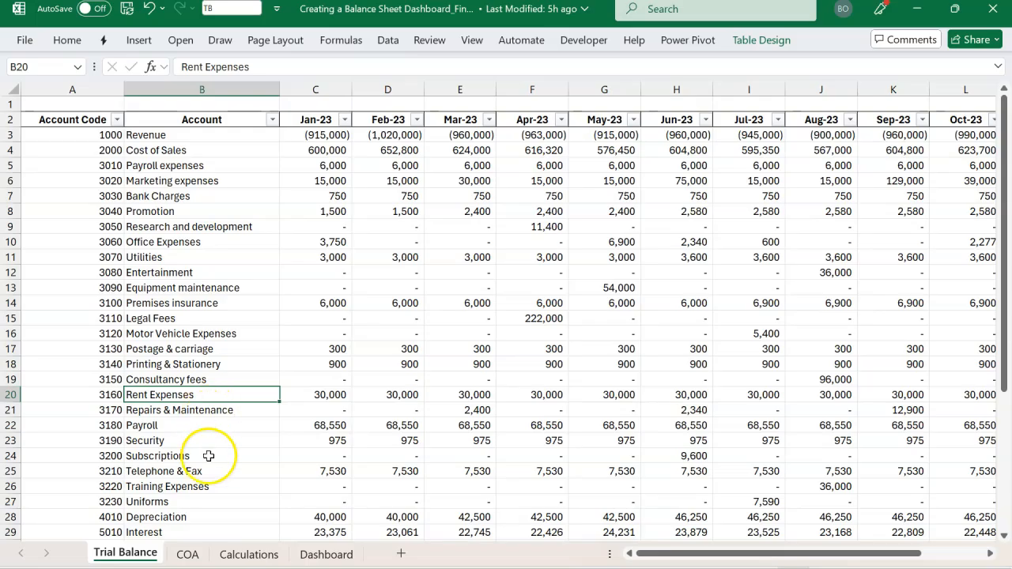
Examine the Trial Balance sheet's Account Code and Account columns and its monthly columns from Jan-23 to Dec-23
left_click(188, 554)
left_click(139, 552)
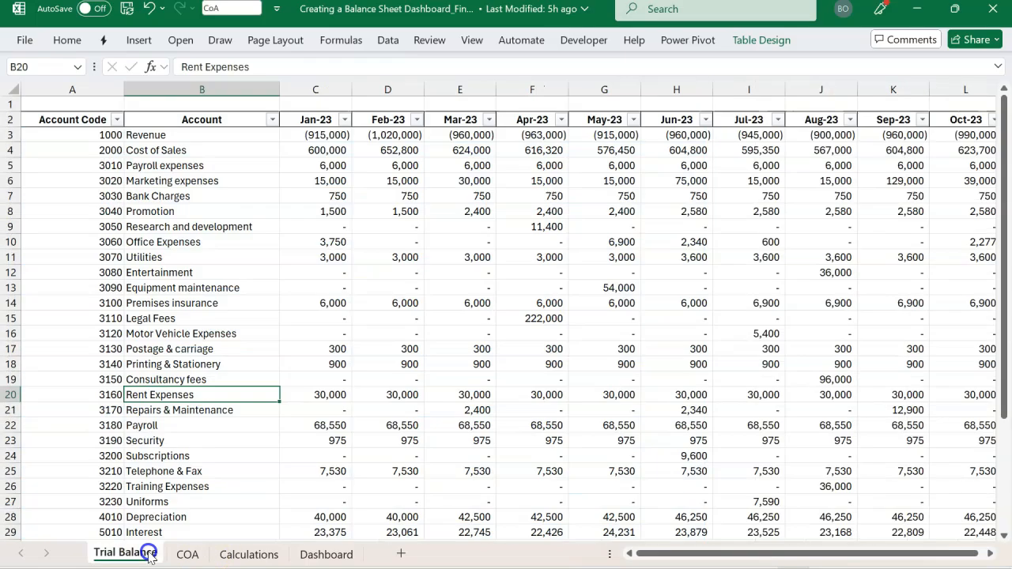
left_click(349, 338)
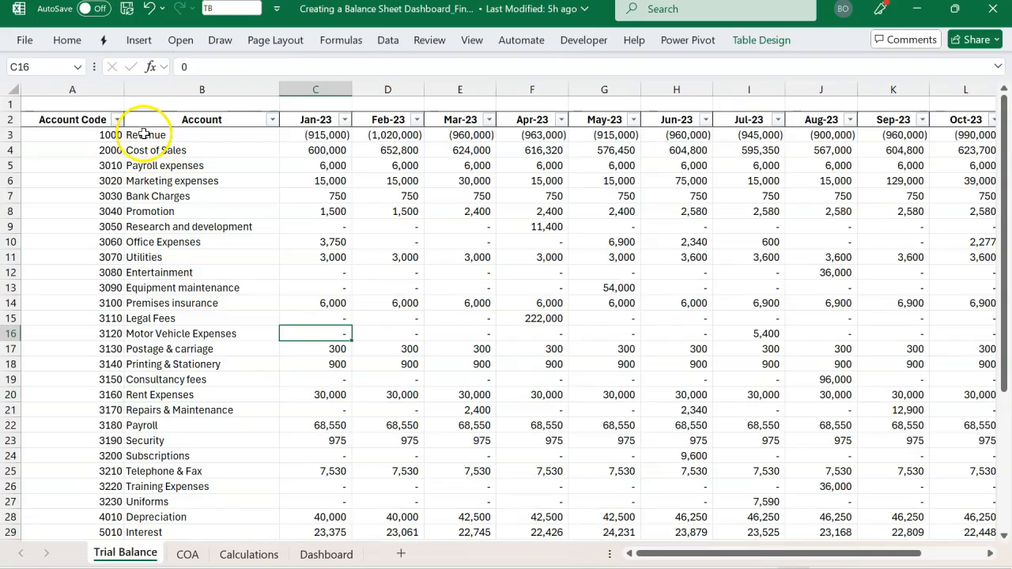
left_click(82, 90)
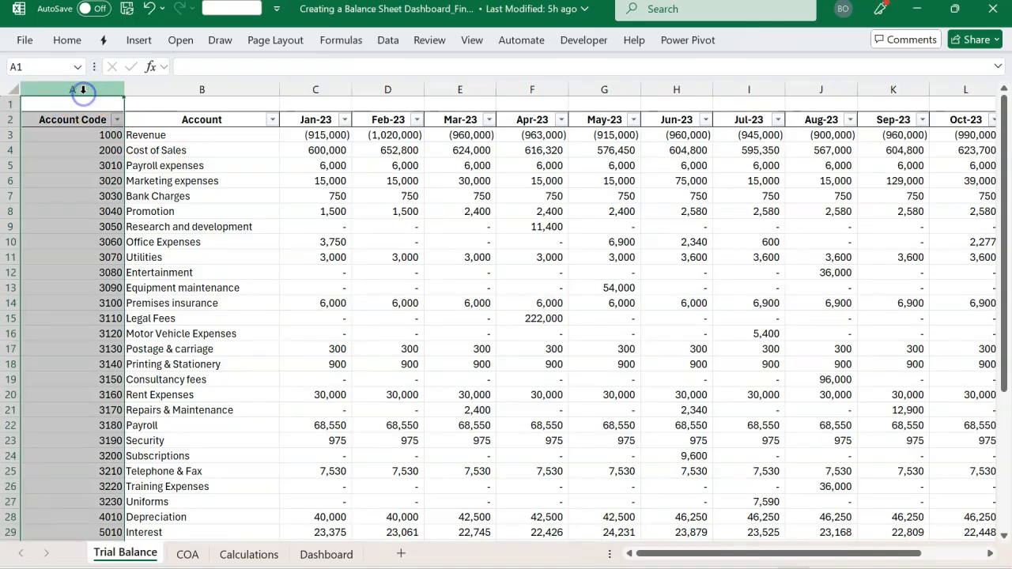
left_click(195, 87)
left_click(314, 91)
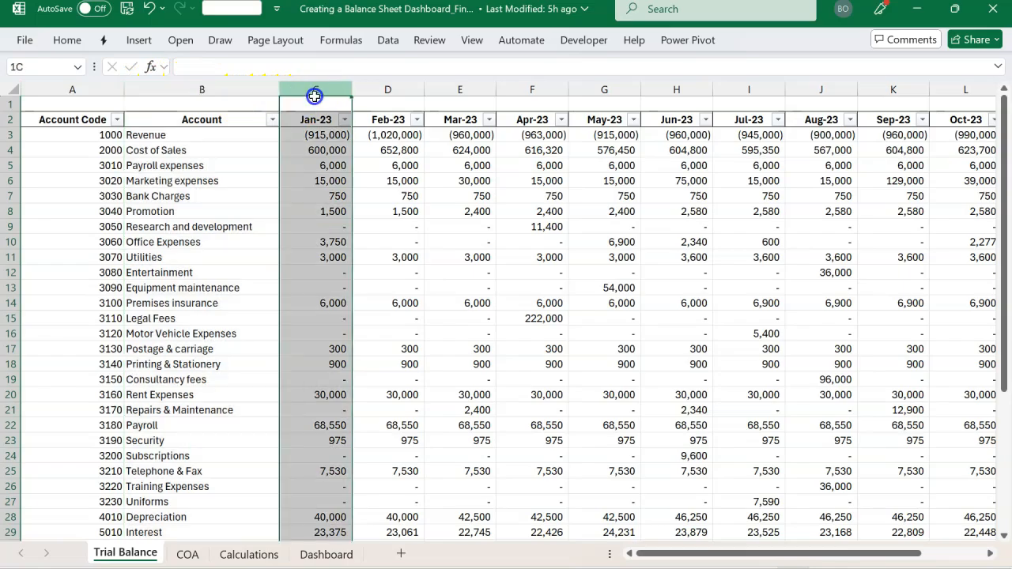
left_click_drag(314, 90, 937, 88)
key("shift+Right")
key("shift+Right")
key("shift+Right")
key("shift+Right")
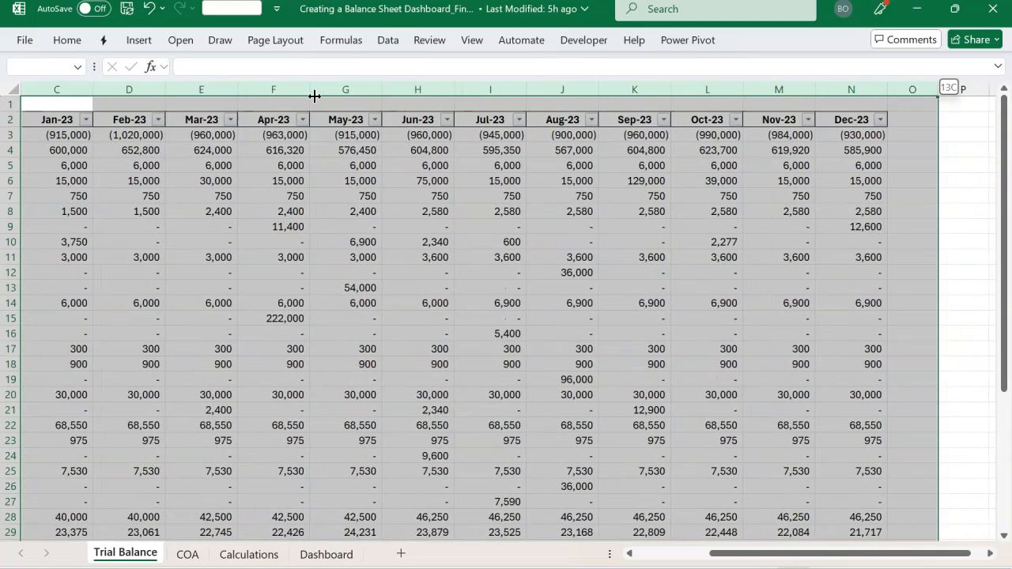
left_click(219, 206)
scroll(219, 208, "left", 3)
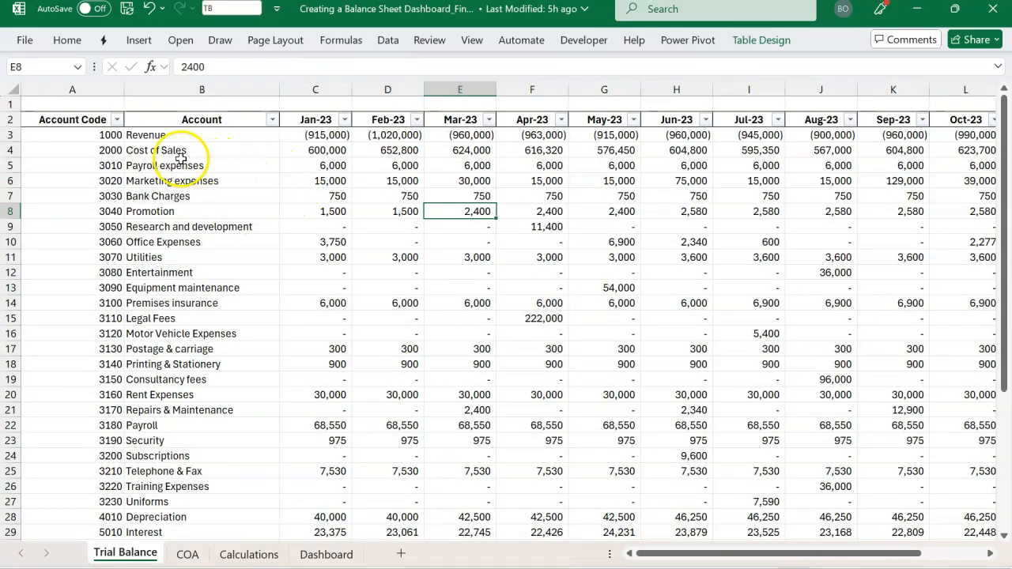
Select the income statement account codes from Revenue down to Taxation and review the accounts they cover
left_click(120, 141)
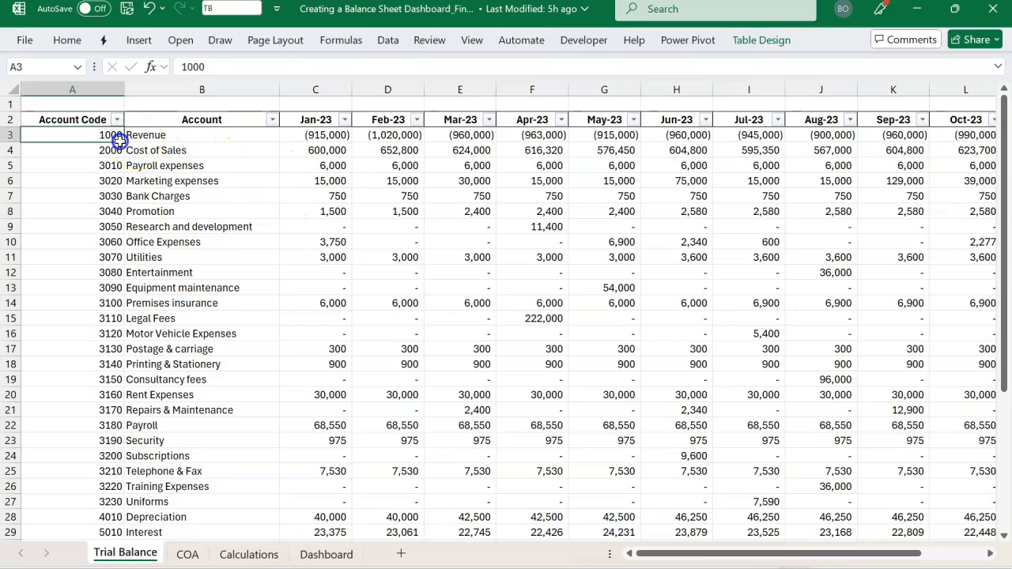
left_click_drag(119, 141, 106, 425)
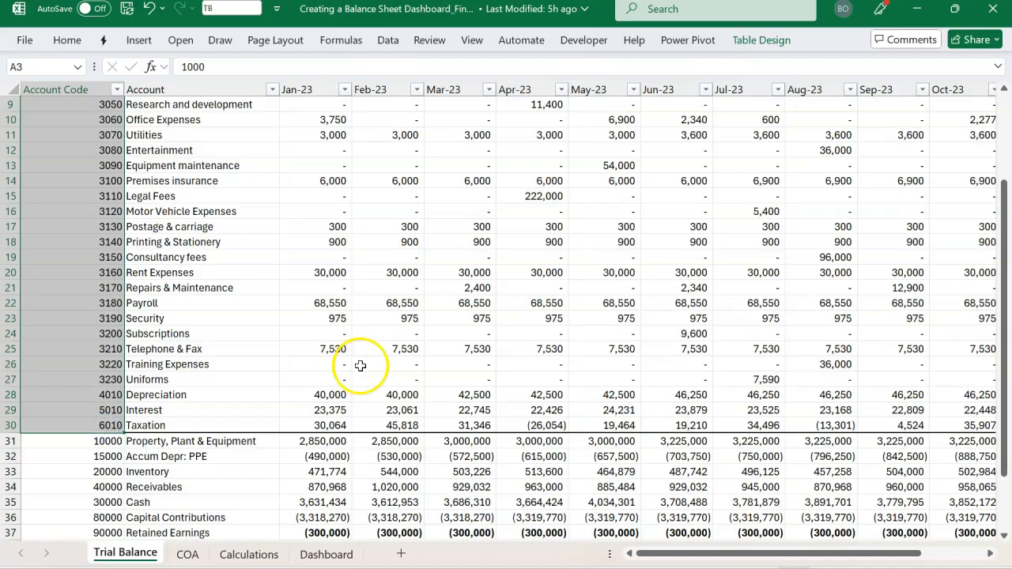
scroll(353, 403, "up", 2)
scroll(353, 403, "up", 1)
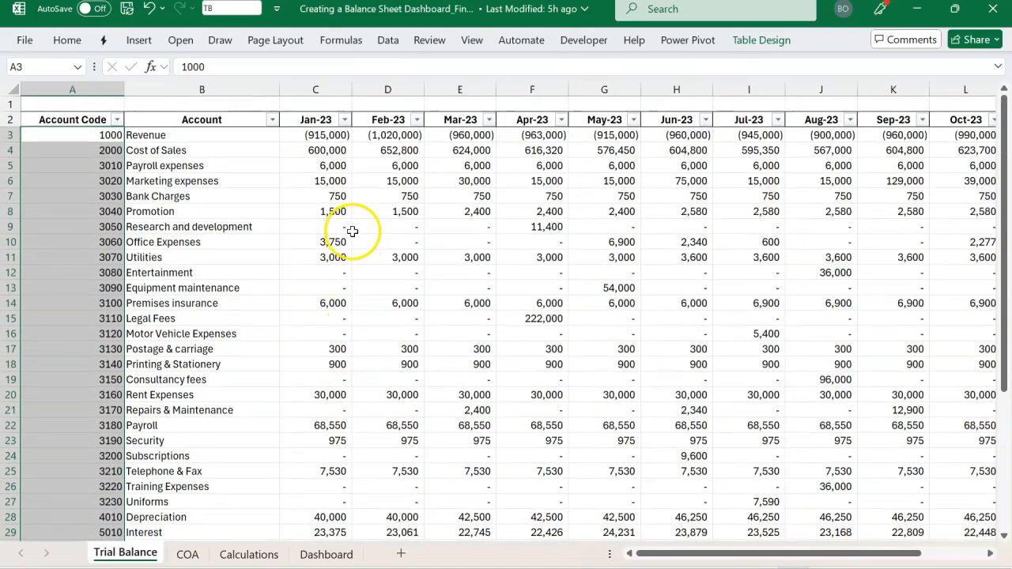
scroll(436, 294, "down", 5)
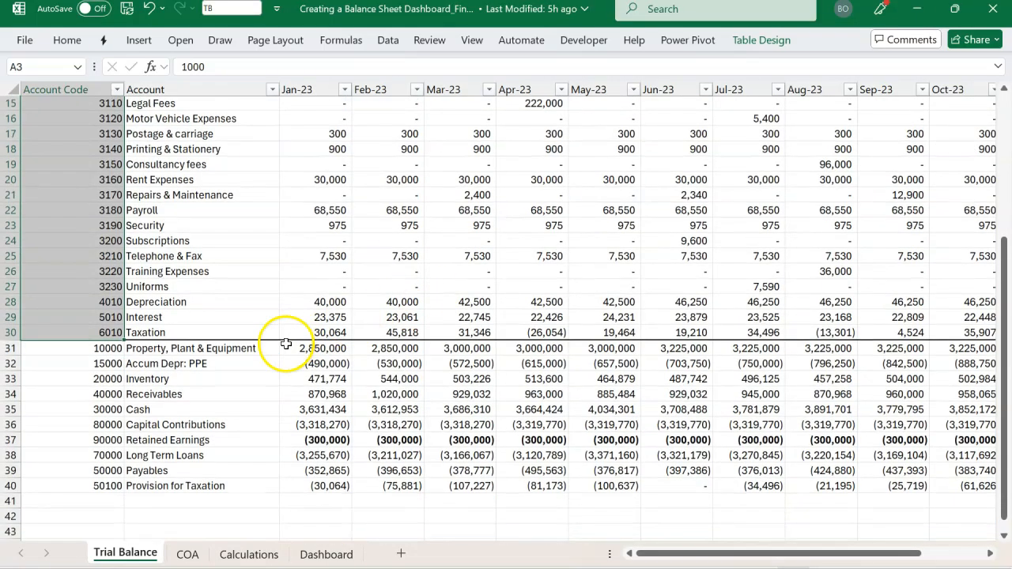
Examine the balance sheet accounts from Property, Plant & Equipment downward, comparing their month-by-month balances with the income statement accounts above
left_click(103, 352)
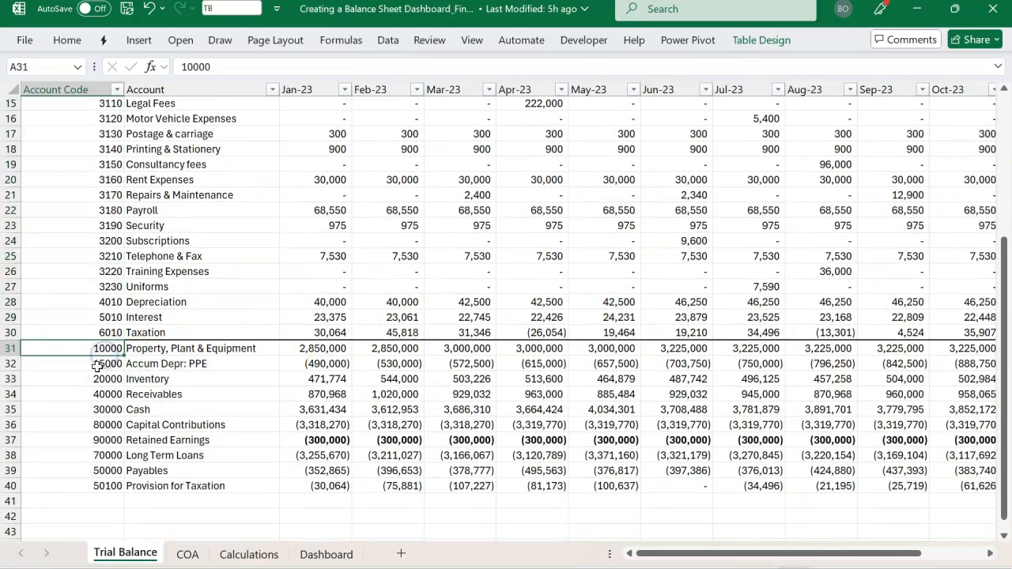
left_click(320, 352)
left_click(385, 352)
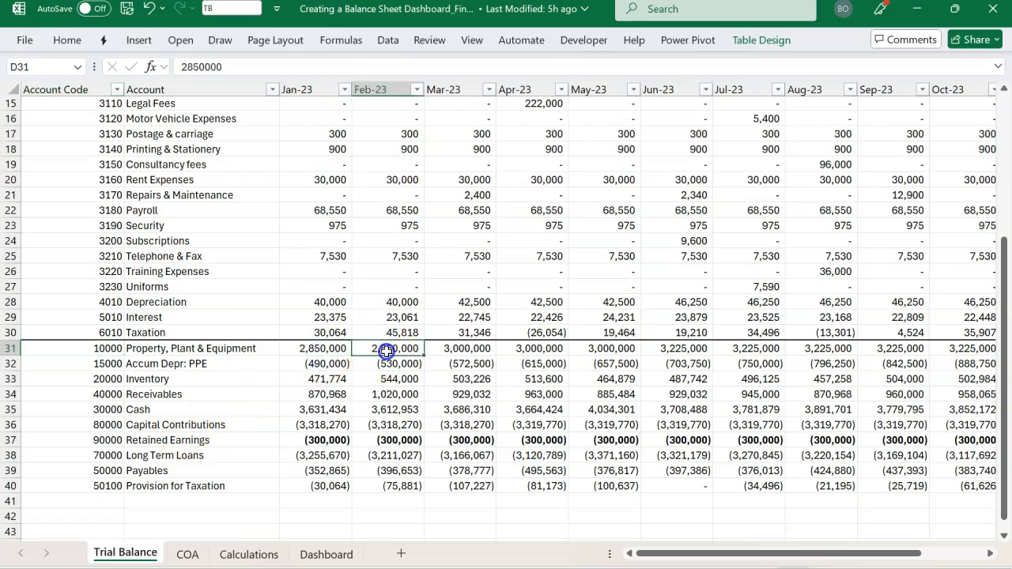
left_click(472, 351)
left_click(536, 362)
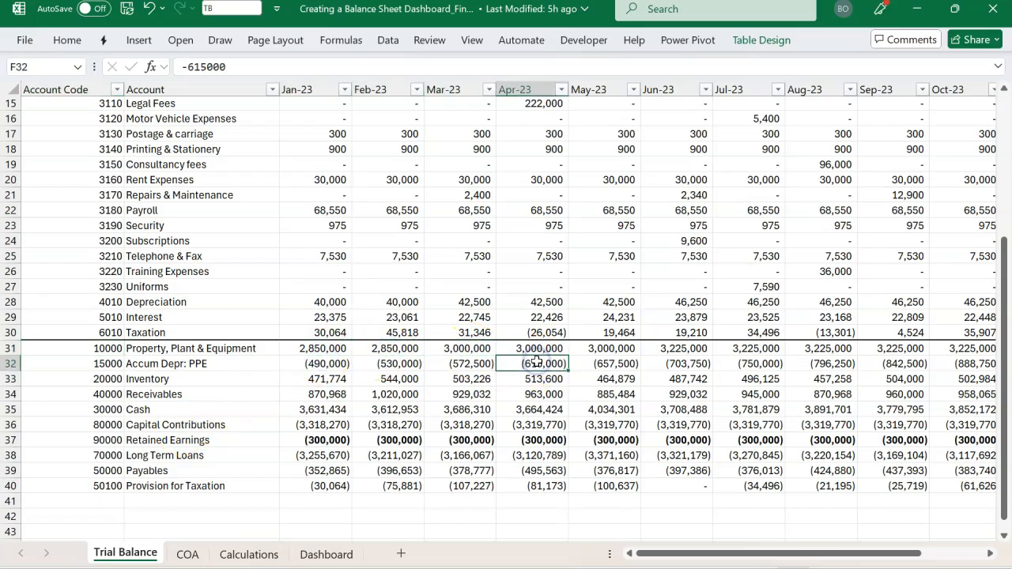
scroll(536, 361, "up", 4)
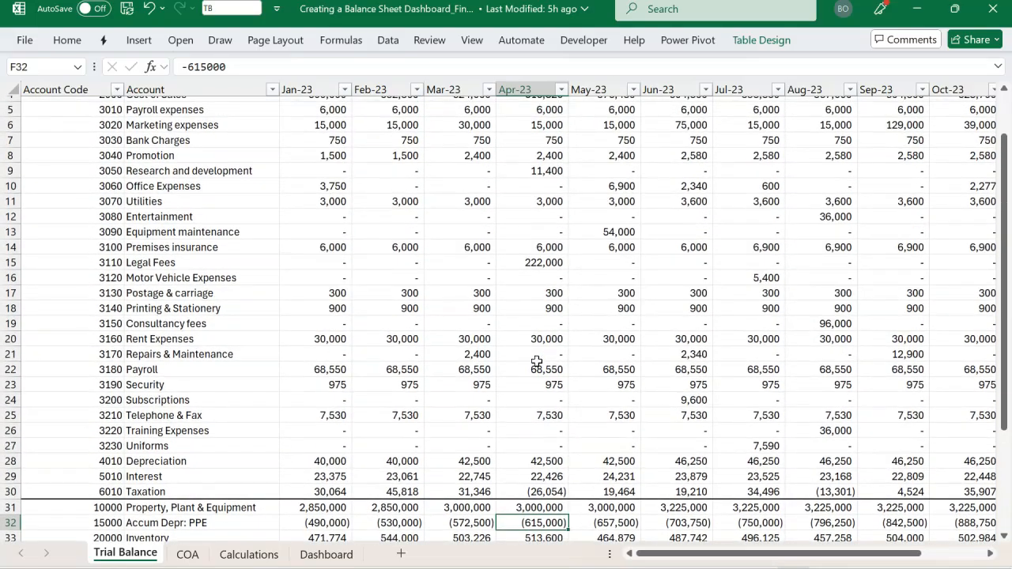
scroll(536, 362, "down", 3)
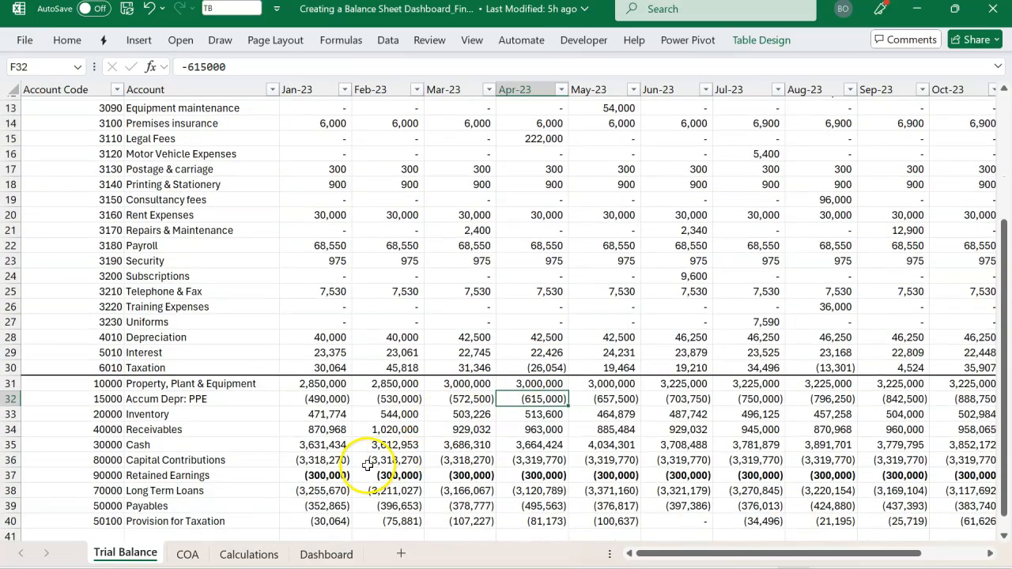
Examine the Retained Earnings row across the months alongside the income statement rows of the trial balance
left_click(261, 479)
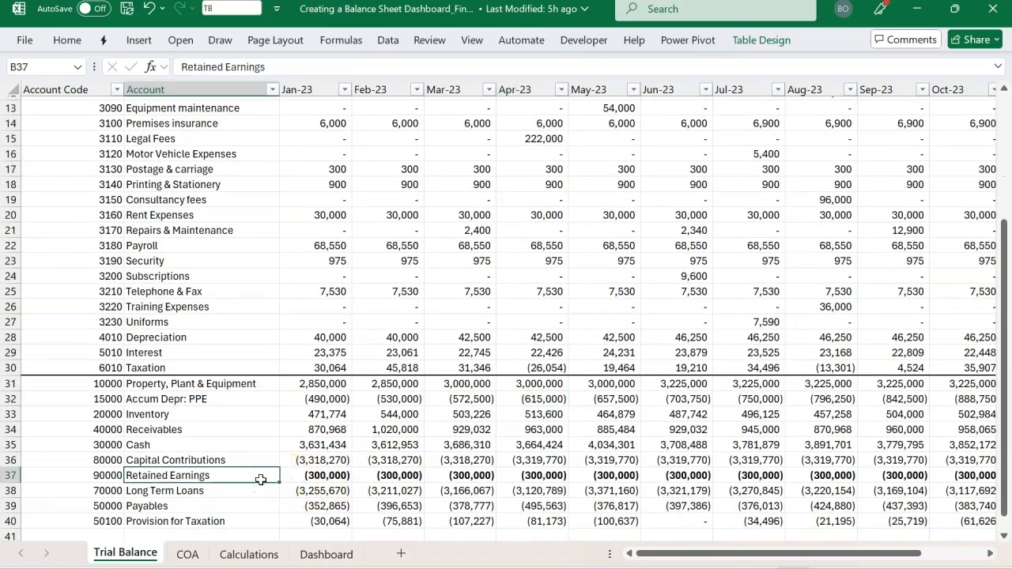
key("ctrl+shift+Right")
left_click(319, 477)
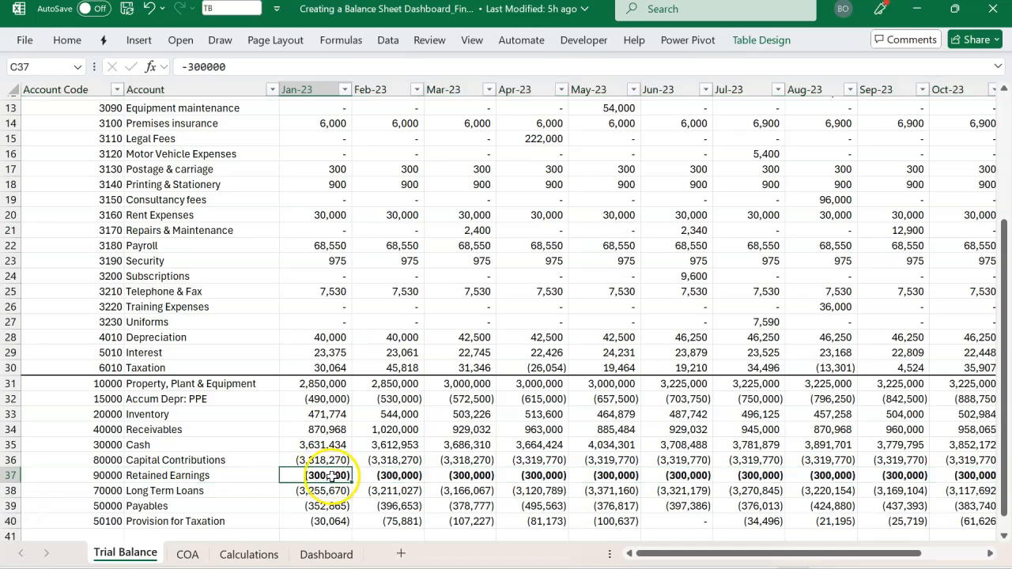
left_click(393, 476)
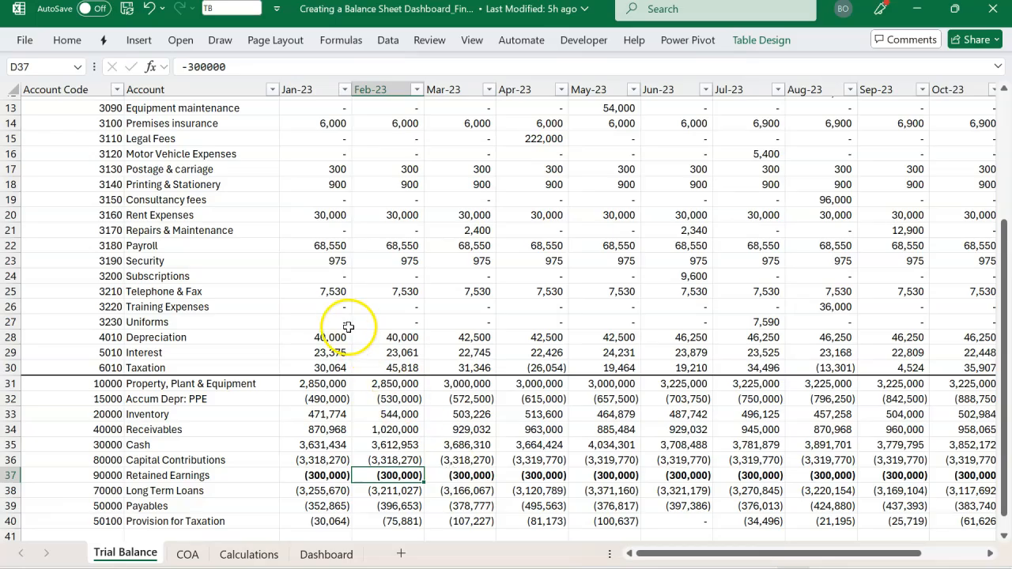
scroll(344, 201, "up", 4)
scroll(346, 201, "down", 4)
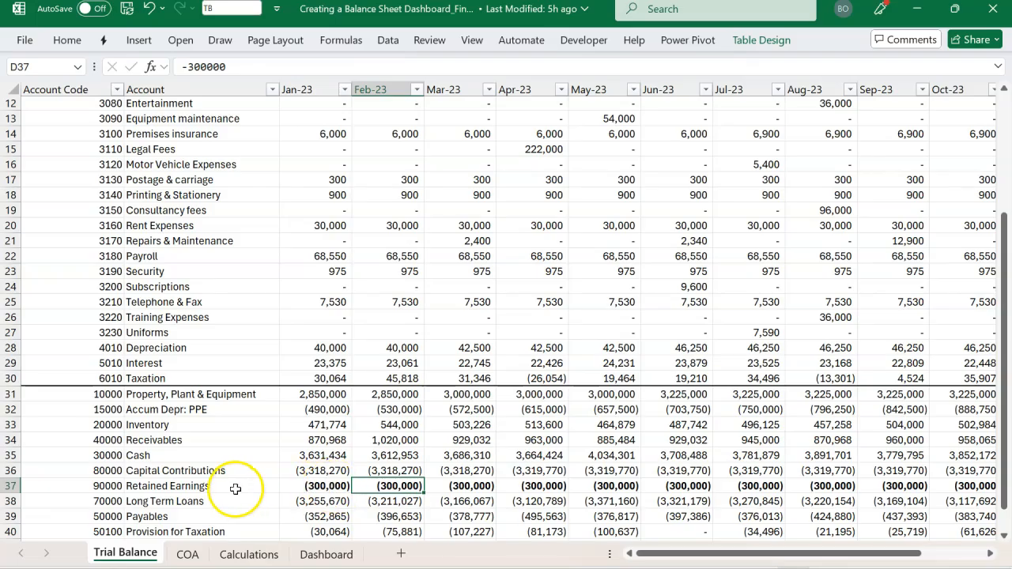
scroll(772, 488, "right", 2)
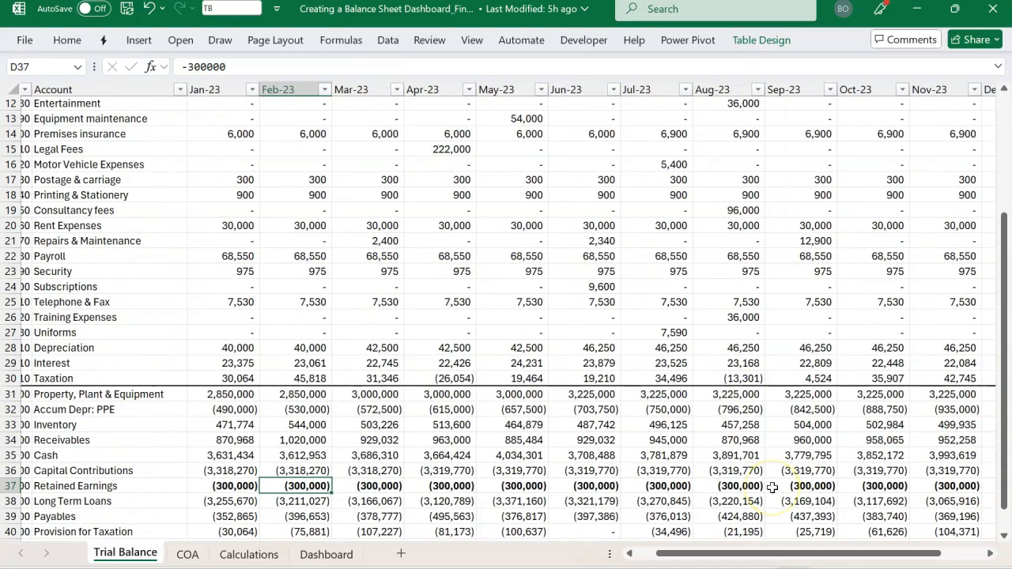
scroll(772, 488, "left", 2)
scroll(772, 488, "down", 1)
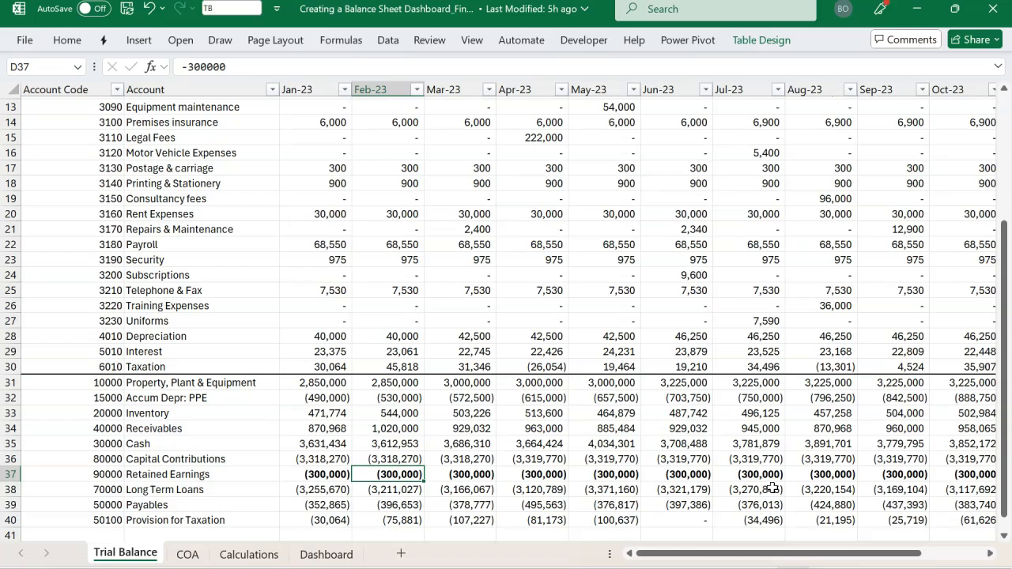
left_click(491, 336)
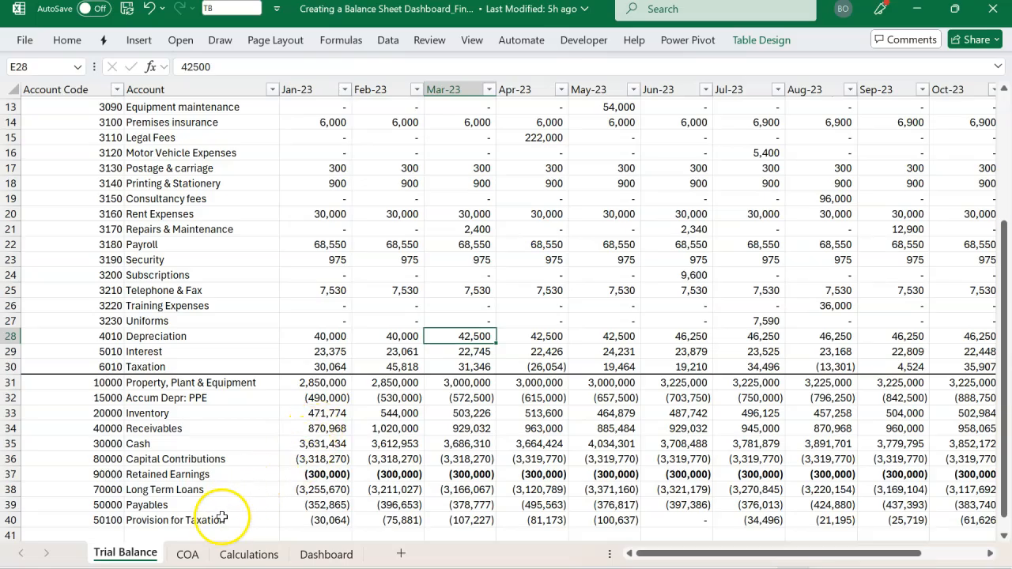
Open the COA sheet and review its account codes and account names down the table
left_click(188, 555)
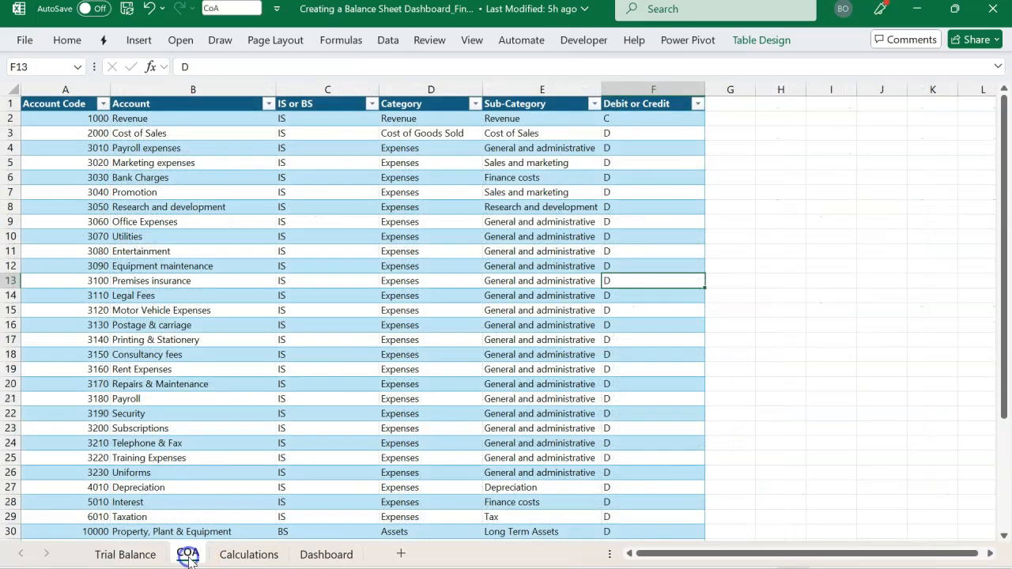
left_click(233, 360)
key("ctrl+Up")
left_click(82, 131)
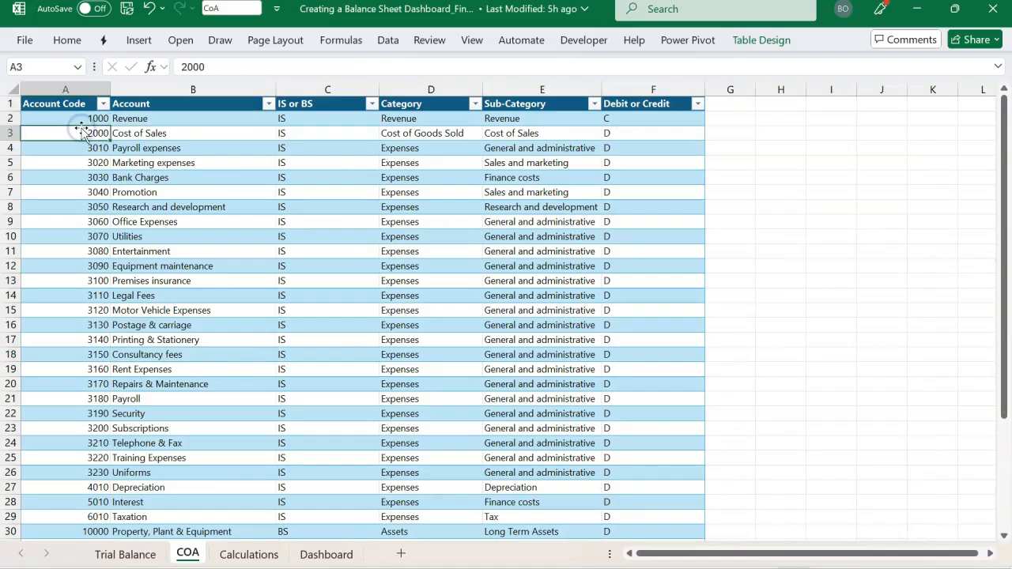
left_click(168, 118)
left_click(163, 221)
scroll(162, 221, "down", 4)
scroll(162, 221, "up", 4)
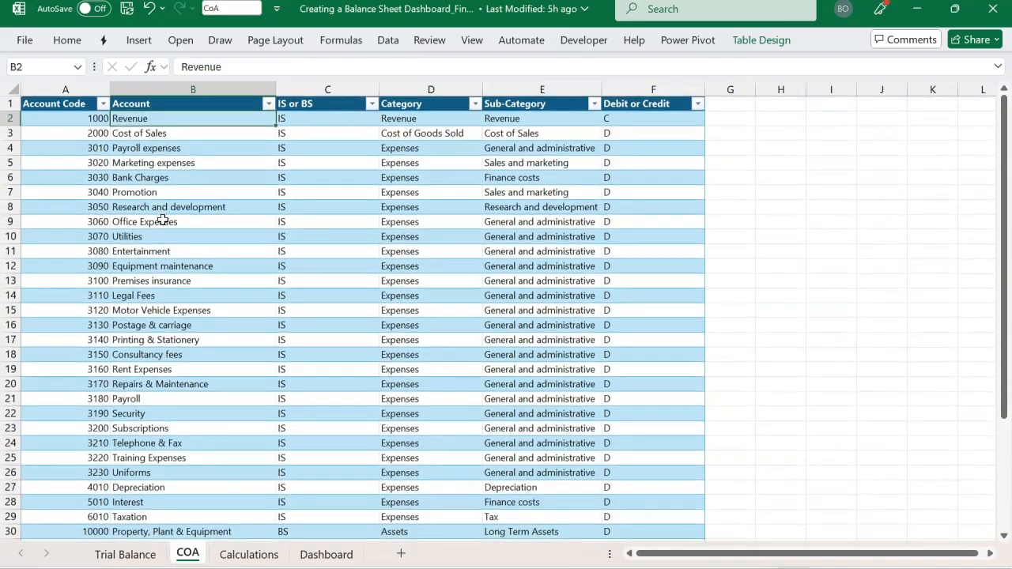
Check the IS or BS column and list the distinct values in the Category column without filtering
left_click(328, 117)
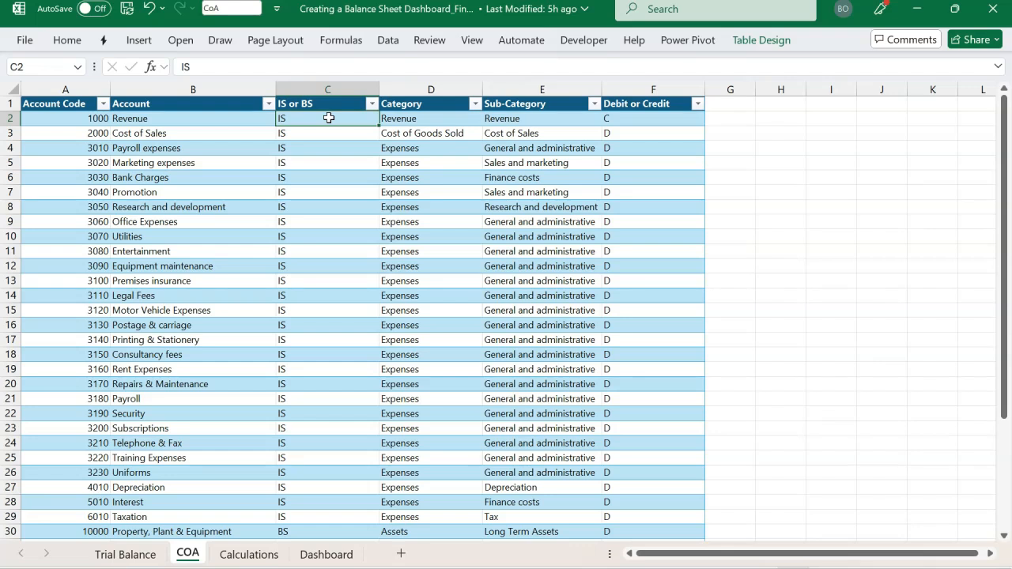
left_click(415, 117)
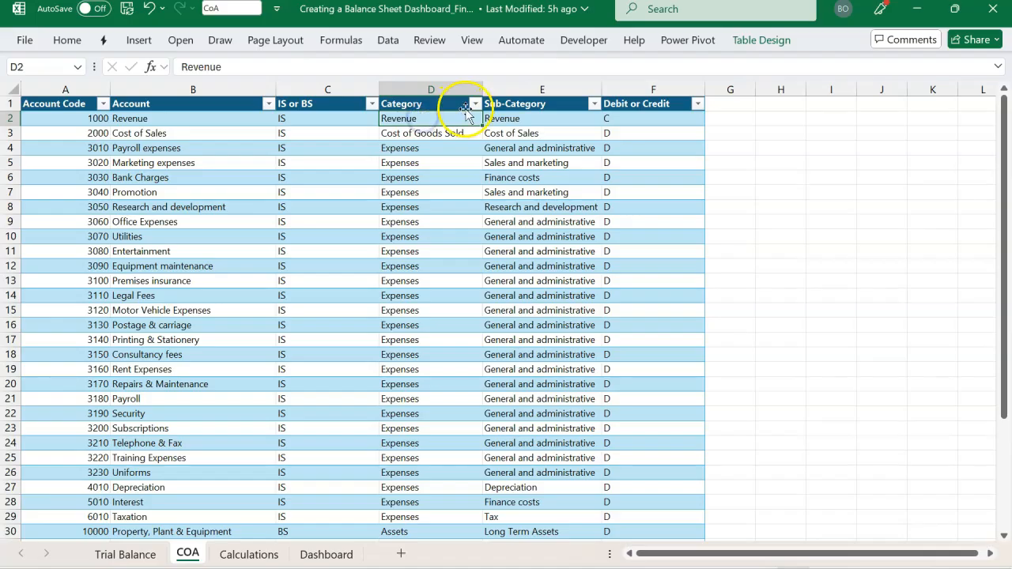
left_click(474, 105)
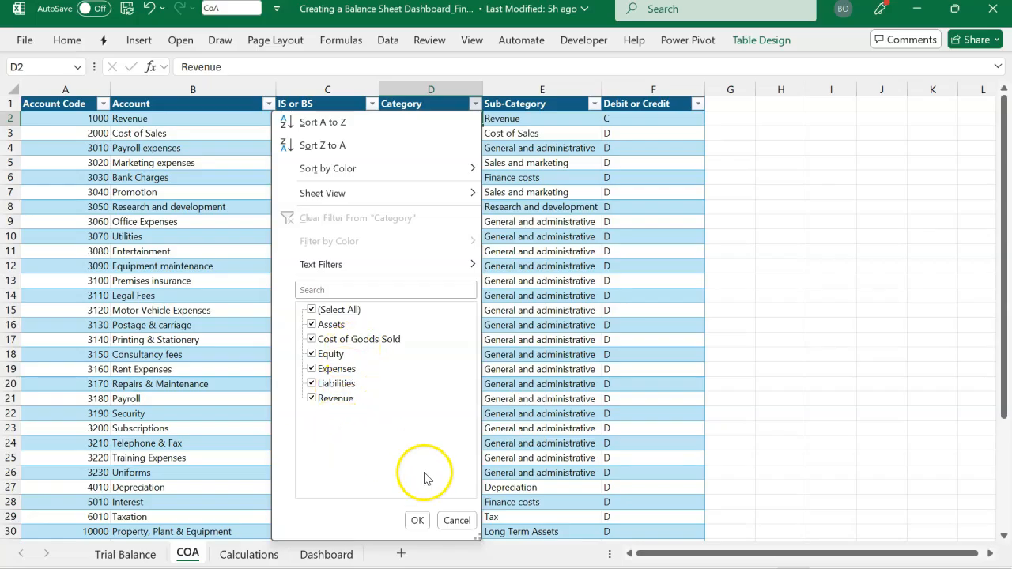
left_click(456, 520)
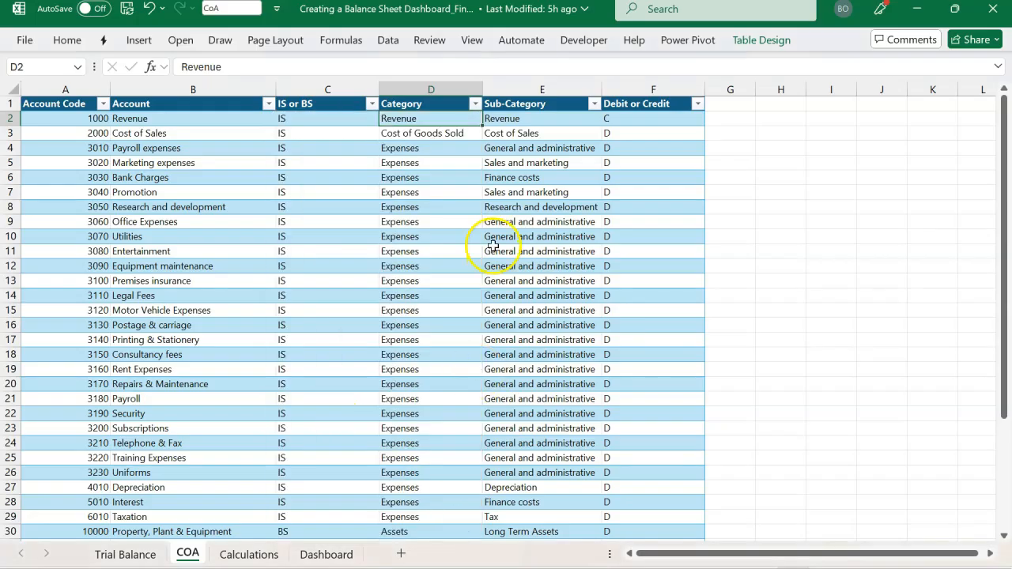
List the distinct values in the Sub-Category column without filtering the table
left_click(529, 123)
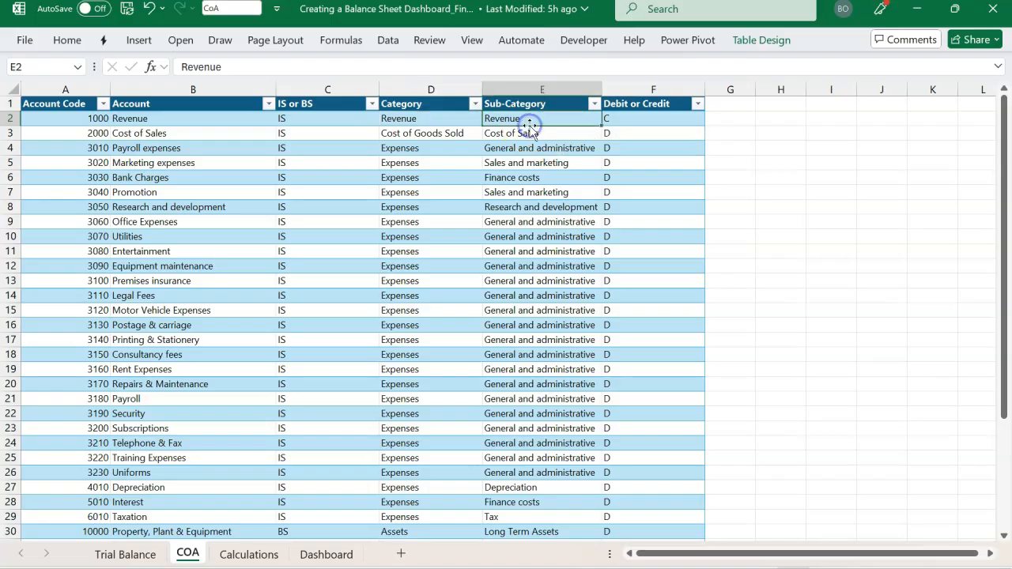
left_click(593, 104)
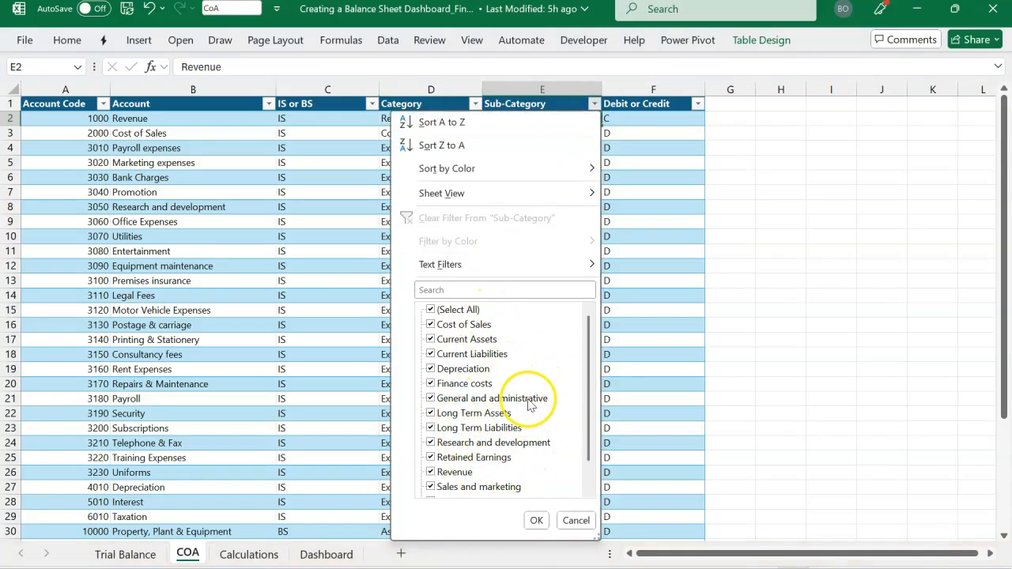
left_click(616, 348)
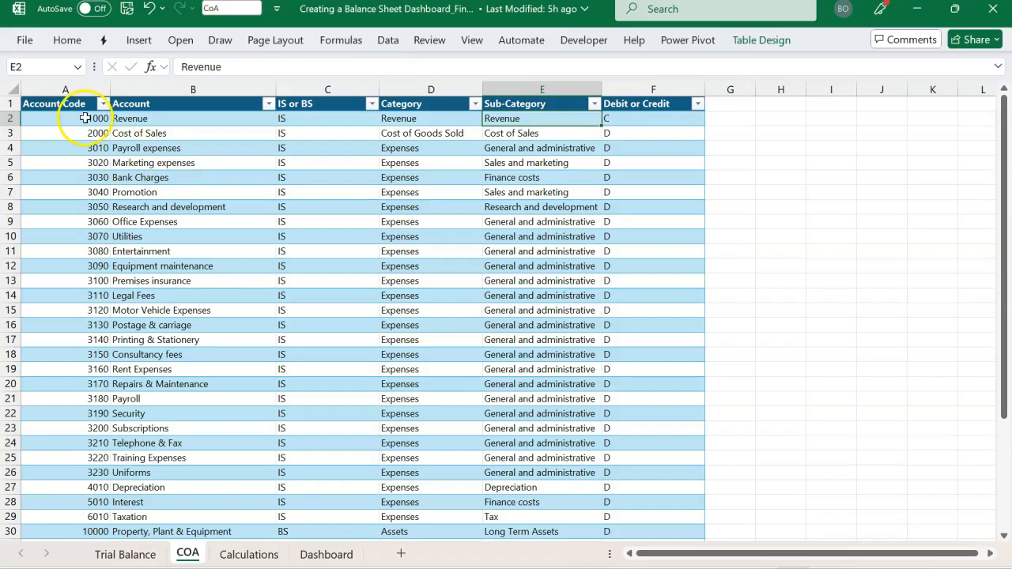
Select the COA columns from Account Code to Sub-Category and compare the sheet with the Trial Balance sheet
left_click_drag(79, 88, 491, 94)
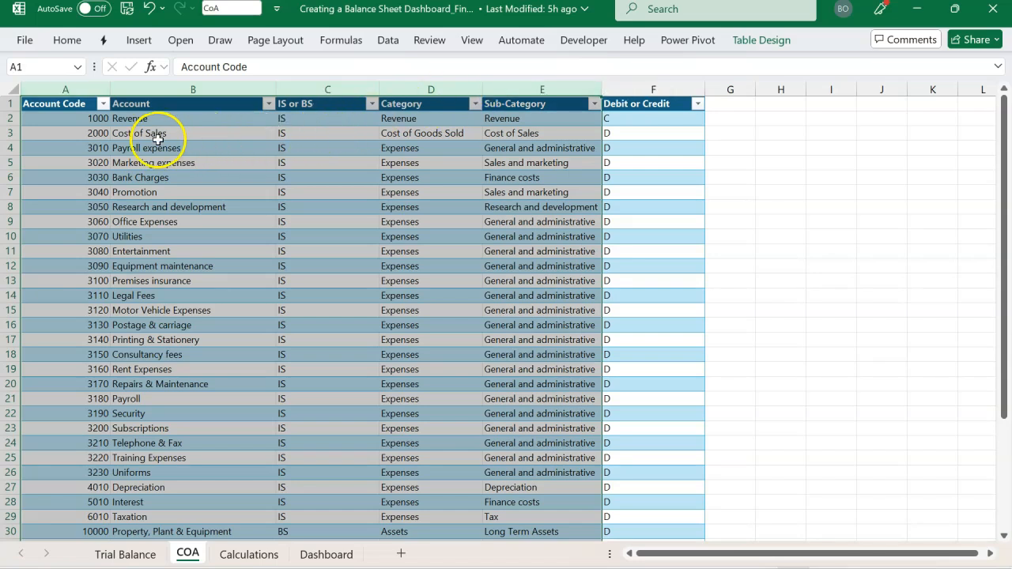
left_click(125, 555)
left_click(187, 556)
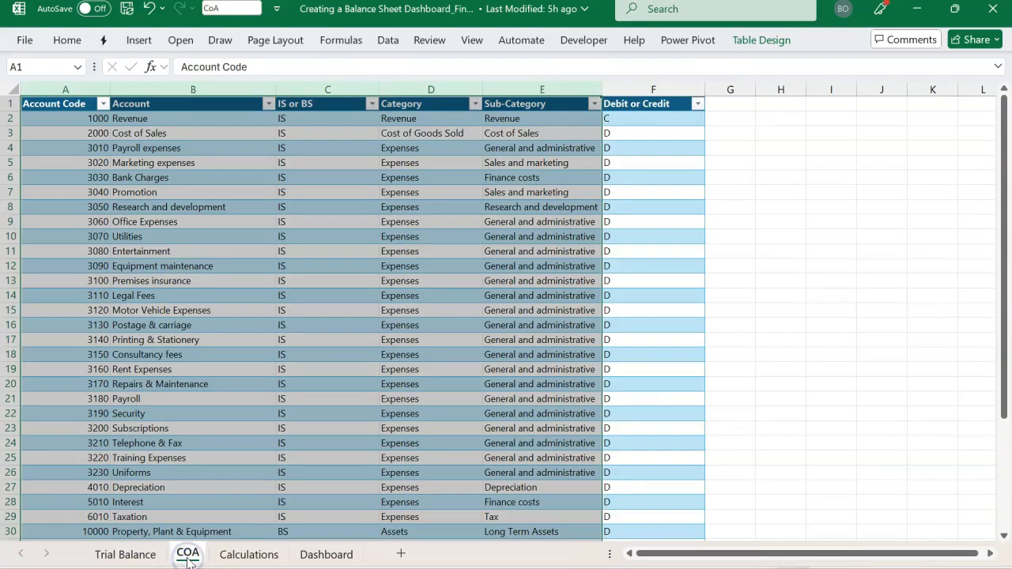
Open the Calculations sheet and review the balance sheet PivotTable with its Current and Previous columns
left_click(301, 459)
left_click(250, 554)
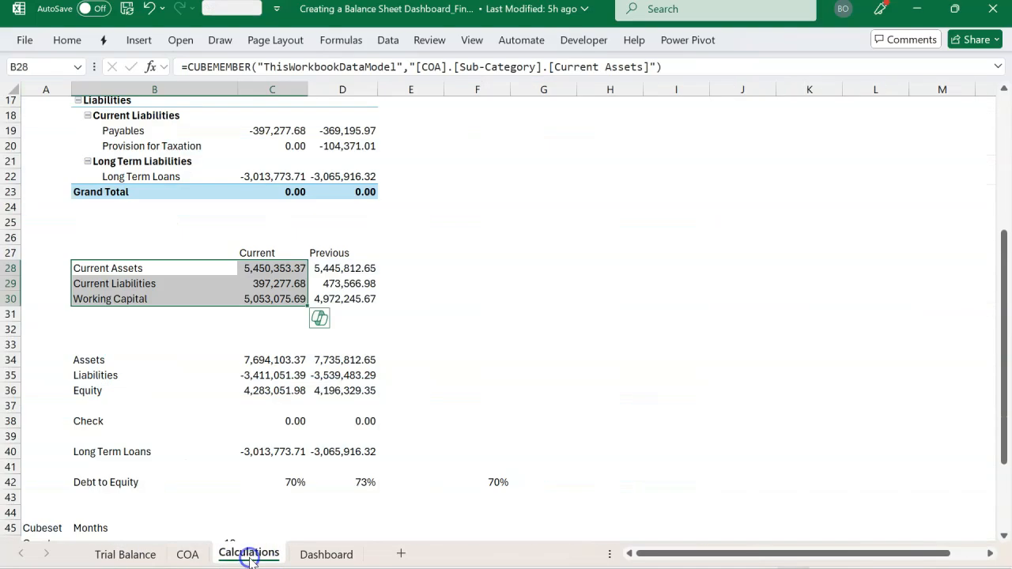
scroll(374, 200, "up", 5)
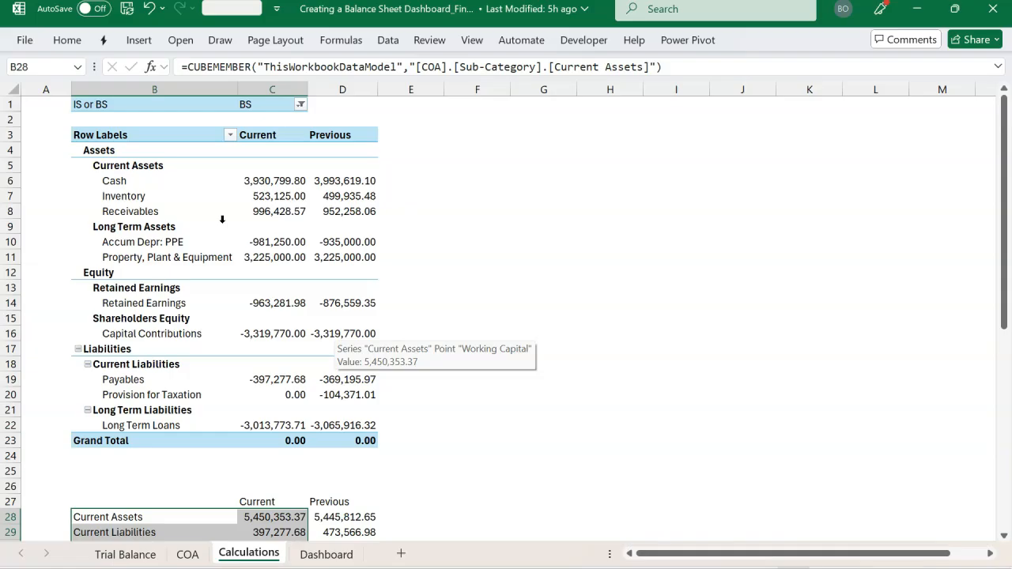
Open the Dashboard sheet and highlight the Assets rows and the Equity rows of the balance sheet table to review them
left_click(325, 556)
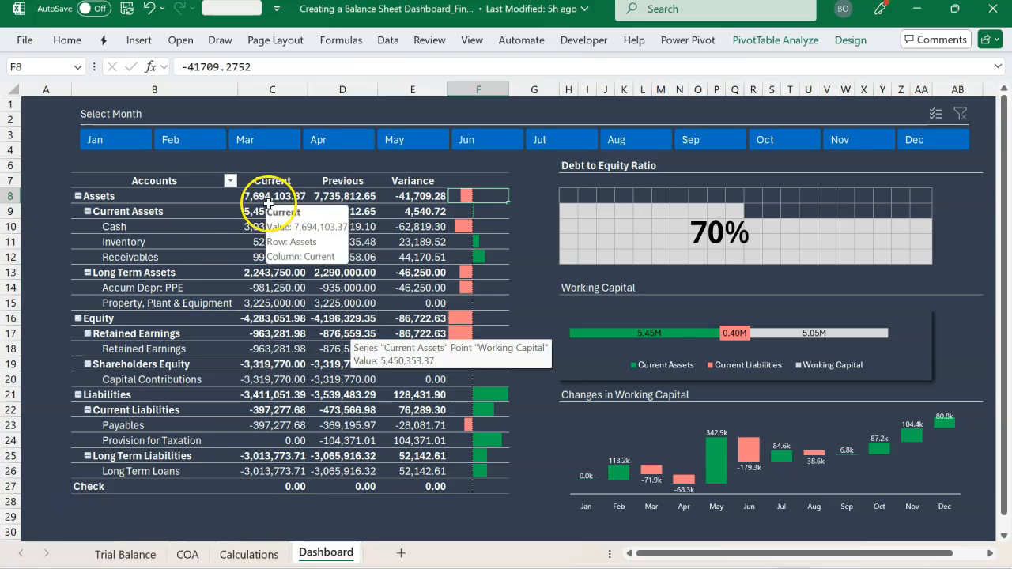
left_click(165, 201)
left_click_drag(165, 201, 314, 298)
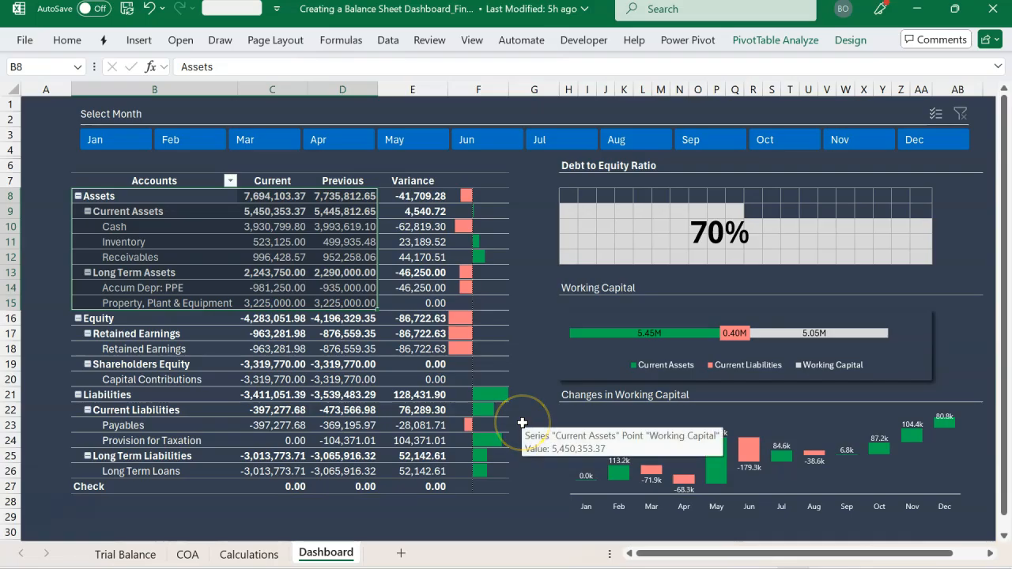
left_click_drag(223, 321, 270, 378)
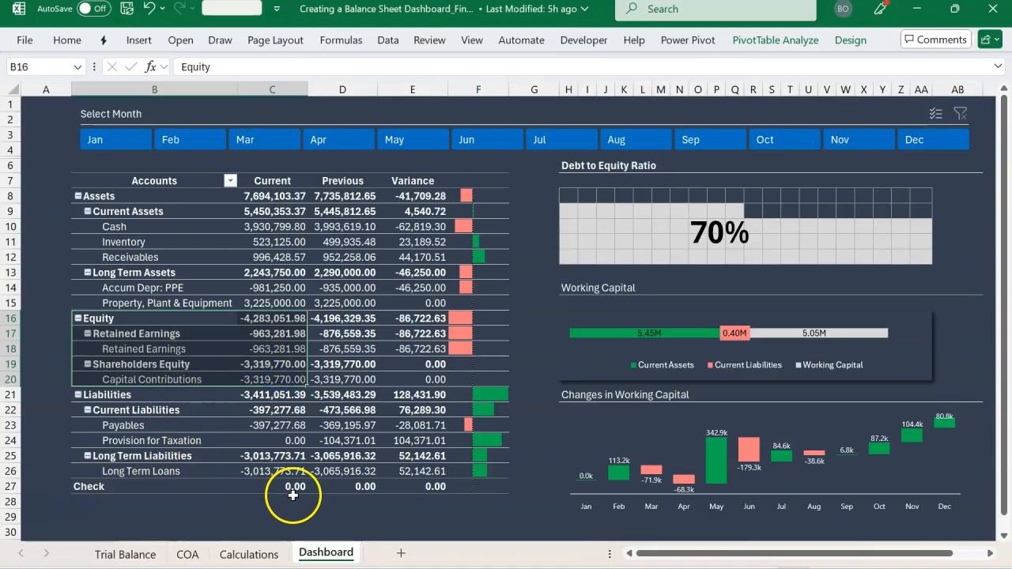
Select the Check row across the Current, Previous and Variance columns to verify the balance sheet balances
left_click(260, 491)
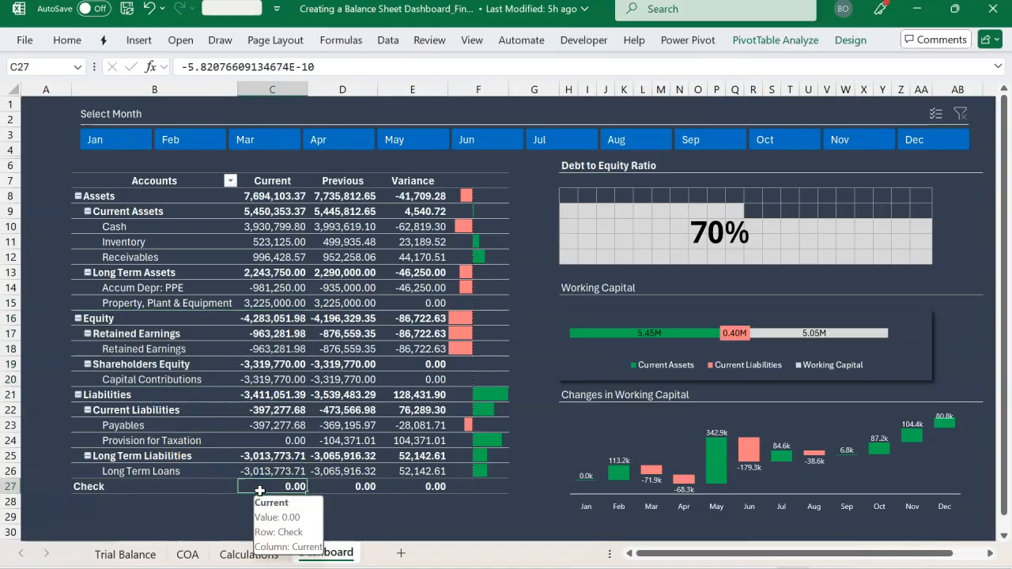
key("shift+Right")
key("shift+Right")
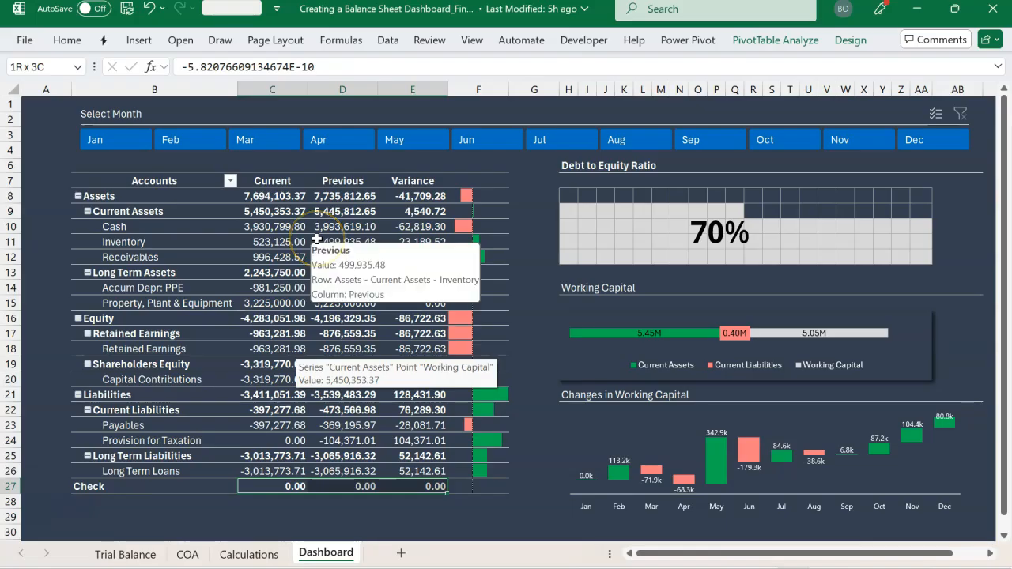
Filter the dashboard one month at a time from Feb through Dec and compare the accounts, Debt to Equity Ratio and Working Capital
left_click(182, 143)
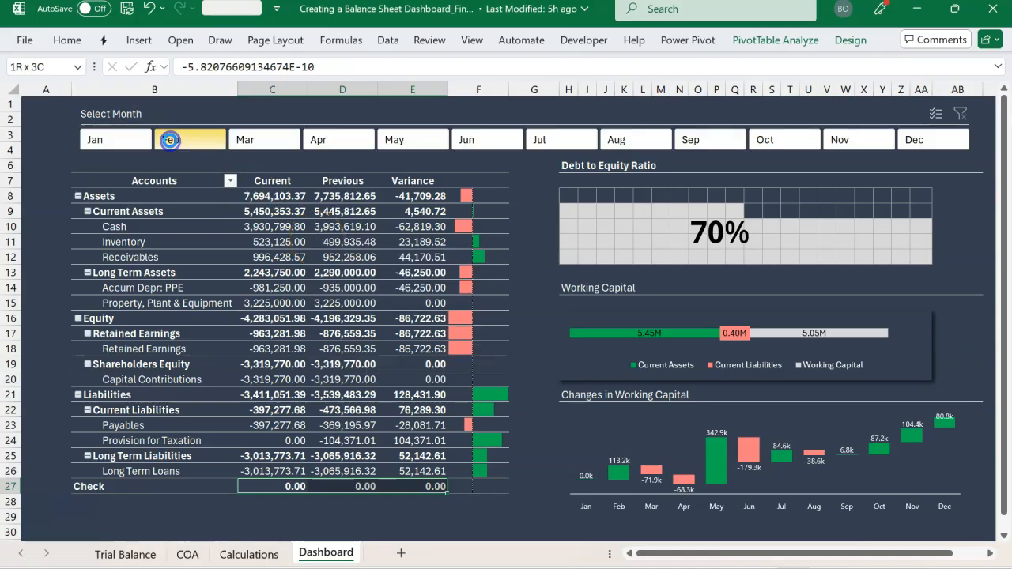
left_click(241, 143)
left_click(327, 142)
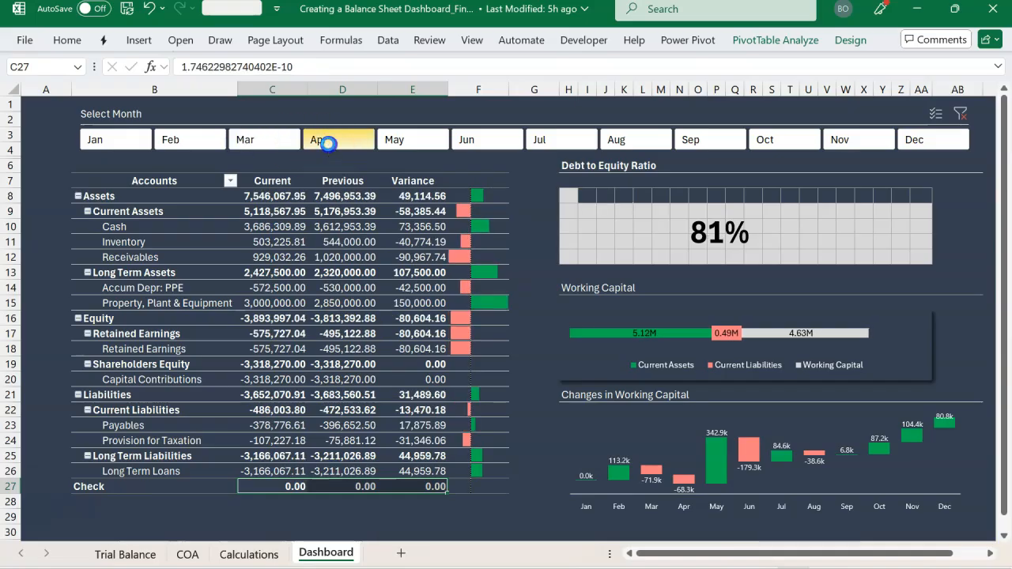
left_click(396, 140)
left_click(464, 140)
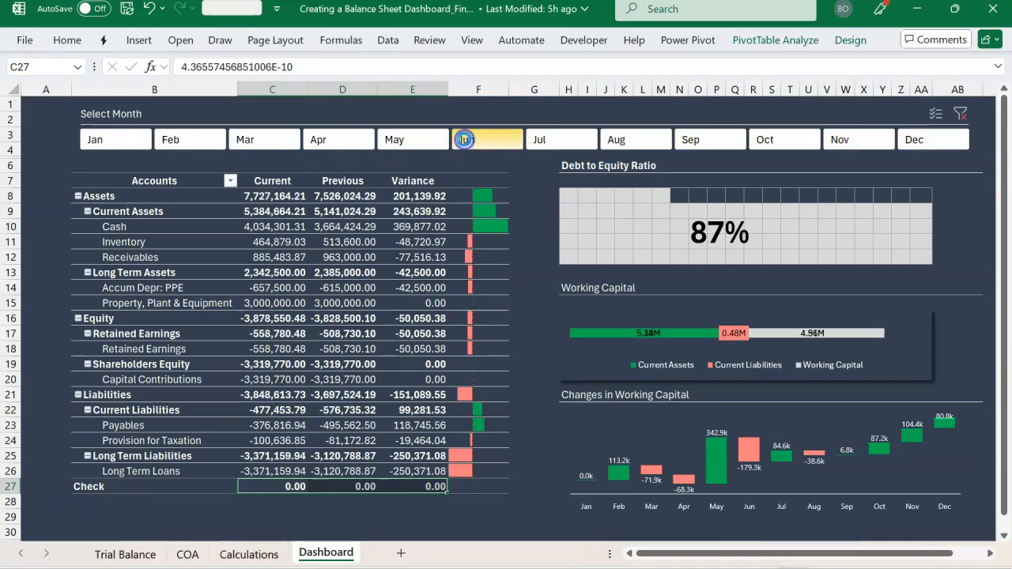
left_click(543, 140)
left_click(624, 140)
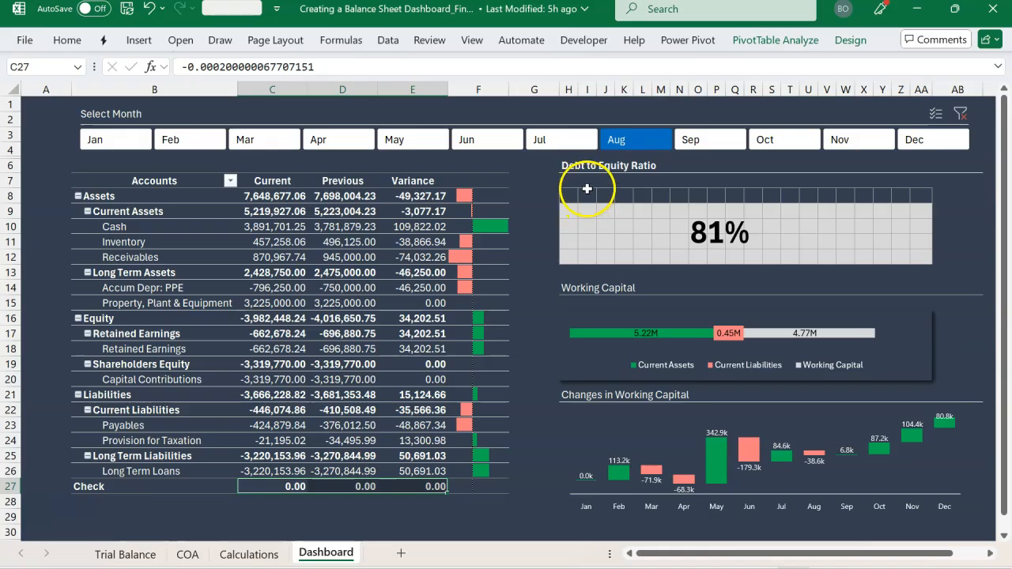
left_click(706, 141)
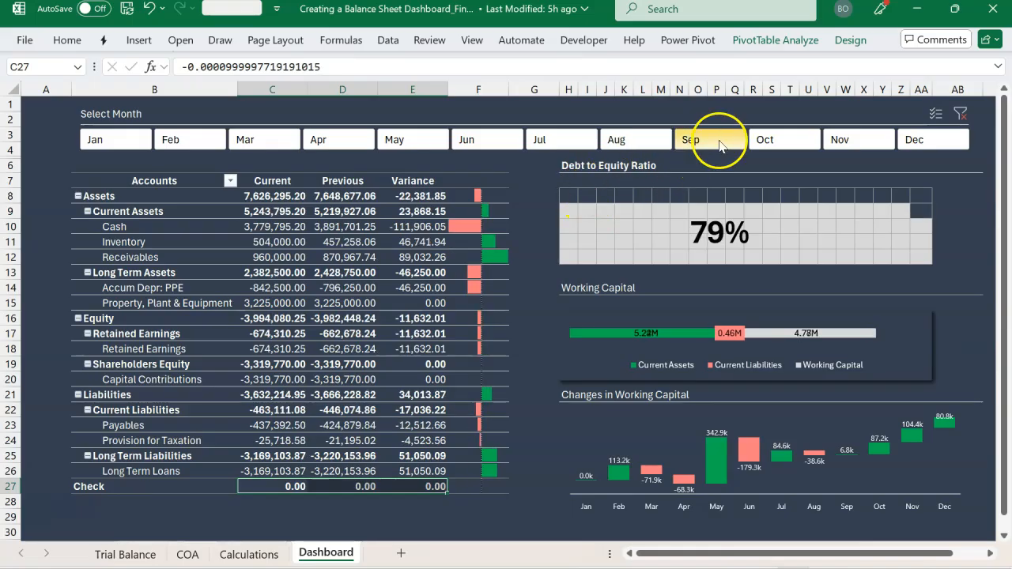
left_click(764, 143)
left_click(843, 144)
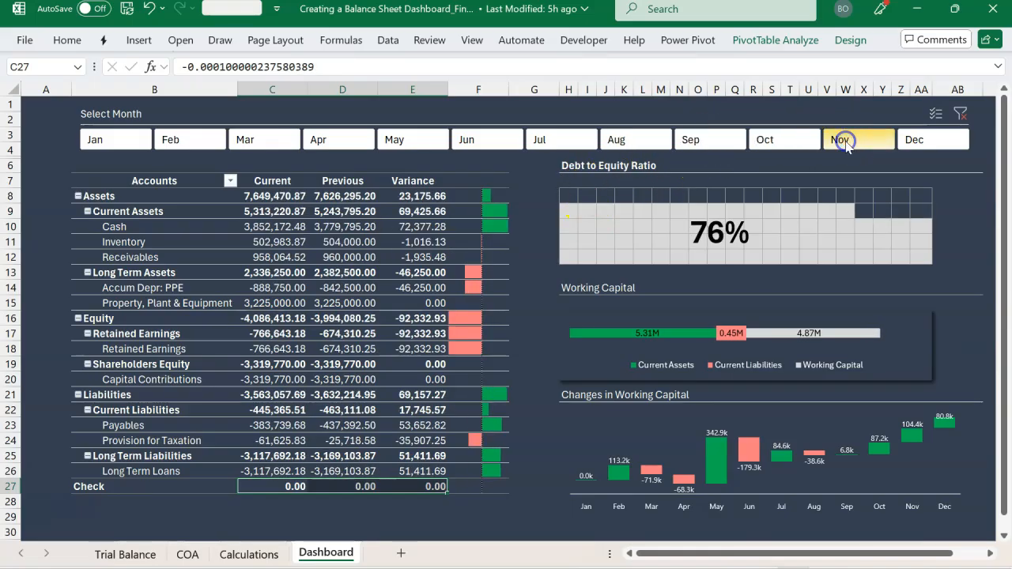
left_click(913, 142)
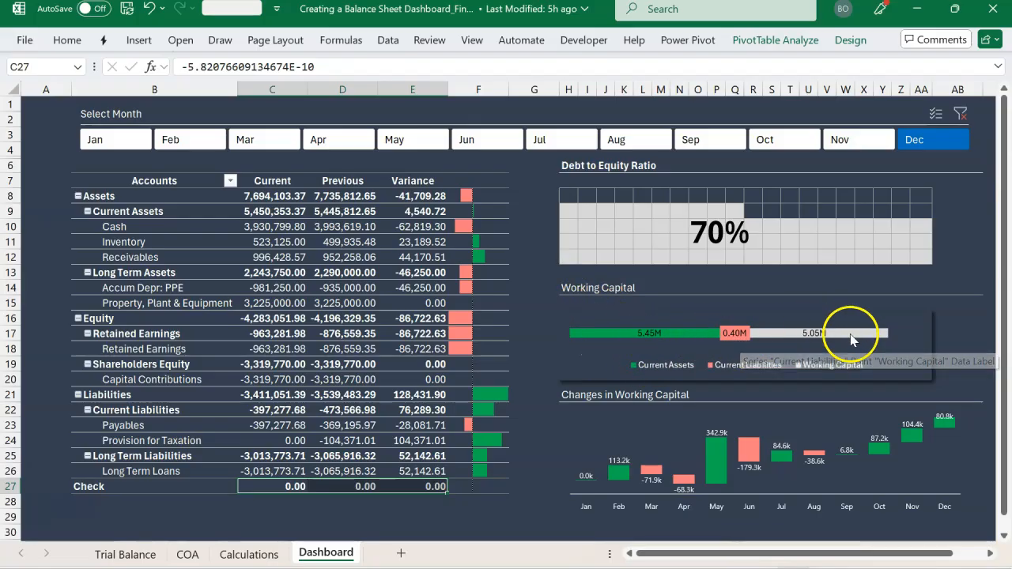
Compare further months including Sep and Nov against the Changes in Working Capital chart, and finish with the dashboard filtered to Dec
left_click(851, 148)
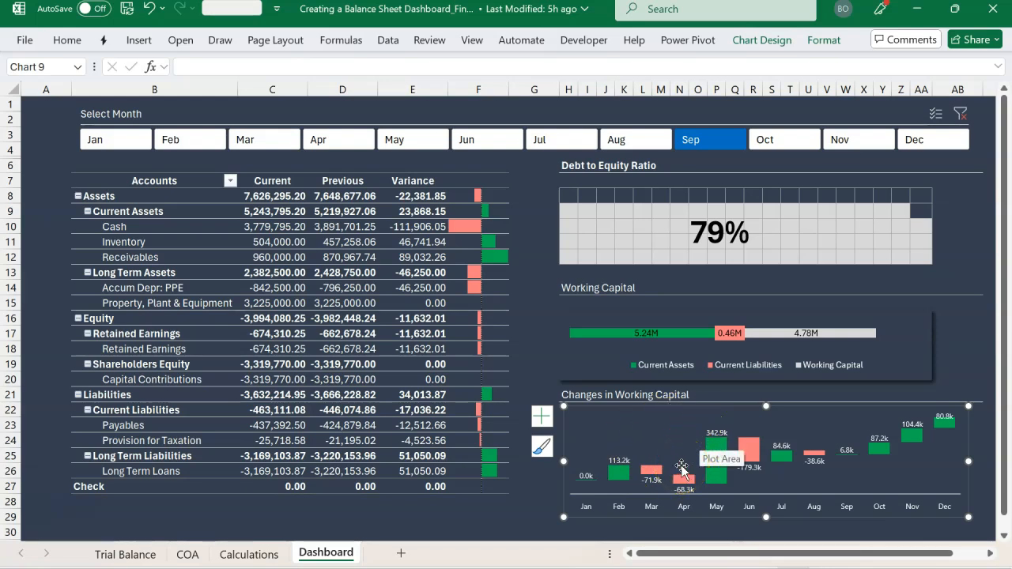
left_click(536, 378)
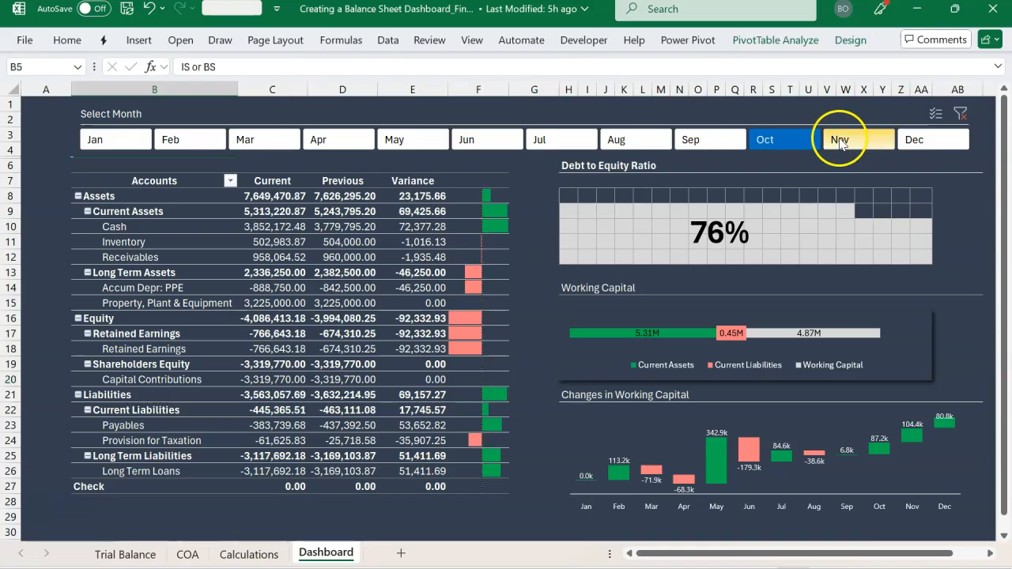
left_click(840, 140)
left_click(917, 140)
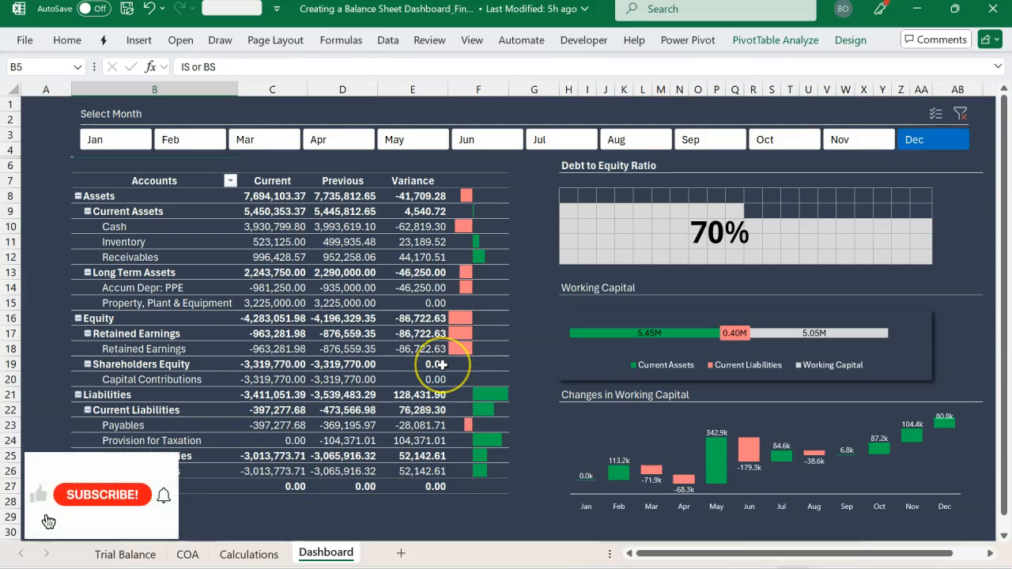
Switch to the PowerPoint presentation with the schema for the balance sheet dashboard
mouse_move(442, 365)
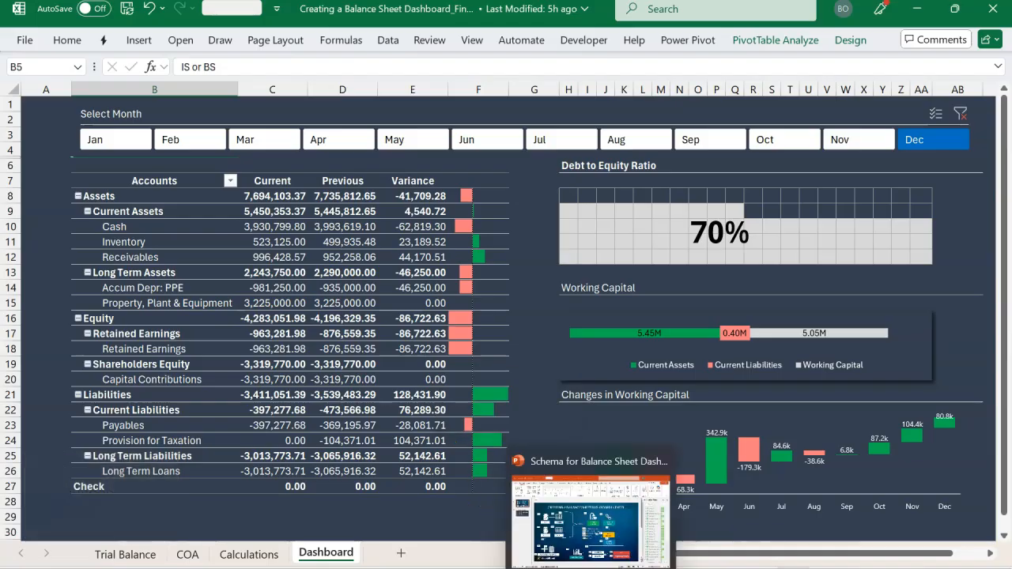
left_click(562, 567)
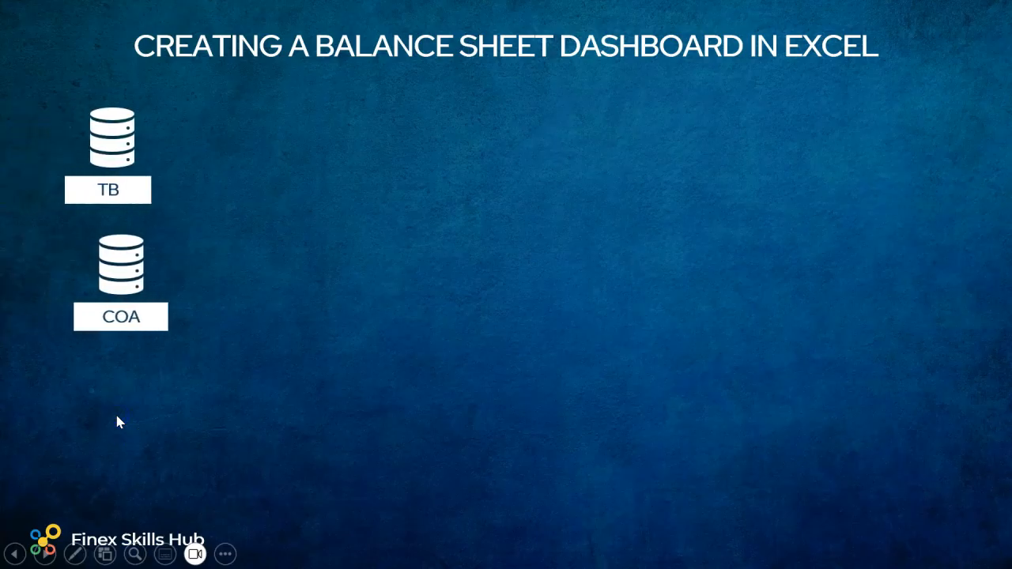
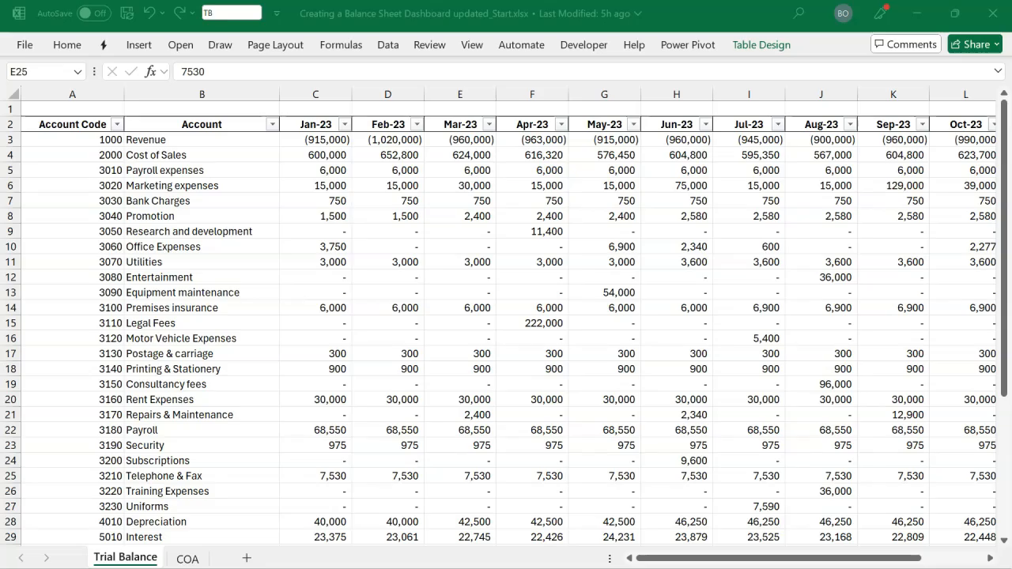
Check the table name assigned to the trial balance data on the Trial Balance sheet
left_click(249, 427)
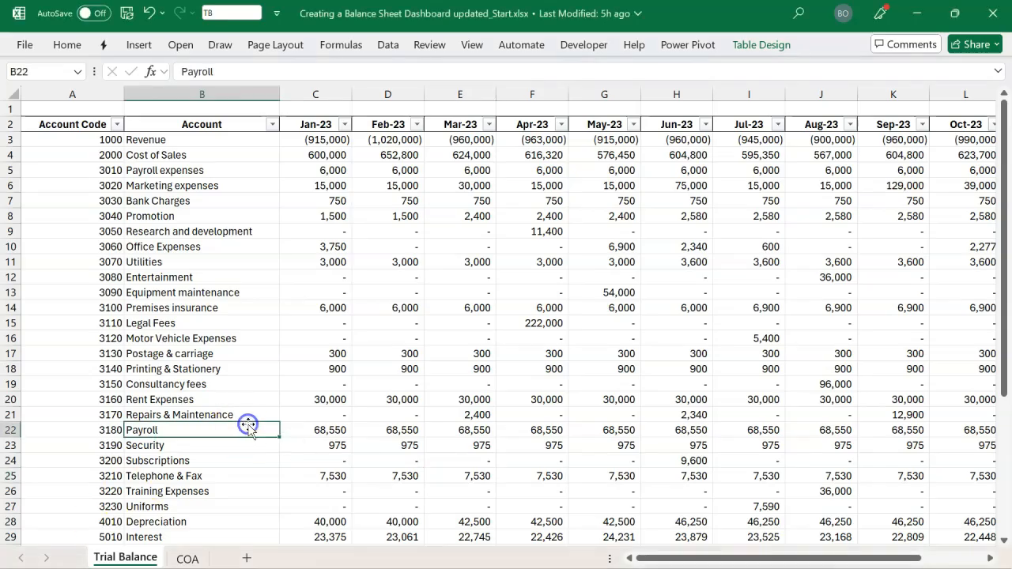
left_click(372, 340)
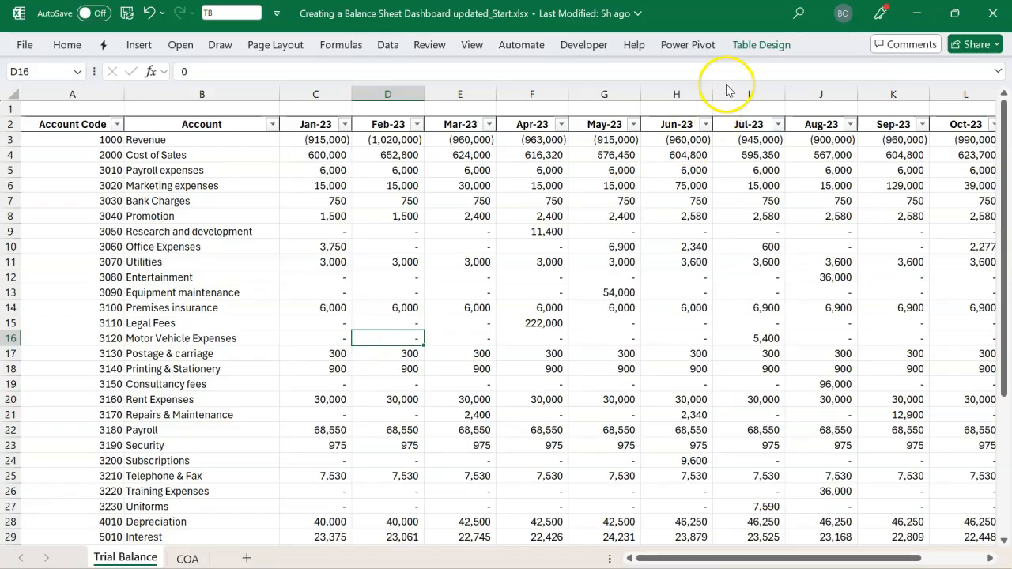
left_click(755, 46)
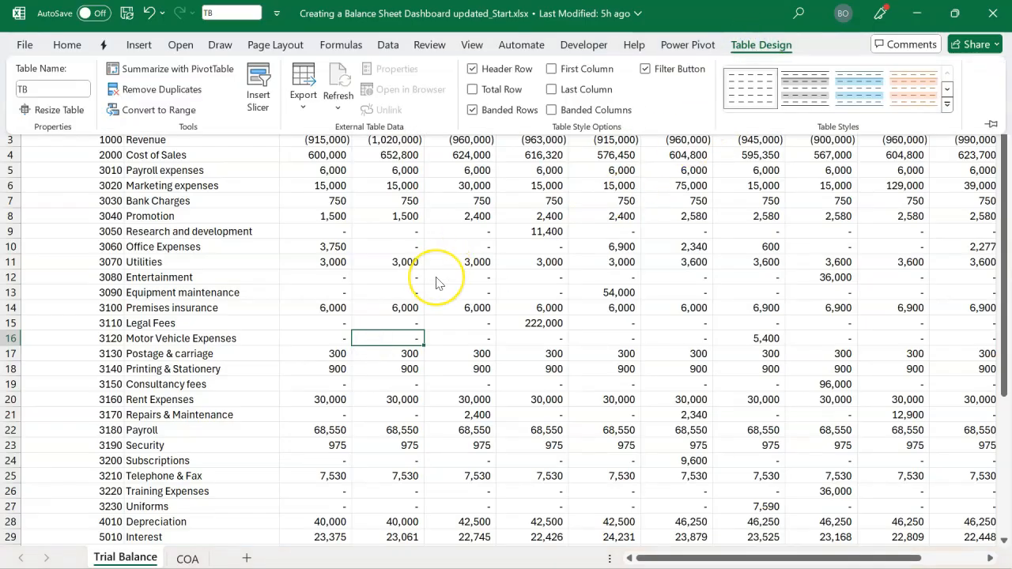
left_click(748, 46)
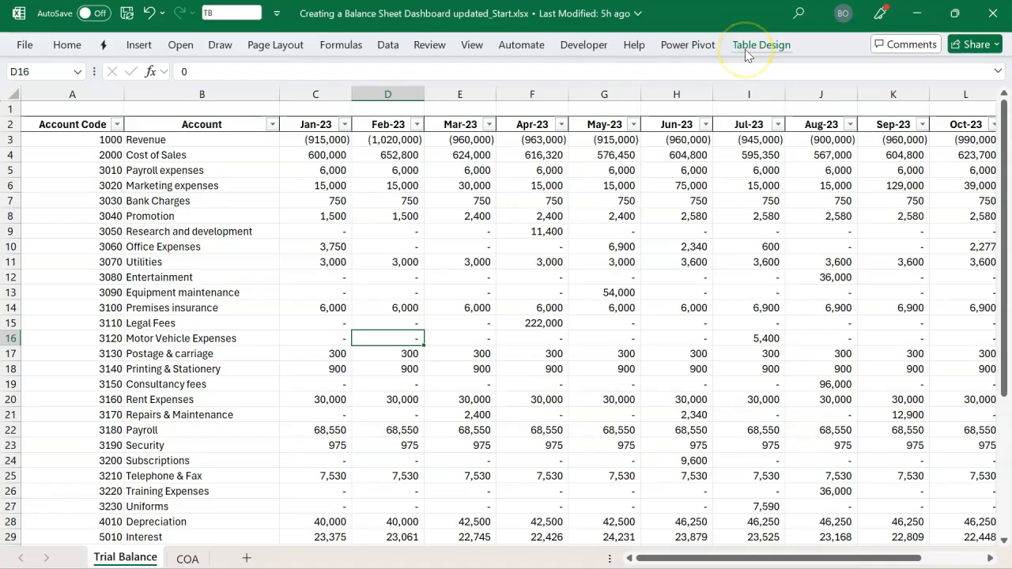
left_click(747, 48)
left_click(40, 89)
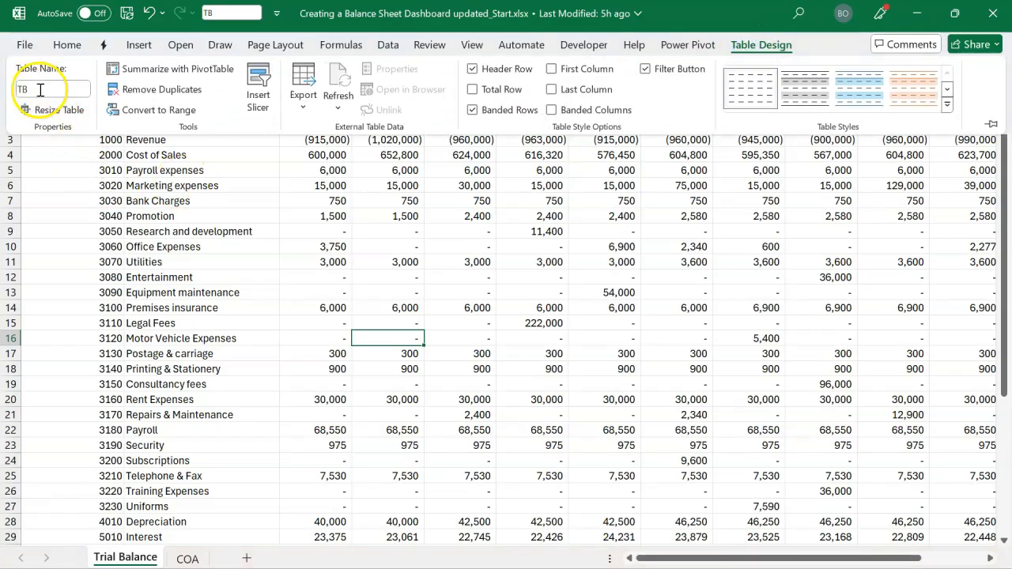
left_click(120, 233)
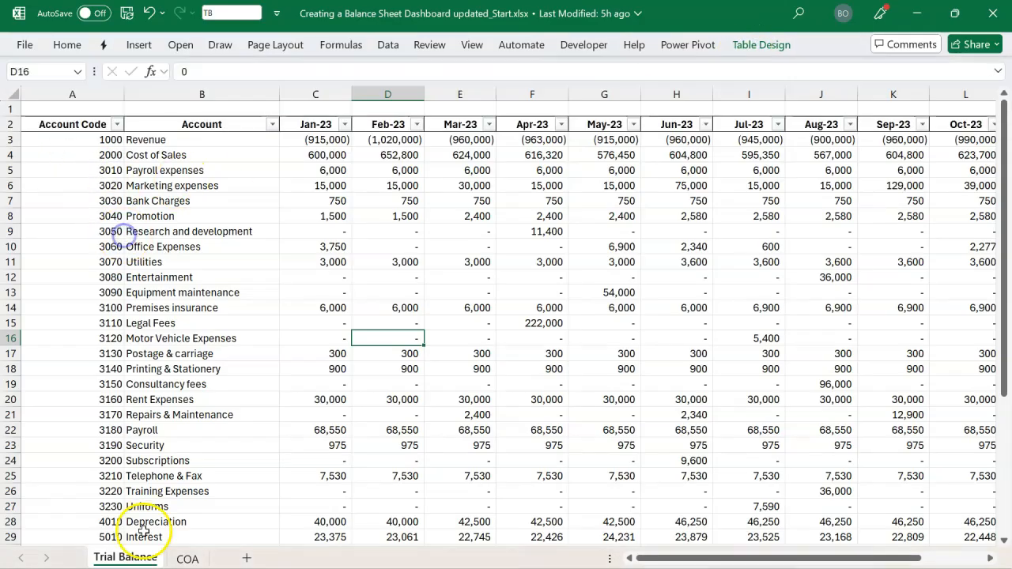
Check the table name assigned to the chart of accounts data on the COA sheet
left_click(187, 559)
left_click(366, 379)
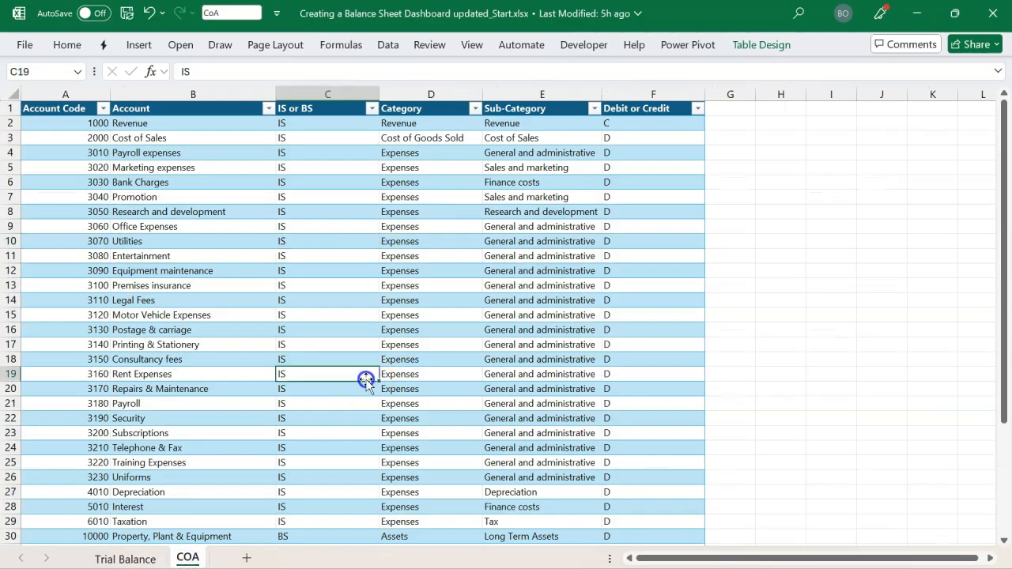
left_click(753, 45)
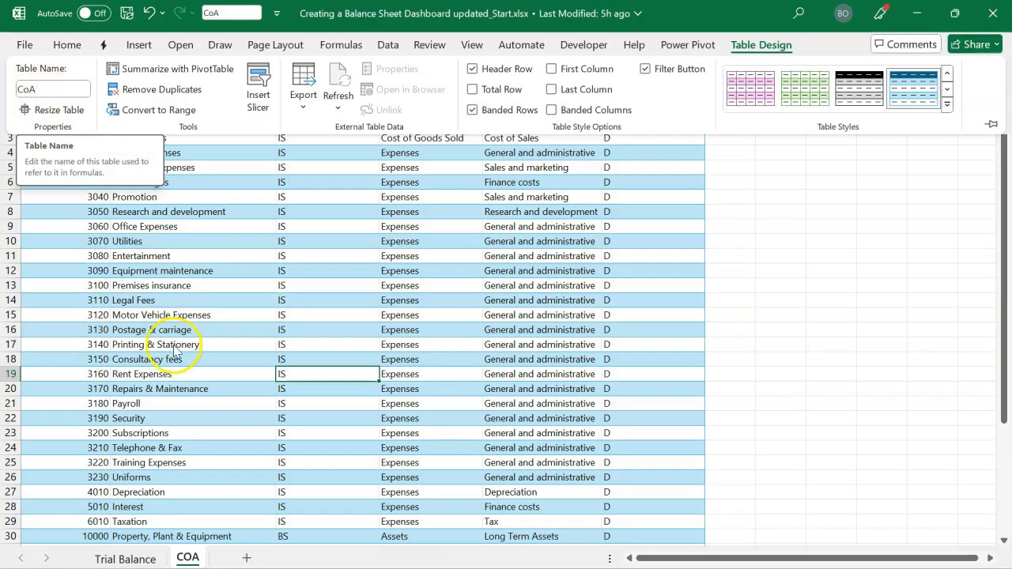
Load the trial balance table from the Trial Balance sheet into the Power Query Editor as a new query
left_click(147, 557)
left_click(375, 294)
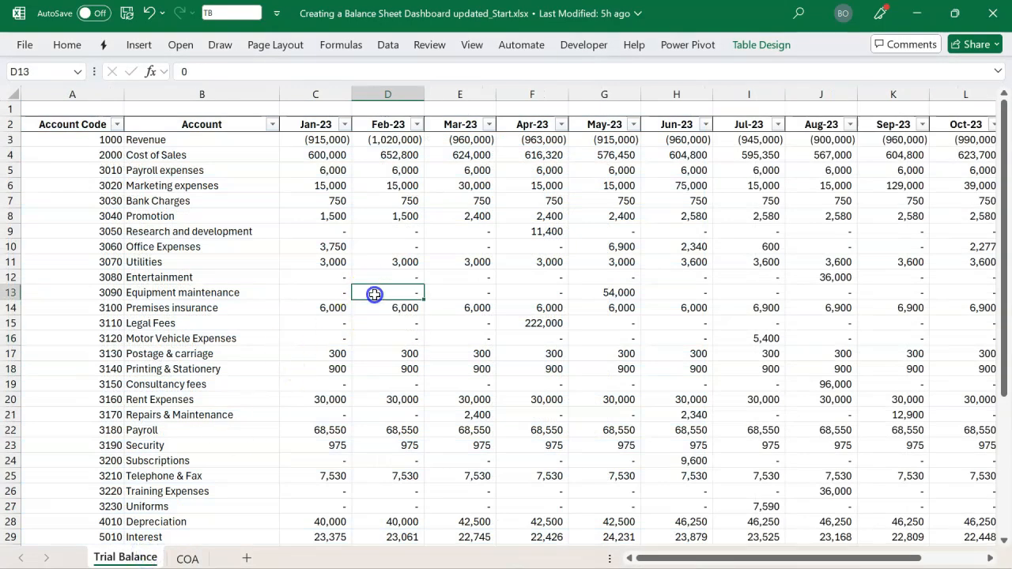
left_click(388, 53)
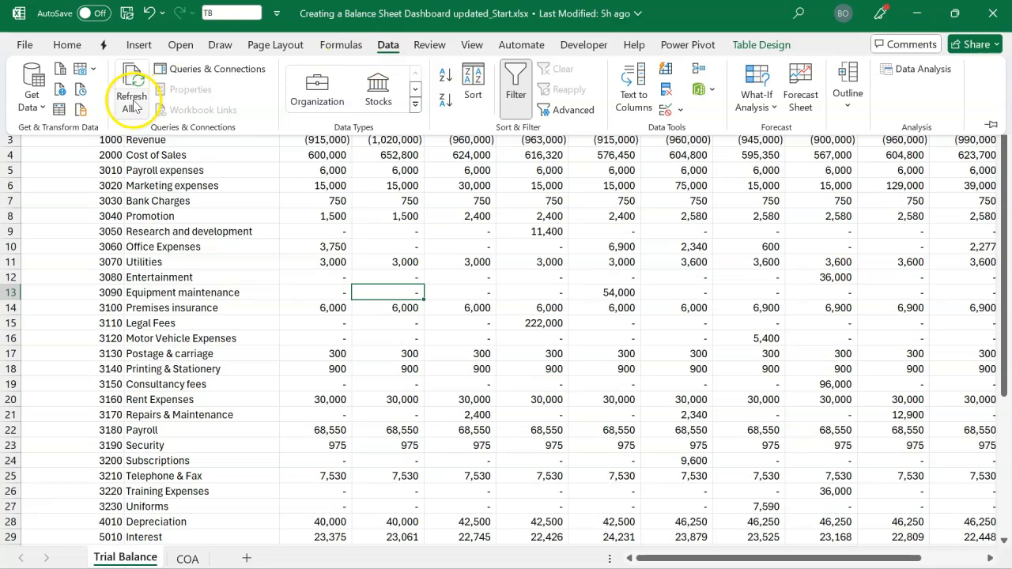
left_click(58, 115)
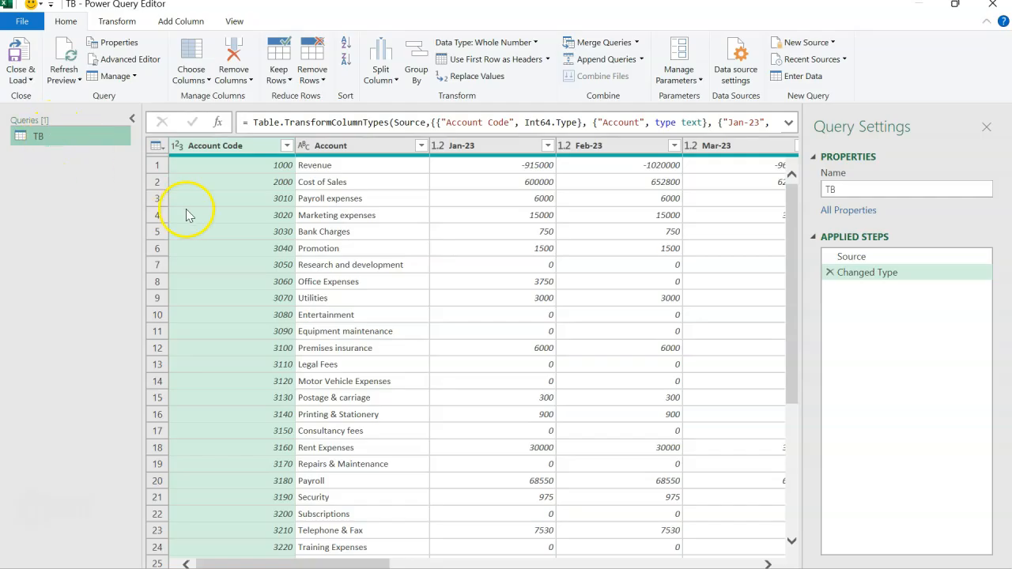
Examine the Account column and the month columns from Jan-23 onward to see how the trial balance is laid out
left_click(328, 146)
left_click(473, 147)
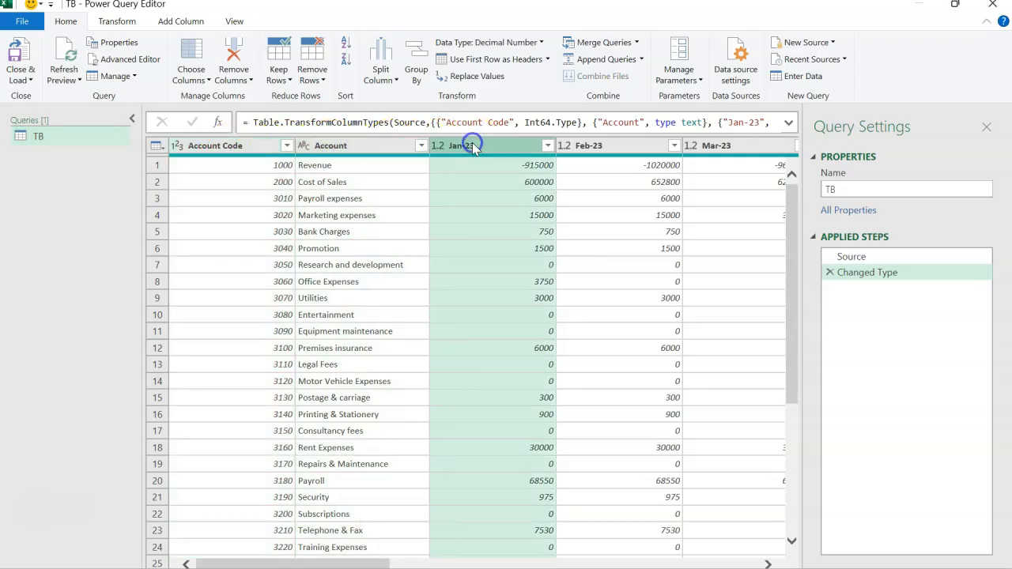
key("shift+Right")
key("shift+Right")
key("shift+Right")
key("shift+Right")
key("shift+Right")
key("shift+Right")
key("shift+Right")
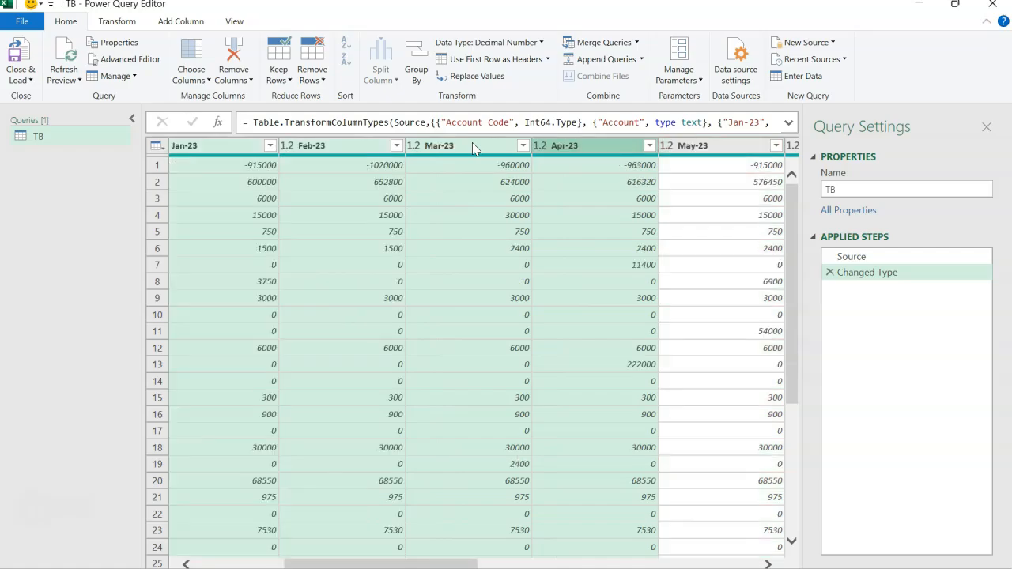
key("shift+Right")
key("Left")
key("Left")
key("Left")
key("Left")
key("Left")
key("Left")
key("Left")
key("Left")
key("Left")
key("Left")
key("Left")
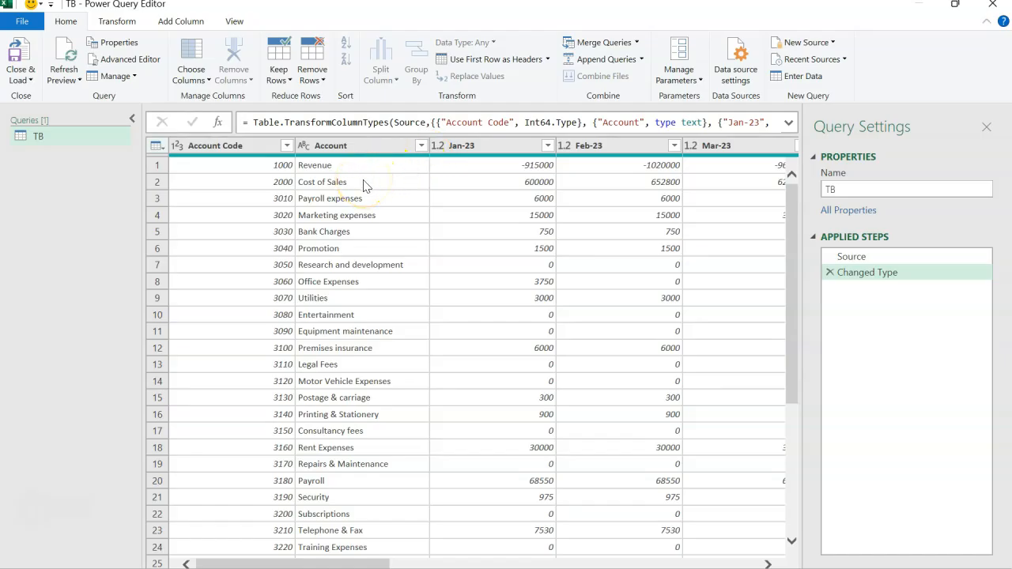
Unpivot all columns other than Account Code and Account in the TB query
left_click(237, 146)
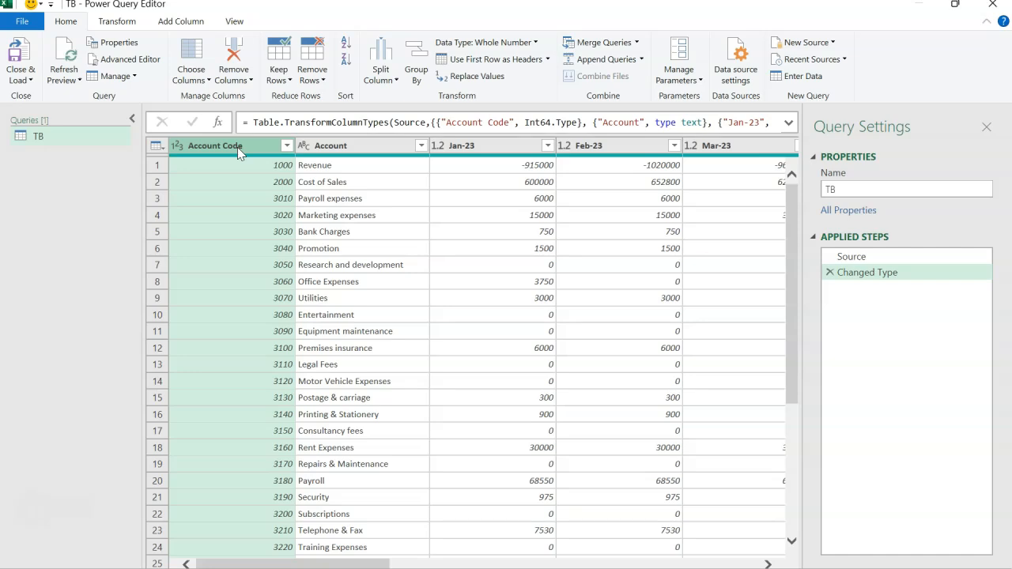
key("shift+Right")
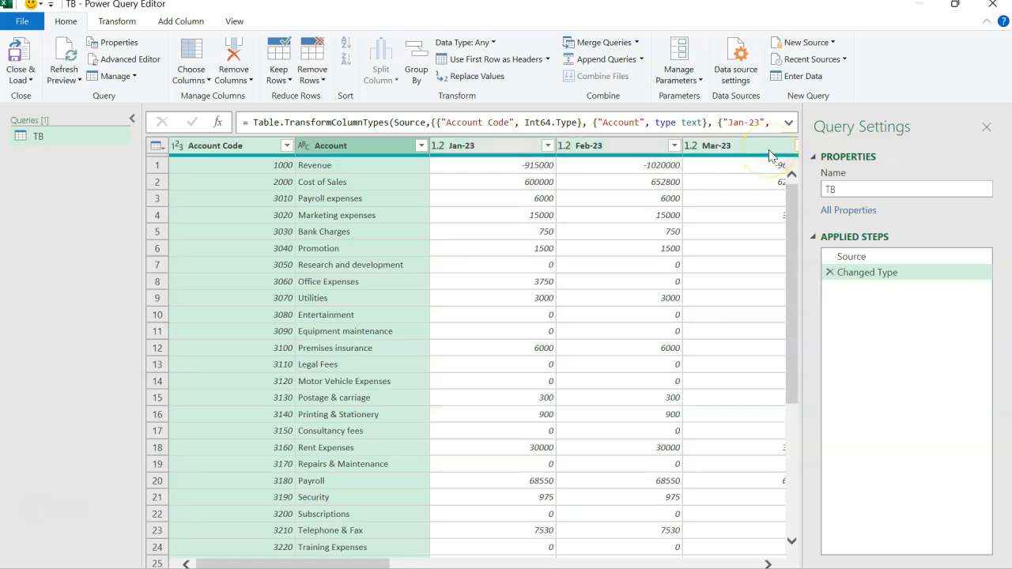
left_click(237, 151)
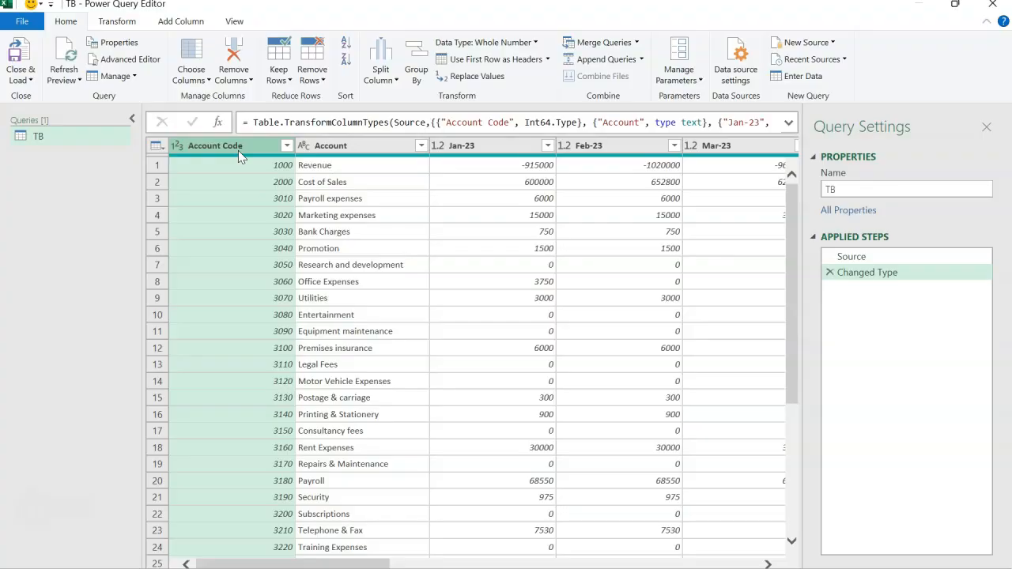
key("shift+Right")
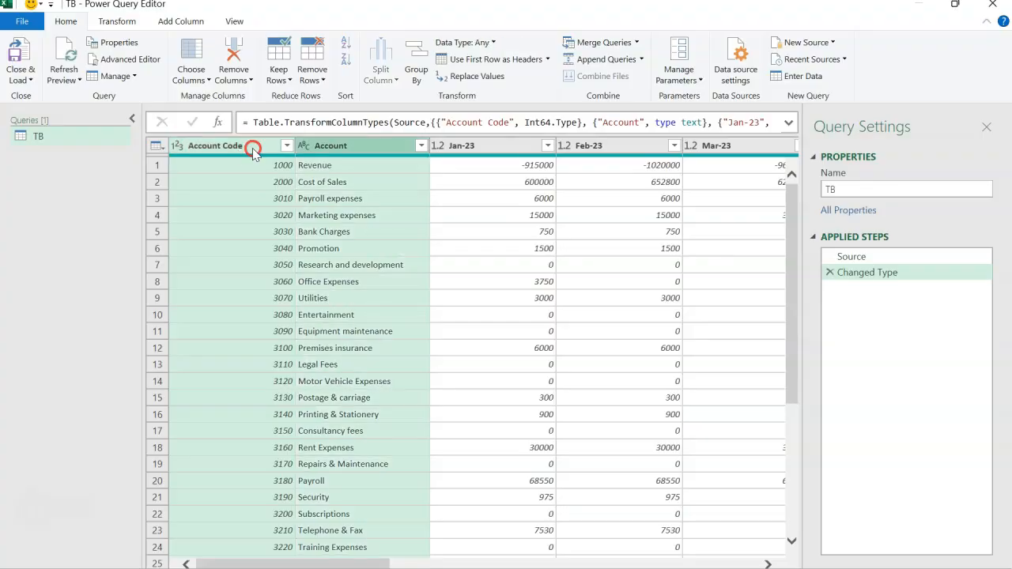
right_click(253, 150)
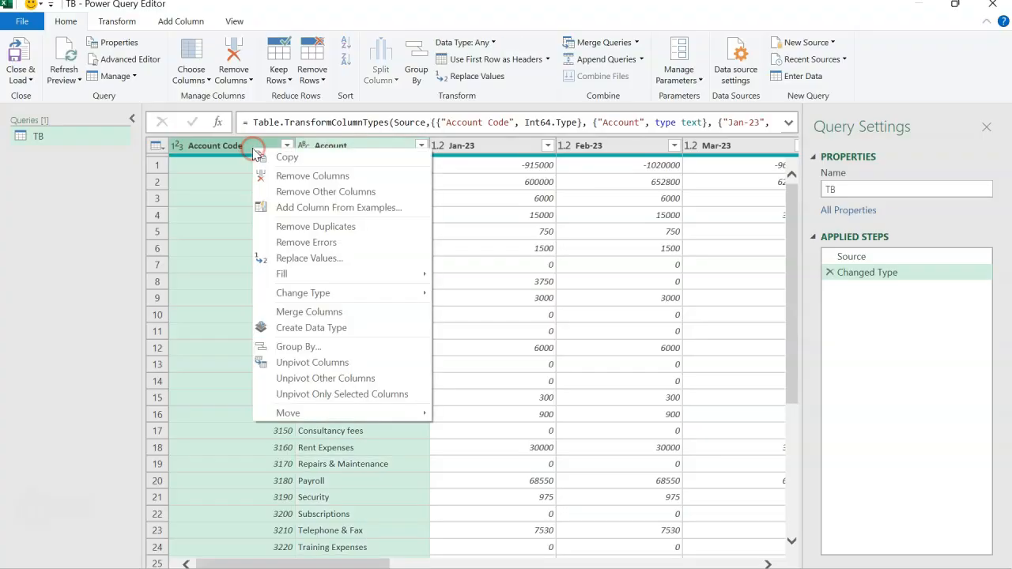
left_click(308, 385)
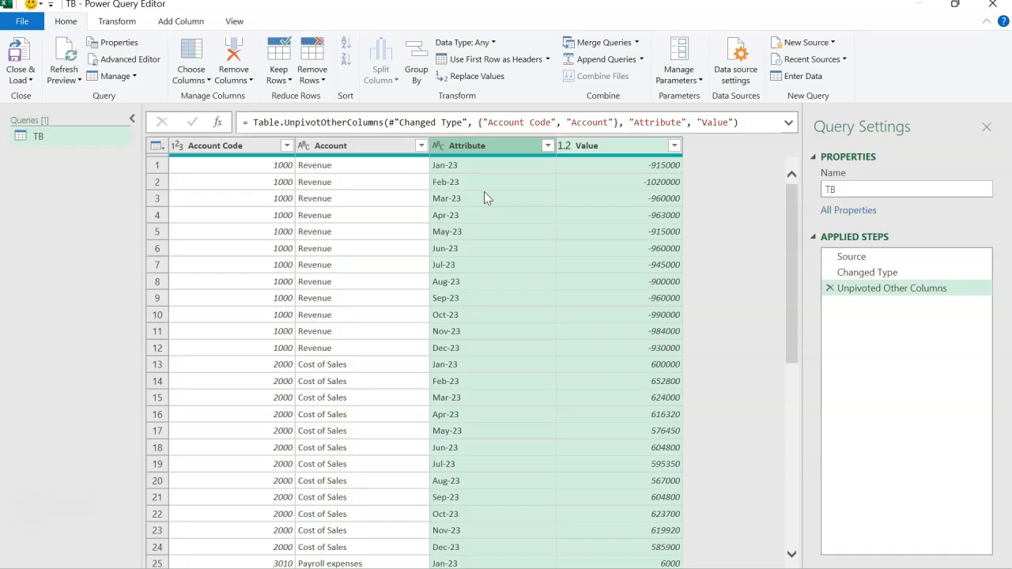
Rename the Attribute column to Date and the Value column to Amount
left_click(487, 147)
left_click(486, 147)
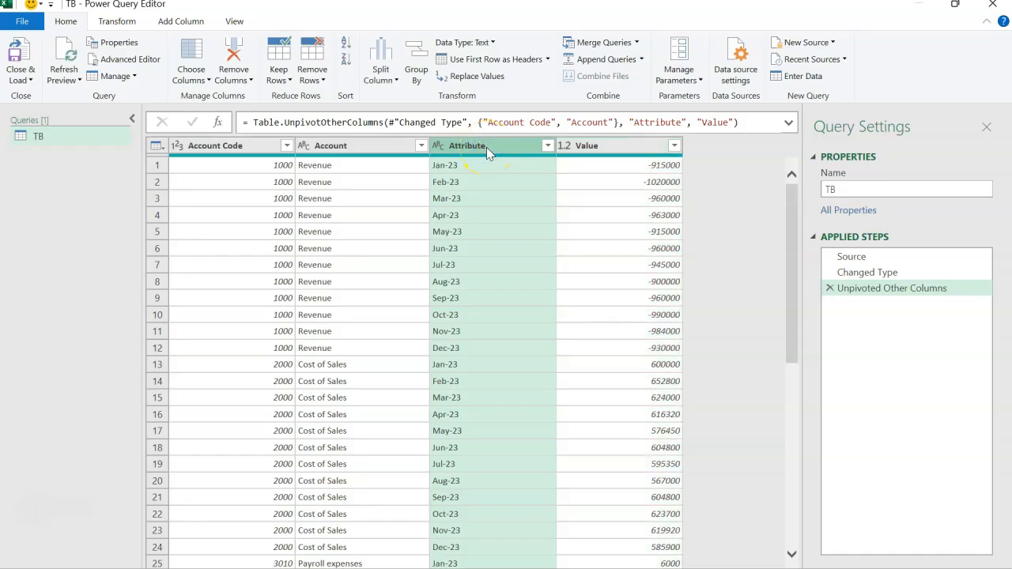
double_click(487, 147)
type("Date")
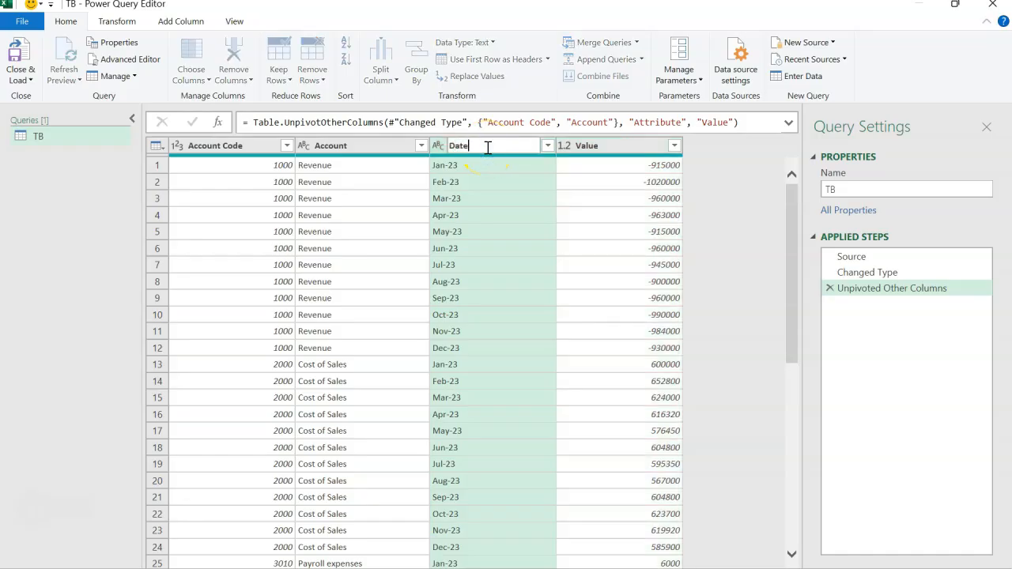
key("Return")
left_click(585, 146)
double_click(603, 148)
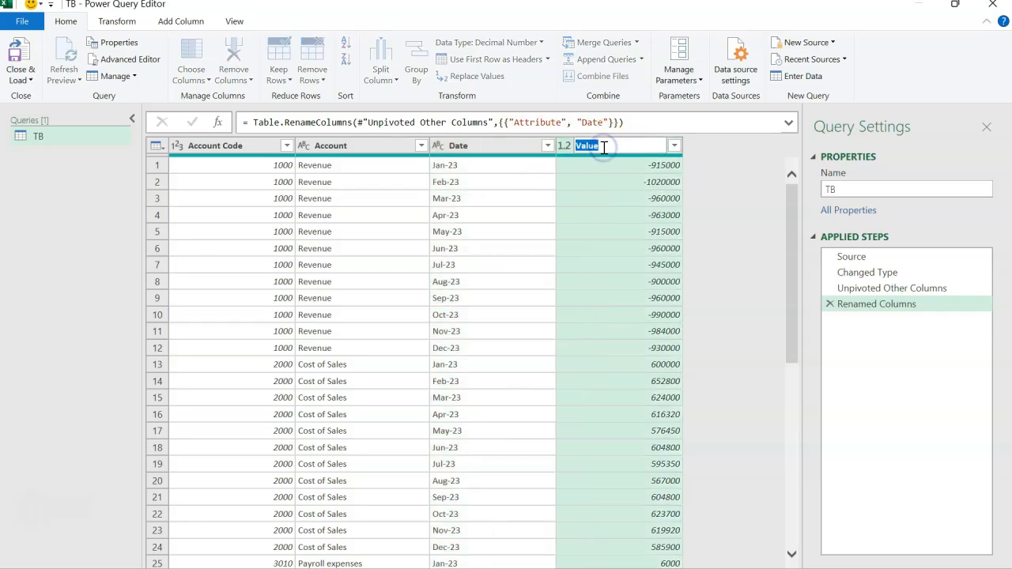
type("Amount")
key("Return")
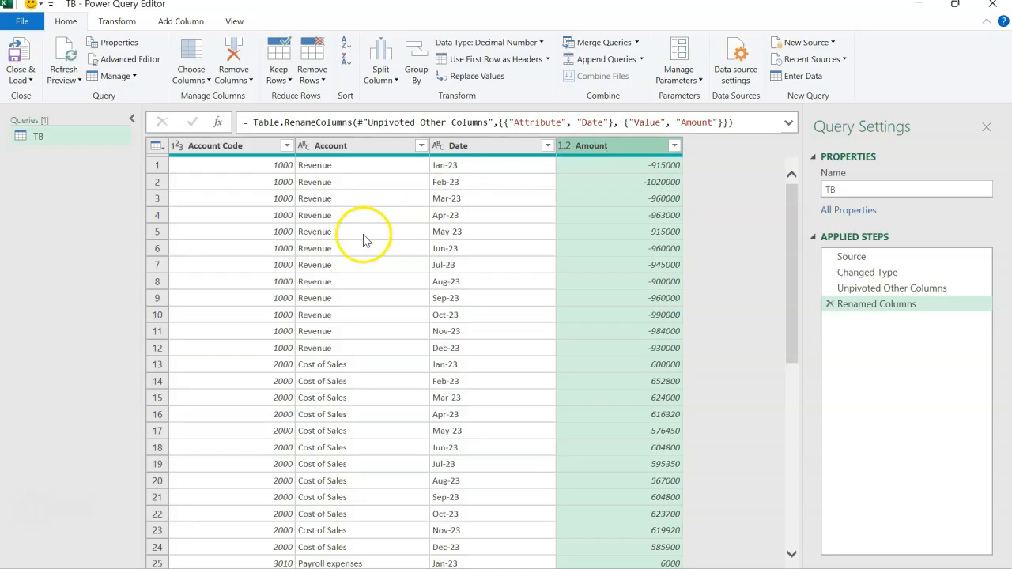
Try the Date data type on the Date column, compare it with the preceding query step, and remove the type change
left_click(469, 146)
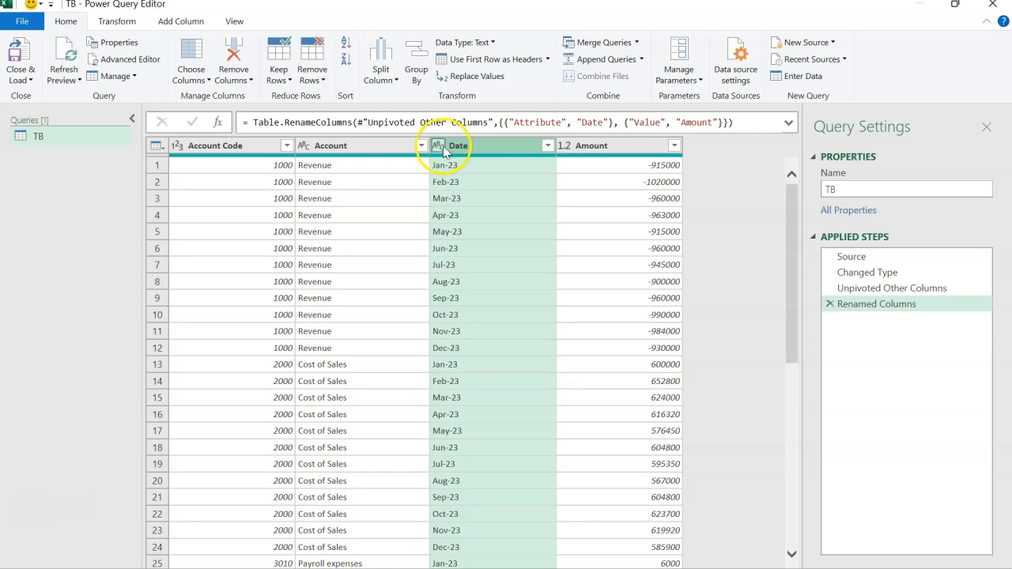
left_click(437, 147)
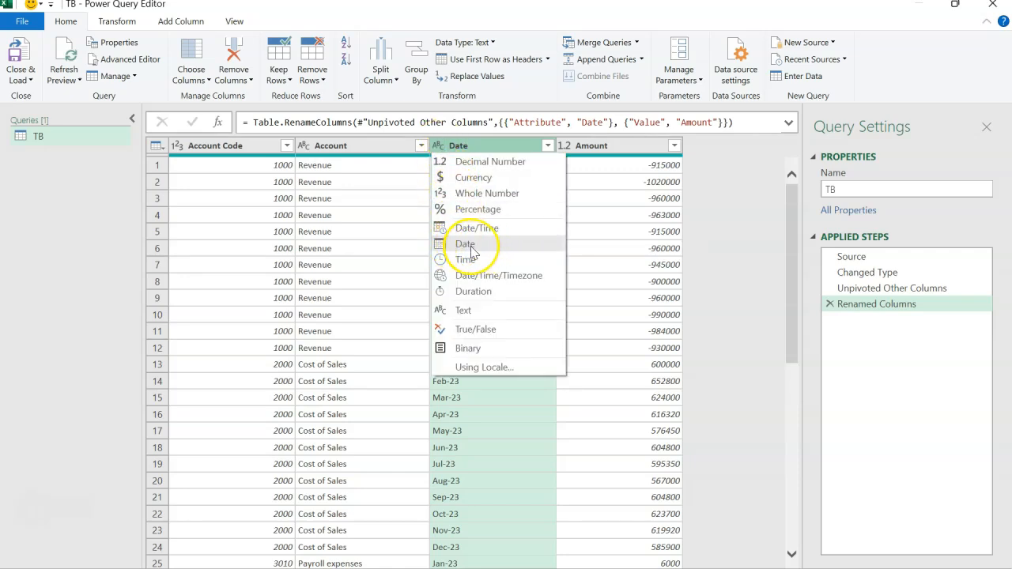
left_click(469, 246)
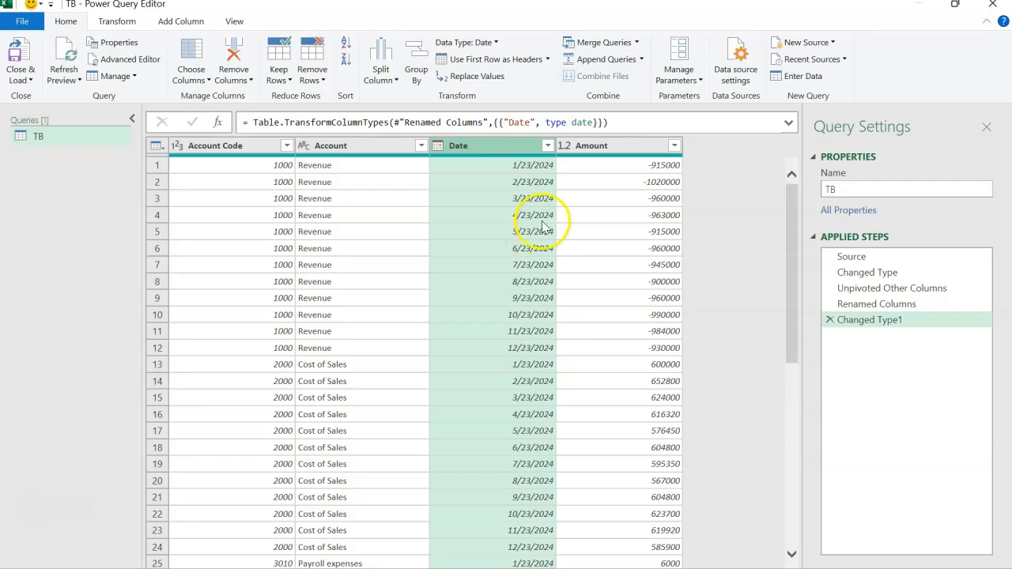
left_click(849, 307)
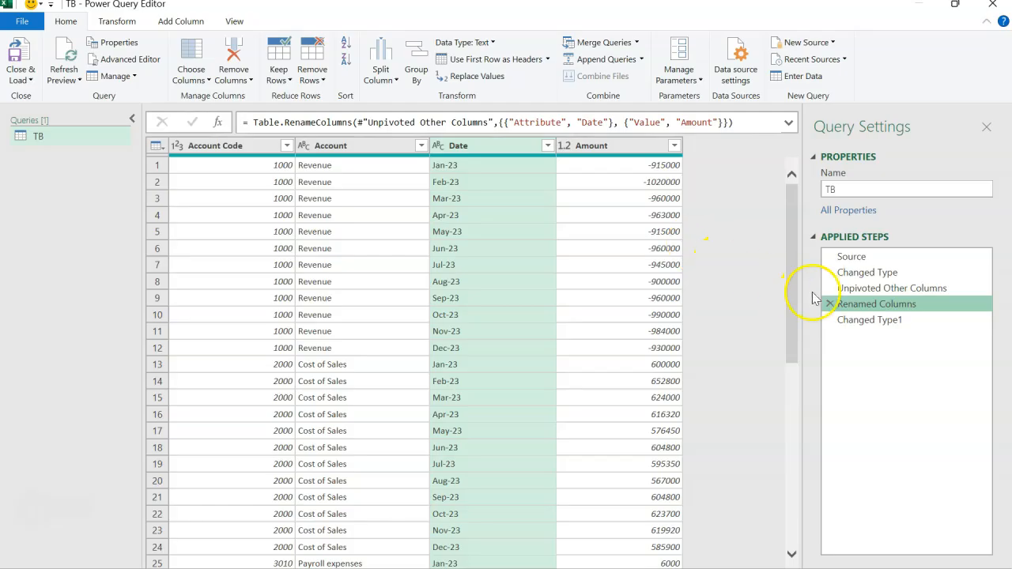
left_click(834, 320)
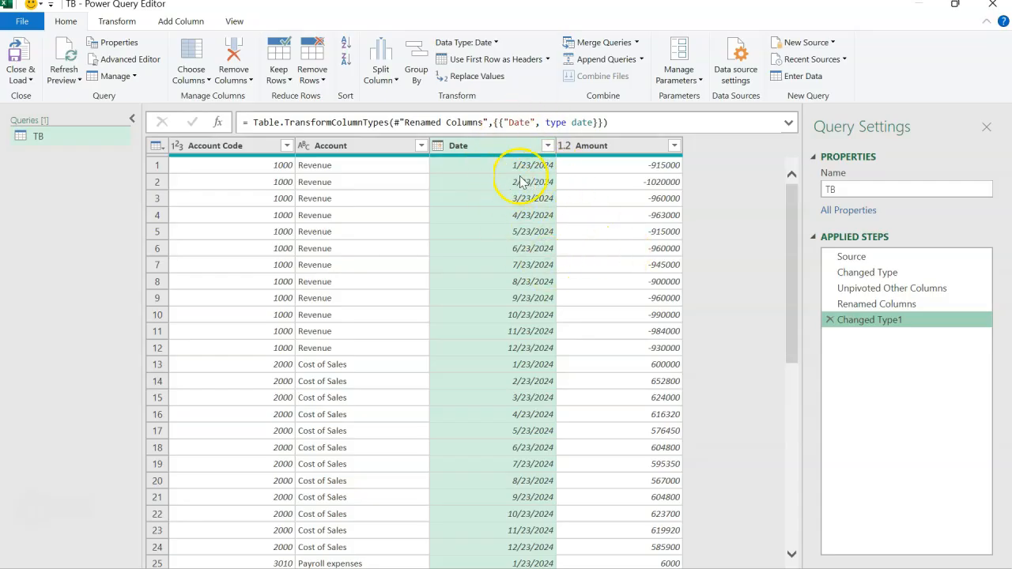
left_click(830, 320)
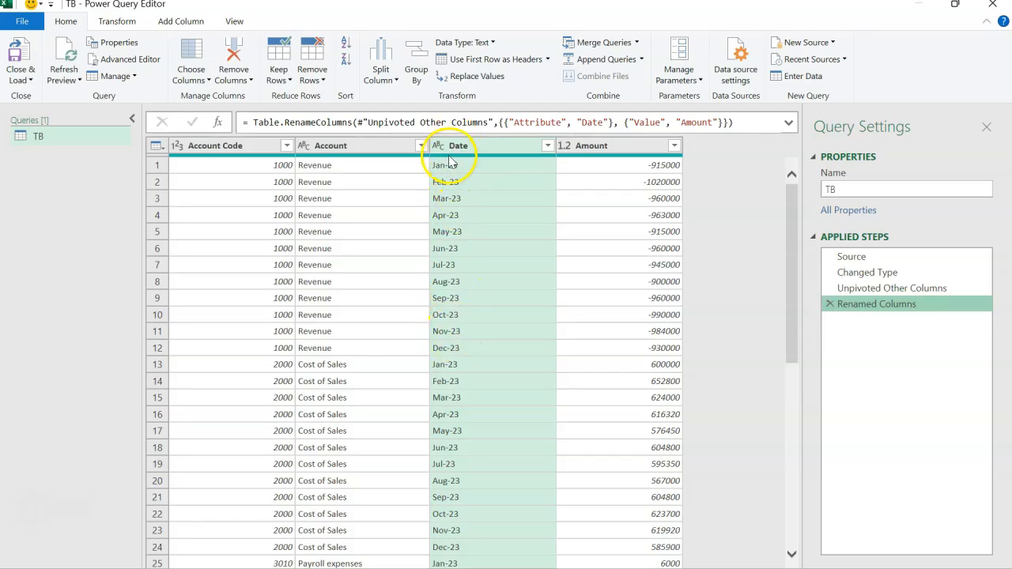
Add the prefix "1-" to the Date column's values and set the column's data type to Date
mouse_move(448, 157)
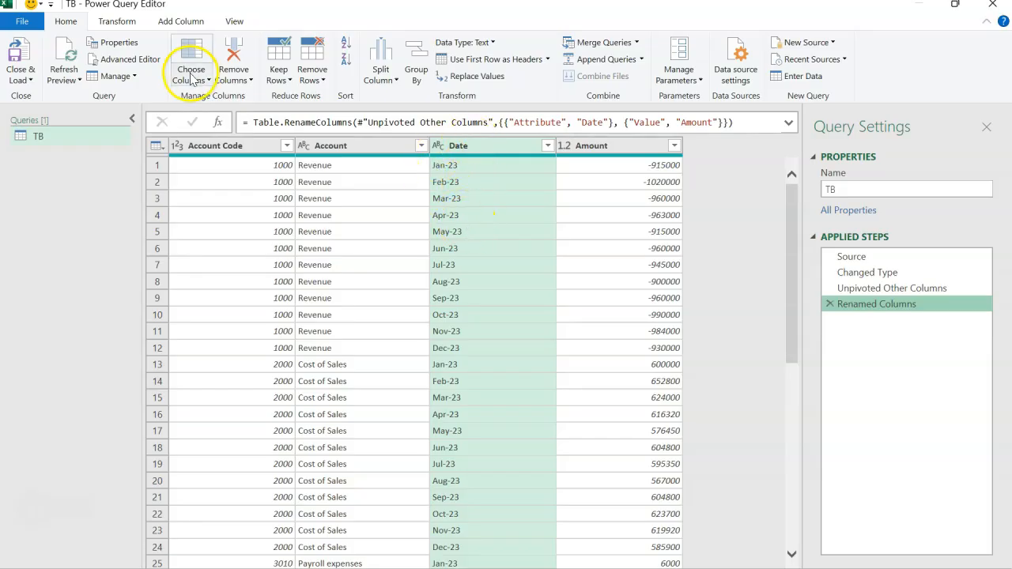
left_click(117, 22)
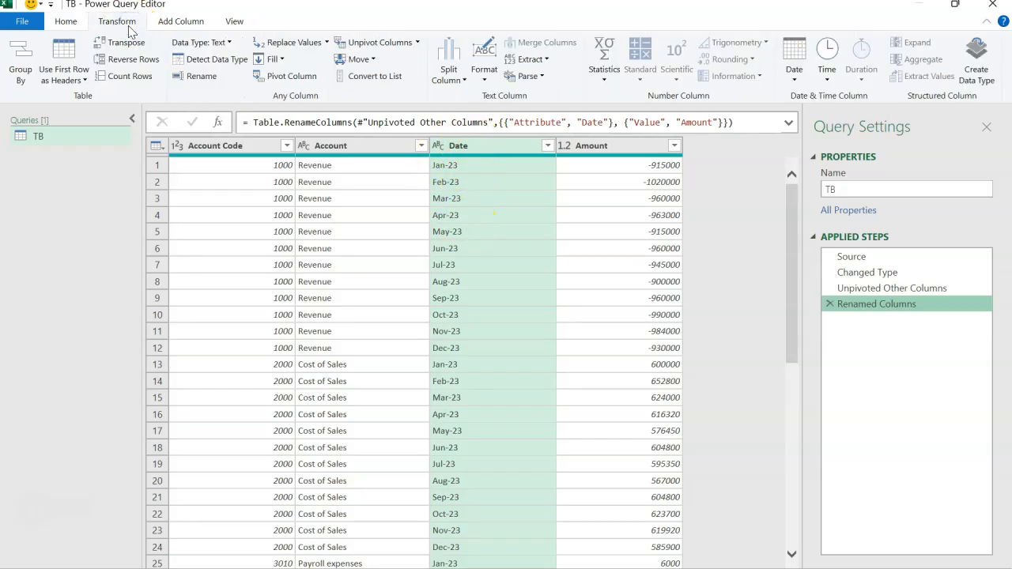
left_click(490, 78)
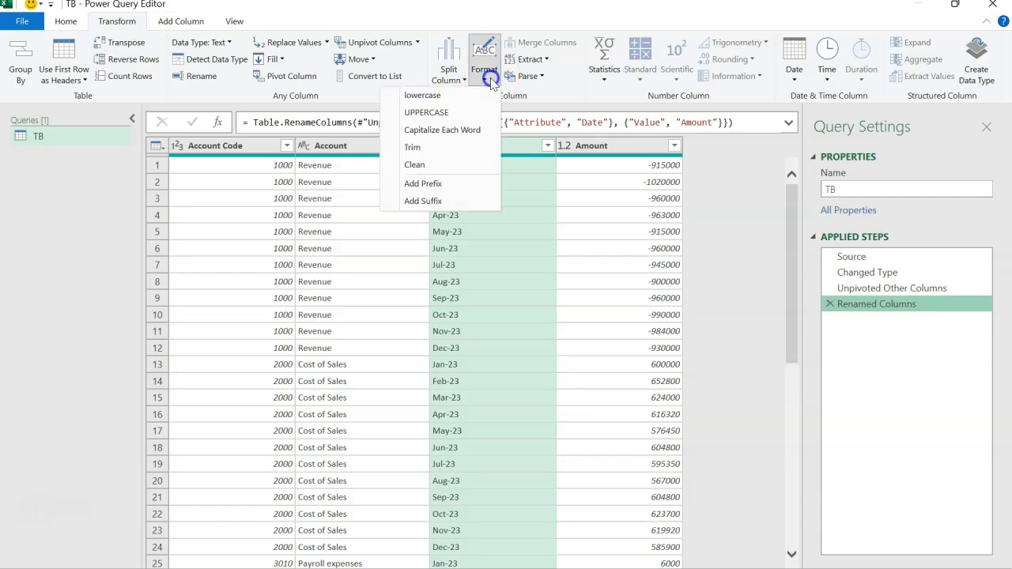
left_click(451, 188)
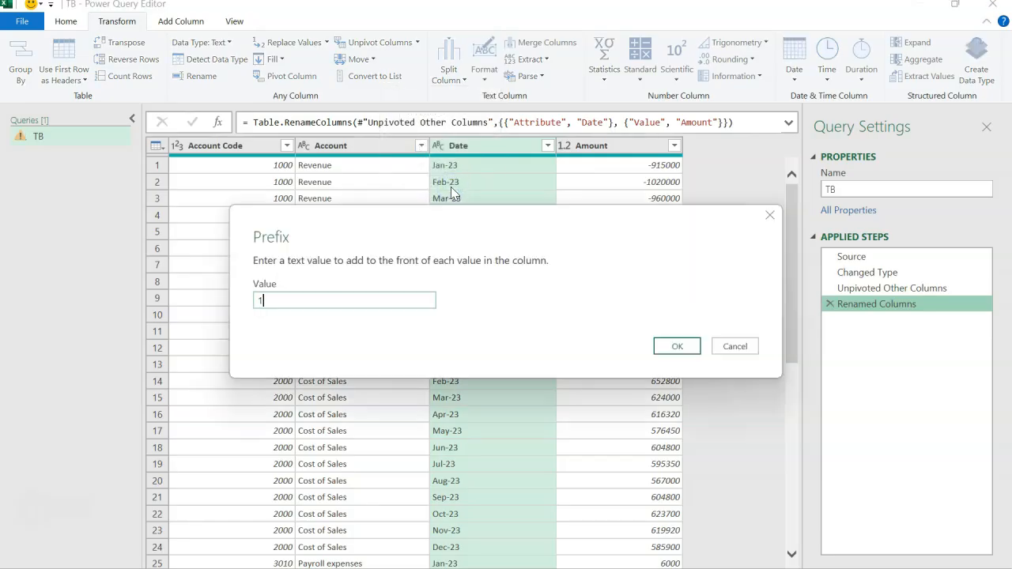
type("1-")
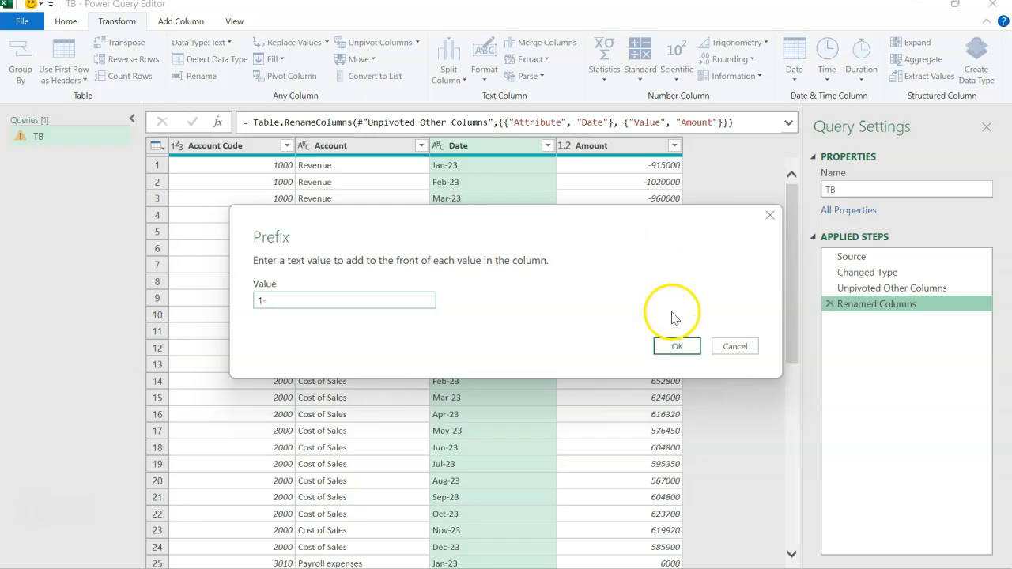
left_click(674, 348)
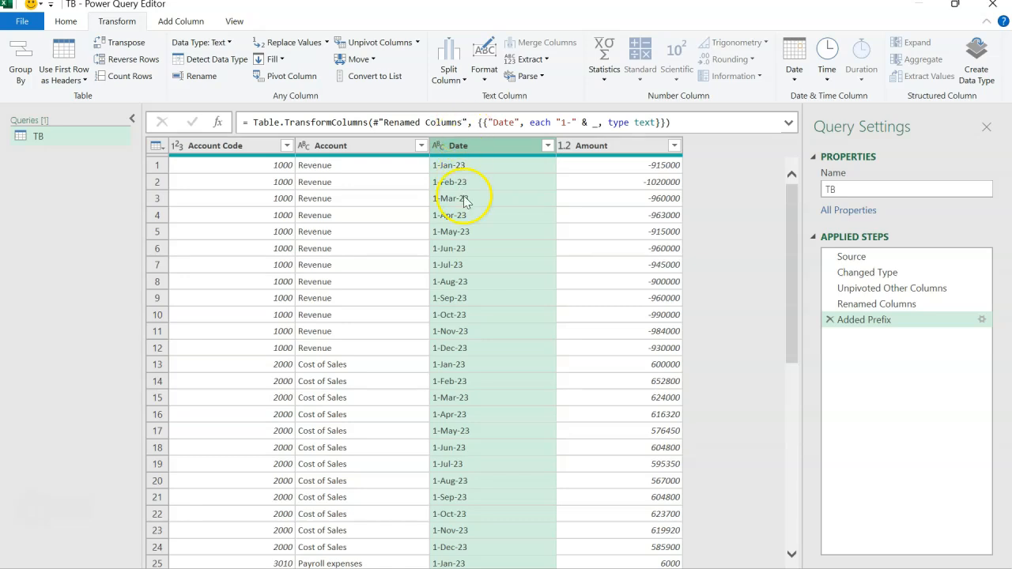
left_click(439, 147)
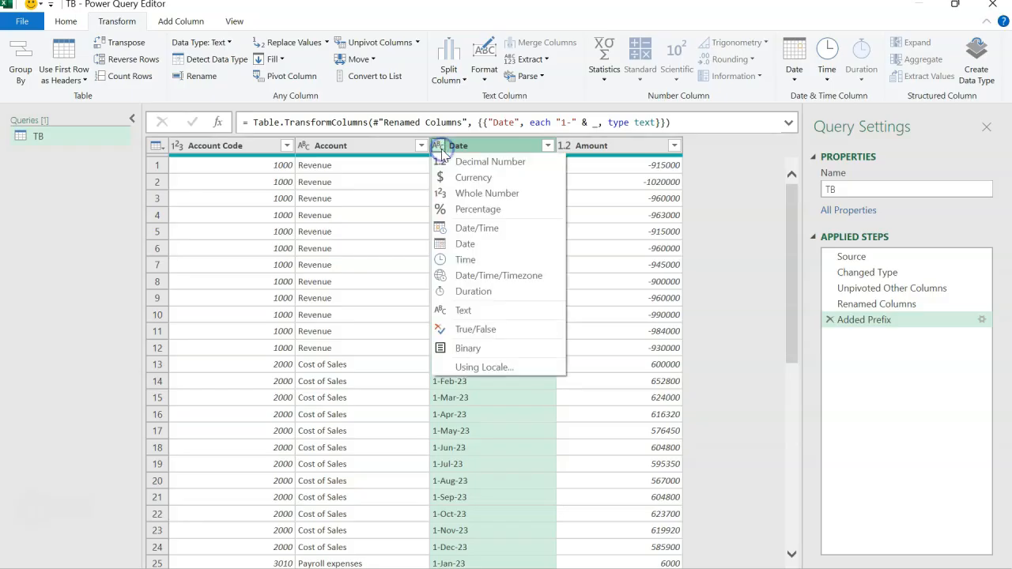
left_click(465, 246)
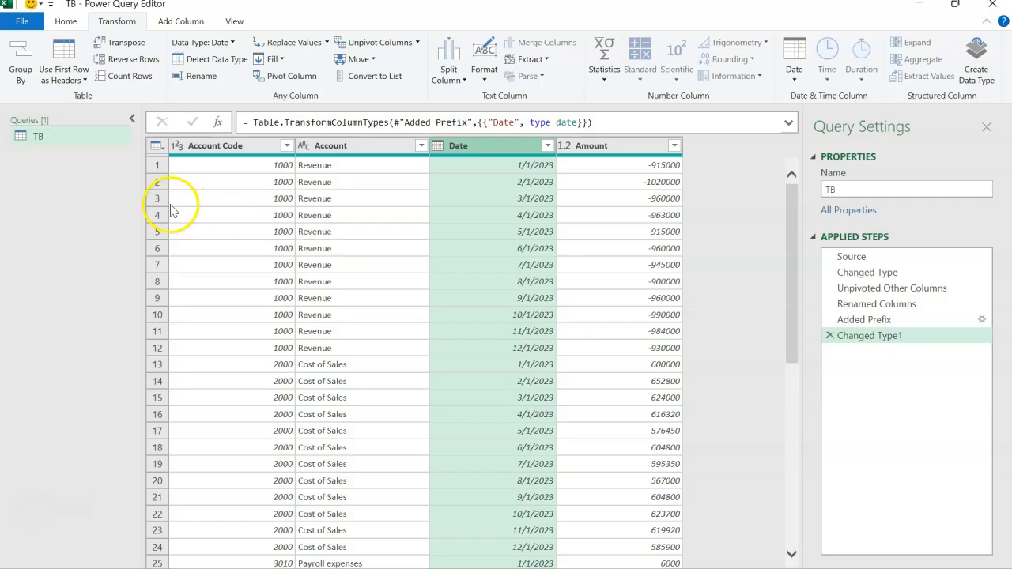
Copy the whole formula of the TB query's Source step
left_click(84, 139)
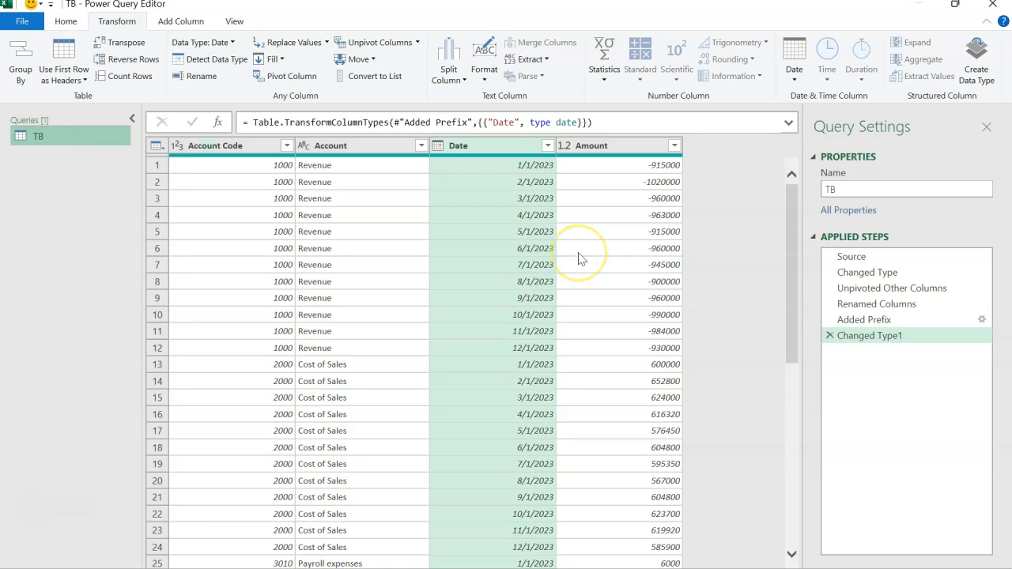
left_click(850, 258)
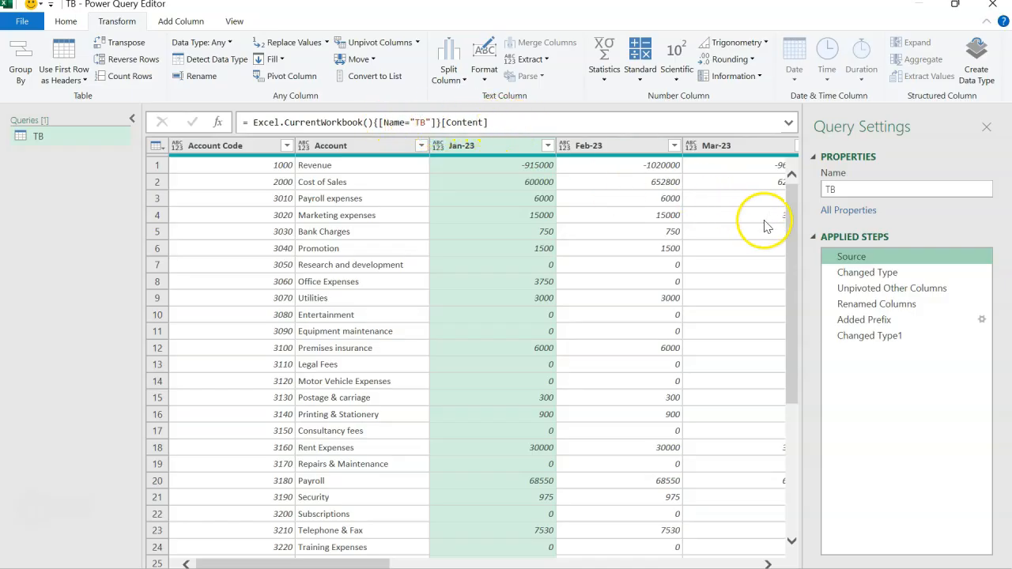
left_click(510, 123)
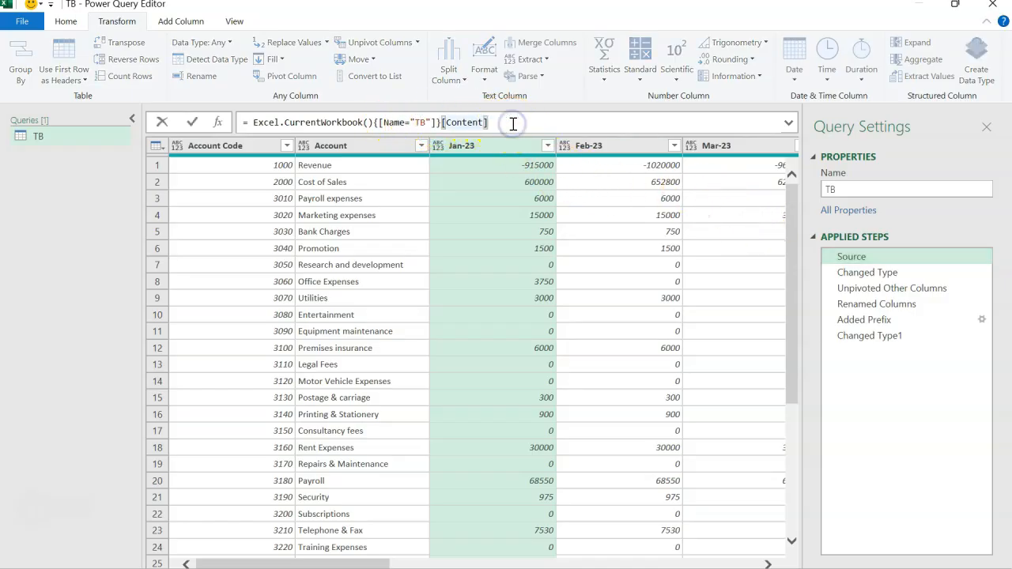
key("ctrl+a")
key("ctrl+c")
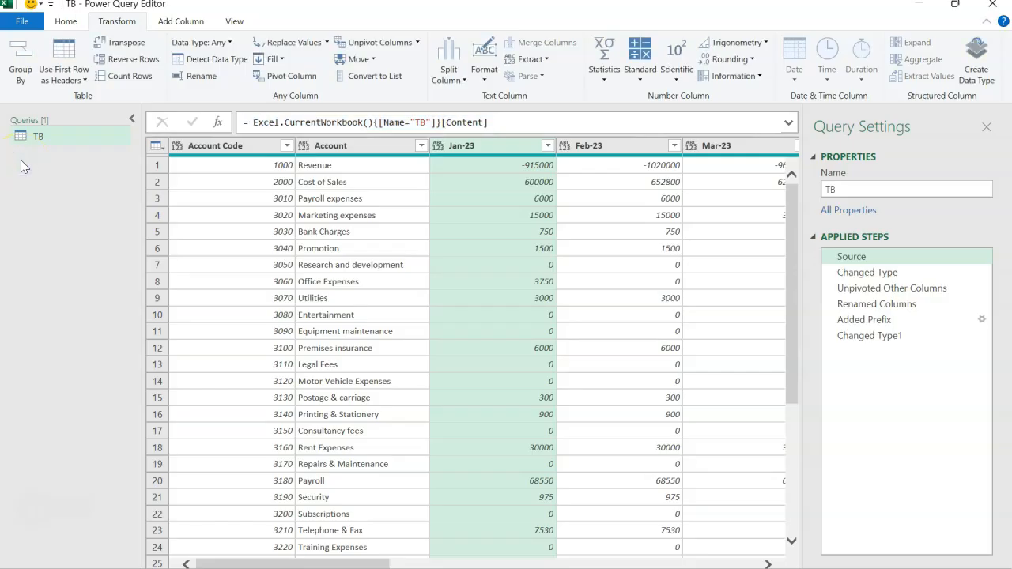
Create a new blank query and paste the copied Excel.CurrentWorkbook formula into it
right_click(22, 166)
mouse_move(53, 193)
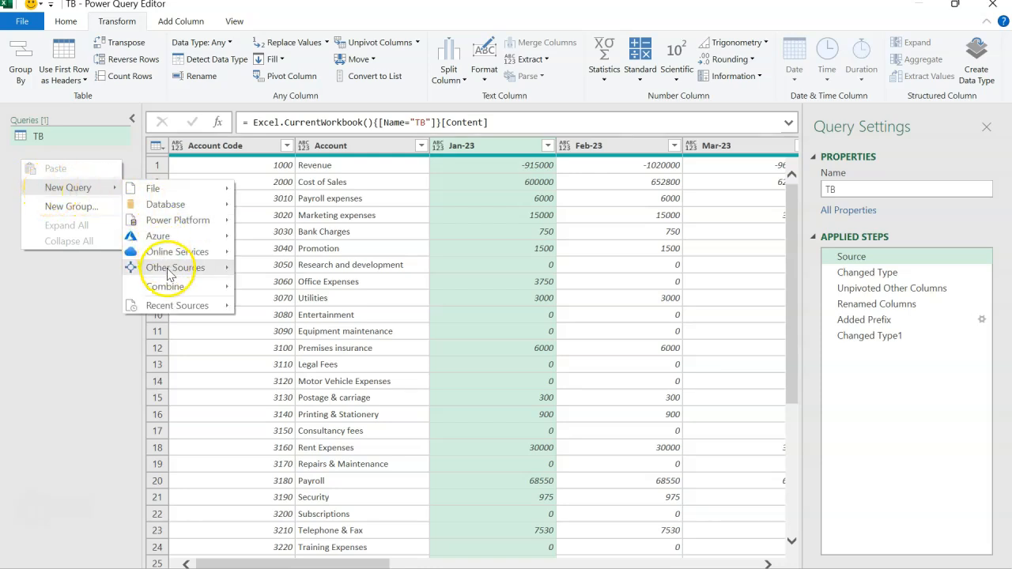
mouse_move(168, 273)
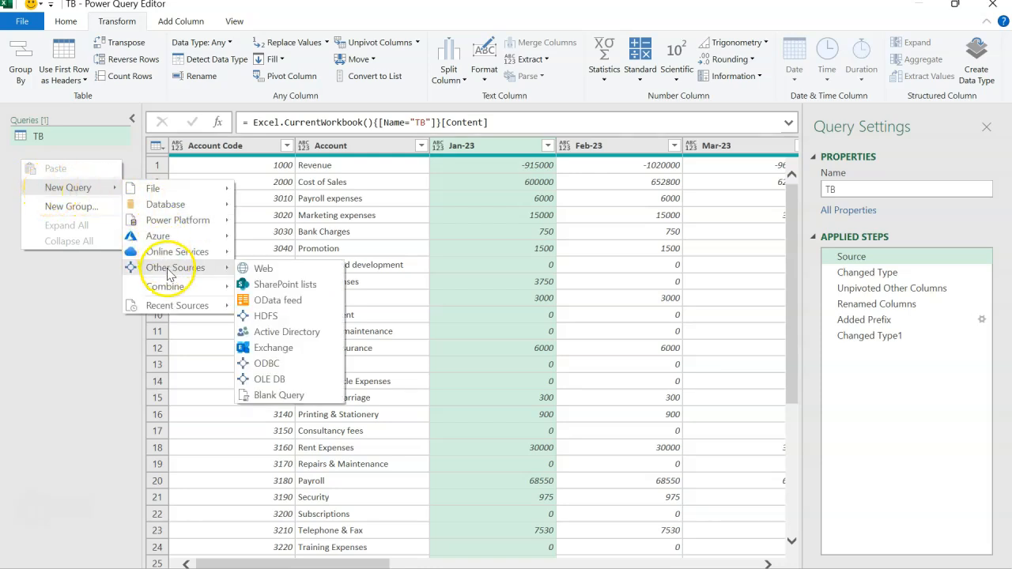
left_click(273, 397)
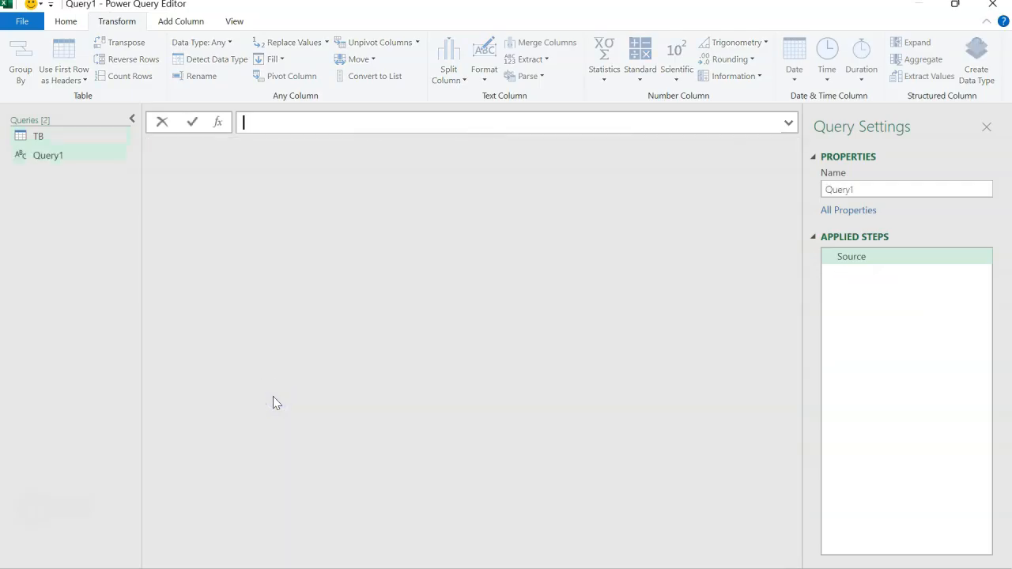
key("ctrl+v")
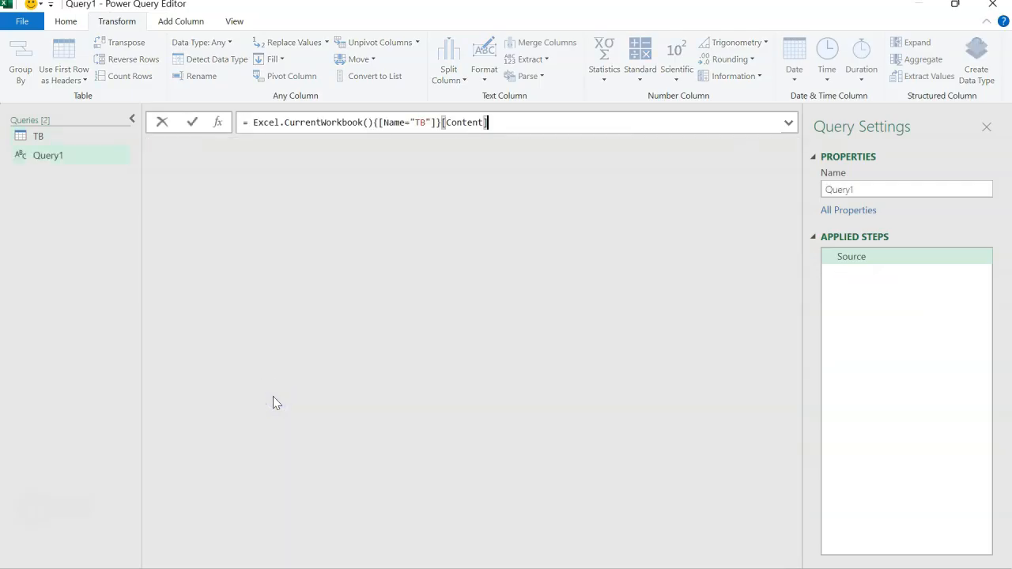
Replace the table name TB with CoA in the new query's source formula and load the table
left_click(426, 124)
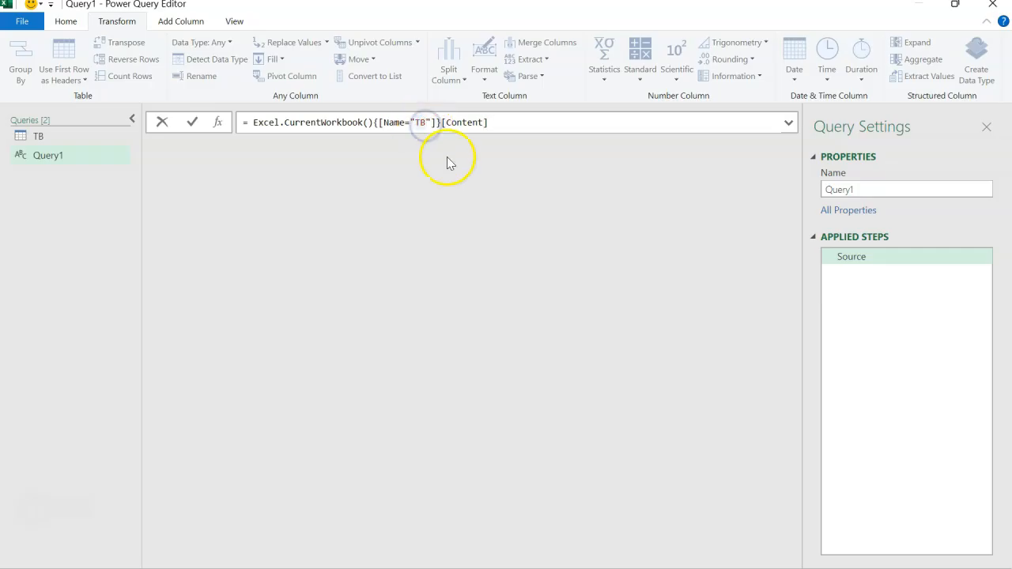
key("BackSpace")
key("BackSpace")
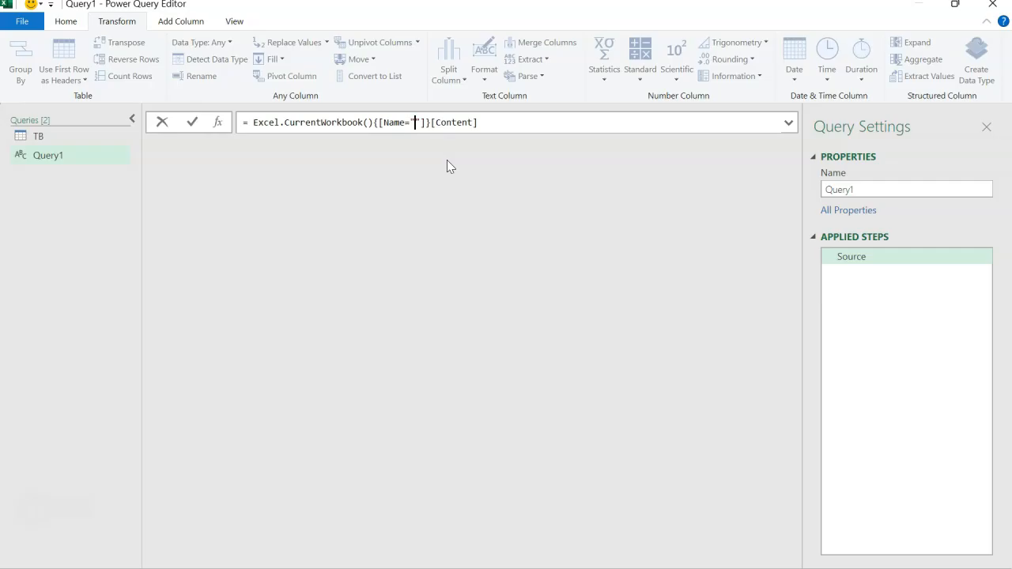
type("CoA")
left_click(506, 123)
key("Return")
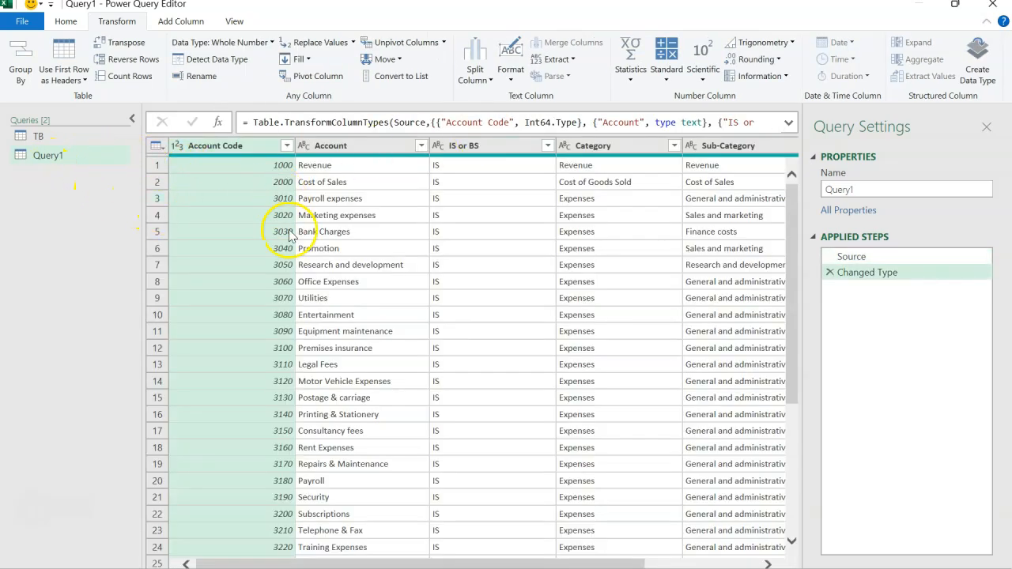
Rename the chart of accounts query as CoA
double_click(877, 188)
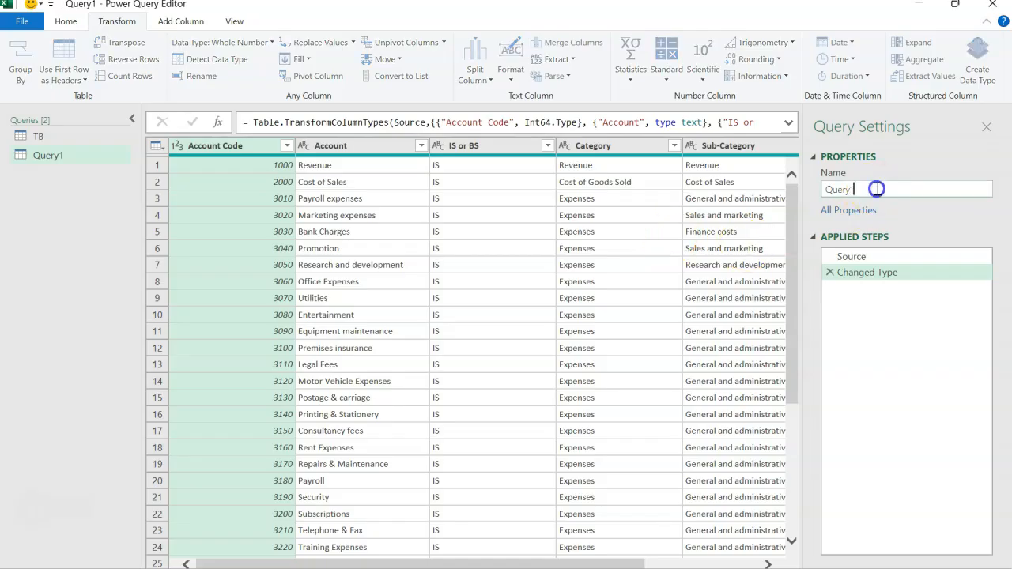
type("CoA")
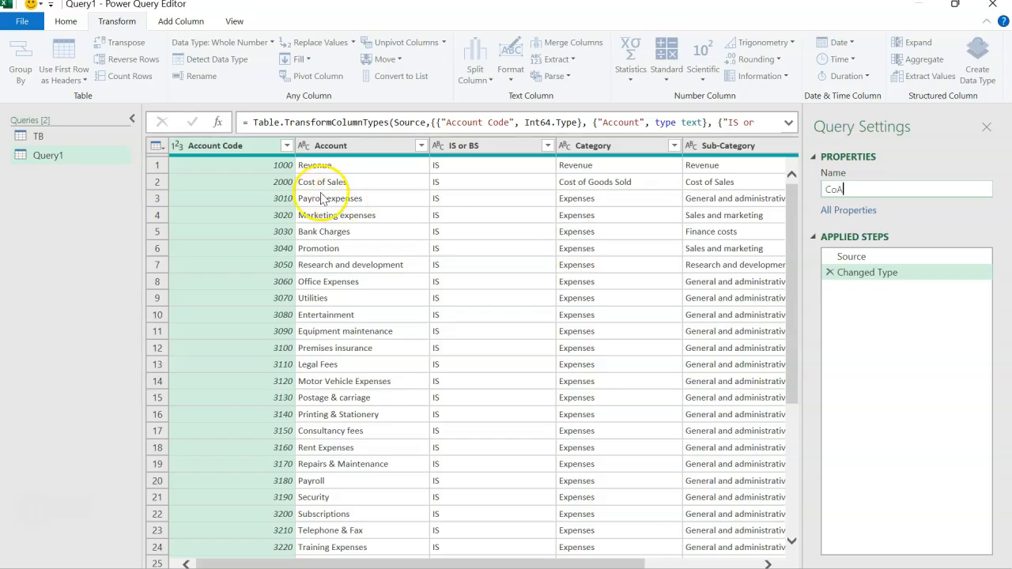
left_click(248, 147)
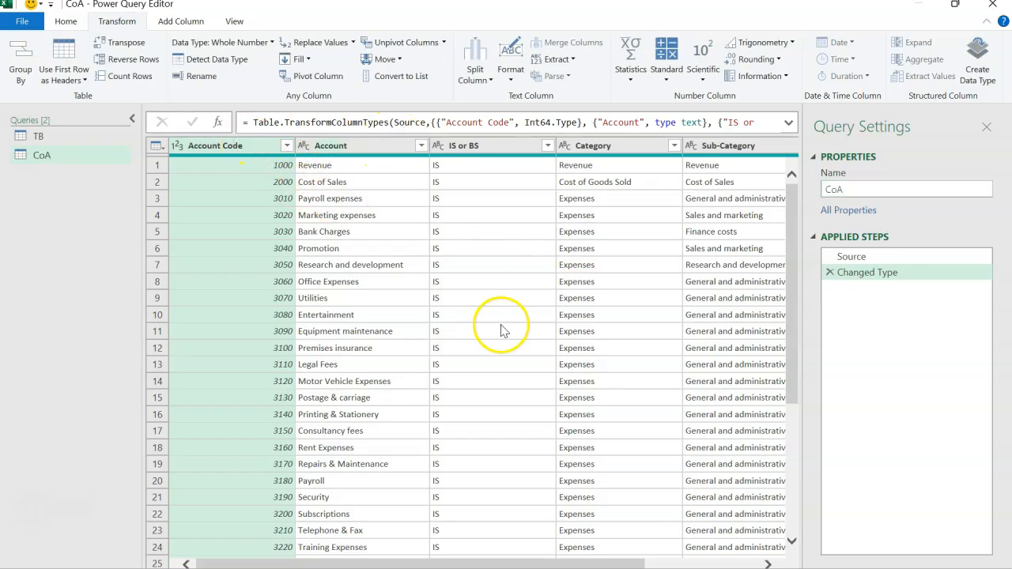
mouse_move(494, 563)
left_mouse_down()
mouse_move(638, 563)
mouse_move(491, 563)
left_mouse_up()
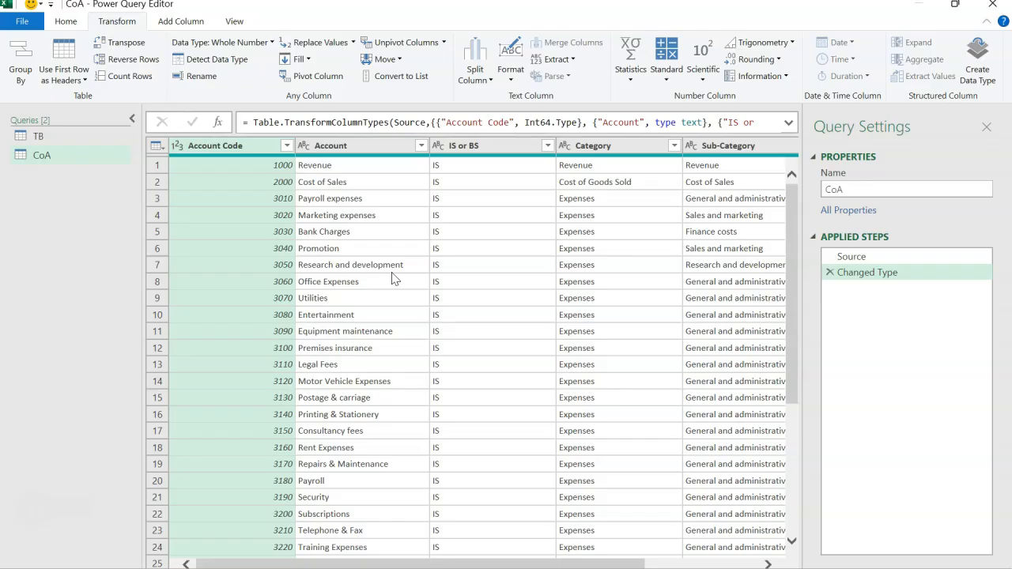
Rename the TB query as Reference
left_click(58, 136)
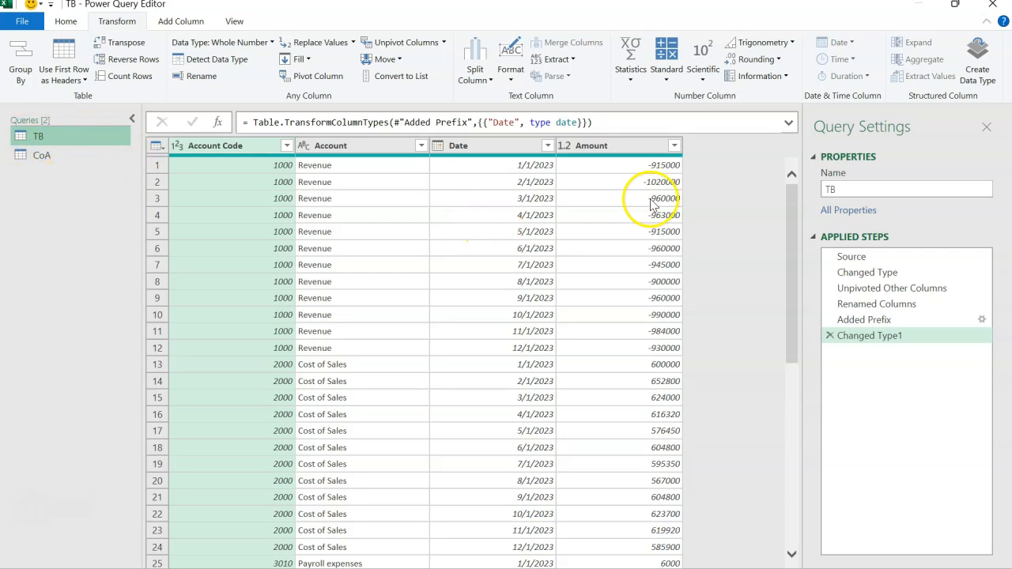
double_click(832, 195)
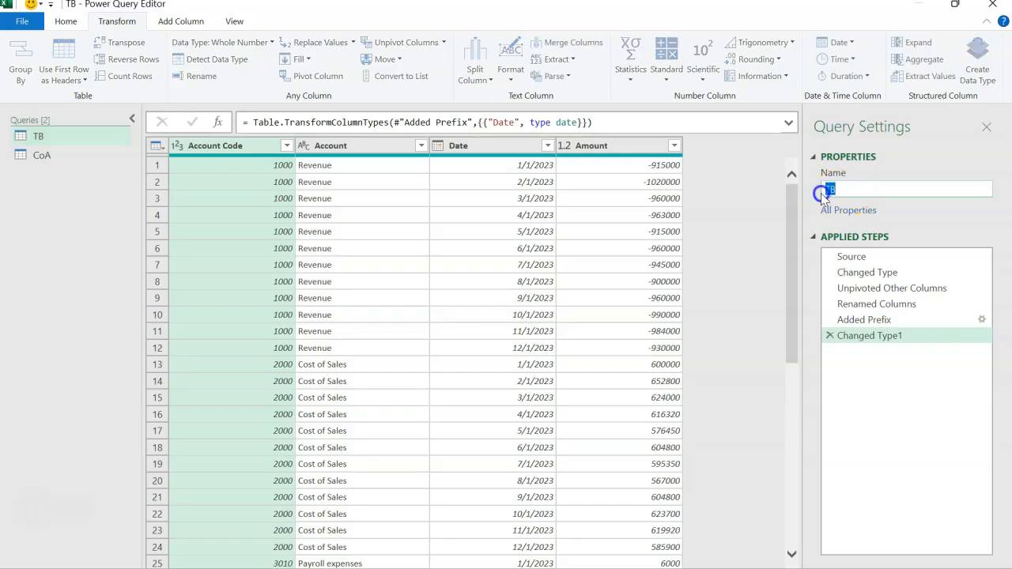
type("Reference")
key("Return")
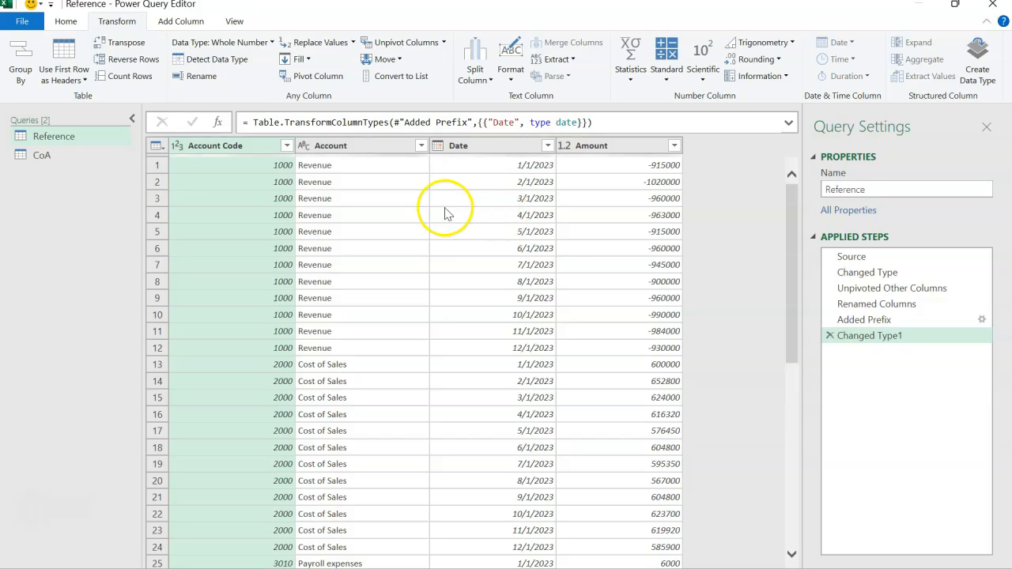
Create a new query that references the Reference query and name it TB
left_click(75, 139)
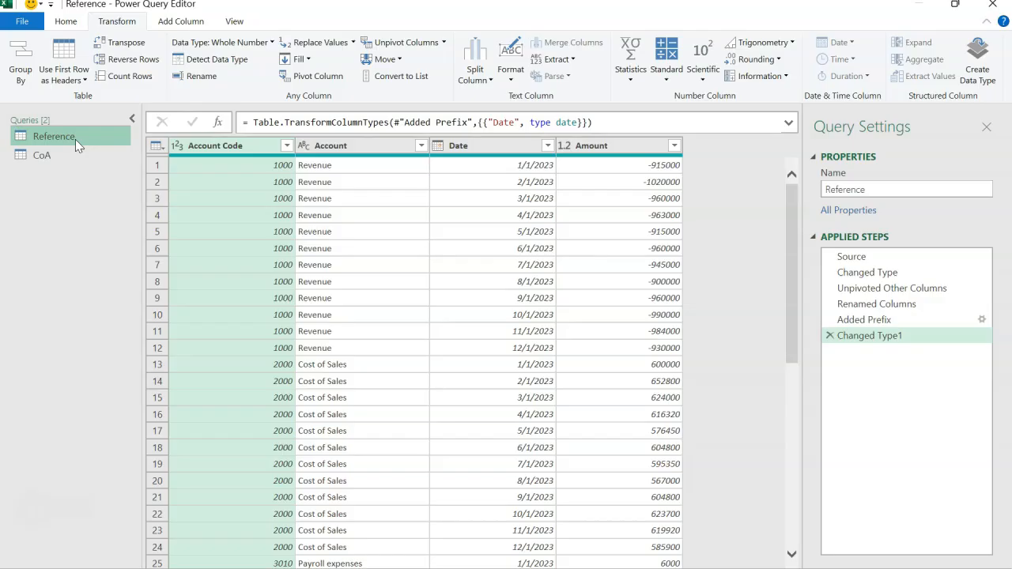
right_click(75, 139)
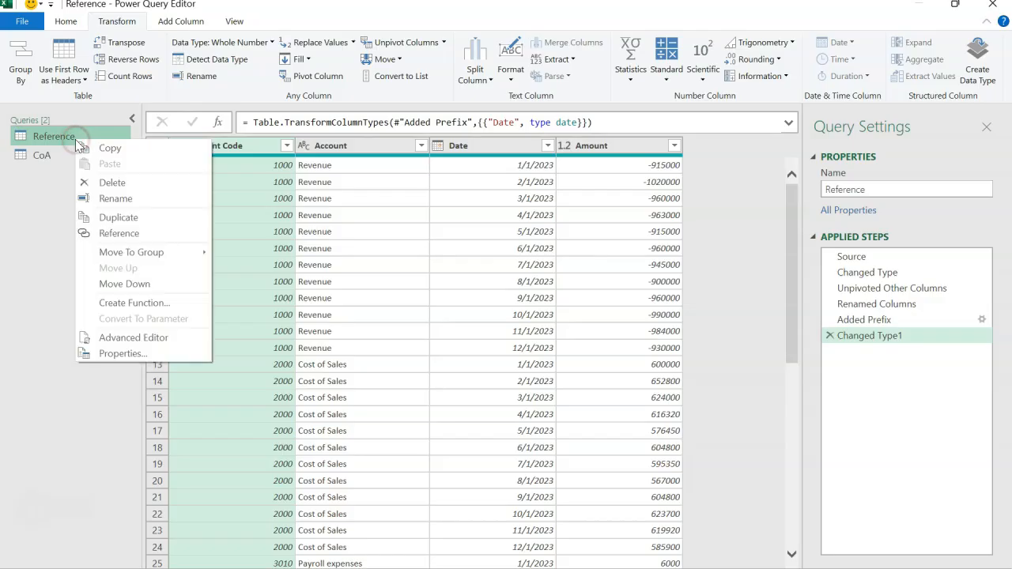
left_click(105, 233)
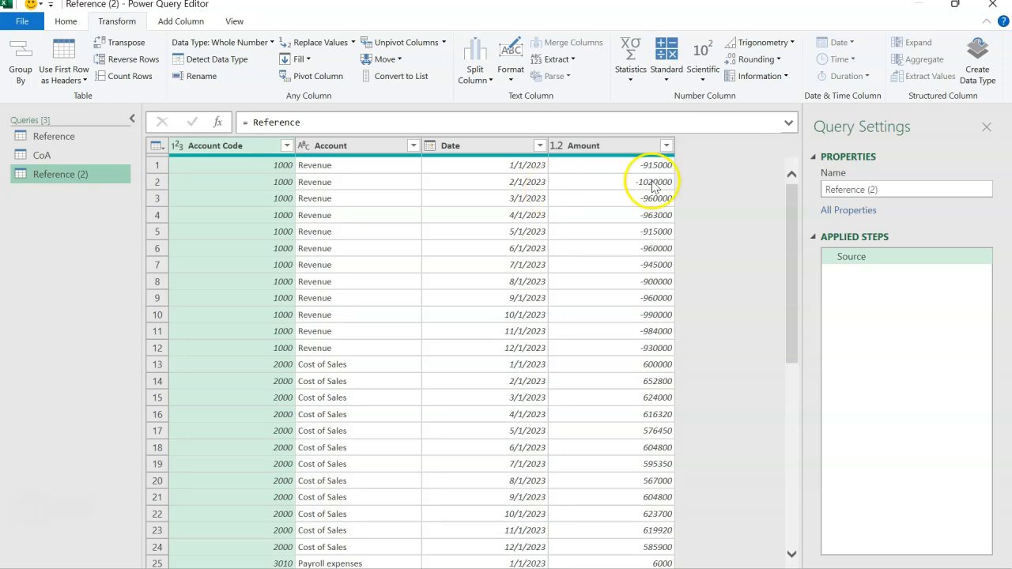
left_click_drag(879, 192, 839, 194)
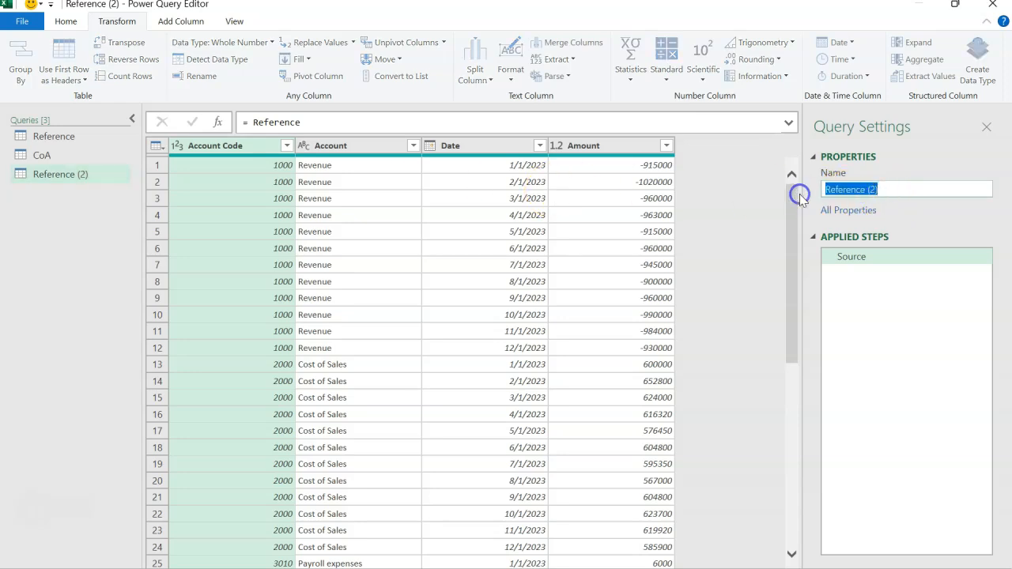
type("TB")
key("Return")
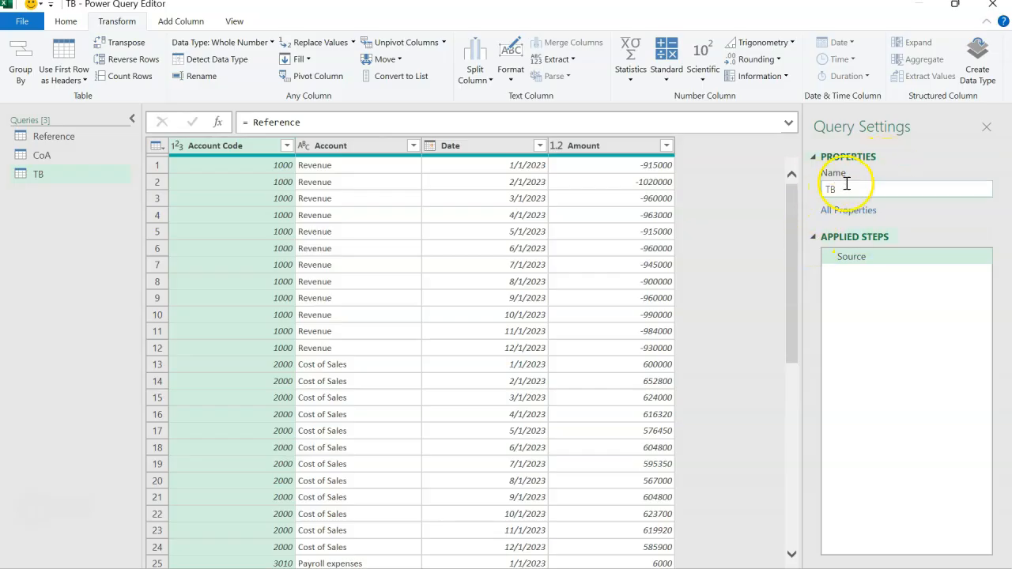
Create a new query that references the Reference query and name it Close Accounts
left_click(71, 138)
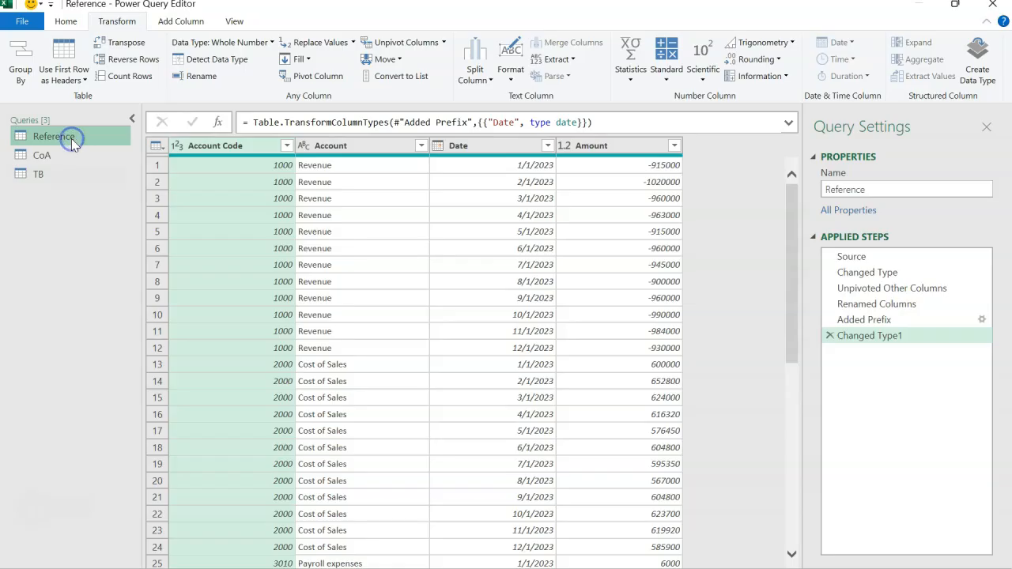
right_click(71, 139)
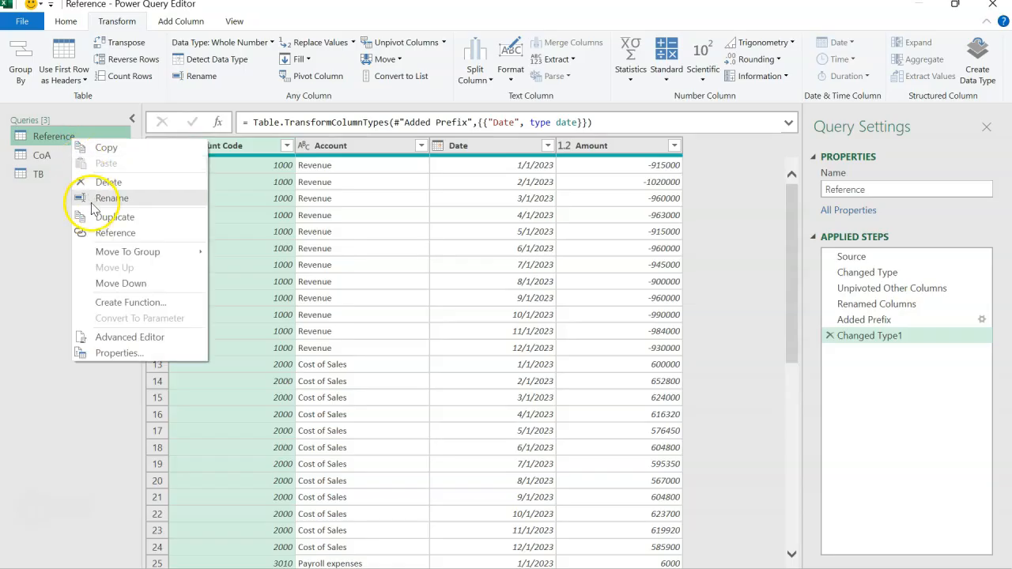
left_click(98, 233)
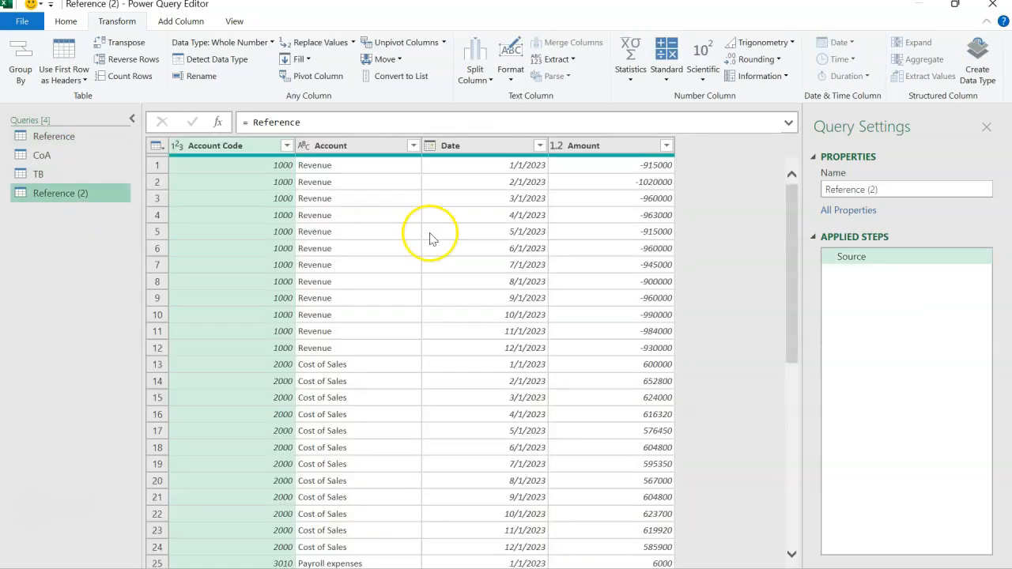
left_click_drag(892, 187, 796, 190)
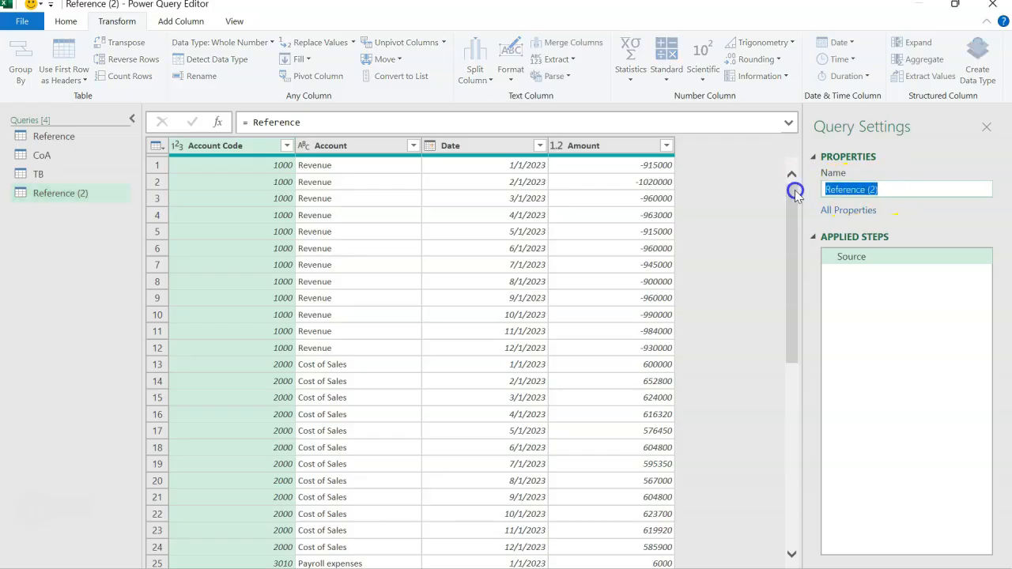
type("Close ")
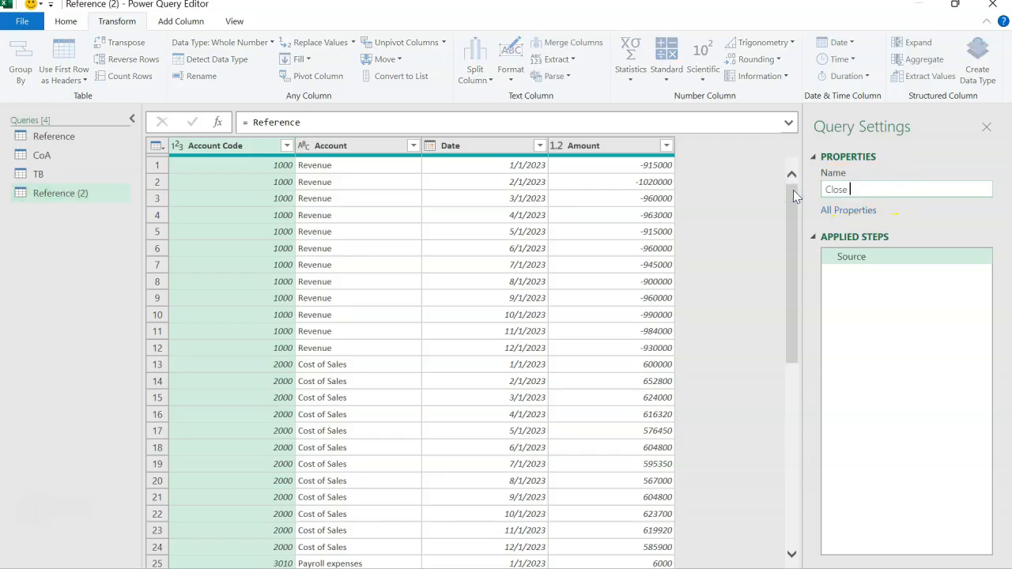
type("Accounts")
key("Return")
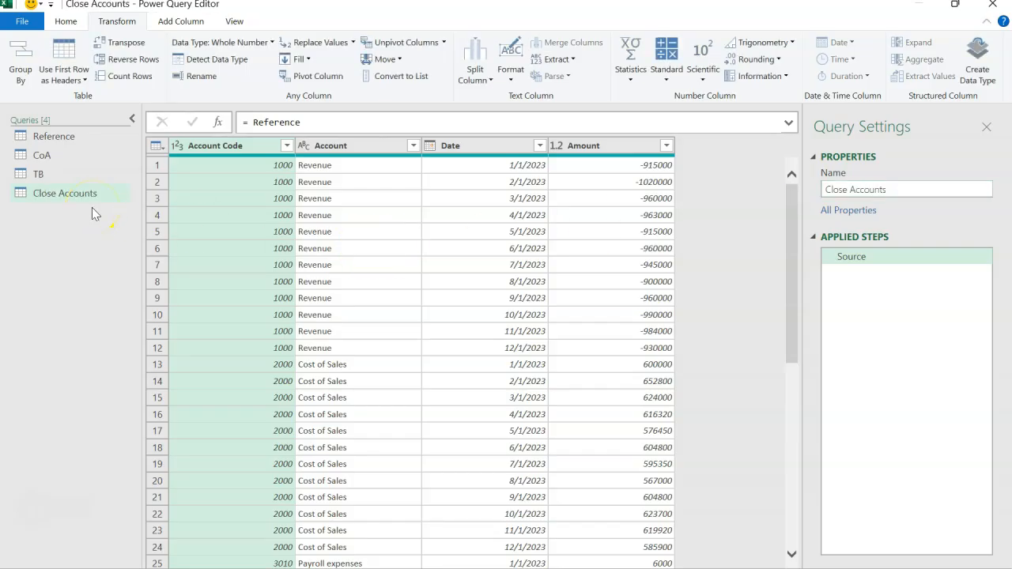
Create another query that references the Reference query and name it Retained Earnings
left_click(82, 141)
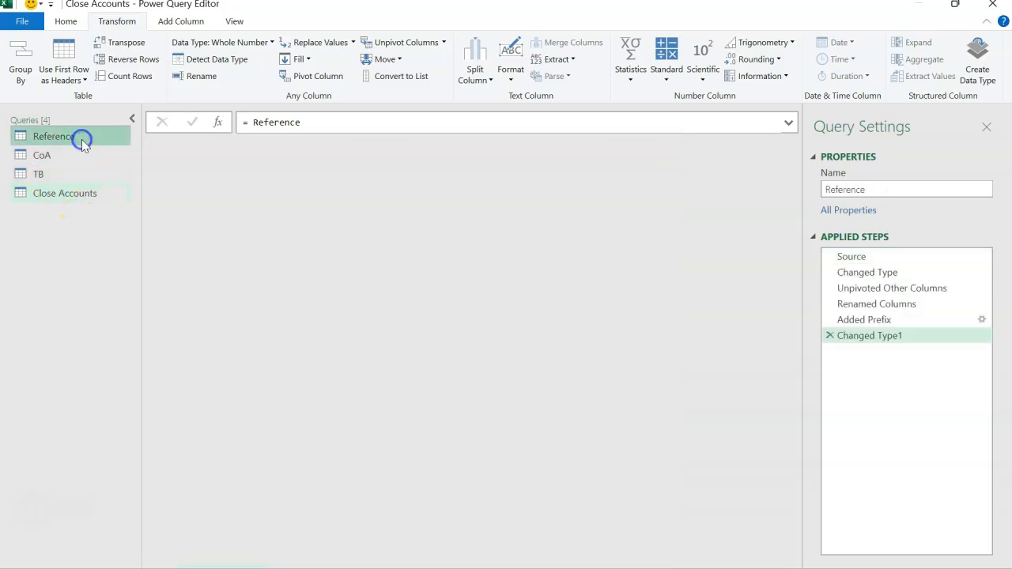
right_click(82, 140)
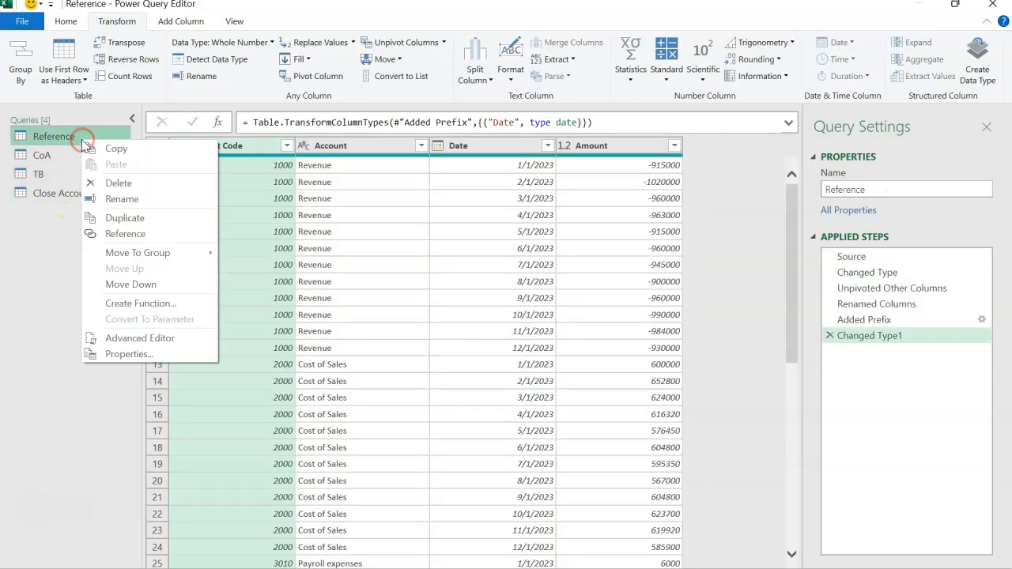
left_click(115, 233)
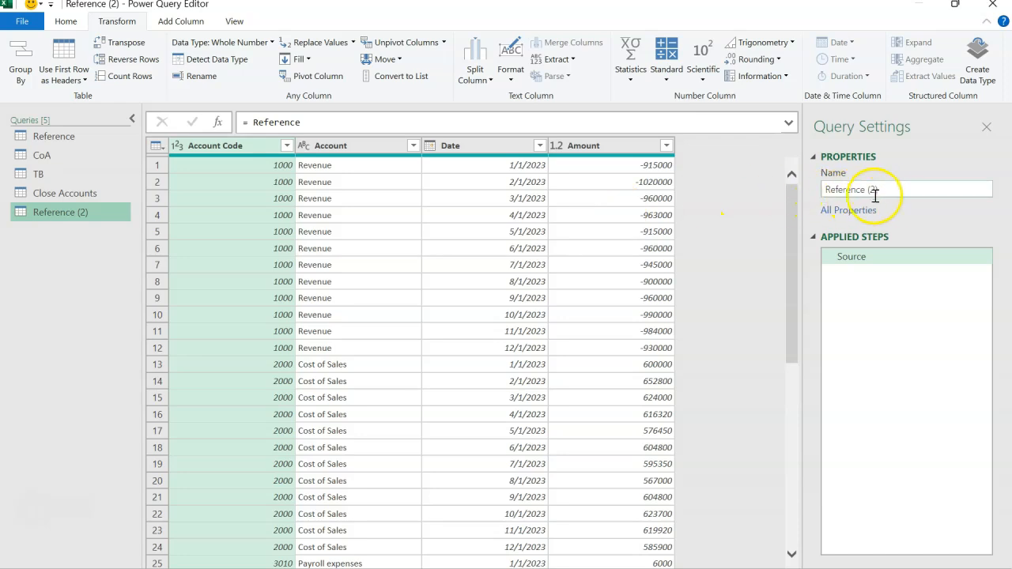
left_click_drag(888, 190, 829, 190)
type("Re")
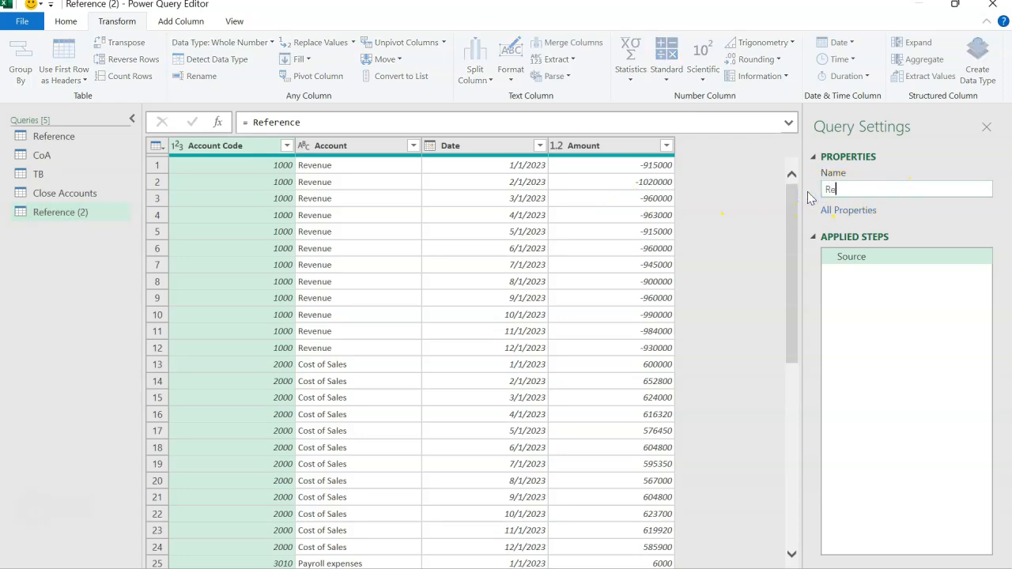
type("tained Earnings")
key("Return")
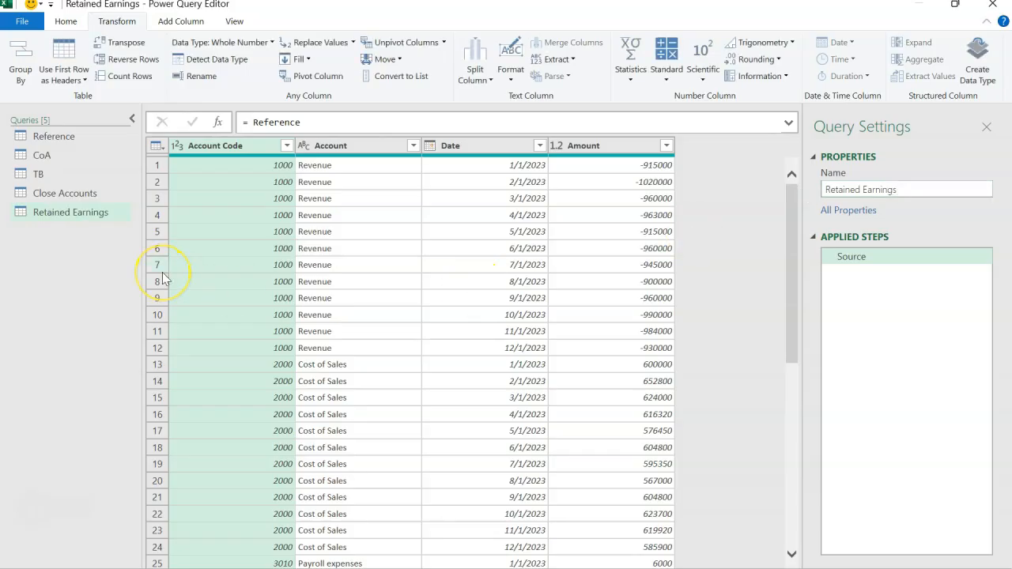
Compare the column headers of the TB, Close Accounts and Retained Earnings queries, ending on the columns of Close Accounts
left_click(72, 173)
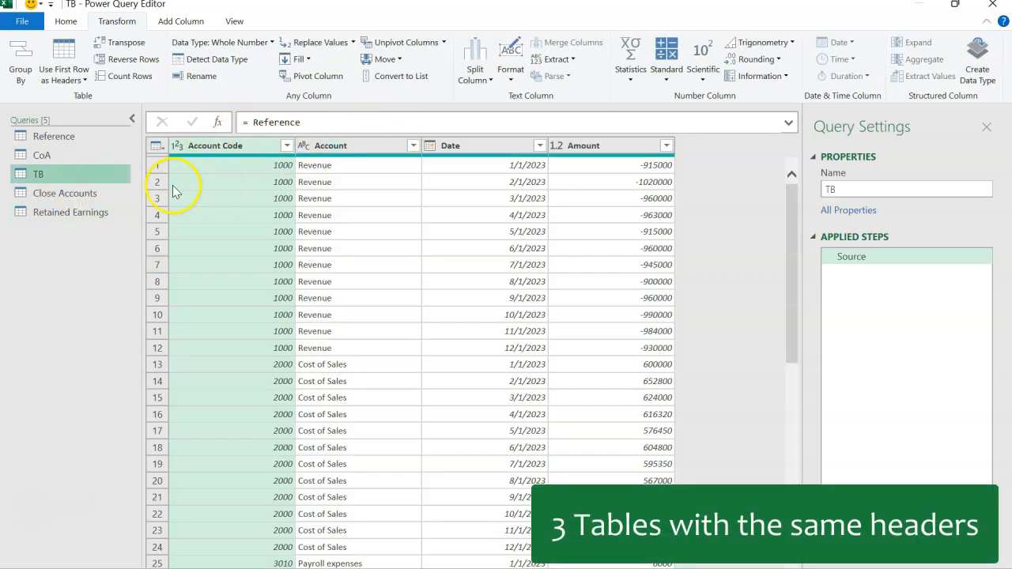
left_click(77, 195)
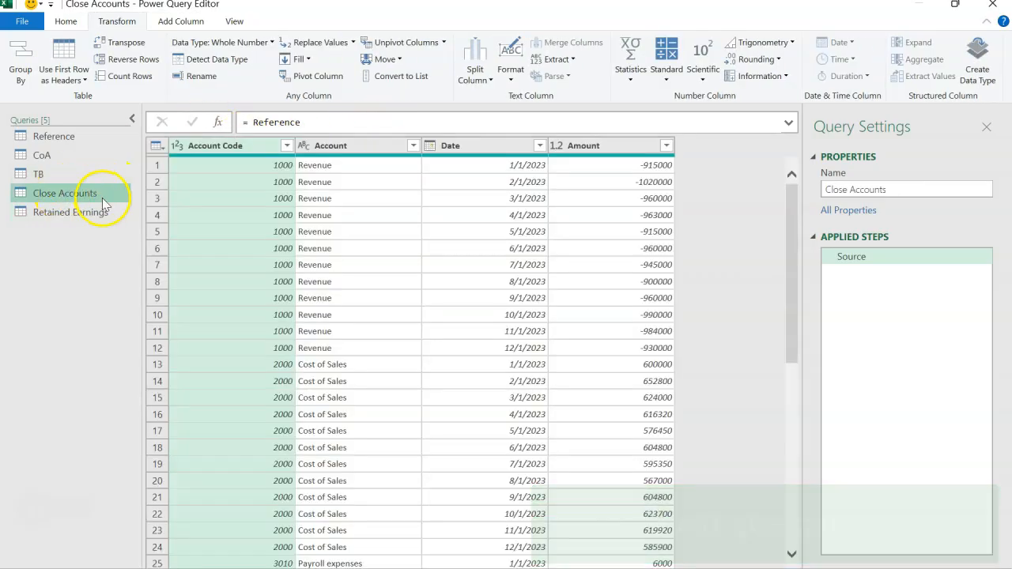
left_click(87, 211)
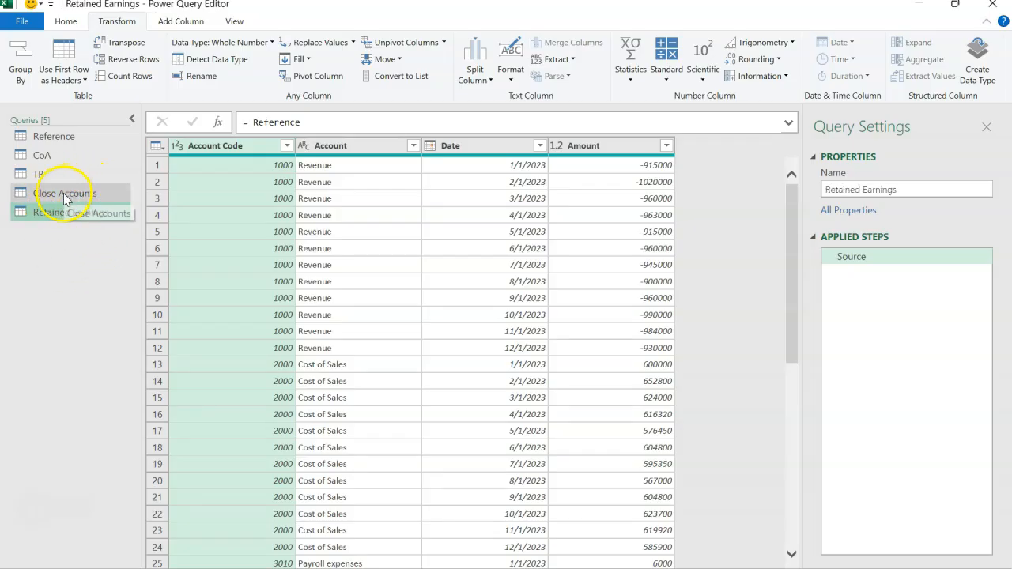
left_click(65, 193)
left_click(62, 180)
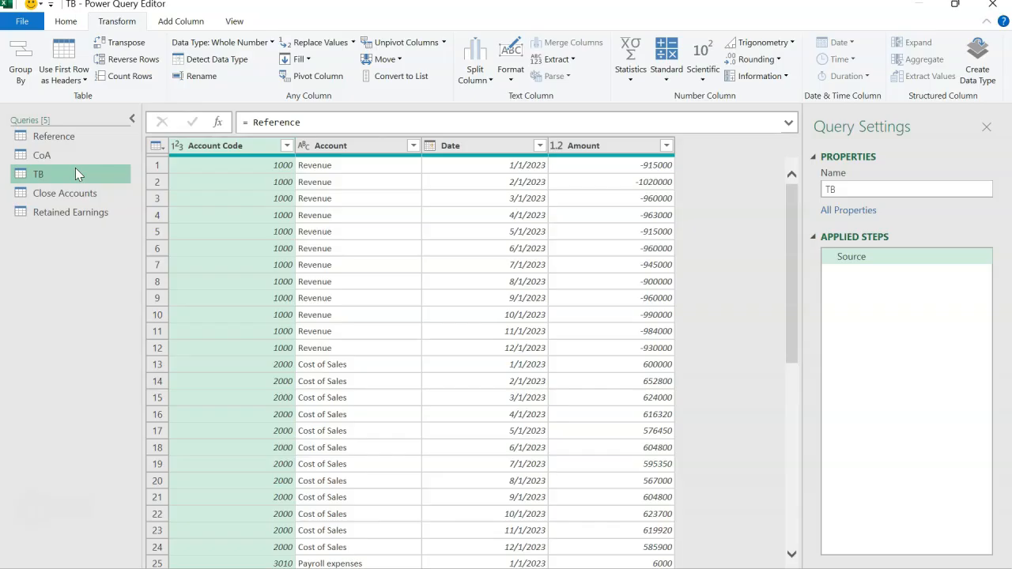
left_click(70, 193)
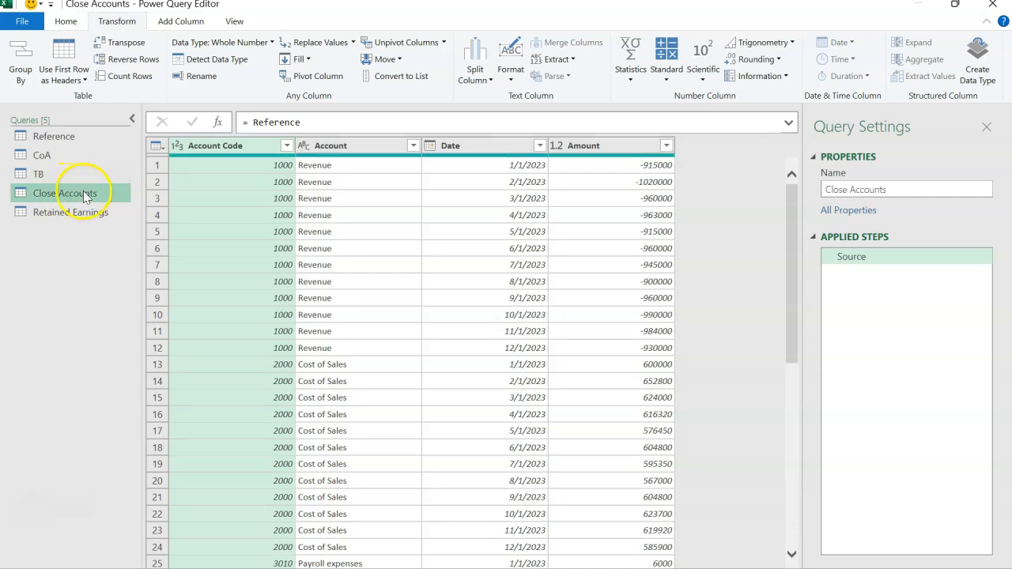
left_click(351, 144)
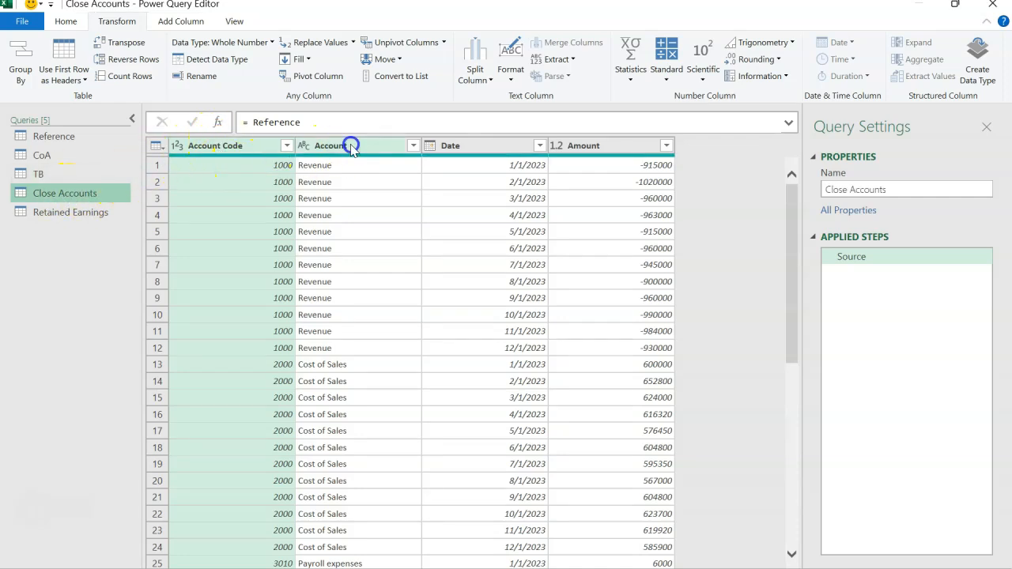
left_click(470, 143)
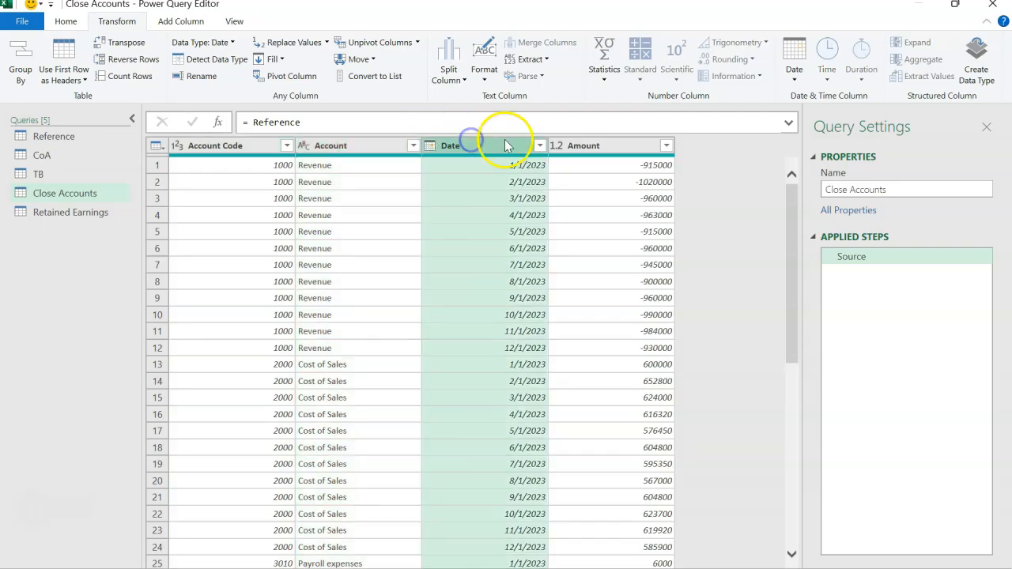
left_click(577, 144)
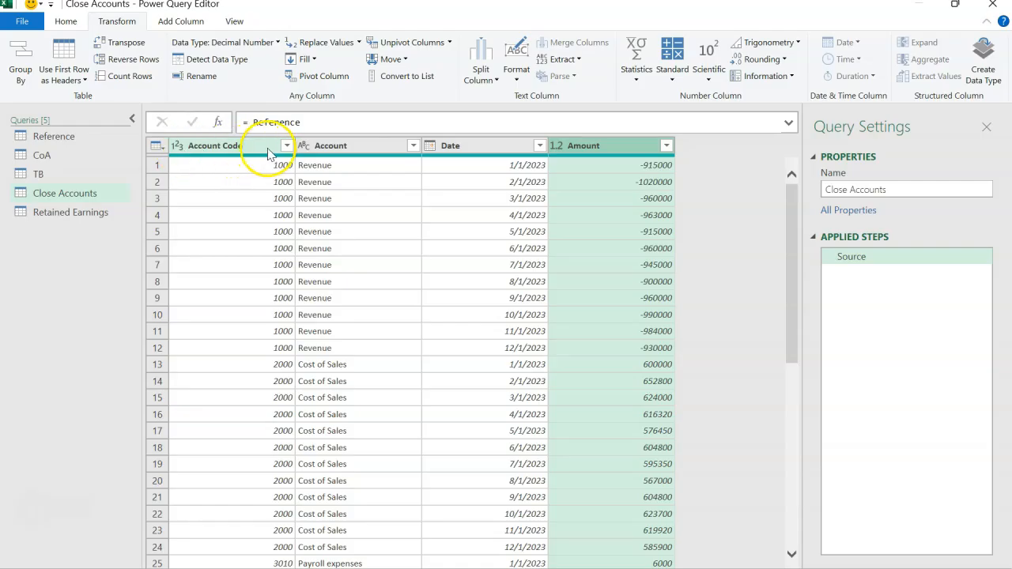
Filter the Close Accounts query to keep only rows where Account Code is less than 10000
left_click(286, 146)
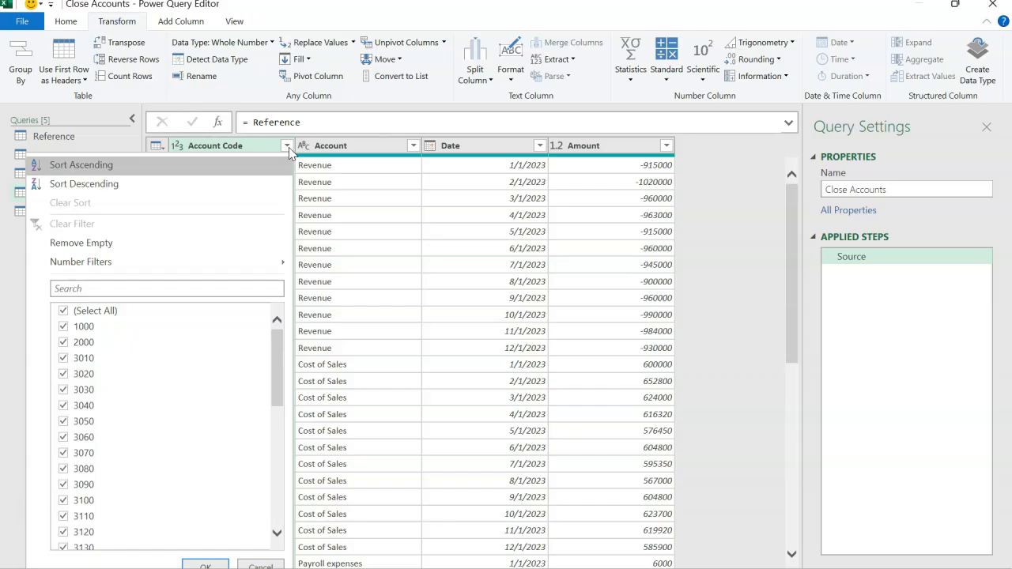
mouse_move(227, 263)
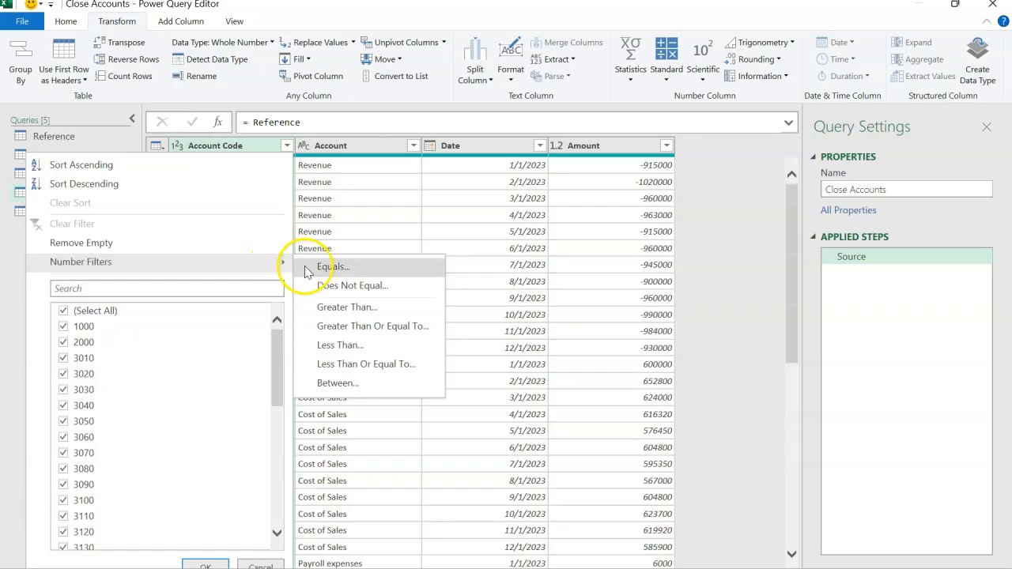
left_click(343, 346)
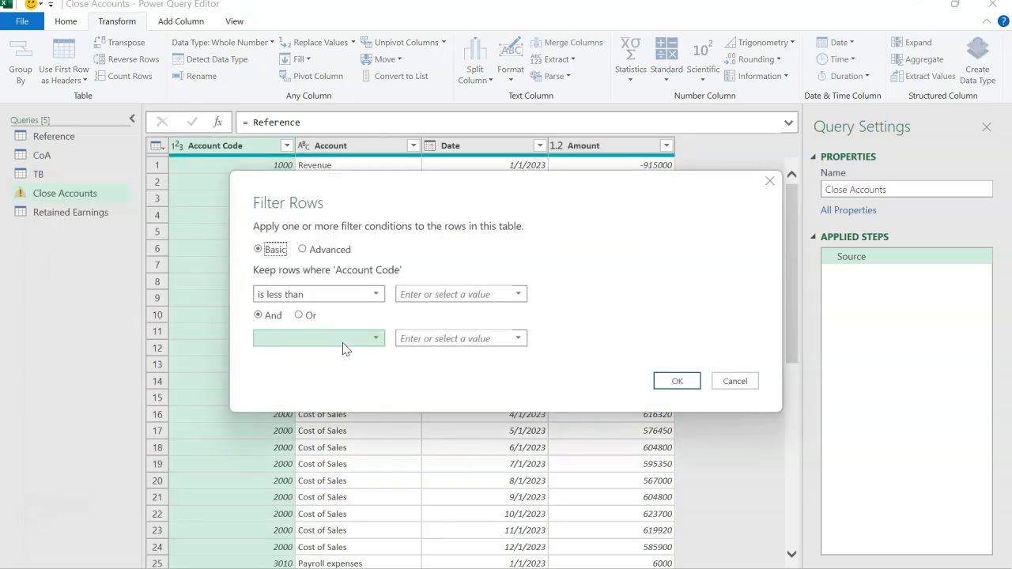
left_click(441, 293)
type("1")
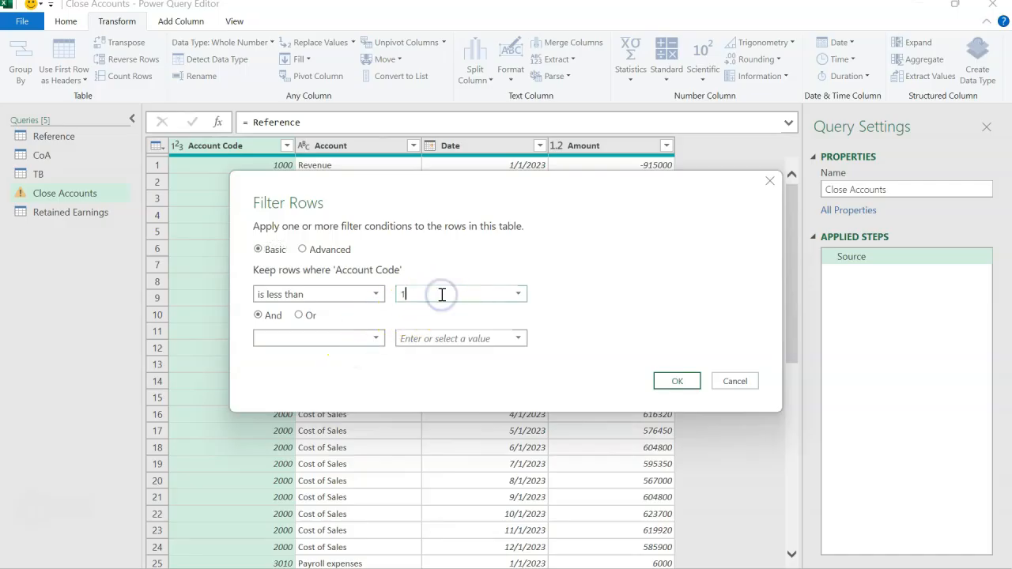
type("0000")
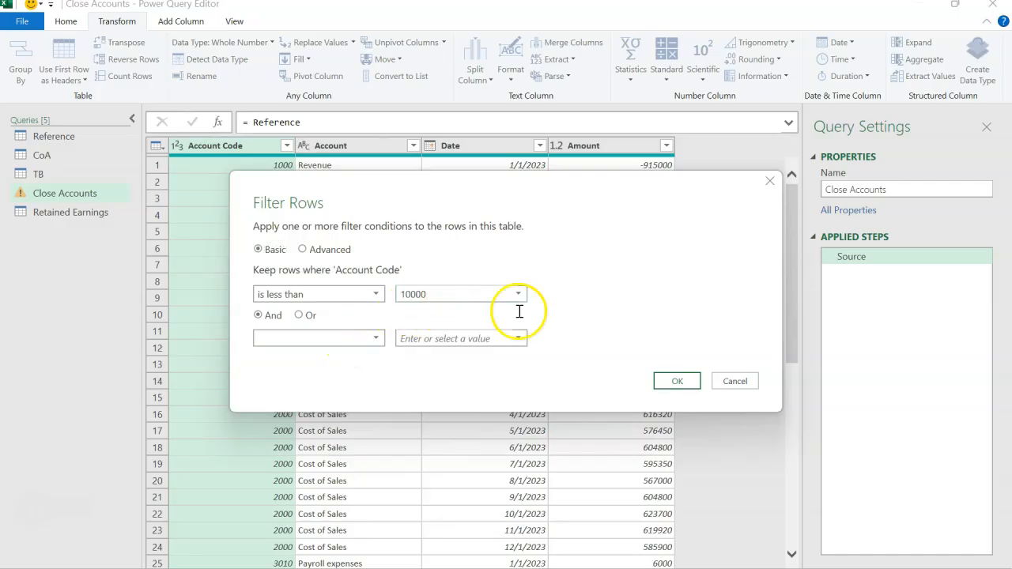
left_click(677, 381)
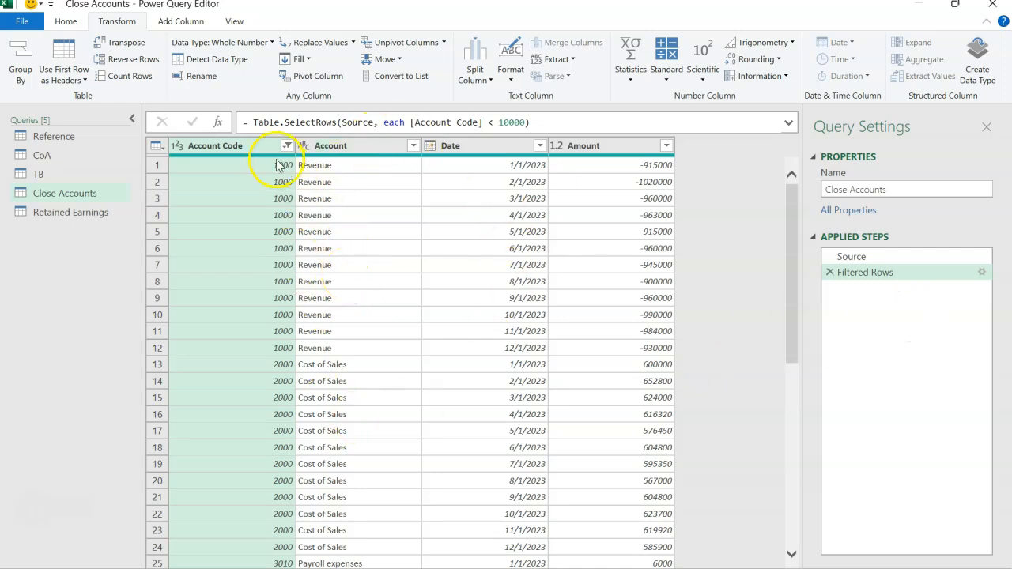
Multiply the Amount column of Close Accounts by -1 and compare its amounts with those in the TB query
left_click(612, 150)
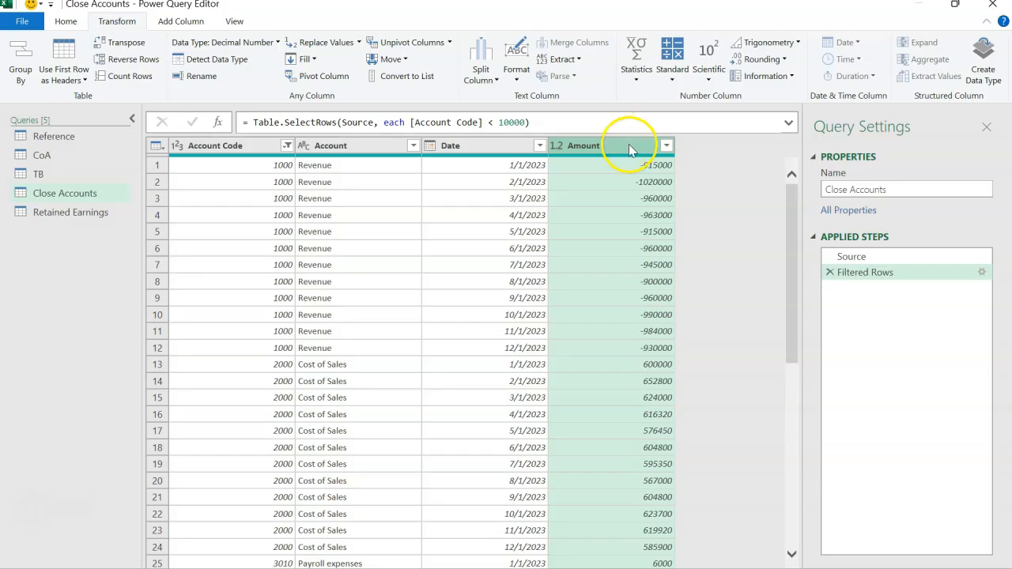
left_click(664, 75)
left_click(662, 111)
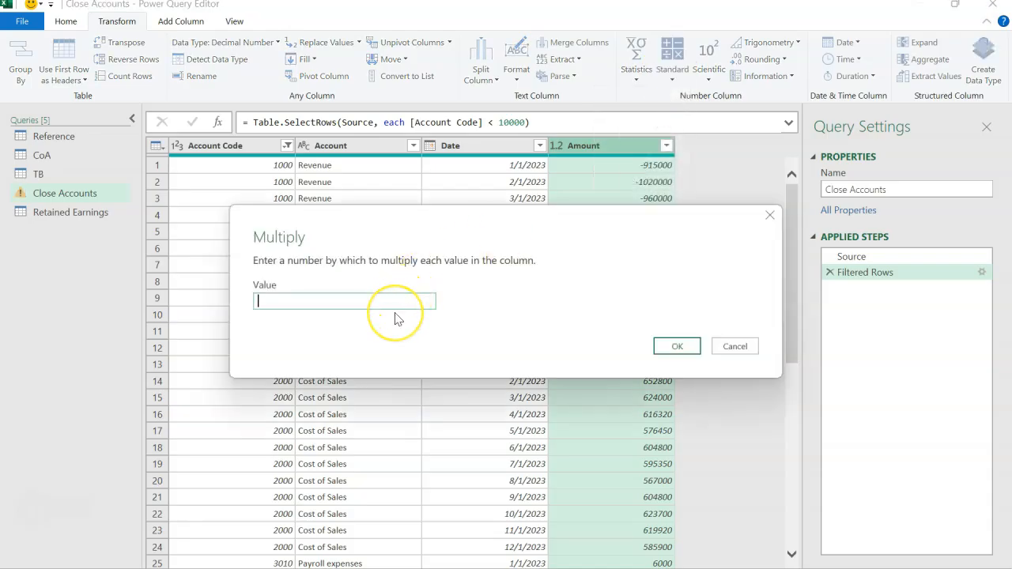
type("-1")
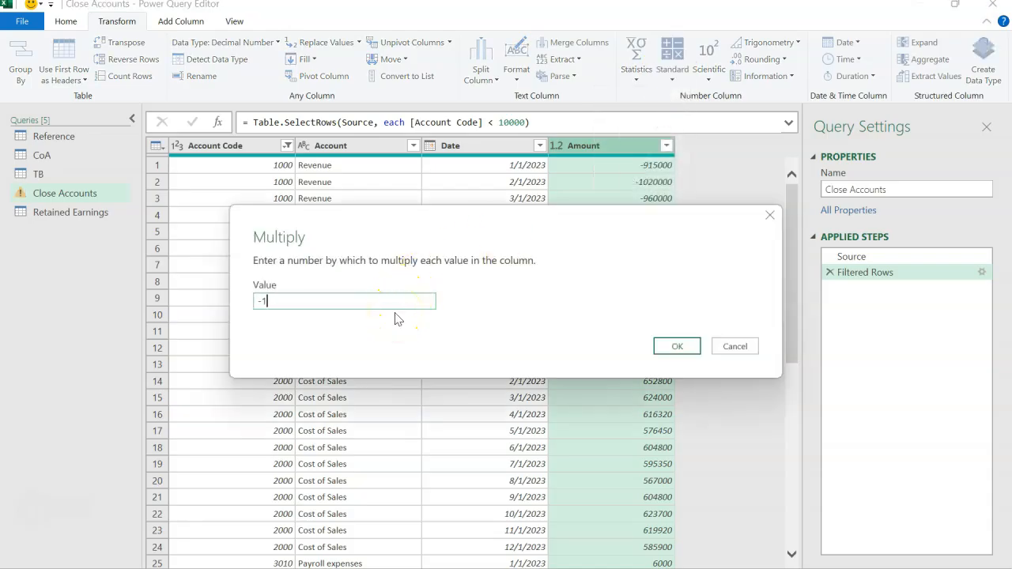
left_click(675, 346)
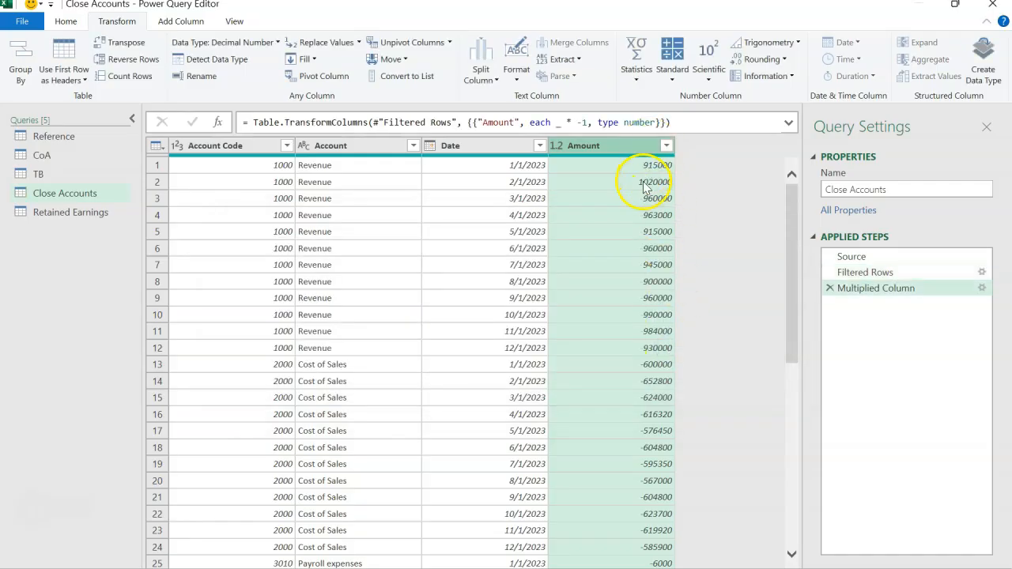
left_click(66, 180)
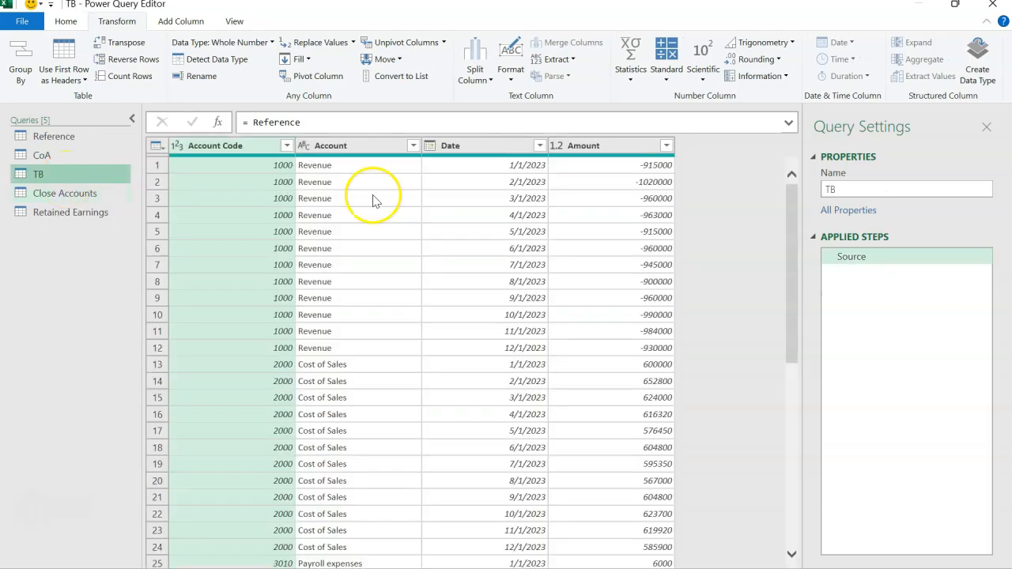
left_click(103, 197)
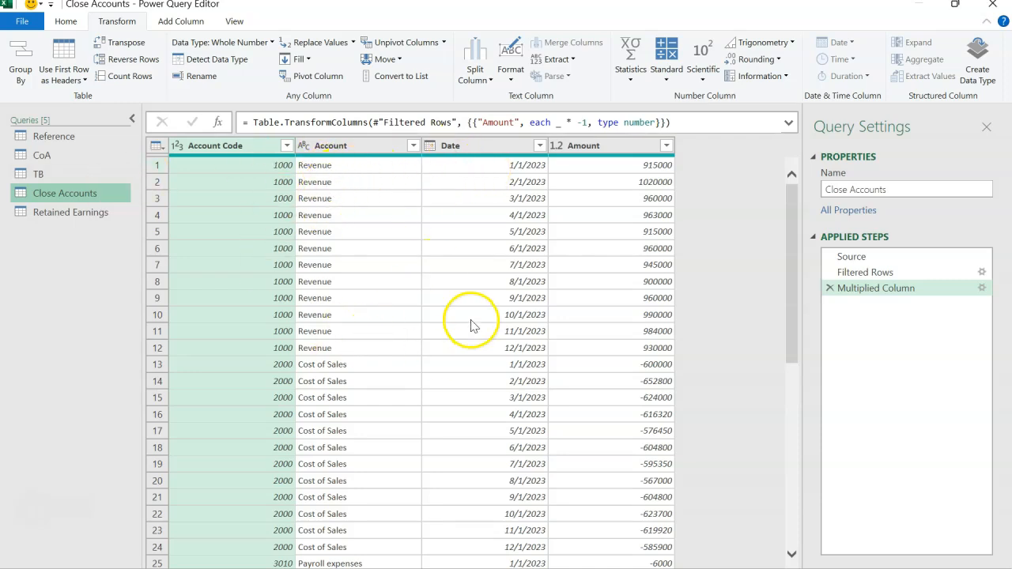
Filter the Retained Earnings query to keep only rows where Account Code is less than 10000
left_click(55, 214)
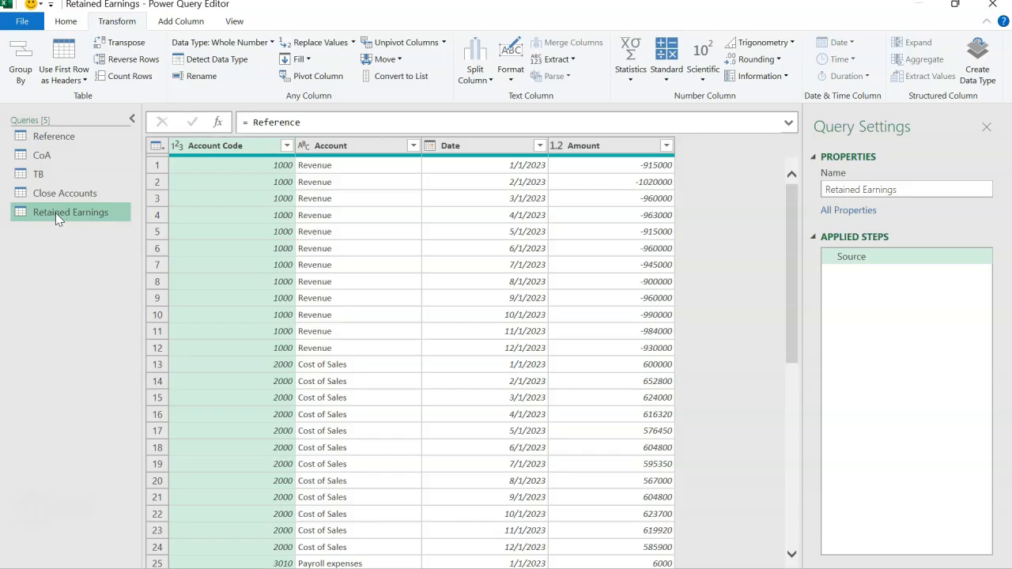
left_click(286, 147)
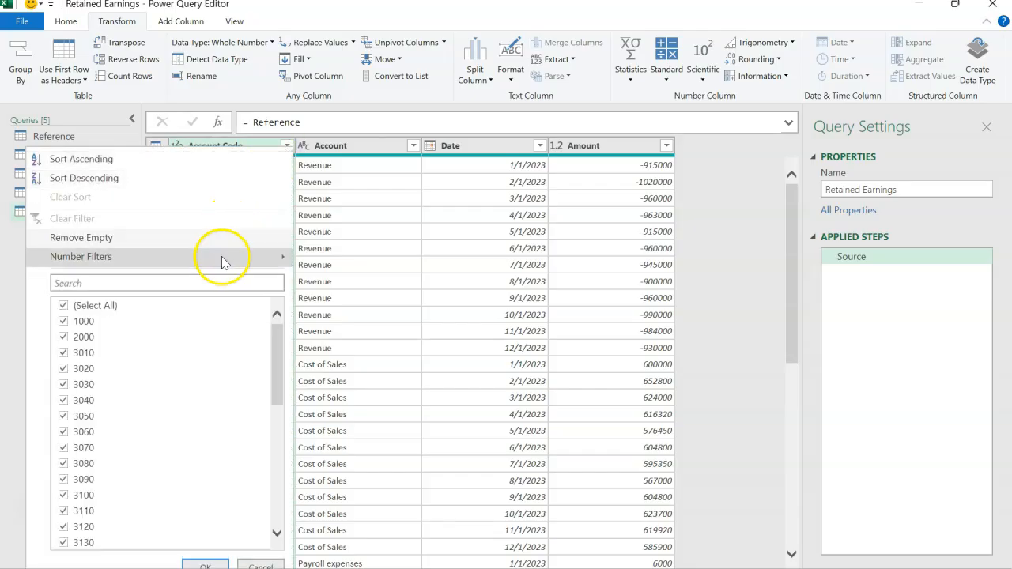
mouse_move(222, 263)
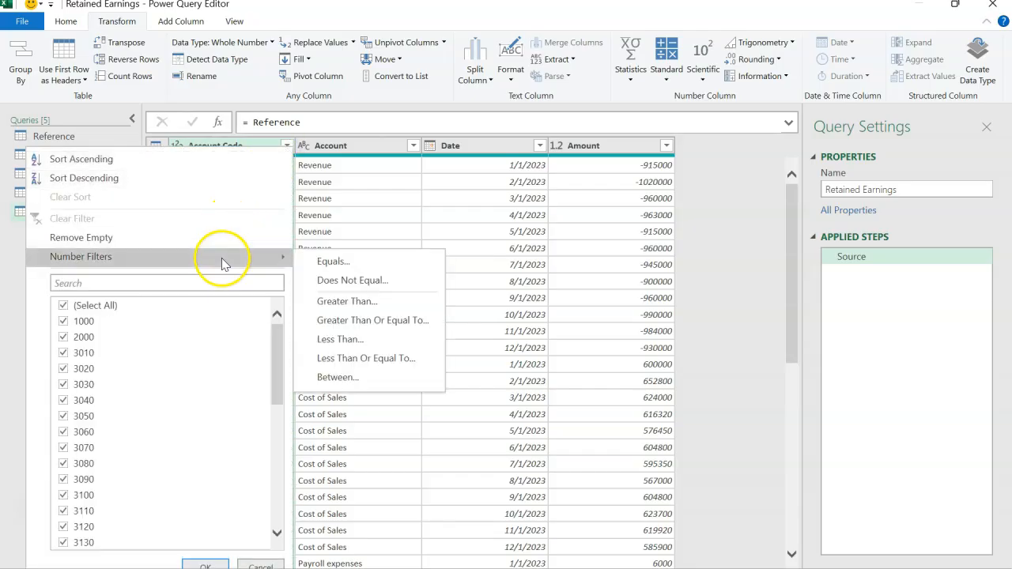
left_click(332, 341)
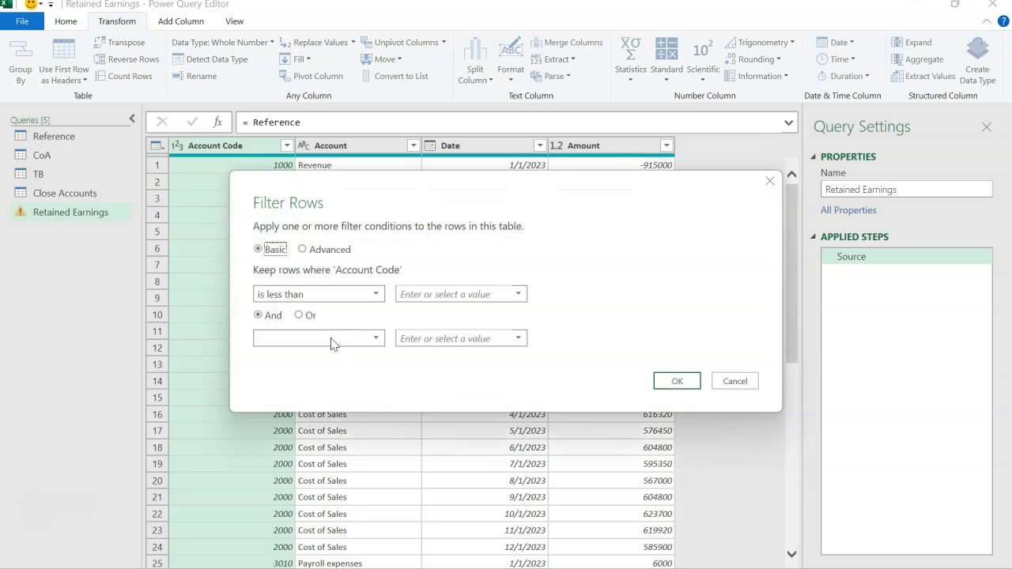
left_click(417, 294)
type("10000")
left_click(674, 381)
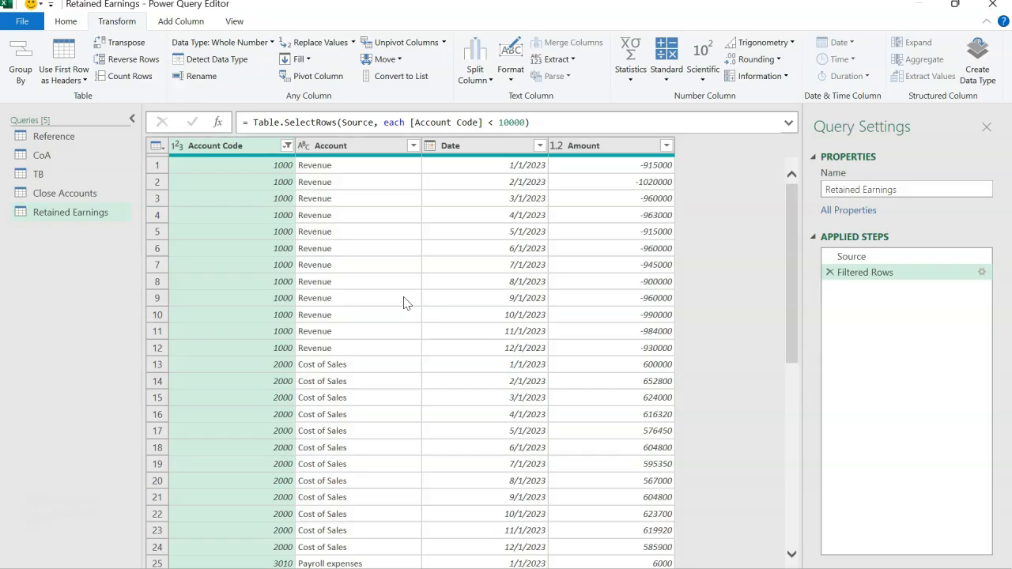
Group the Retained Earnings query by Date, with a new column named Amount that sums the Amount column
left_click(490, 150)
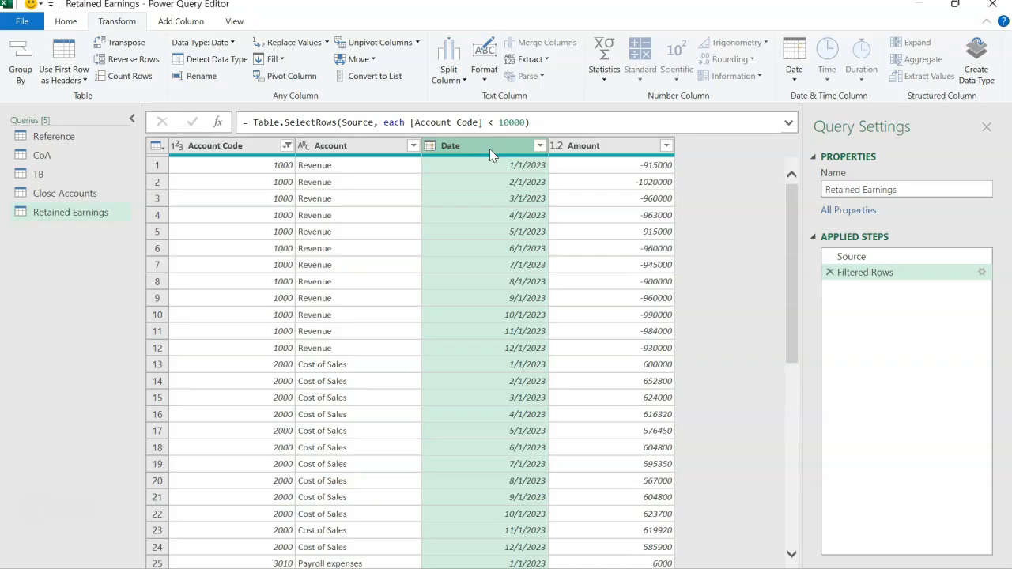
right_click(490, 150)
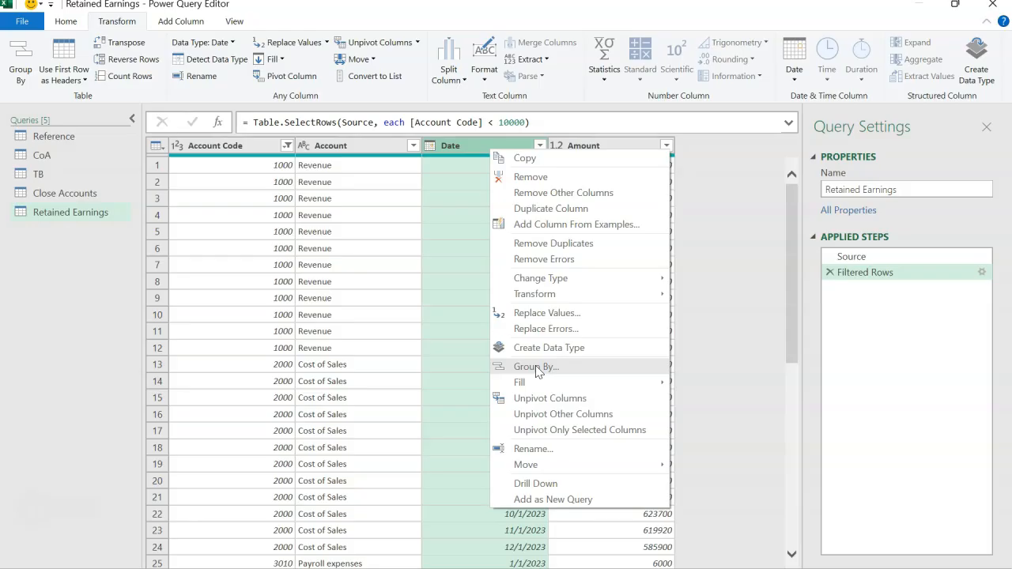
left_click(536, 367)
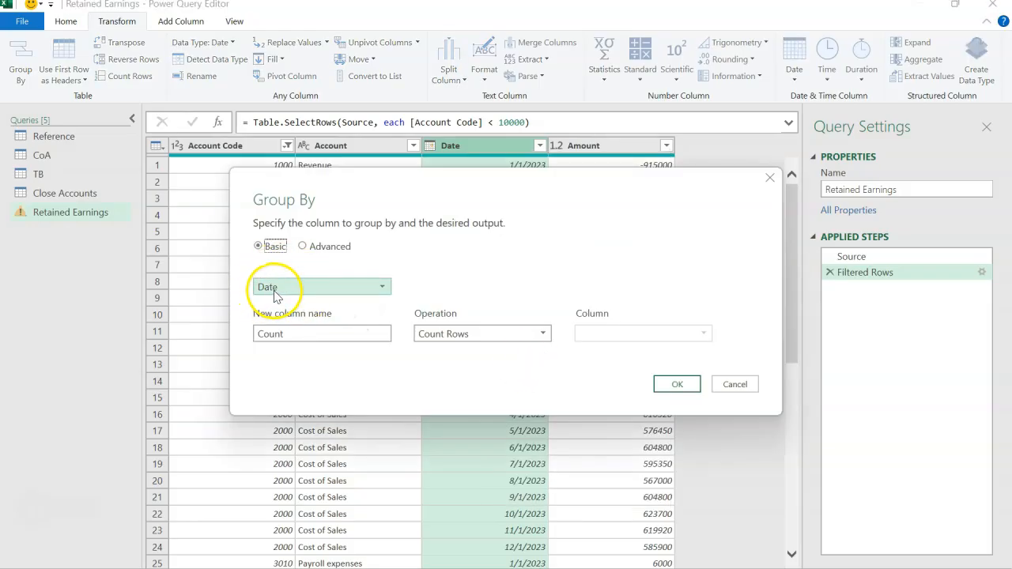
left_click_drag(301, 337, 230, 340)
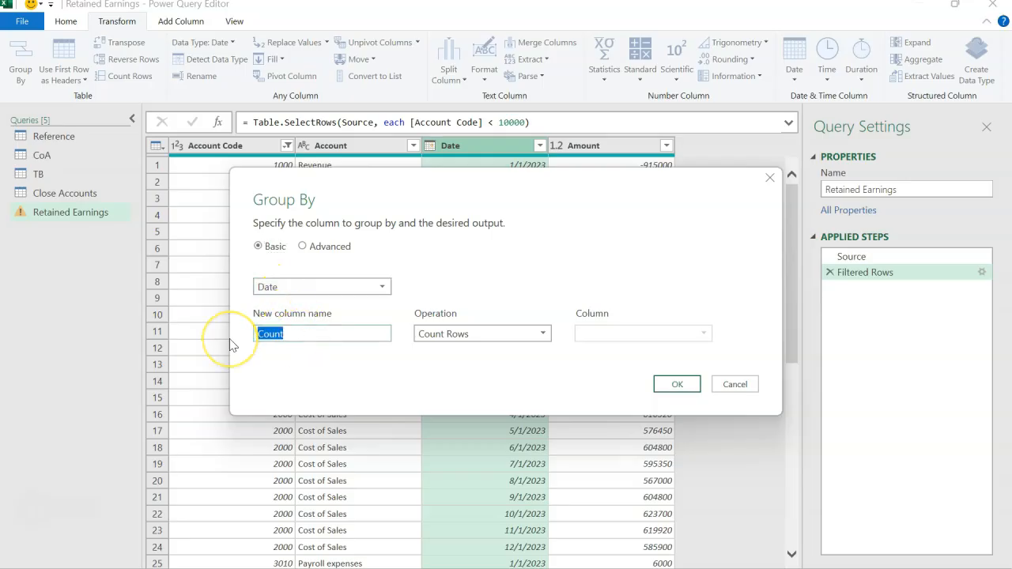
type("Amount")
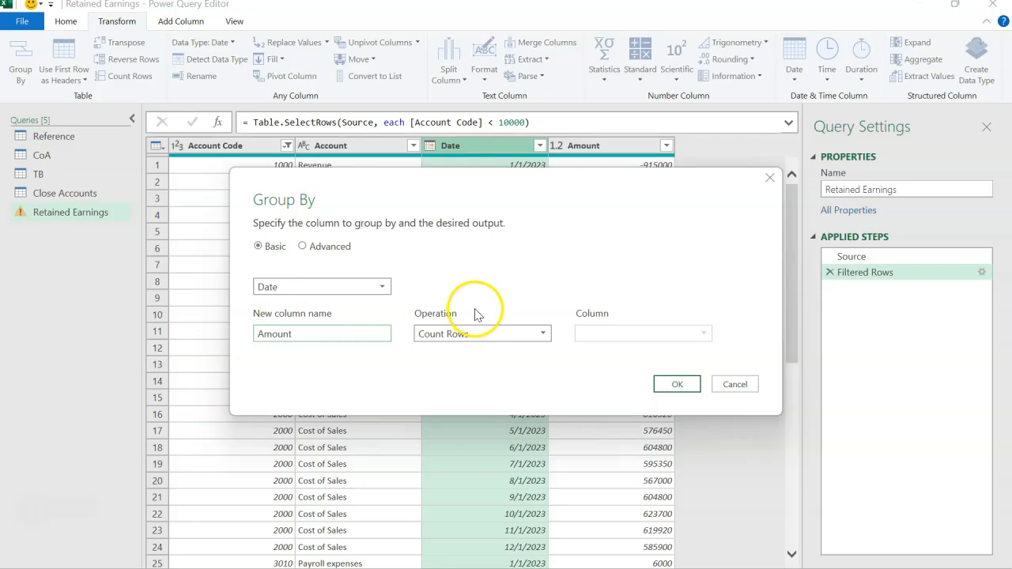
left_click(481, 334)
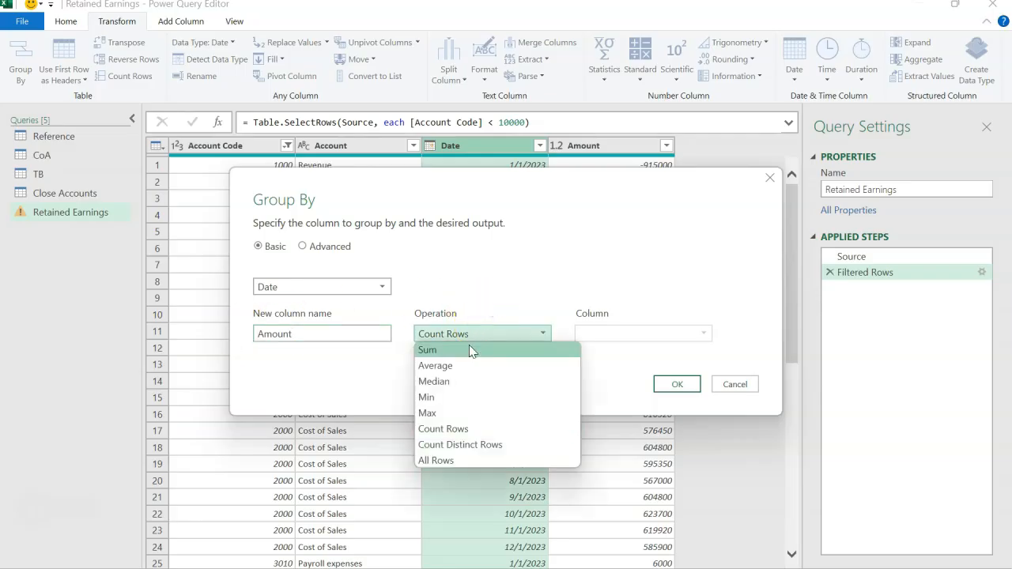
left_click(469, 348)
left_click(607, 334)
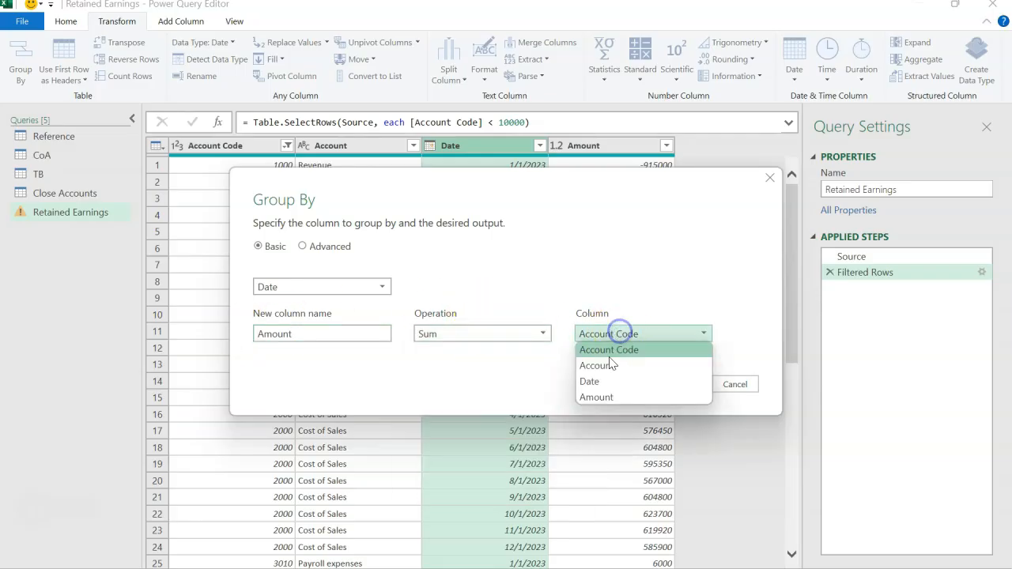
left_click(597, 397)
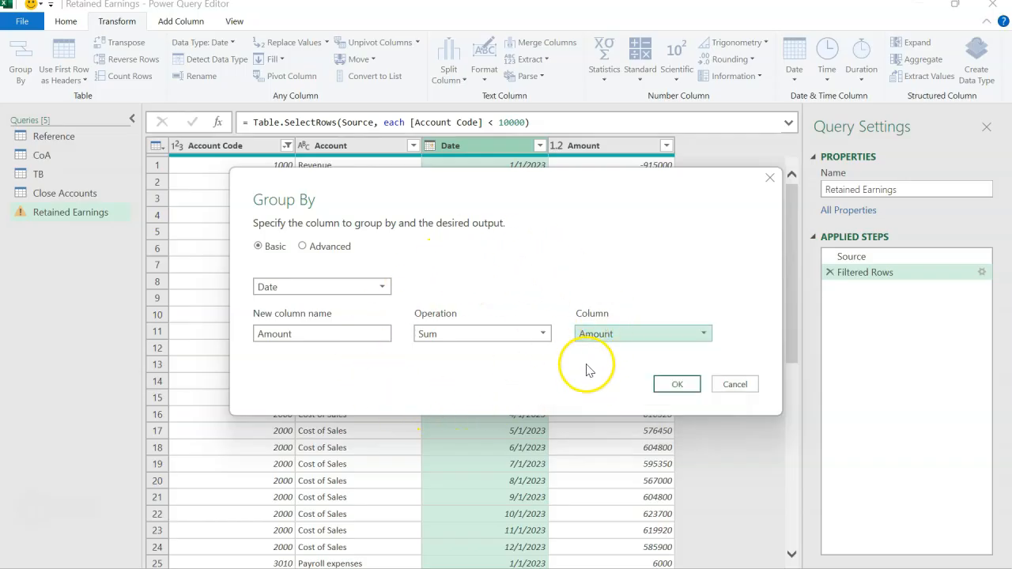
left_click(672, 385)
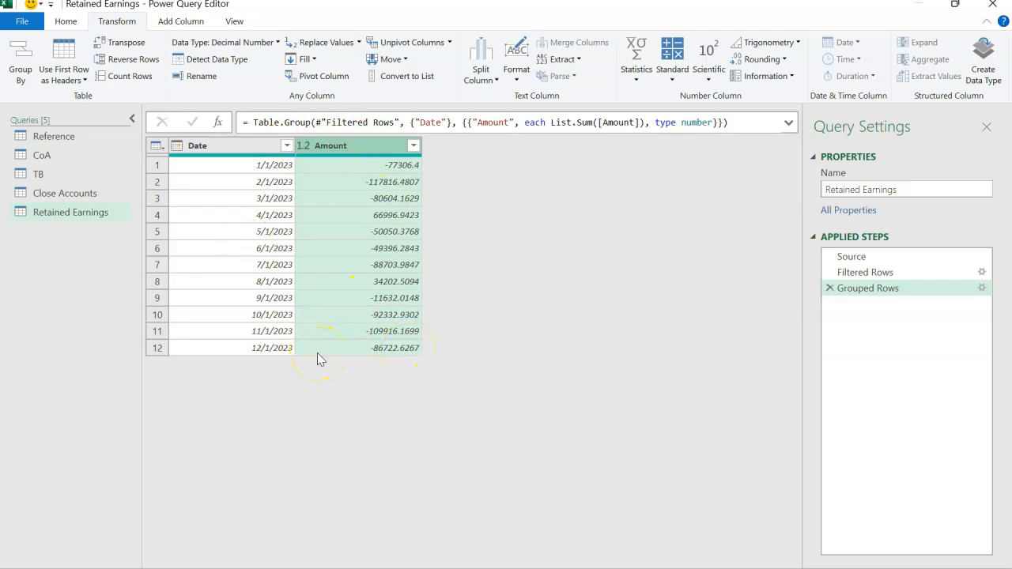
Look up the account code of Retained Earnings in the TB query using a temporary Account filter, and remove that filter step
left_click(56, 182)
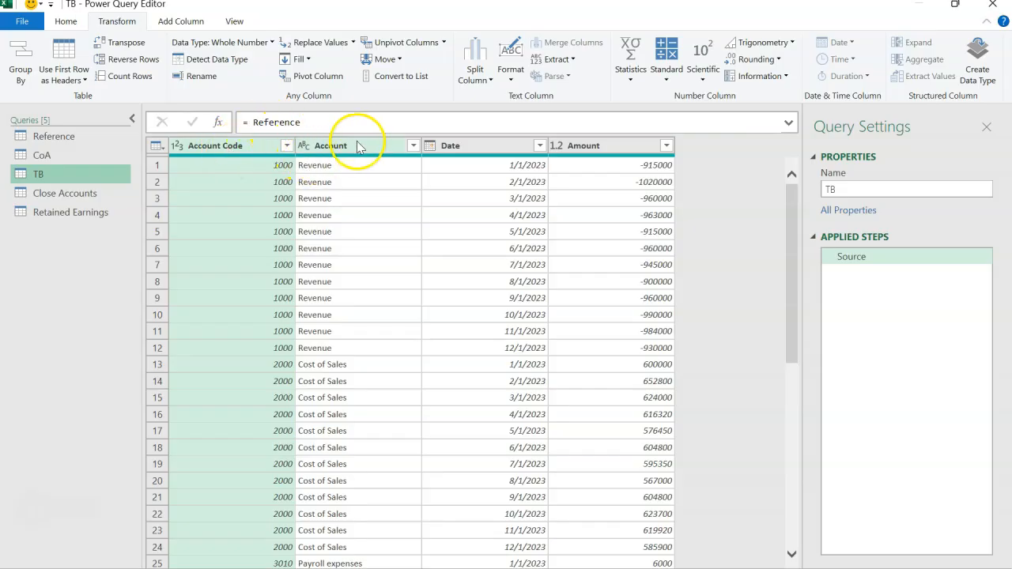
left_click(410, 150)
left_click(412, 148)
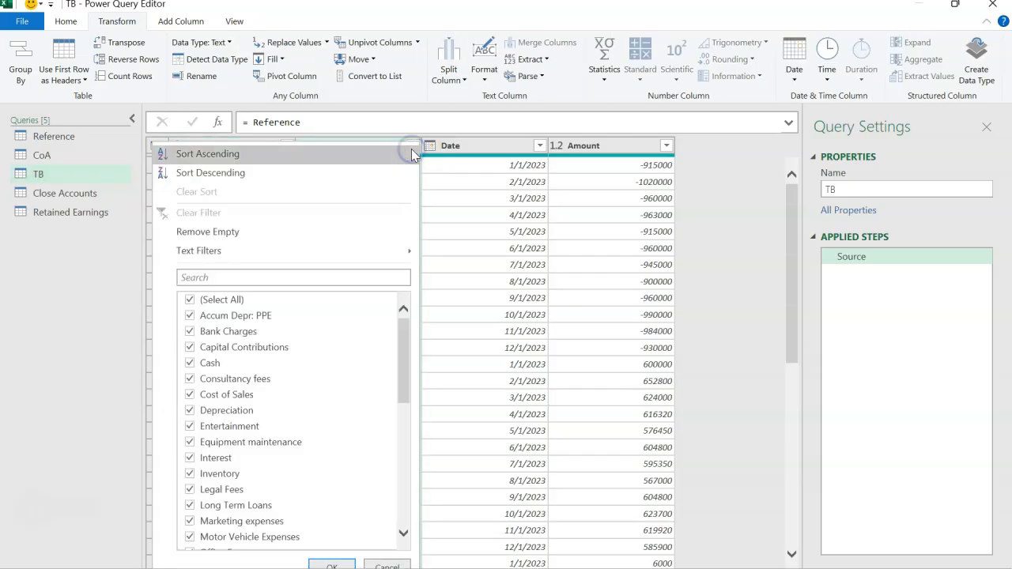
left_click(342, 276)
type("ret")
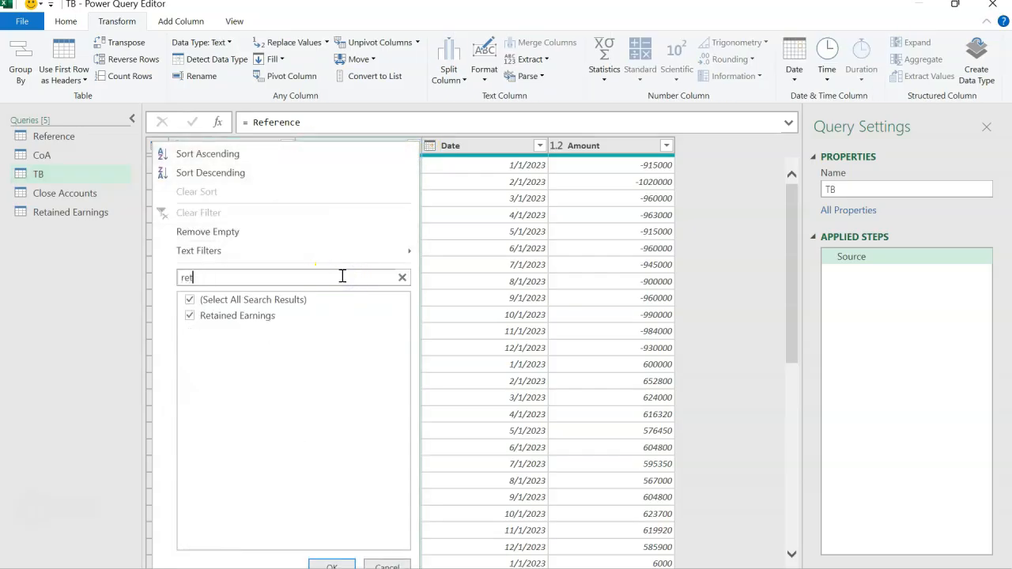
left_click(330, 566)
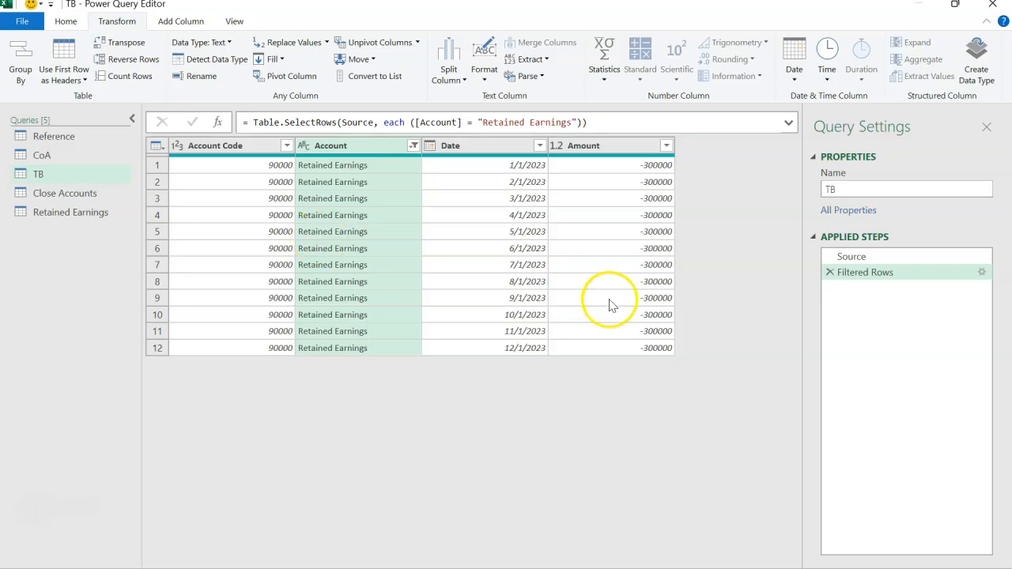
left_click(829, 273)
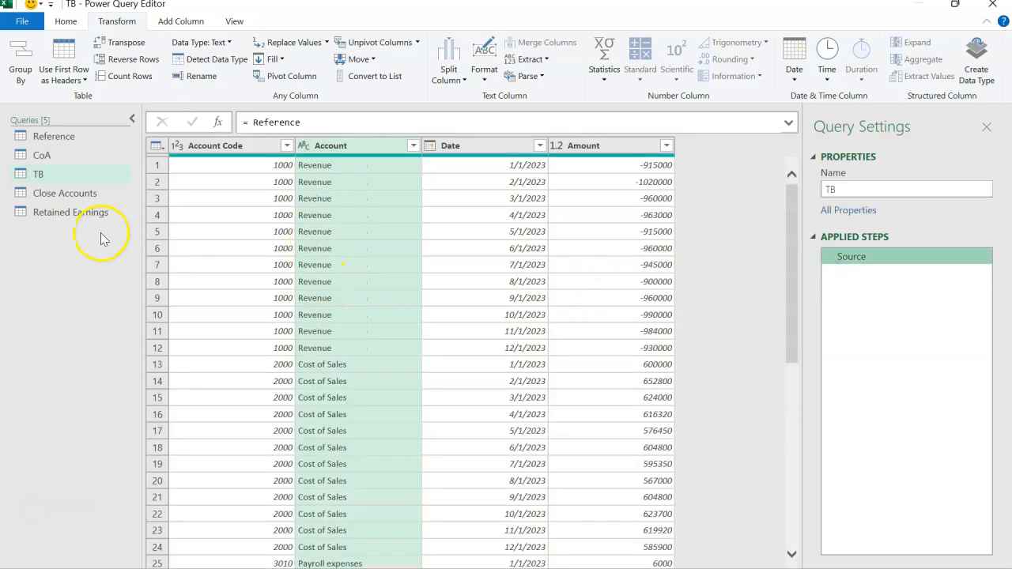
Add a custom column named Account Code with the formula "90000" to the Retained Earnings query
left_click(80, 219)
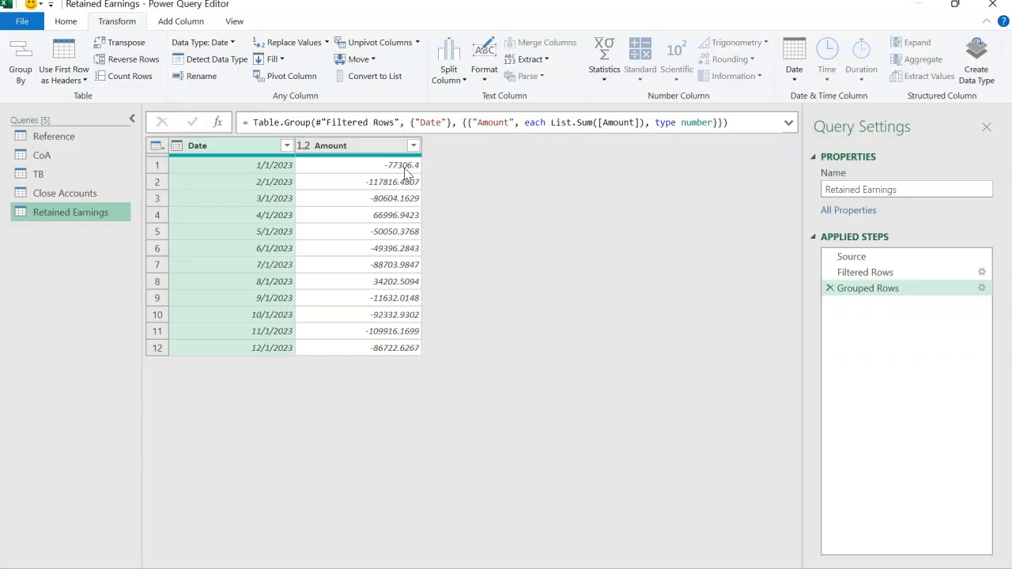
left_click(194, 25)
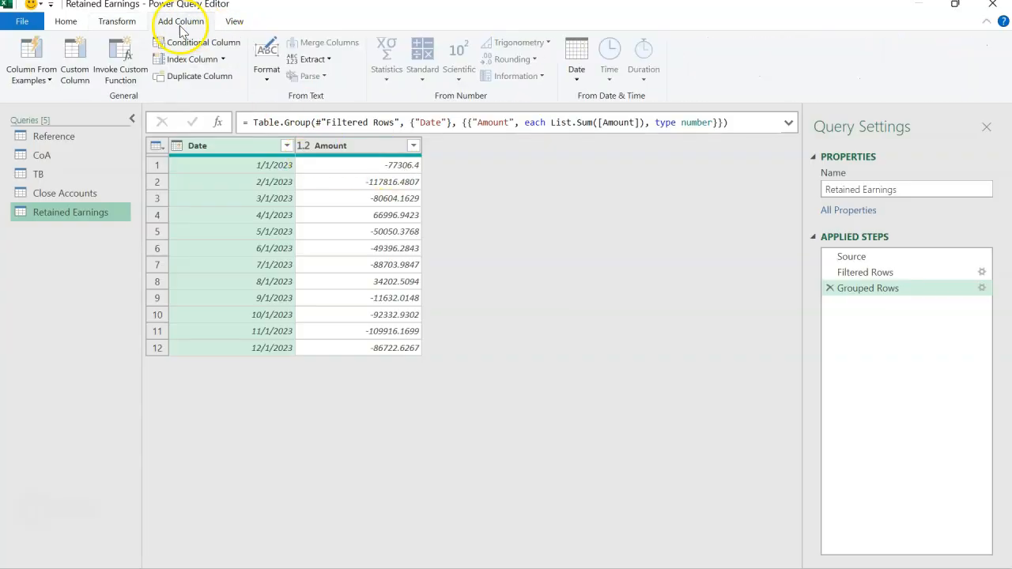
left_click(81, 77)
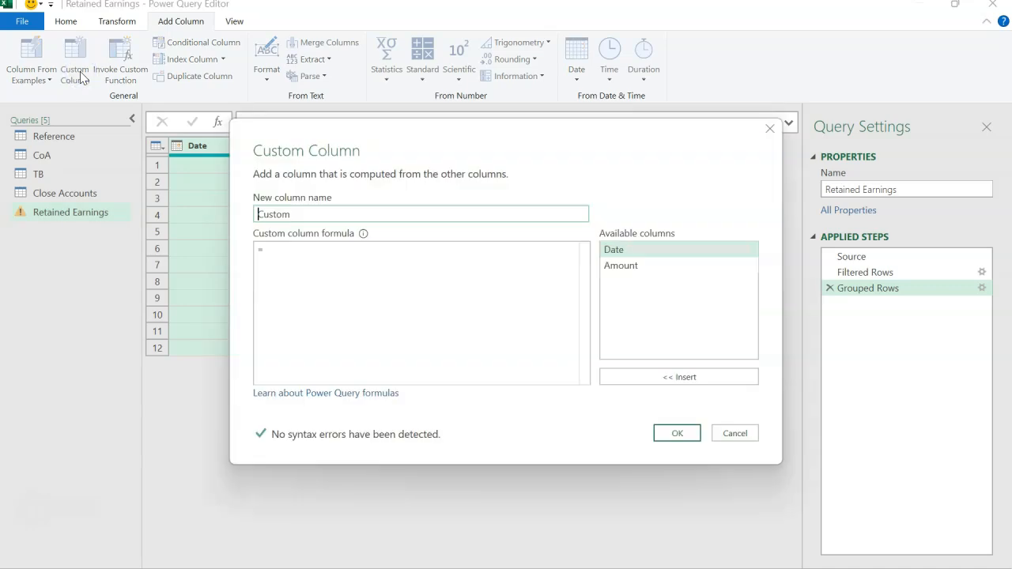
left_click(303, 213)
left_click_drag(303, 213, 241, 219)
type("Account Code")
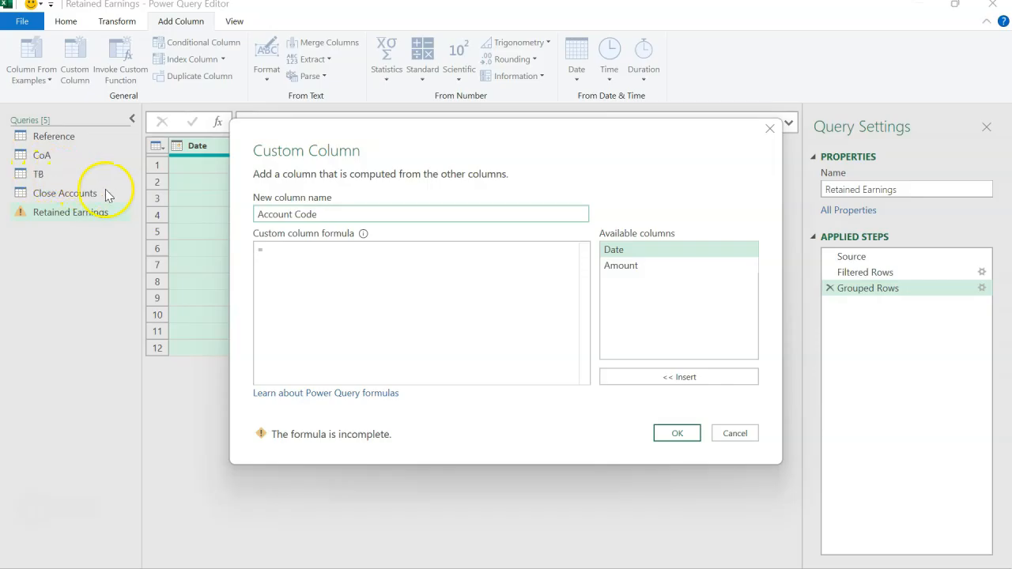
left_click(280, 253)
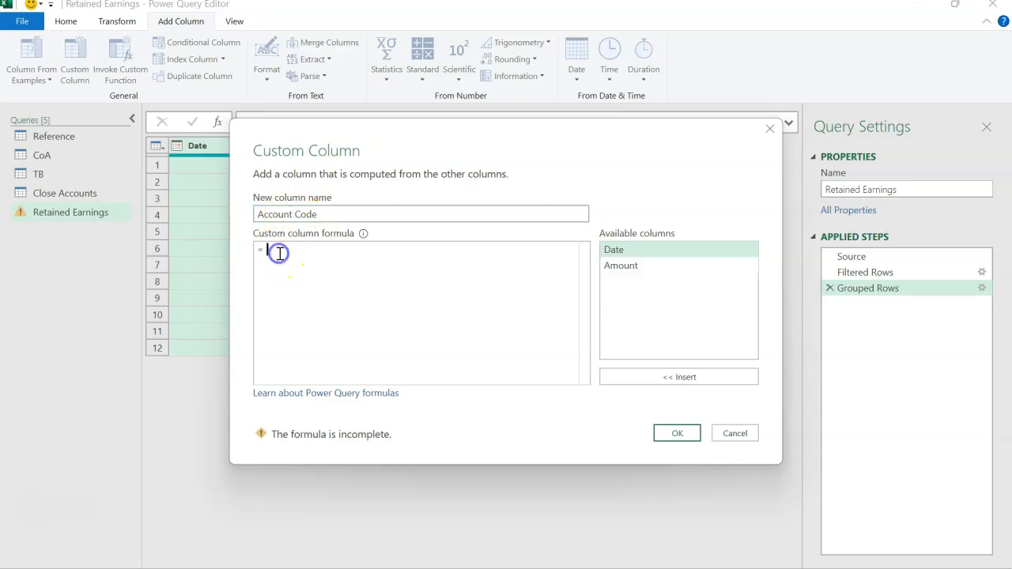
type("\"")
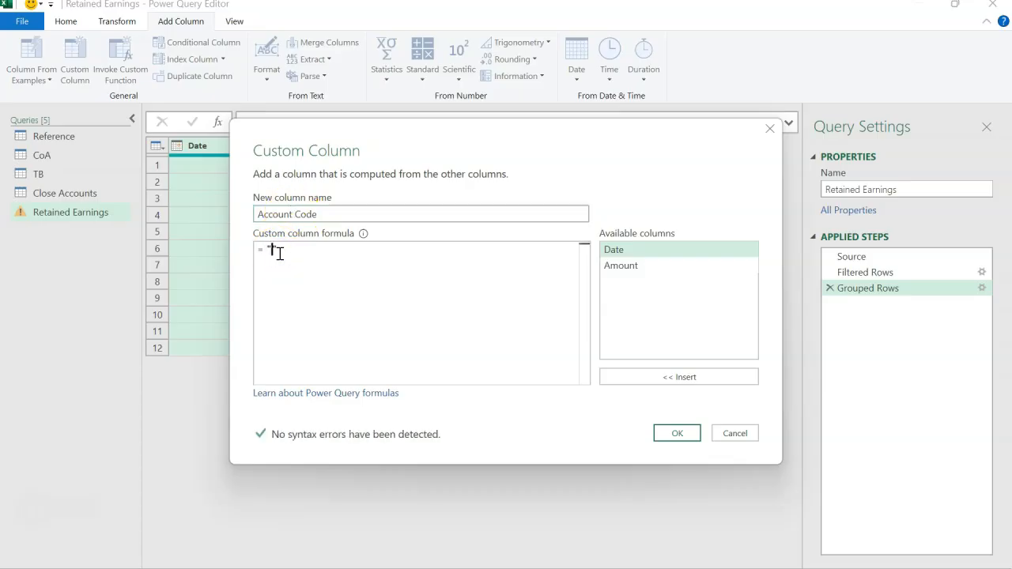
type("99")
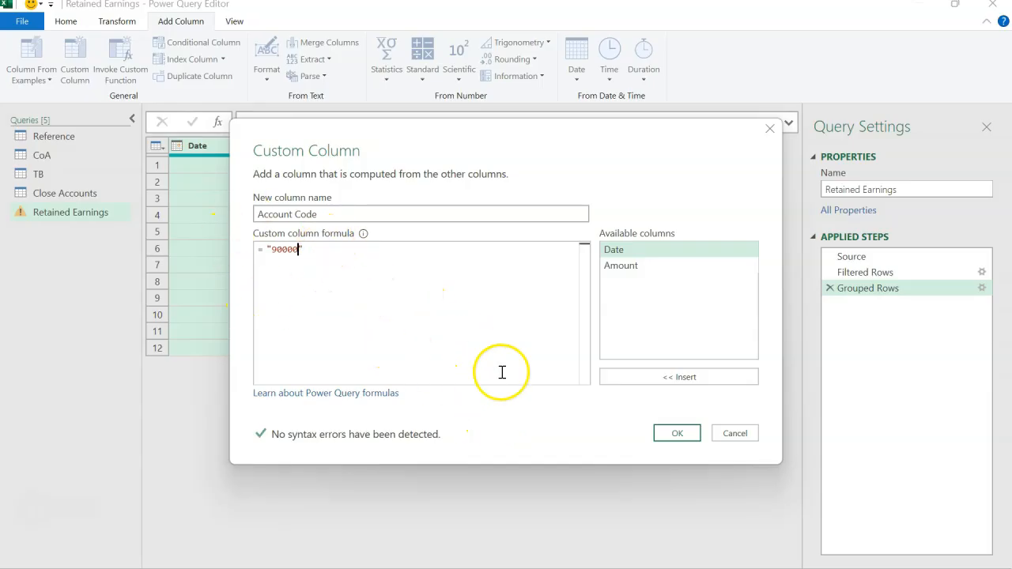
left_click(663, 434)
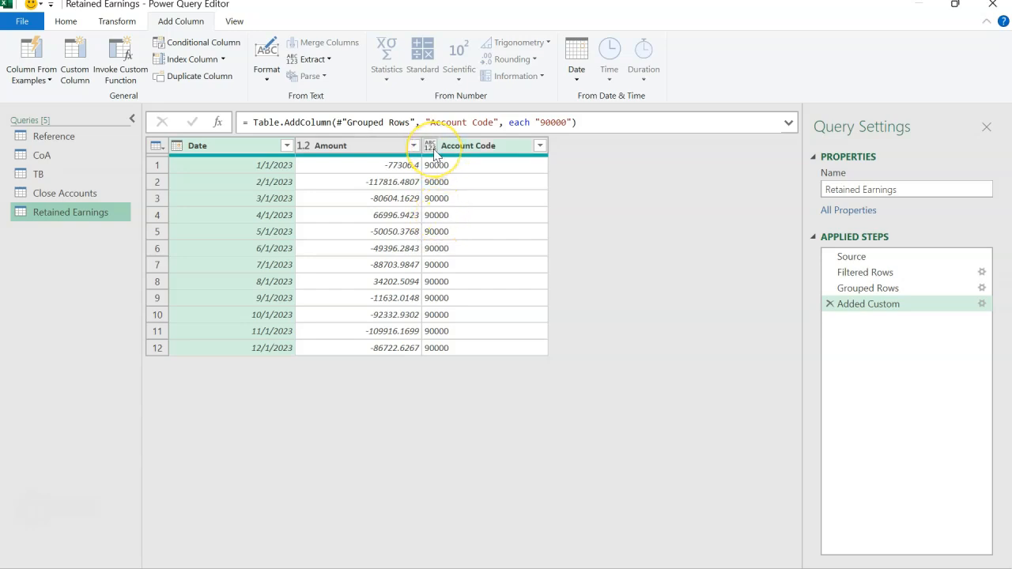
Check the data type of Account Code in the TB query and set Account Code in Retained Earnings to Whole Number
left_click(62, 177)
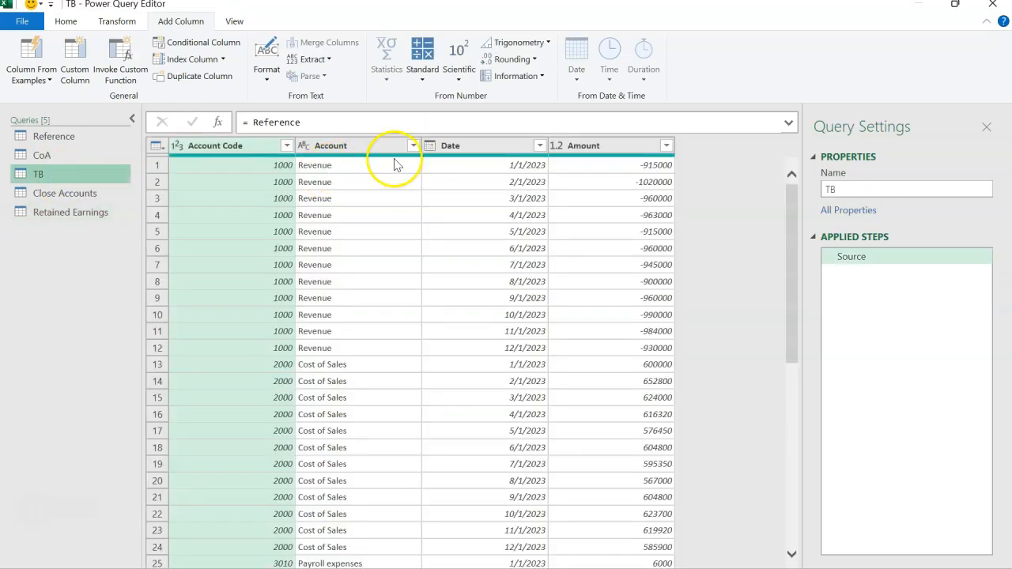
left_click(177, 146)
left_click(86, 220)
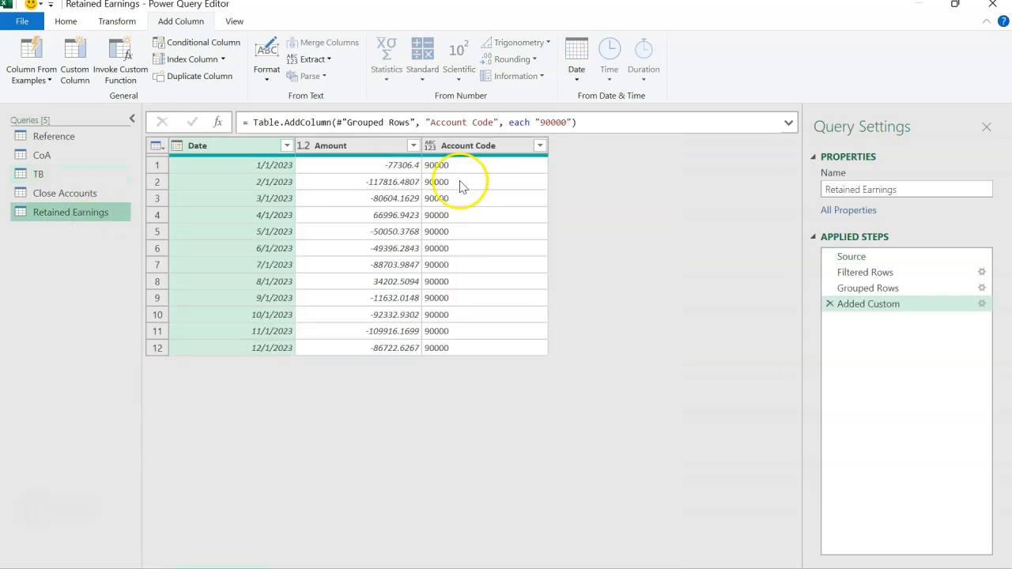
left_click(431, 145)
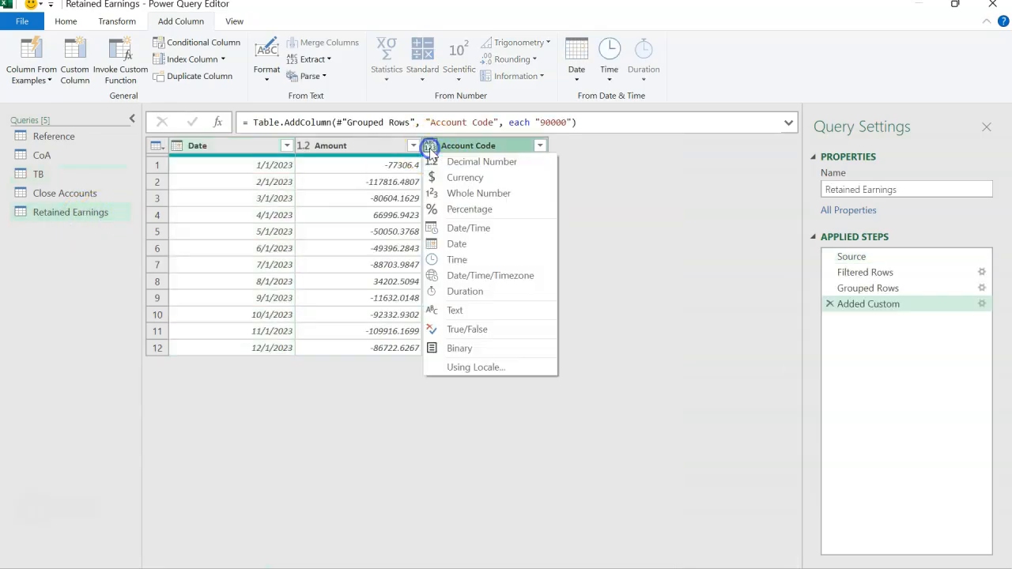
left_click(471, 193)
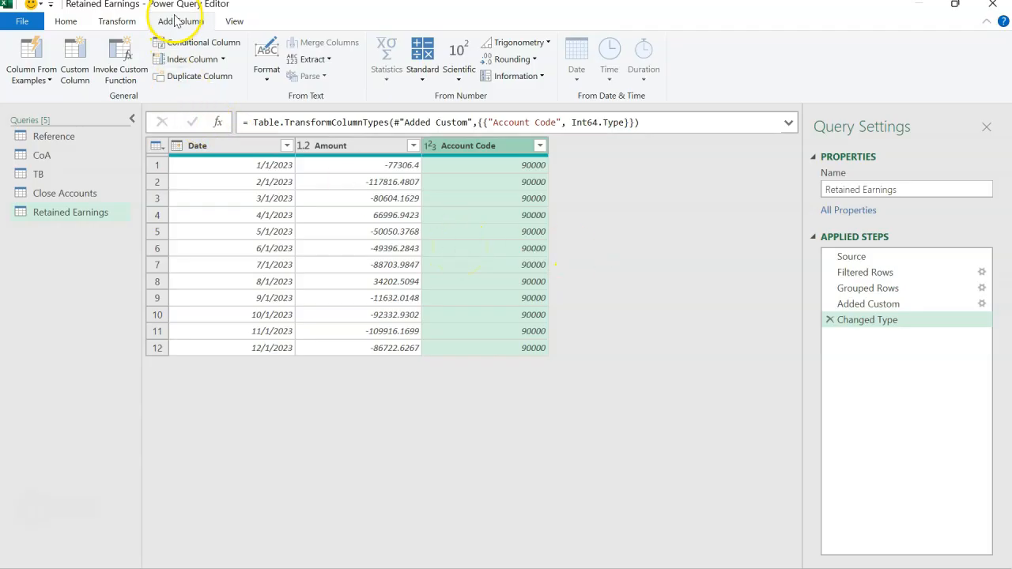
Add a custom column named Account with the formula "Retained Earnings" to the Retained Earnings query and set its data type to Text
left_click(89, 52)
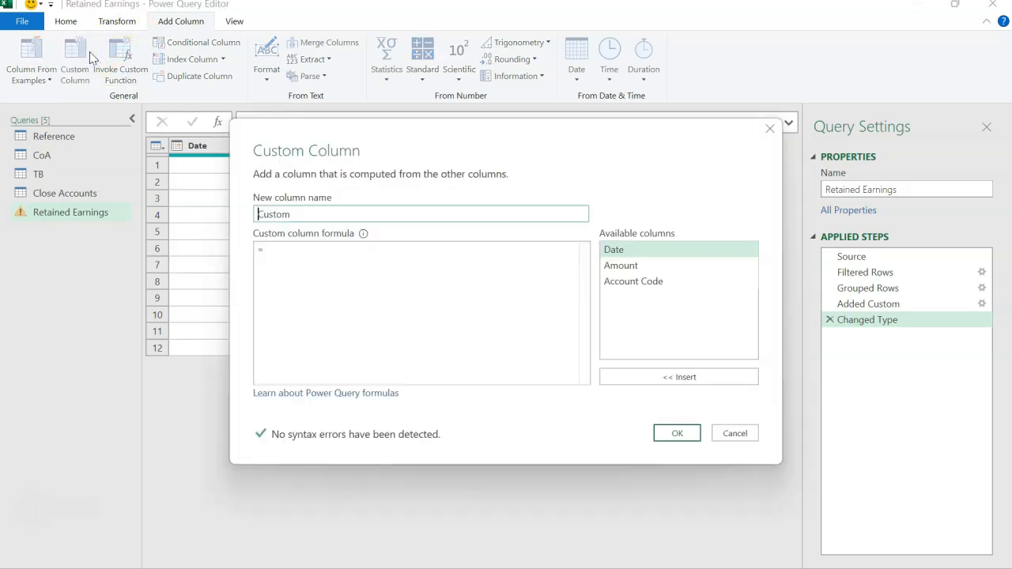
left_click_drag(314, 216, 220, 224)
type("Account")
left_click_drag(368, 131, 383, 234)
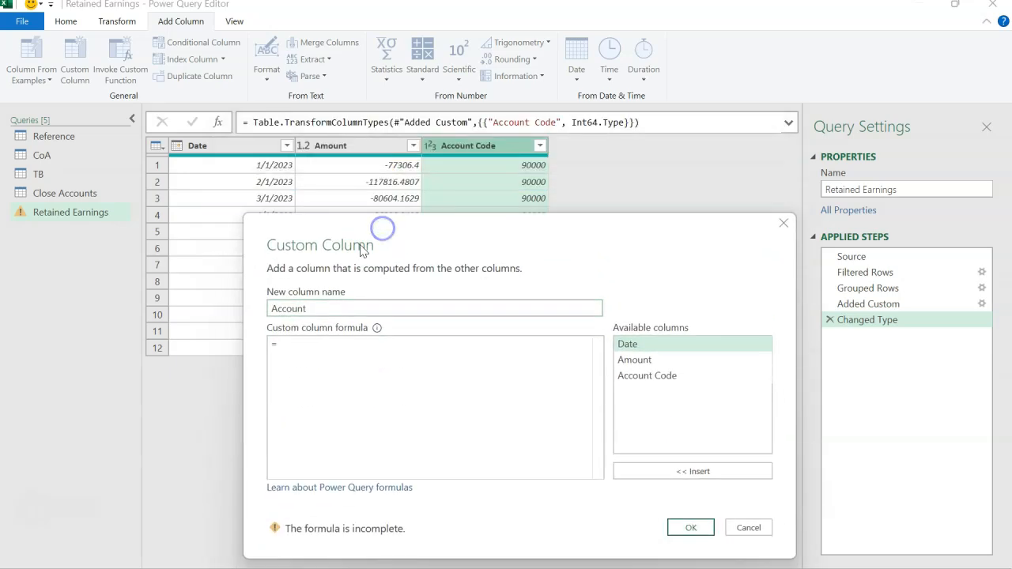
left_click(314, 345)
type("\"Retained Earnings")
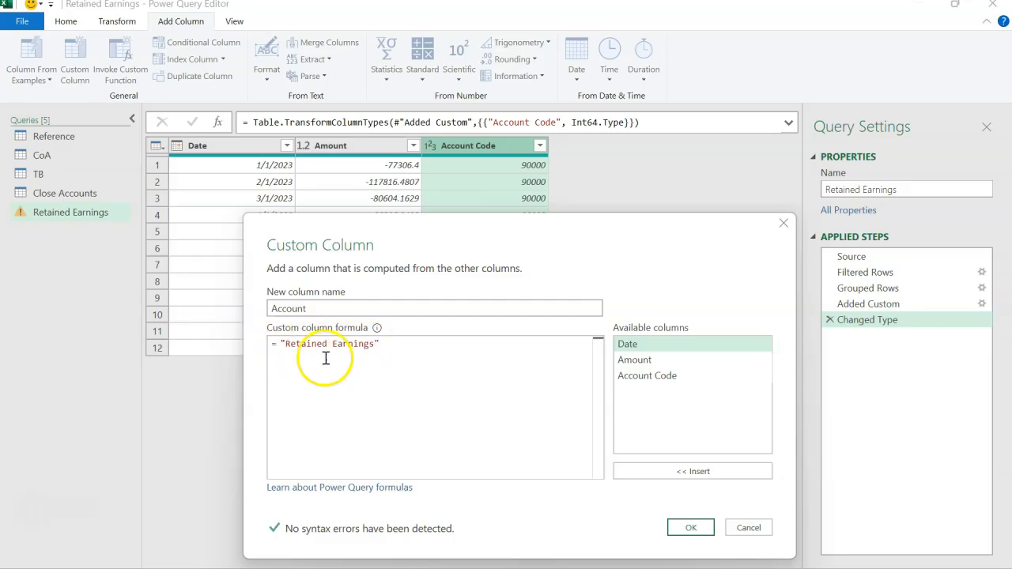
left_click(684, 528)
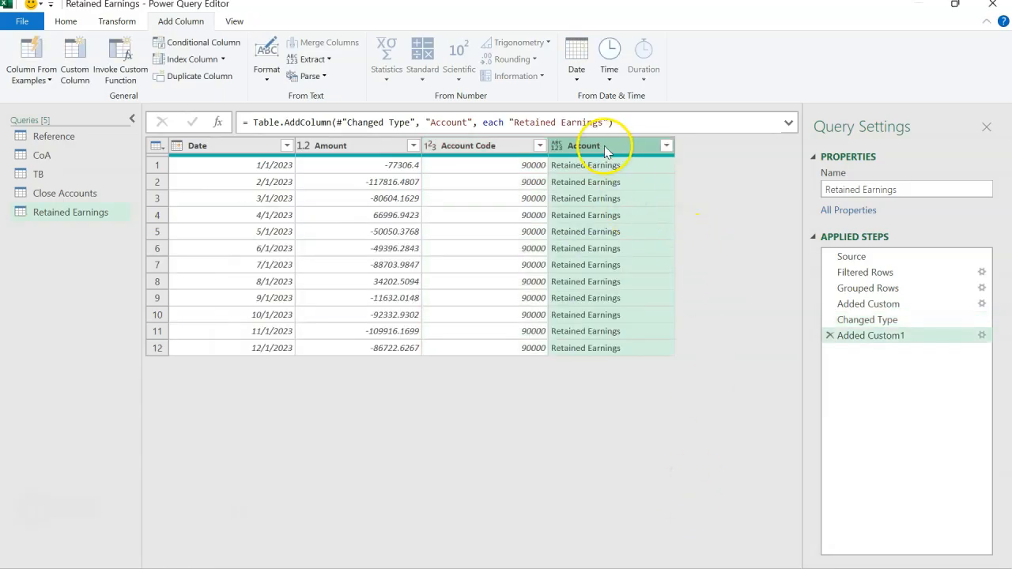
left_click(555, 148)
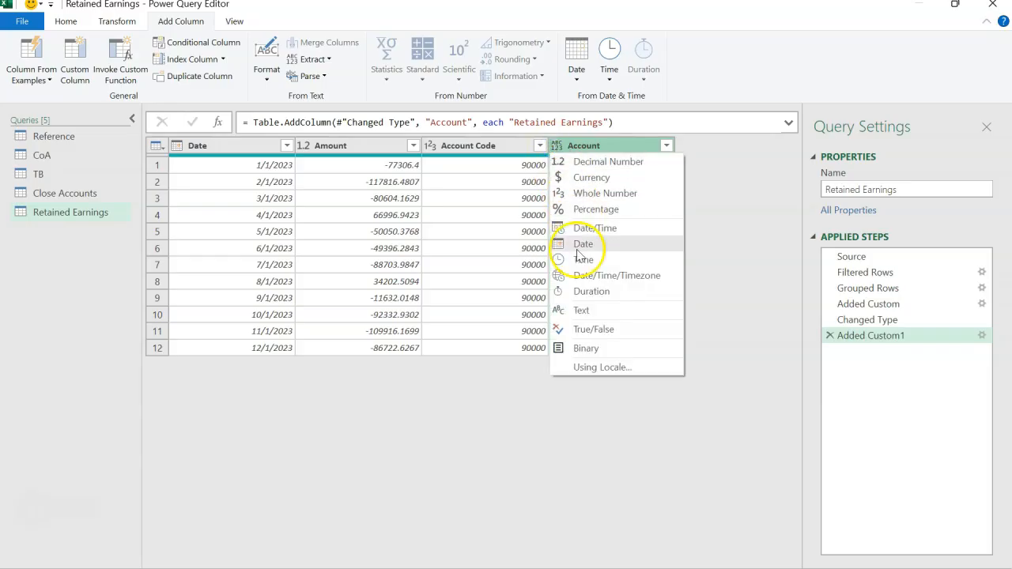
left_click(579, 309)
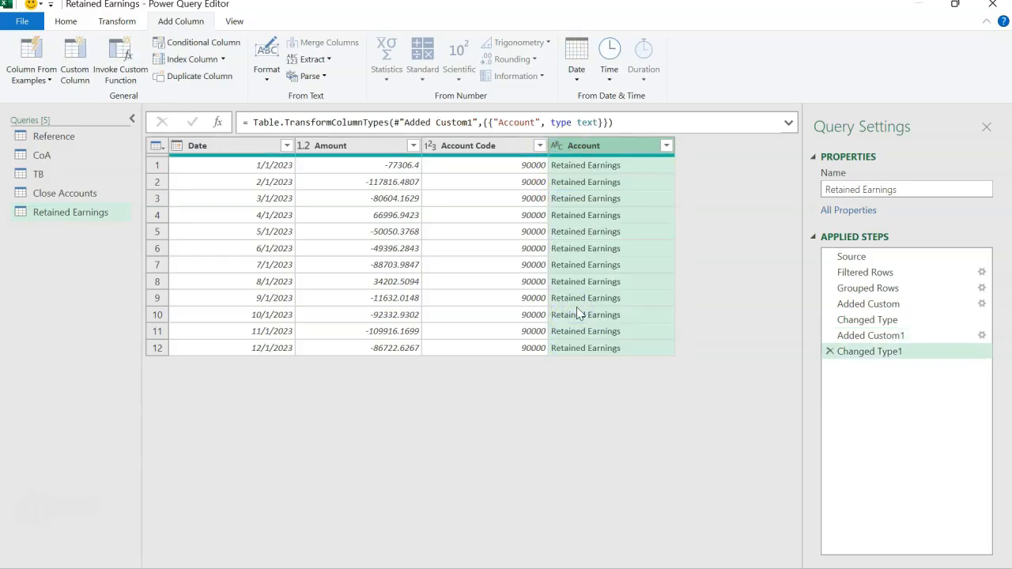
Review the Date, Amount, Account Code and Account columns of Retained Earnings and add an index column starting from 1
left_click(247, 149)
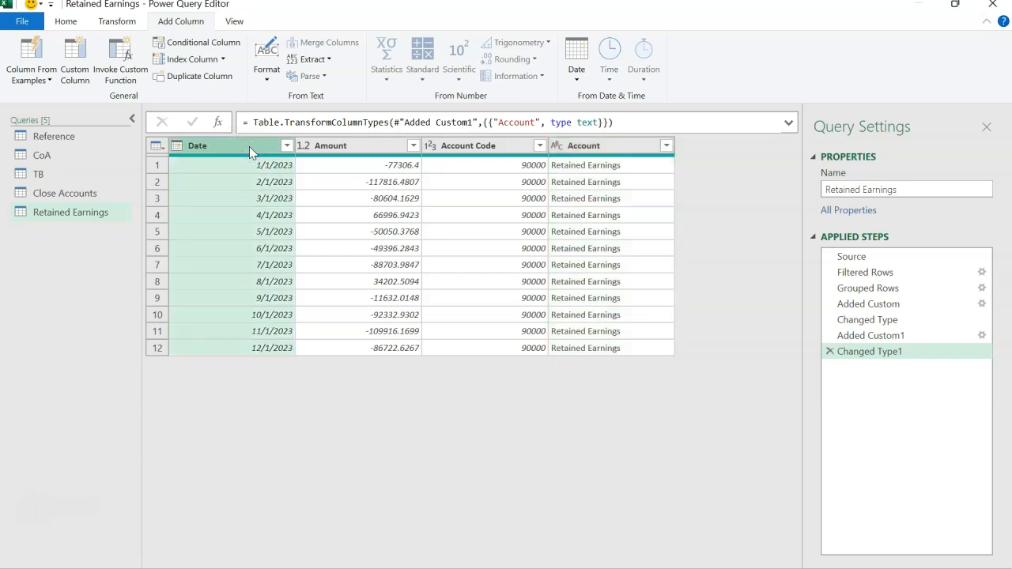
left_click(328, 147)
left_click(468, 149)
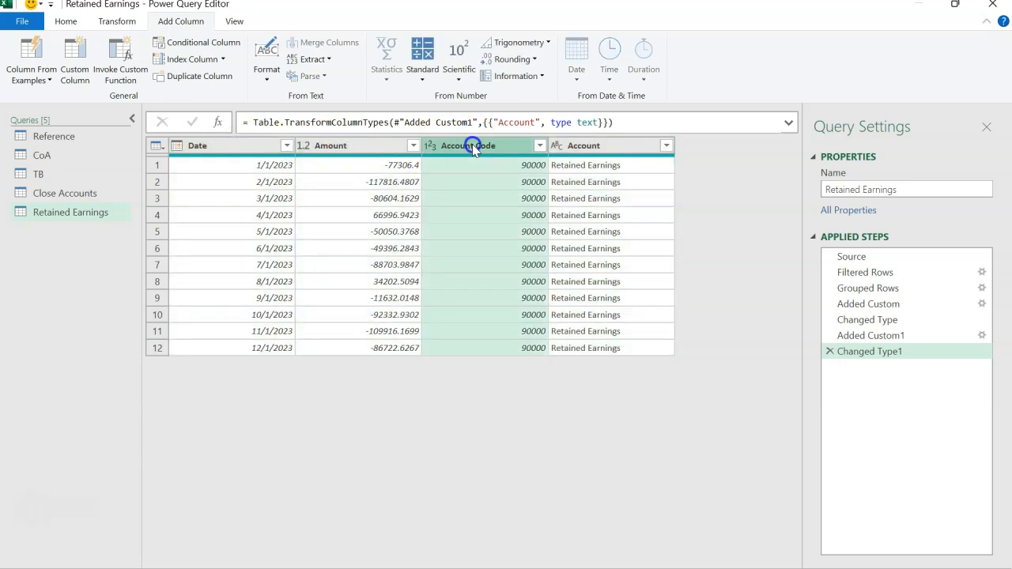
left_click(583, 147)
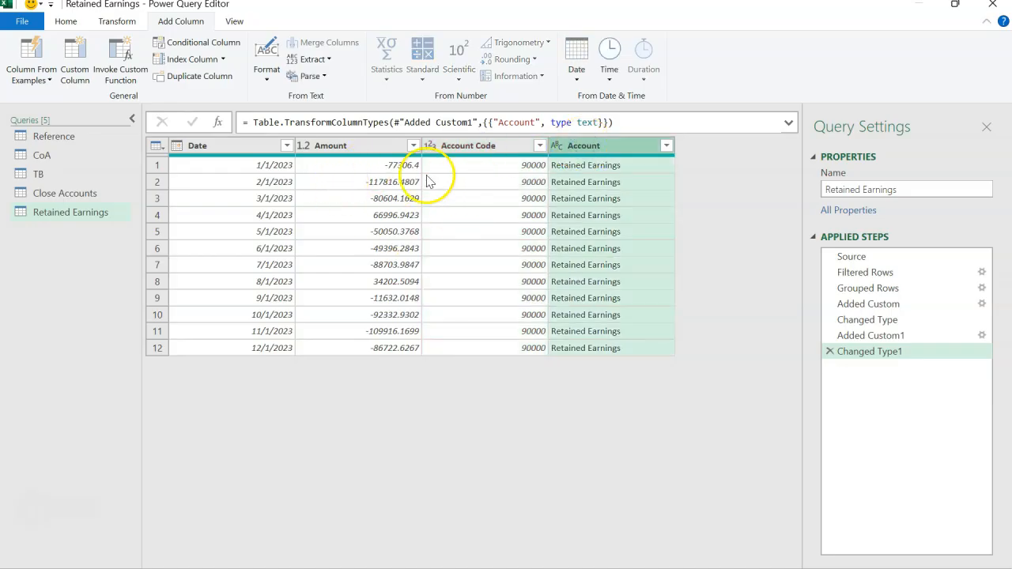
left_click(535, 193)
left_click(372, 146)
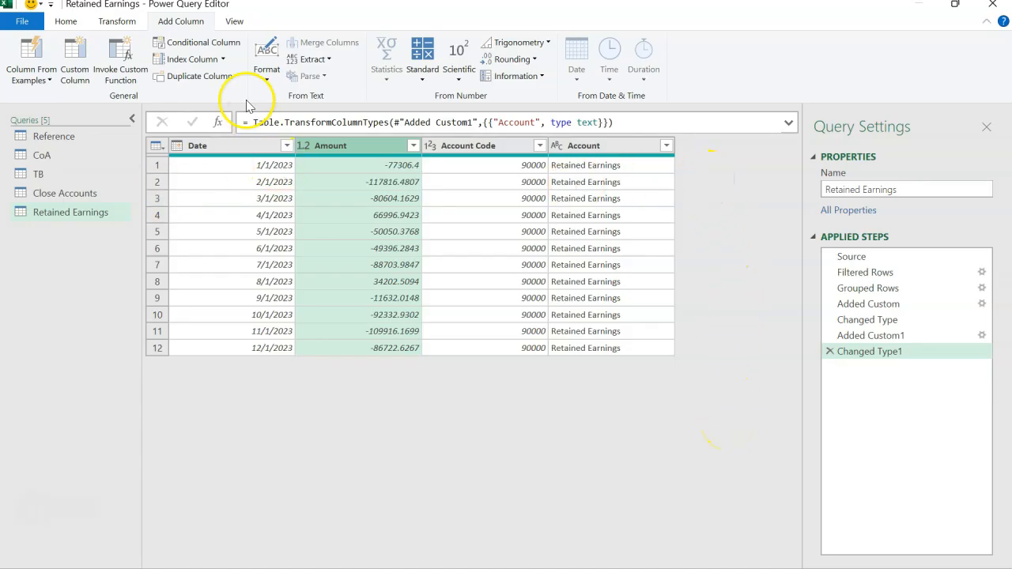
left_click(224, 60)
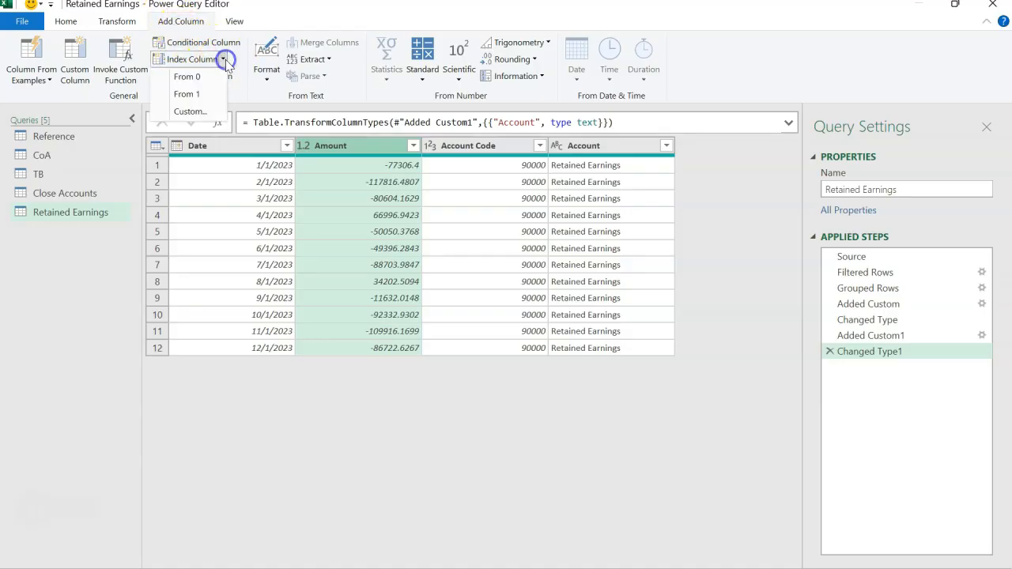
left_click(184, 94)
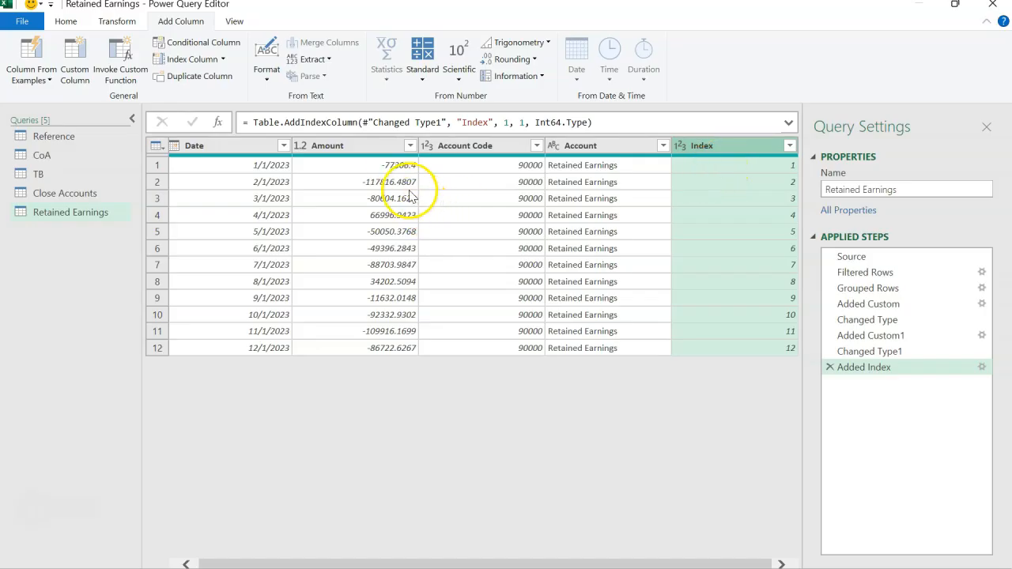
Start a new custom column in the Retained Earnings query and name it C Amount
left_click(357, 150)
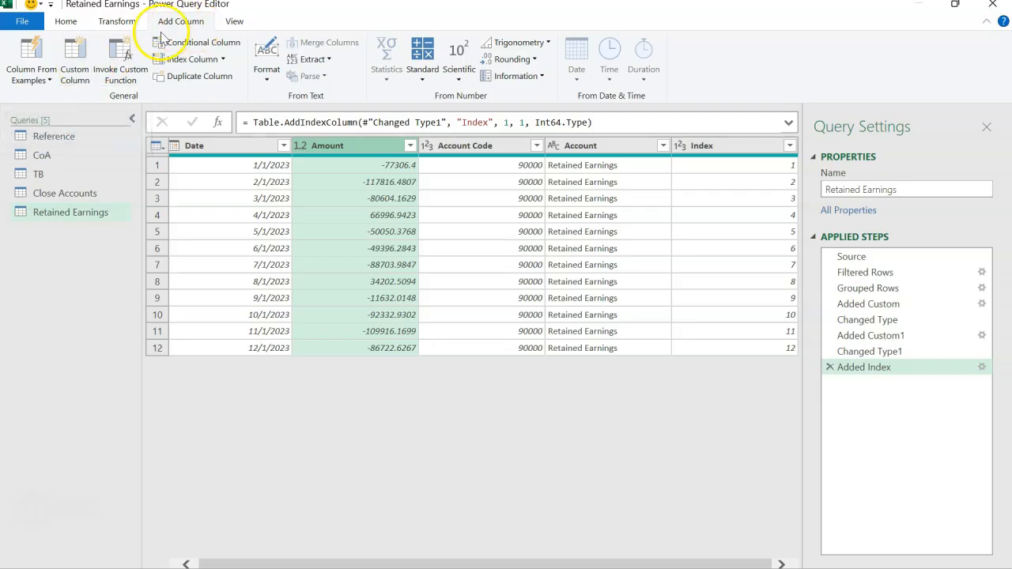
left_click(74, 73)
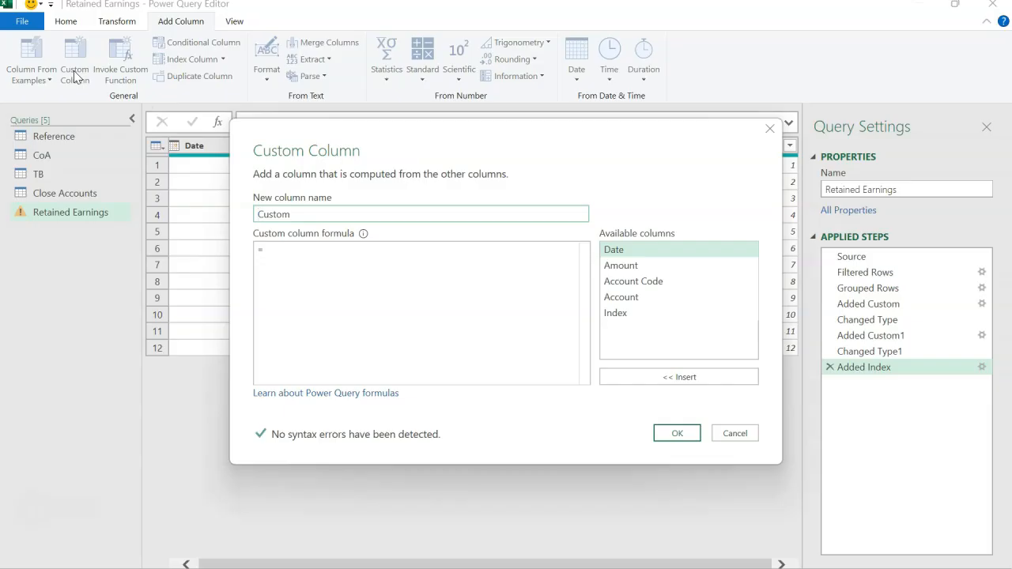
left_click(305, 215)
left_click_drag(305, 215, 260, 213)
type("C Amo")
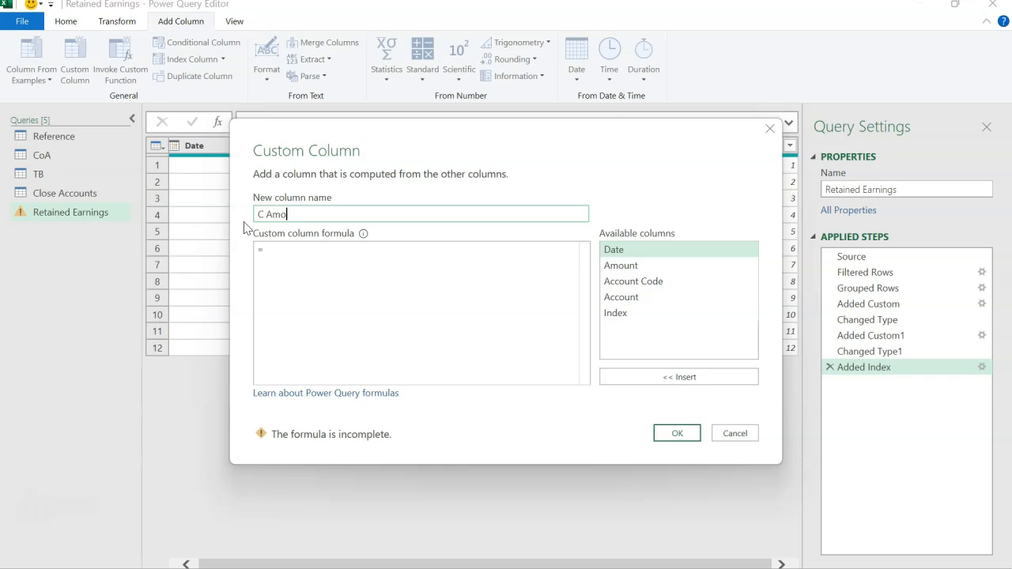
left_click_drag(388, 142, 345, 271)
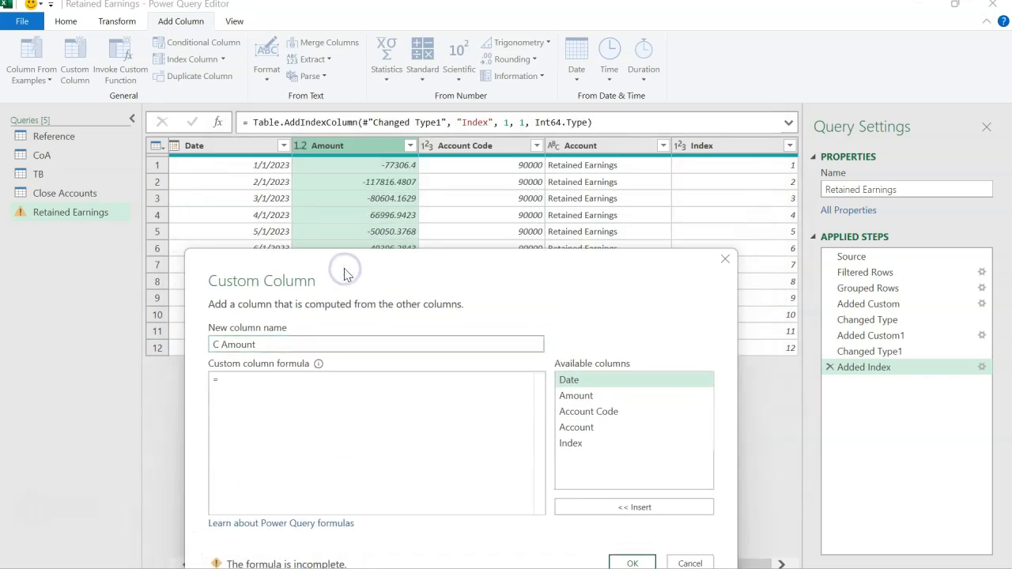
Begin the C Amount column formula with List.Sum( and nest List.FirstN( inside it
left_click(269, 377)
type("Lis")
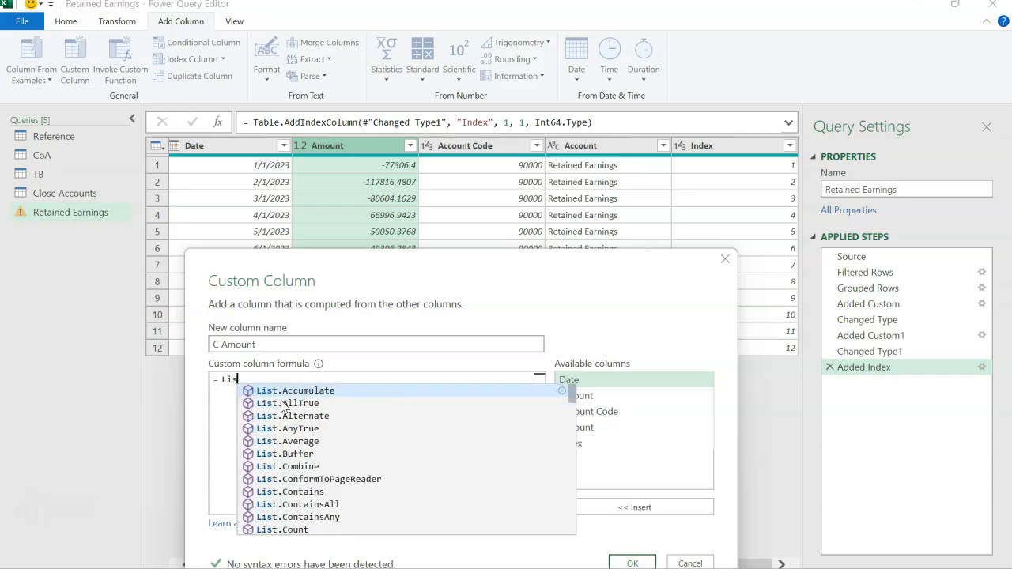
type("t.Su")
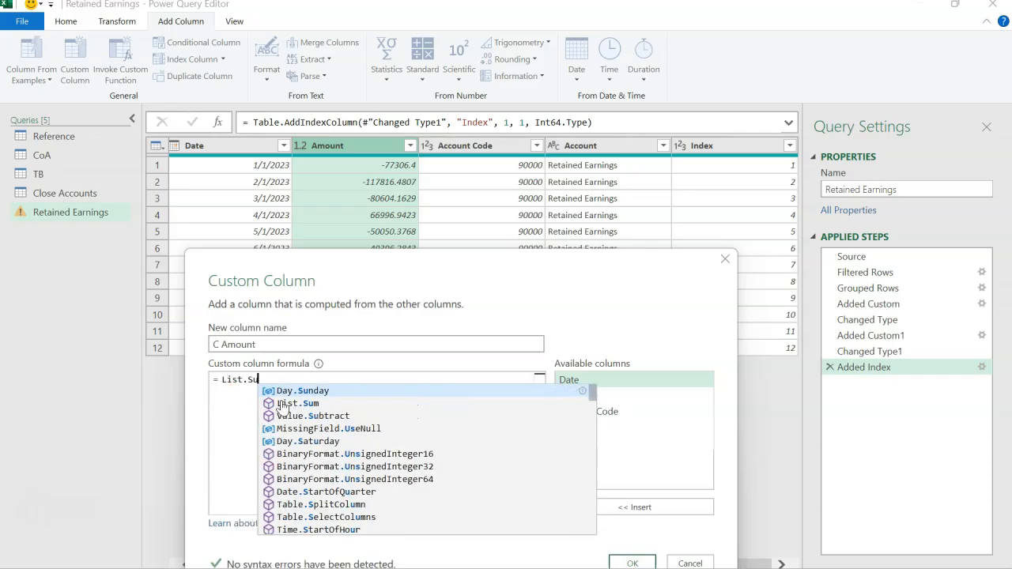
type("m(")
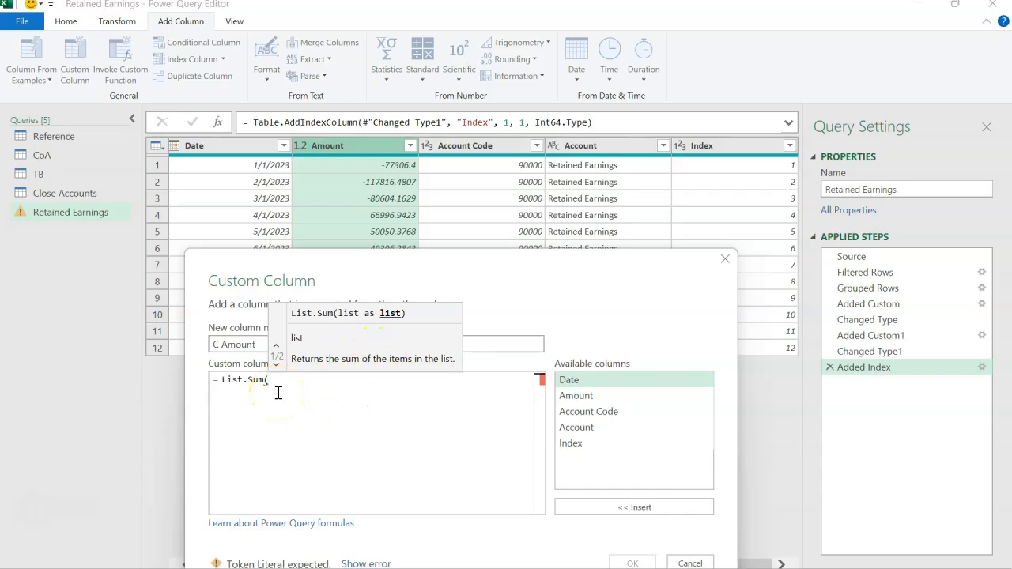
type("Lis")
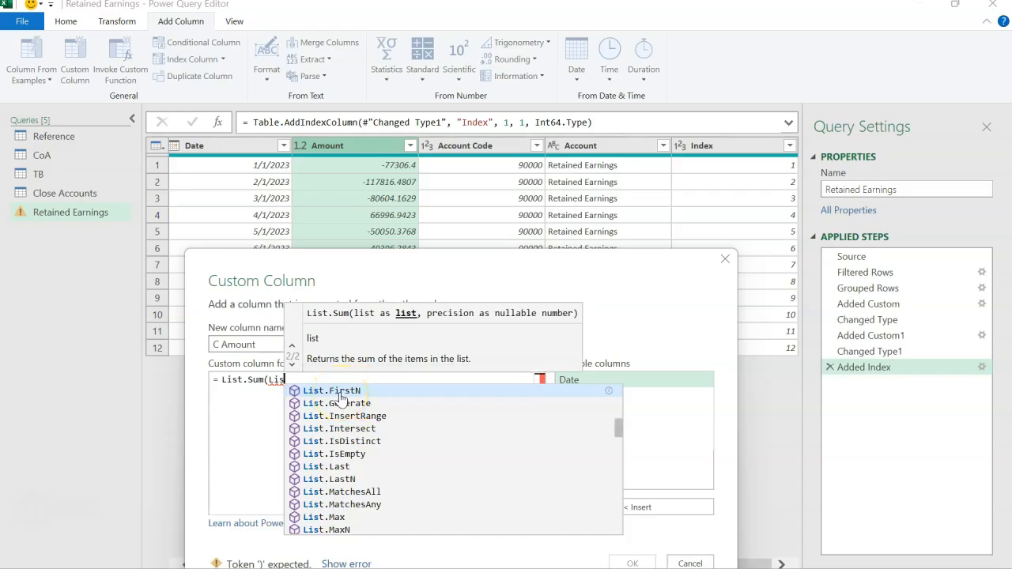
left_click(339, 393)
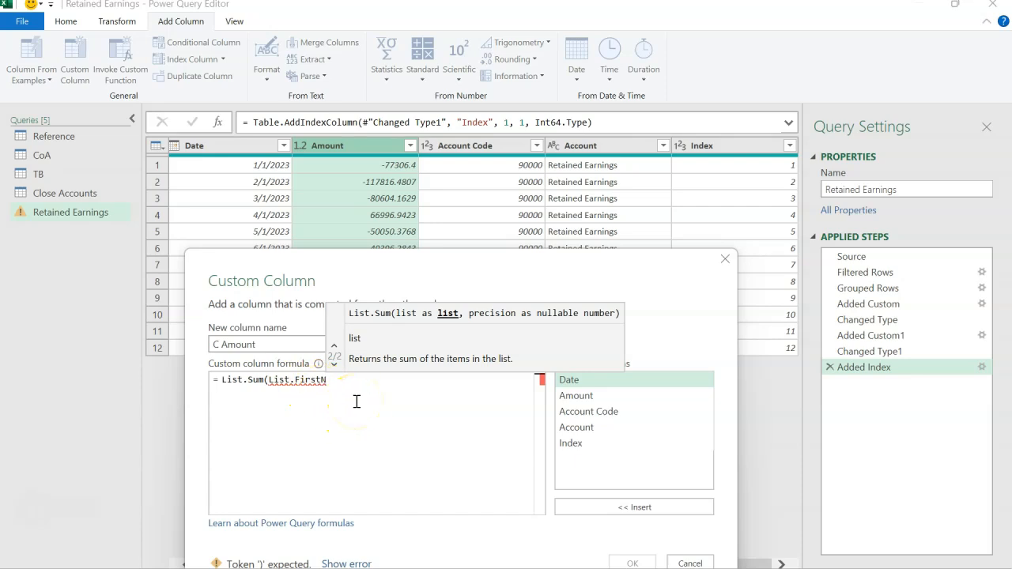
type("(")
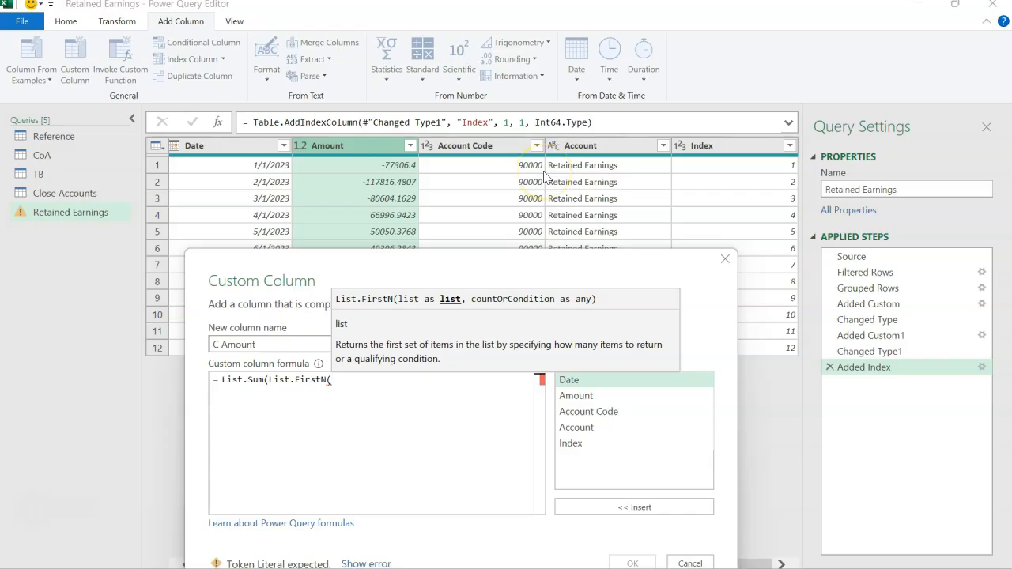
Enter #"Added Index"[Amount] as the list argument of List.FirstN in the C Amount formula
type("#")
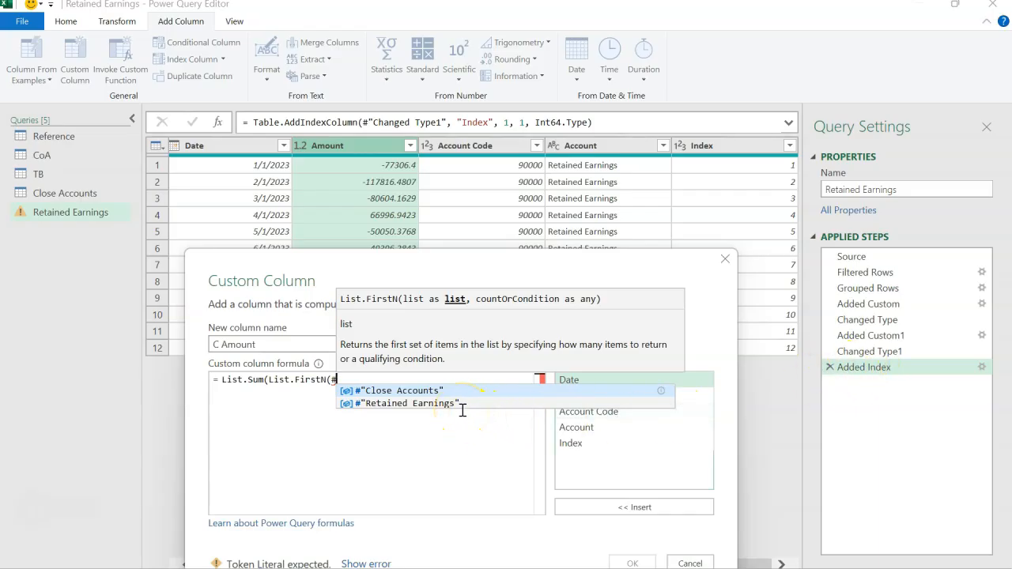
type("\"\"")
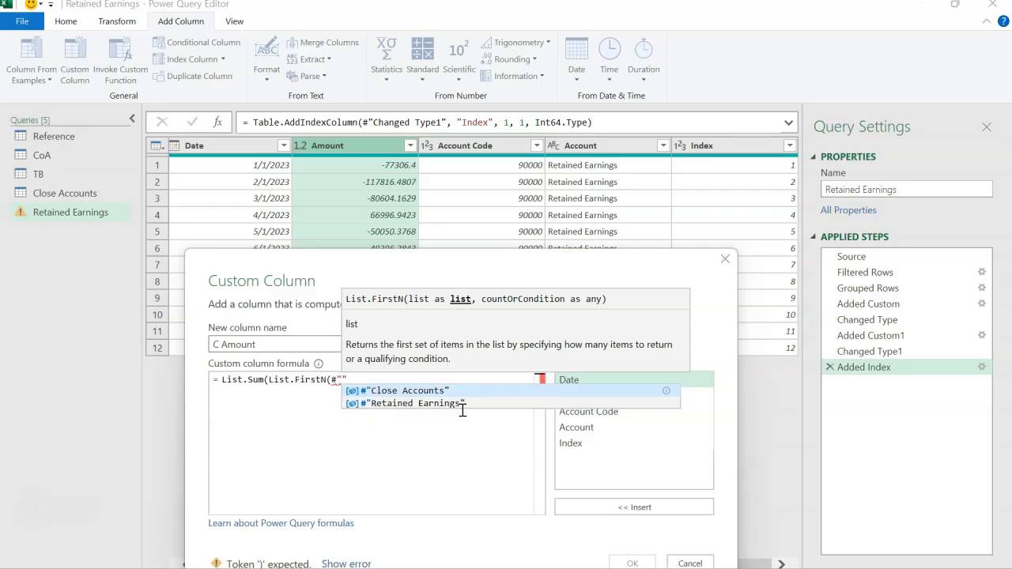
type("Added")
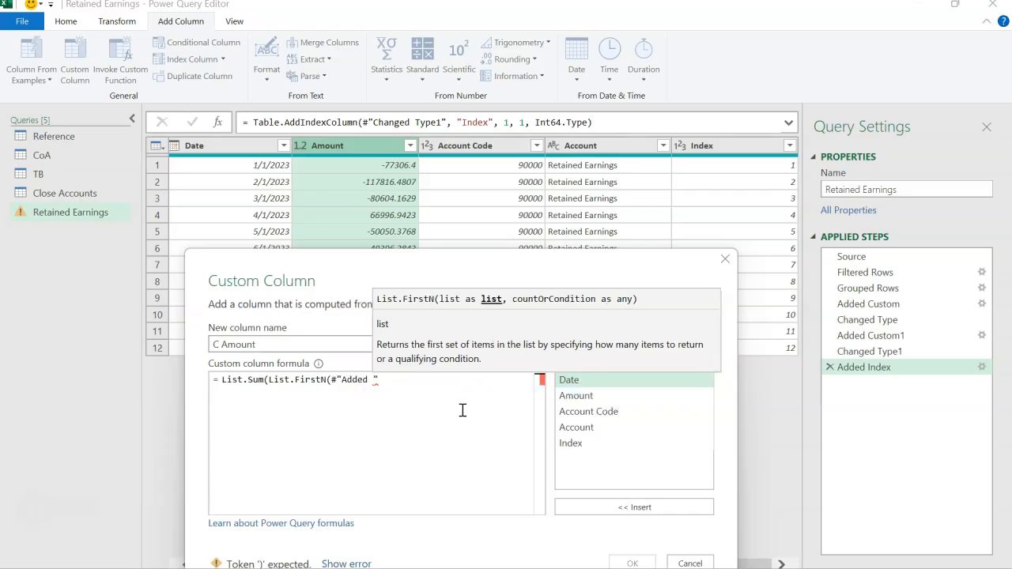
type(" Ind")
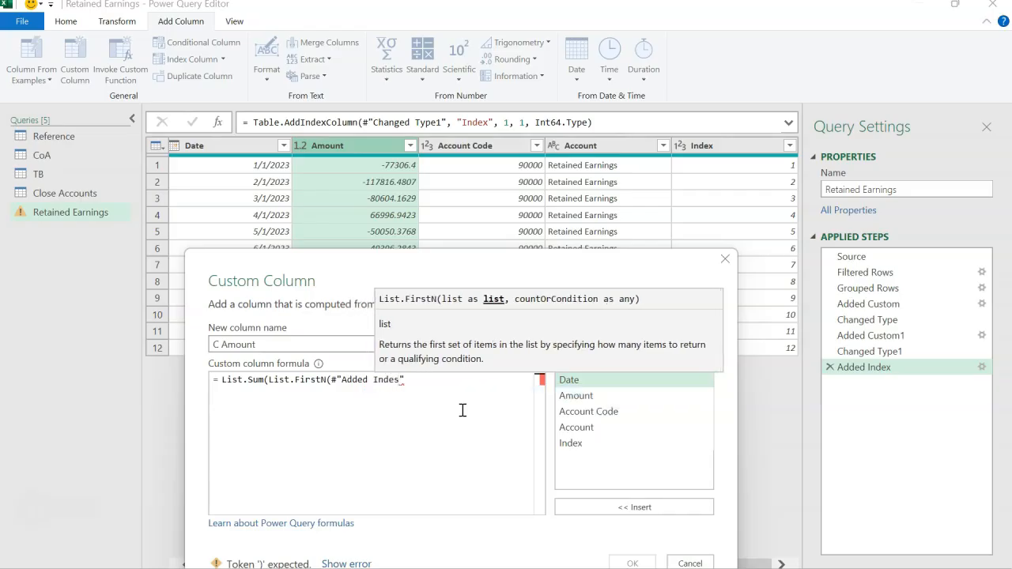
type("ex")
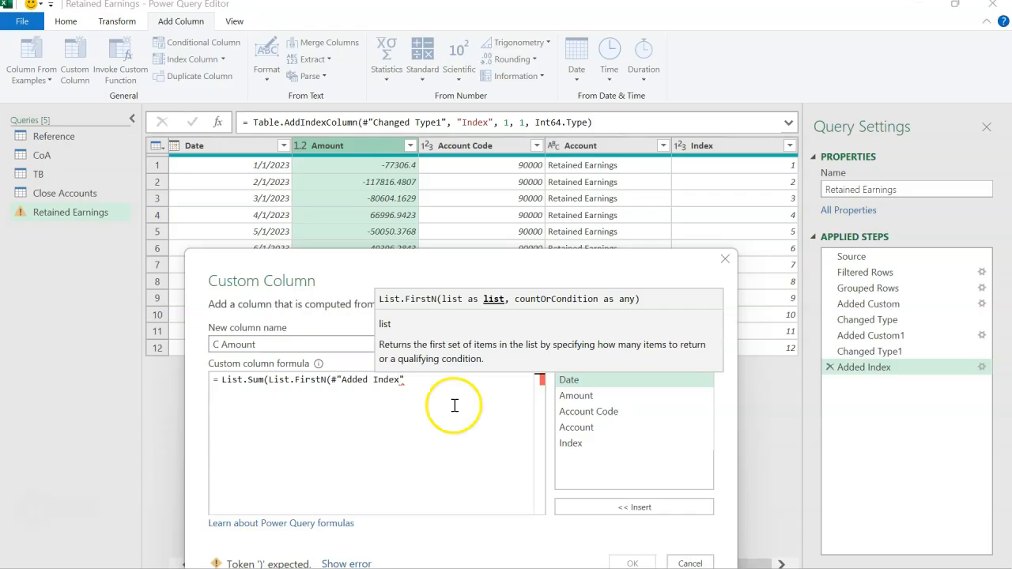
left_click(419, 384)
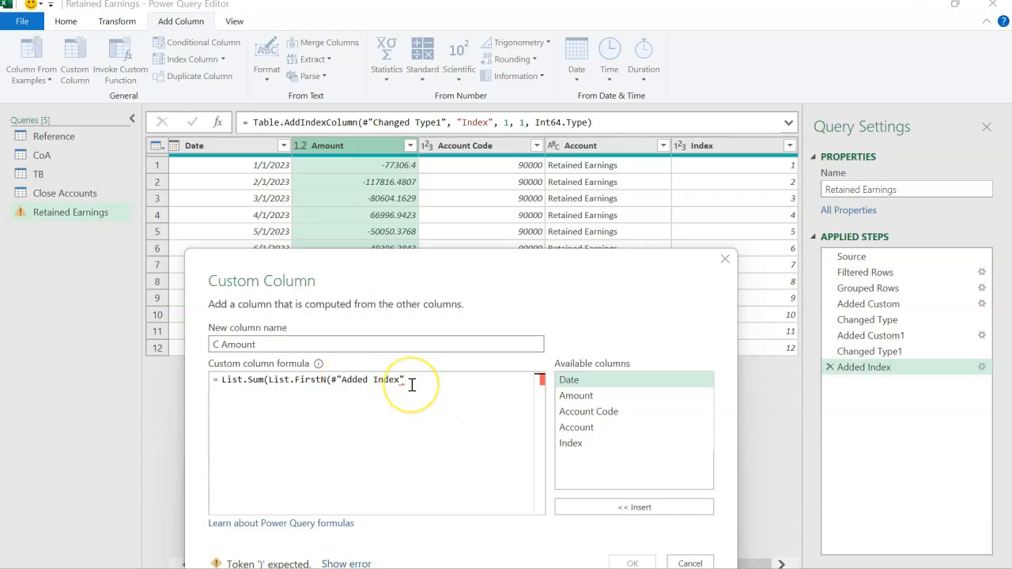
type("[")
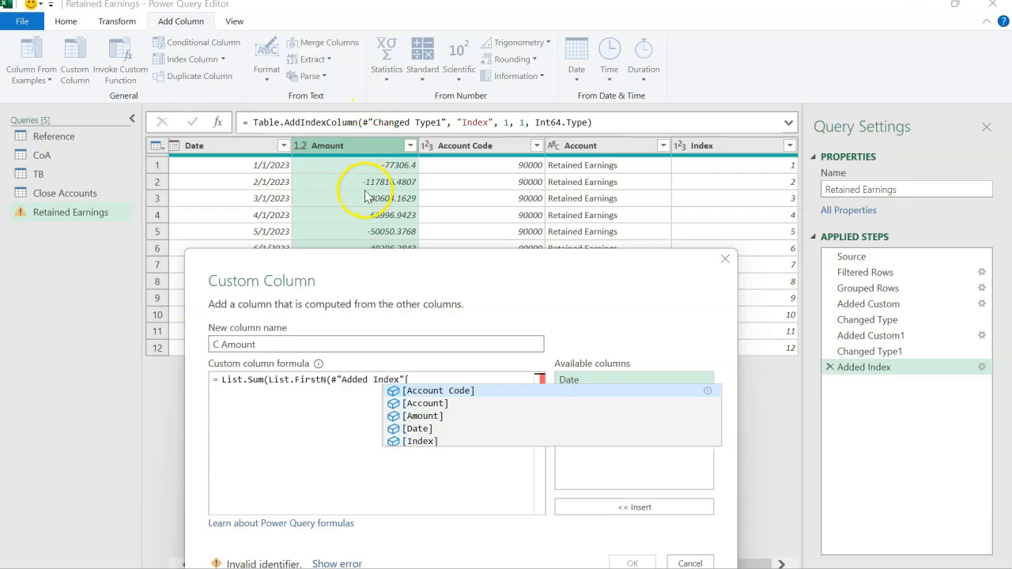
key("Down")
key("Down")
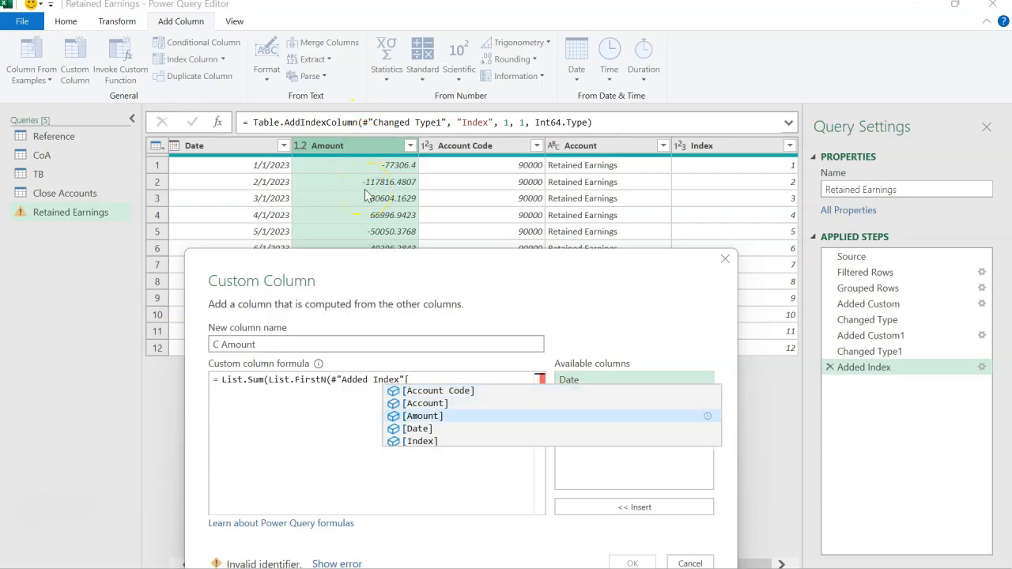
key("Tab")
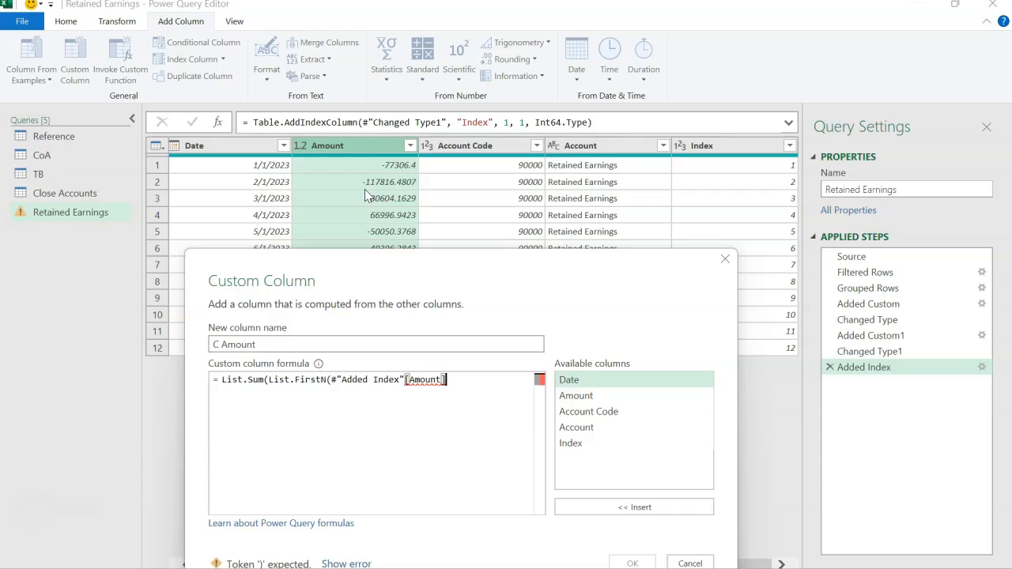
Complete the C Amount formula with [Index] as the List.FirstN count, close both parentheses and create the column
left_click(456, 382)
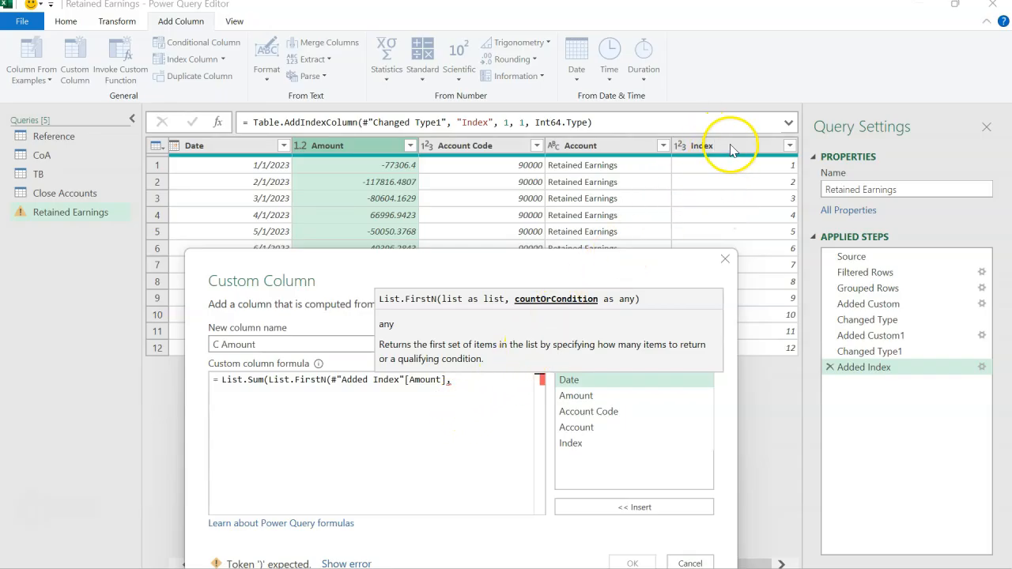
type("[")
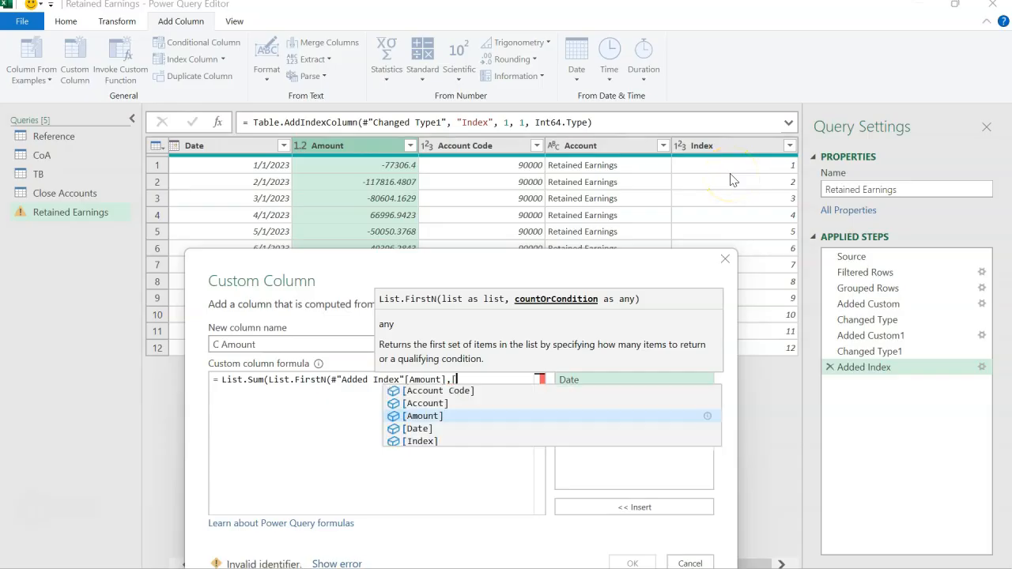
left_click(487, 441)
left_click(506, 397)
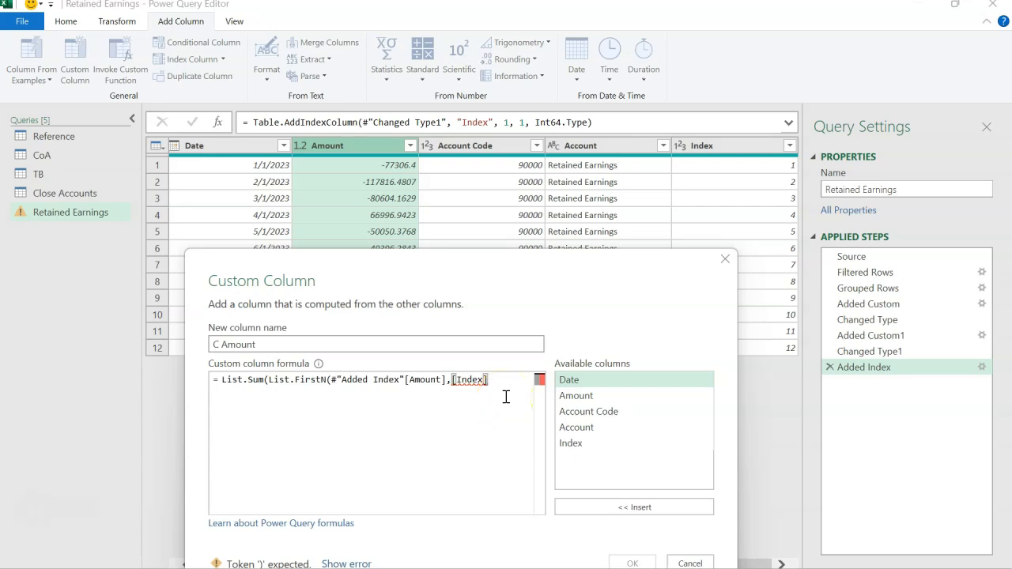
type("))")
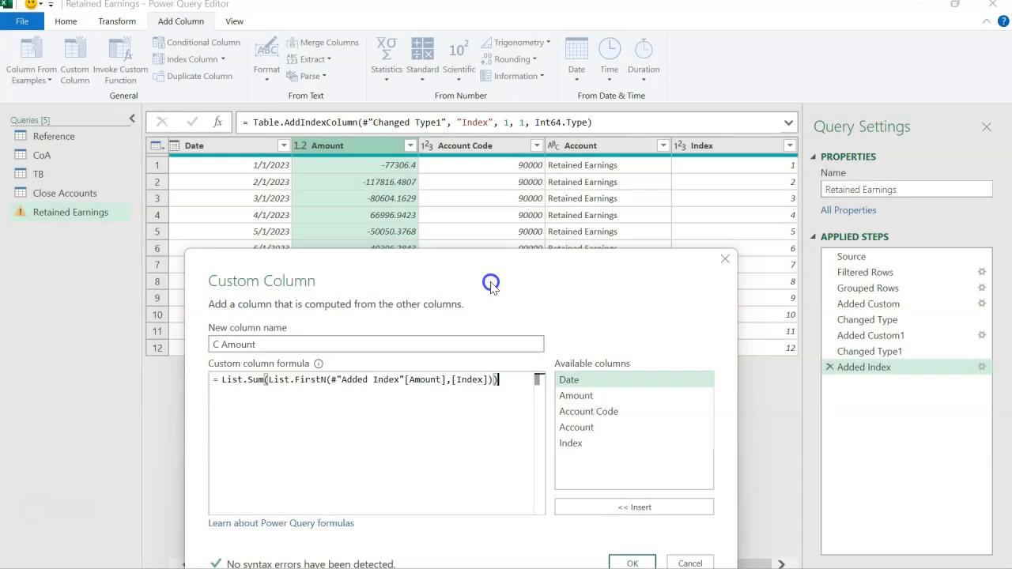
left_click_drag(492, 282, 501, 236)
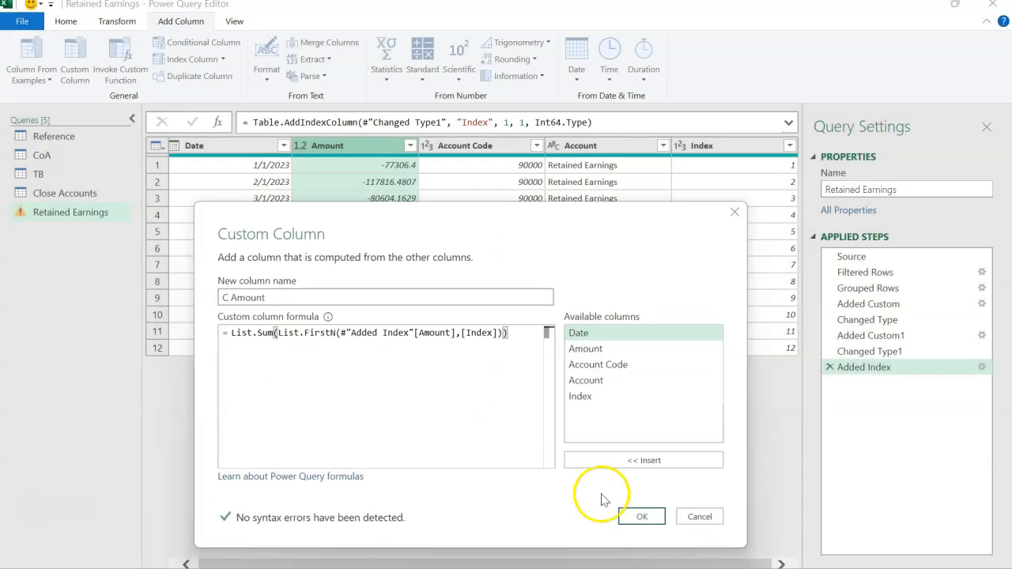
left_click(633, 516)
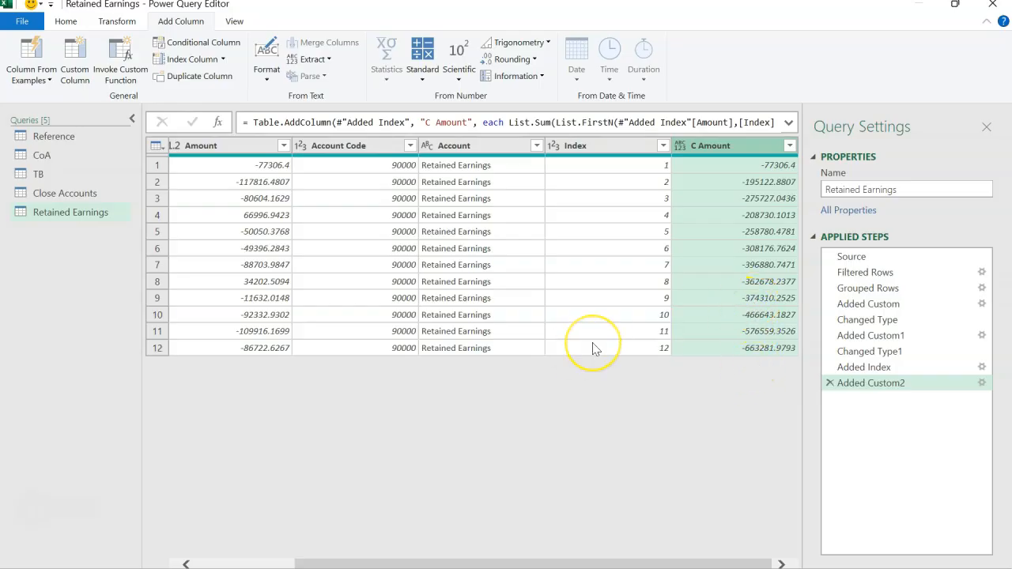
Remove the original Amount column and the Index column from the Retained Earnings query
scroll(595, 348, "left", 2)
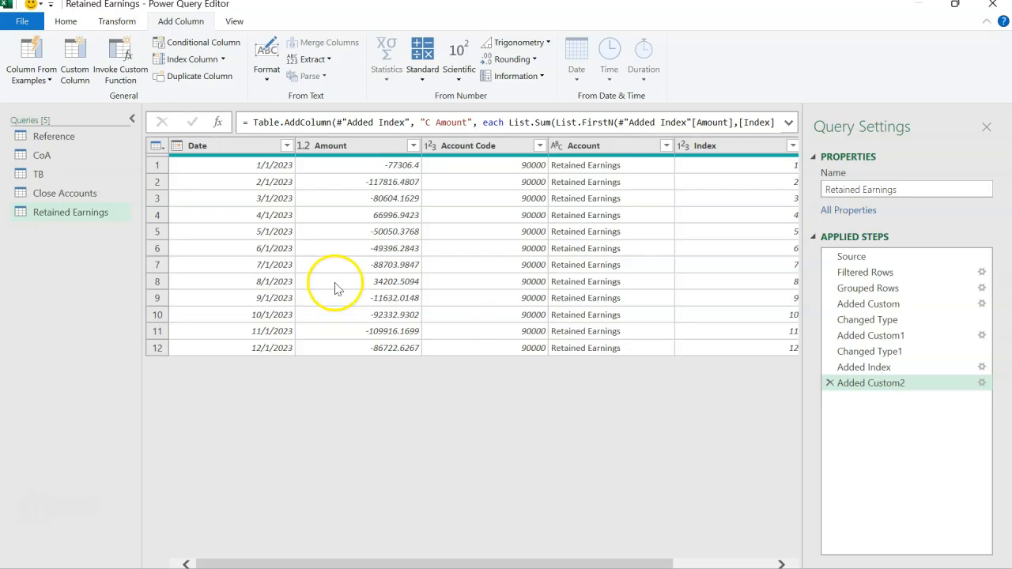
left_click(352, 147)
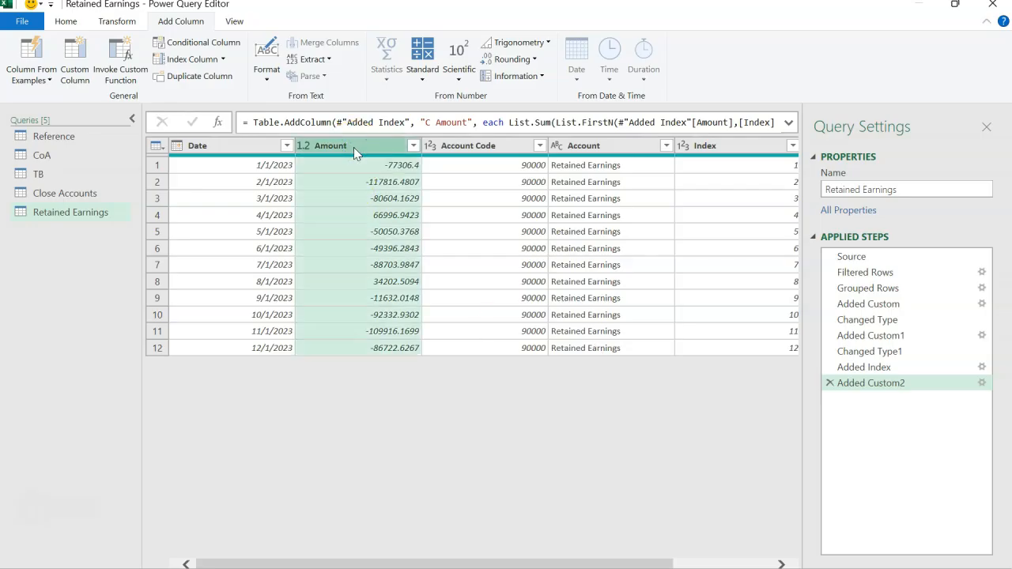
left_click_drag(414, 565, 481, 564)
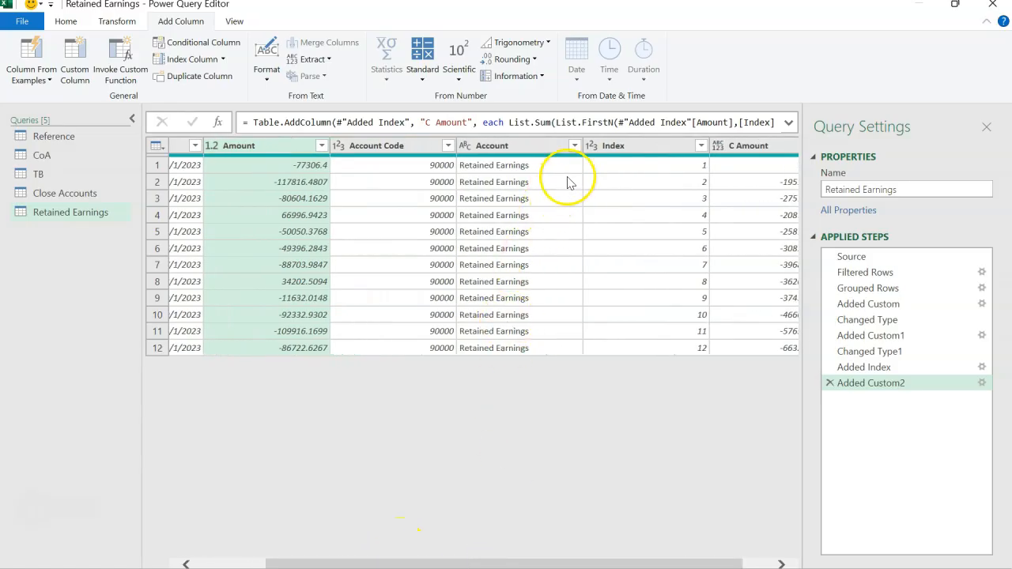
left_click(613, 147, "ctrl")
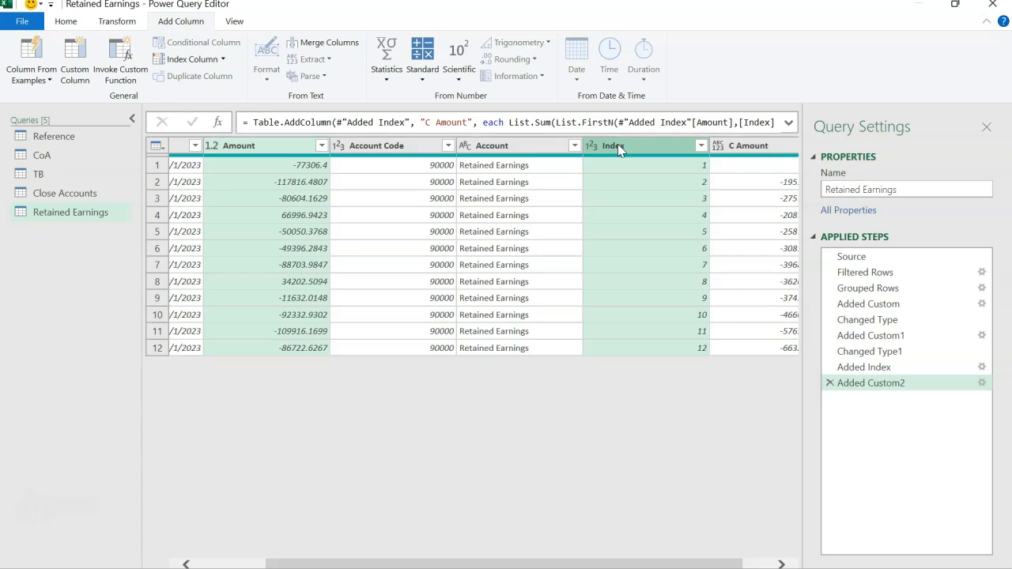
right_click(618, 143)
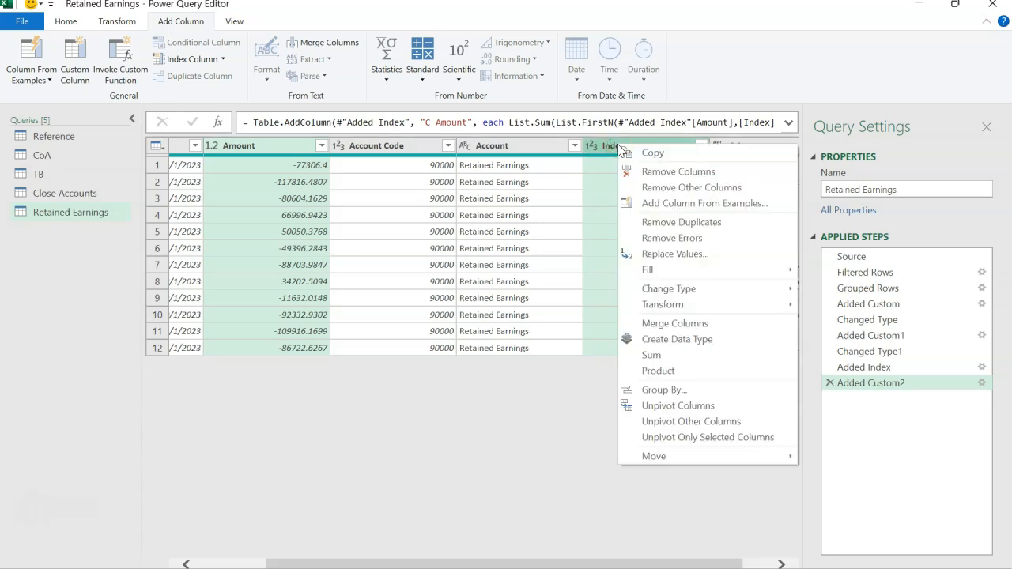
left_click(648, 172)
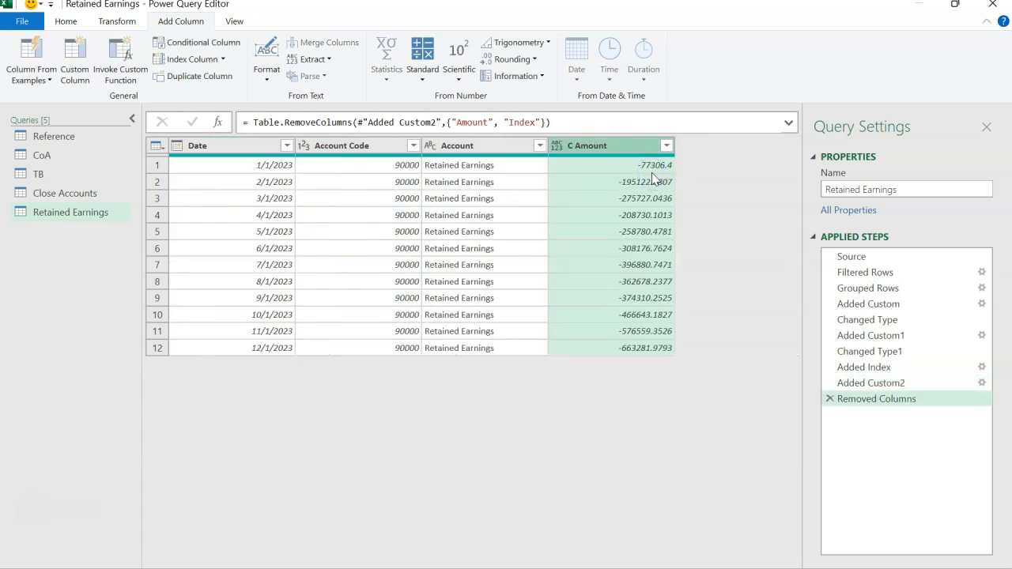
Rename the C Amount column to Amount and set its data type to Decimal Number
left_click(613, 148)
double_click(613, 146)
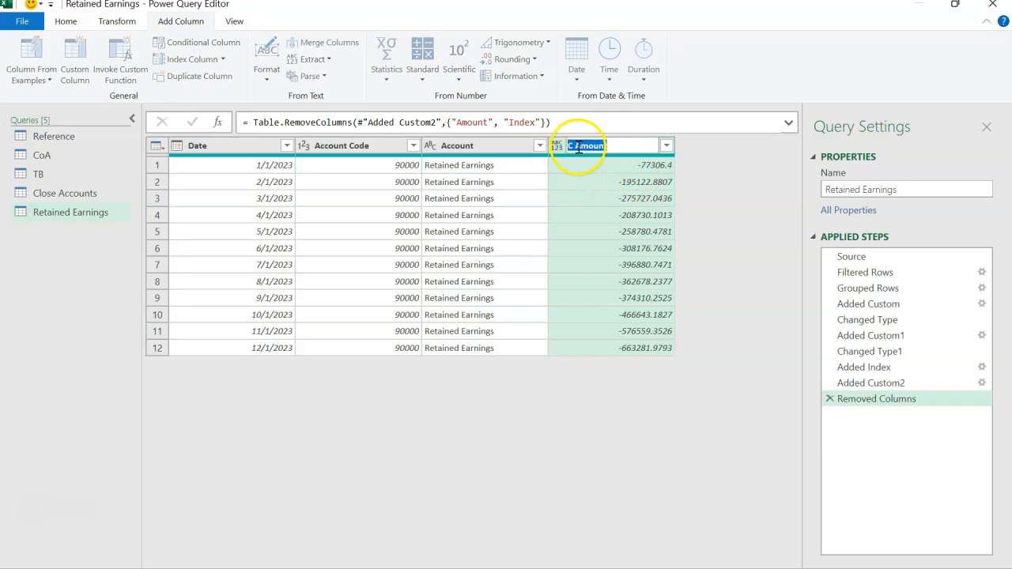
left_click(577, 146)
key("BackSpace")
key("BackSpace")
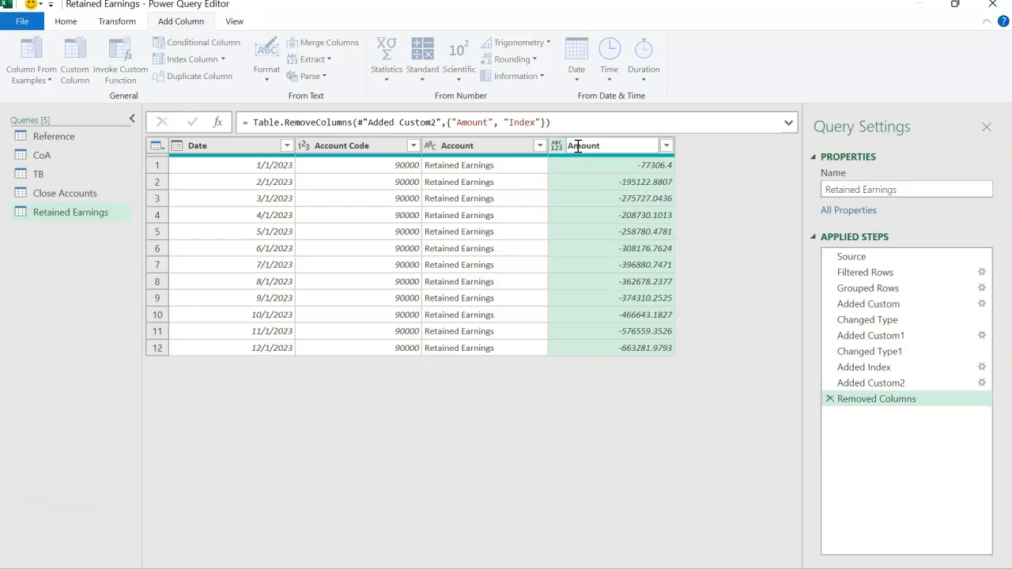
key("Return")
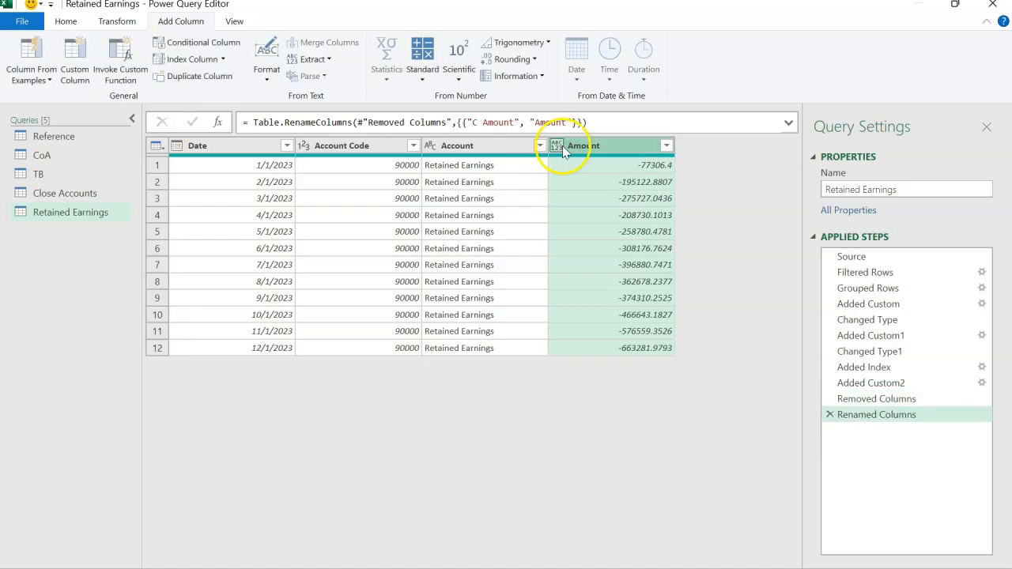
left_click(556, 146)
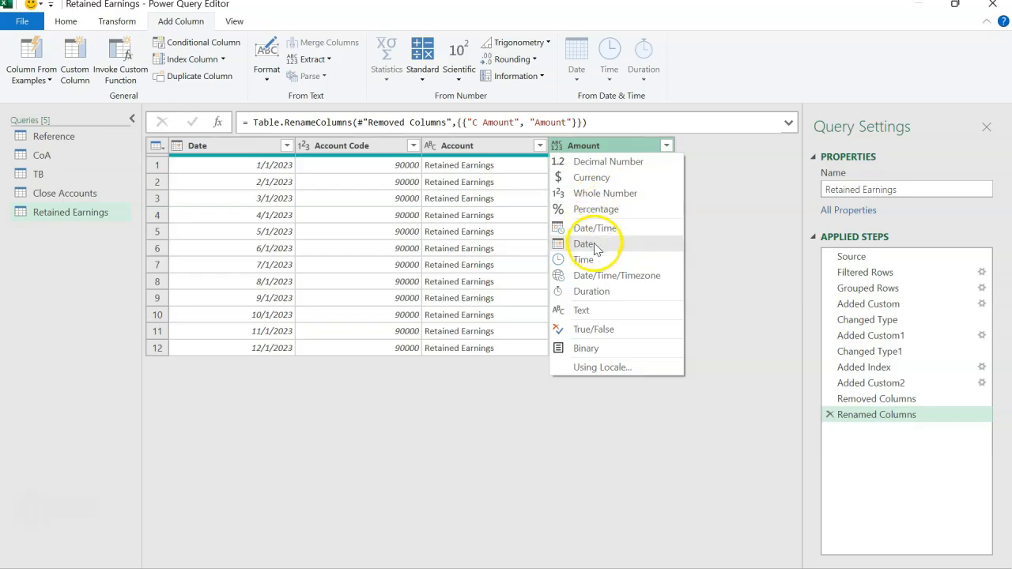
left_click(647, 161)
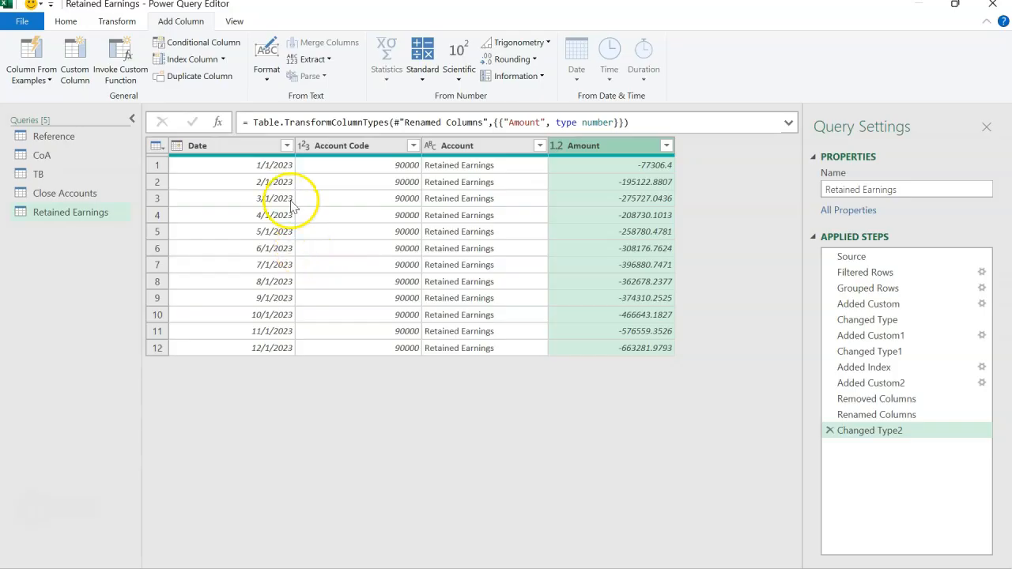
Review the Date, Account Code, Account and Amount columns of Retained Earnings and compare them with the Close Accounts query
left_click(244, 145)
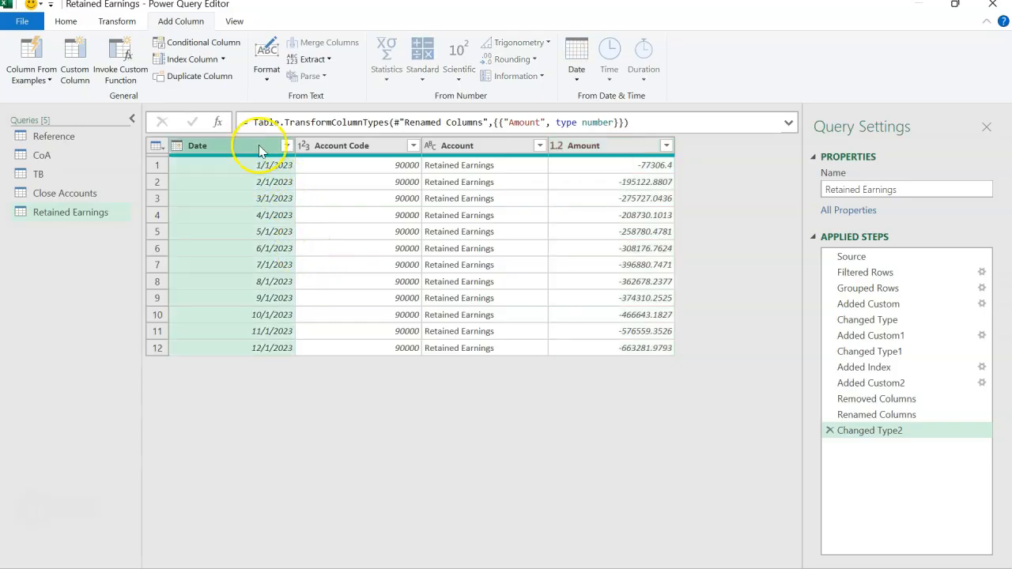
left_click(329, 148)
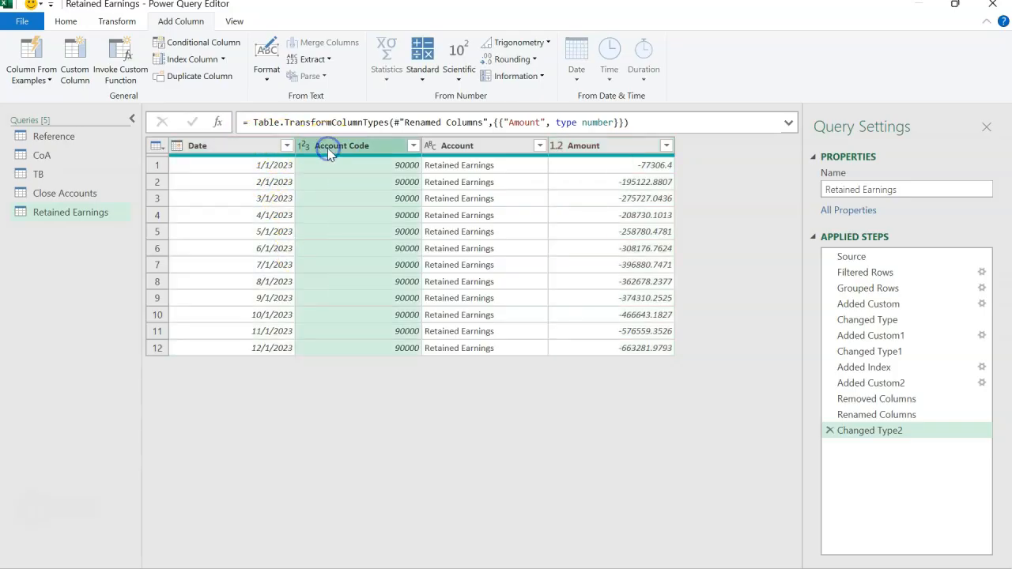
left_click(457, 147)
left_click(605, 147)
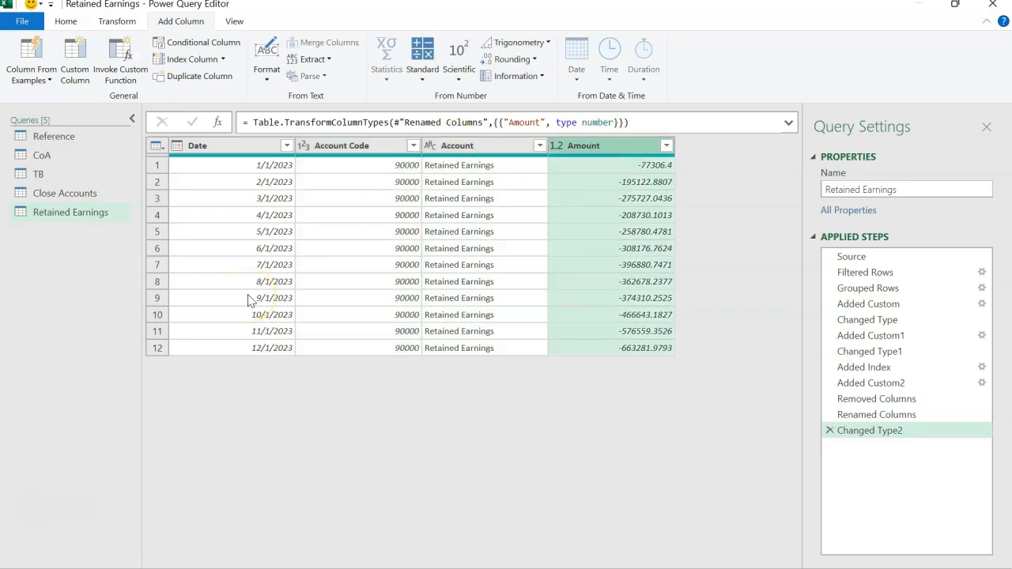
left_click(53, 198)
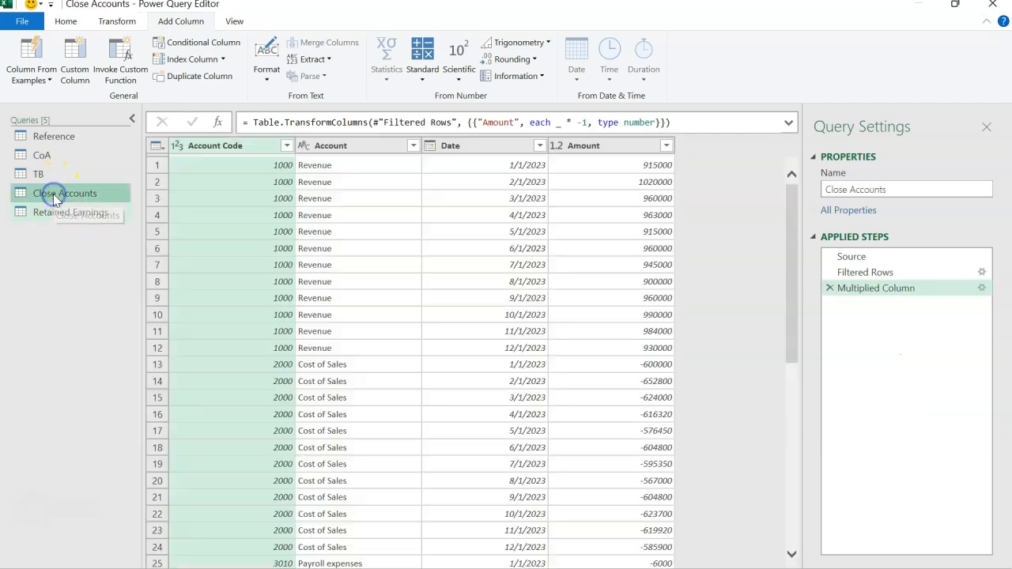
left_click(53, 212)
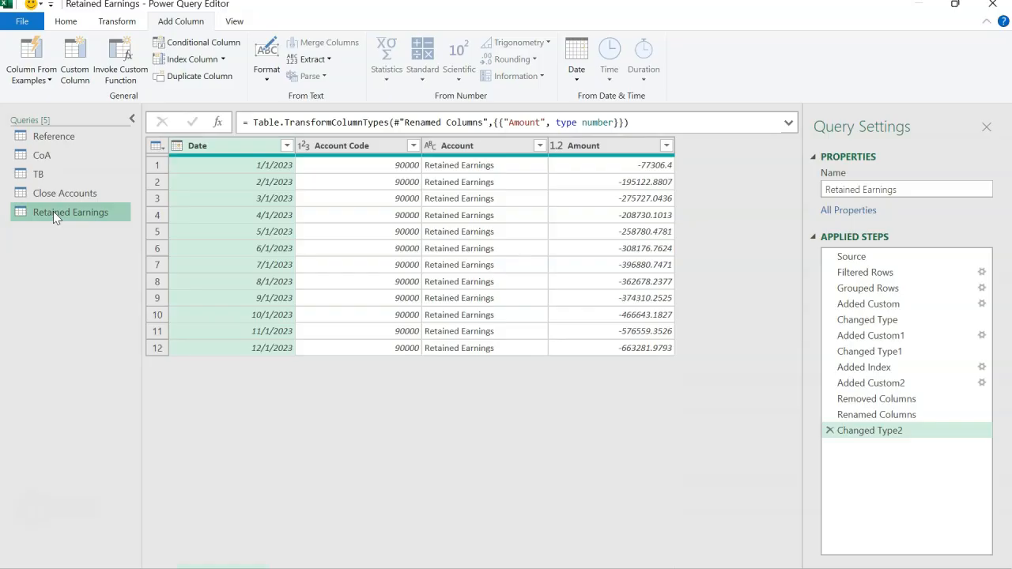
Start an Append Queries operation within the TB query and set it to combine three or more tables
left_click(53, 176)
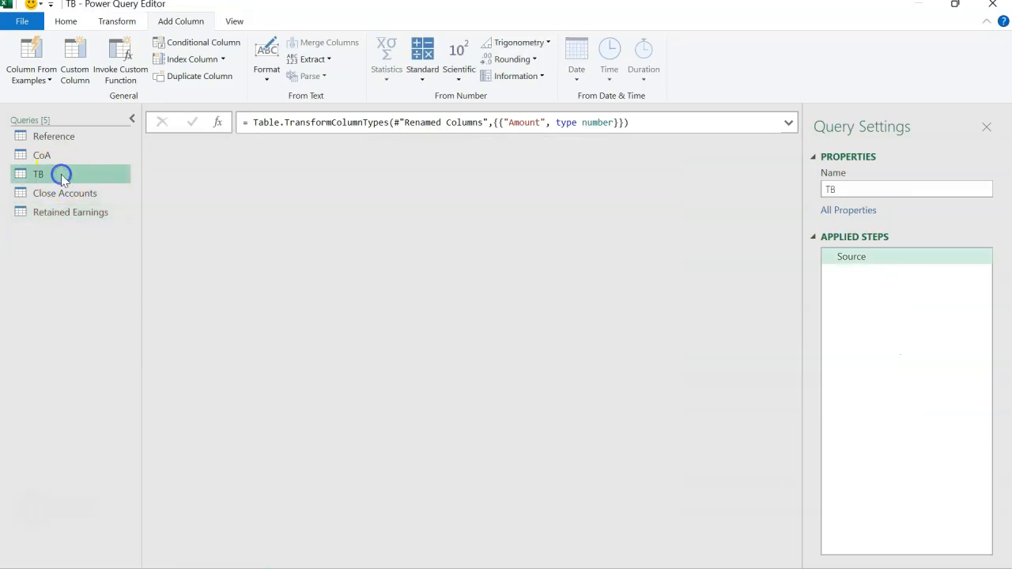
left_click(53, 177)
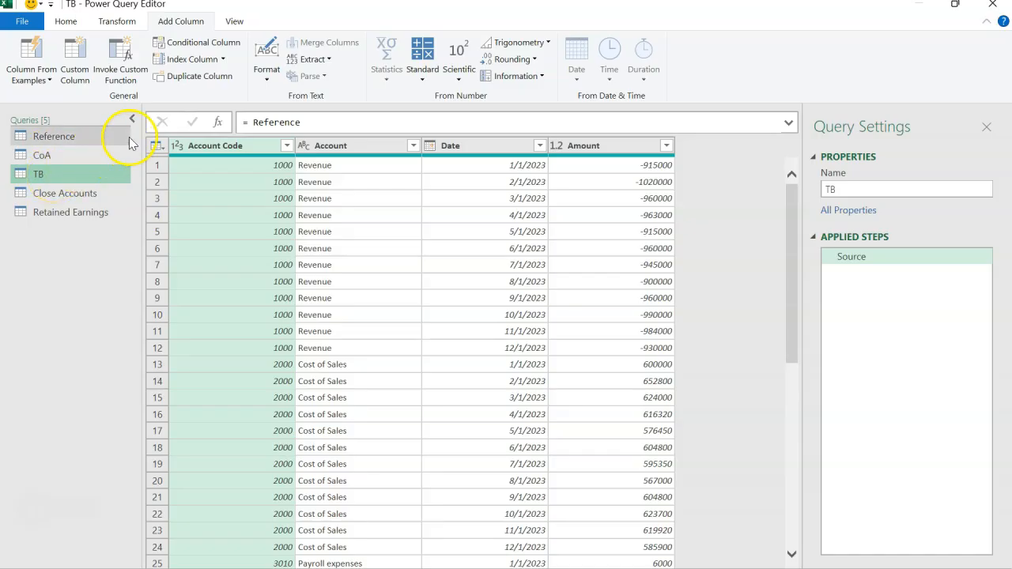
left_click(79, 21)
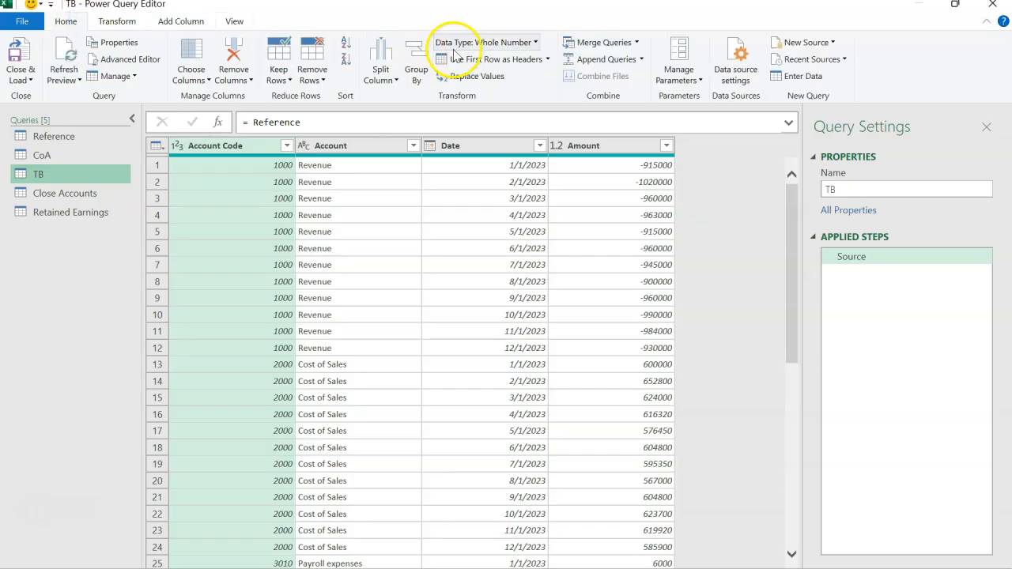
left_click(642, 61)
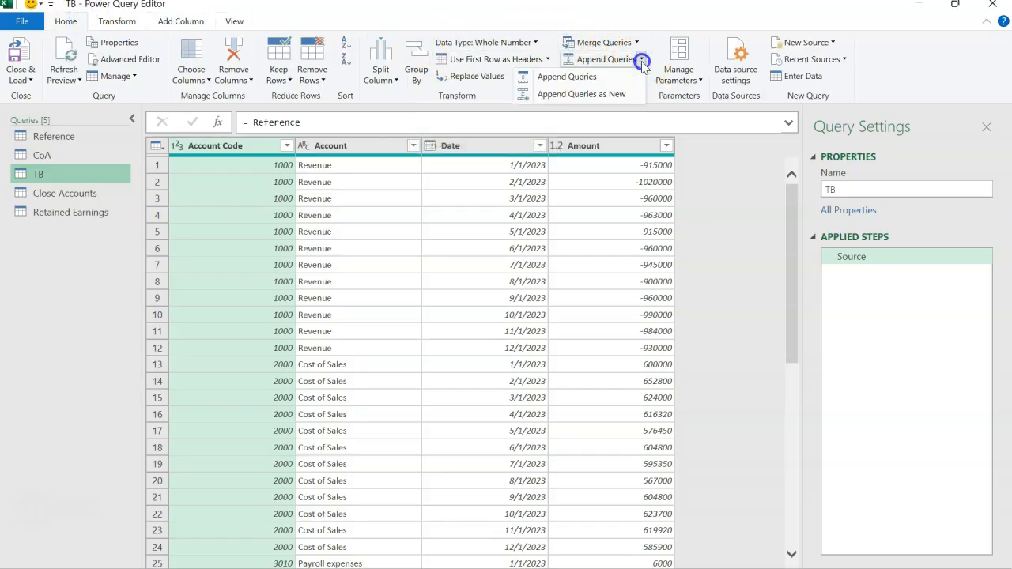
left_click(598, 79)
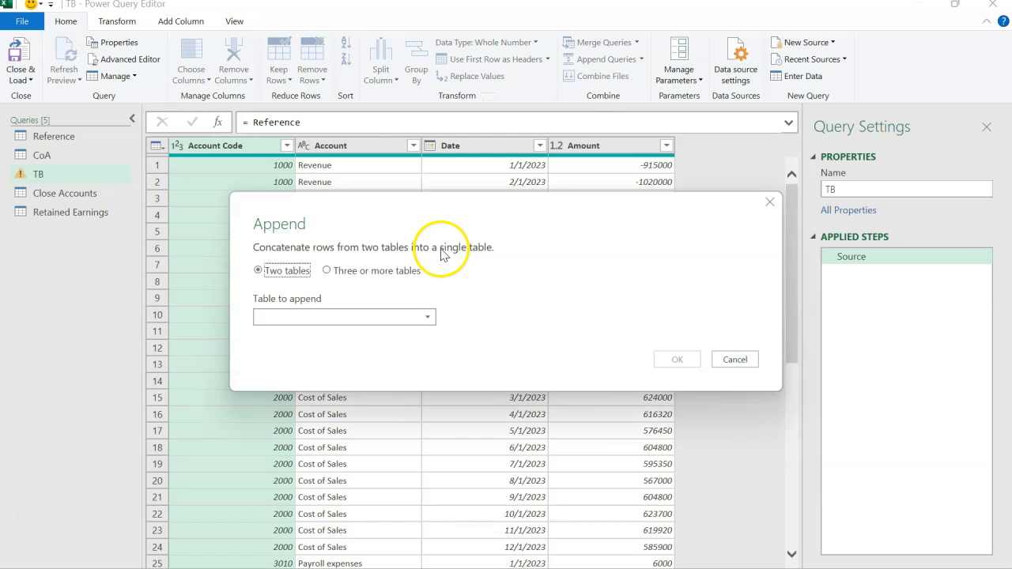
left_click(369, 271)
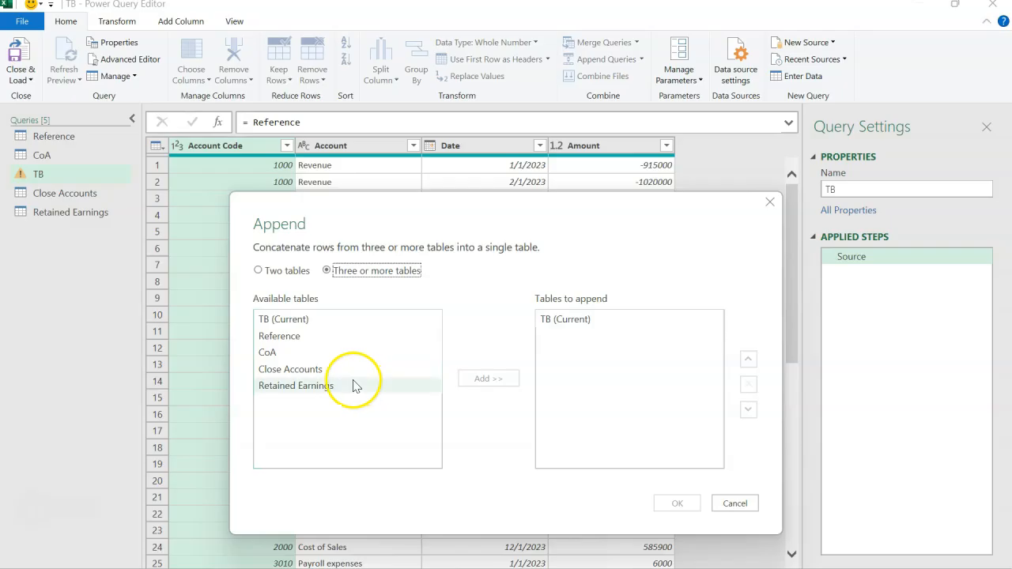
Add Close Accounts and Retained Earnings to the tables to append and apply the append to TB
left_click(343, 373)
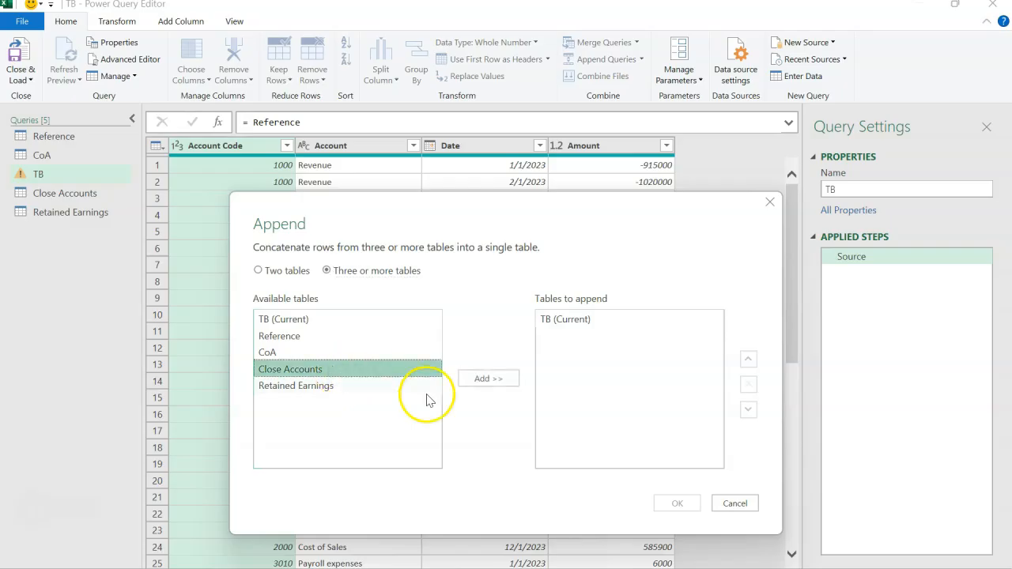
left_click(477, 385)
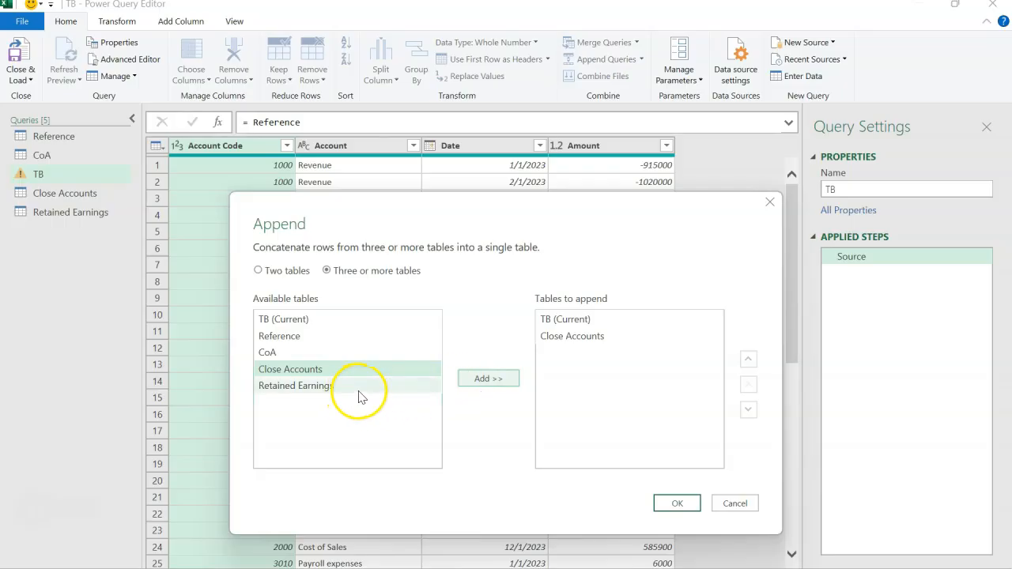
left_click(359, 391)
left_click(468, 382)
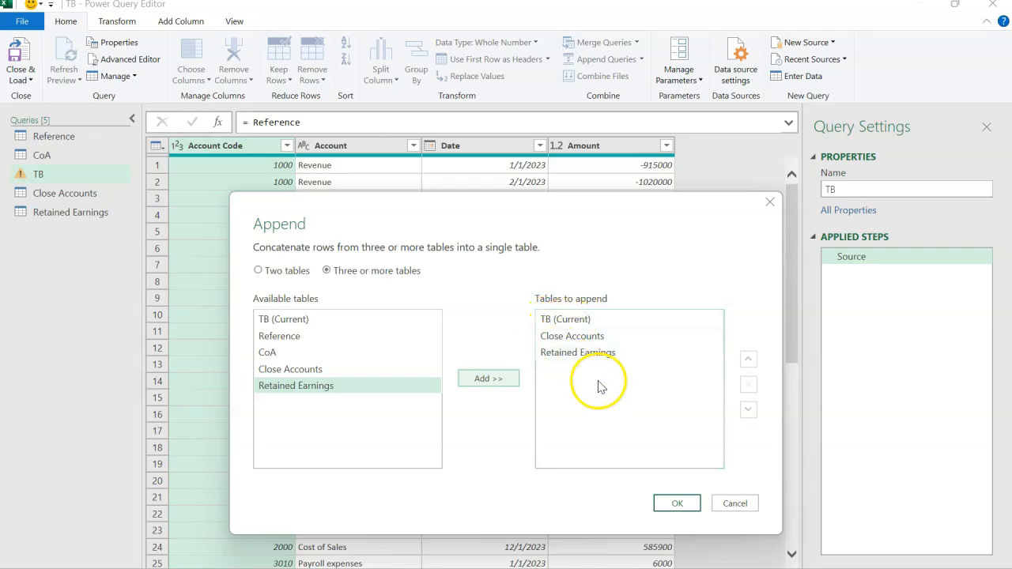
left_click(673, 503)
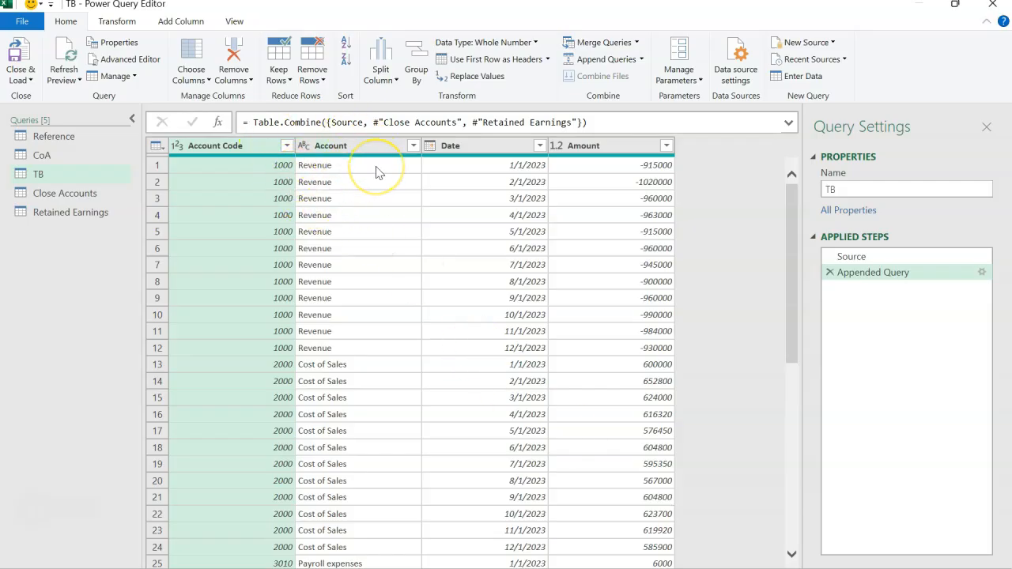
Look through the appended rows of the TB query and select its Date column
scroll(394, 290, "down", 5)
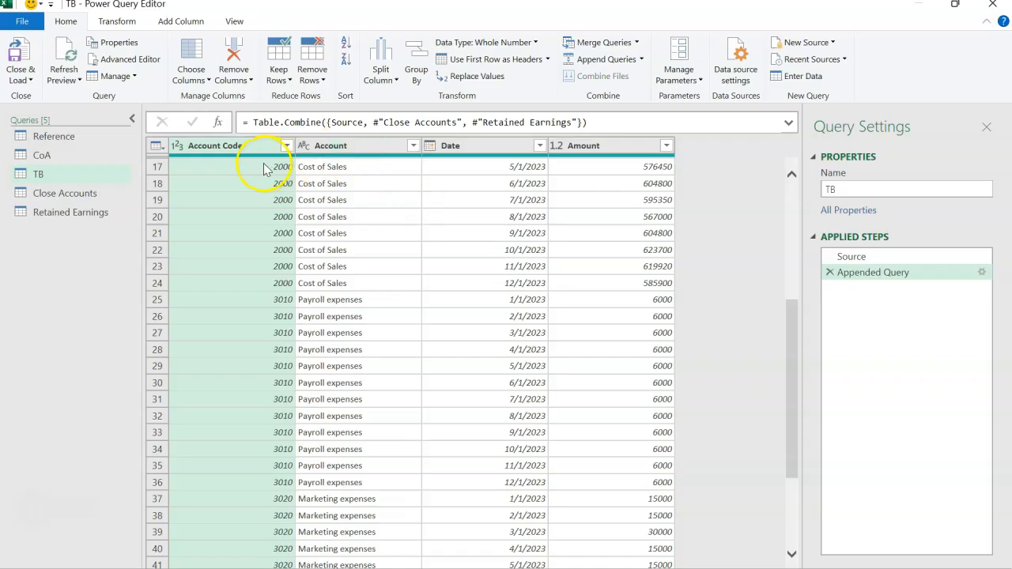
left_click_drag(69, 183, 68, 184)
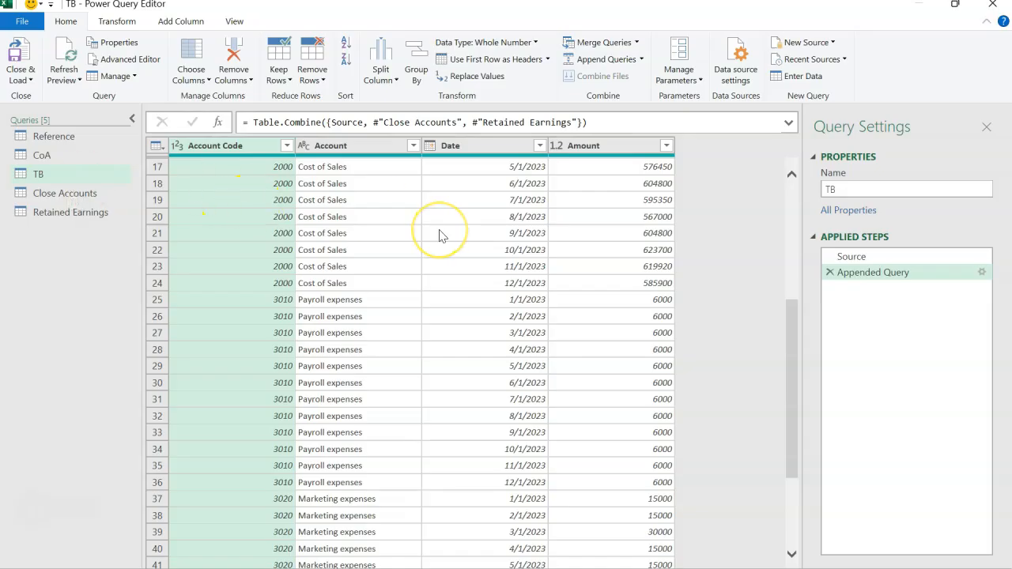
scroll(441, 234, "up", 5)
left_click(501, 151)
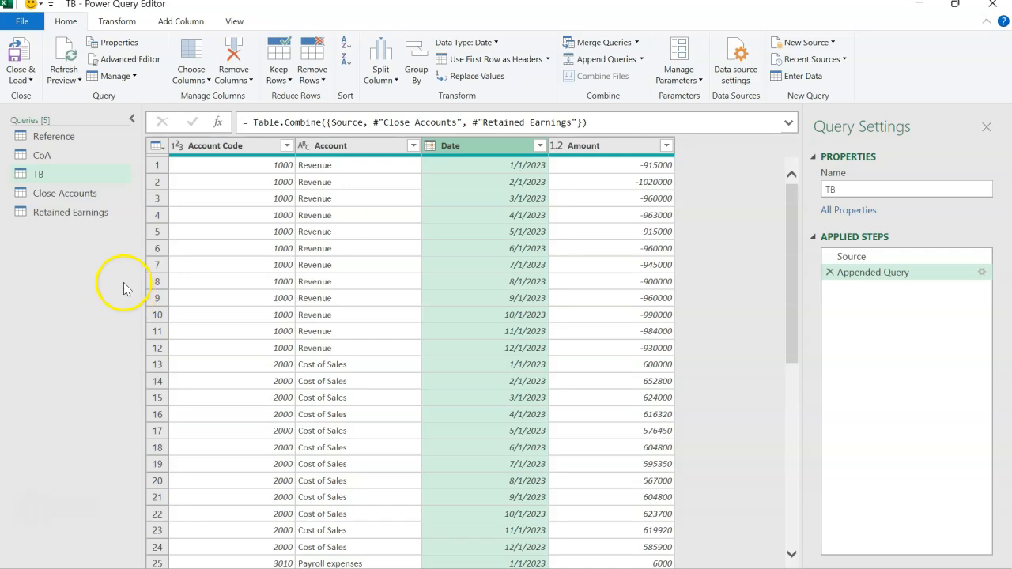
Create a new blank query alongside the existing queries
right_click(57, 239)
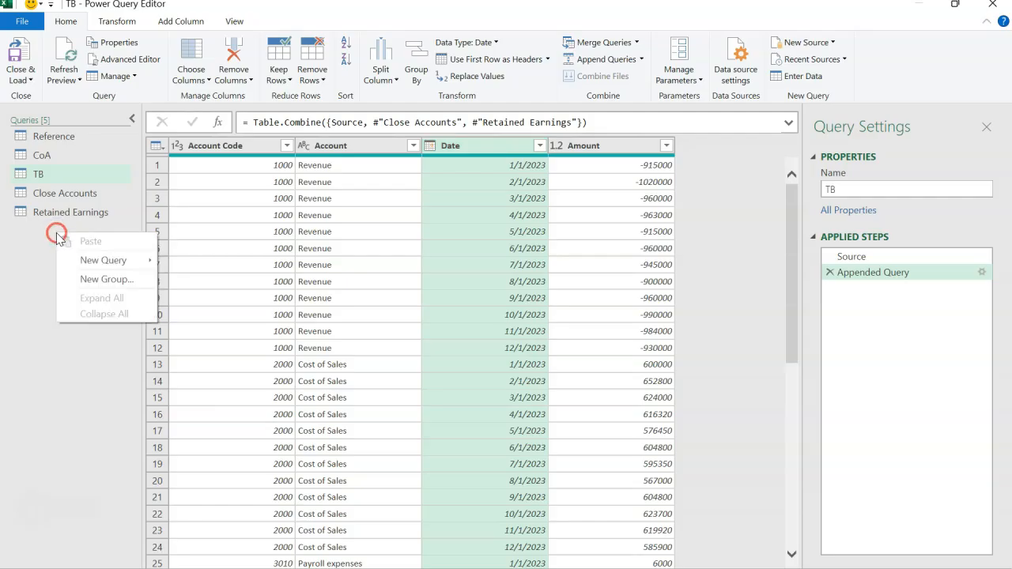
mouse_move(81, 266)
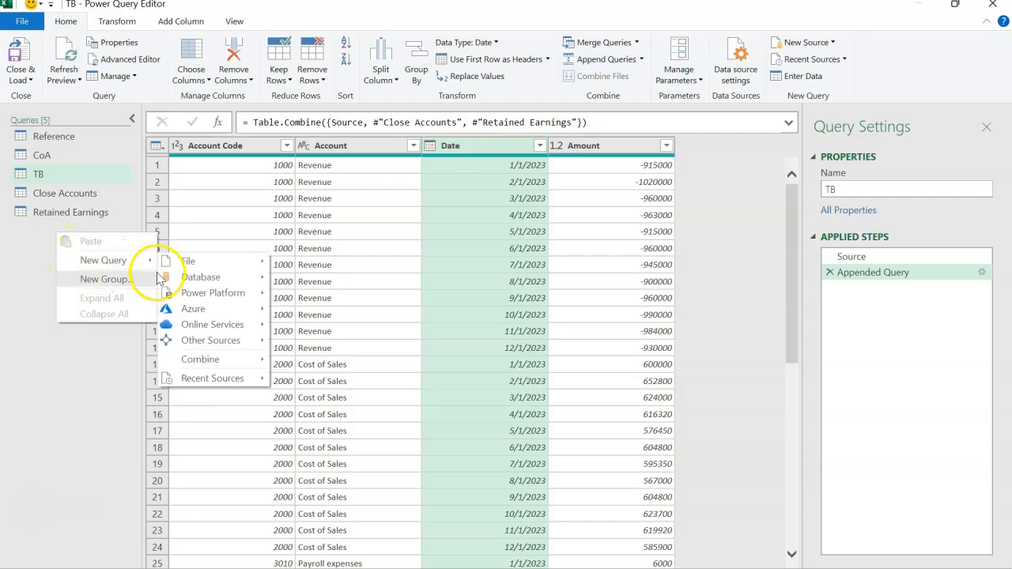
mouse_move(222, 343)
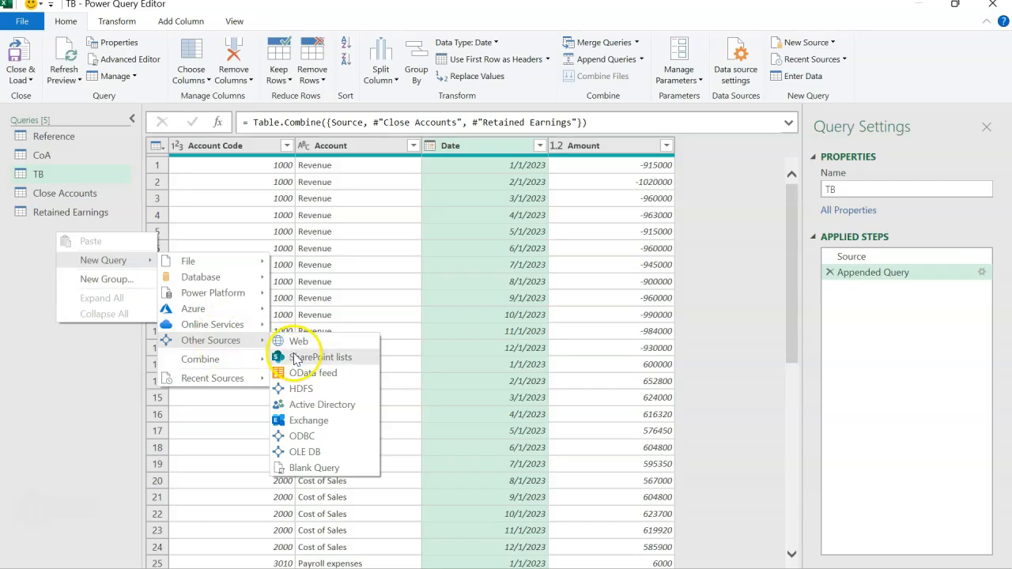
left_click(311, 468)
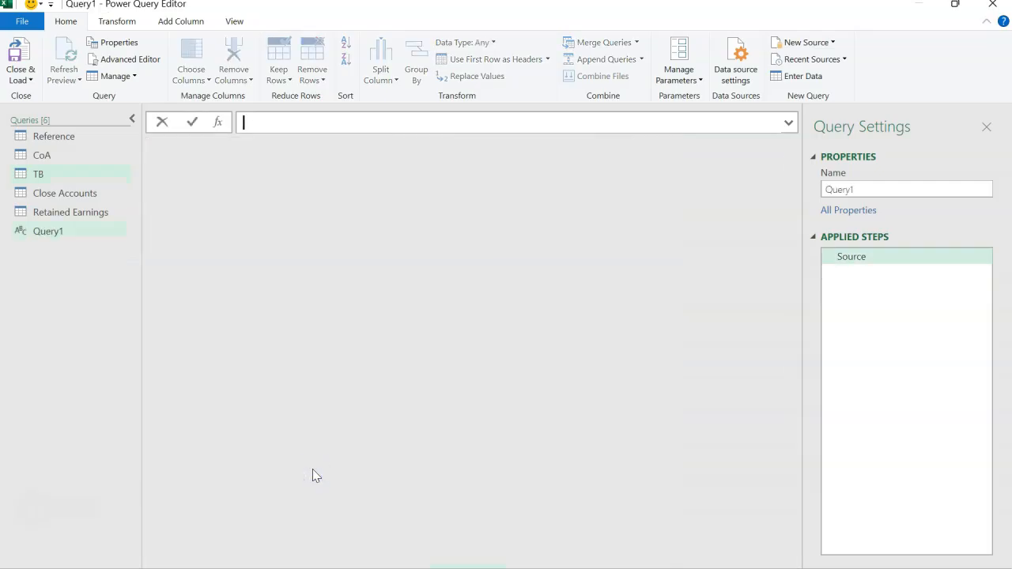
Enter the formula =Number.From(List.Min(TB[Date])) as the source of the new blank query
type("=Num")
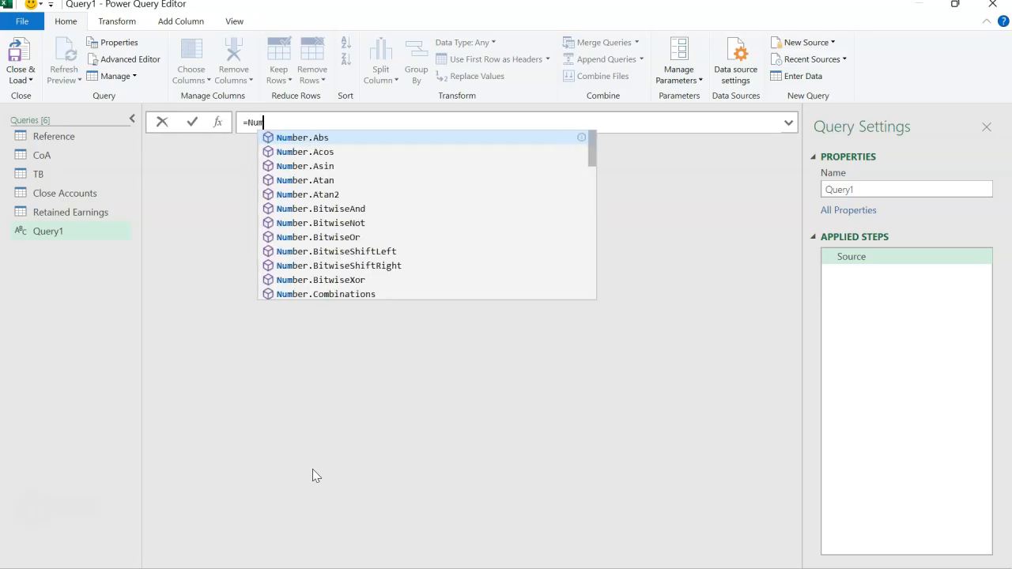
type("ber.Fr")
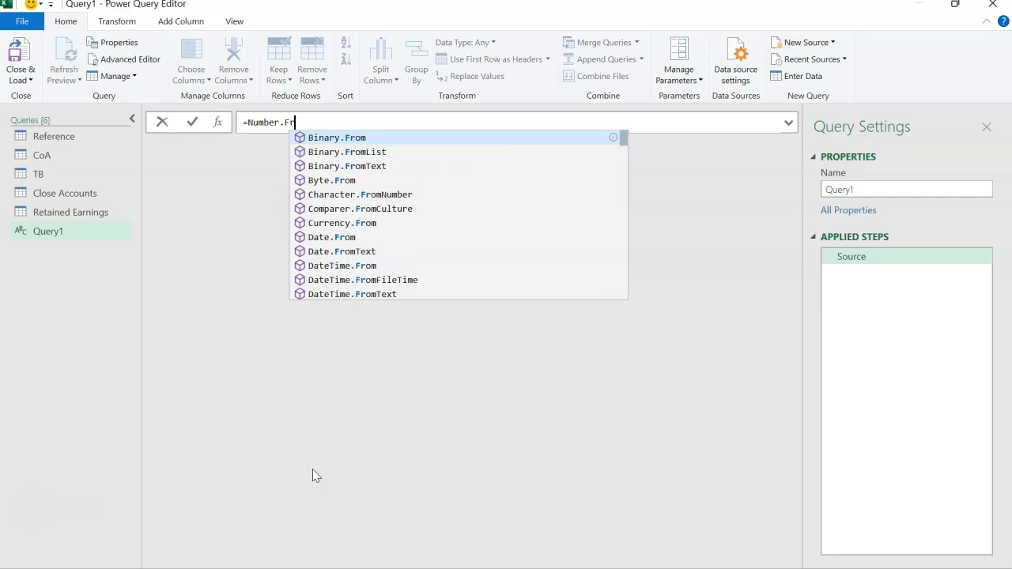
type("om(")
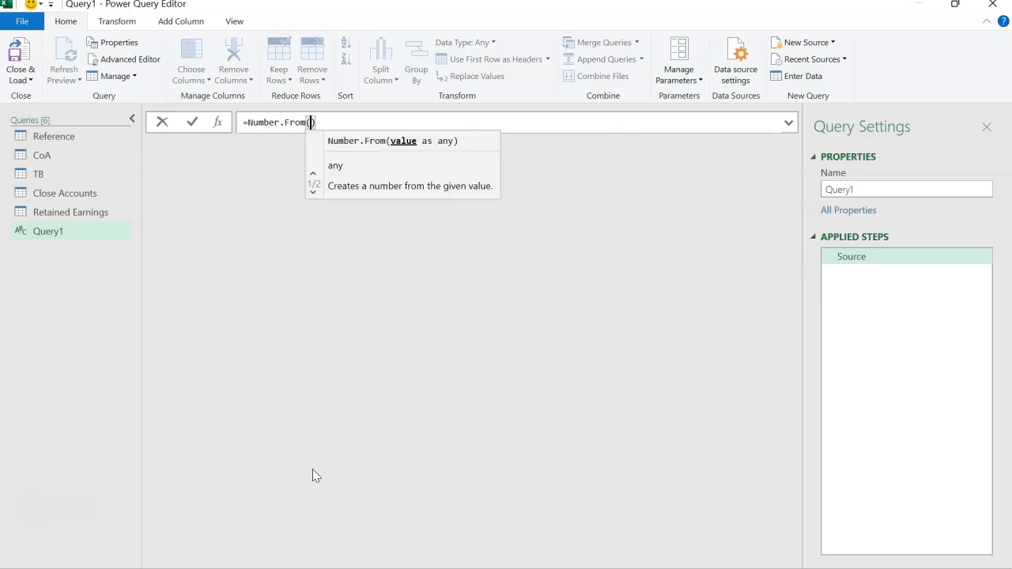
key("Delete")
type("List")
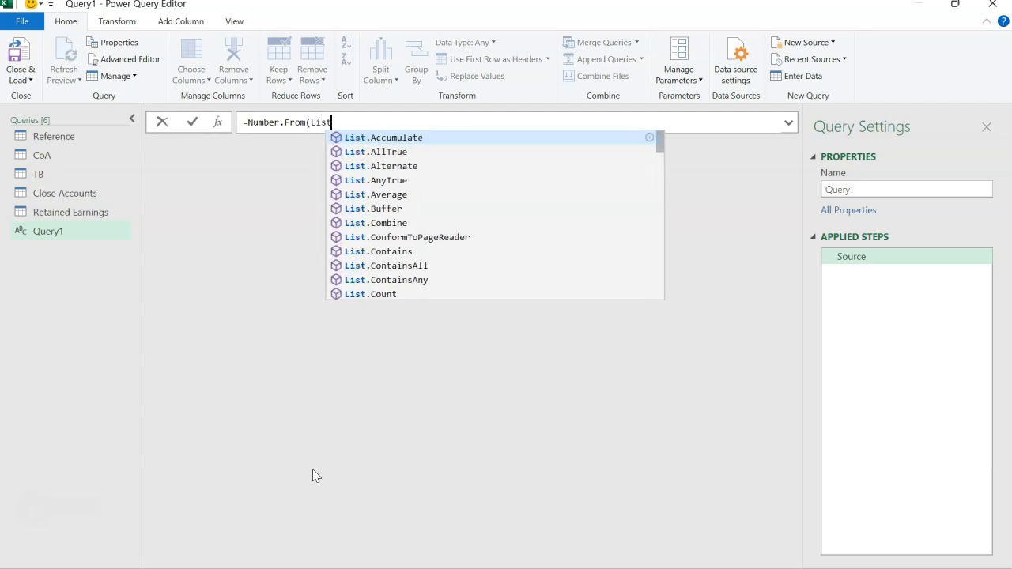
type(".Min(")
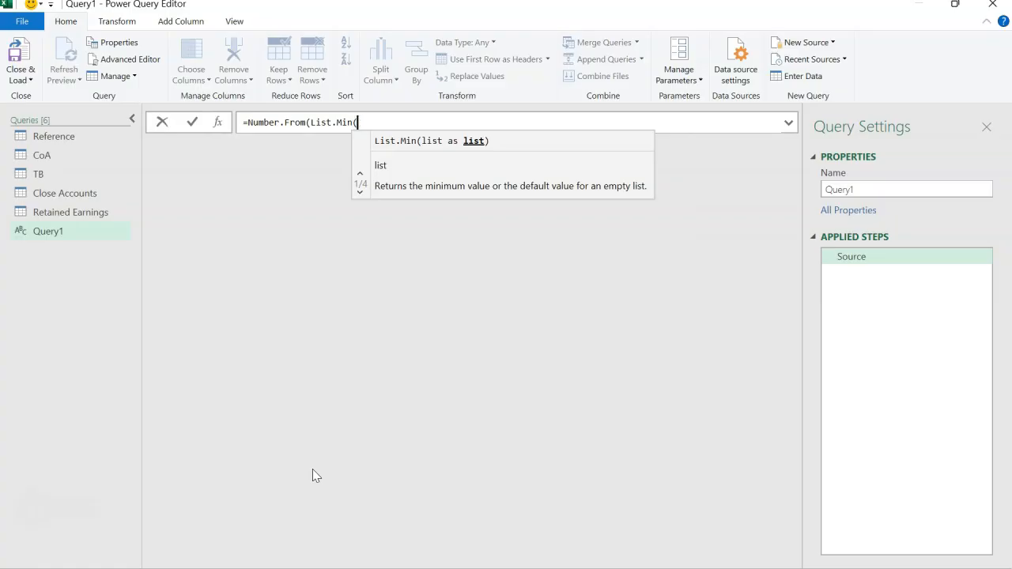
type("TB")
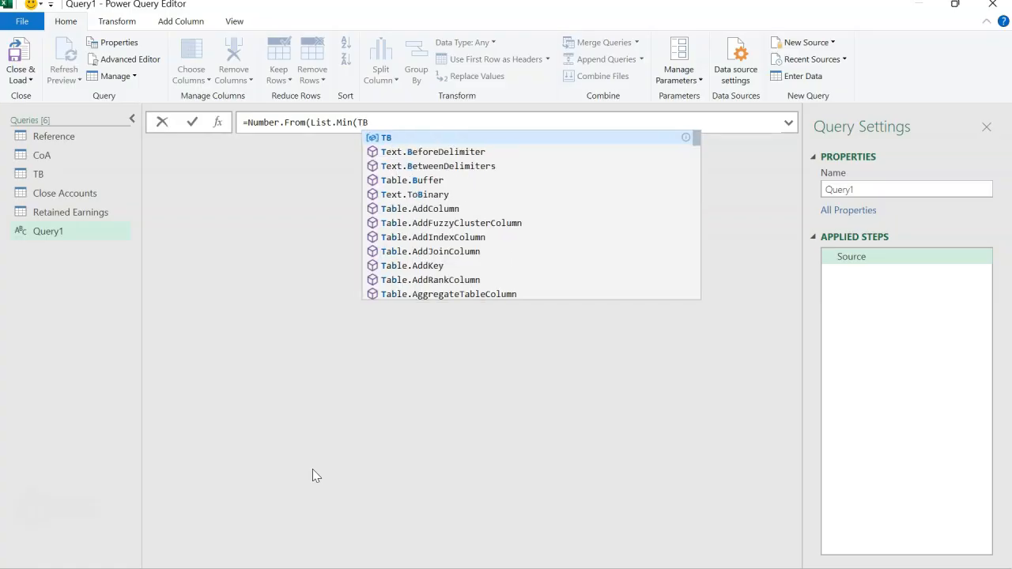
type("[")
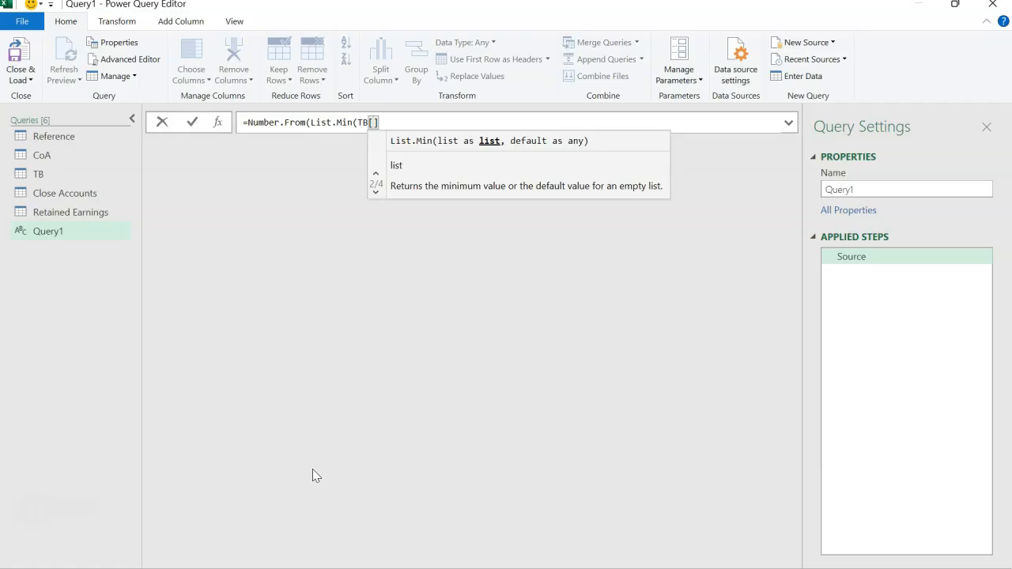
type("dATE")
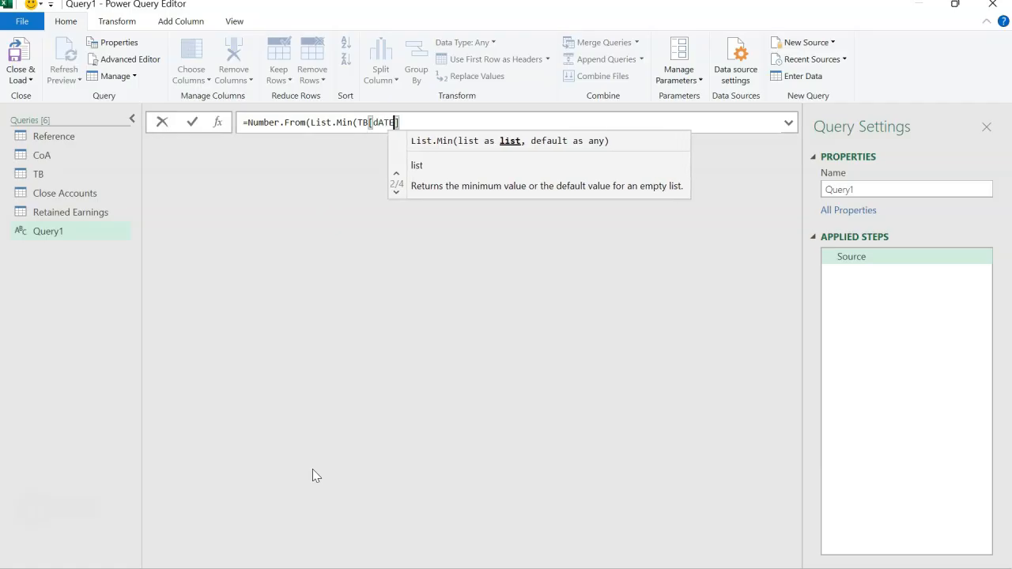
key("BackSpace")
key("BackSpace")
key("BackSpace")
type("Date")
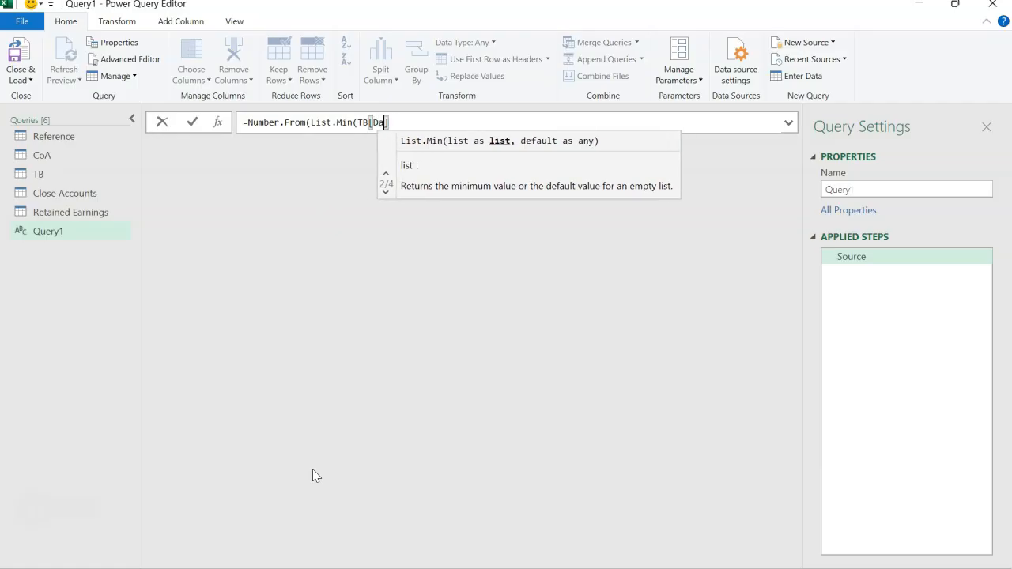
left_click(421, 124)
type(")")
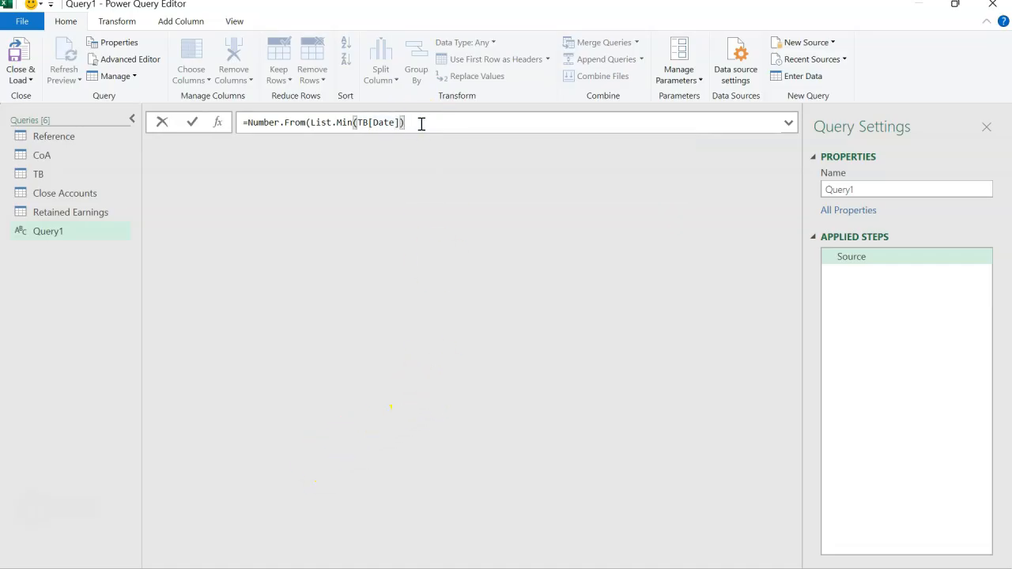
type(")")
Extend the formula into a range by appending .. and a copy of the expression that uses List.Max: Number.From(List.Max(TB[Date]))
left_click_drag(421, 124, 249, 122)
key("ctrl+c")
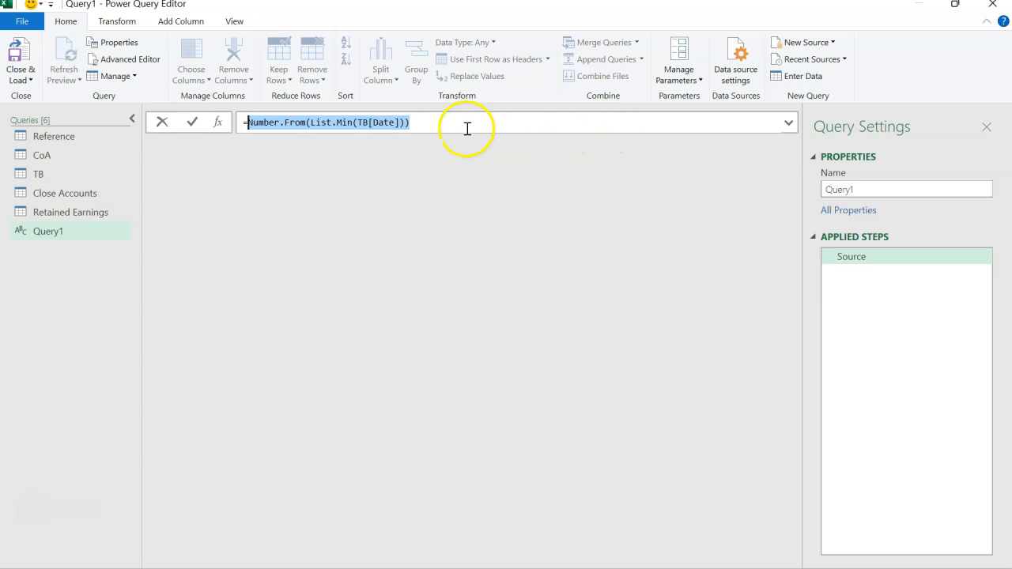
left_click(570, 122)
type("..")
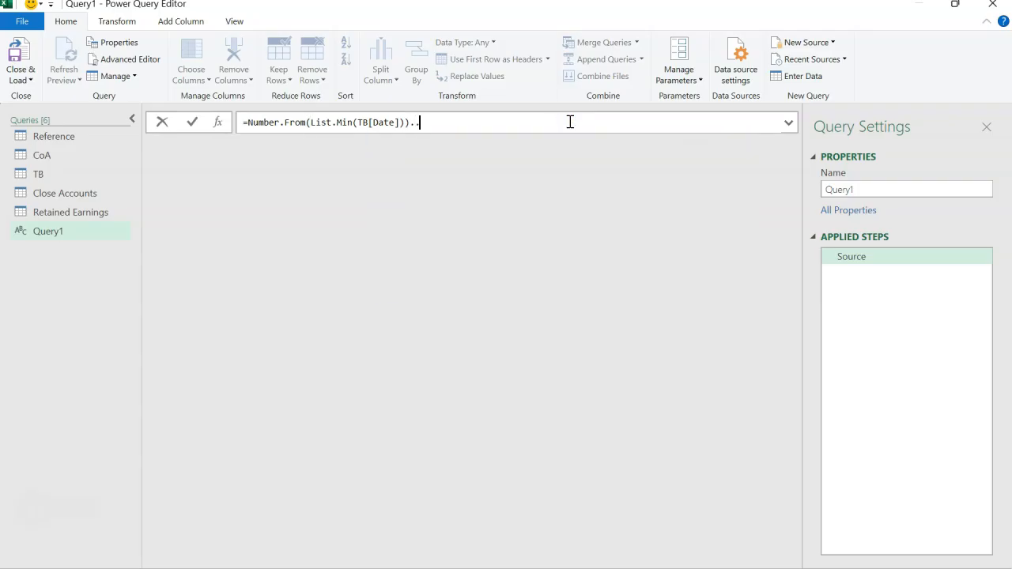
key("ctrl+v")
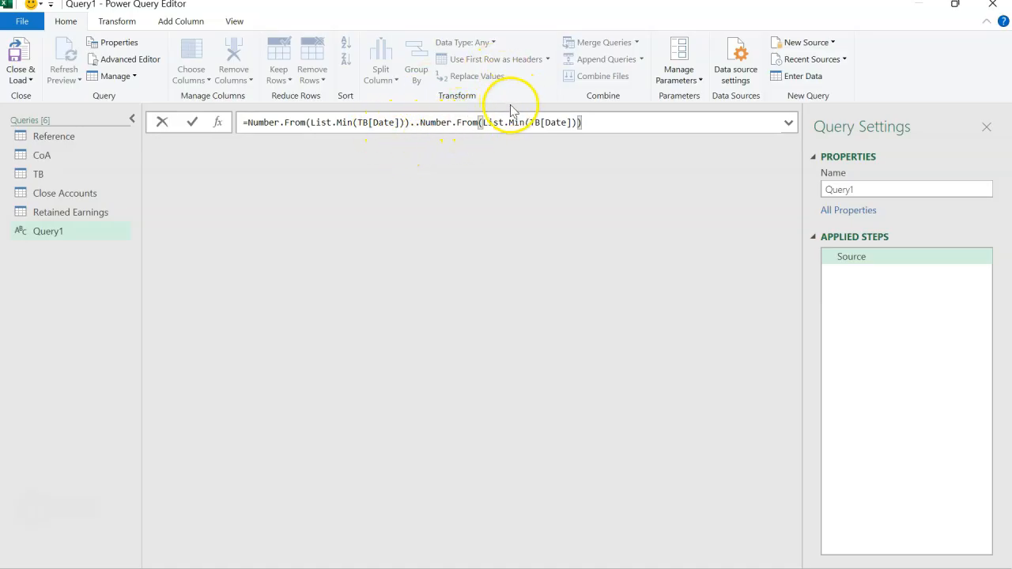
left_click(527, 124)
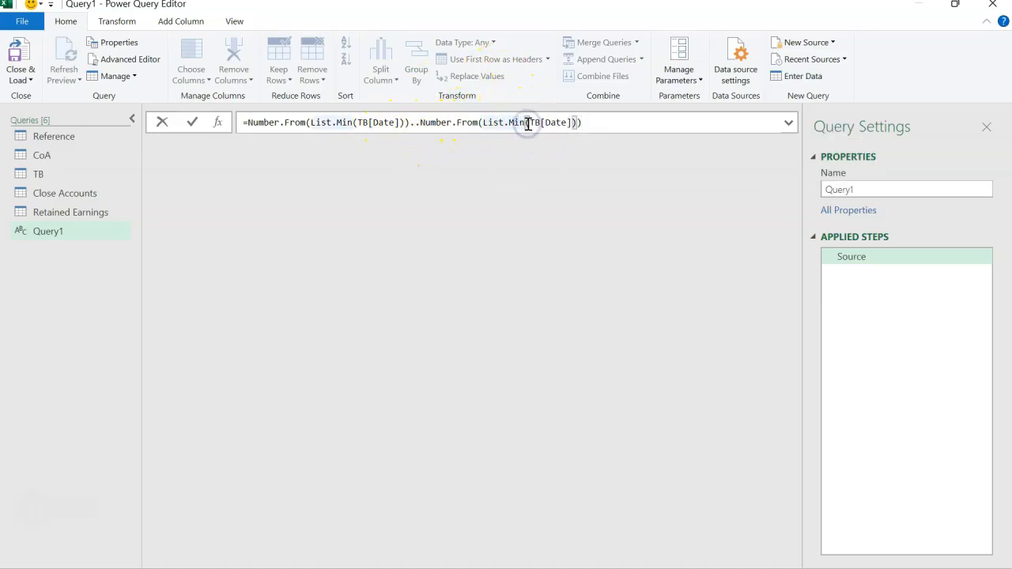
key("BackSpace")
key("BackSpace")
type("ax")
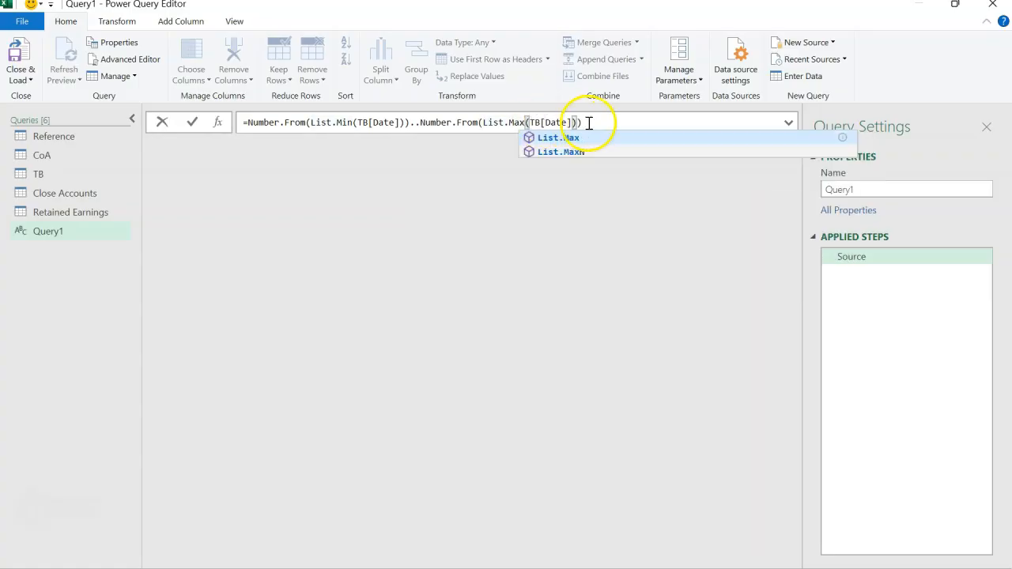
Add +30 to the end of the range, enclose the whole expression in curly braces and commit the formula
left_click(586, 123)
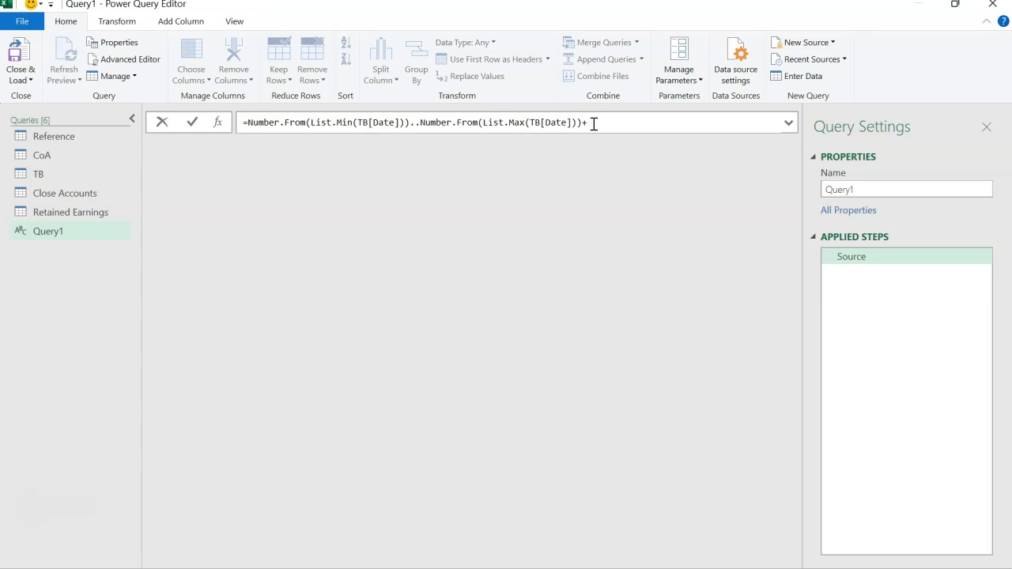
left_click(579, 120)
left_click(496, 169)
left_click(247, 124)
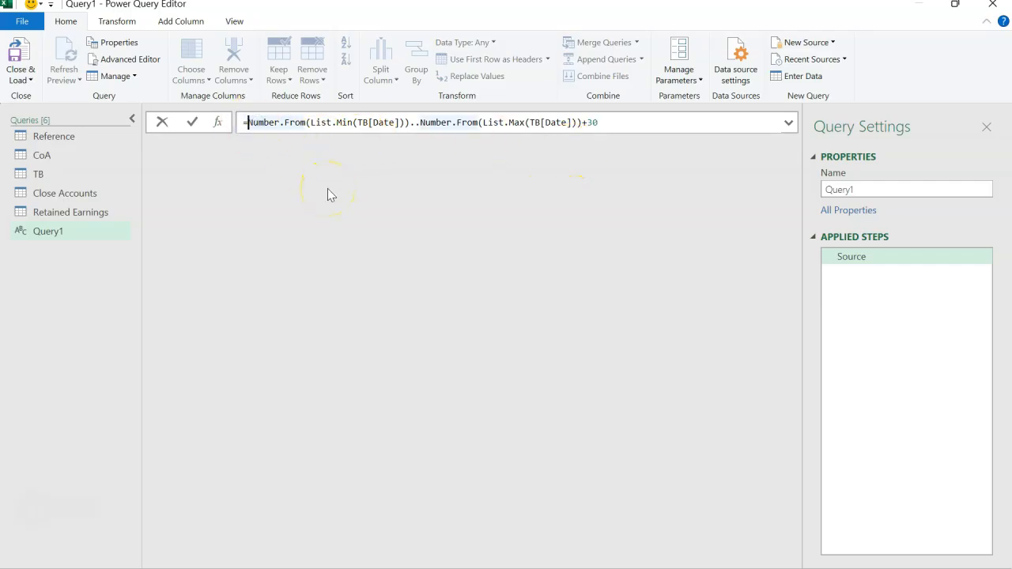
type("{")
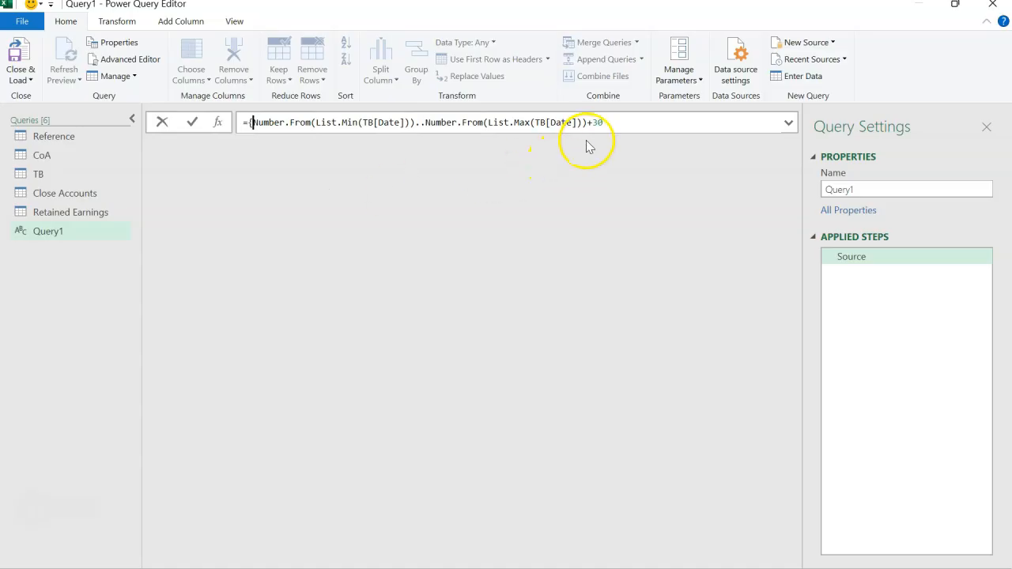
left_click(647, 119)
type("}")
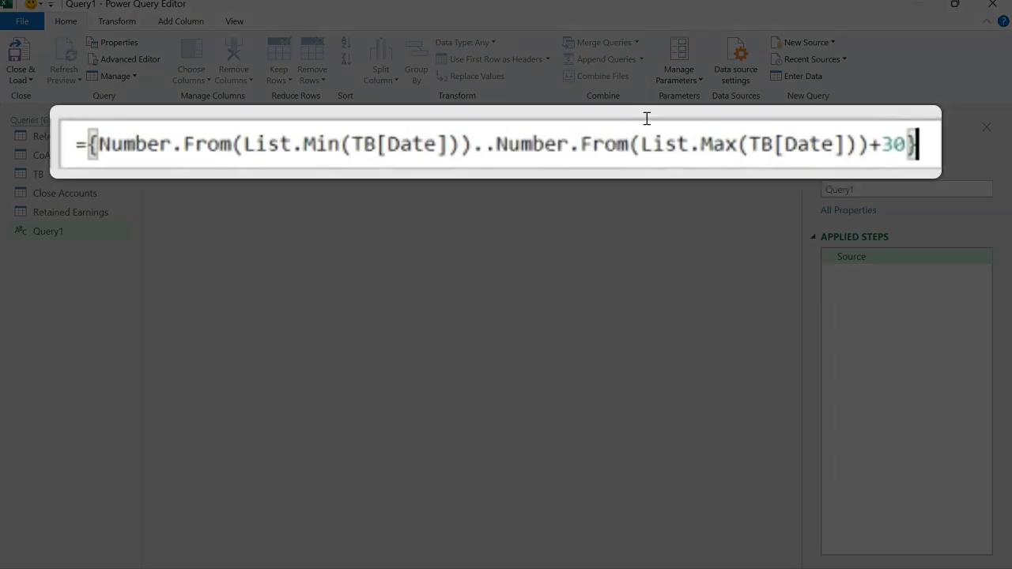
key("Return")
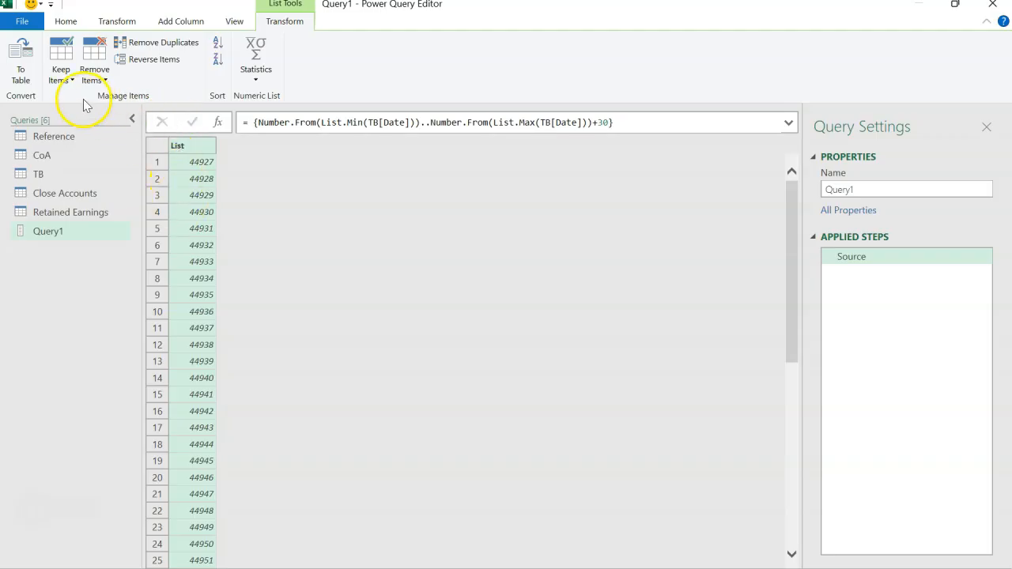
Convert the list to a table with no delimiter and set the data type of Column1 to Date
left_click(22, 77)
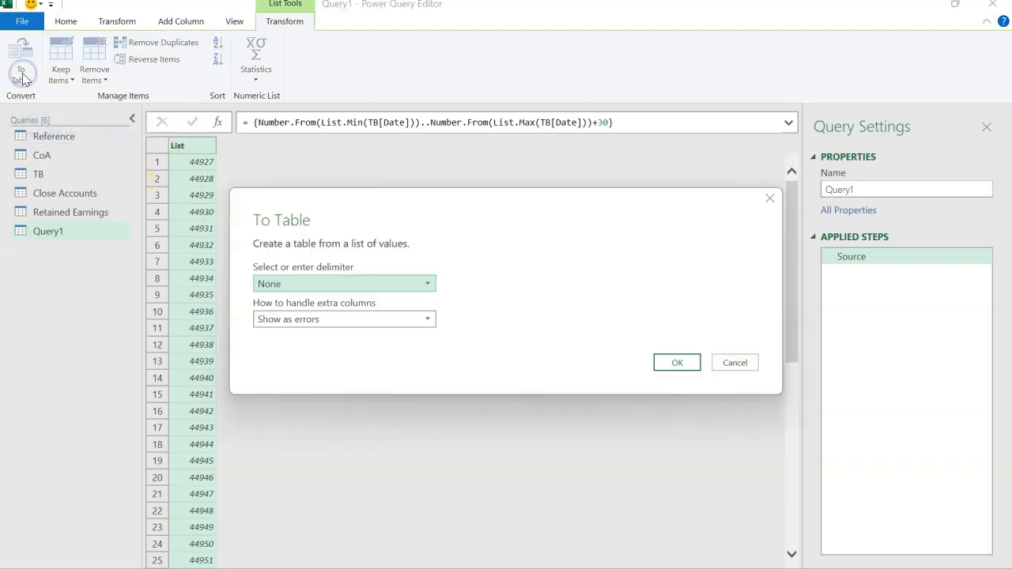
left_click(678, 362)
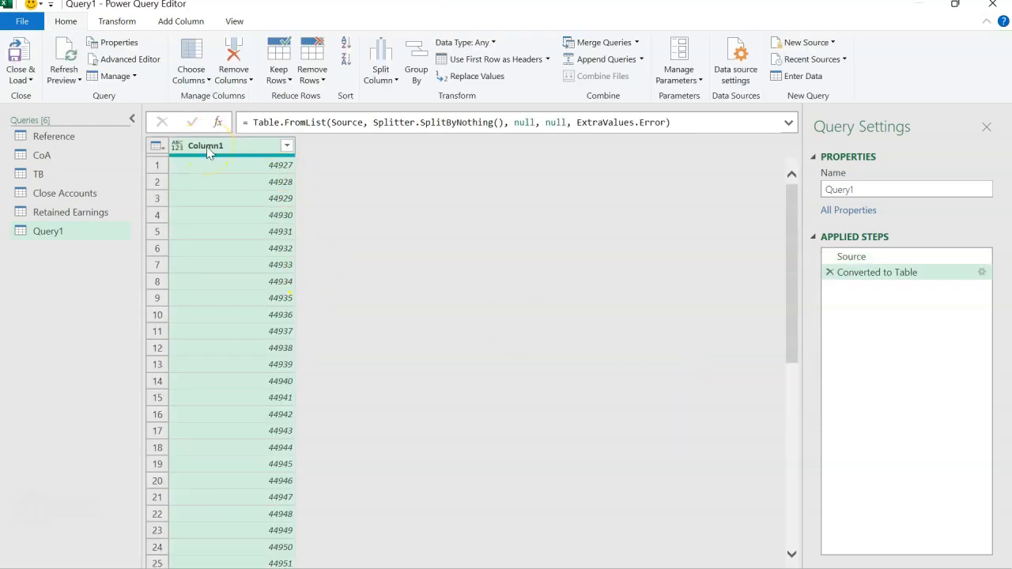
left_click(177, 146)
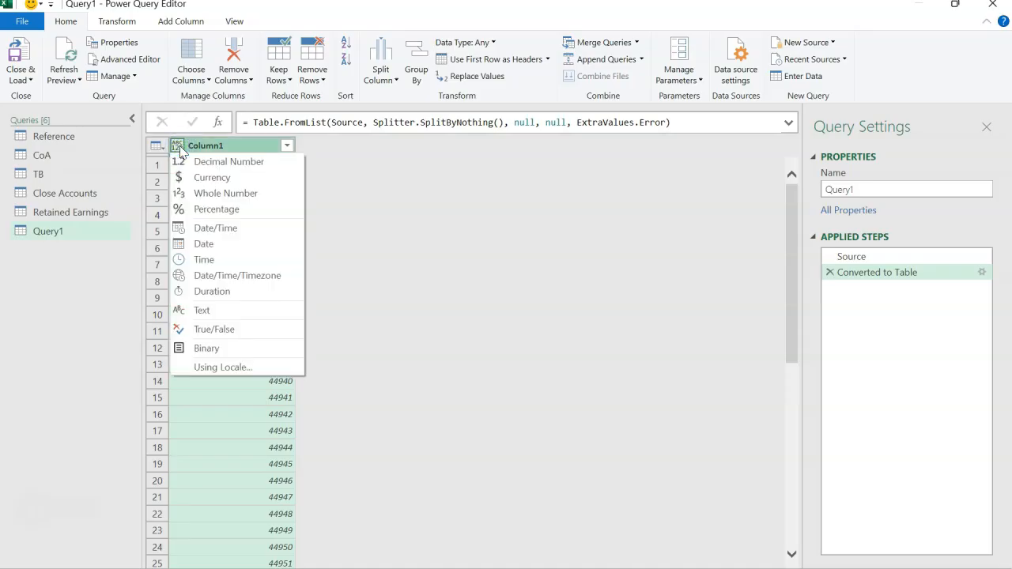
left_click(207, 243)
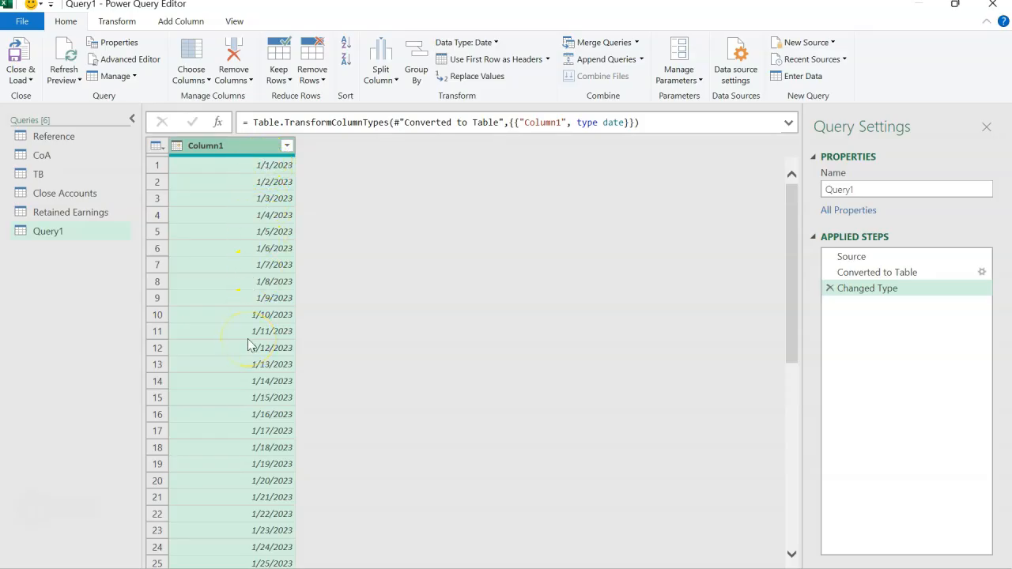
Rename Column1 as Date and name the query Calendar
double_click(257, 146)
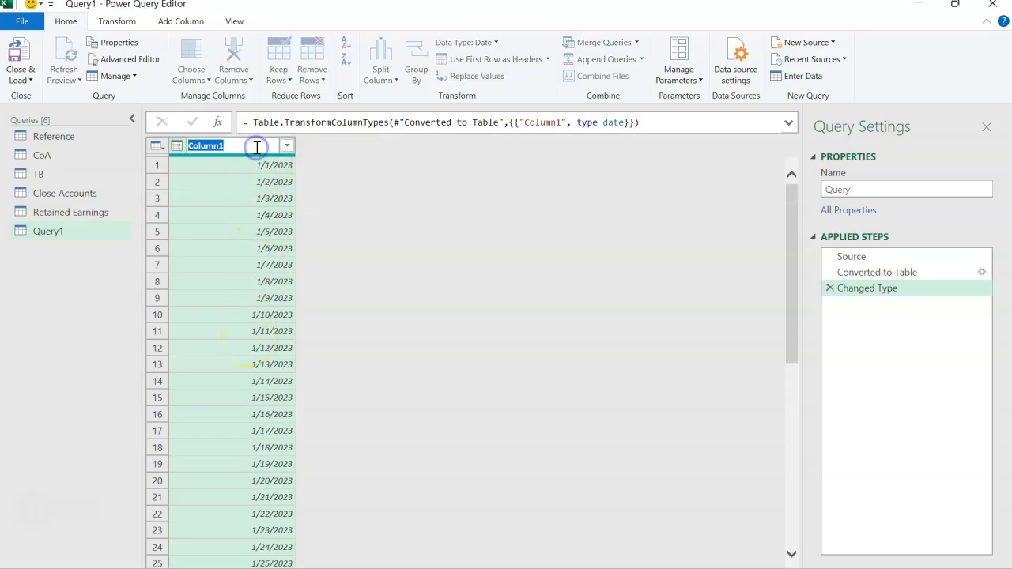
type("Date")
key("Return")
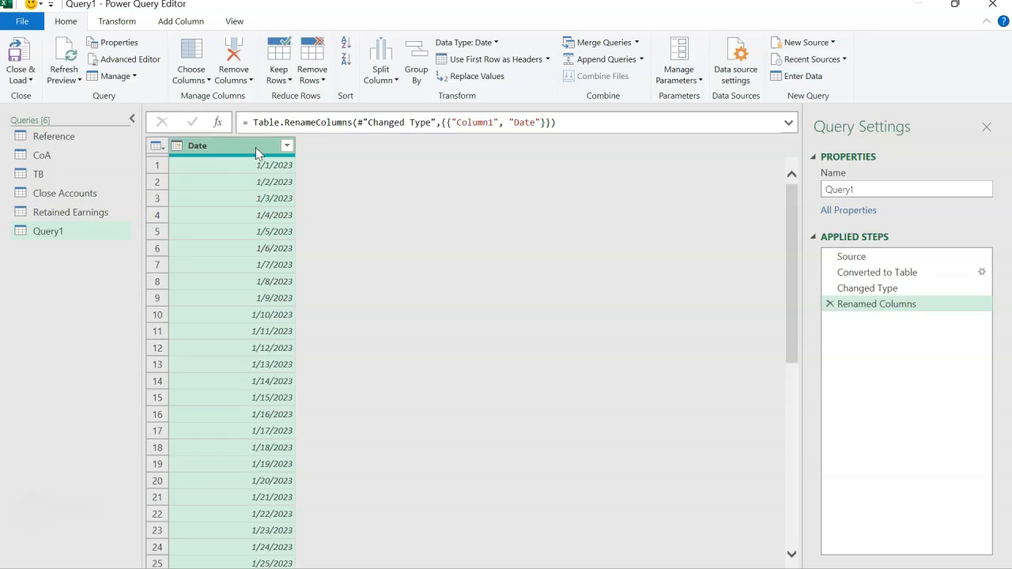
left_click_drag(870, 192, 795, 192)
type("Calendar")
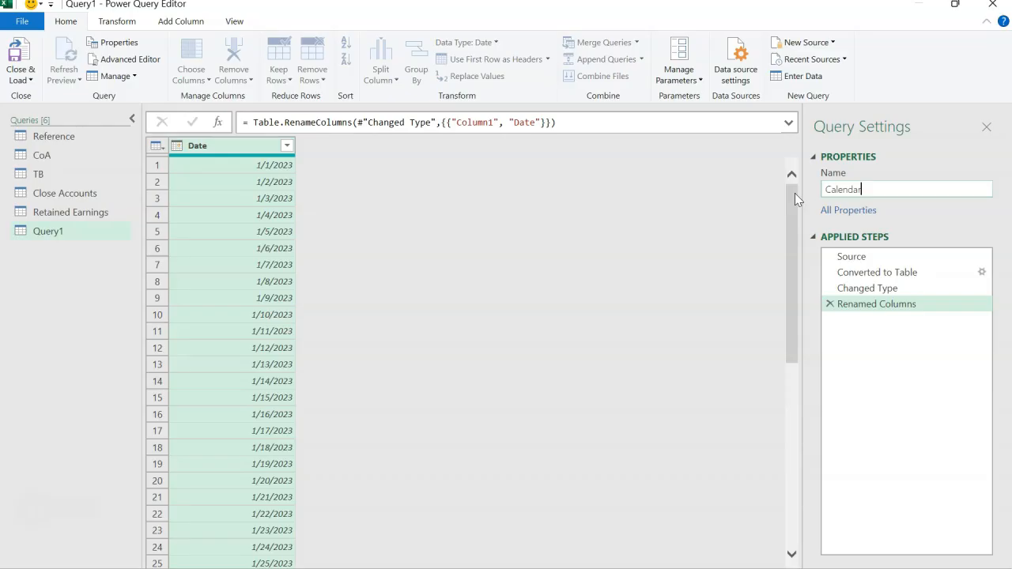
key("Return")
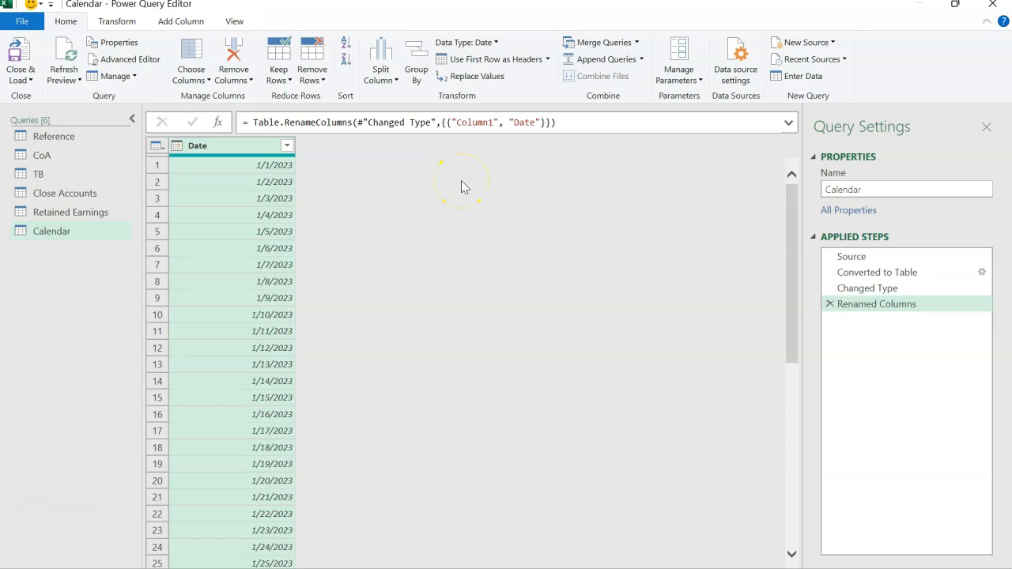
Add a month number column derived from the Date column and open its filter list of values
left_click(187, 22)
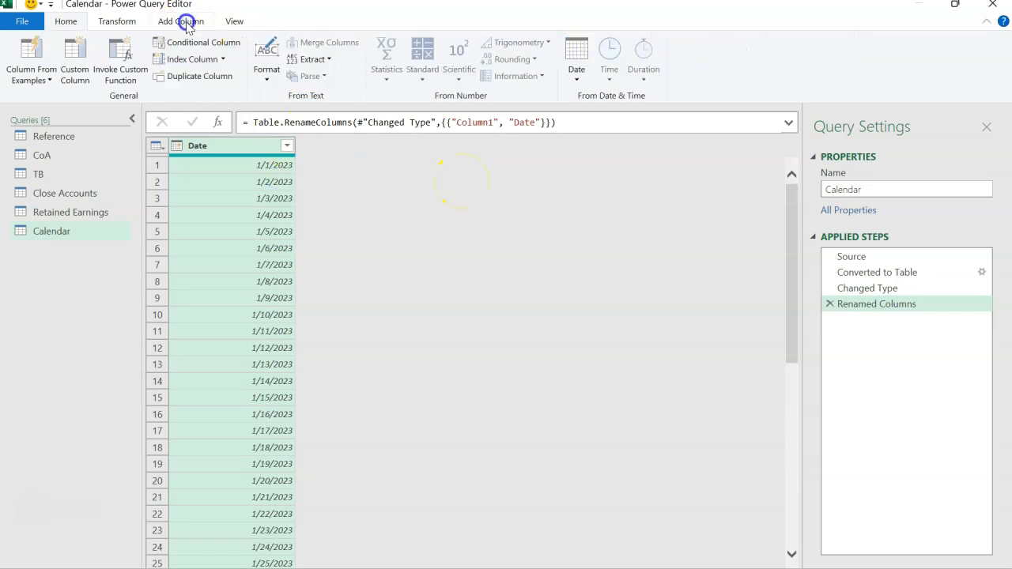
left_click(578, 77)
mouse_move(547, 174)
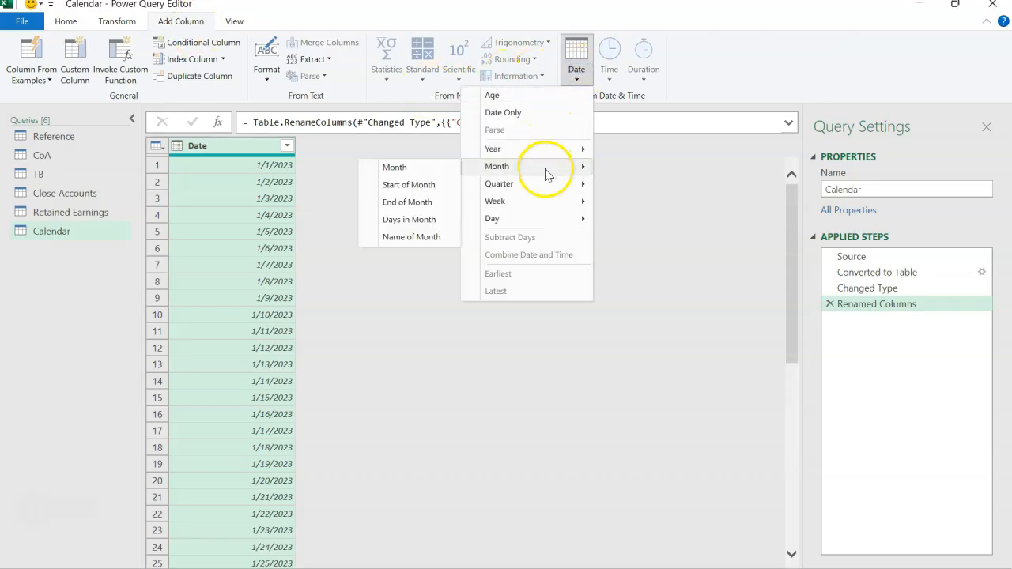
left_click(430, 169)
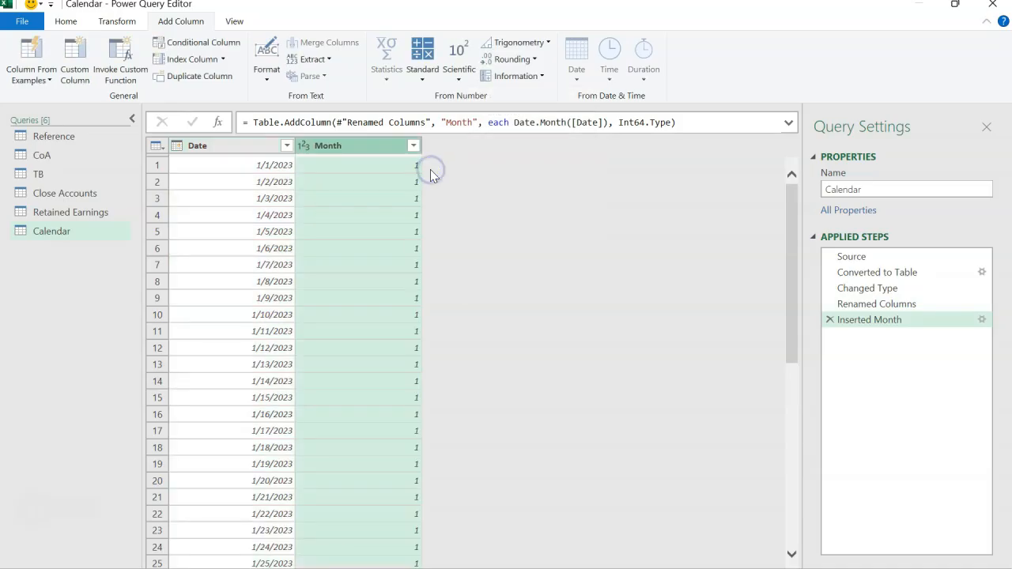
left_click(415, 146)
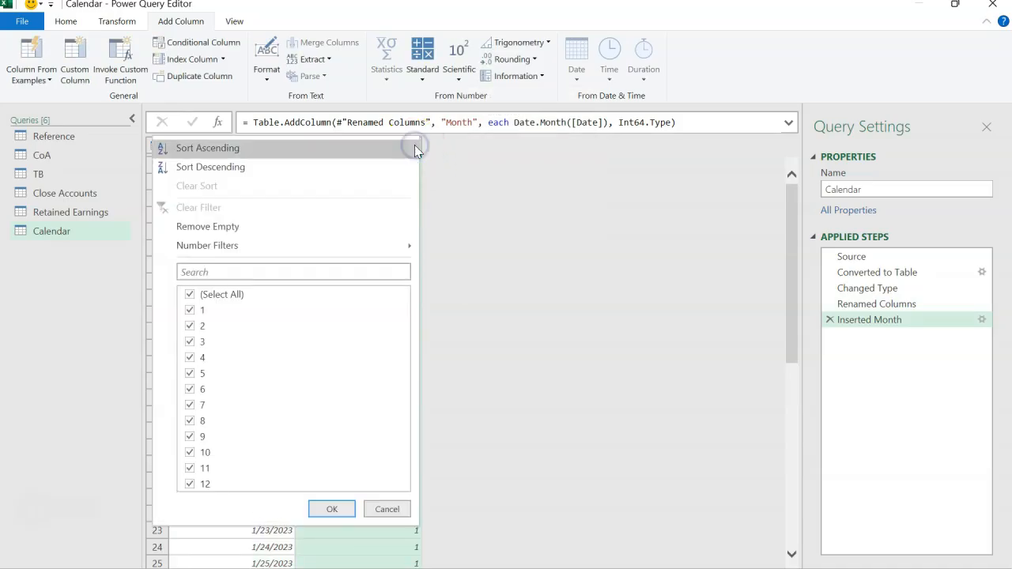
Add a month name column derived from the Date column and check its filter list of values
key("Escape")
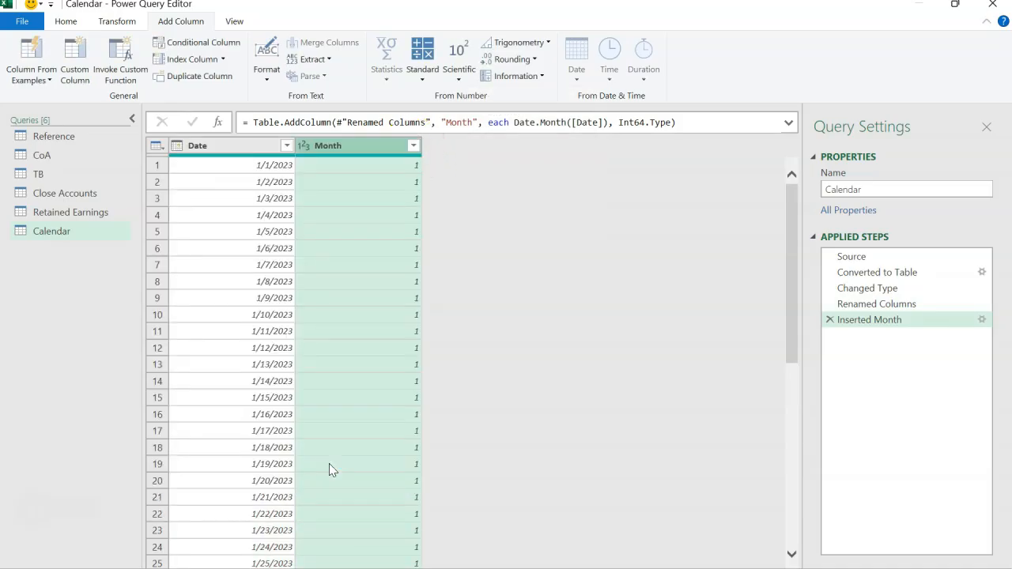
left_click(244, 146)
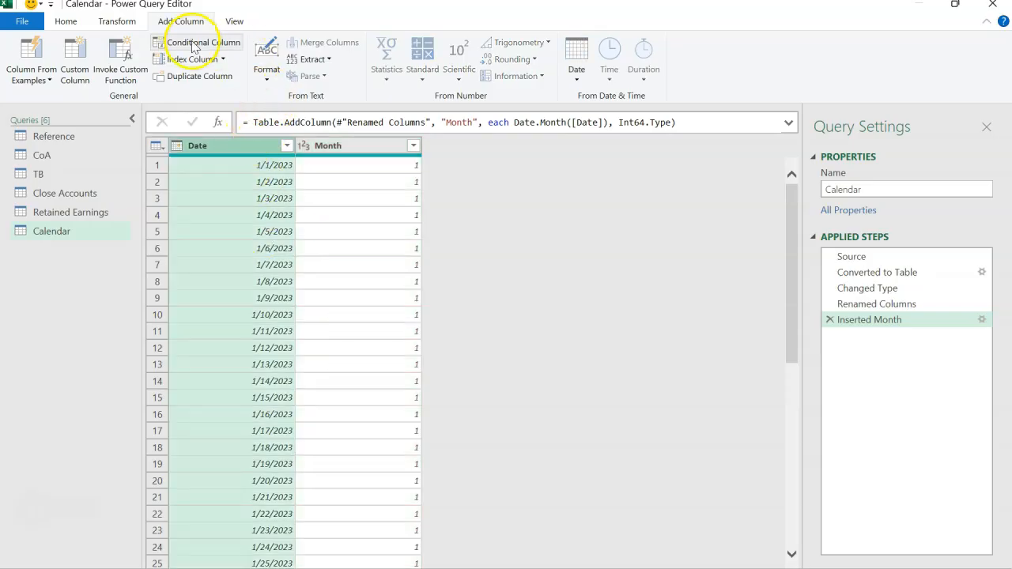
left_click(576, 70)
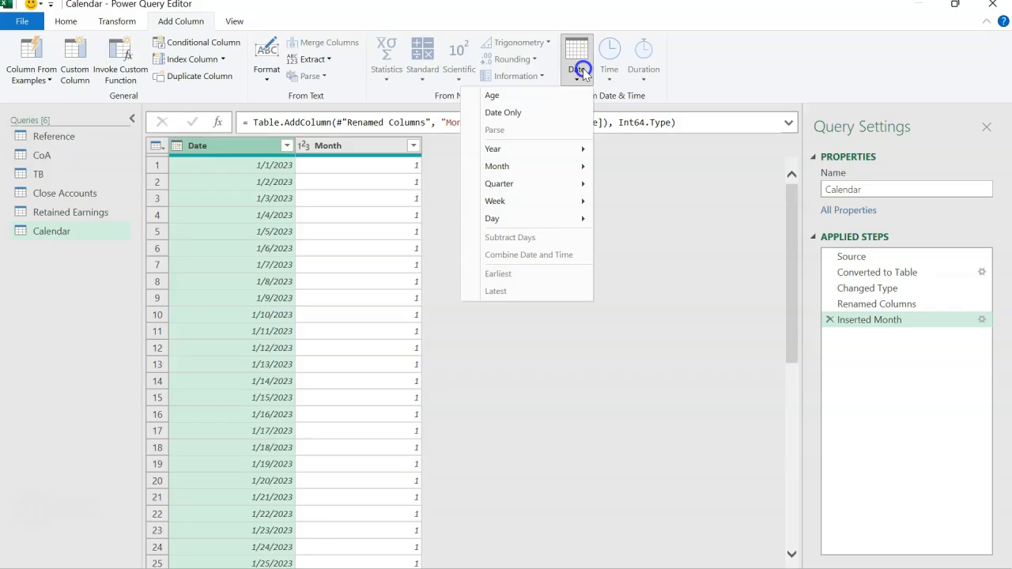
mouse_move(554, 166)
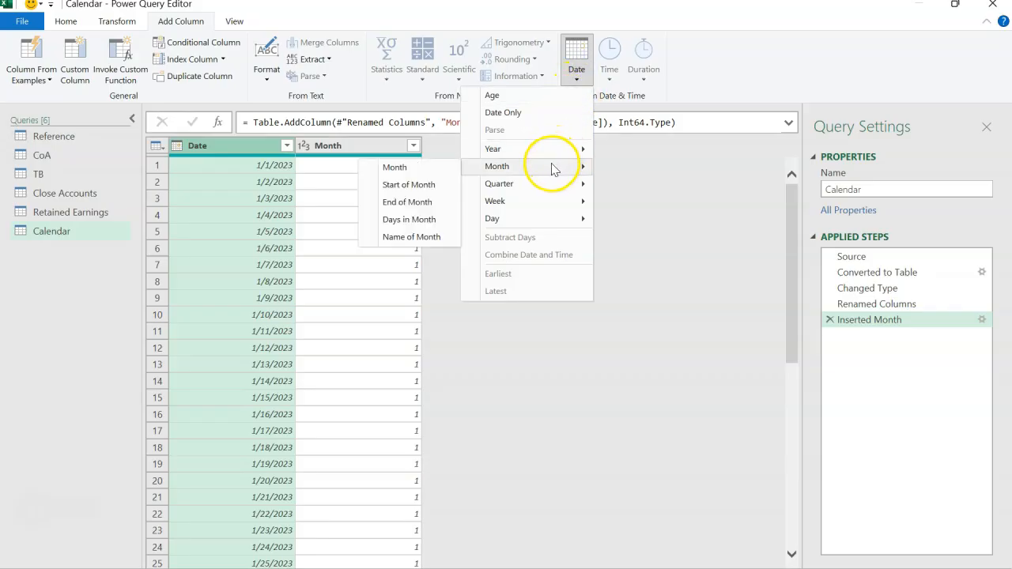
left_click(431, 239)
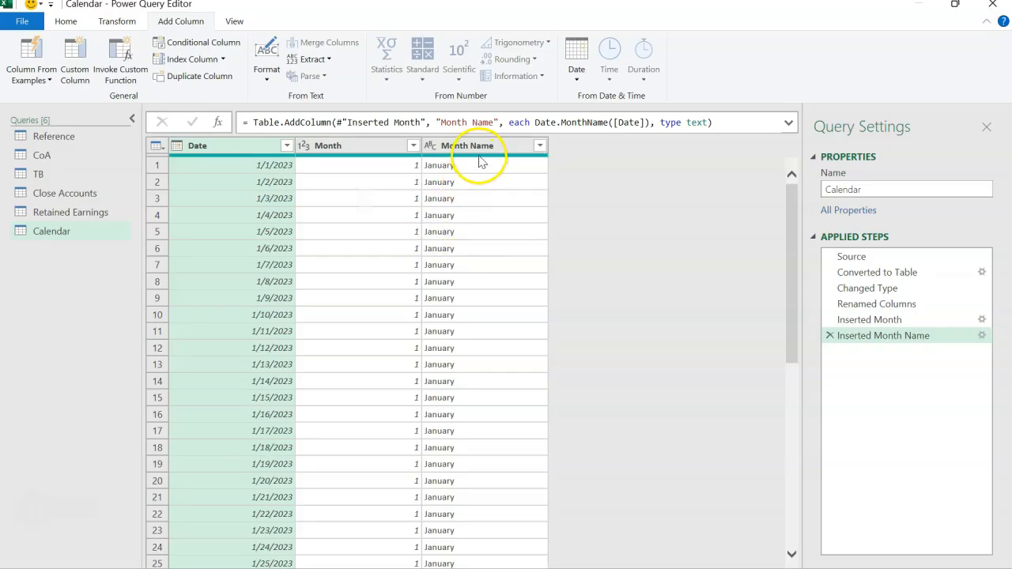
left_click(540, 145)
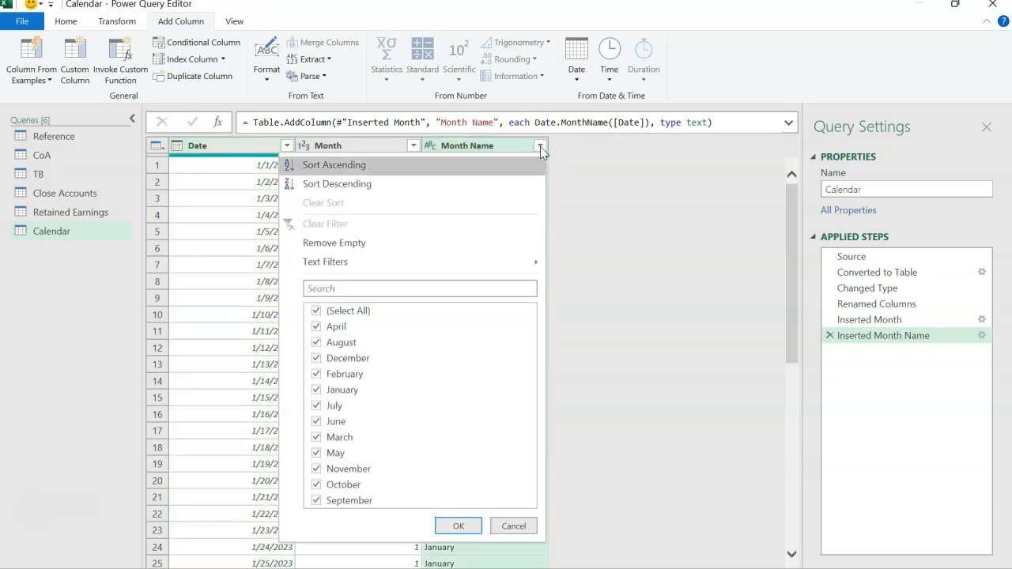
left_click(608, 429)
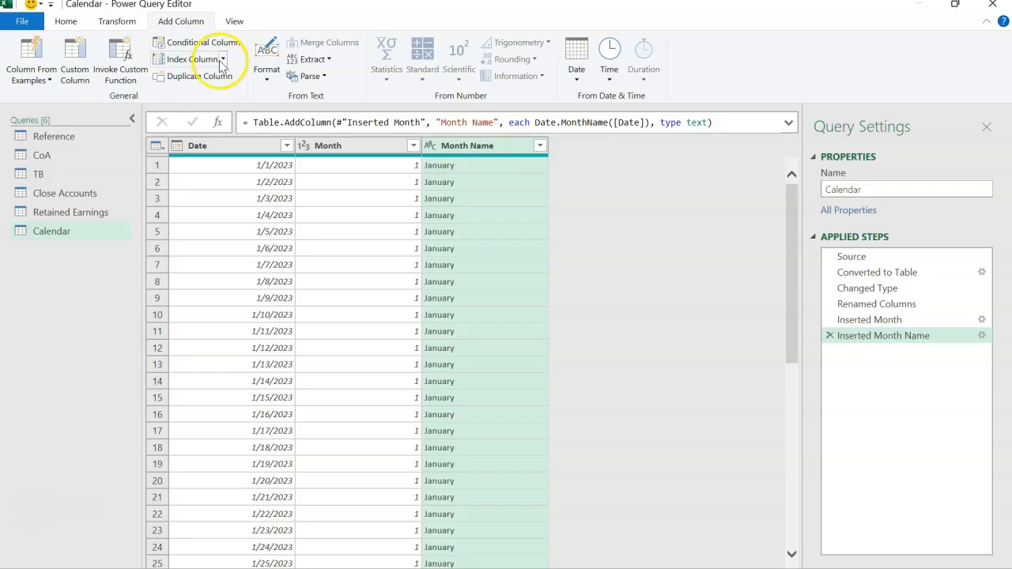
Shorten the Month Name values in place by extracting only their first 3 characters
left_click(118, 20)
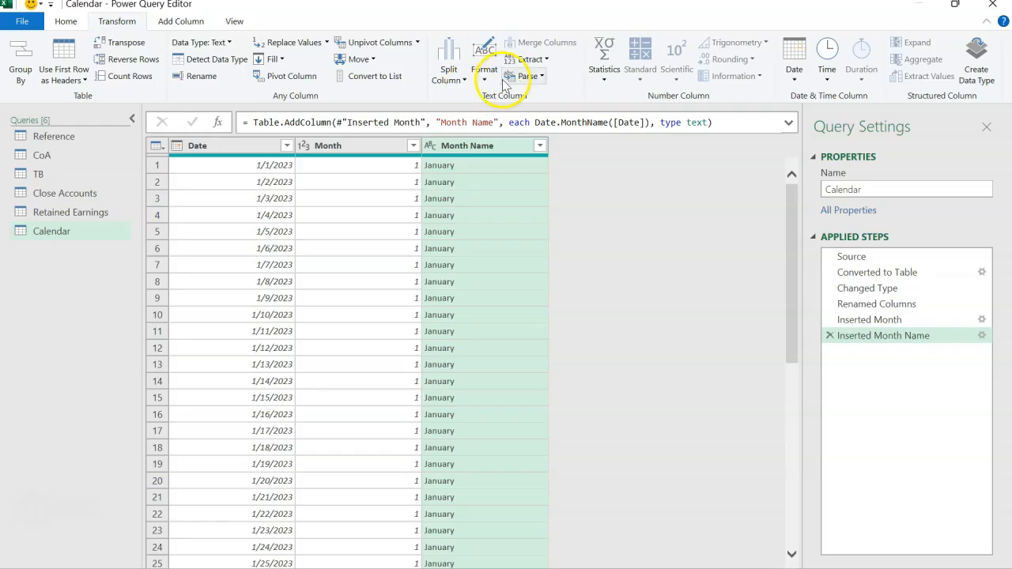
left_click(528, 60)
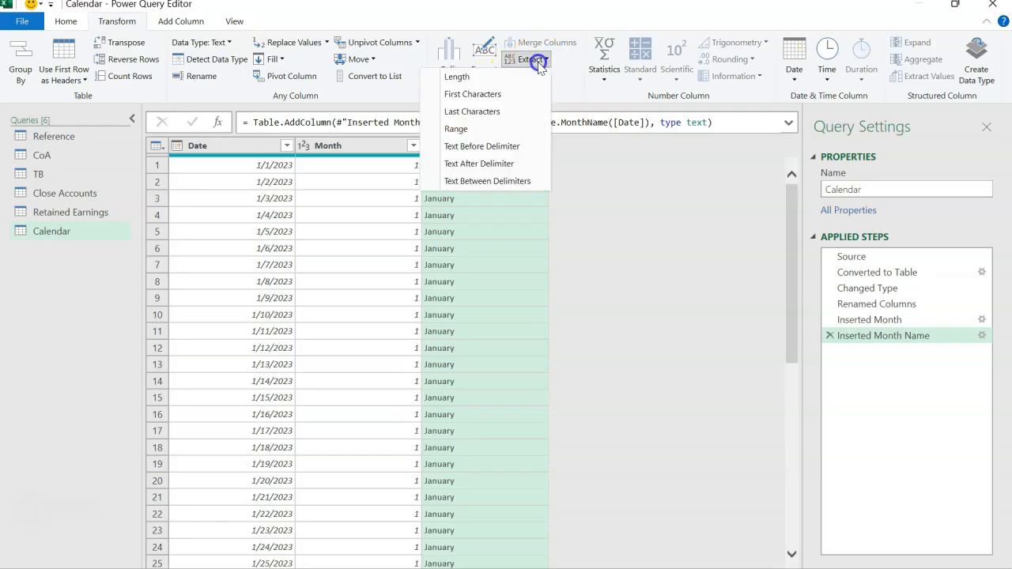
left_click(474, 96)
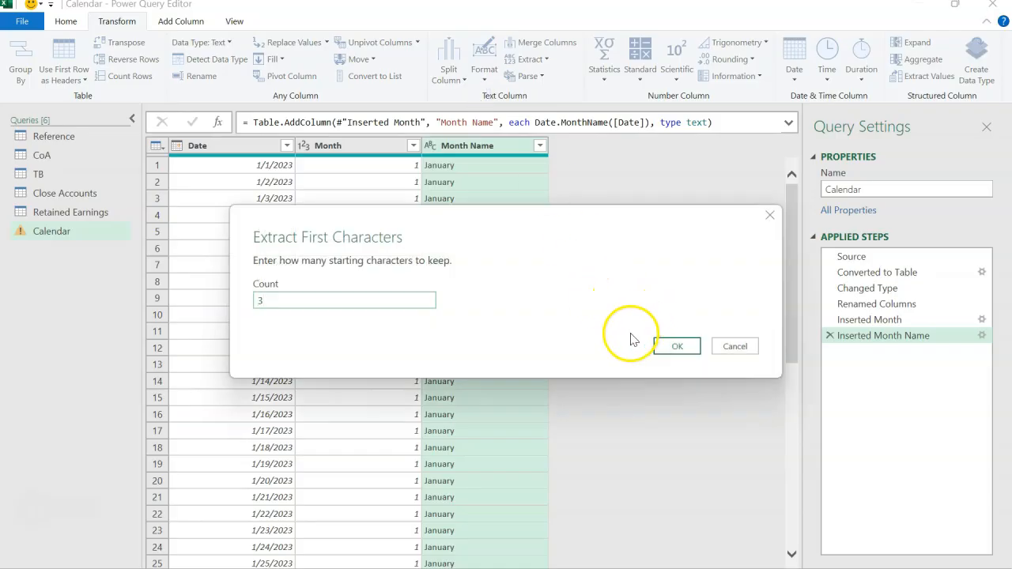
left_click(656, 350)
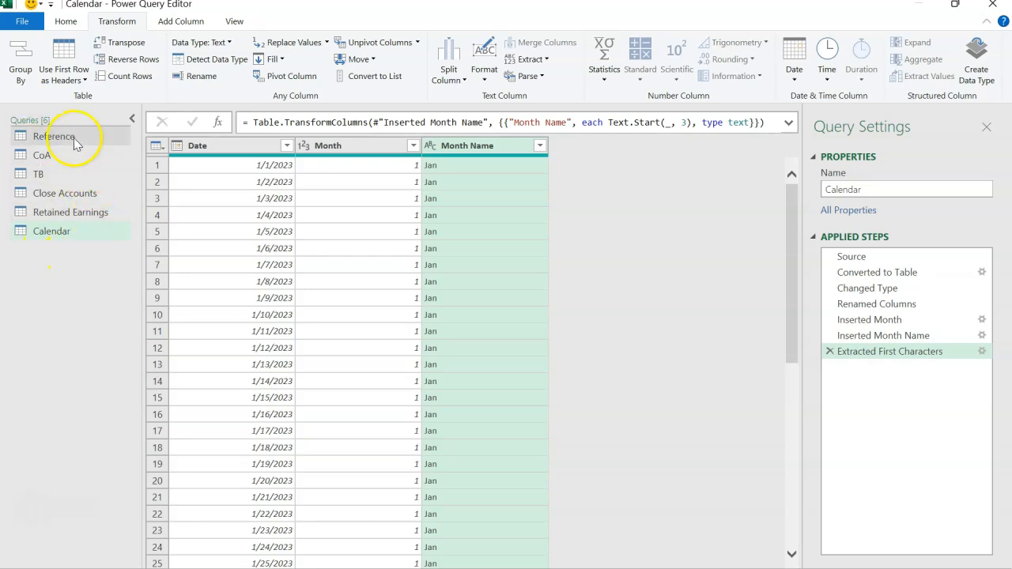
Review the TB, CoA and Calendar queries, then close the query editor and load the queries with Only Create Connection
left_click(54, 178)
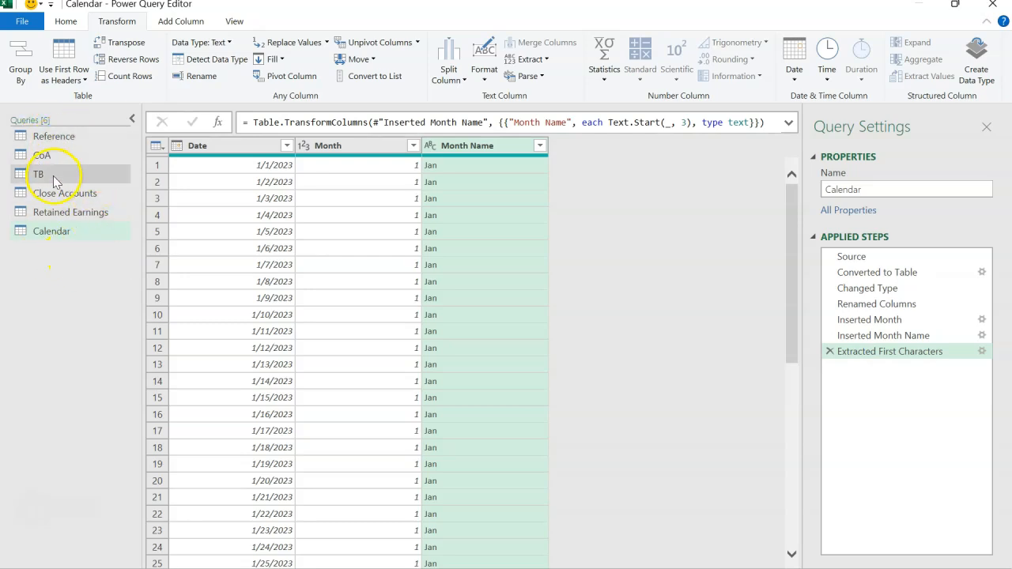
left_click(52, 176)
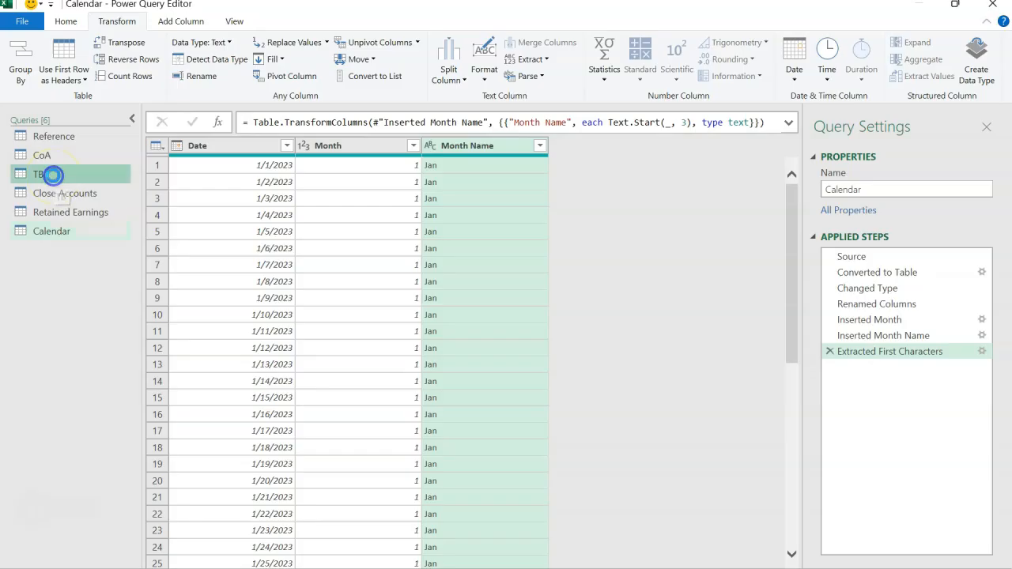
left_click(62, 176)
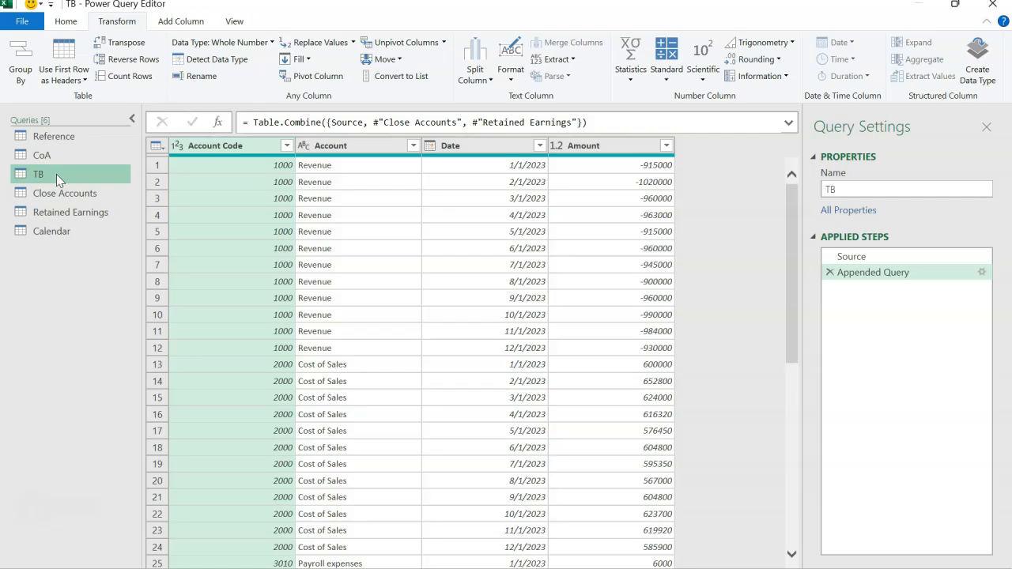
left_click(58, 157)
left_click(56, 232)
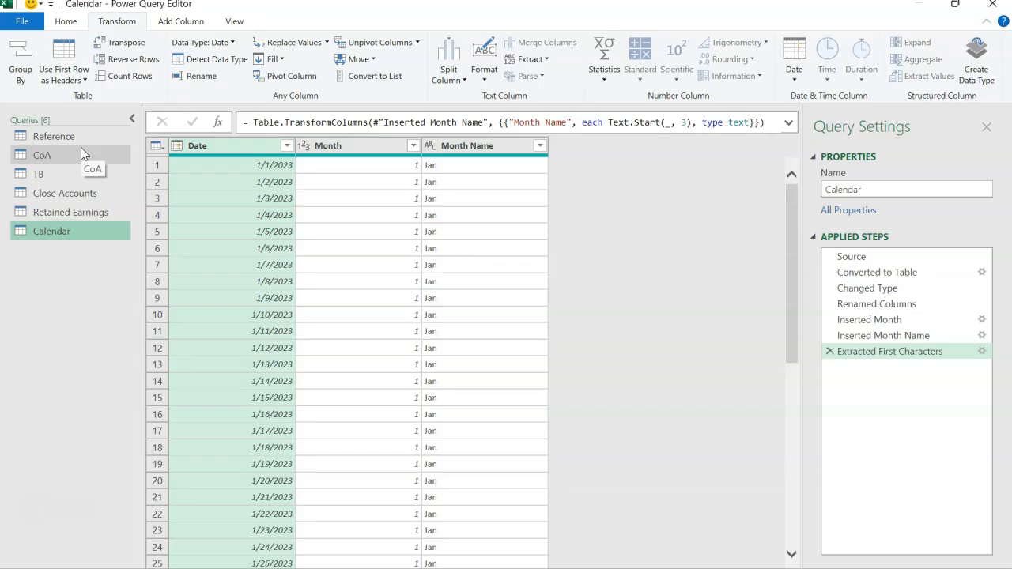
left_click(75, 24)
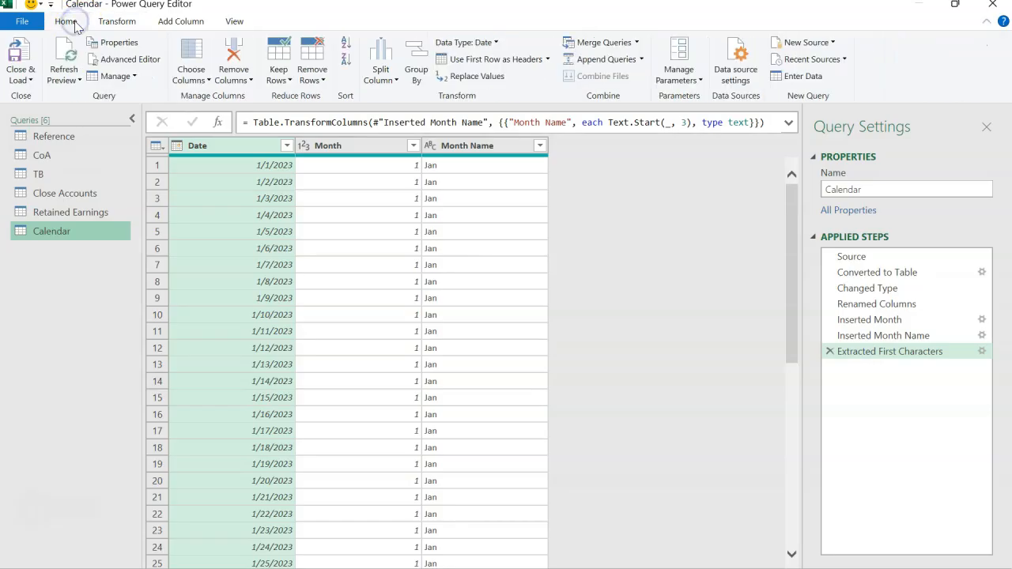
left_click(22, 81)
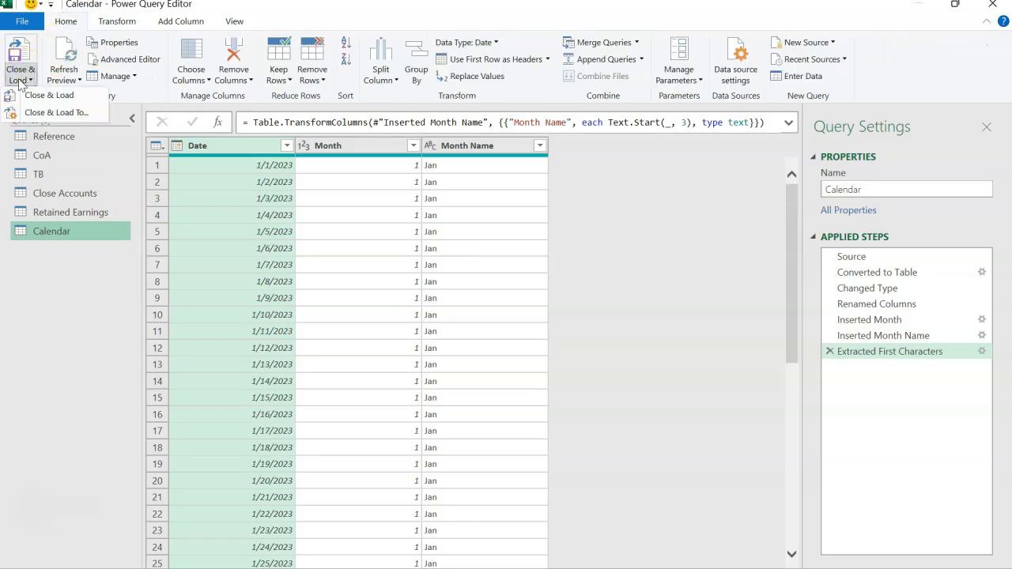
left_click(52, 117)
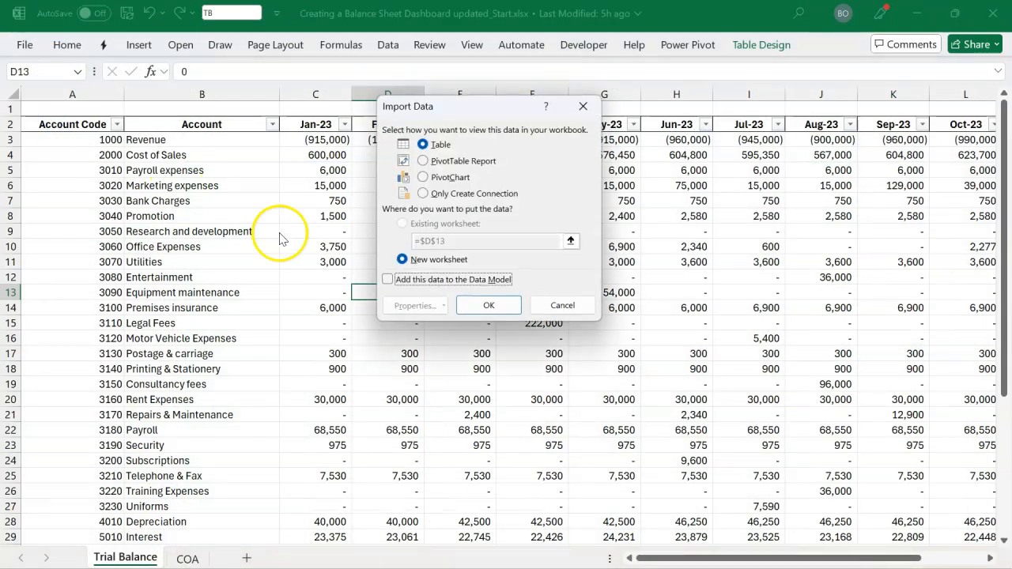
left_click(453, 195)
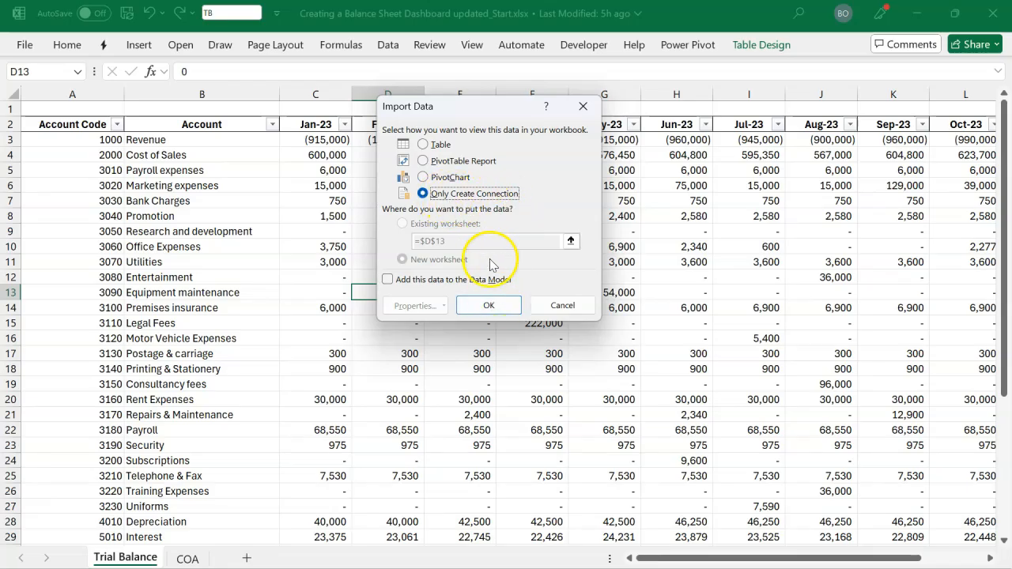
left_click(489, 305)
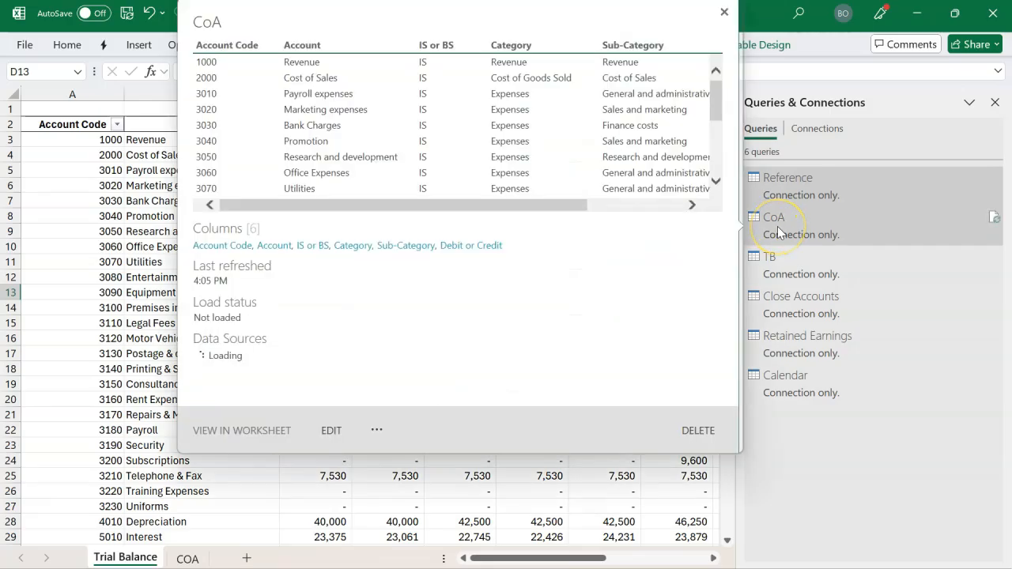
Change the load settings of the CoA query to add its data to the Data Model, keeping it connection only
left_click(777, 226)
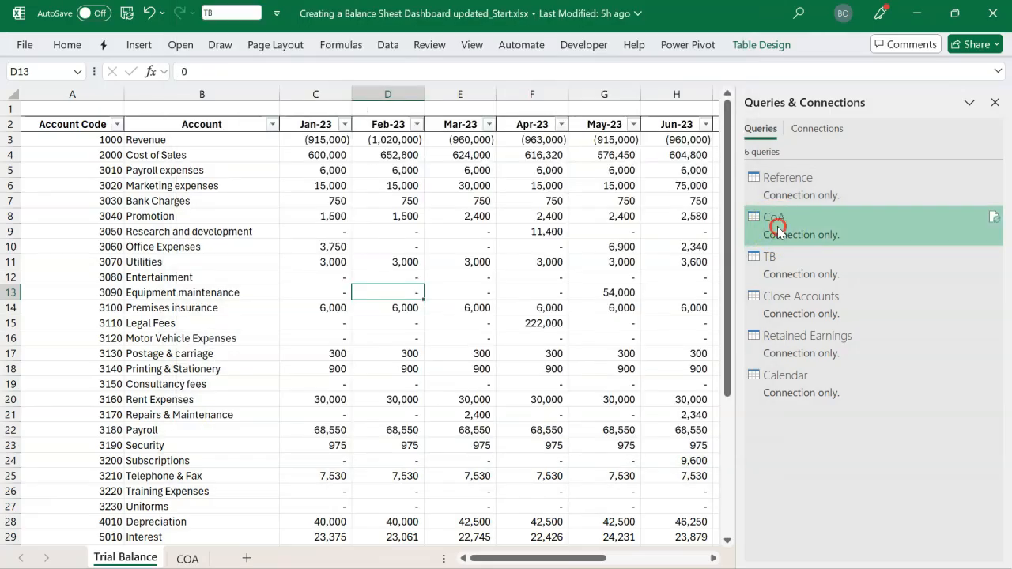
right_click(777, 227)
left_click(821, 336)
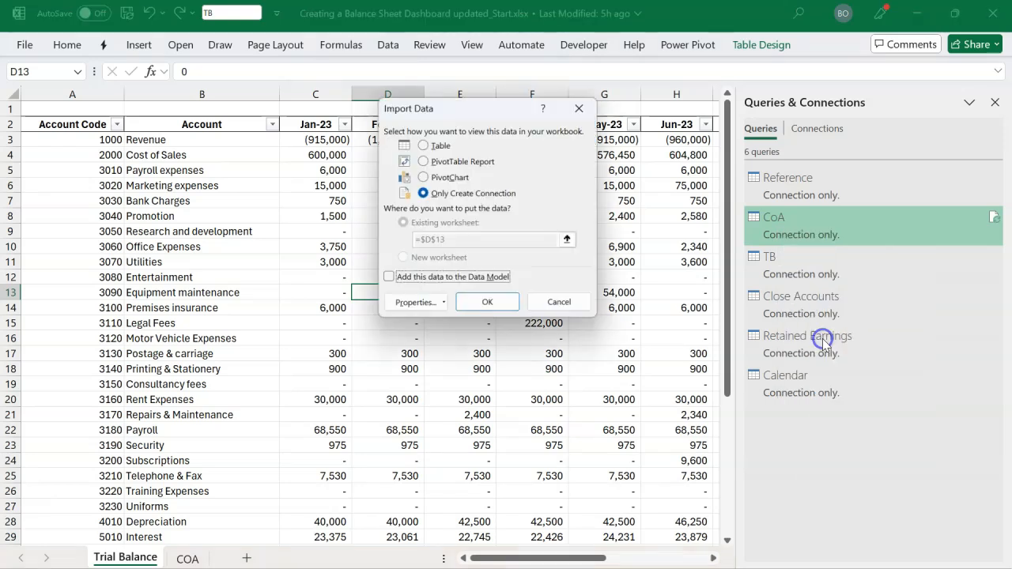
left_click(463, 282)
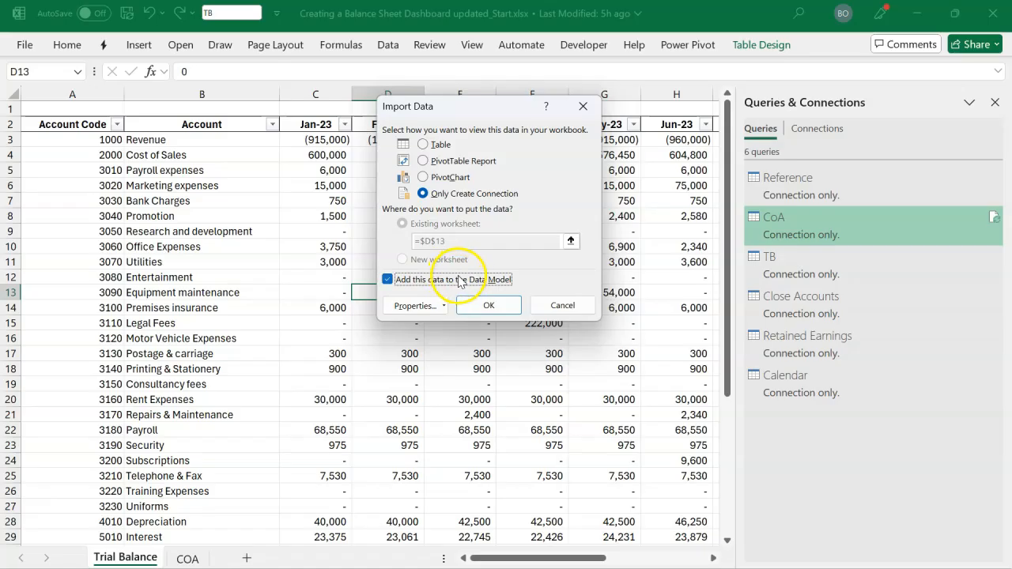
left_click(482, 305)
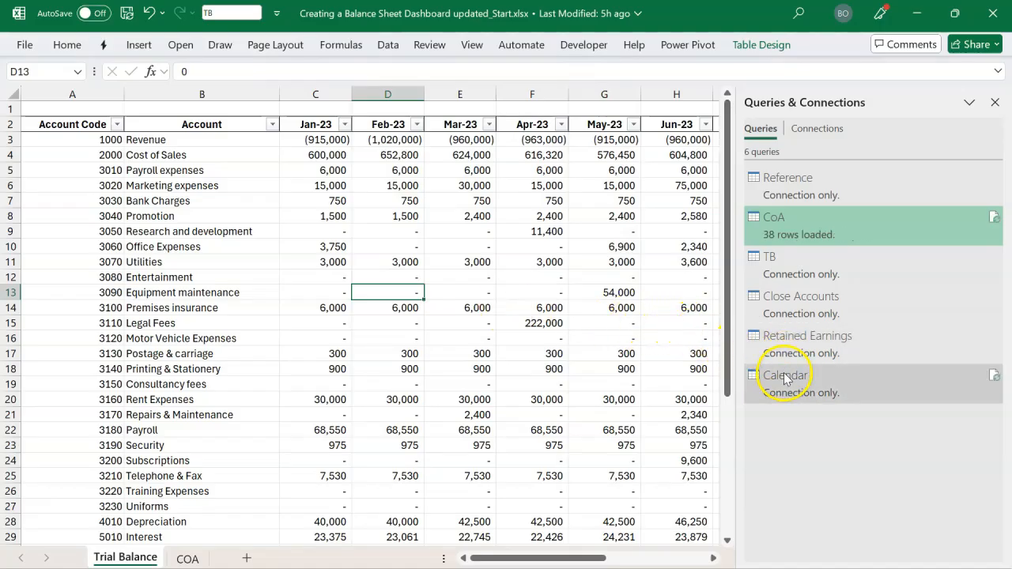
Add the TB query's data to the Data Model through its load settings
left_click(788, 274)
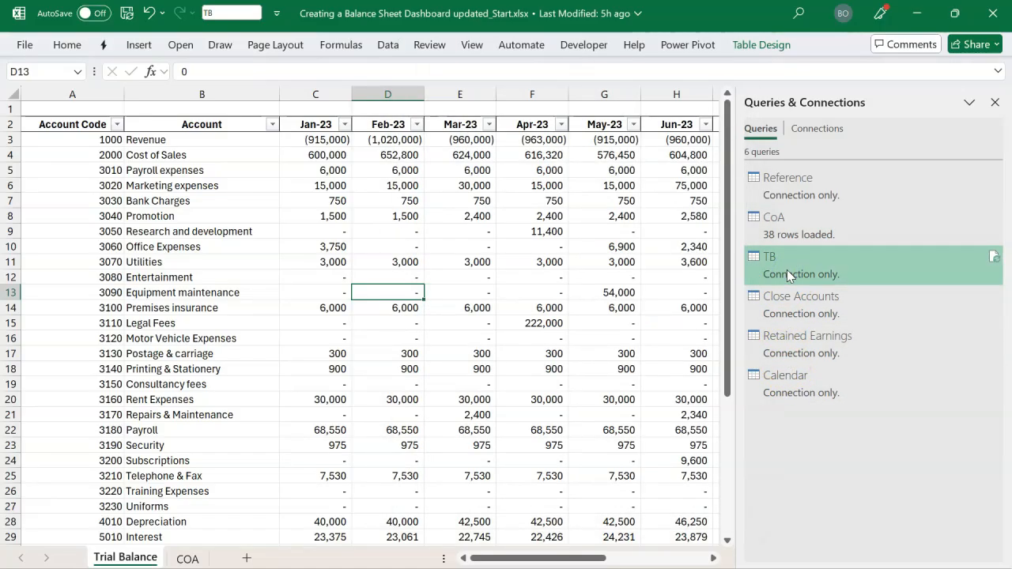
right_click(787, 270)
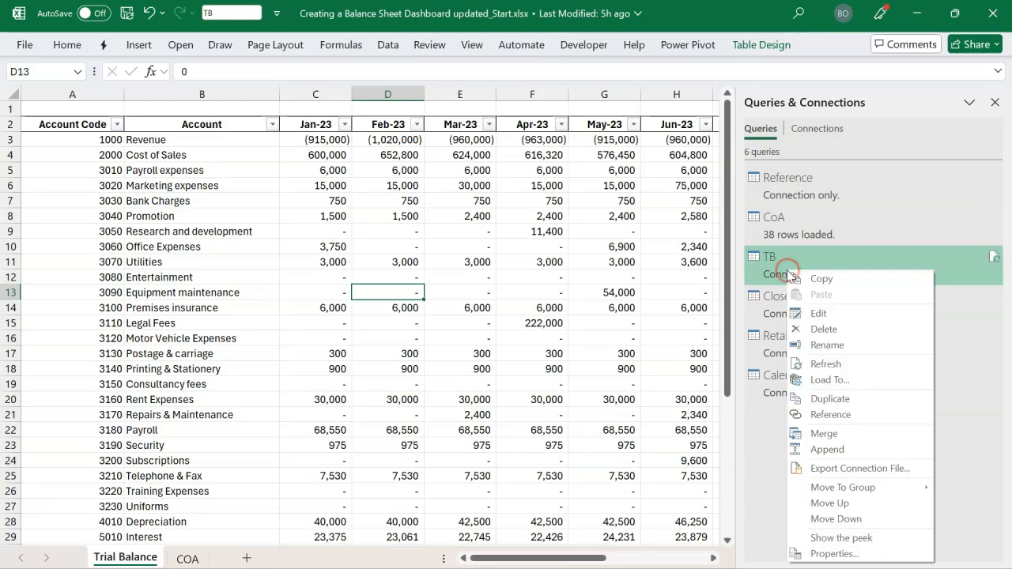
left_click(818, 379)
left_click(441, 279)
left_click(488, 306)
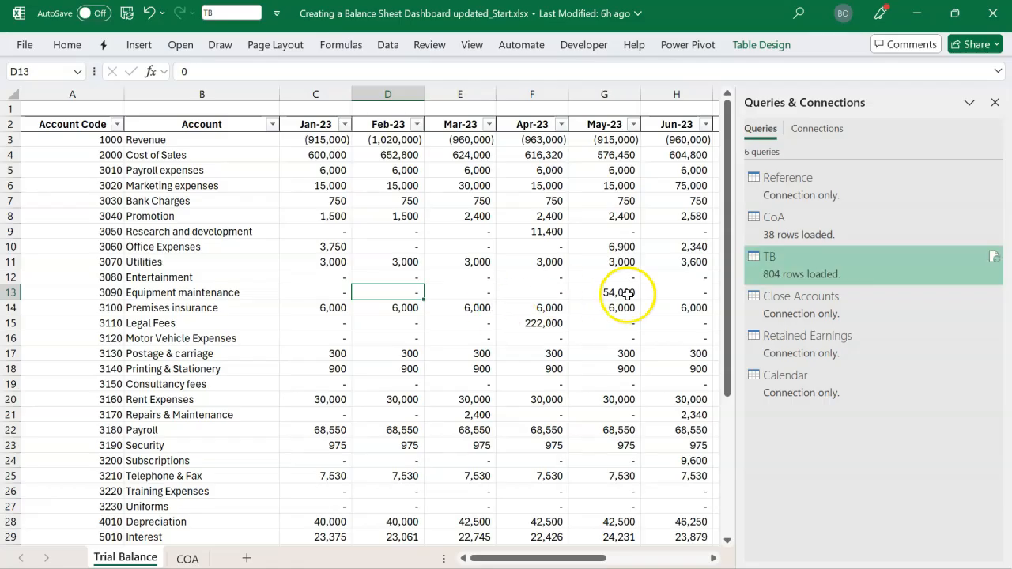
Add the Calendar query's data to the Data Model through its load settings
left_click(781, 395)
right_click(781, 395)
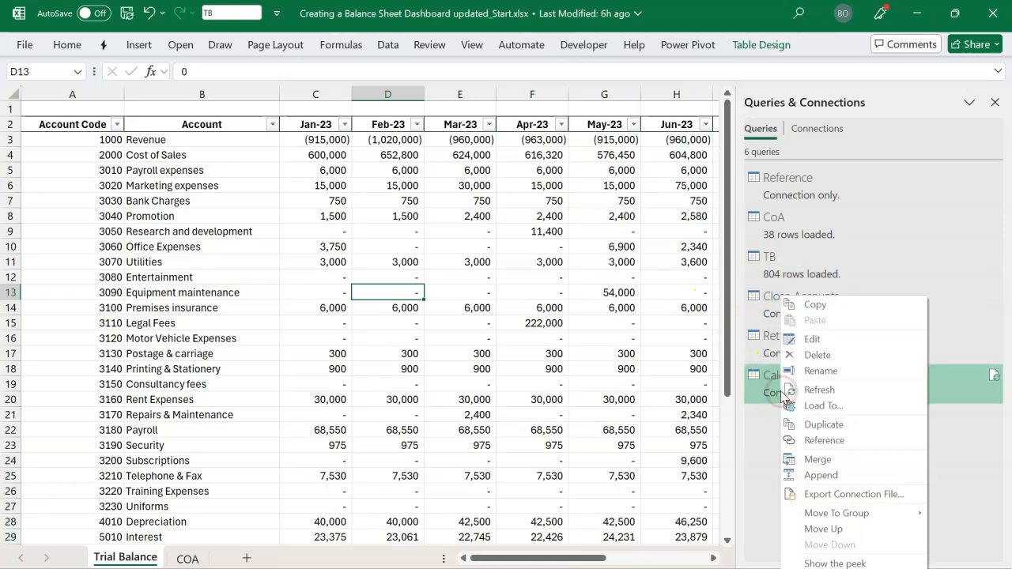
left_click(841, 412)
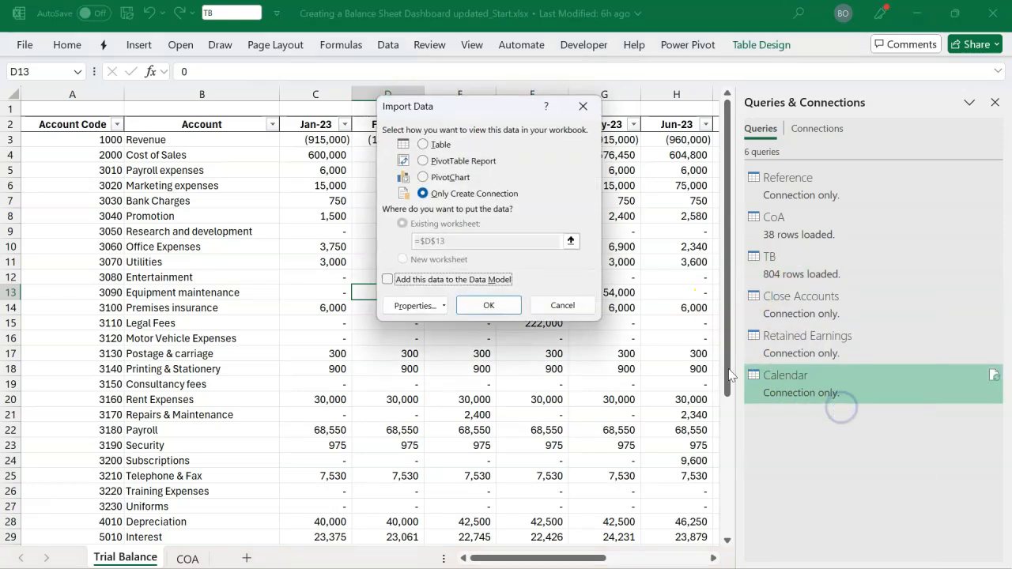
left_click(448, 282)
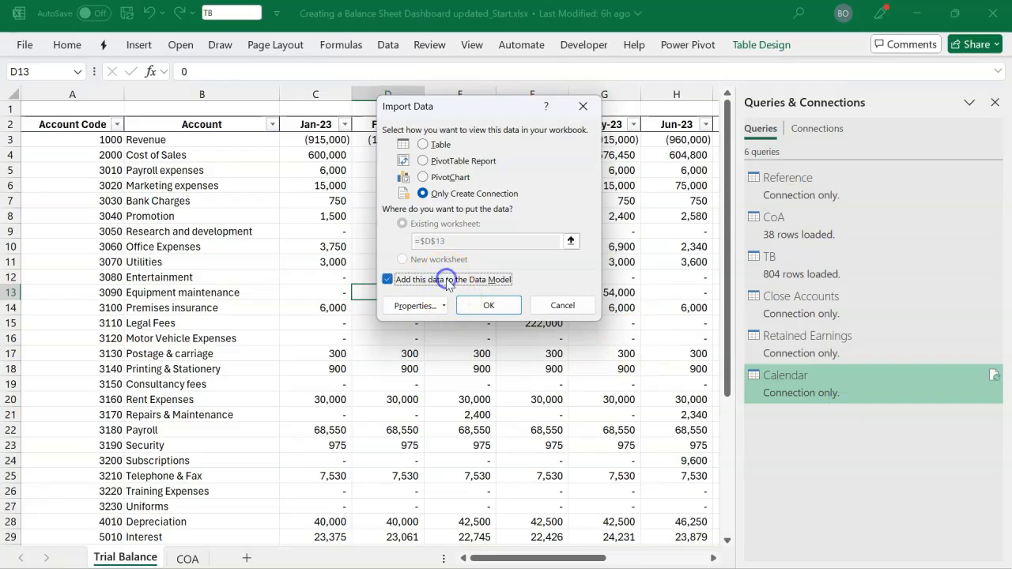
left_click(484, 305)
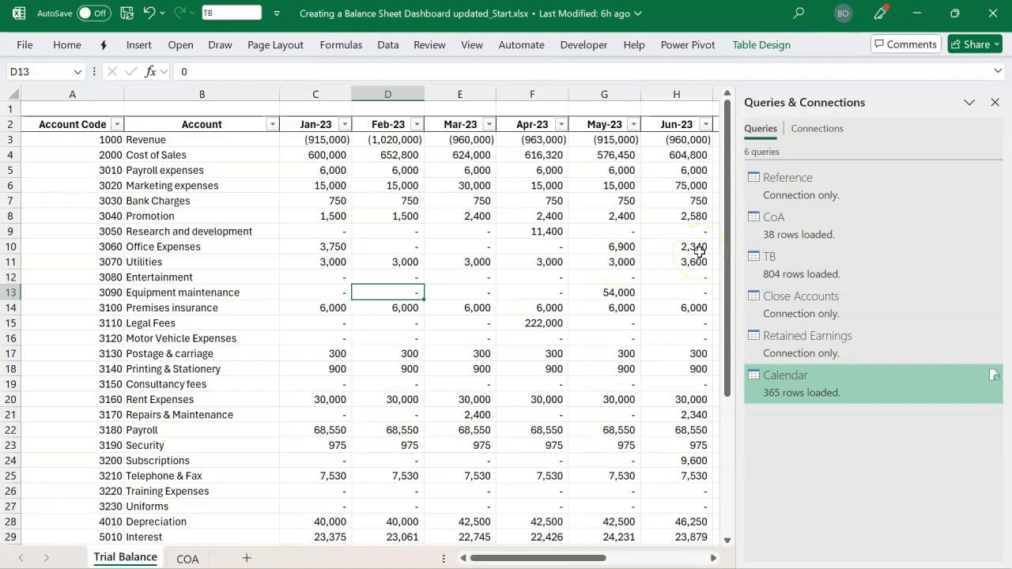
Close the Queries & Connections list and open the workbook's Data Model in the Power Pivot window
mouse_move(894, 181)
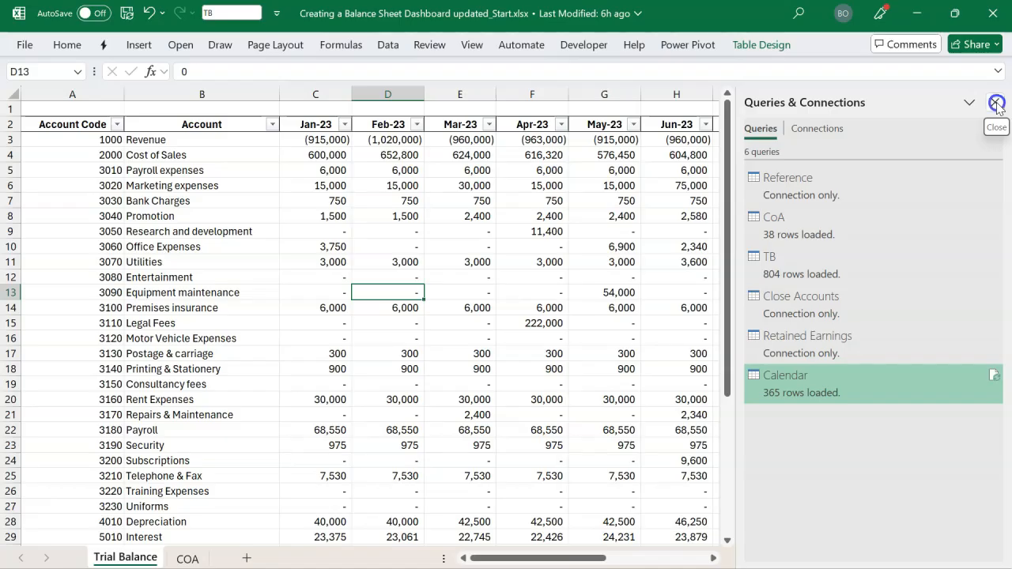
left_click(996, 104)
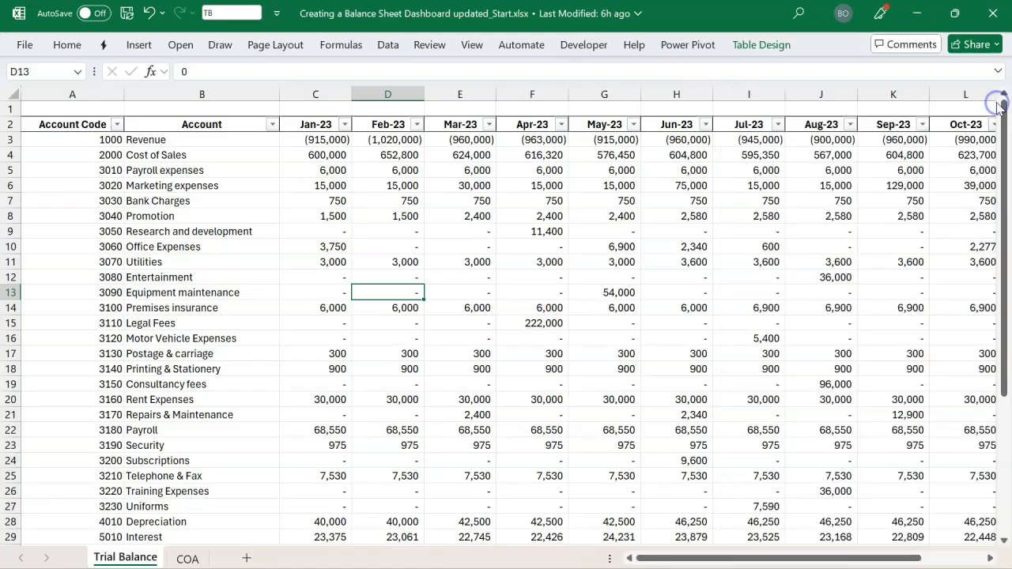
left_click(682, 49)
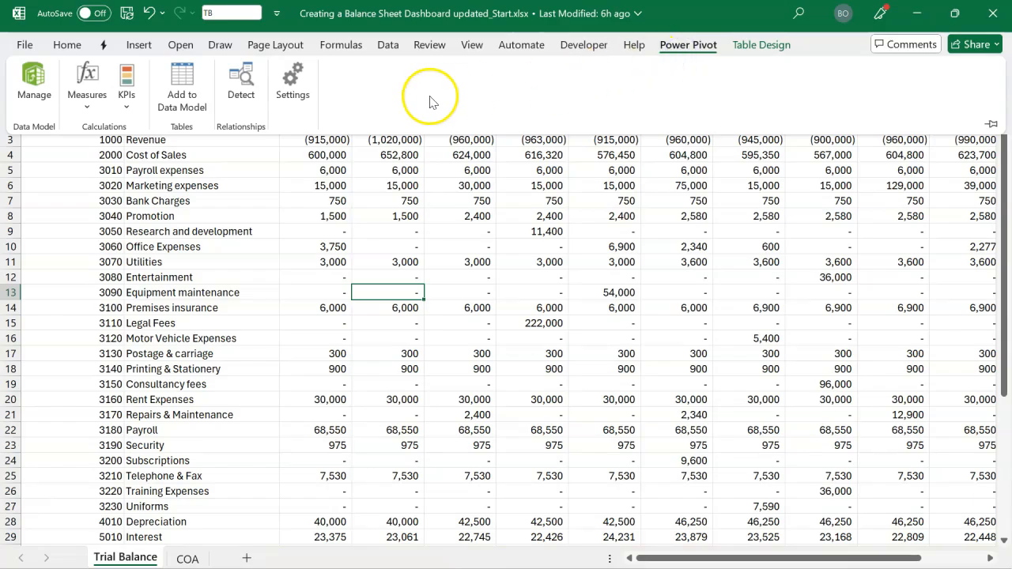
left_click(387, 46)
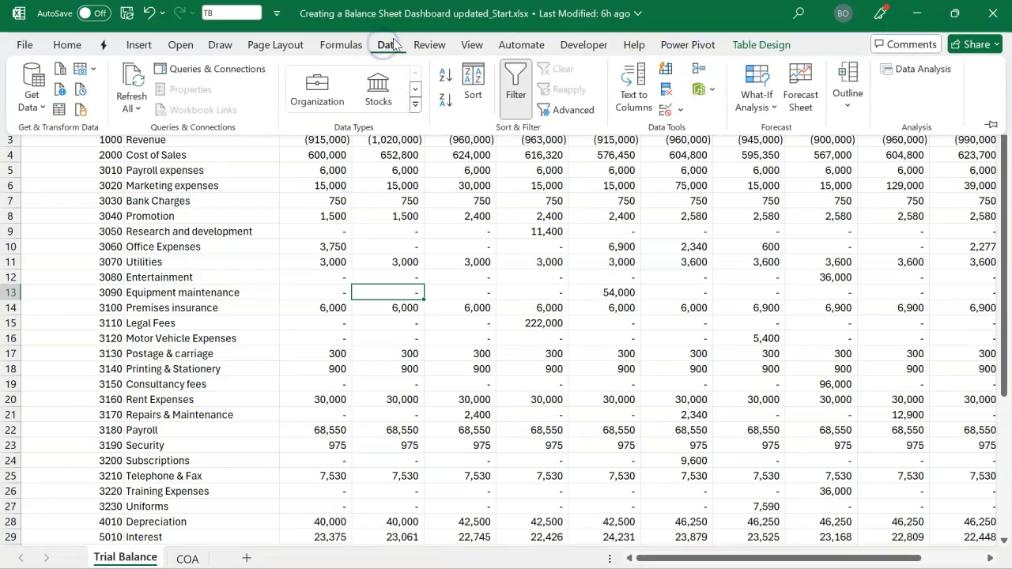
left_click(705, 91)
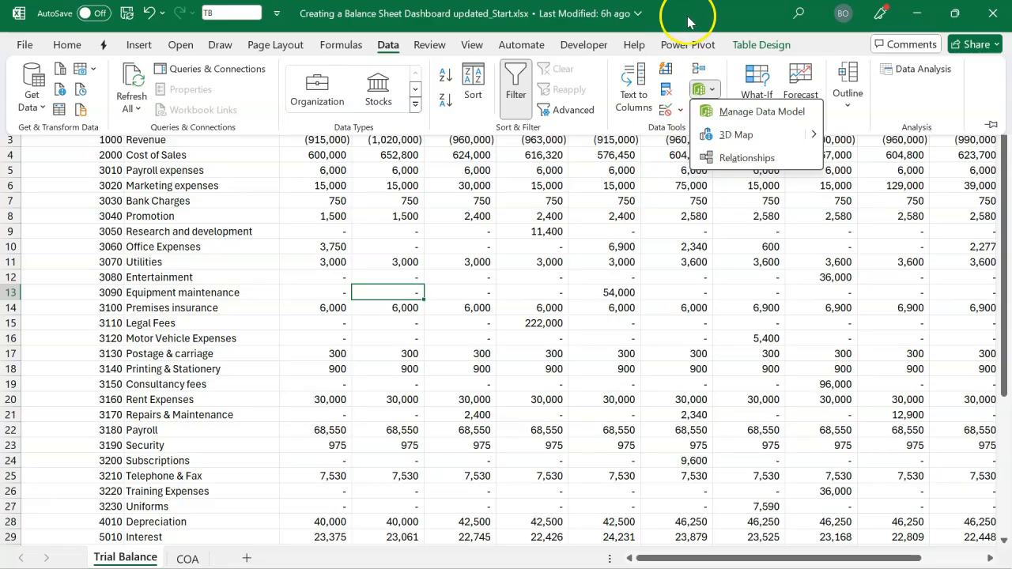
left_click(687, 46)
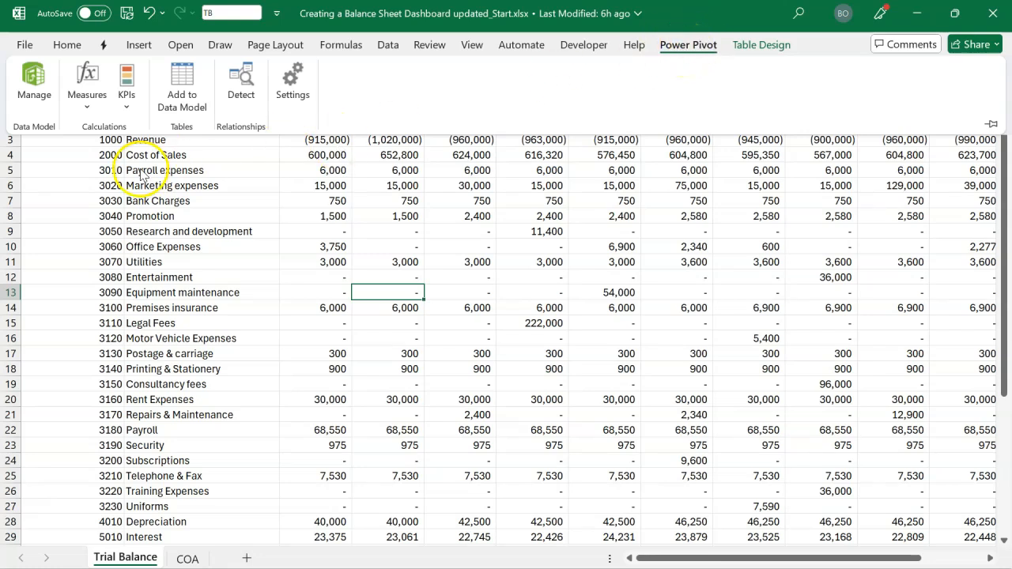
left_click(35, 93)
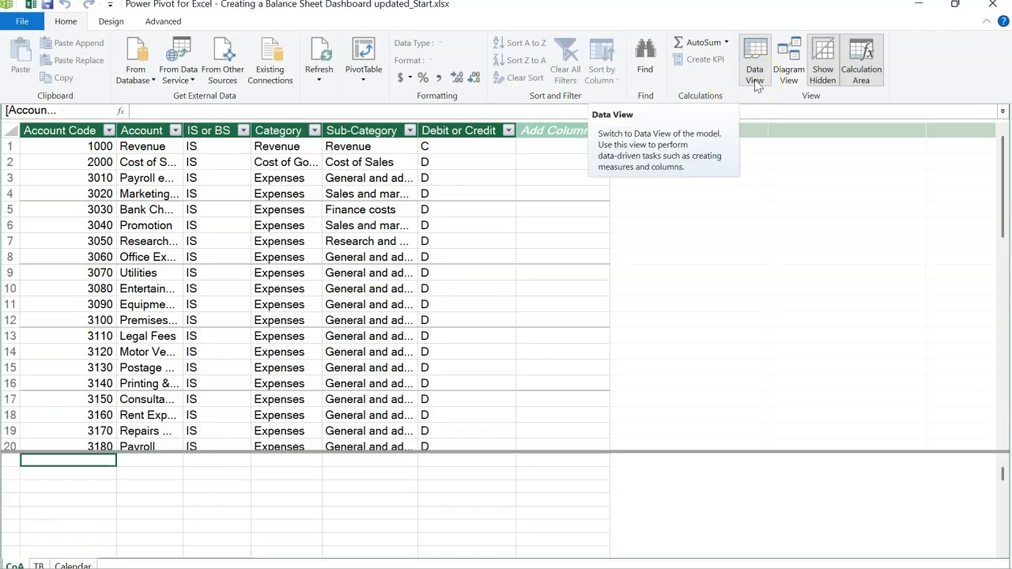
Show the Data Model as a diagram and move the TB table below and between the CoA and Calendar tables
left_click(790, 76)
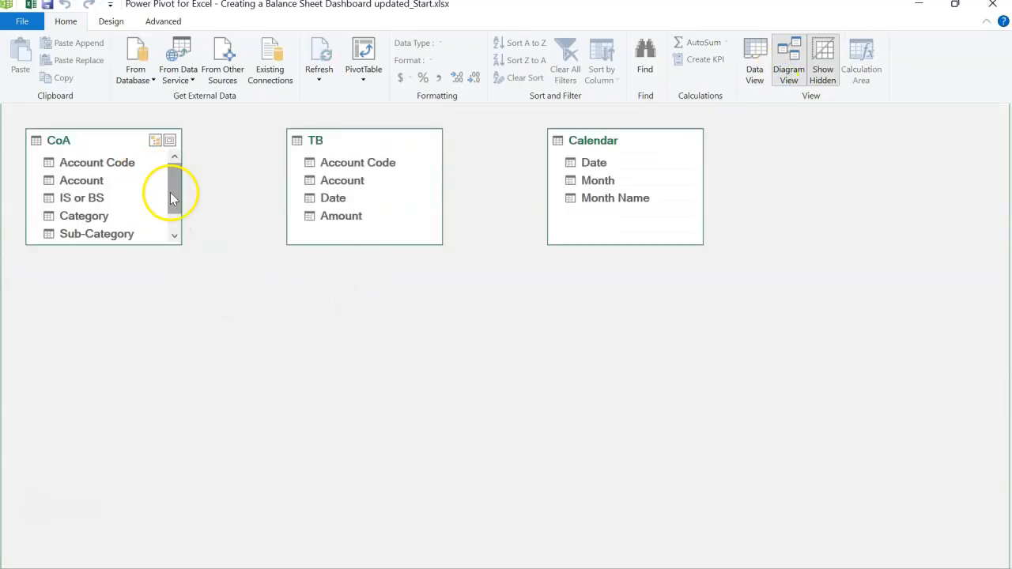
left_click(351, 152)
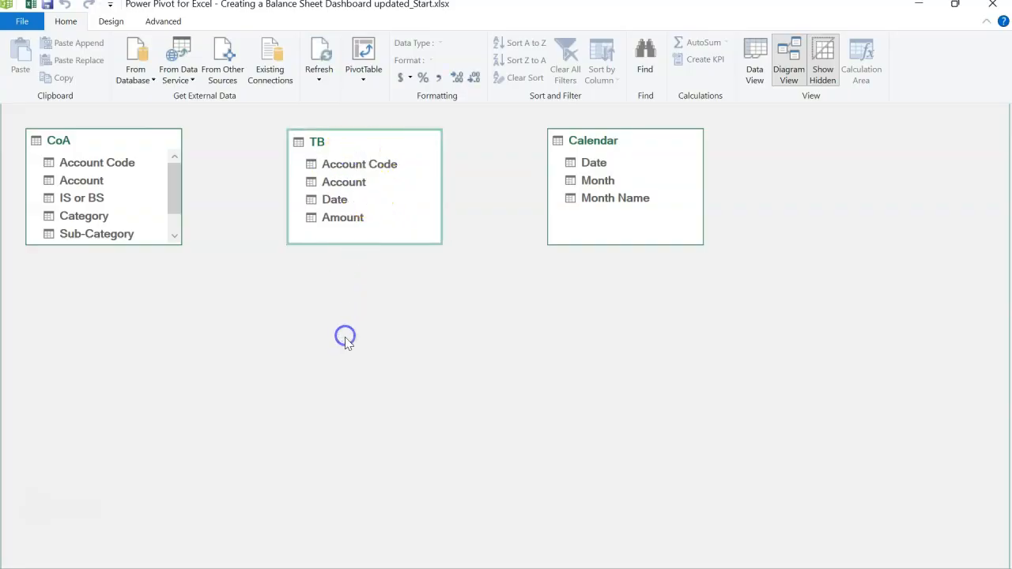
left_click_drag(353, 148, 339, 307)
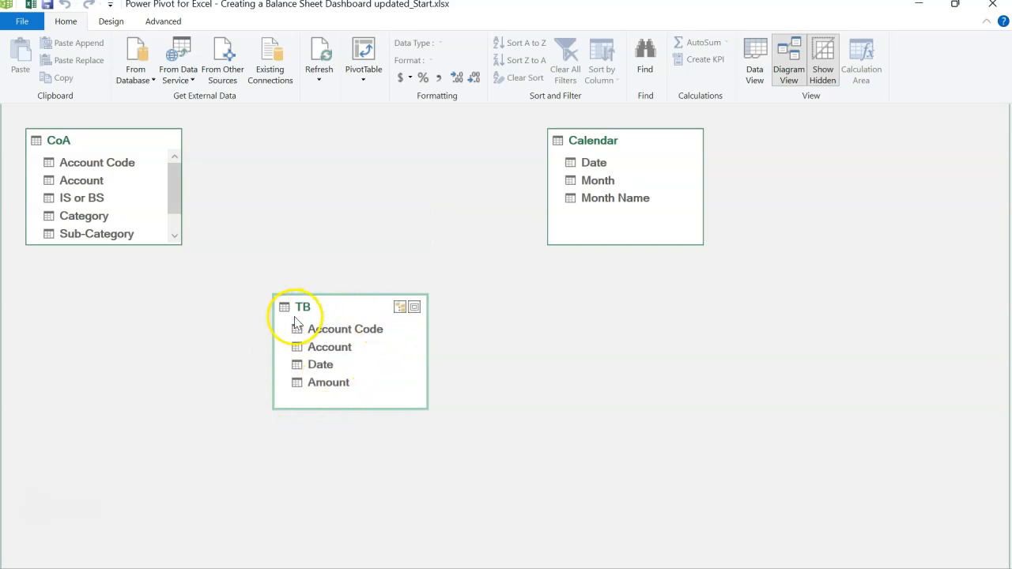
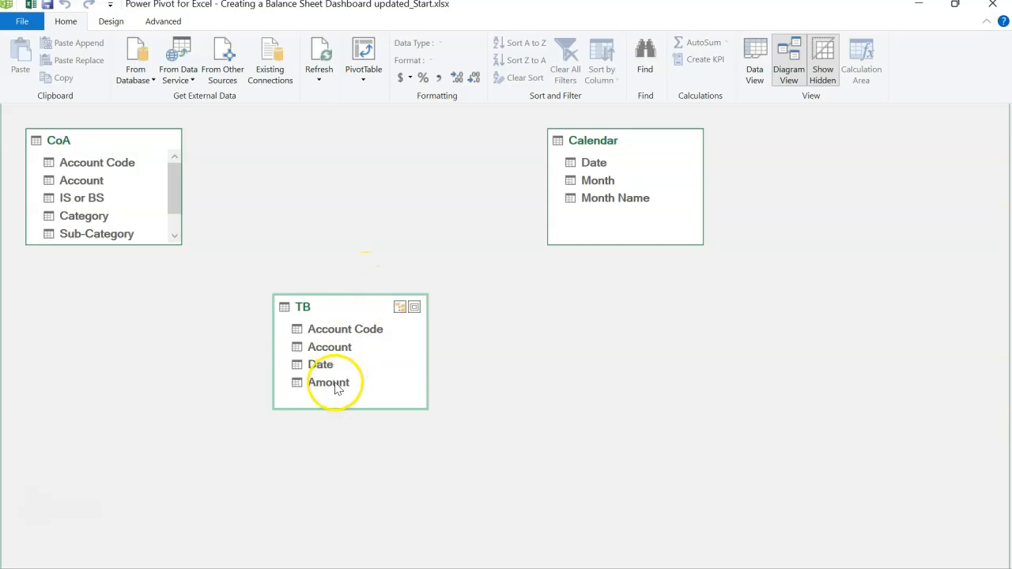
Relate the TB table to CoA through Account Code and to Calendar through Date
left_click(339, 332)
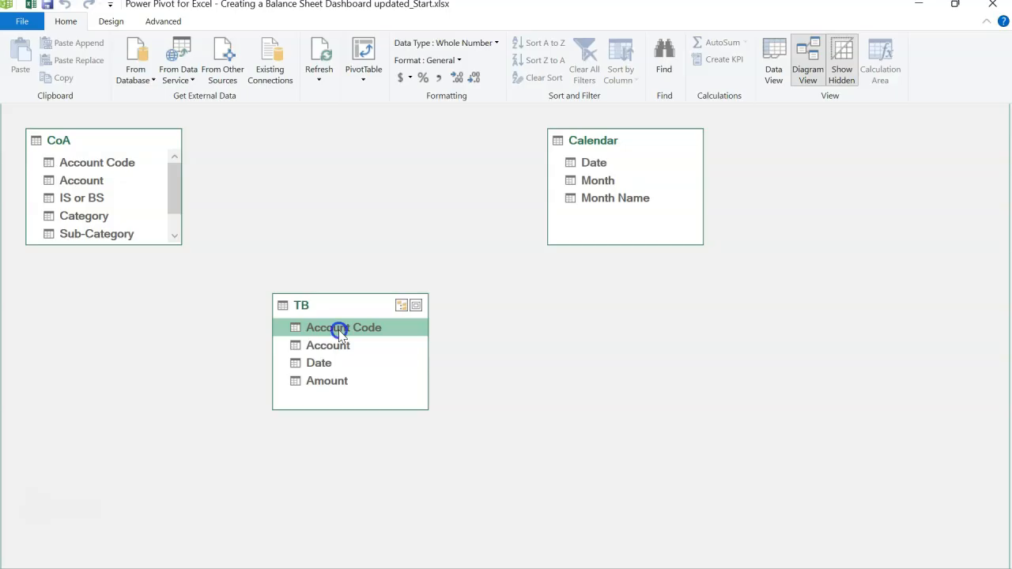
left_click_drag(340, 332, 113, 161)
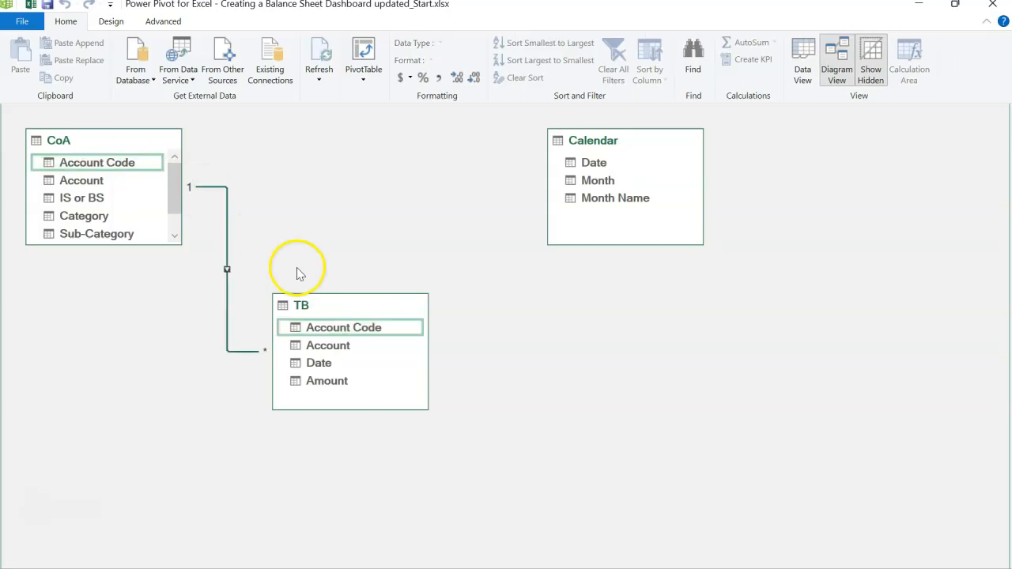
left_click(606, 164)
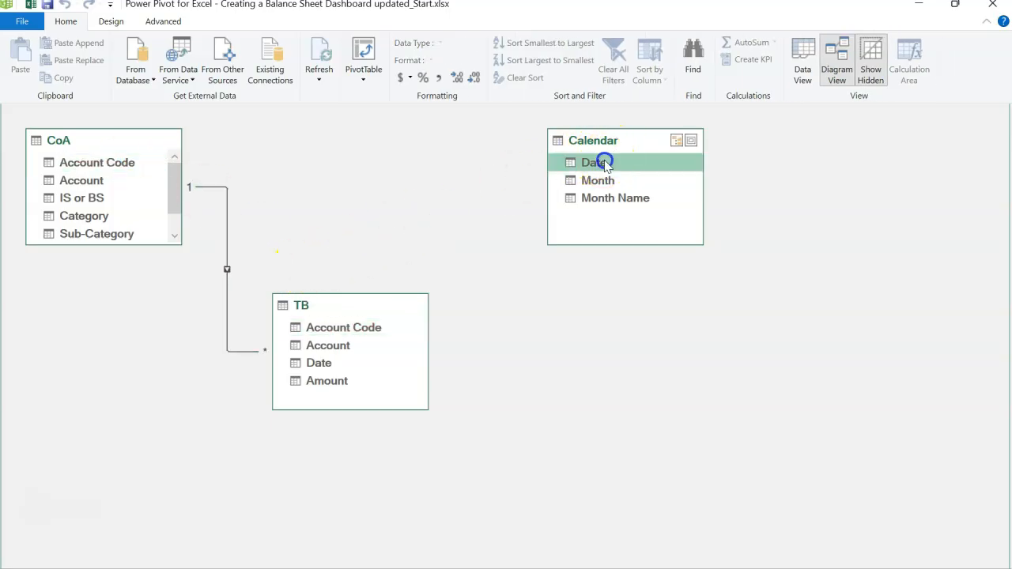
left_click_drag(605, 164, 329, 361)
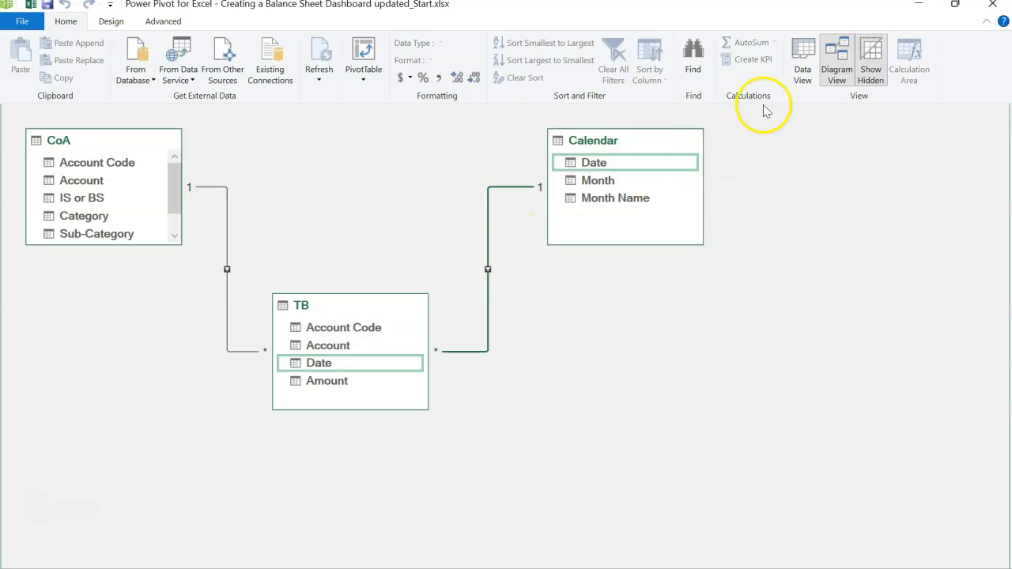
Return to the data grid and sort the Calendar table's Month Name column by the Month column
left_click(803, 55)
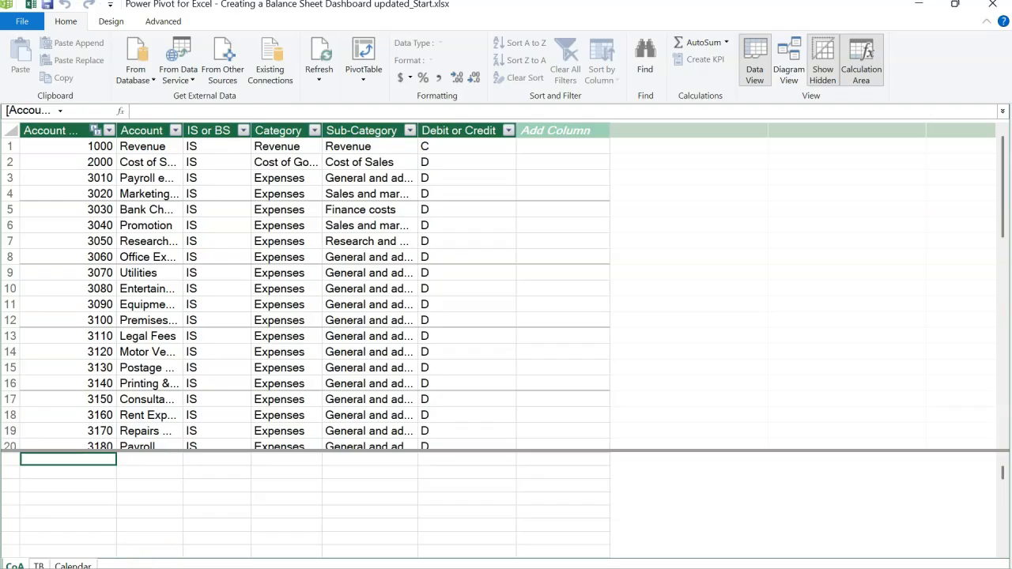
left_click(90, 565)
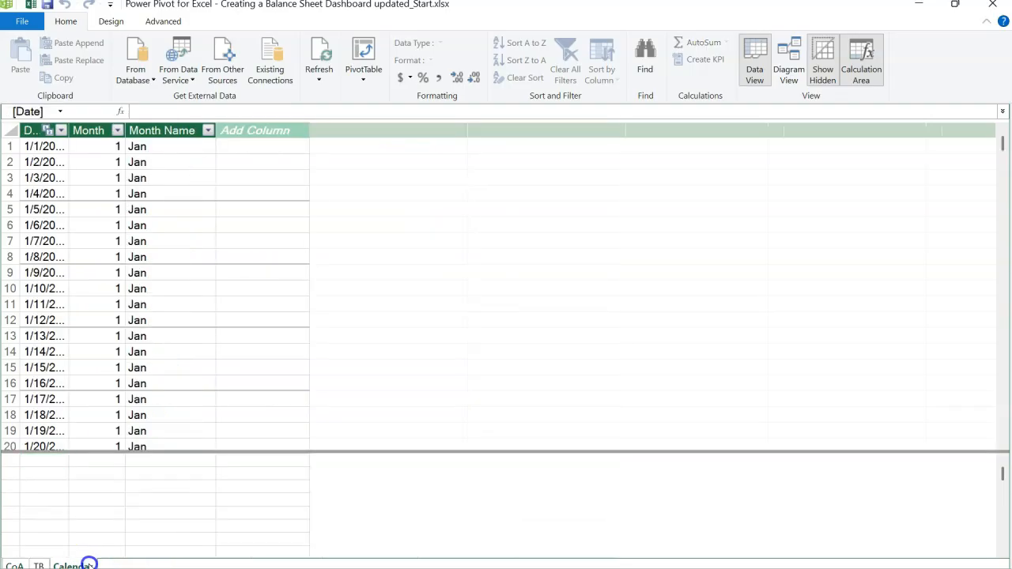
left_click(166, 132)
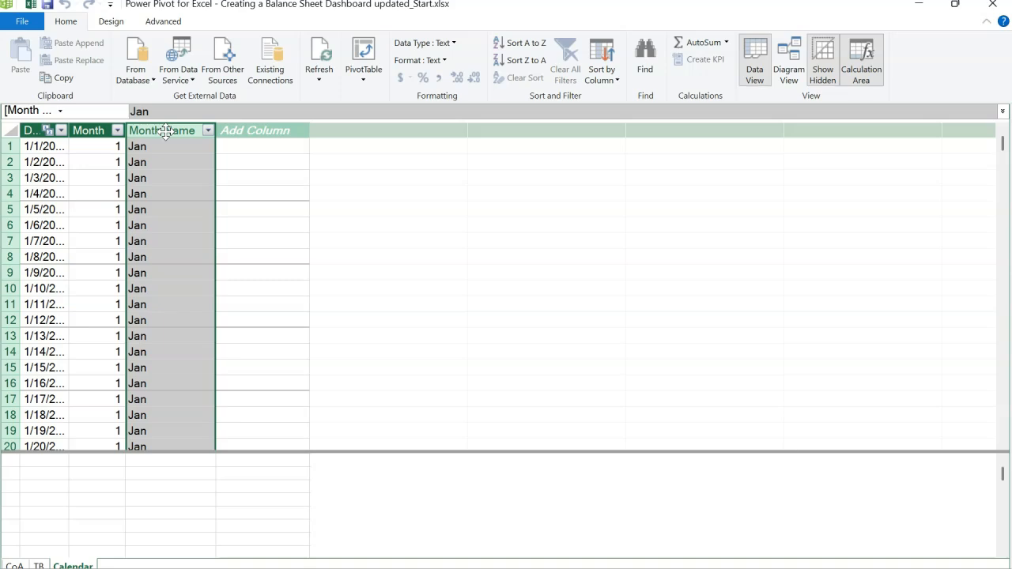
left_click(95, 130)
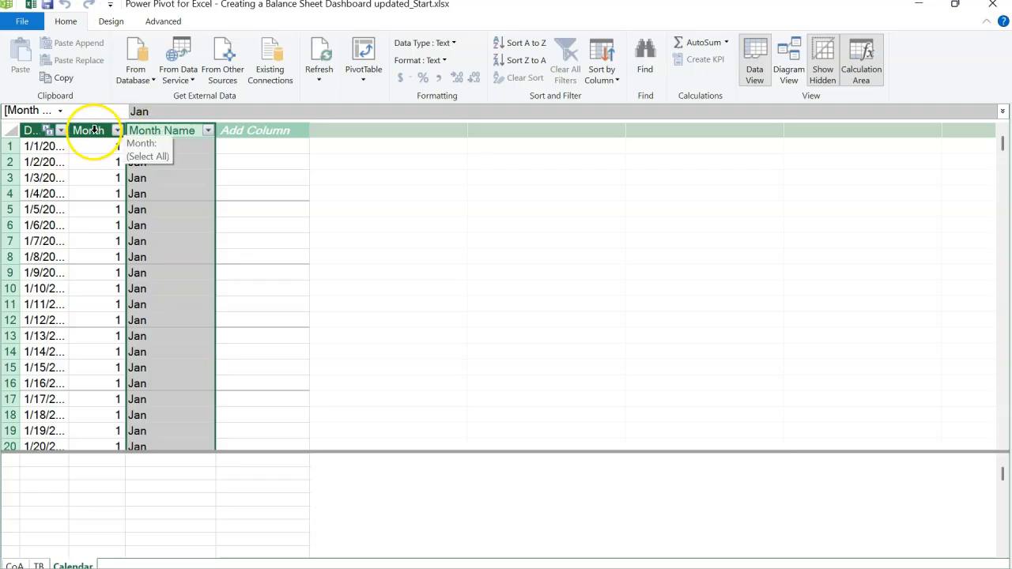
left_click(605, 79)
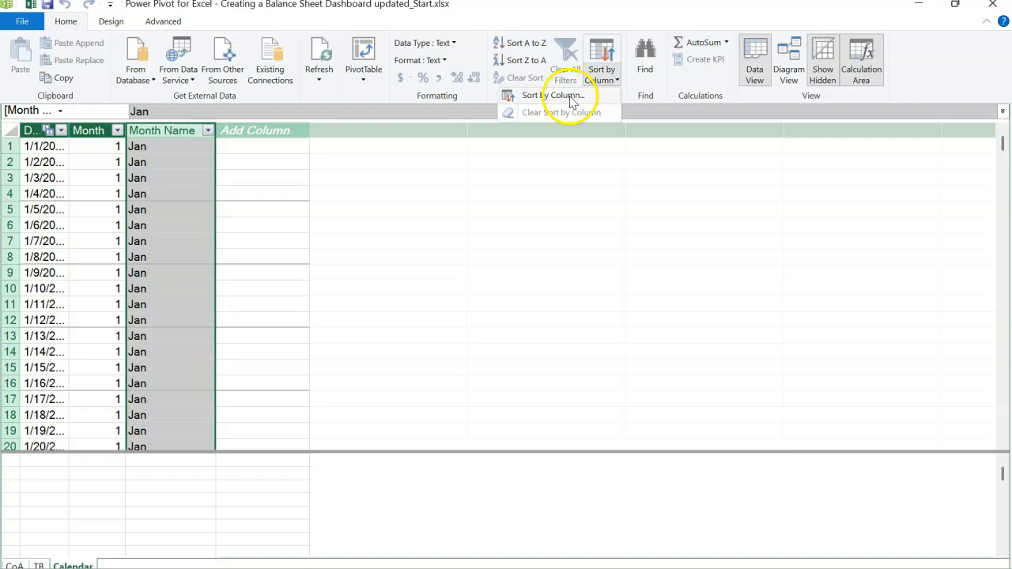
left_click(571, 96)
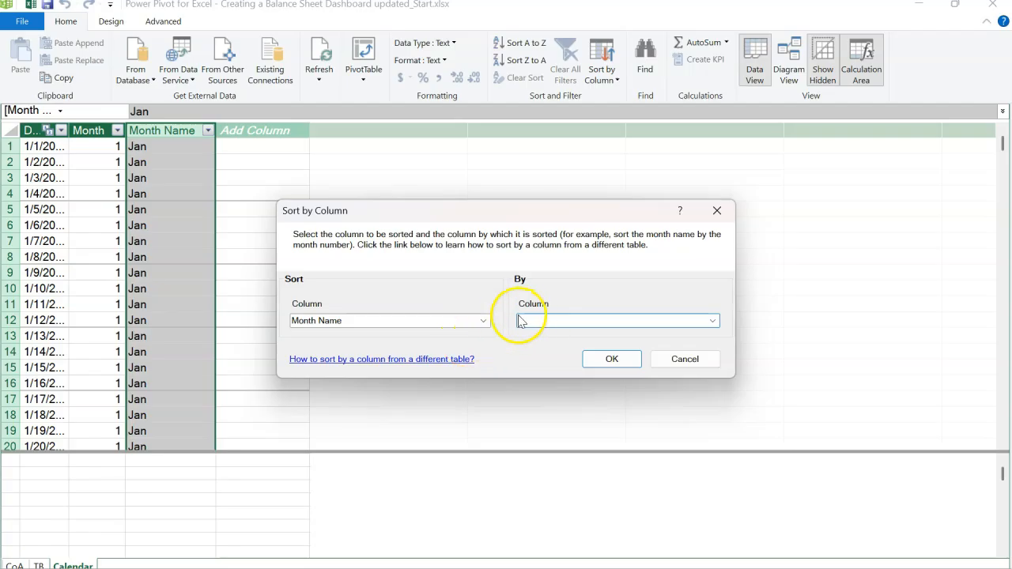
left_click(712, 320)
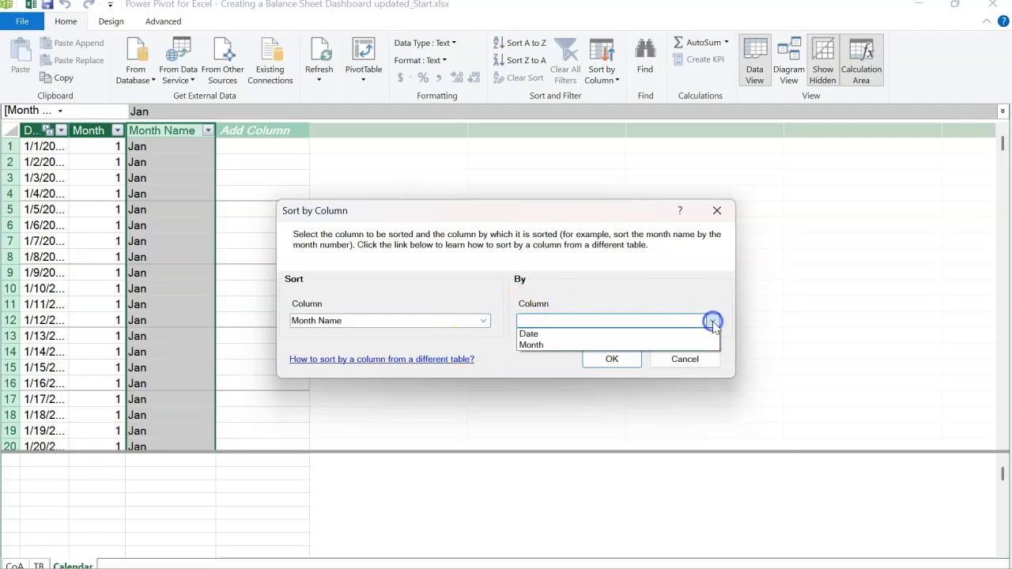
left_click(653, 345)
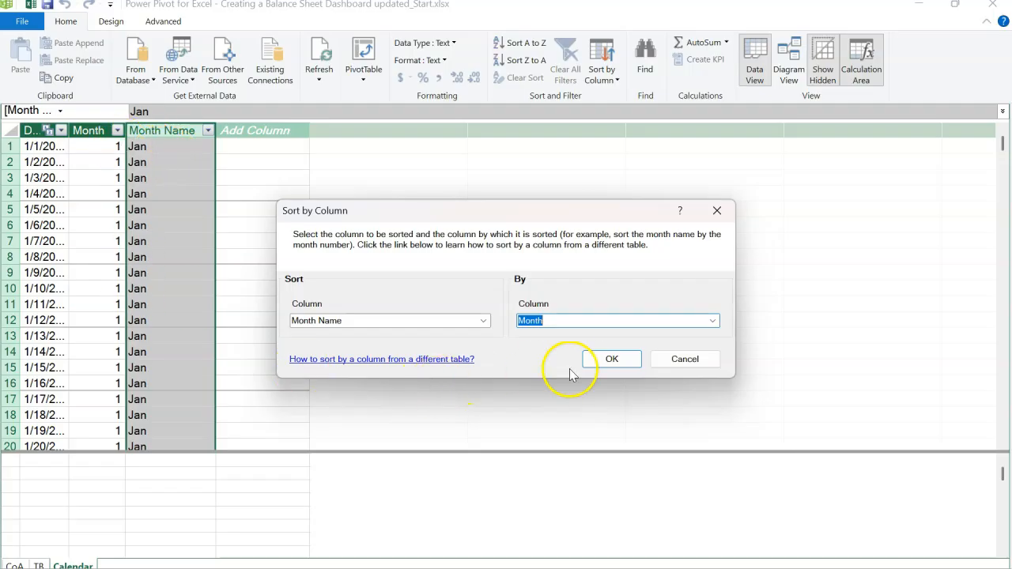
left_click(600, 364)
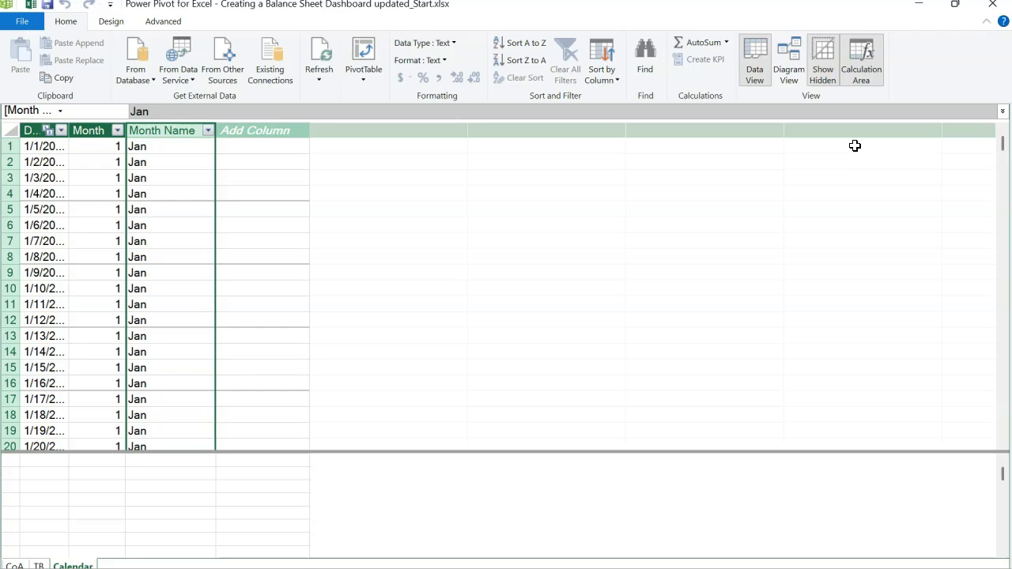
Close the Power Pivot window, then enable the workbook's external data connections and make it a trusted document
left_click(992, 6)
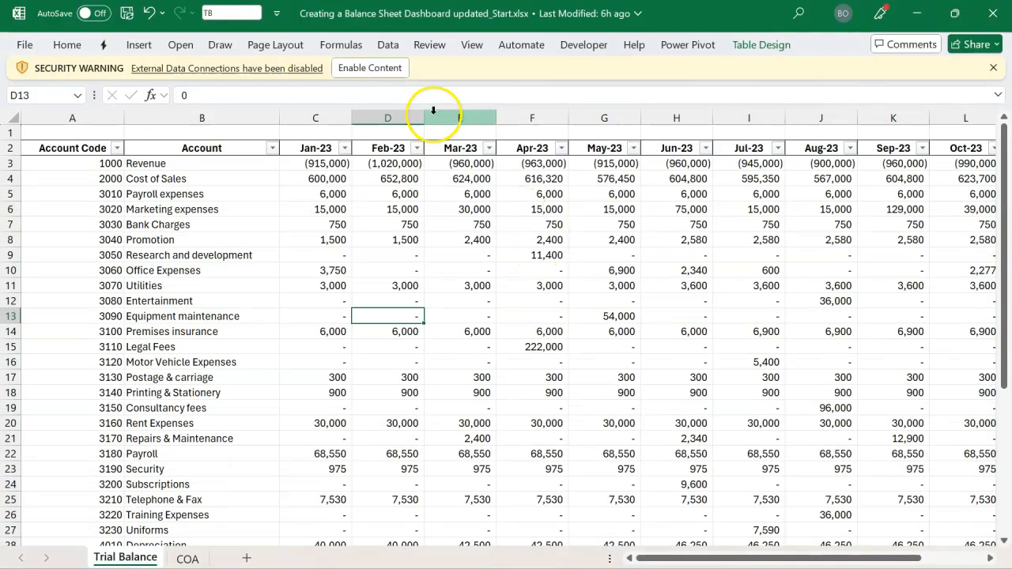
left_click(390, 76)
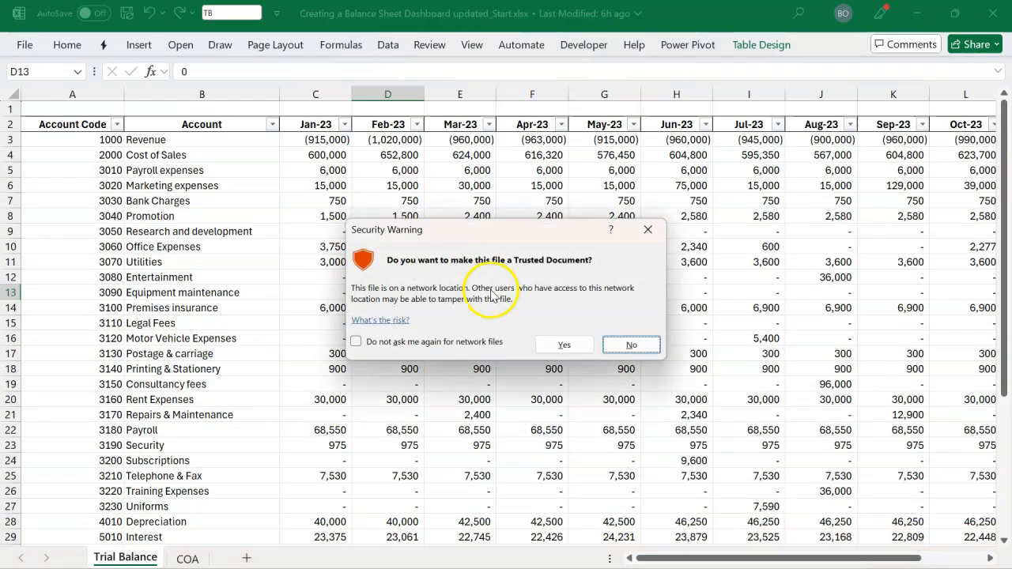
left_click(561, 346)
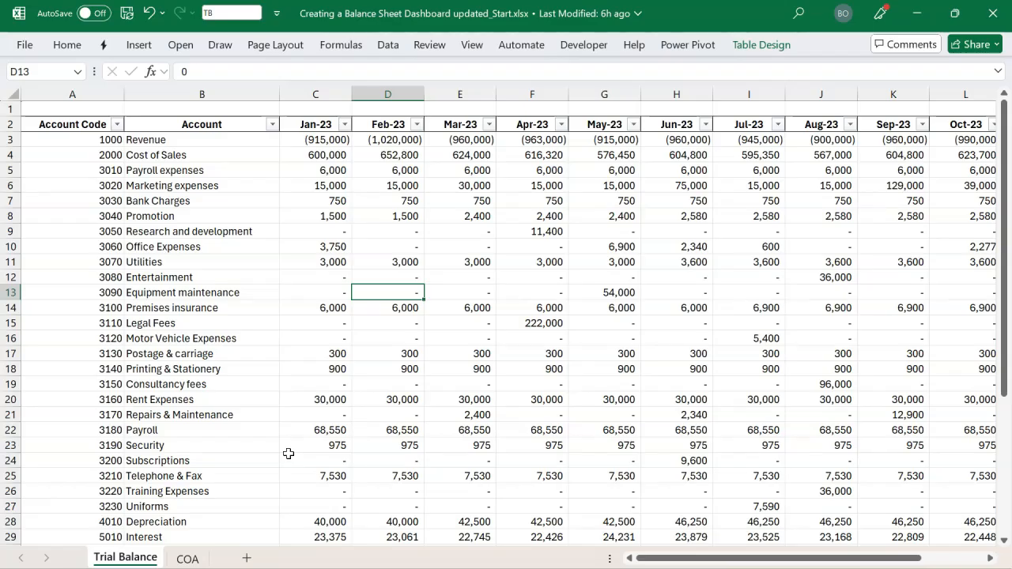
Add a worksheet after the COA sheet and name it Calculations
left_click(247, 559)
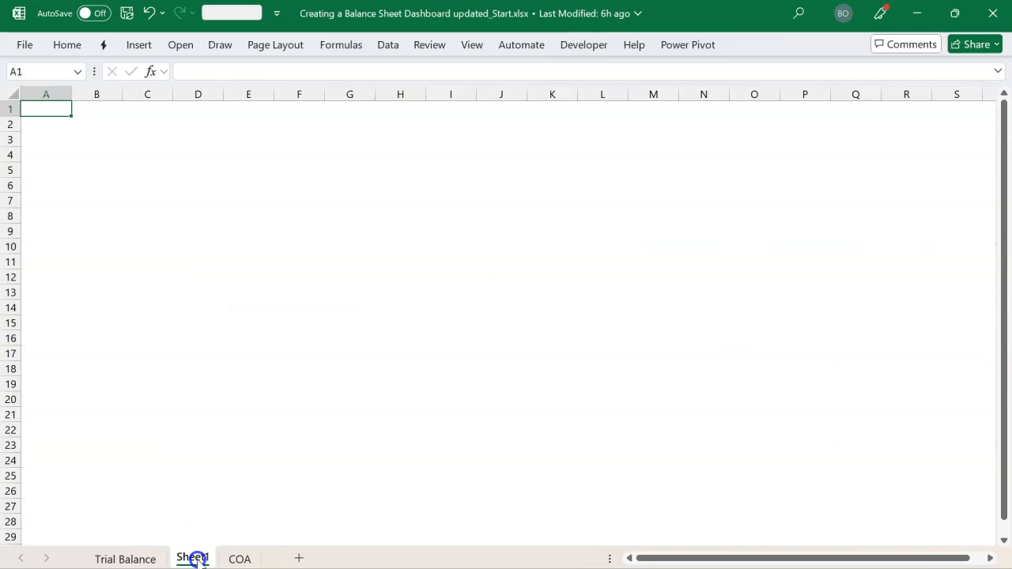
left_click_drag(268, 559, 266, 557)
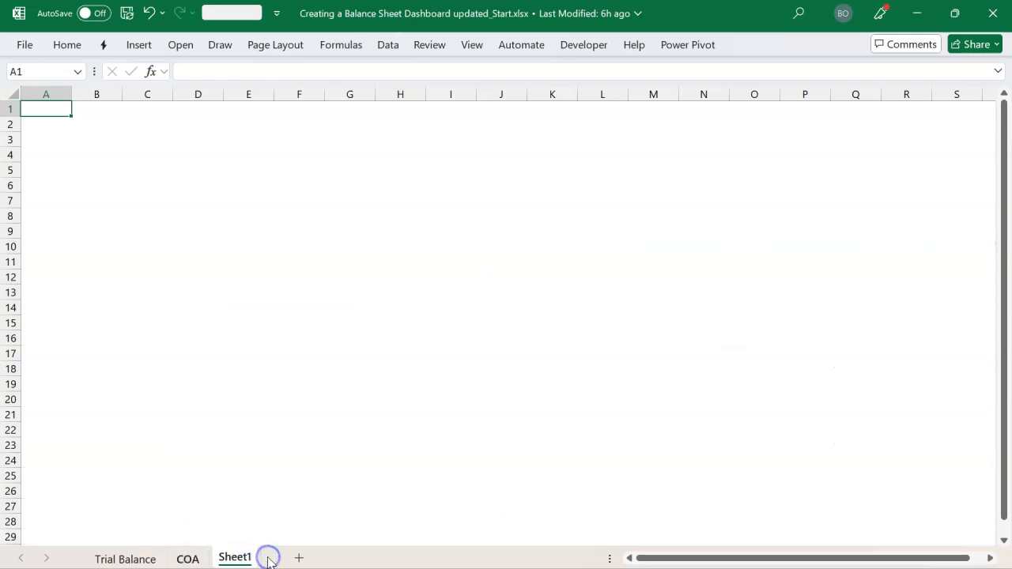
left_click(283, 414)
key("alt+h")
type("or")
type("Calculations")
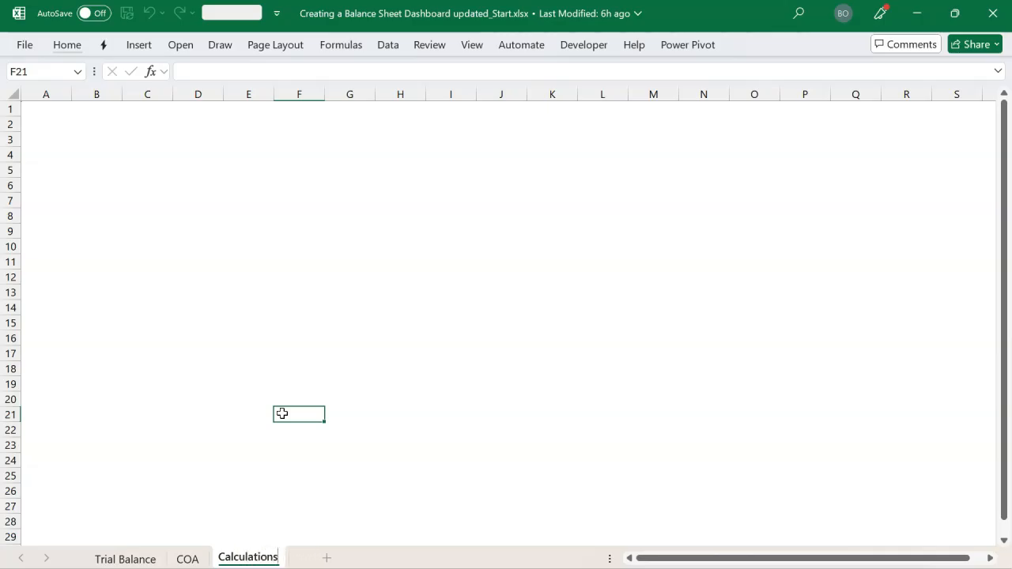
left_click(208, 305)
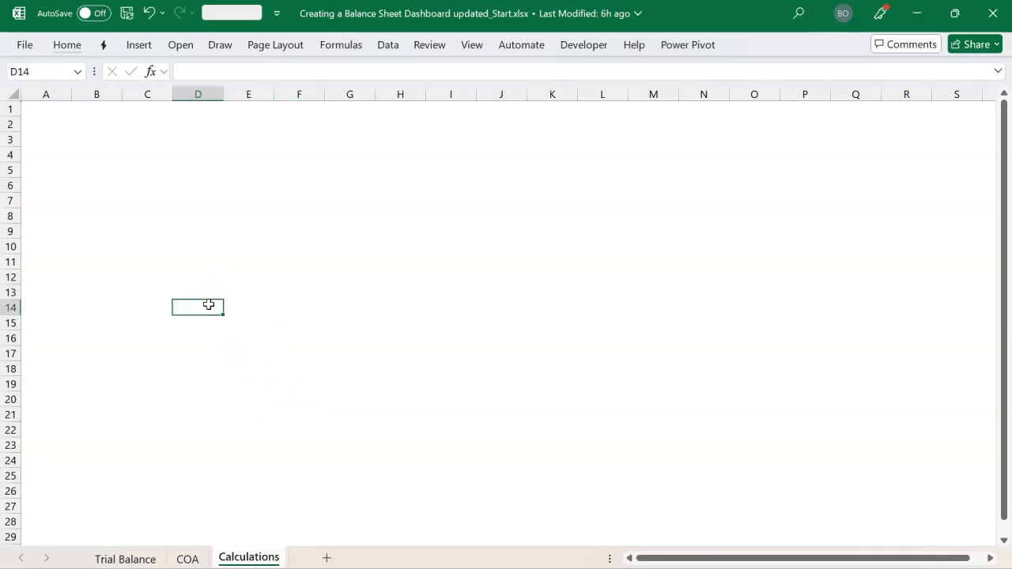
Insert a PivotTable from the Data Model at cell B5 of the Calculations sheet
left_click(100, 175)
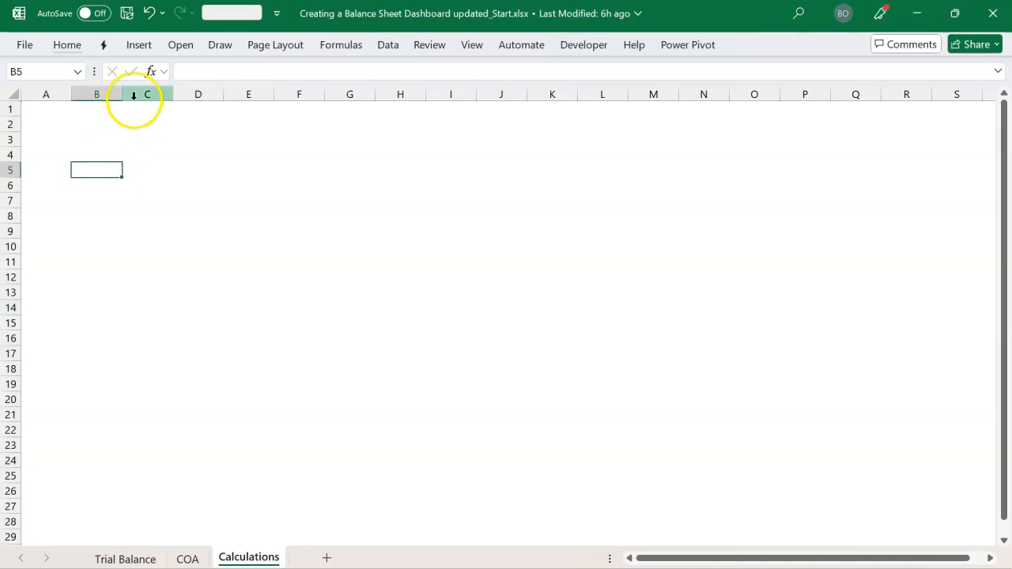
left_click(141, 46)
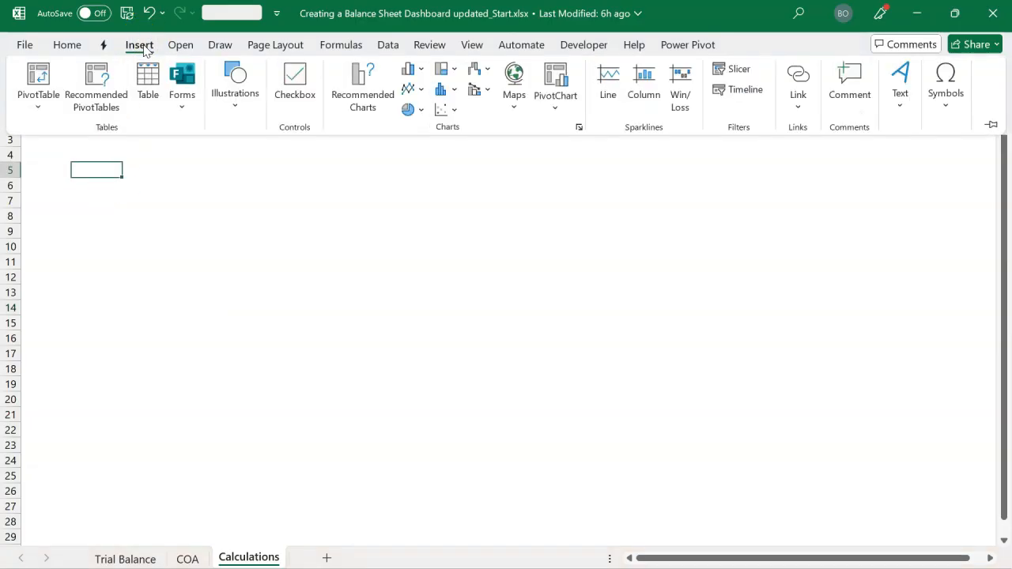
left_click(44, 108)
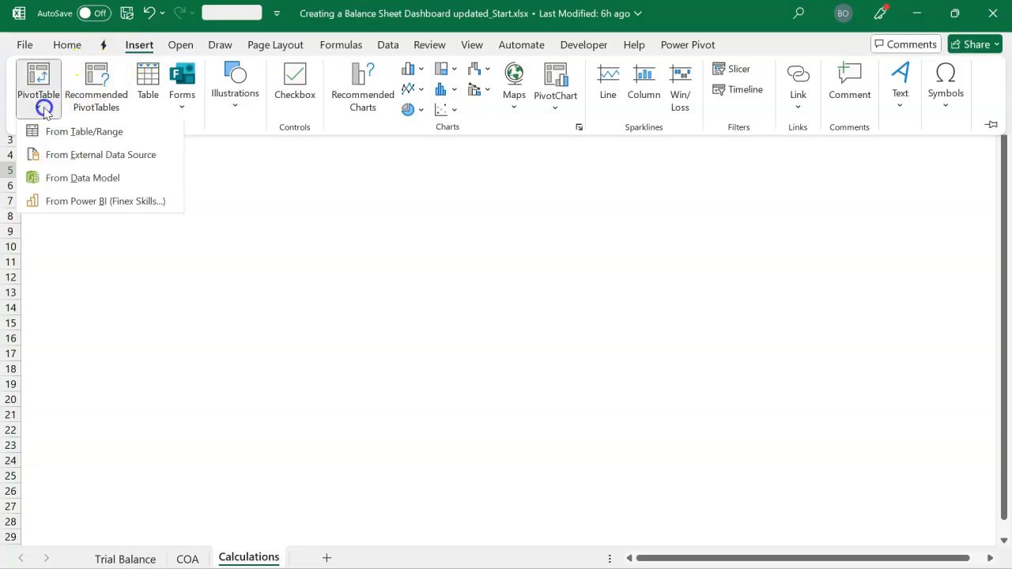
left_click(99, 181)
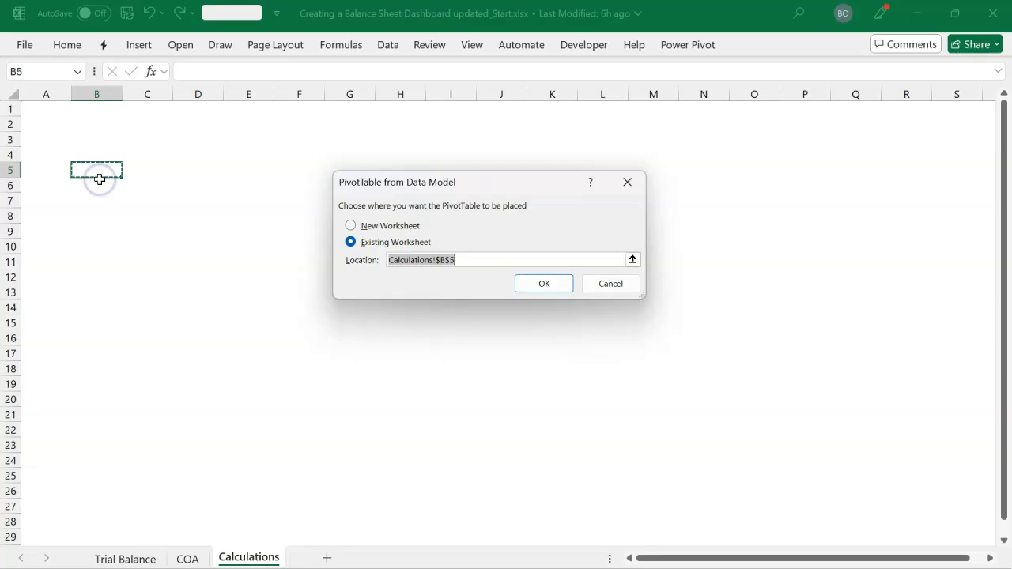
left_click(543, 283)
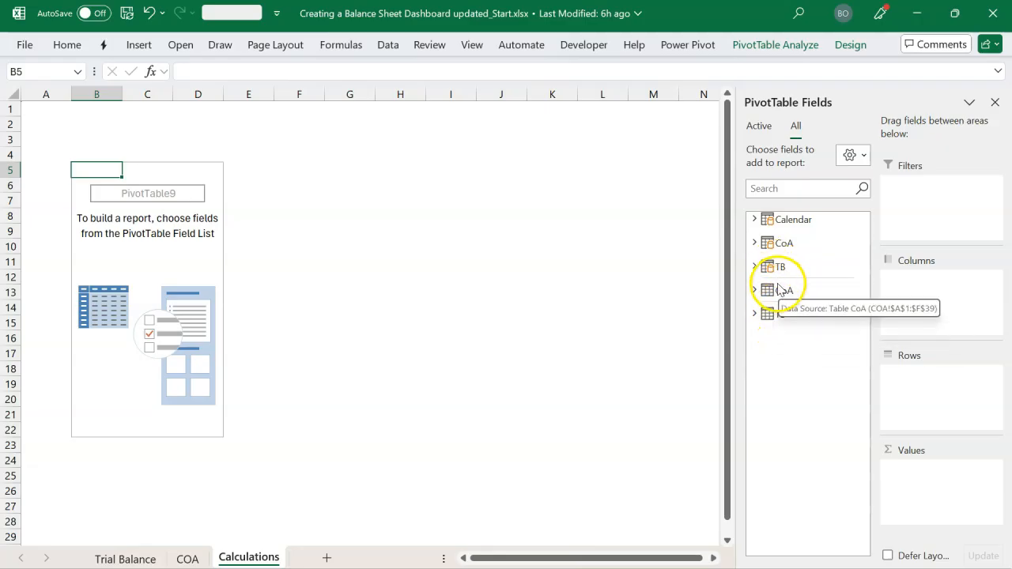
Add the TB query table's Amount field to the PivotTable values and format the sum with two decimals
left_click(754, 267)
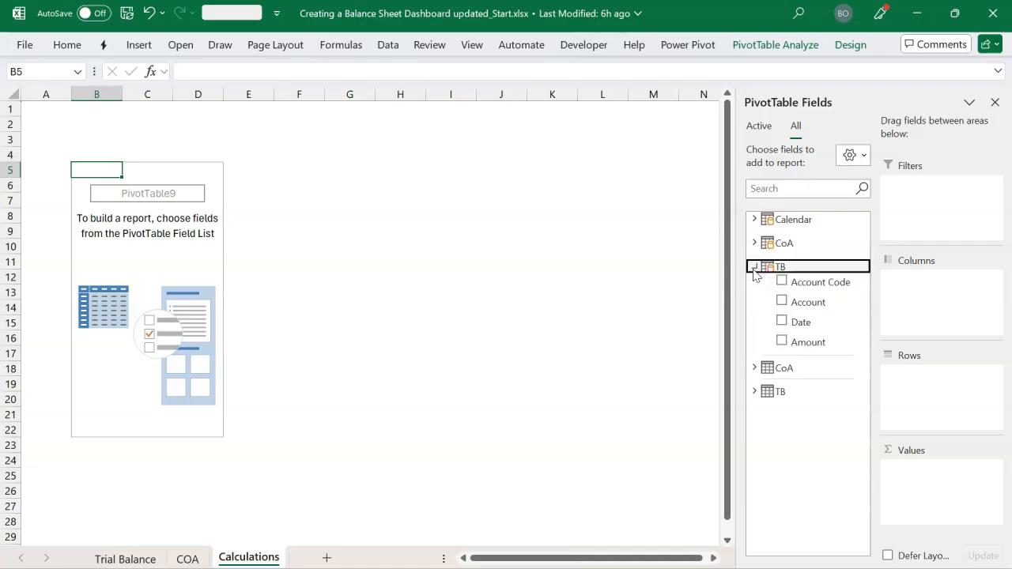
left_click(782, 341)
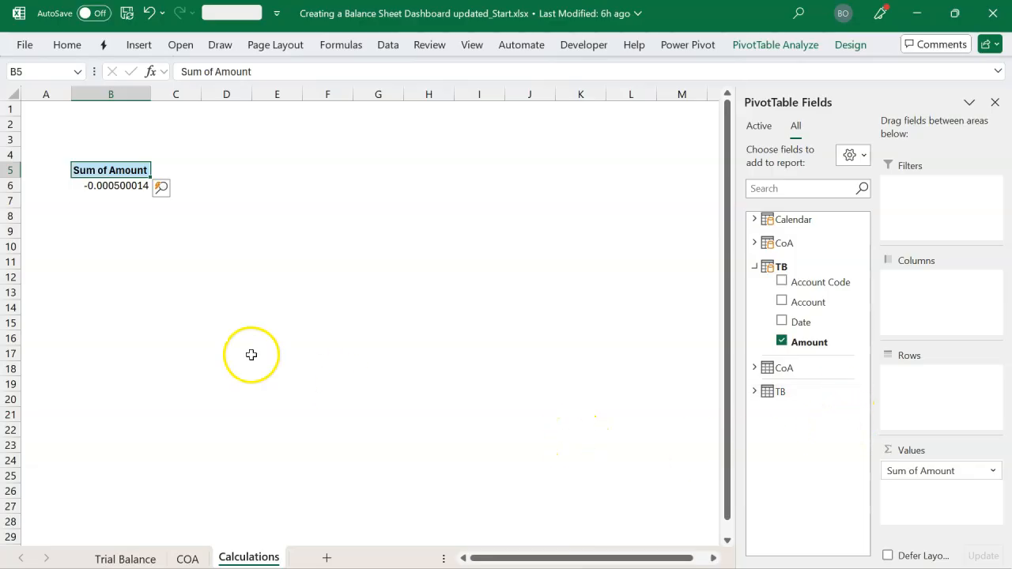
left_click(122, 186)
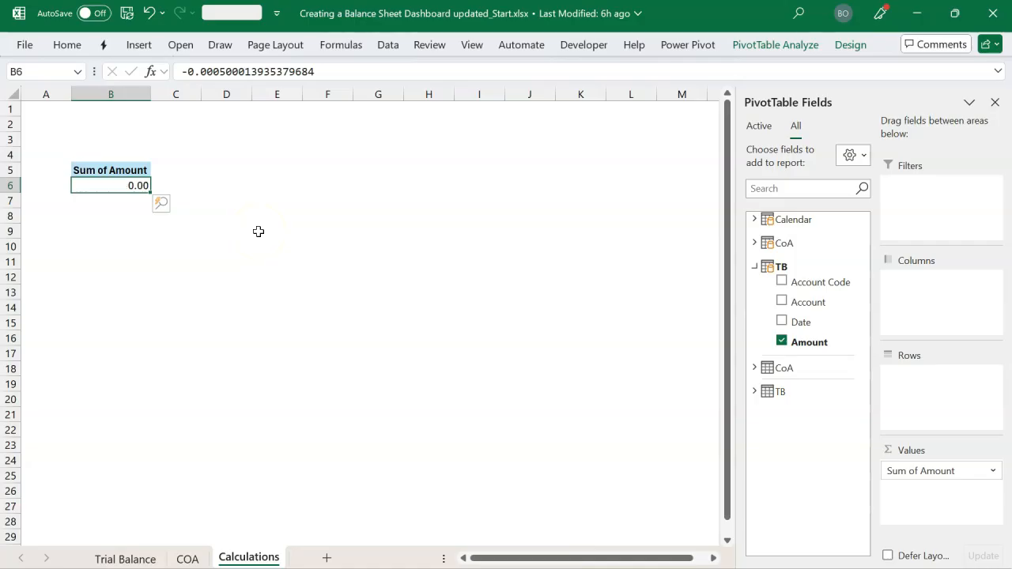
left_click(111, 195)
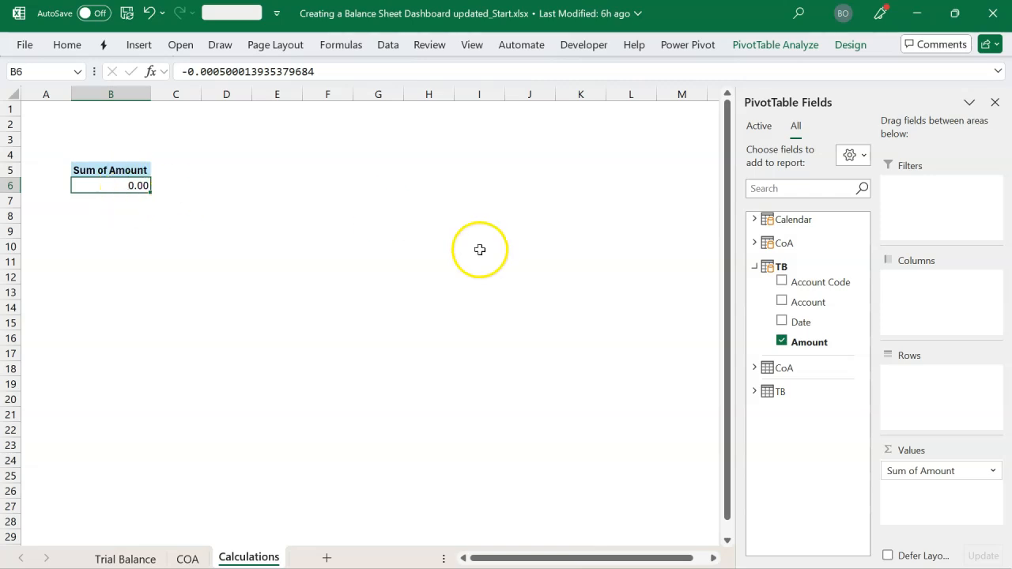
Place the Category field of the CoA query table in the PivotTable rows
left_click(755, 268)
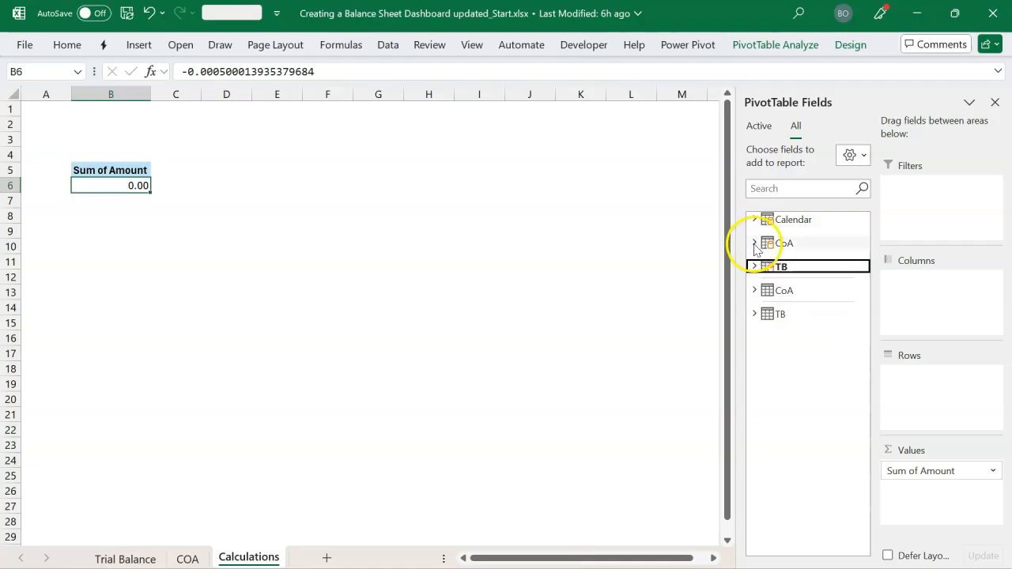
left_click(755, 244)
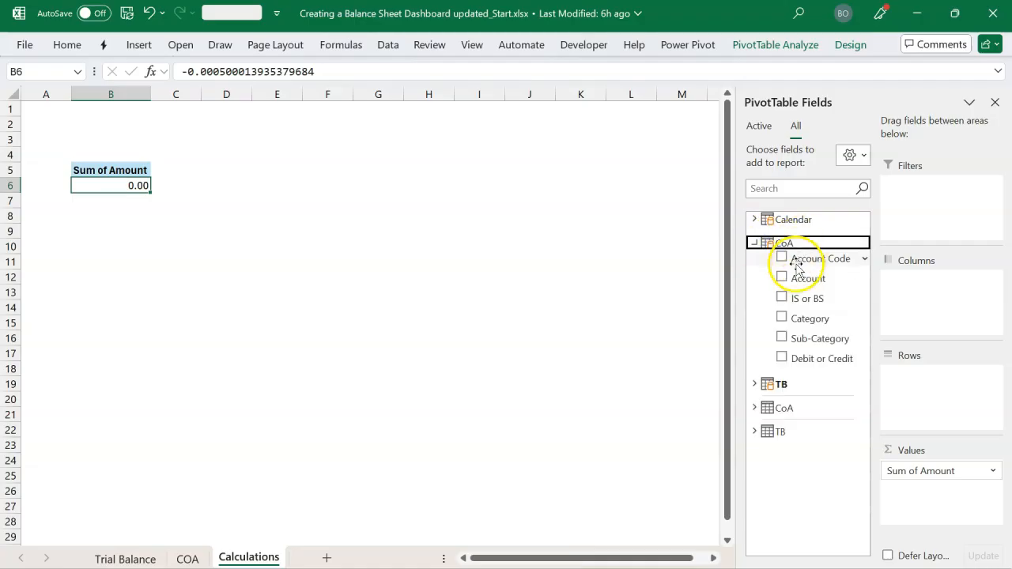
left_click_drag(806, 323, 898, 374)
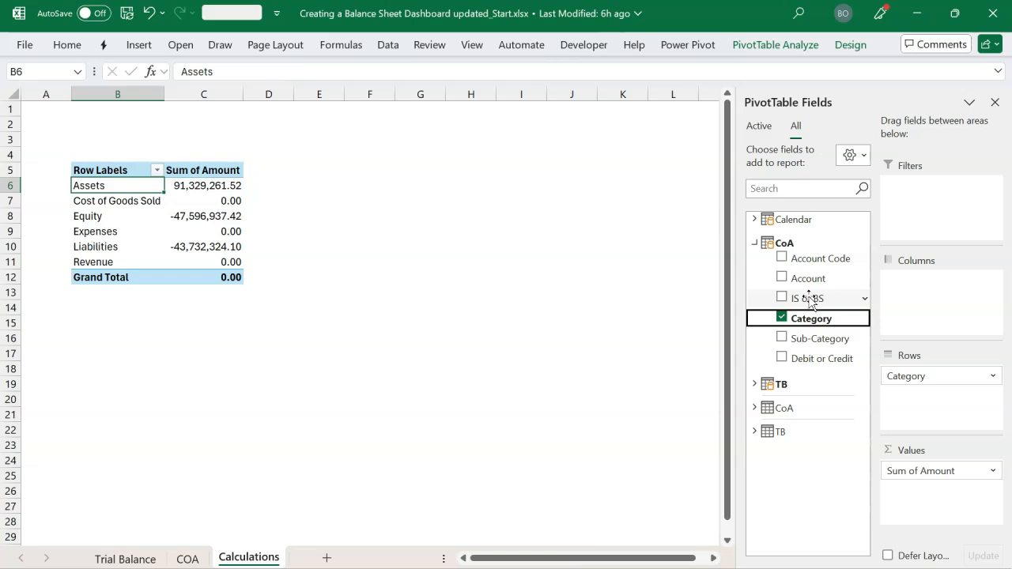
Add the IS or BS field as a report filter and filter the PivotTable to BS
left_click_drag(812, 304, 922, 230)
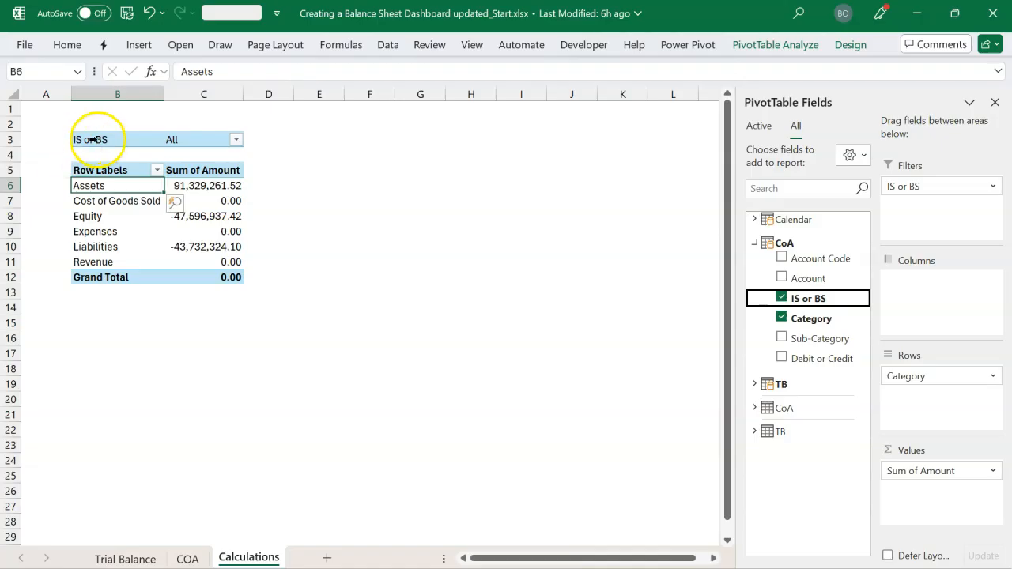
left_click(236, 140)
left_click(62, 180)
left_click(84, 196)
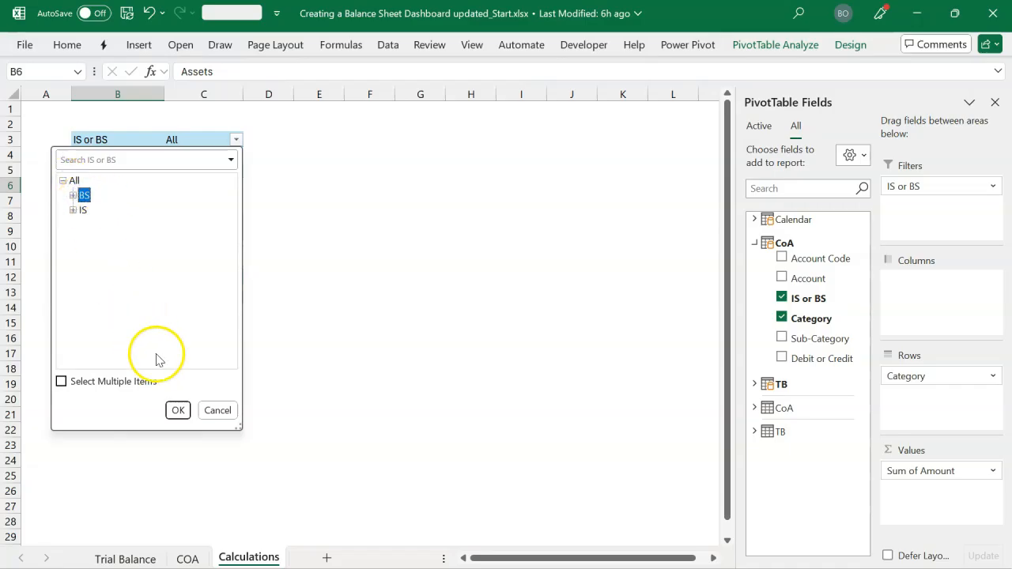
left_click(174, 410)
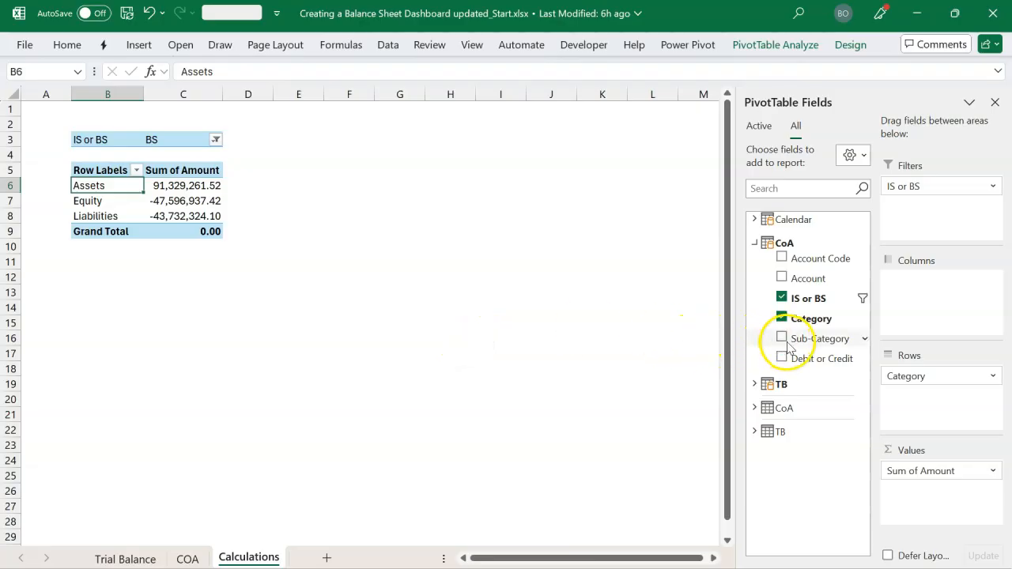
Add the Sub-Category and Account fields of the CoA query table below Category in the PivotTable rows
left_click_drag(809, 345, 902, 393)
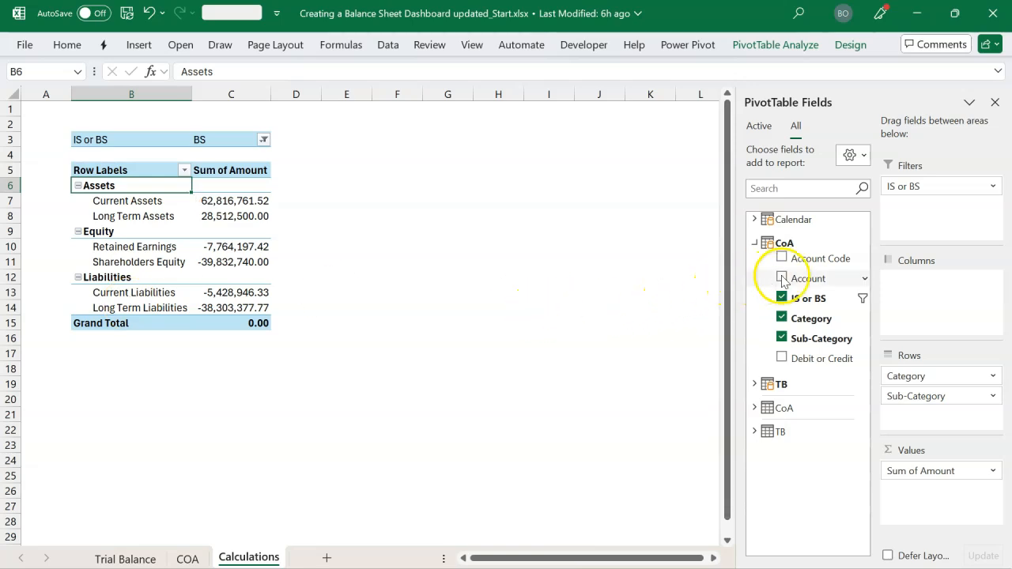
left_click_drag(799, 278, 919, 415)
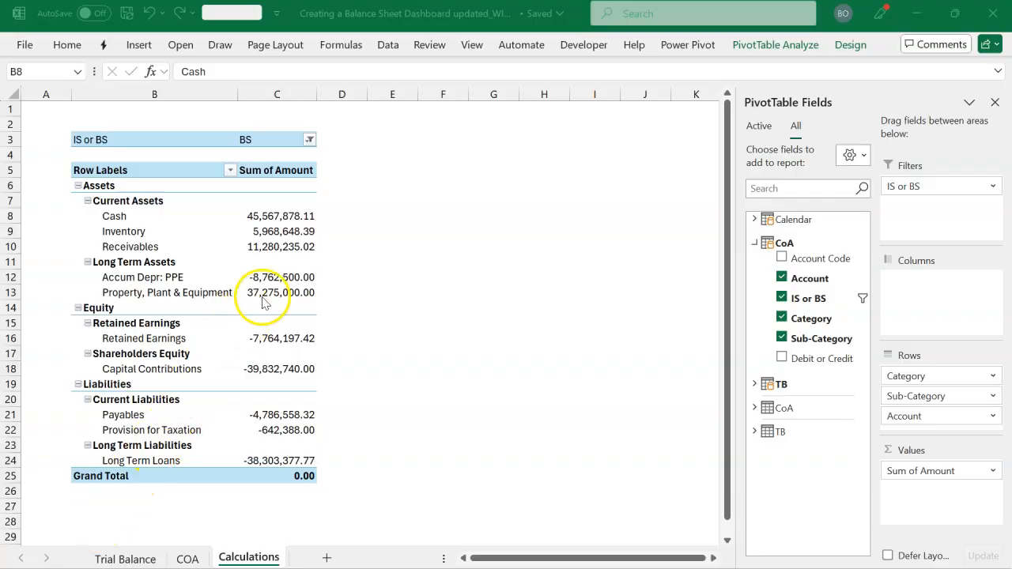
left_click(262, 297)
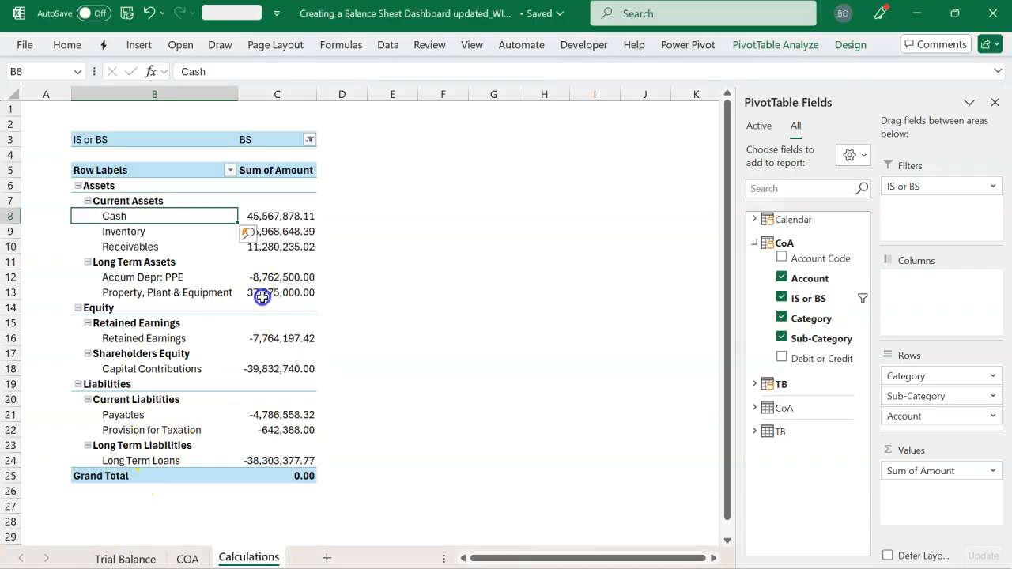
left_click(295, 220)
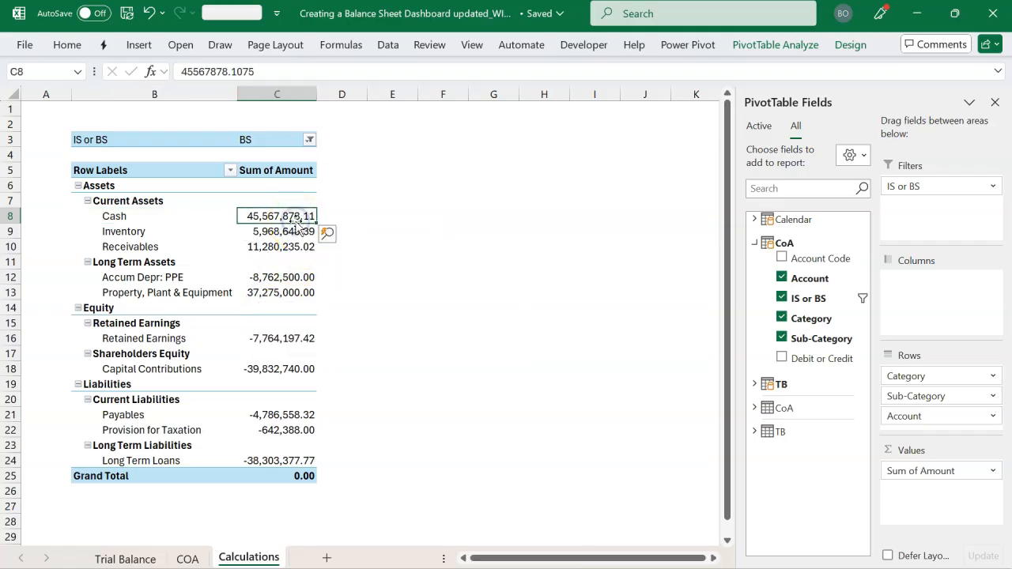
mouse_move(303, 347)
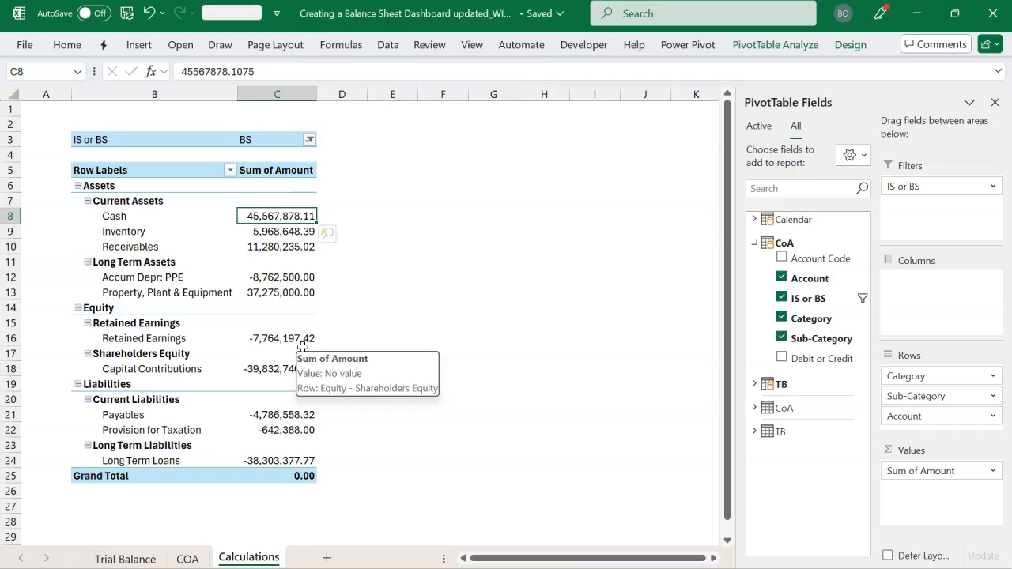
Place the Calendar table's Month Name field in the PivotTable columns
left_click(755, 248)
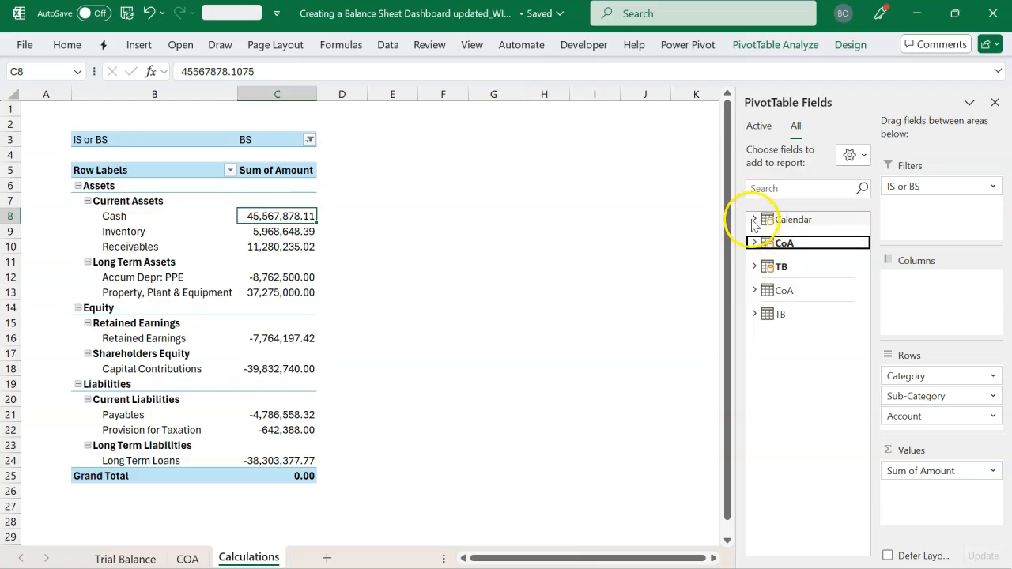
left_click(754, 220)
left_click_drag(819, 274, 906, 291)
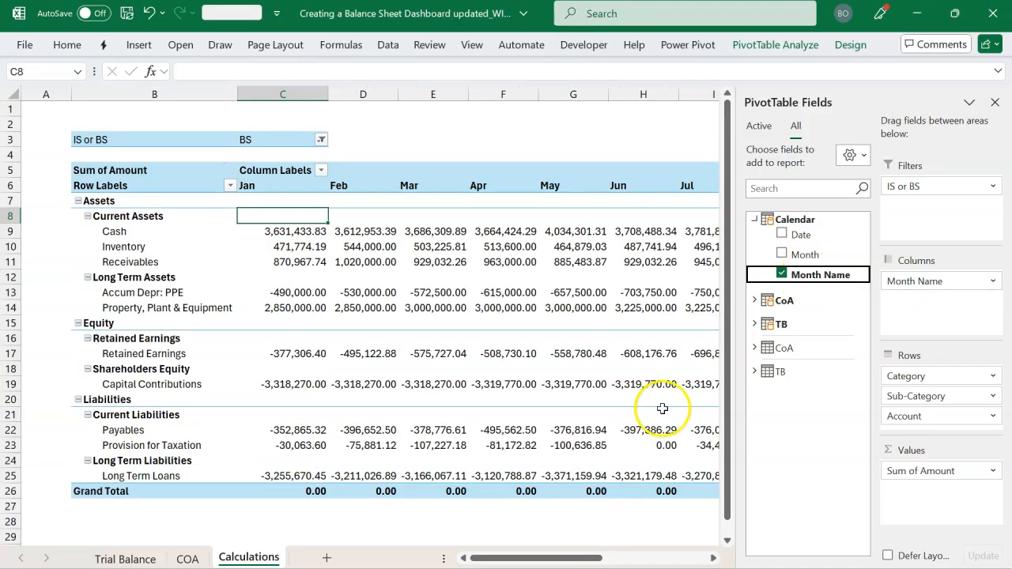
Examine the account balances across the monthly columns and the Grand Total column, comparing December, August and January
left_click(994, 102)
scroll(494, 329, "right", 3)
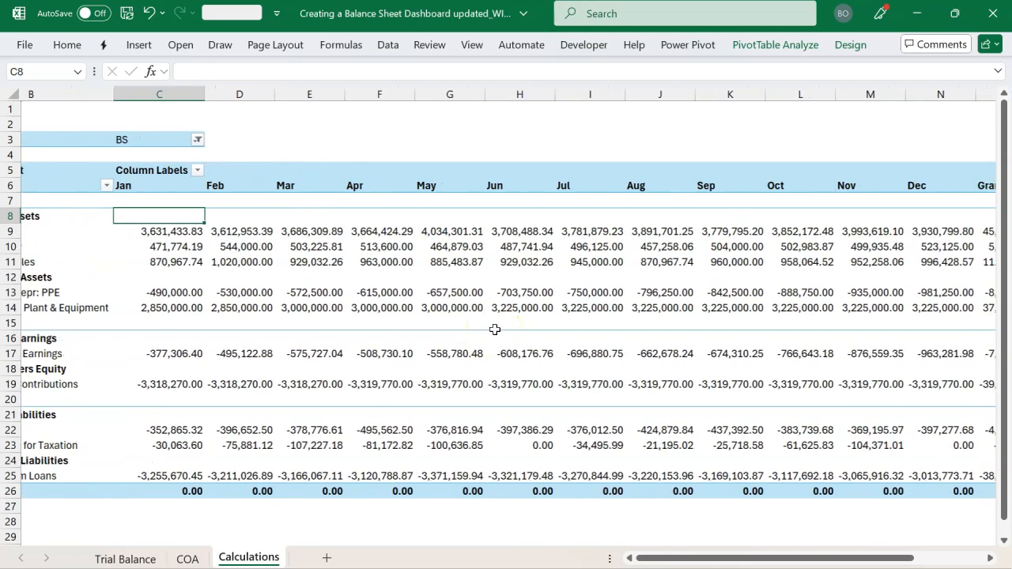
scroll(429, 334, "left", 3)
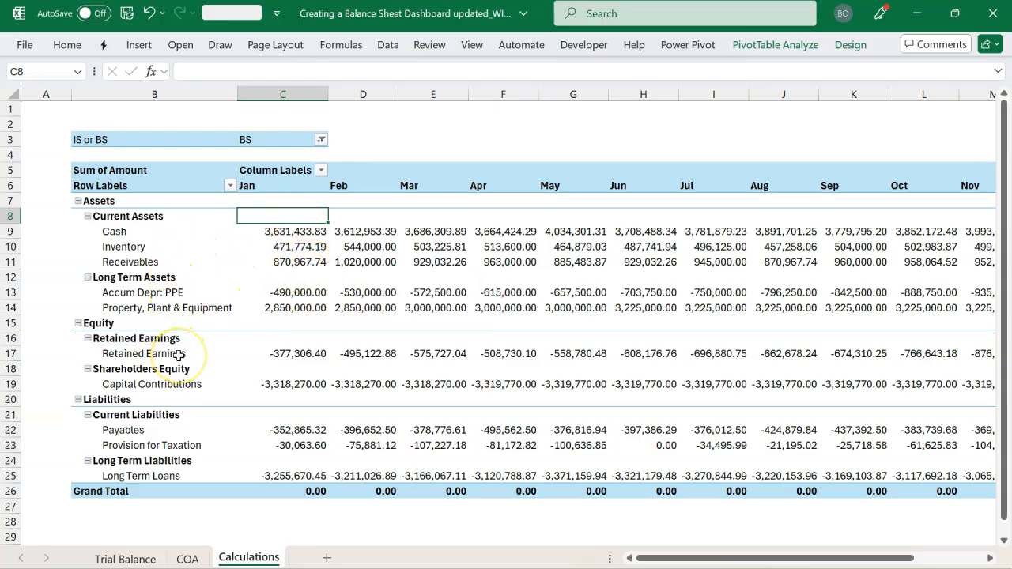
scroll(370, 312, "right", 4)
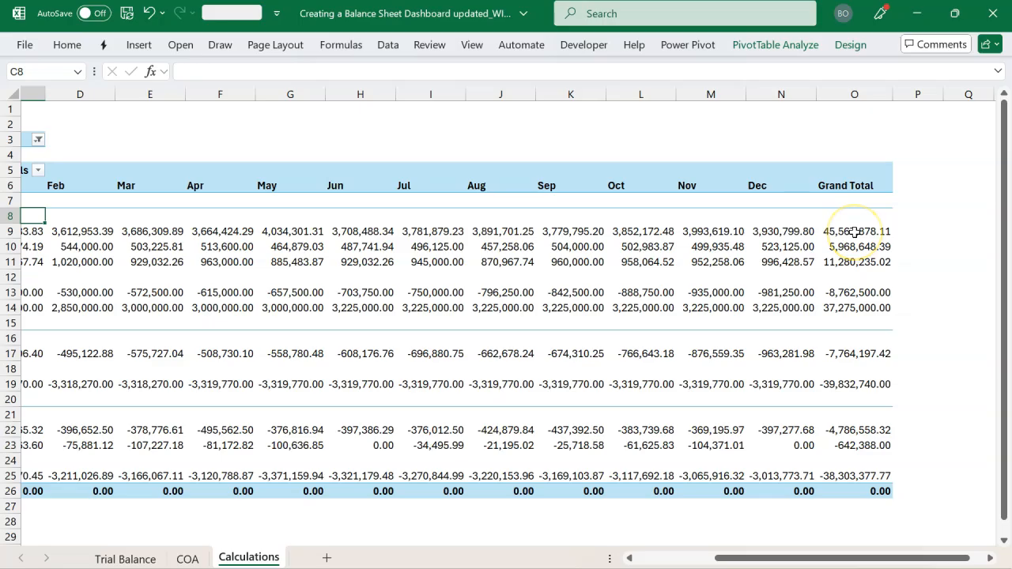
mouse_move(855, 231)
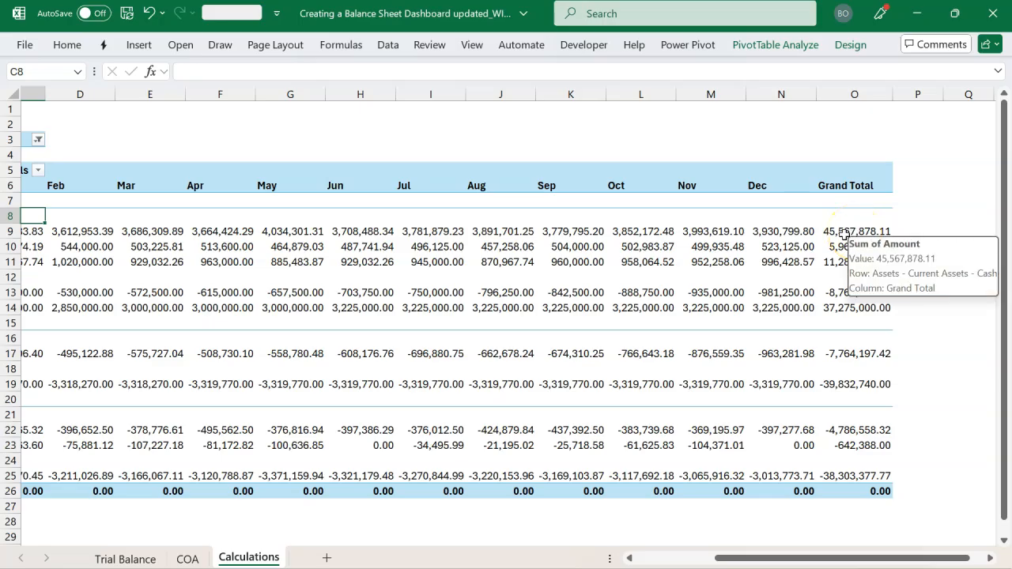
left_click(775, 231)
left_click_drag(775, 231, 778, 475)
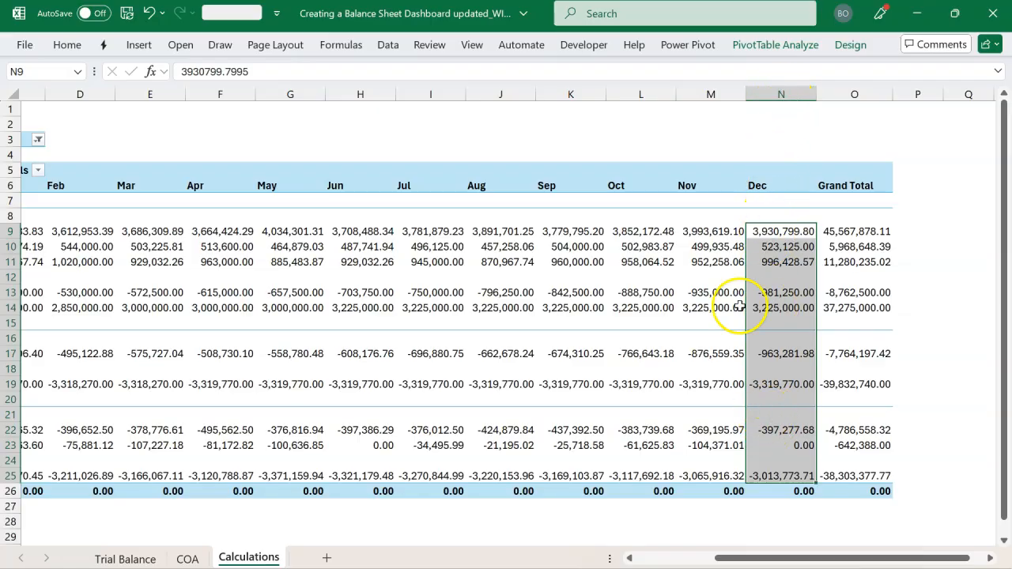
left_click(491, 93)
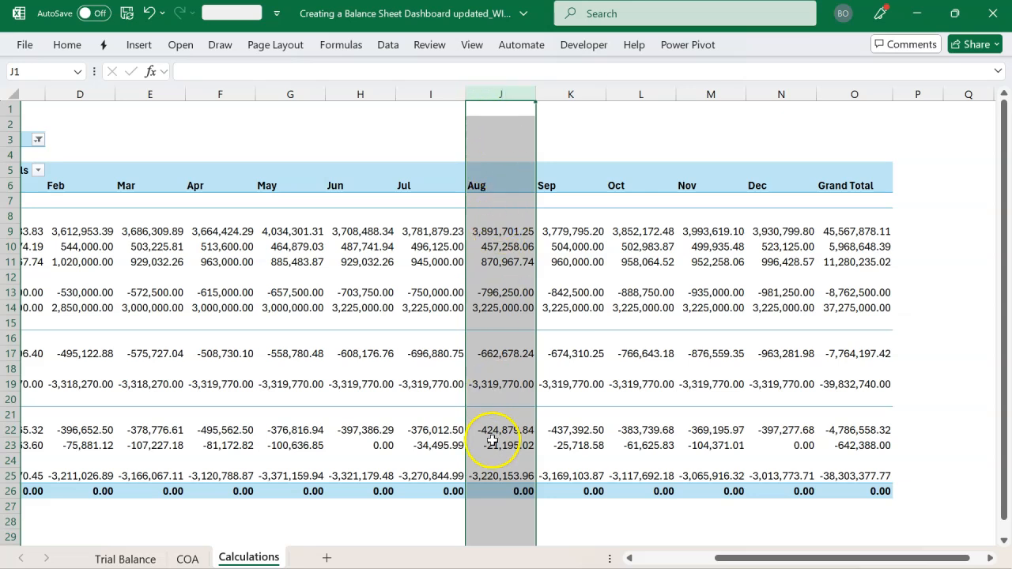
scroll(553, 411, "left", 3)
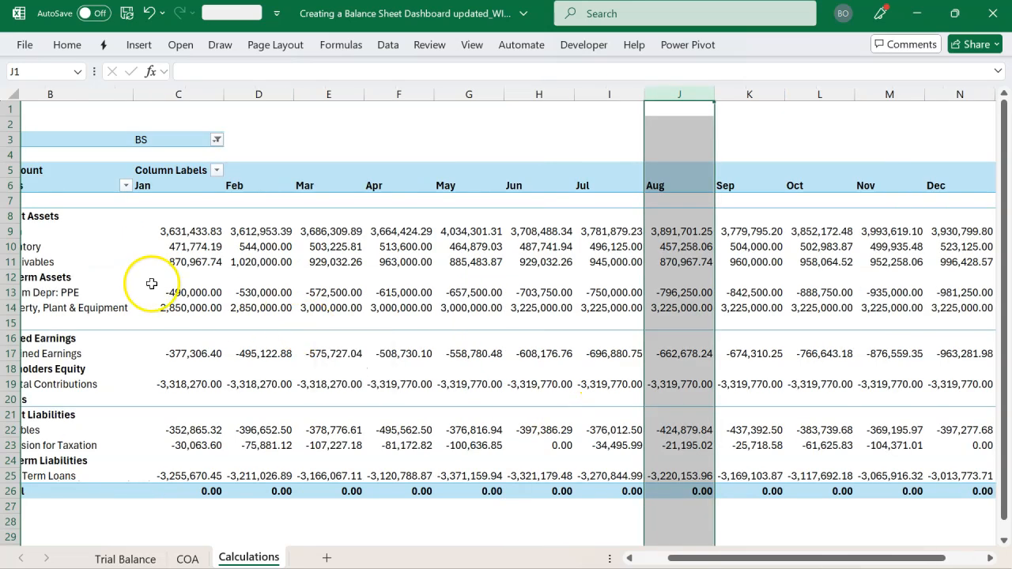
left_click(195, 235)
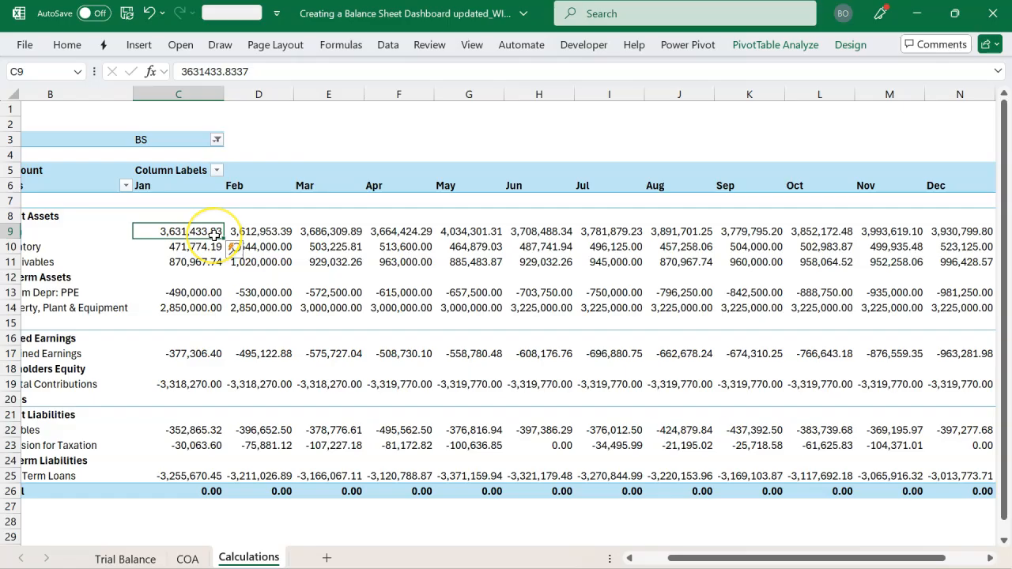
mouse_move(215, 235)
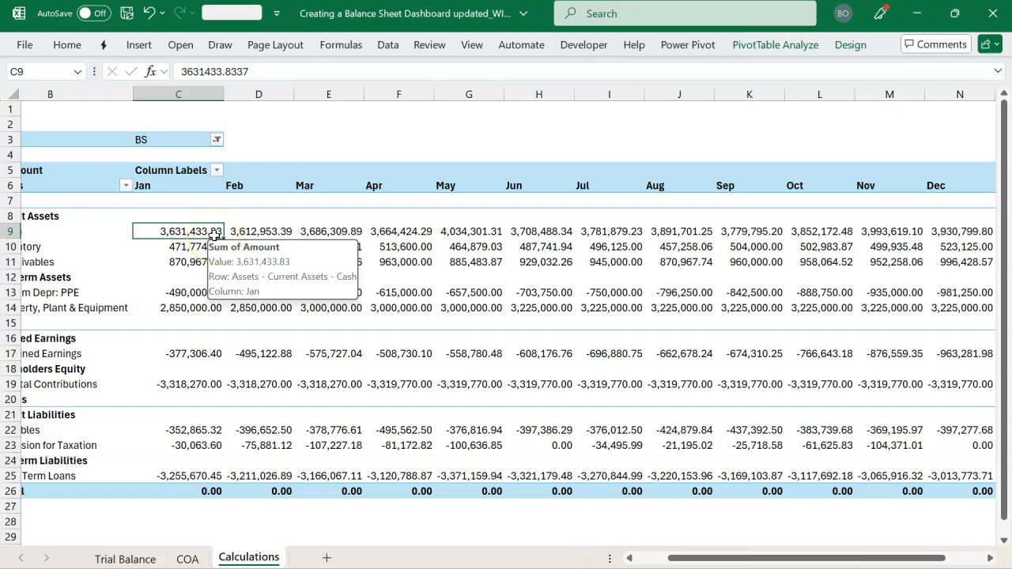
mouse_move(325, 237)
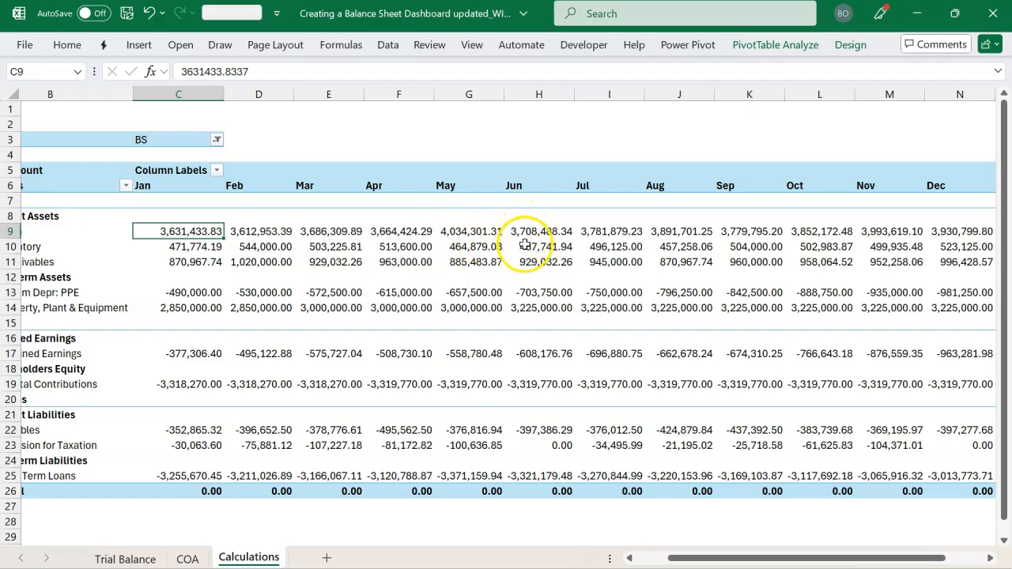
scroll(526, 398, "left", 3)
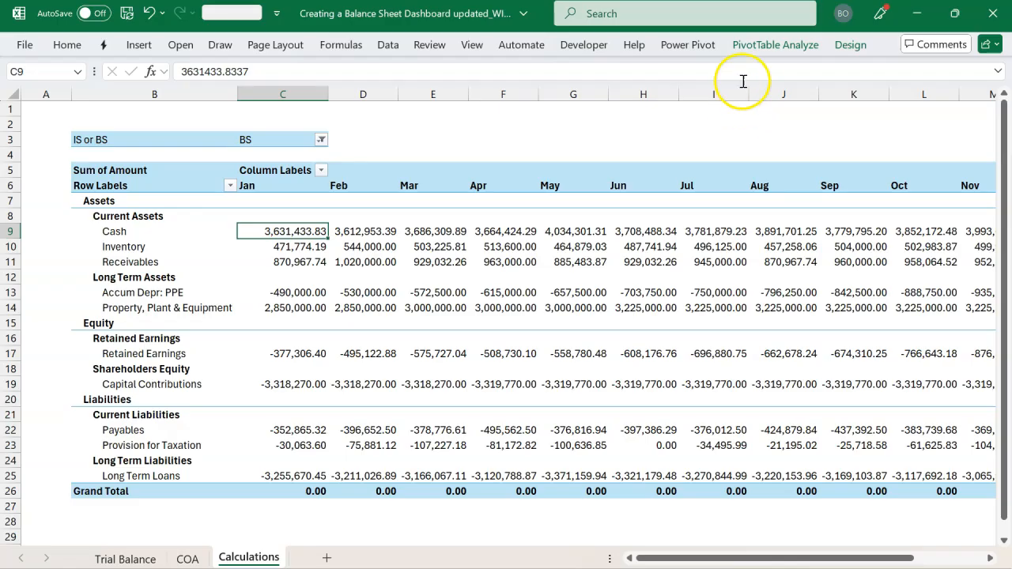
Bring back the PivotTable field list and remove Month Name from the columns
left_click(764, 49)
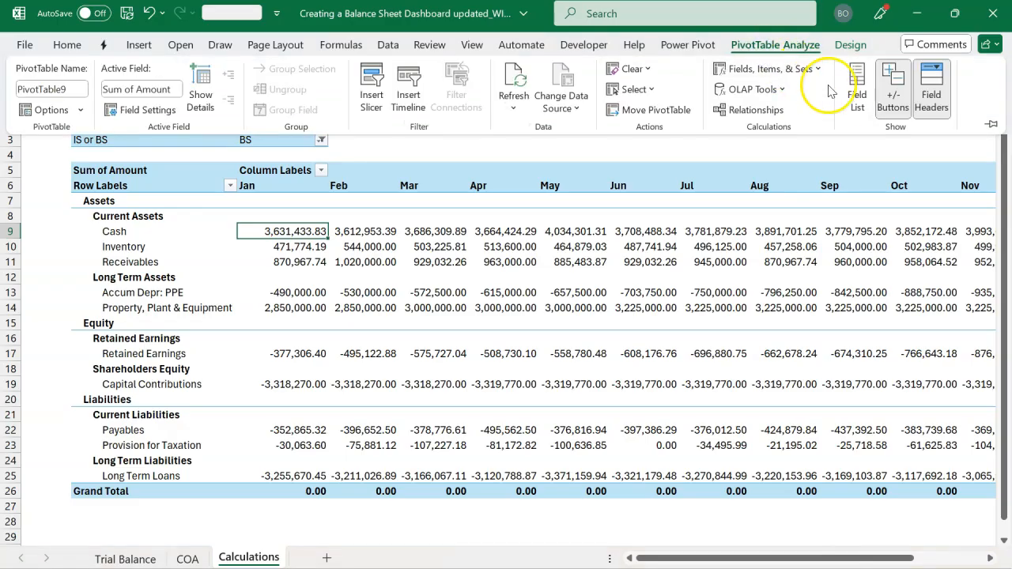
left_click(845, 98)
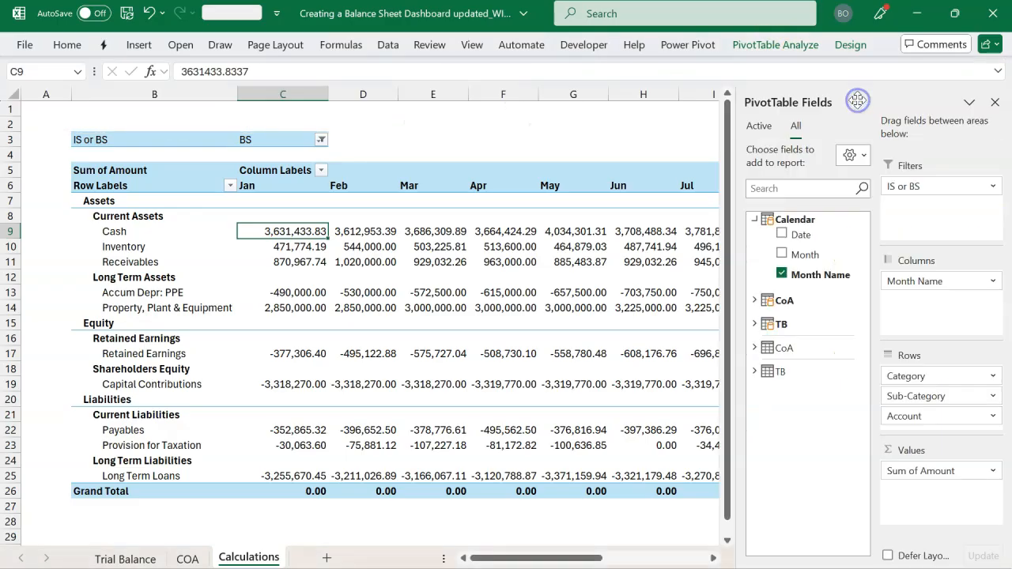
left_click_drag(930, 291, 778, 366)
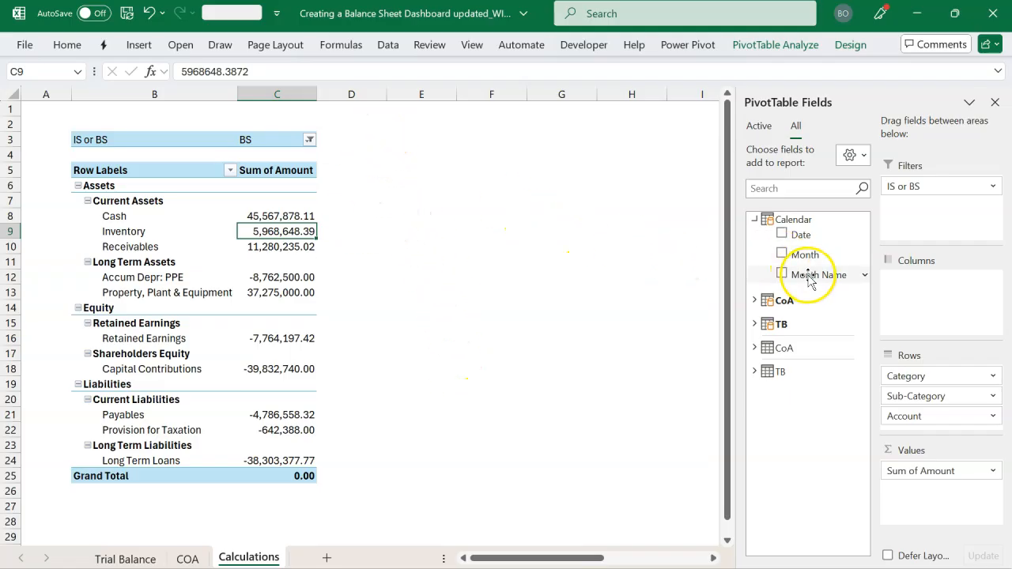
Insert a slicer for the Calendar table's Month Name field, place it beside the PivotTable and lengthen it to fit all twelve months
left_click(139, 44)
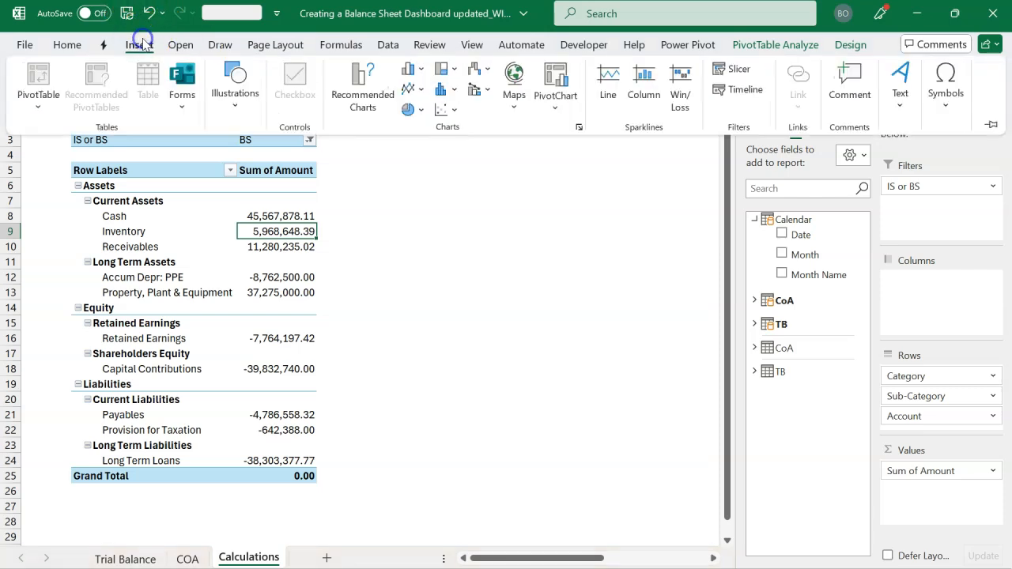
left_click(733, 73)
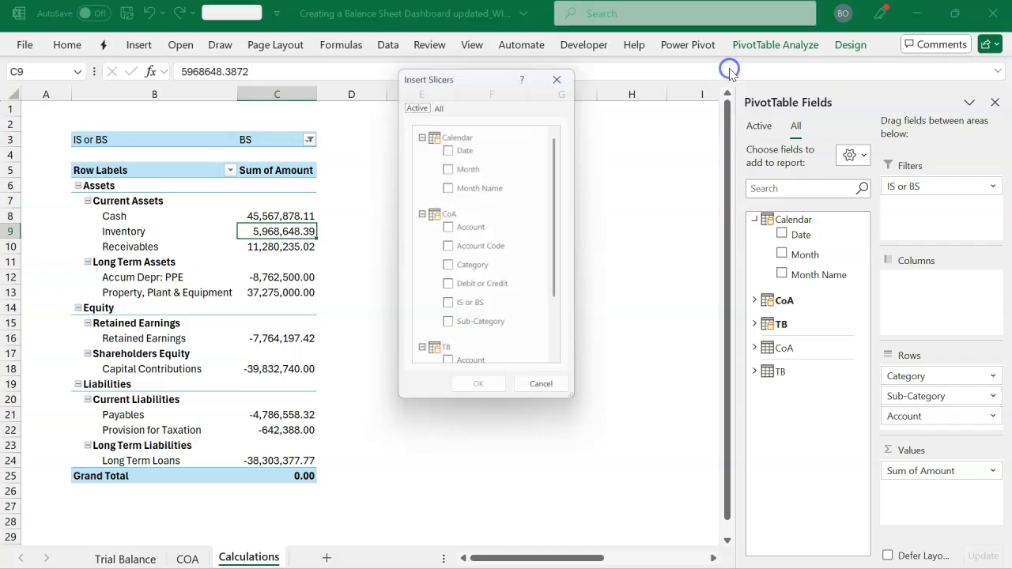
left_click(451, 188)
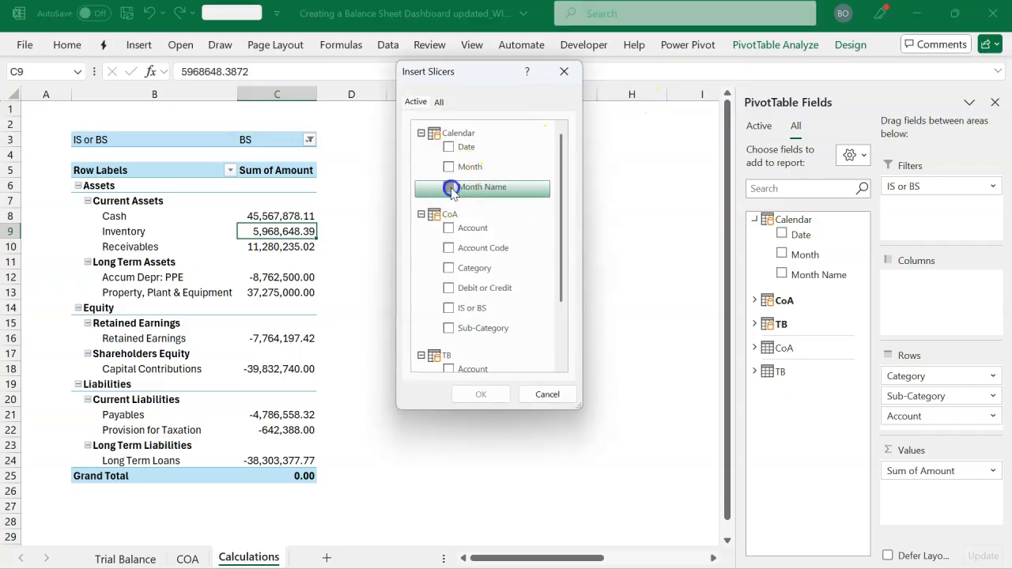
left_click(480, 392)
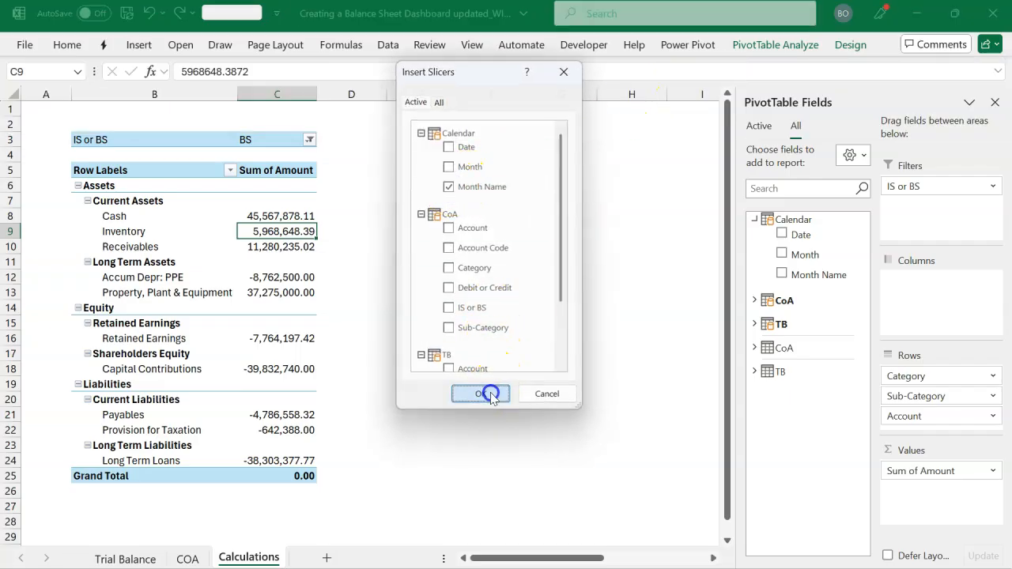
left_click_drag(395, 278, 490, 227)
left_click_drag(477, 384, 475, 500)
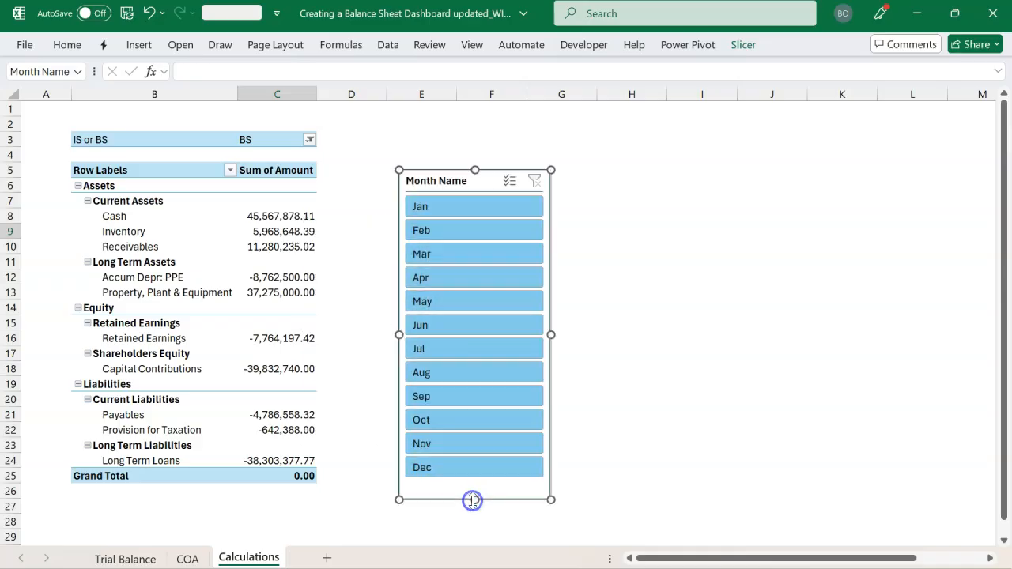
Test the Month Name slicer by filtering the PivotTable to Dec and to Aug, and clear the filter
left_click(483, 470)
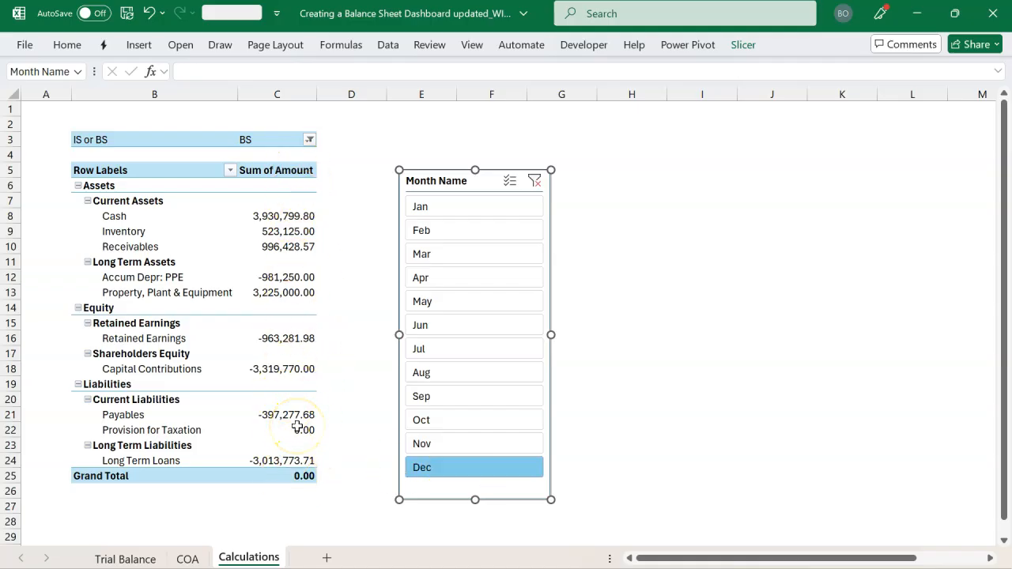
left_click(431, 377)
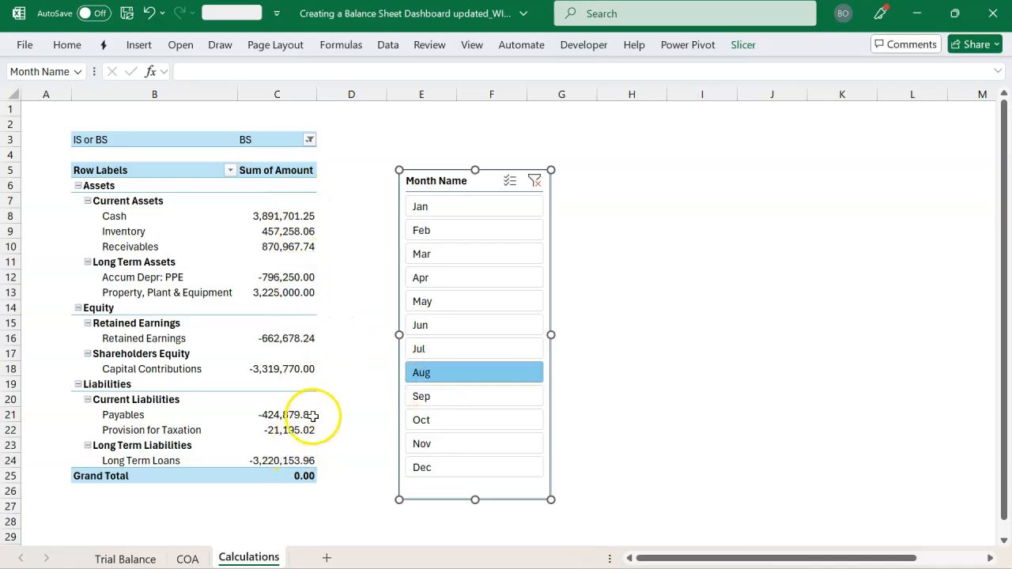
left_click(536, 182)
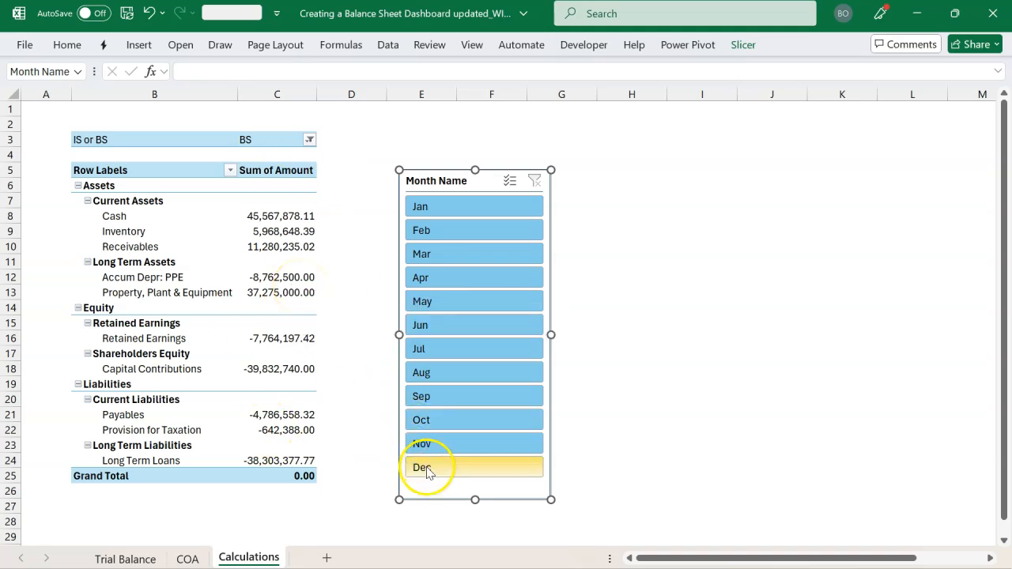
Create a new Power Pivot measure stored in the TB table and name it Current
left_click(280, 218)
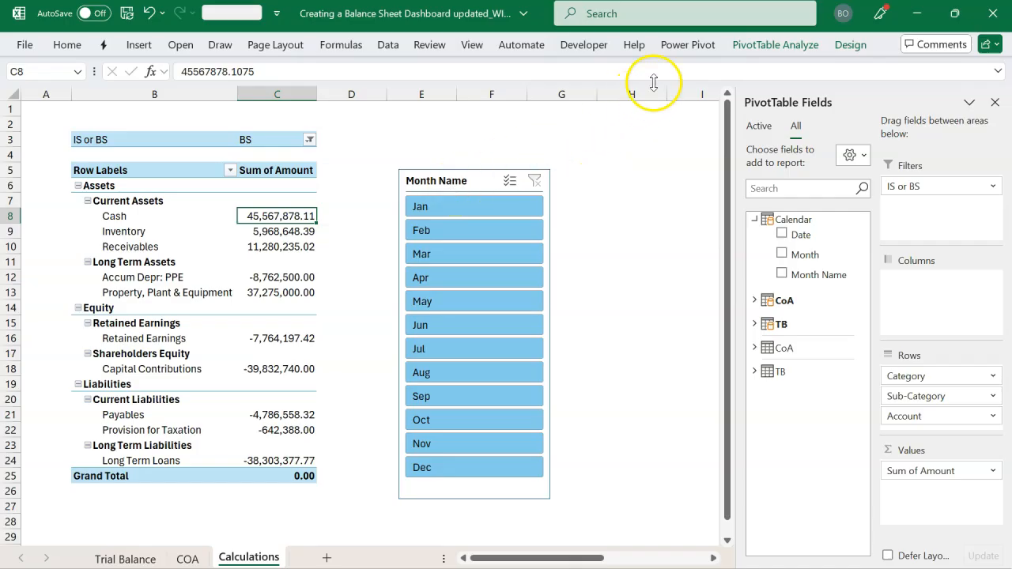
left_click(688, 46)
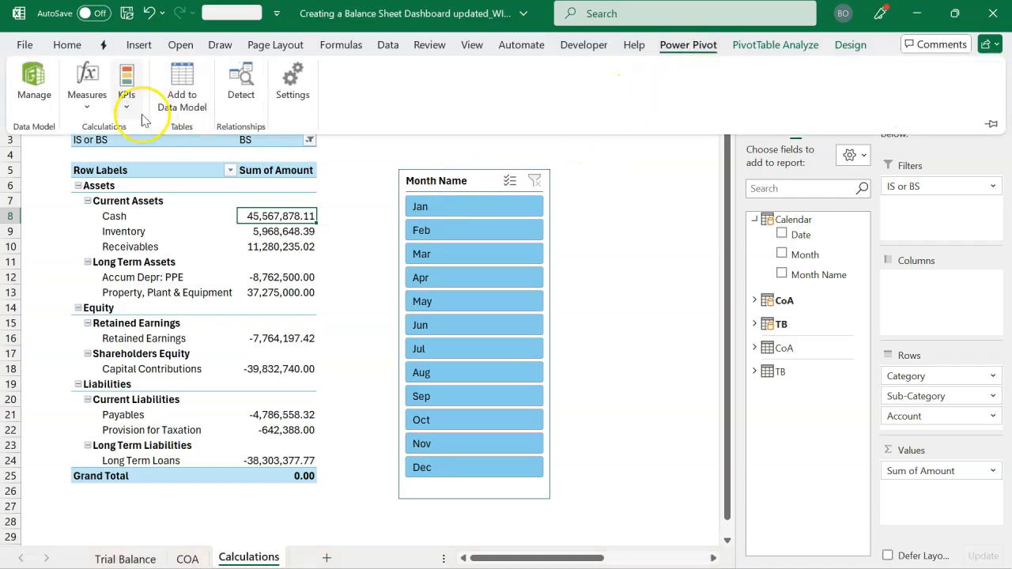
left_click(88, 99)
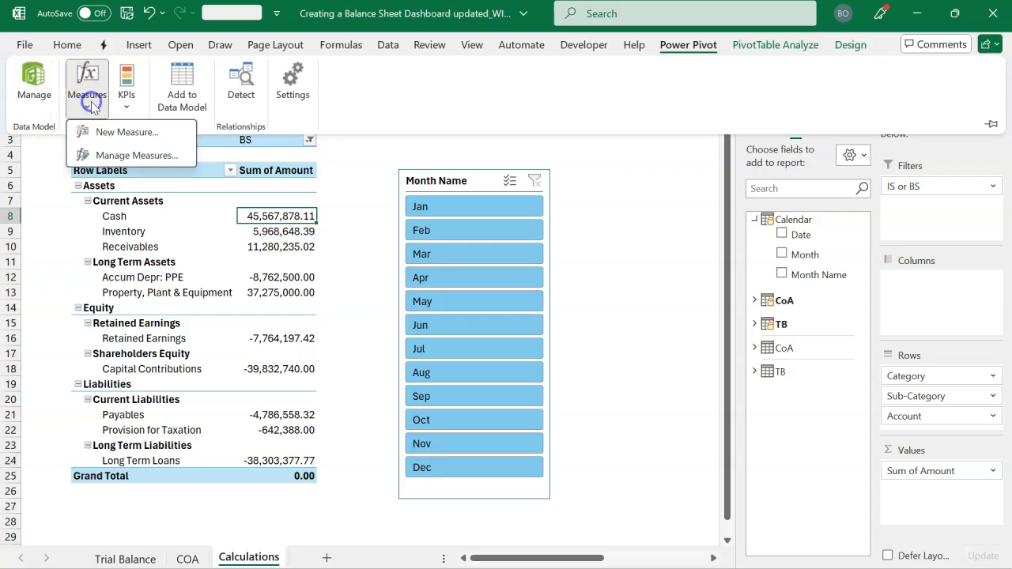
left_click(126, 133)
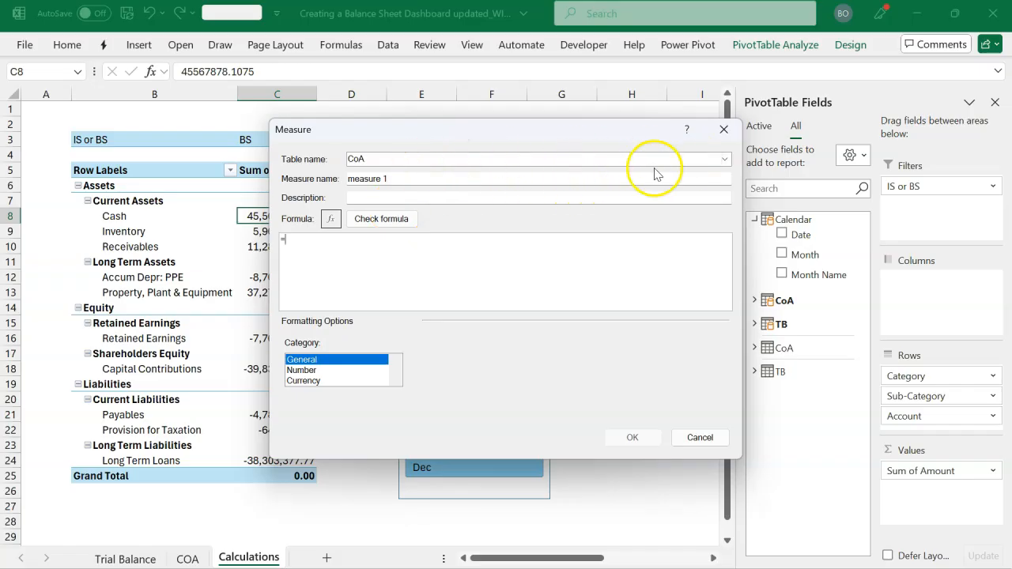
left_click(725, 161)
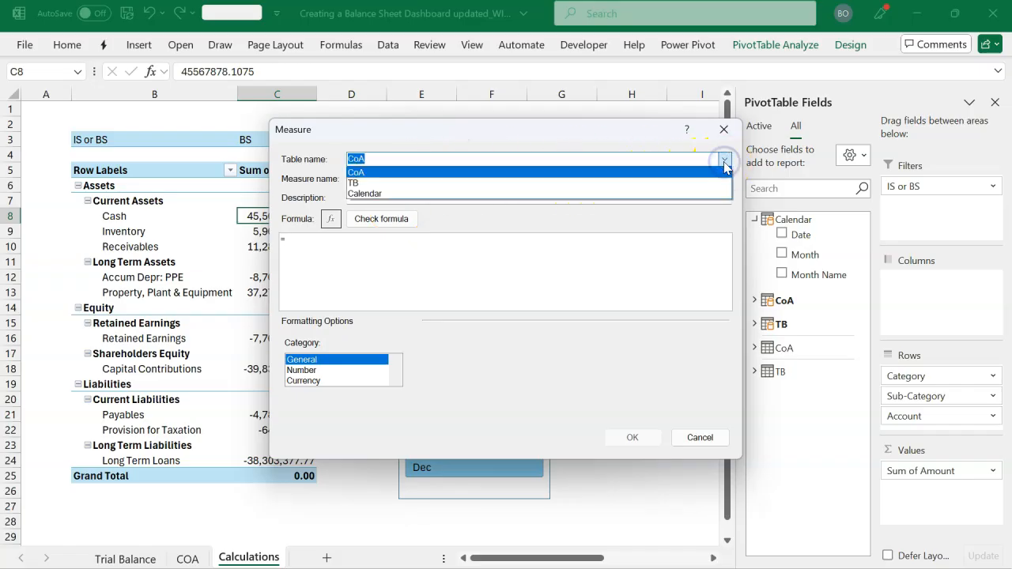
left_click(543, 187)
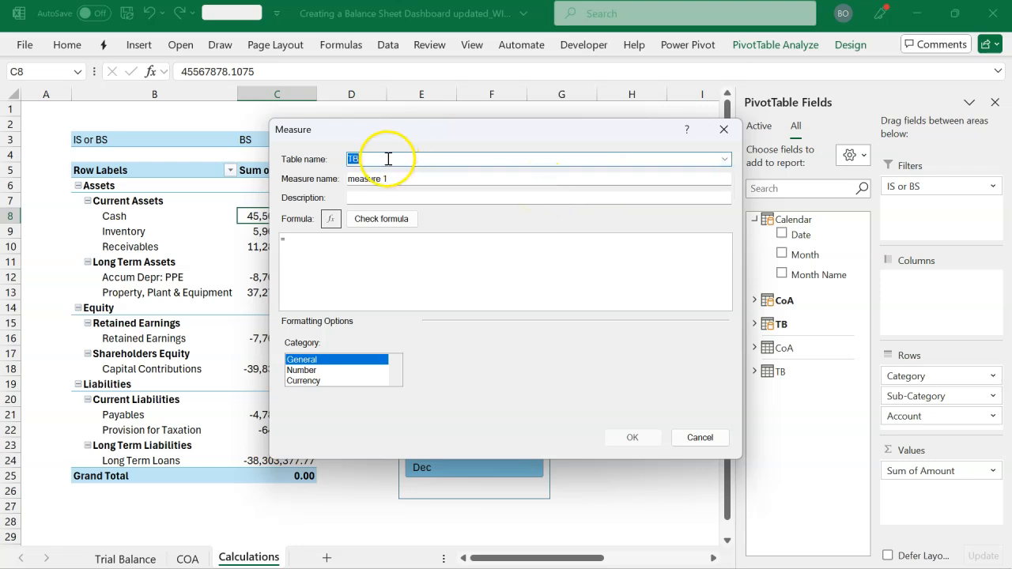
left_click(425, 178)
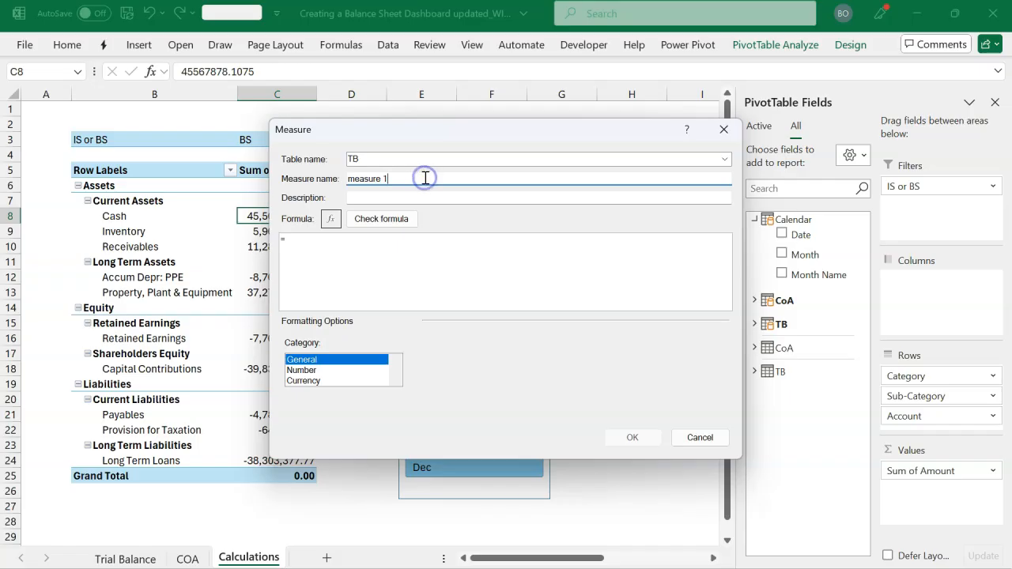
left_click_drag(425, 178, 303, 184)
type("Current")
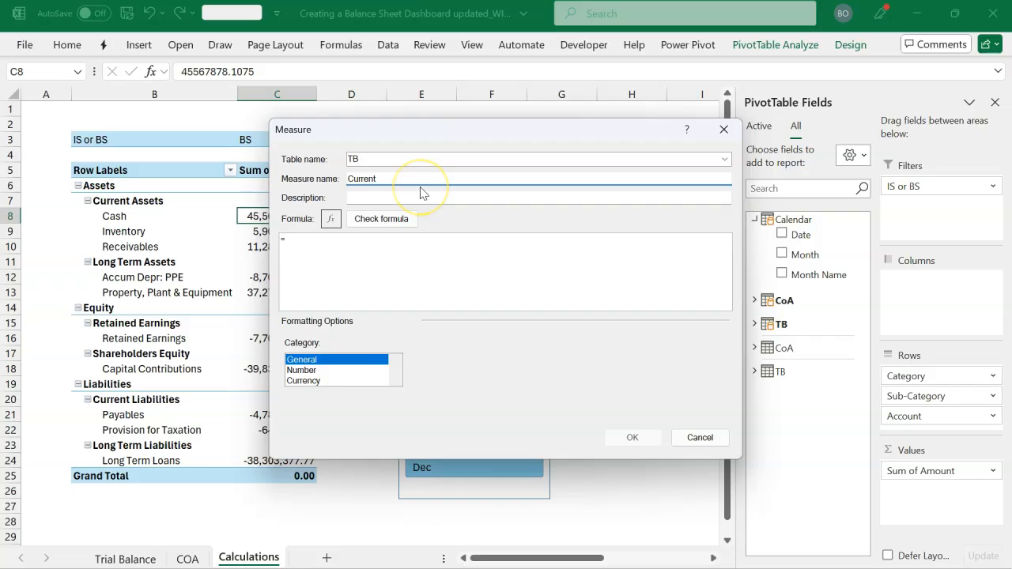
Begin the measure's formula with =CALCULATE(SUM(TB[Amount]), to total the trial balance amounts
left_click(410, 253)
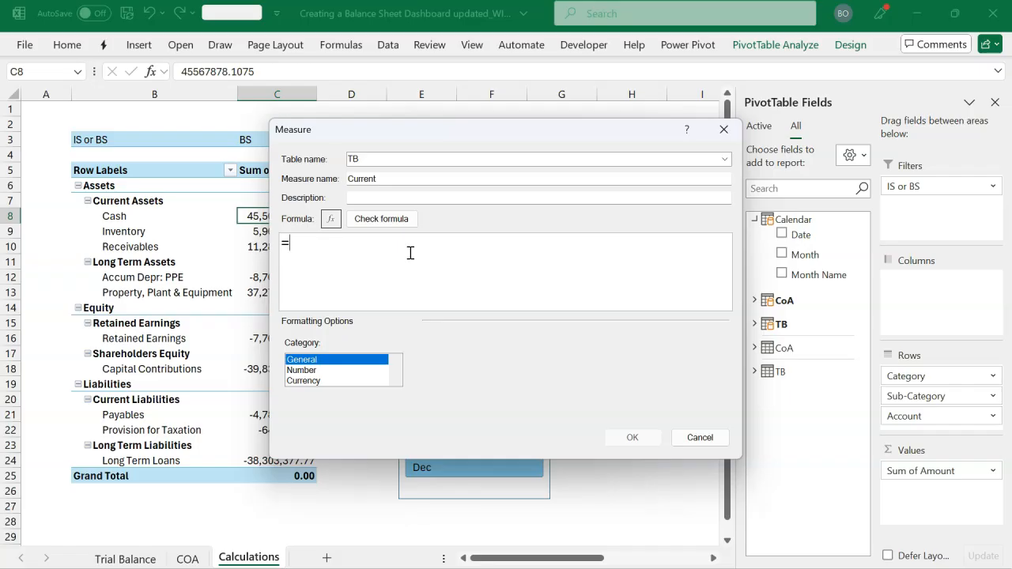
type("cal")
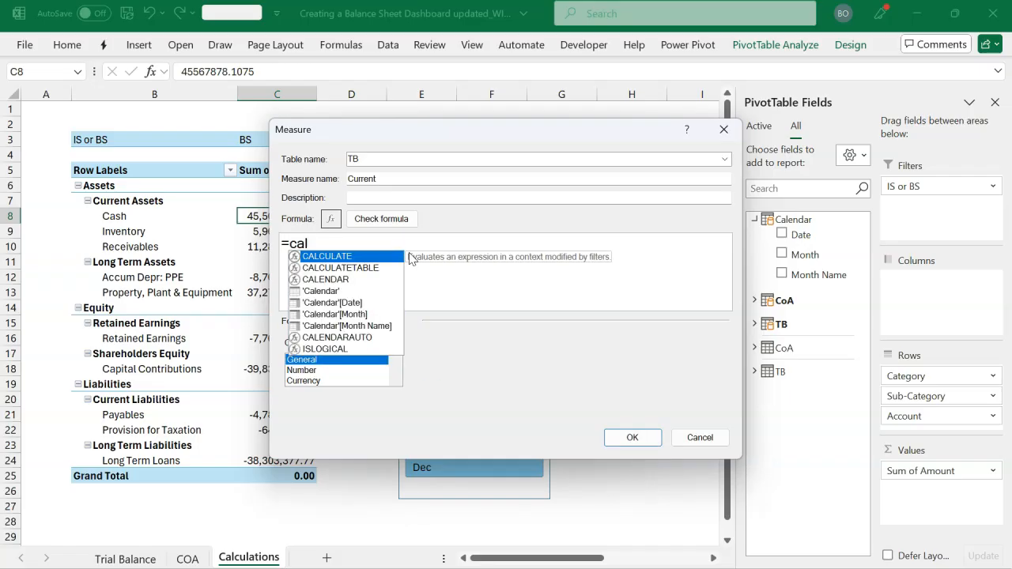
key("Tab")
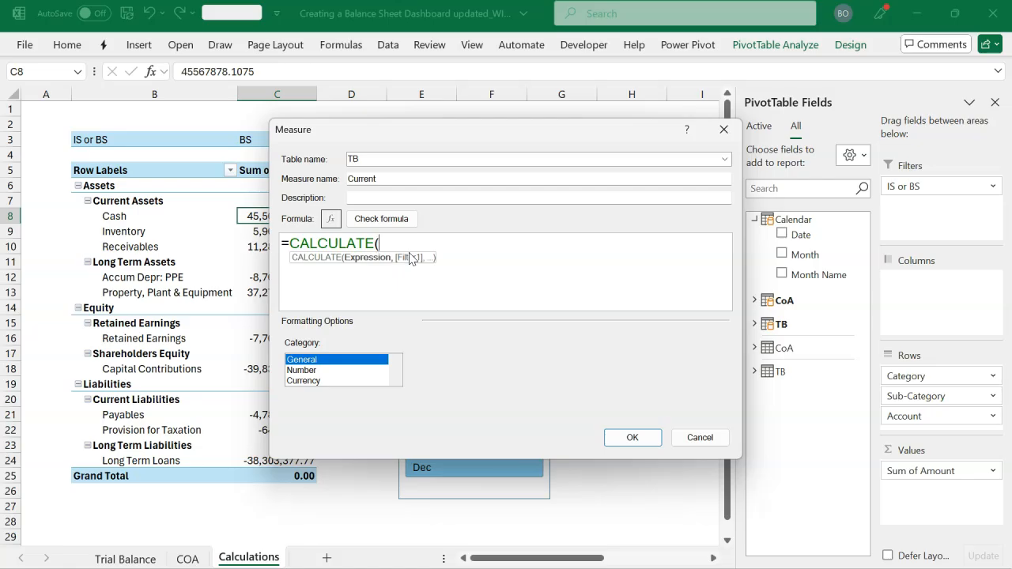
type("sum")
key("Tab")
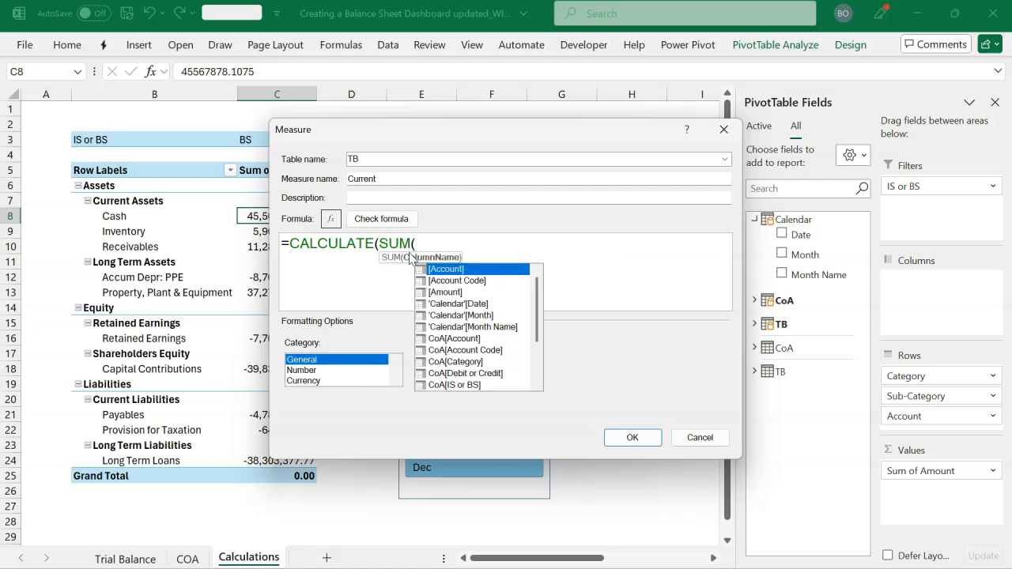
type("tb")
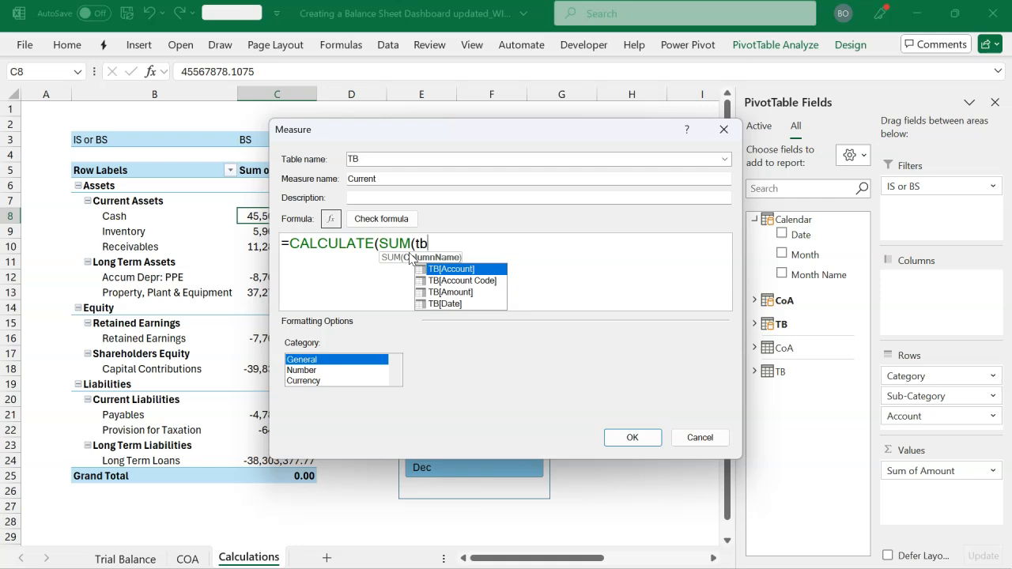
key("Down")
key("Down")
key("Tab")
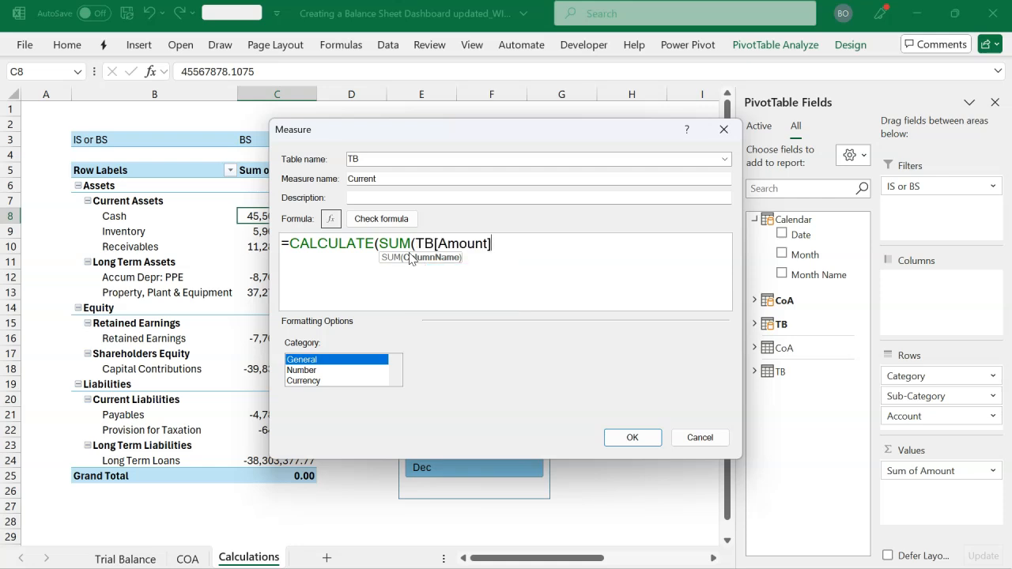
type(")")
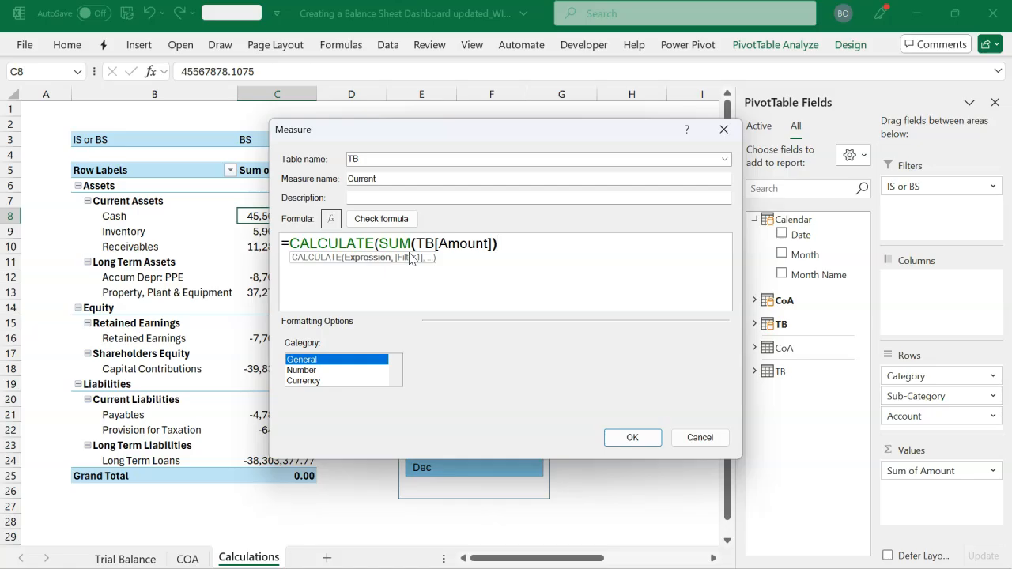
type(",")
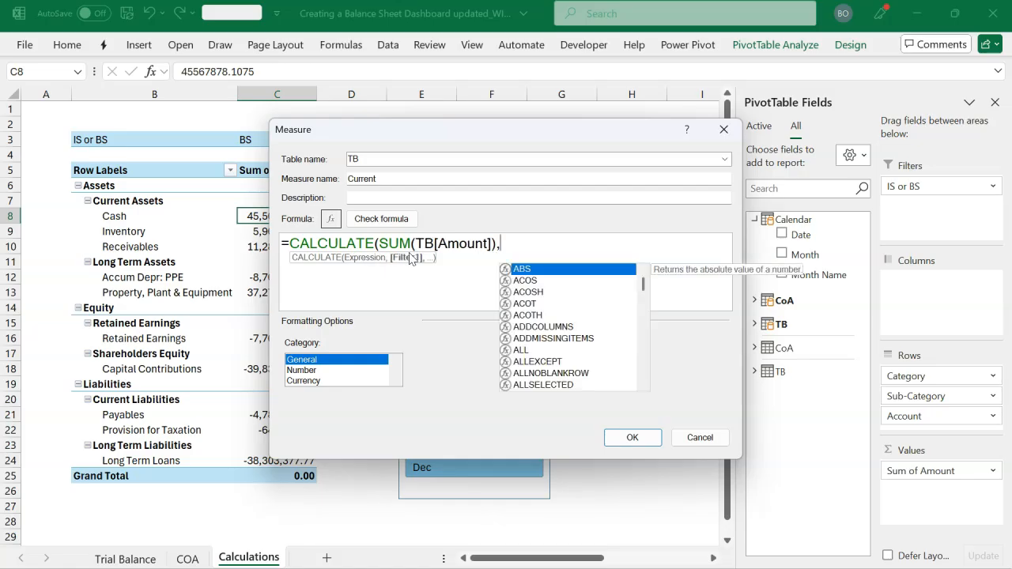
On a new line of the formula, add a FILTER function over the 'Calendar' table
key("shift+Return")
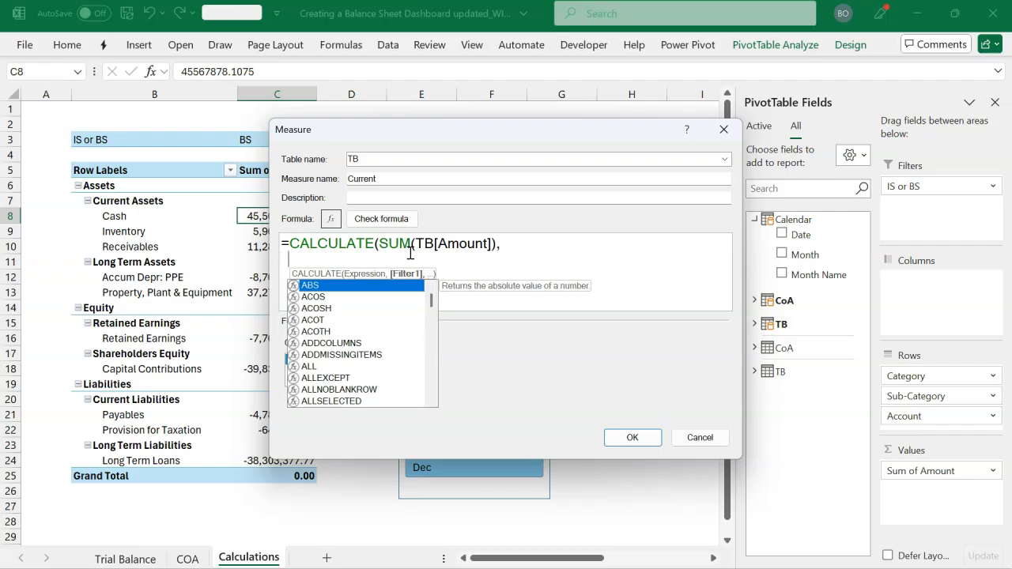
type("FI")
key("Tab")
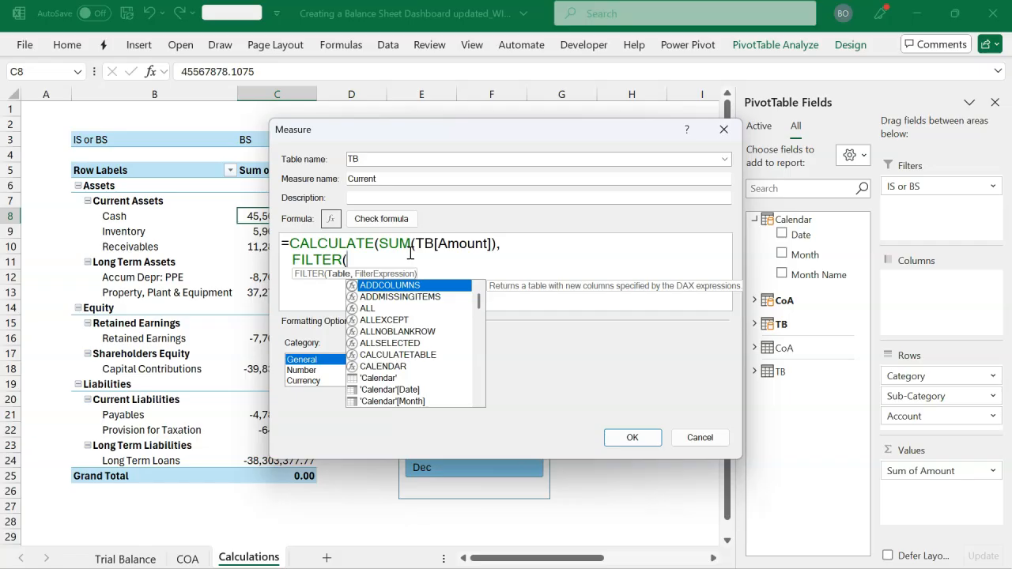
type("cal")
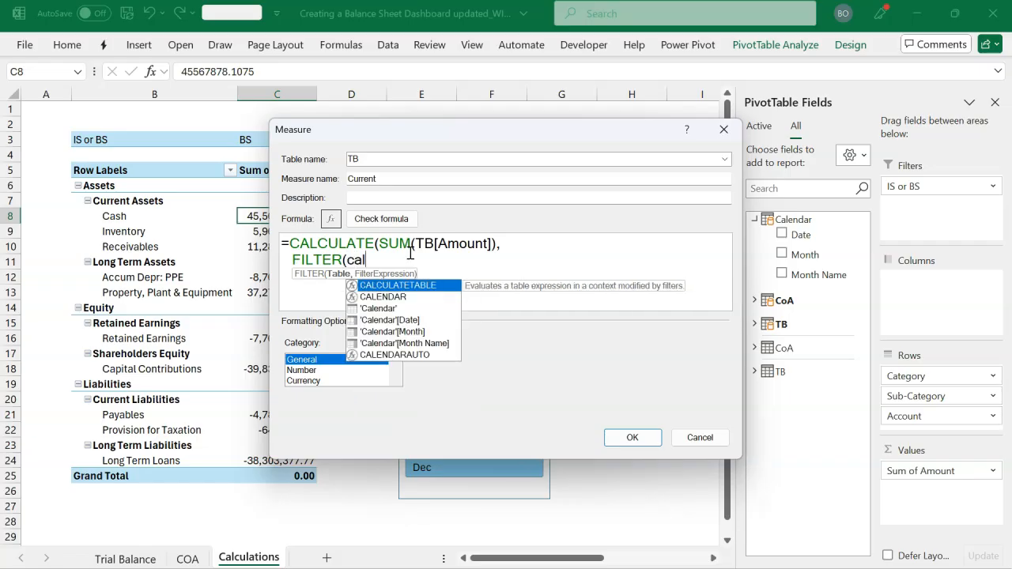
key("Down")
key("Down")
key("Tab")
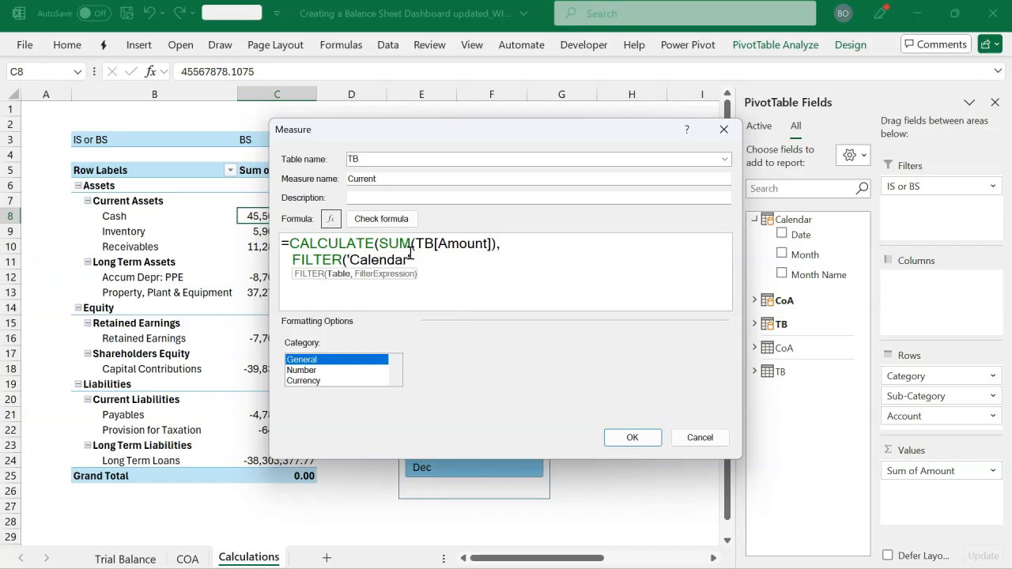
type(",")
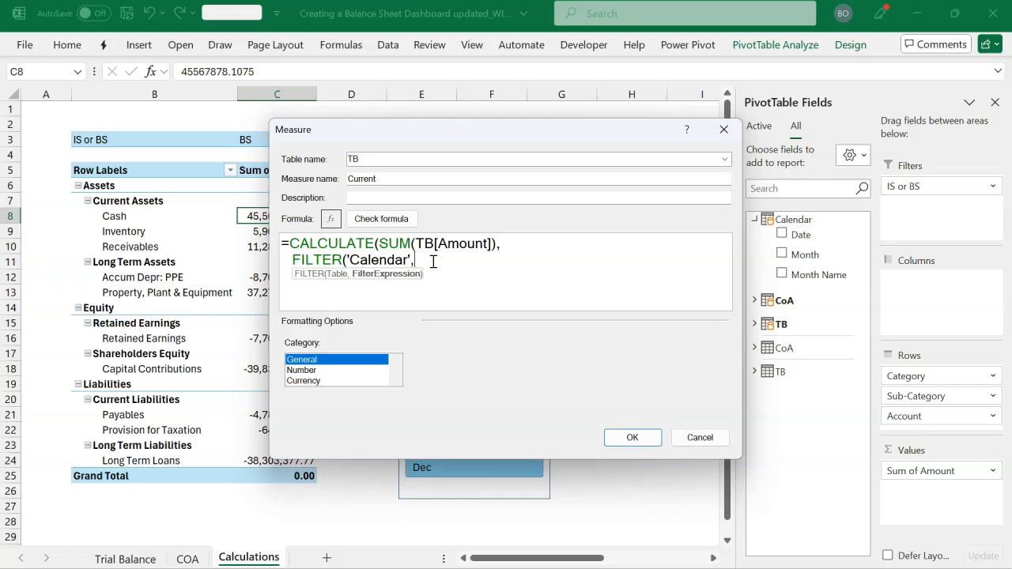
Complete the formula with the filter condition 'Calendar'[Month]=MAX('Calendar'[Month]) and close all the parentheses
type("cal")
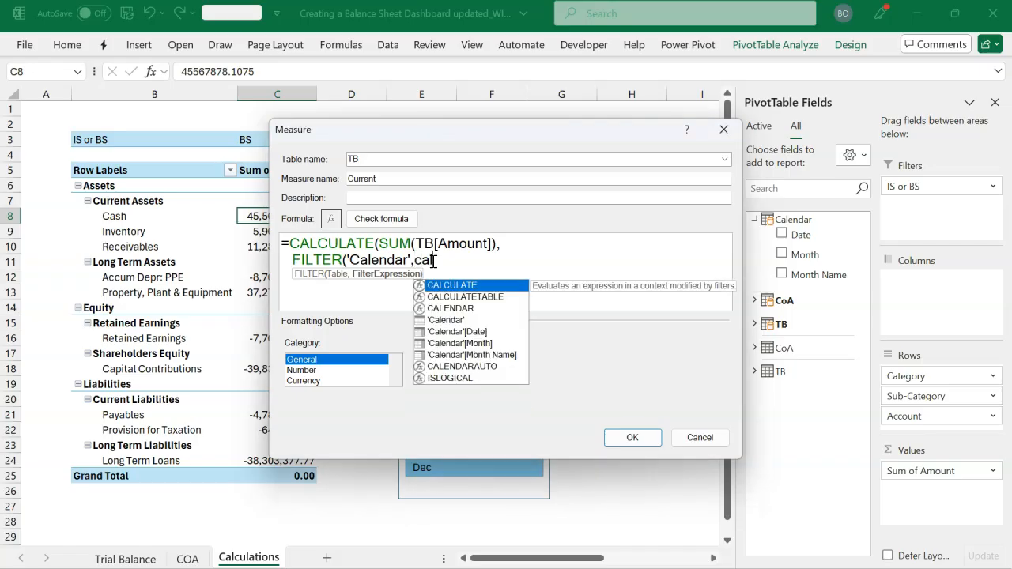
key("Down")
key("Down")
key("Down")
key("Down")
key("Down")
key("Tab")
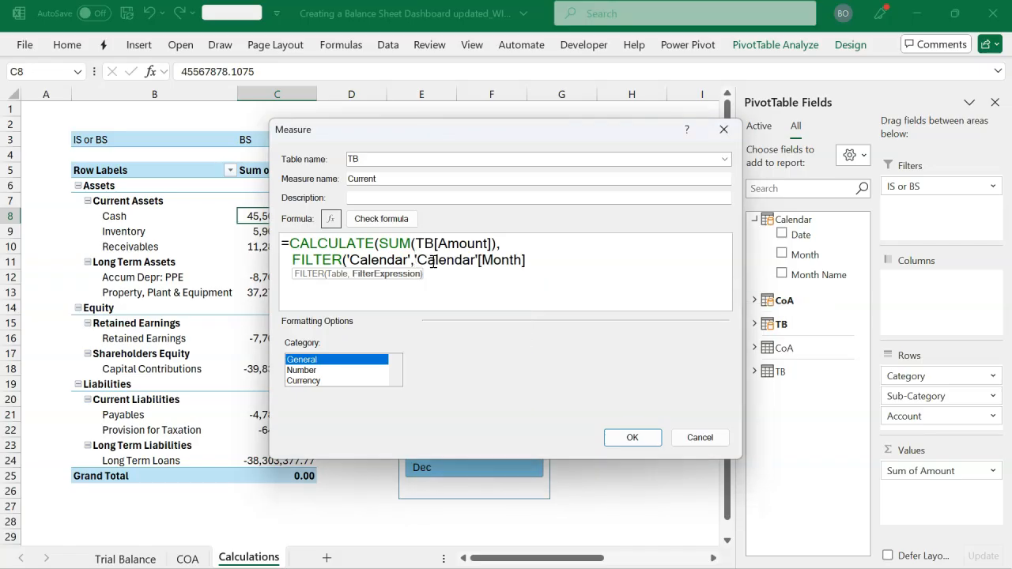
type("=max")
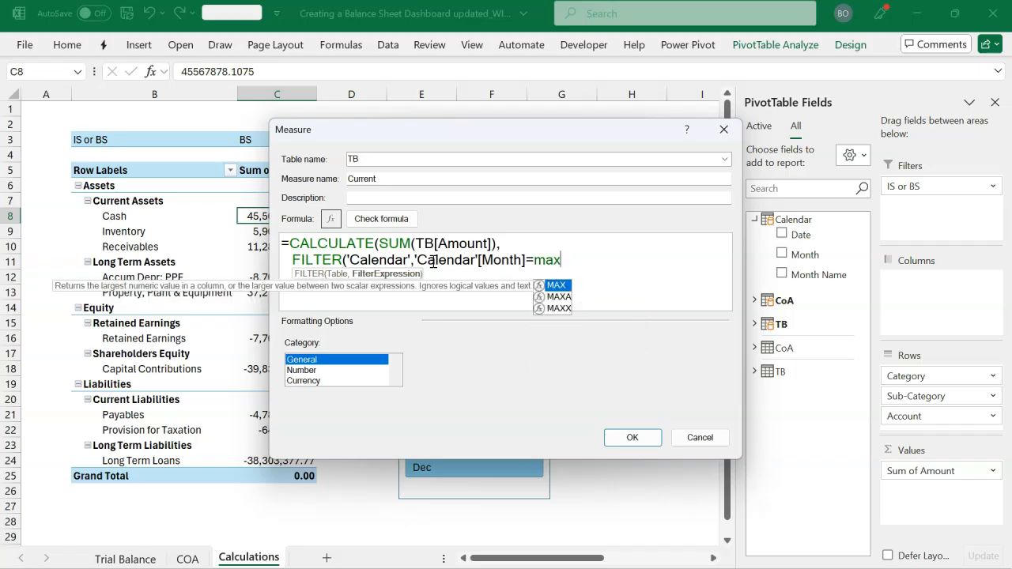
key("Tab")
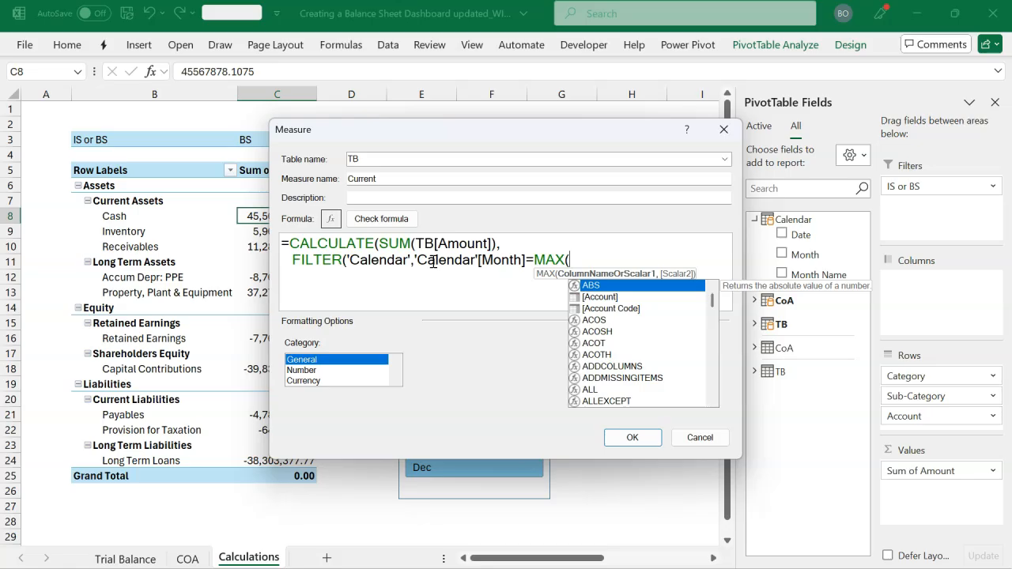
type("cal")
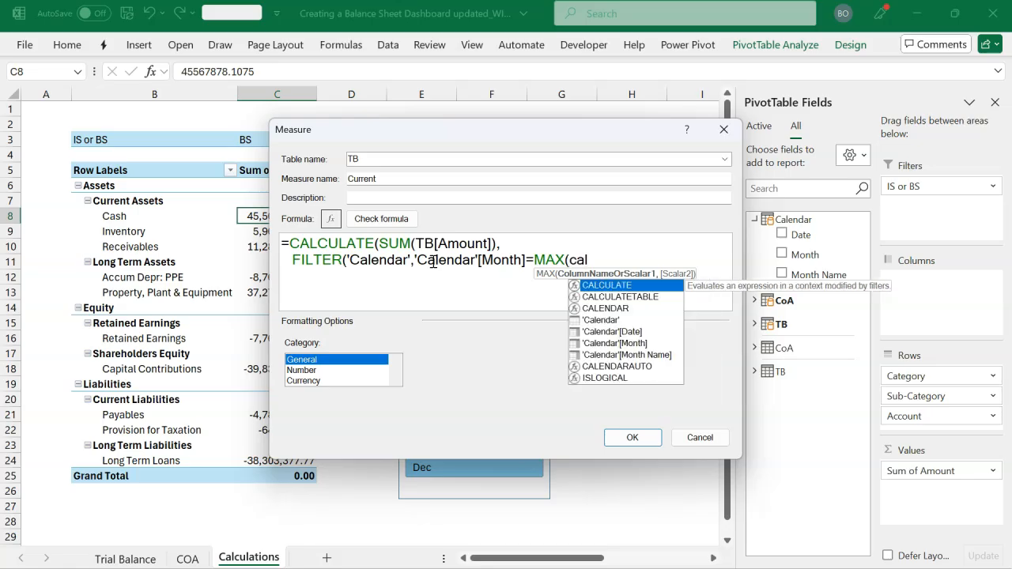
key("Down")
key("Down")
key("Down")
key("Down")
key("Down")
key("Tab")
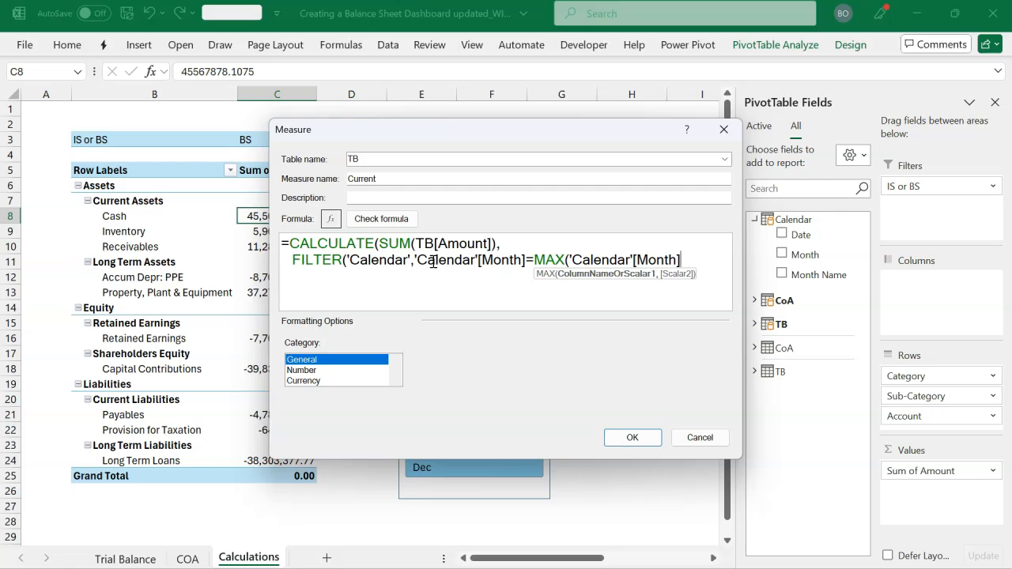
type("))")
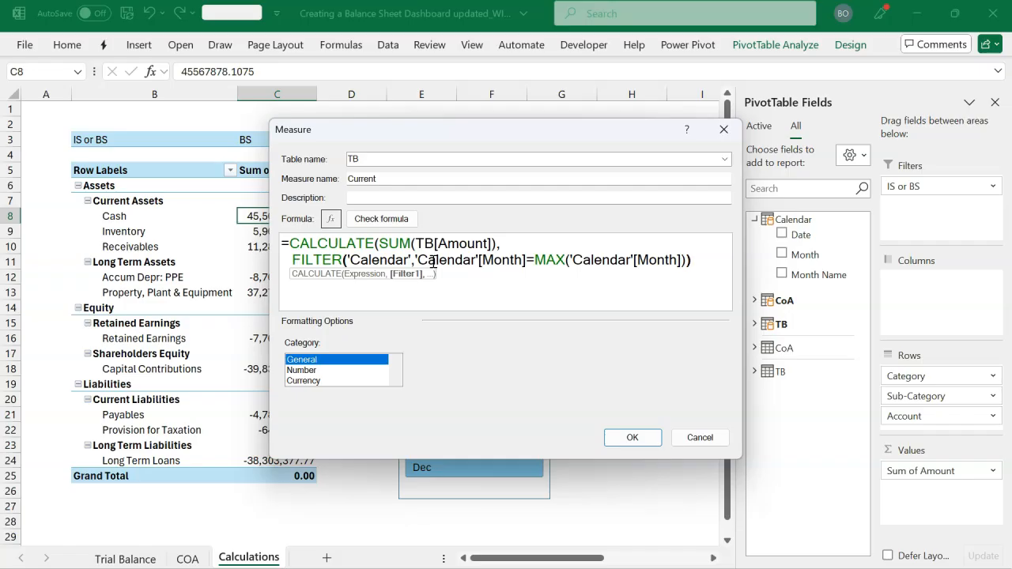
type(")")
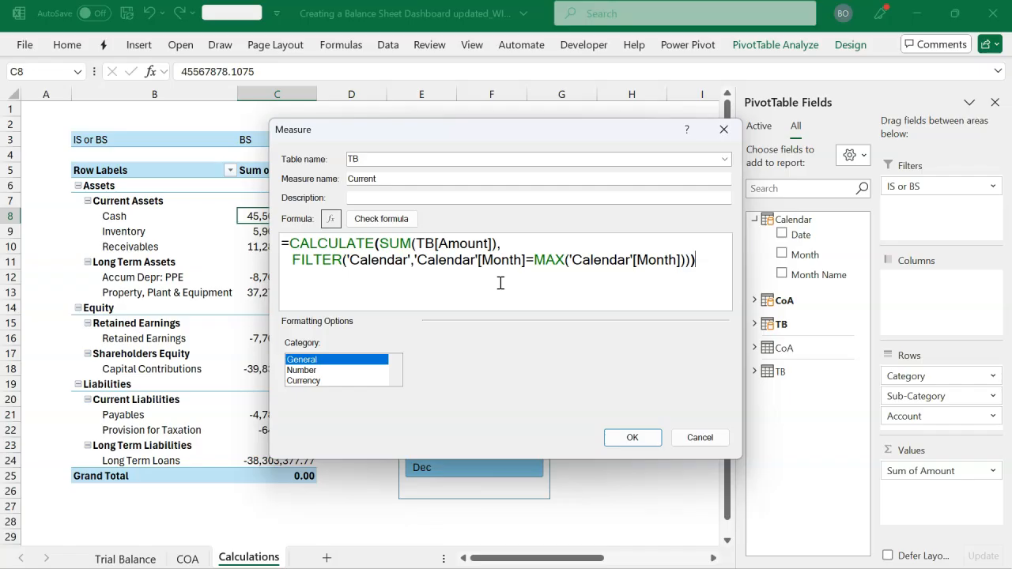
Check the formula for errors, format the measure as Number with the 1000 separator, and save it
left_click(397, 222)
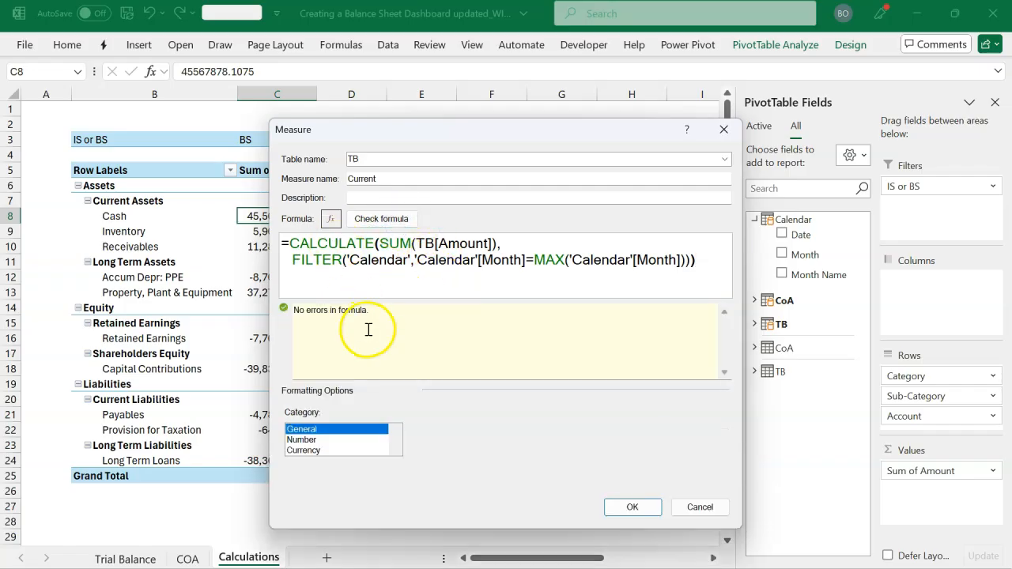
left_click(335, 440)
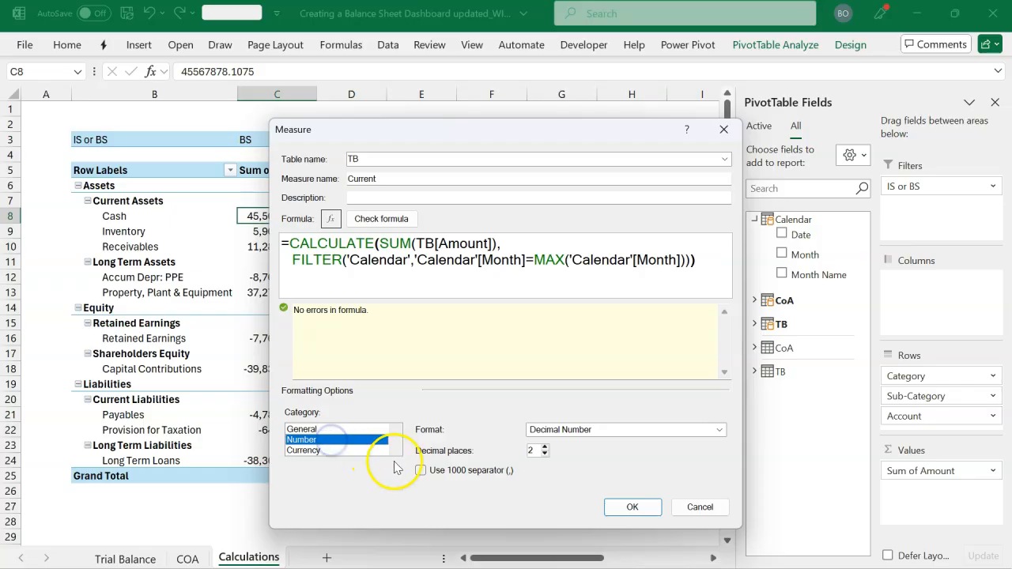
left_click(420, 470)
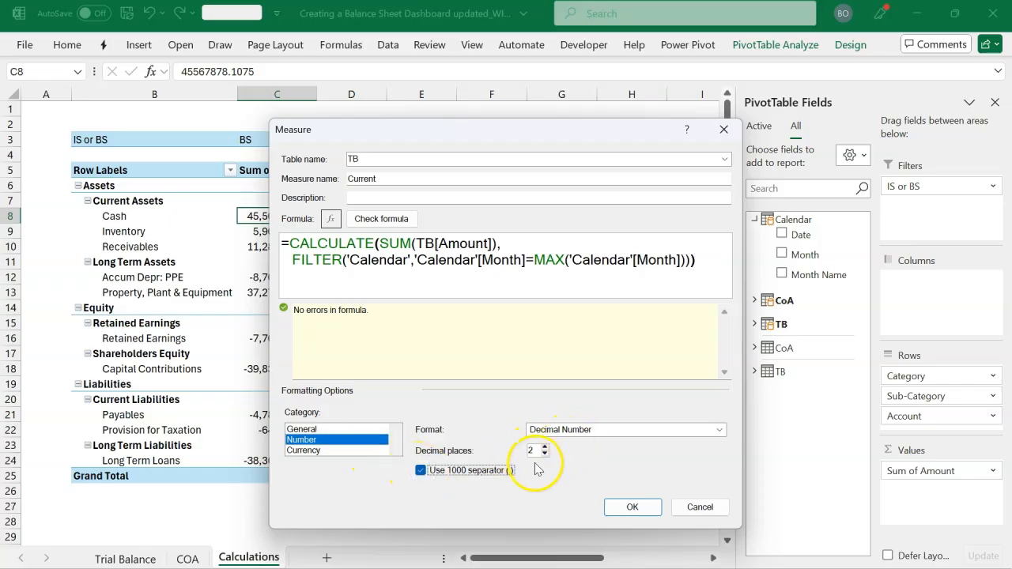
left_click(625, 510)
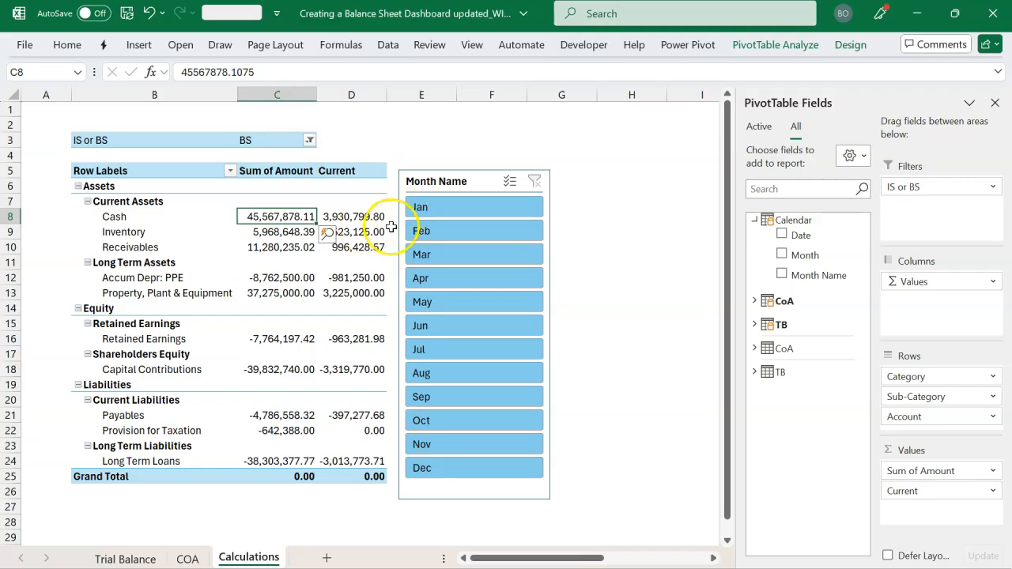
Filter the PivotTable to Dec with the Month Name slicer and remove Sum of Amount from the values
left_click(447, 470)
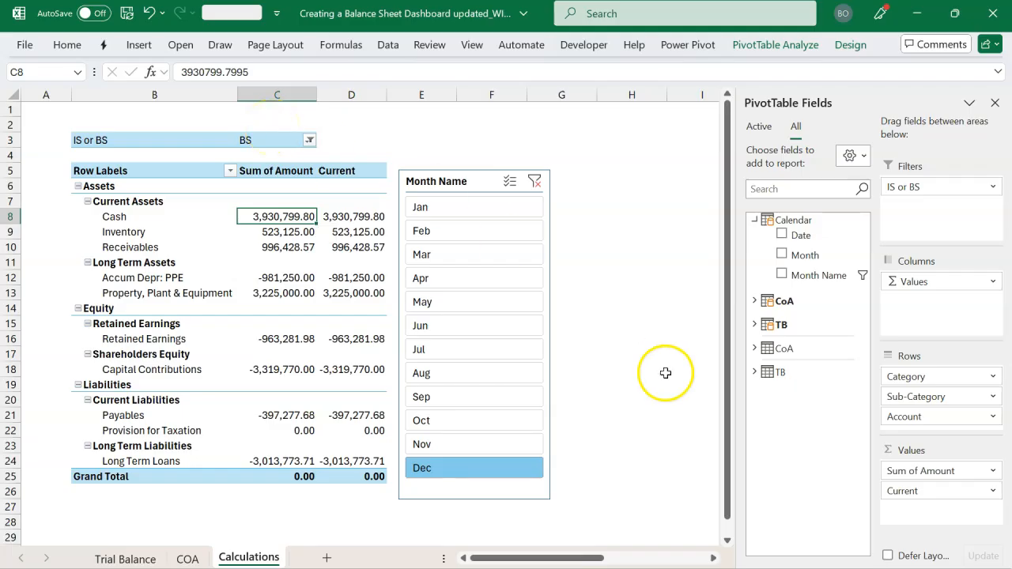
left_click_drag(953, 471, 850, 461)
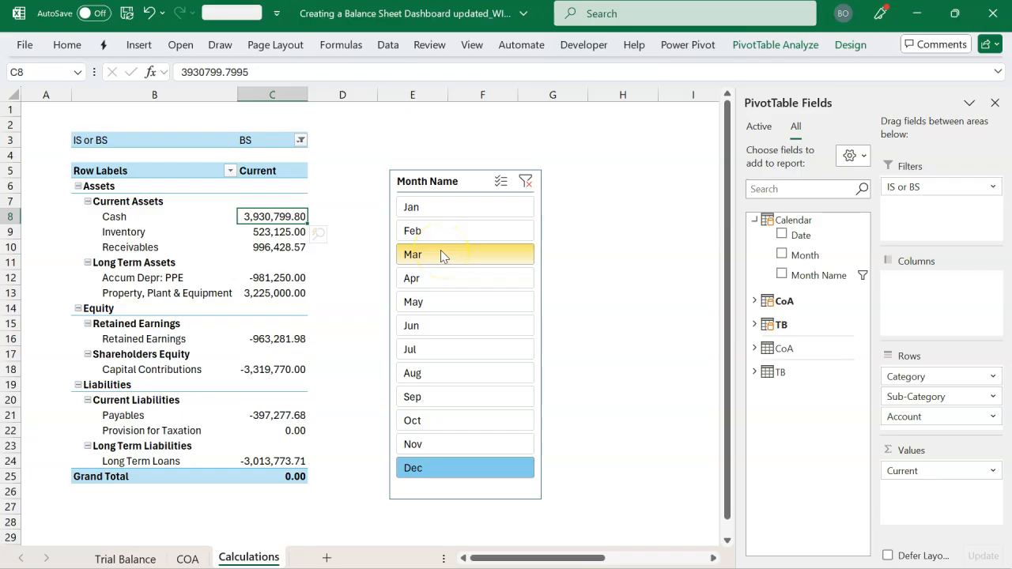
Filter the PivotTable to Feb with the Month Name slicer and start a new measure in the TB table
left_click(458, 234)
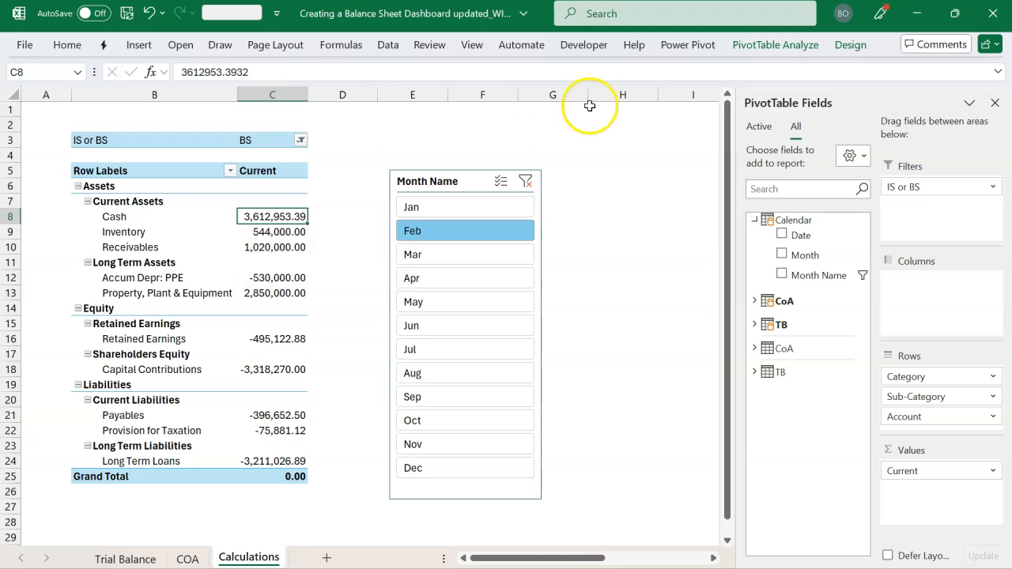
left_click(681, 59)
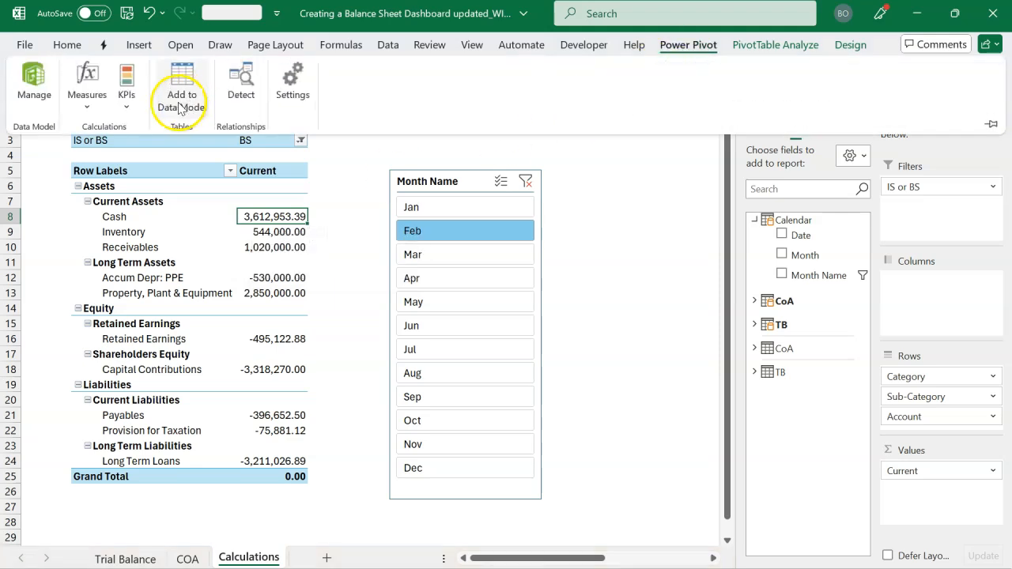
left_click(88, 101)
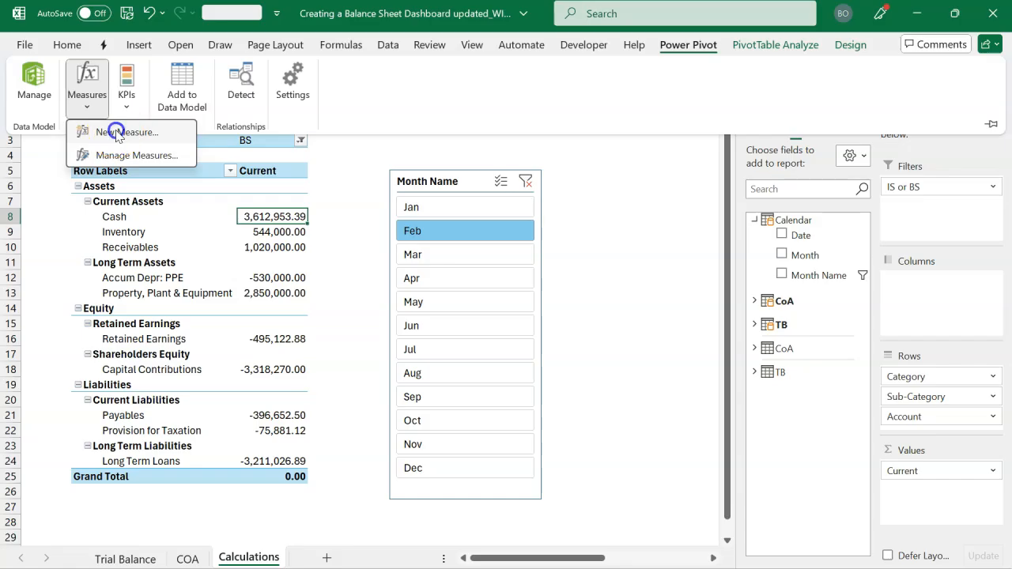
left_click(119, 133)
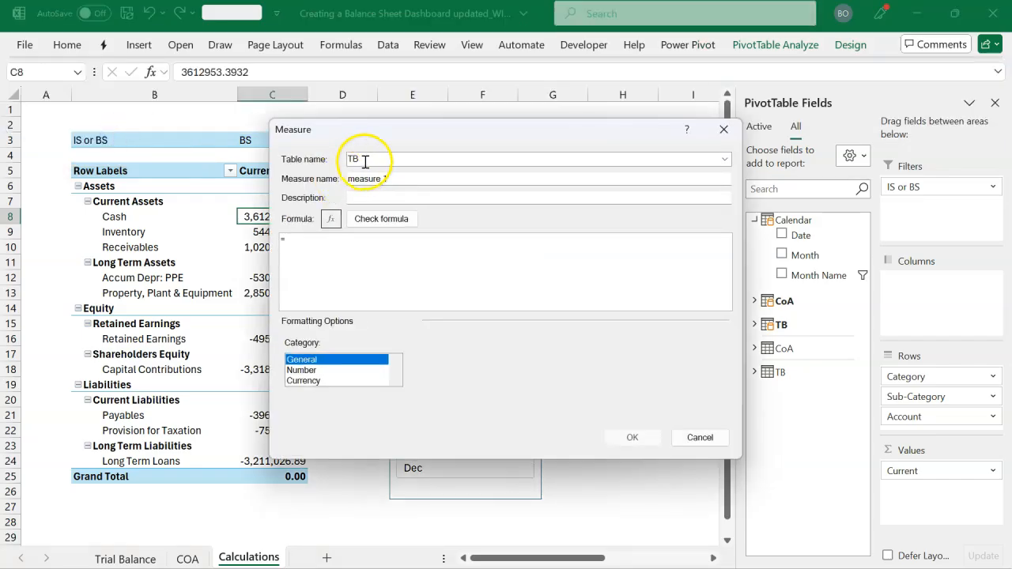
left_click(360, 245)
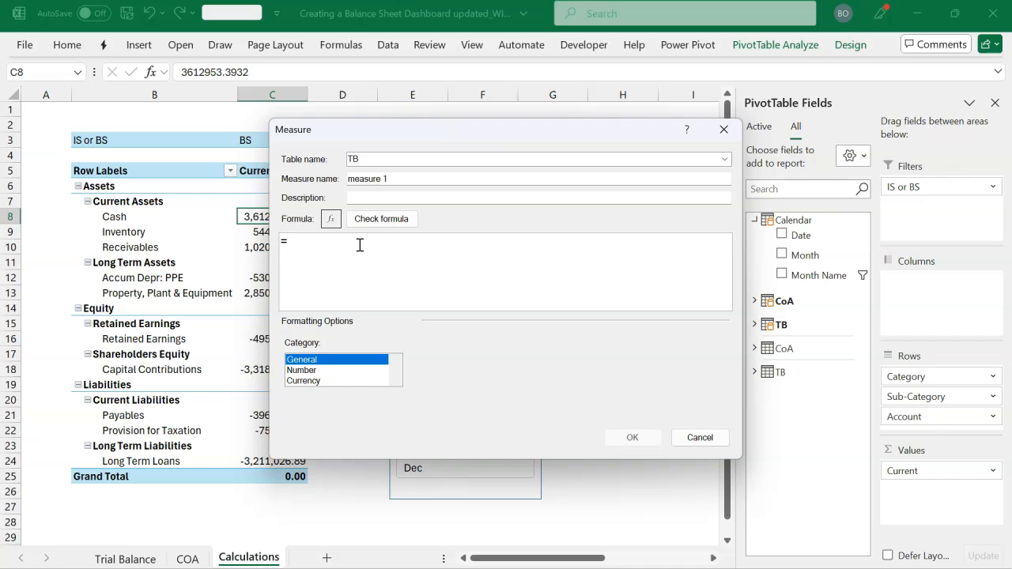
Begin the measure's formula with a CALCULATE function that takes the [Current] measure as its expression, and enlarge the formula text
type("cl")
key("BackSpace")
type("al")
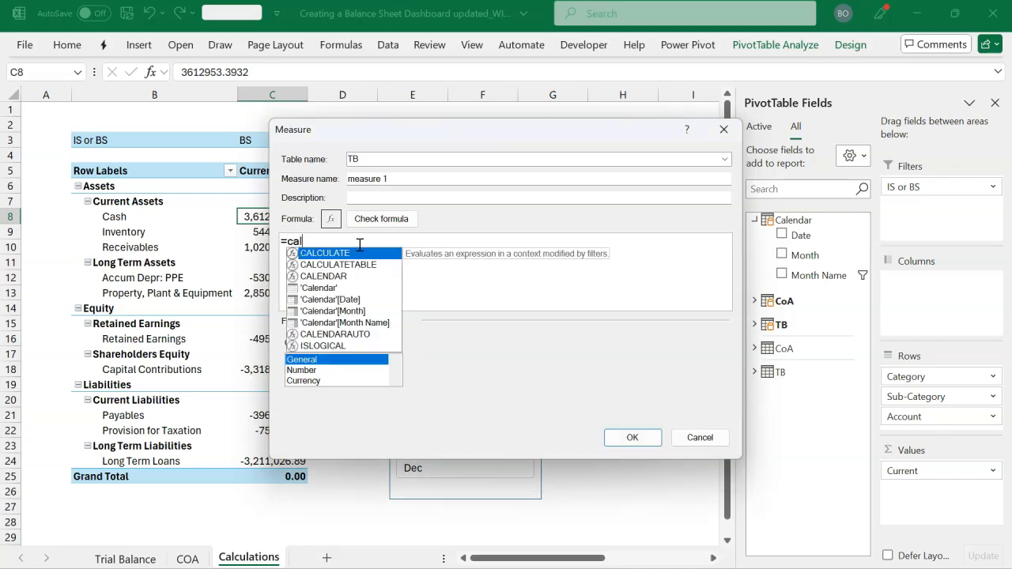
key("Tab")
left_click(388, 247)
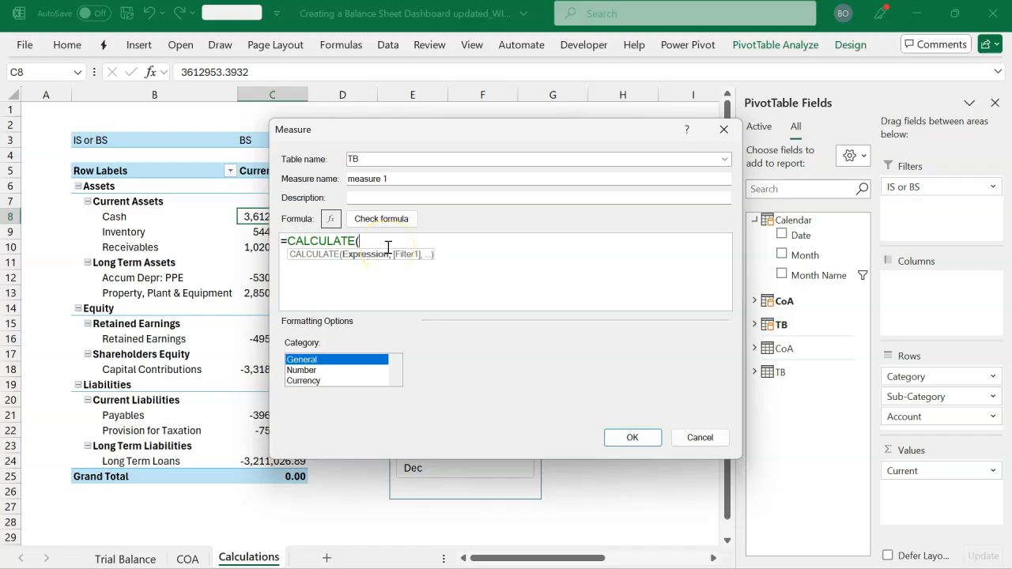
type("[")
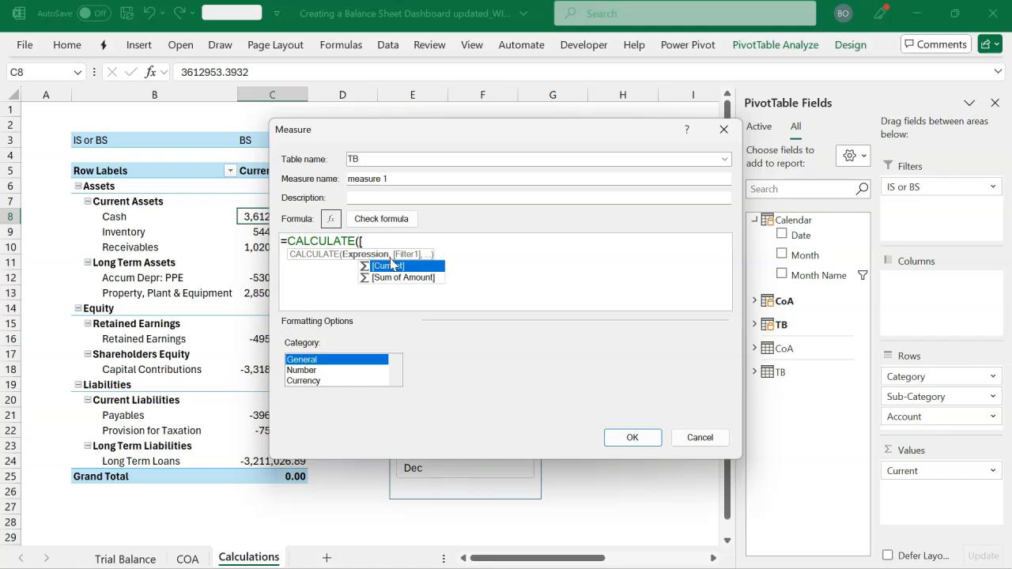
double_click(392, 265)
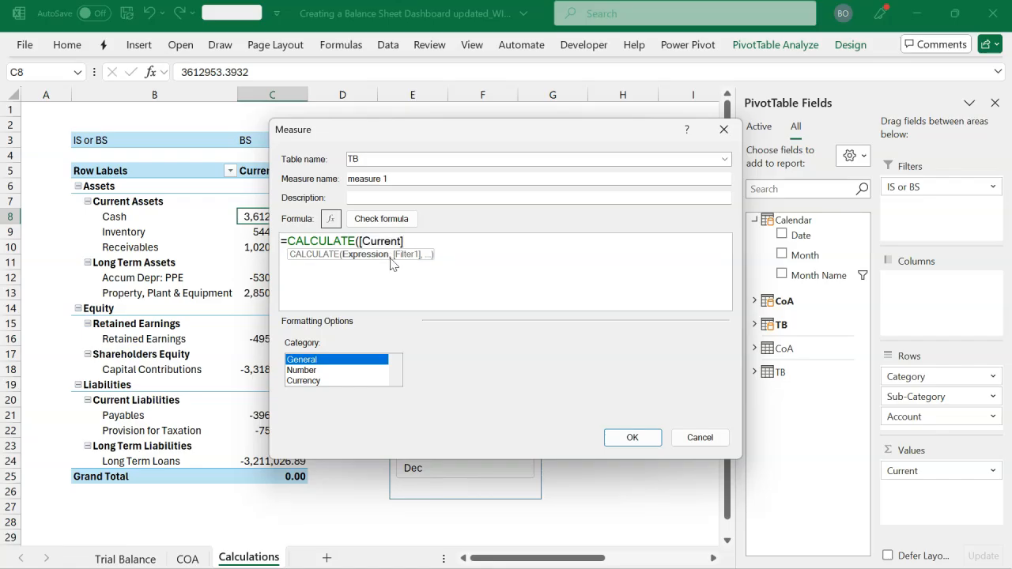
left_click(462, 274)
scroll(466, 274, "up", 3)
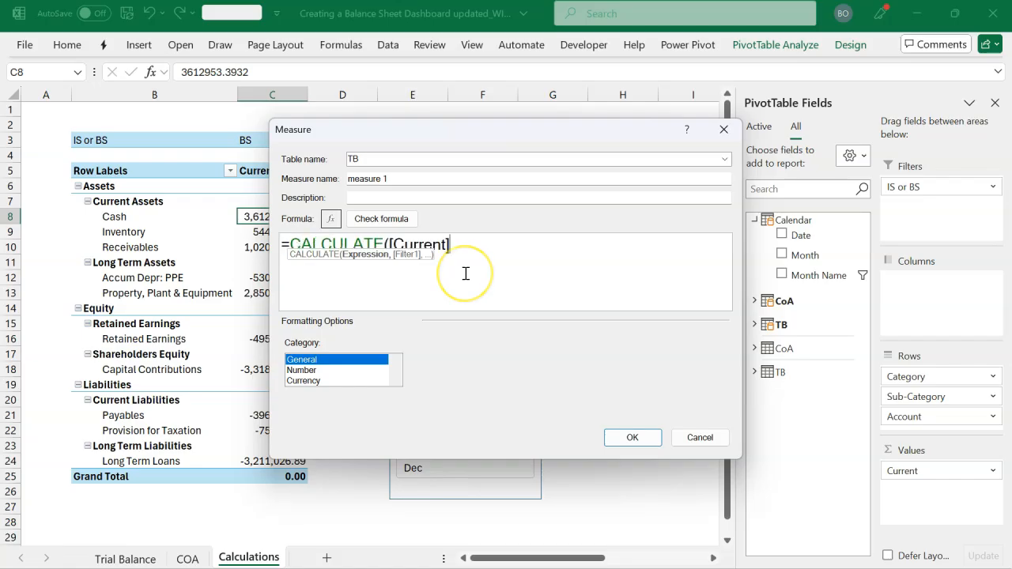
Add DATEADD as the CALCULATE filter, with 'Calendar'[Date] as its dates argument
type(",")
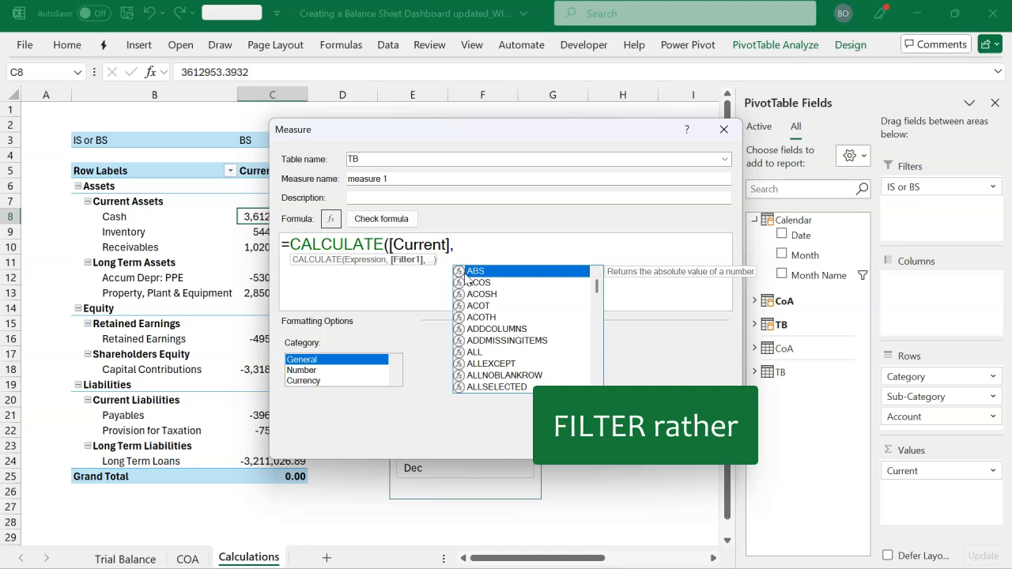
type("date")
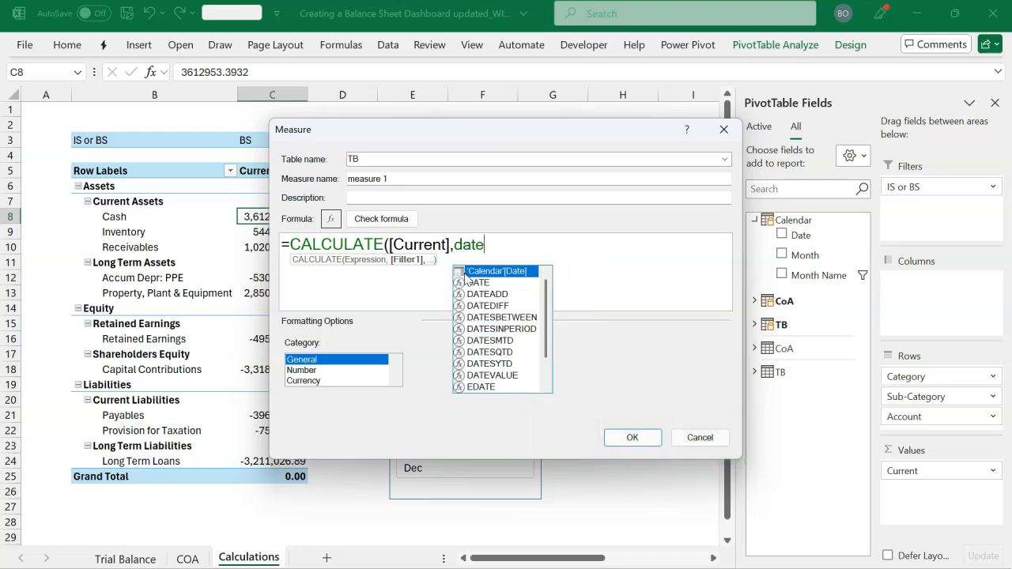
key("Down")
key("Down")
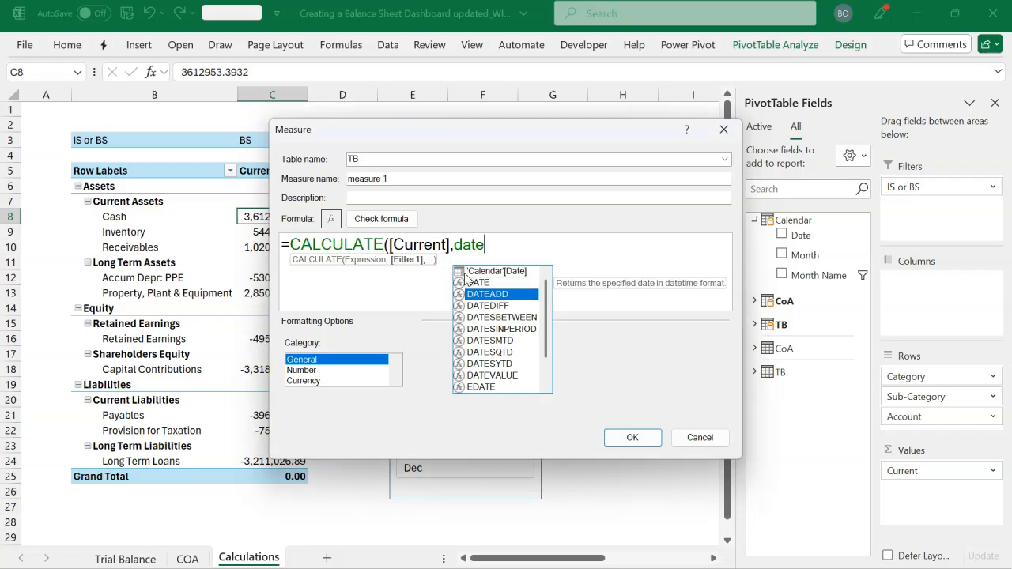
key("Tab")
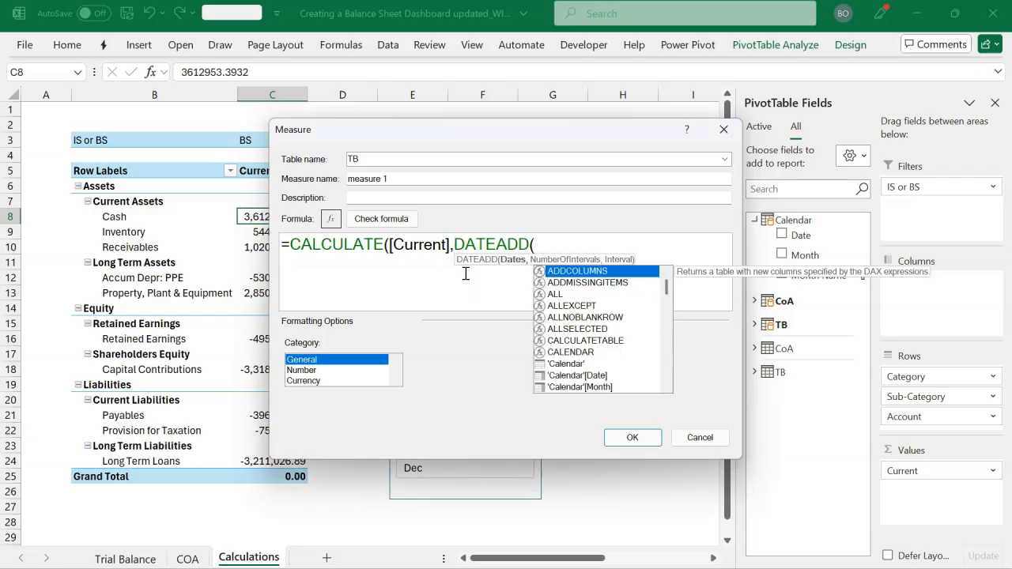
type("cal")
key("Down")
key("Down")
key("Down")
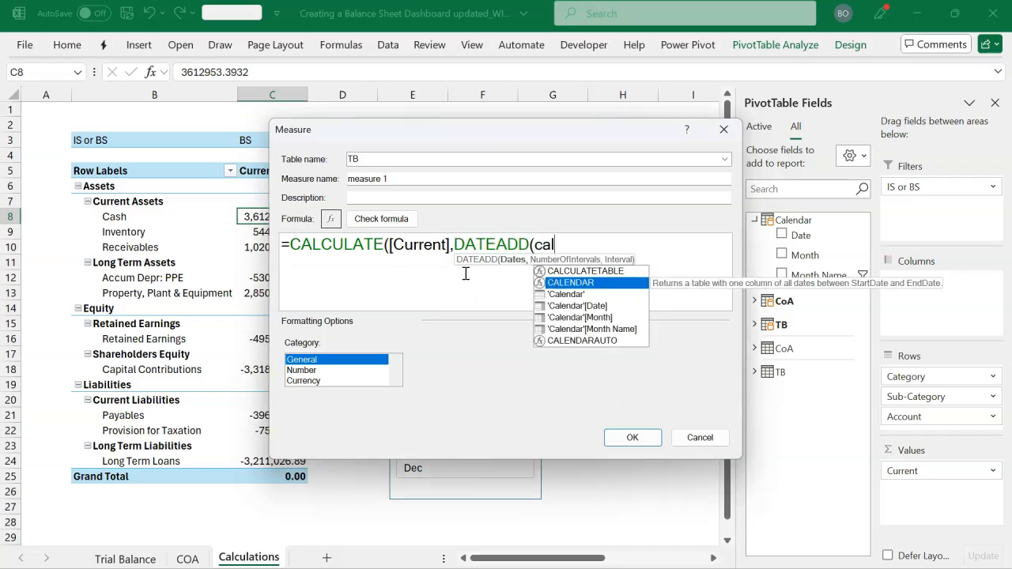
key("Tab")
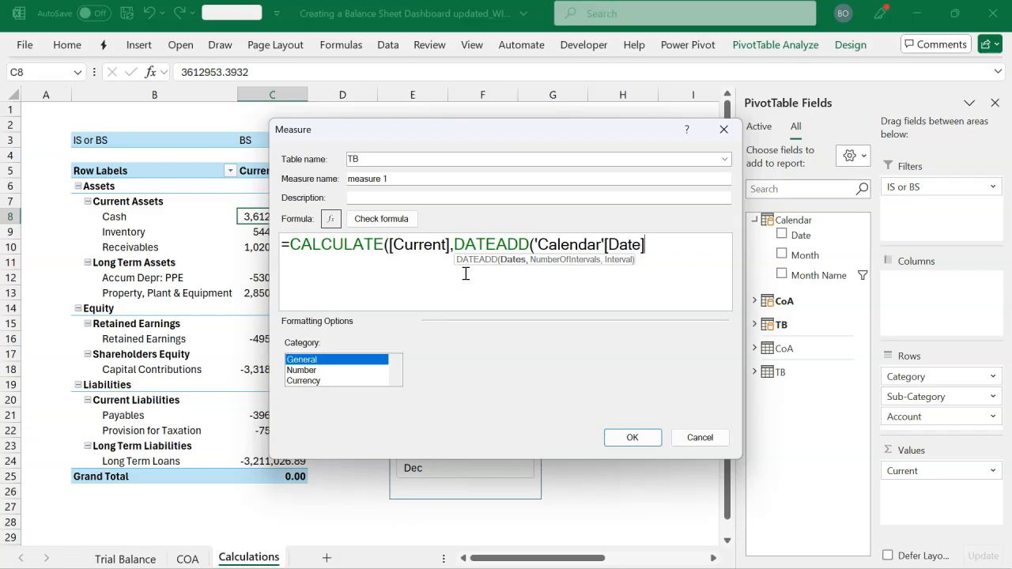
Complete DATEADD with -1 as the number of intervals and MONTH as the interval, and close both parentheses
type(",")
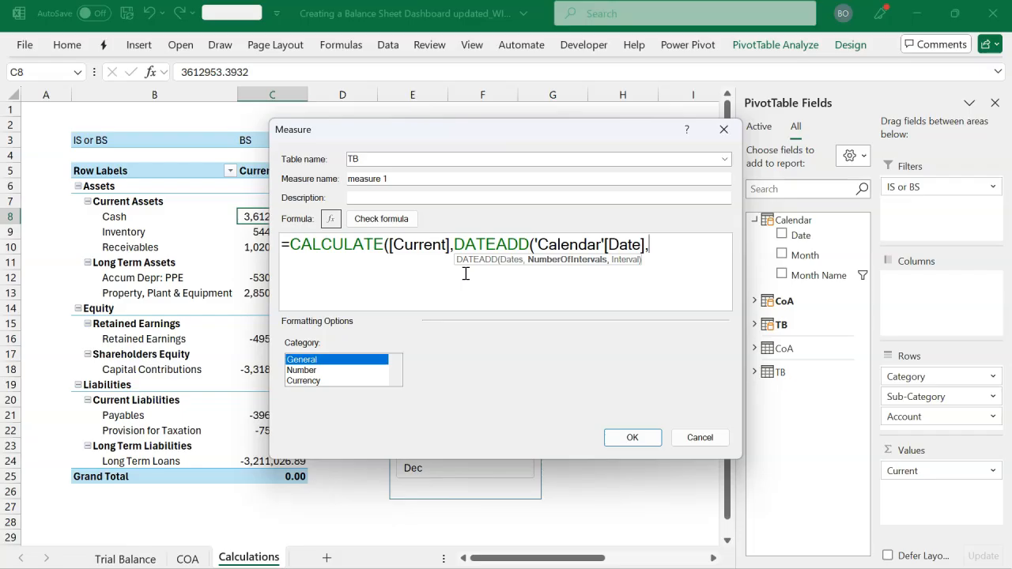
type("-1,")
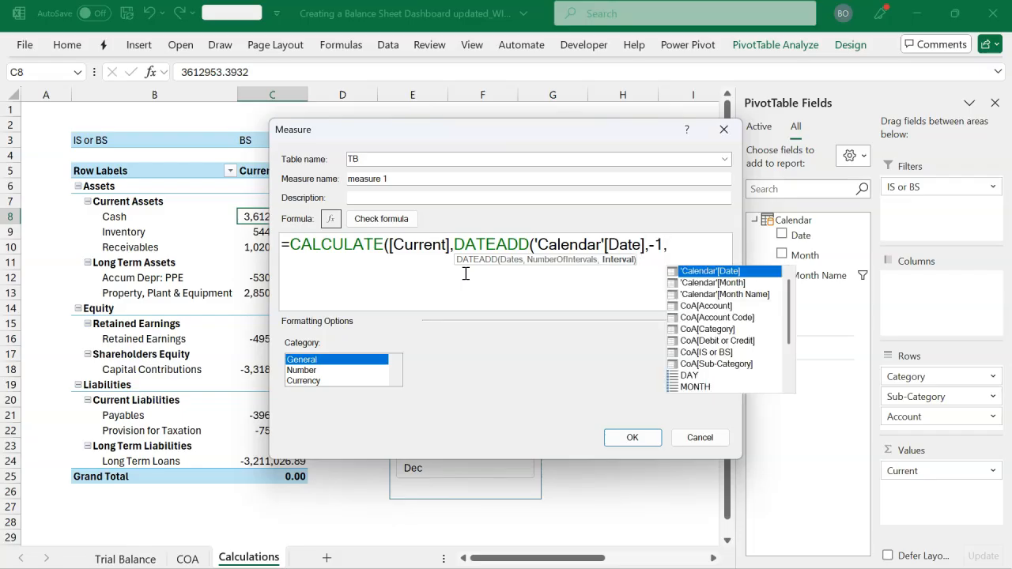
key("Down")
key("Down")
key("Down")
key("Down")
key("Down")
key("Down")
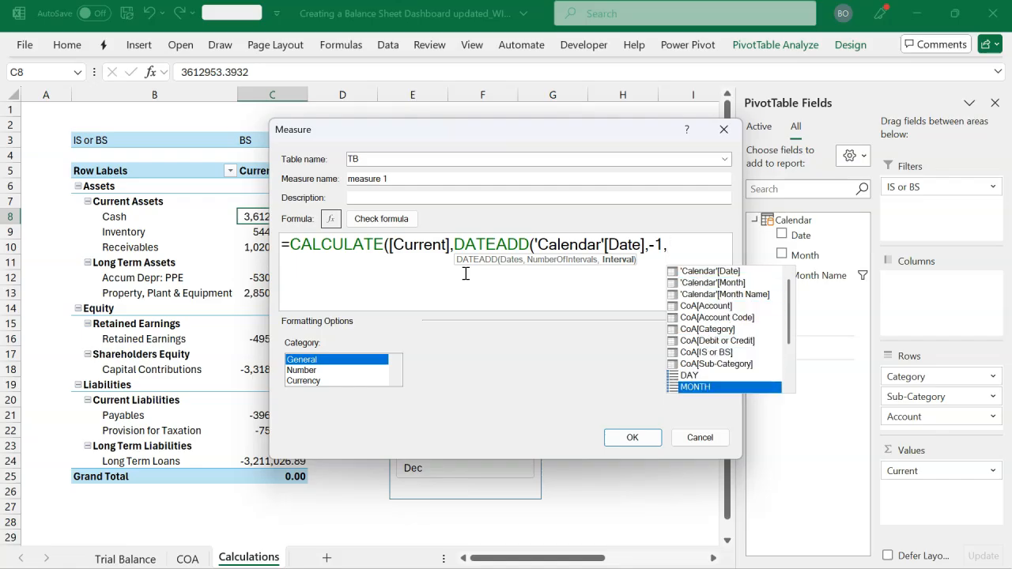
key("Tab")
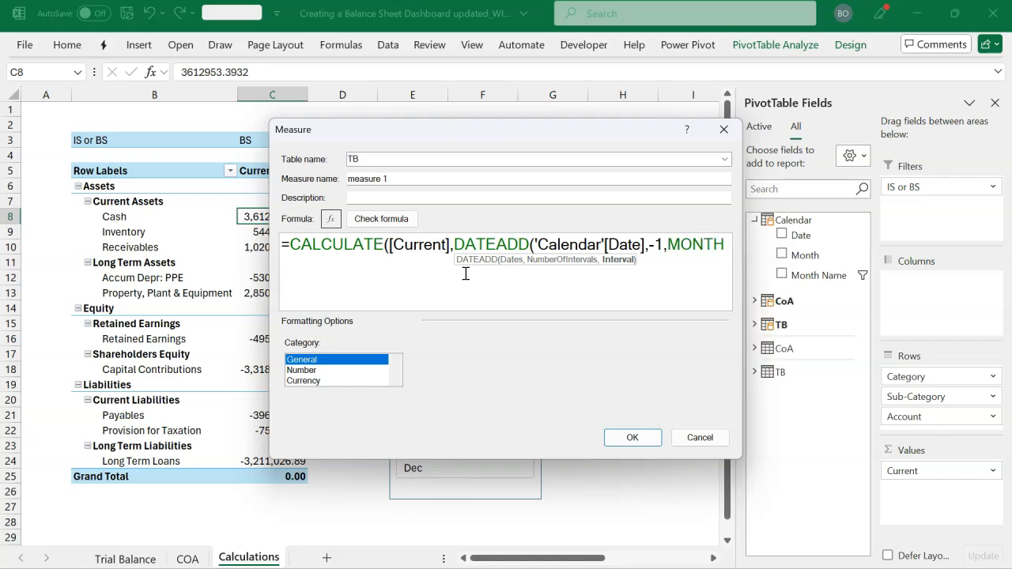
type(")")
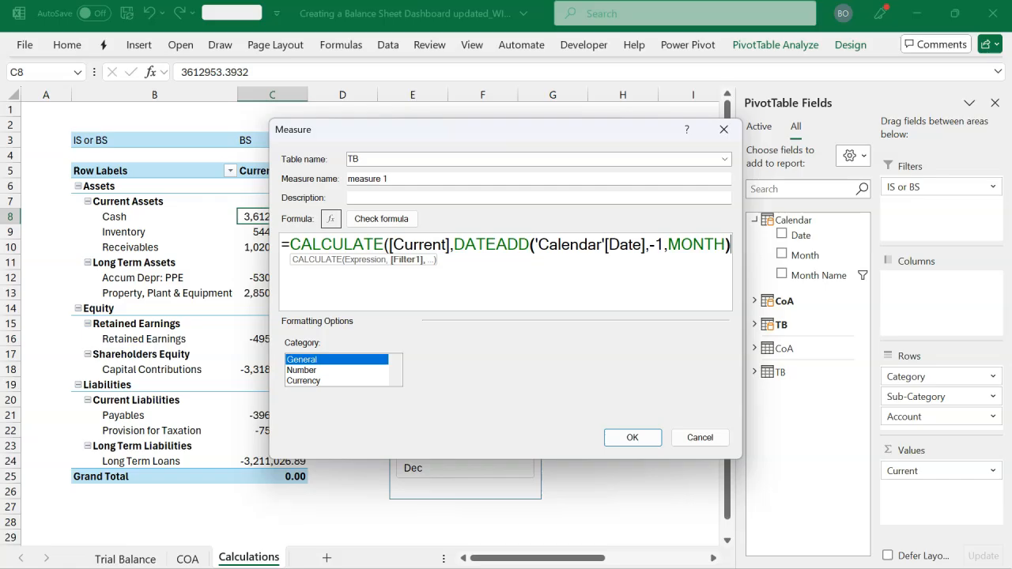
type(")")
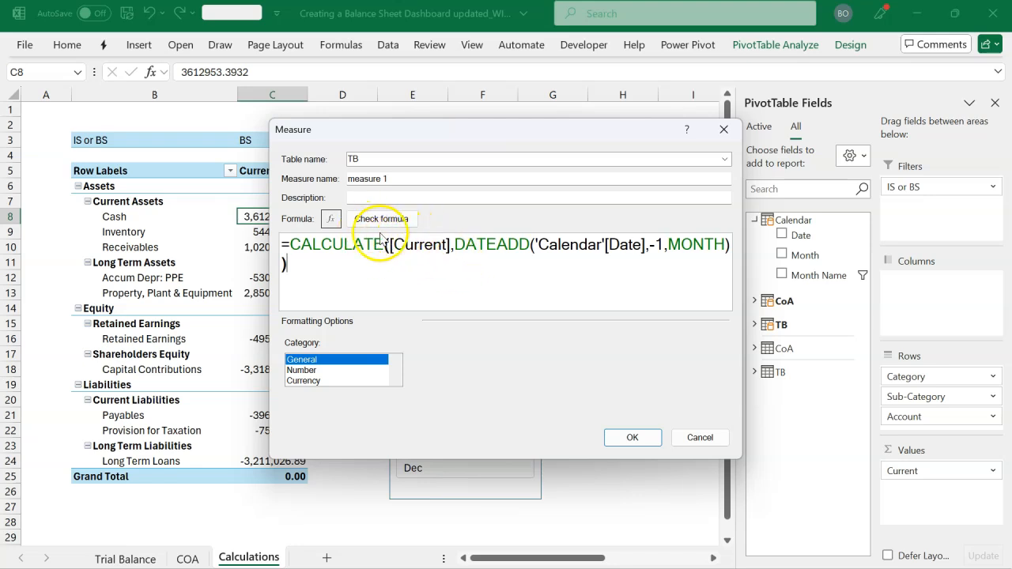
Check the DATEADD formula for errors, format the measure as Number with the 1000 separator, and save it
left_click(403, 227)
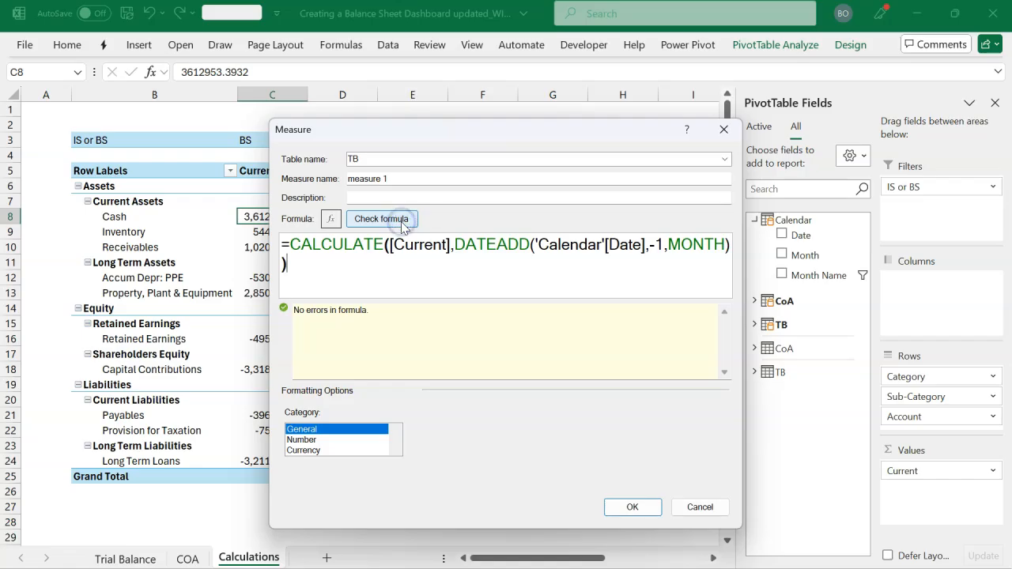
left_click(335, 440)
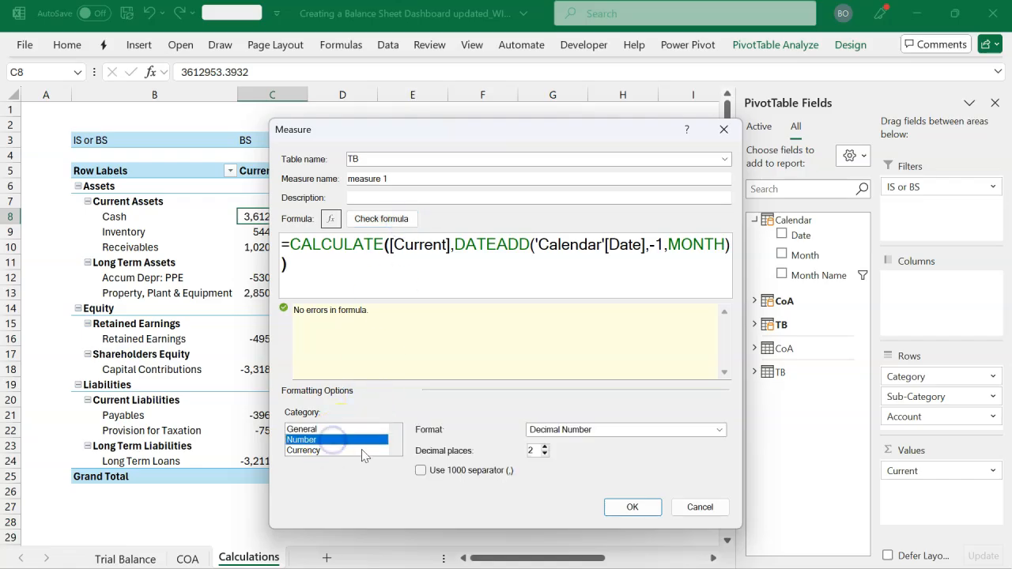
left_click(422, 471)
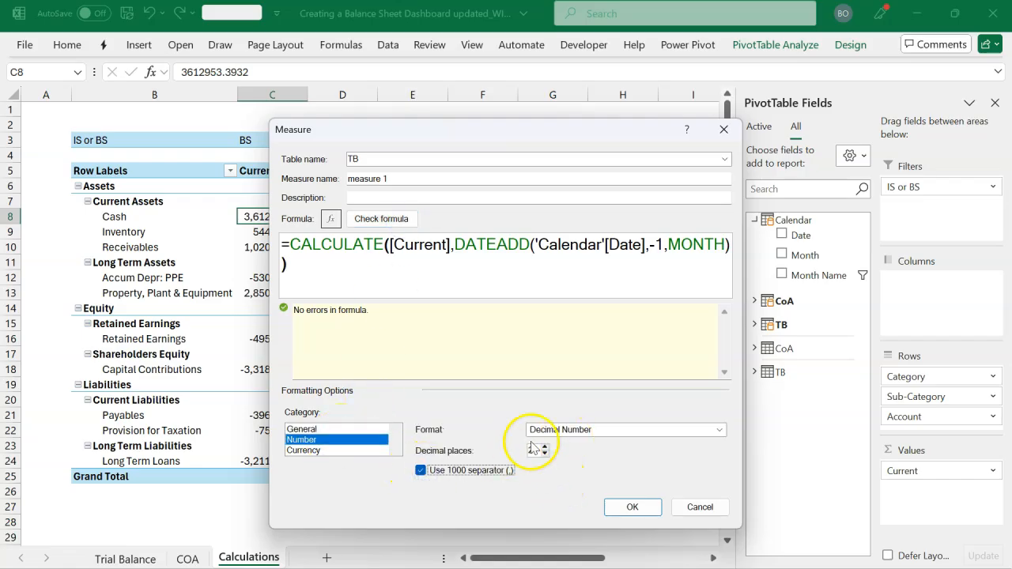
left_click(632, 507)
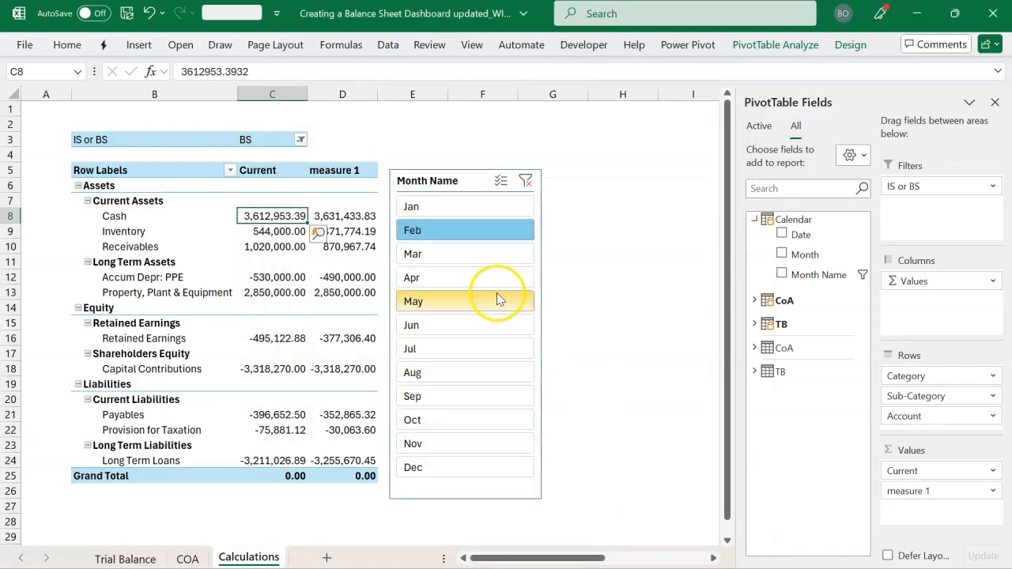
Move the Month Name slicer clear of the PivotTable's measure 1 column and select the Cash value in that column
left_click_drag(469, 181, 517, 153)
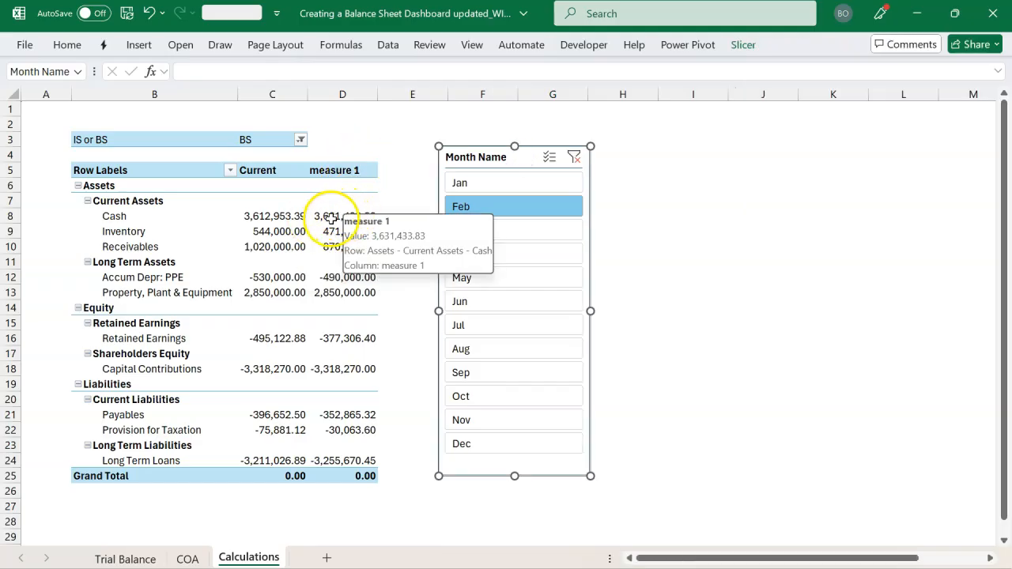
left_click(331, 216)
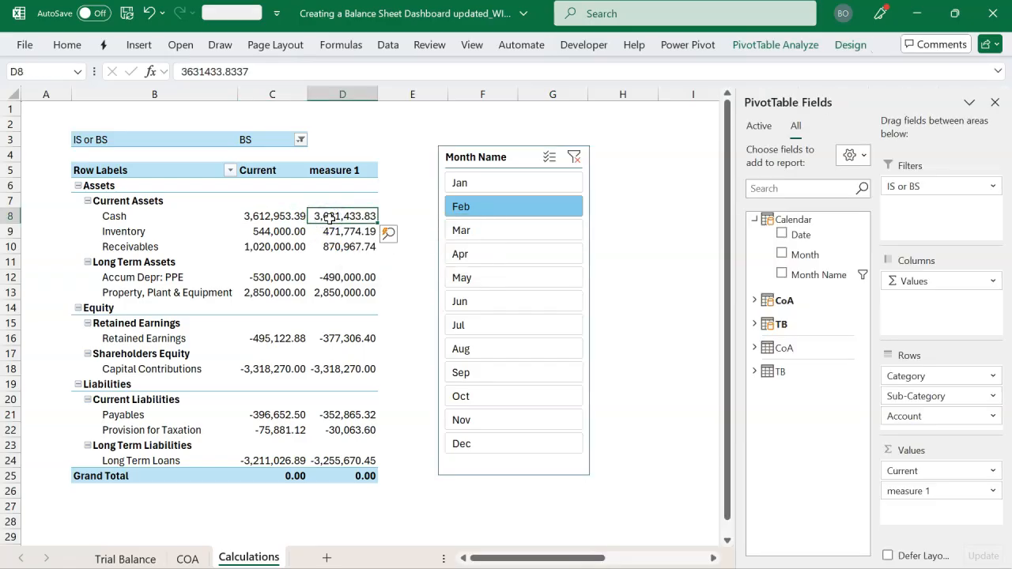
Rename measure 1 as Previous through the measure manager, save it and close the manager
left_click(684, 48)
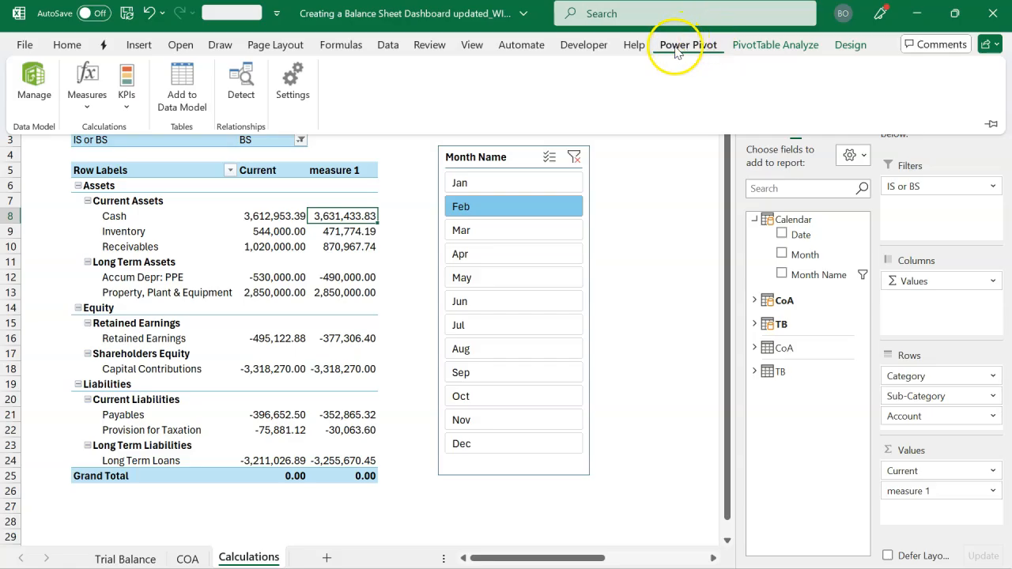
left_click(103, 100)
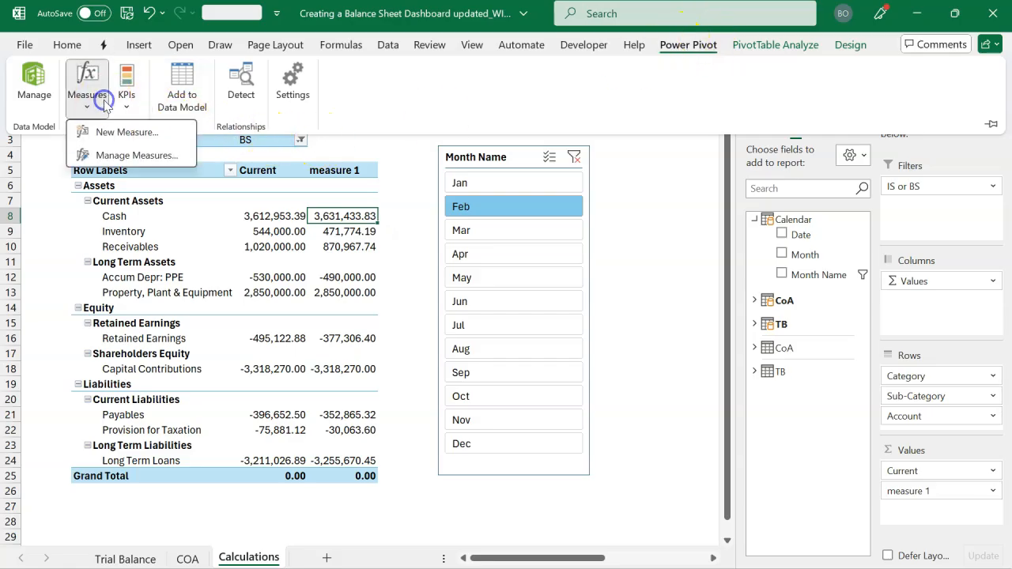
left_click(136, 156)
left_click(362, 183)
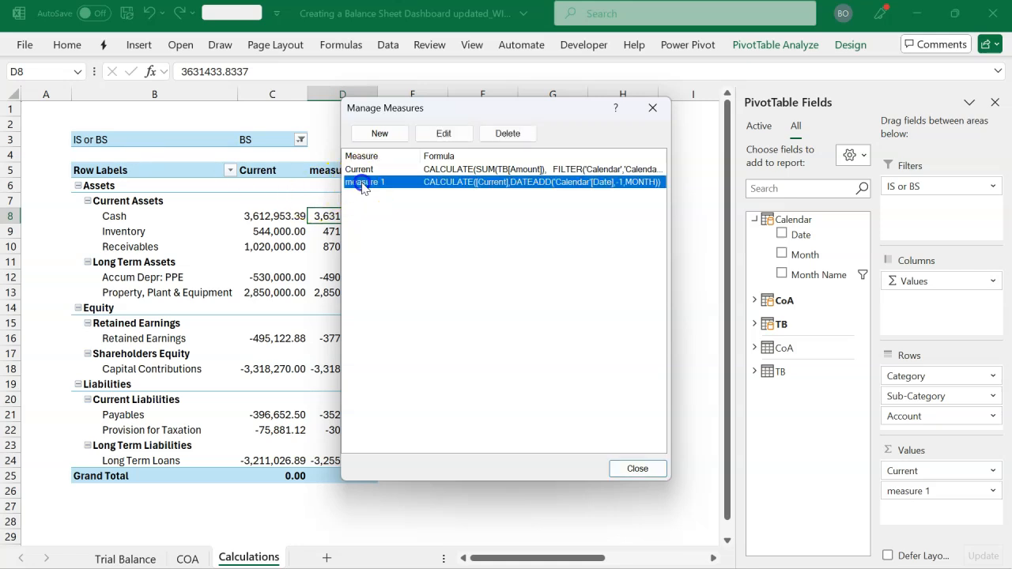
left_click(449, 133)
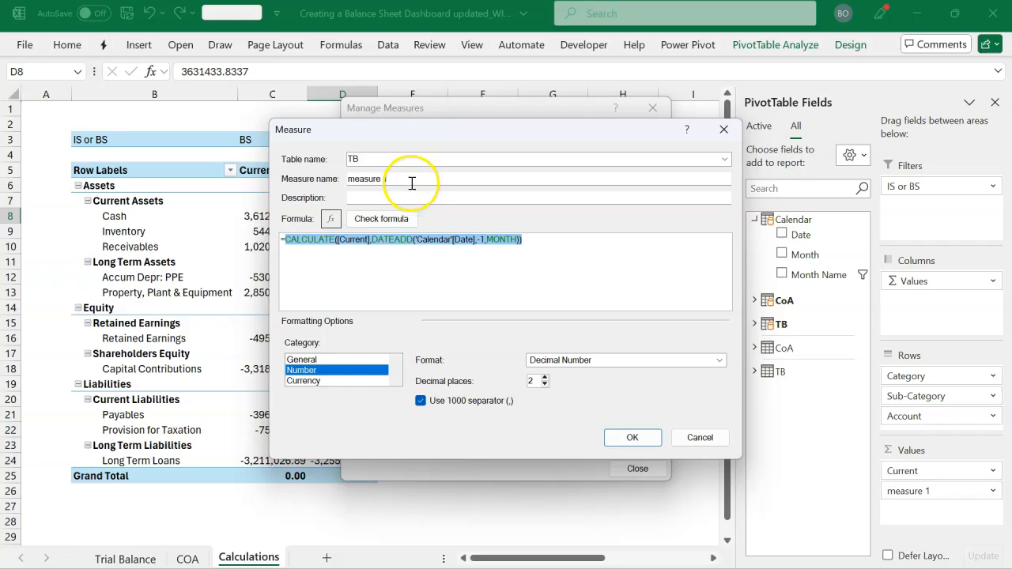
left_click(409, 180)
left_click_drag(409, 180, 325, 185)
type("Previous")
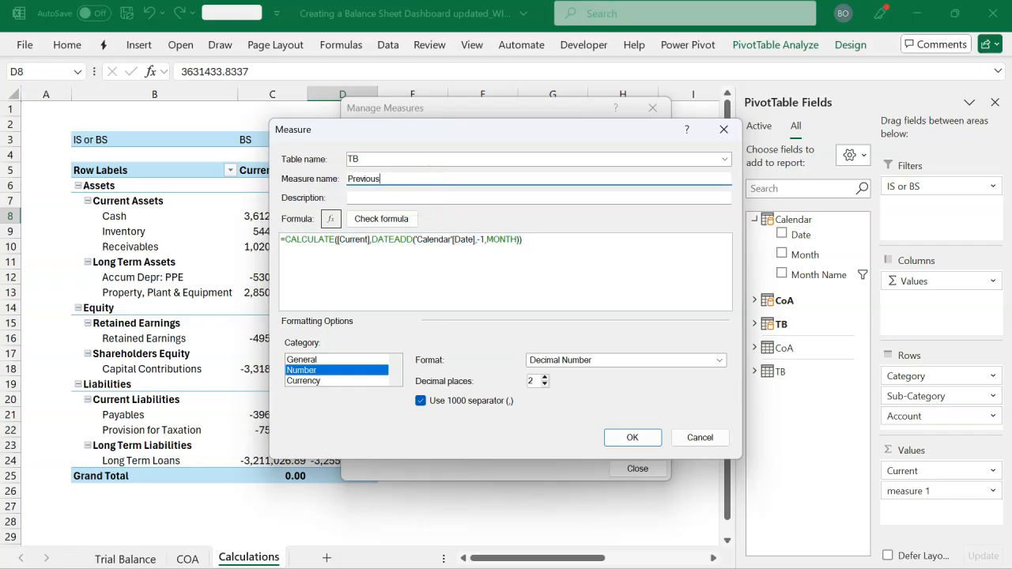
left_click(629, 439)
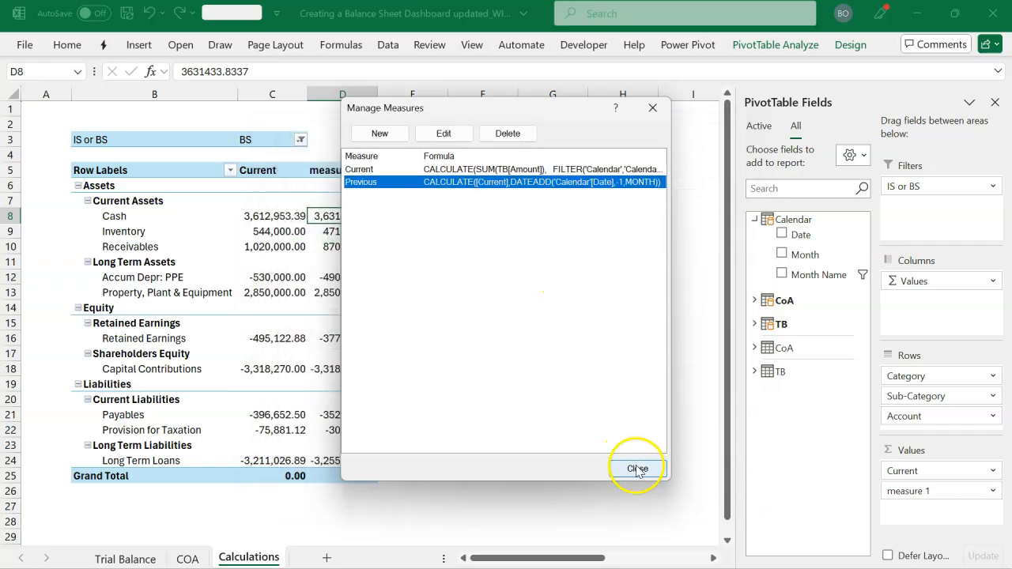
left_click(638, 469)
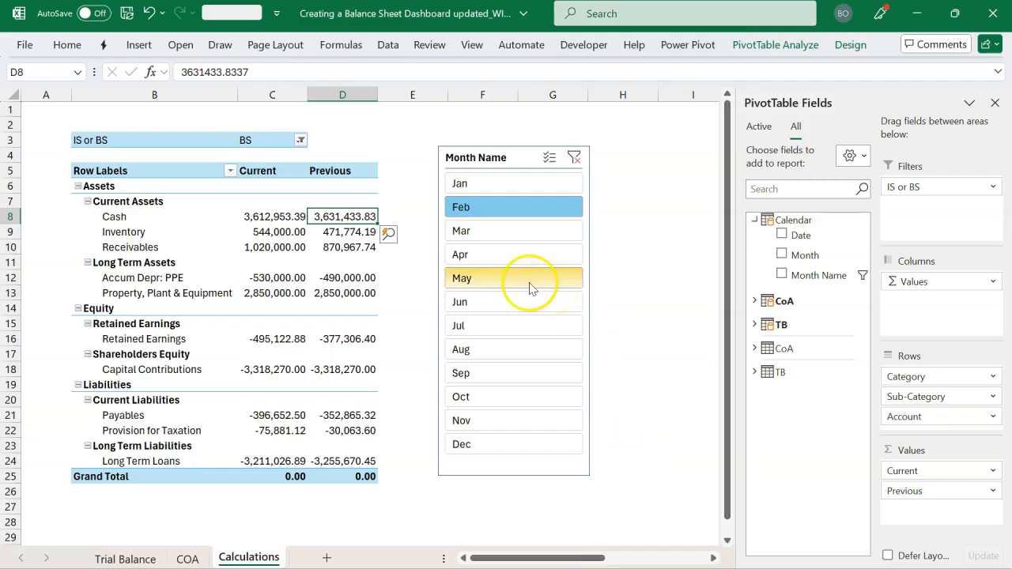
Filter the PivotTable by Feb, Mar, Apr, May and Jan in turn to compare the Current and Previous columns
left_click(474, 212)
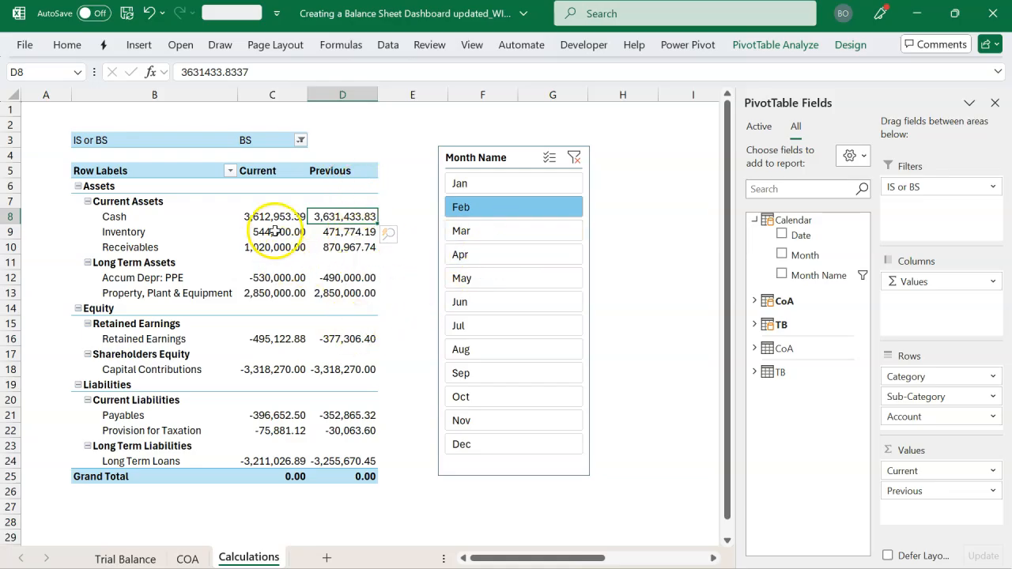
left_click(468, 230)
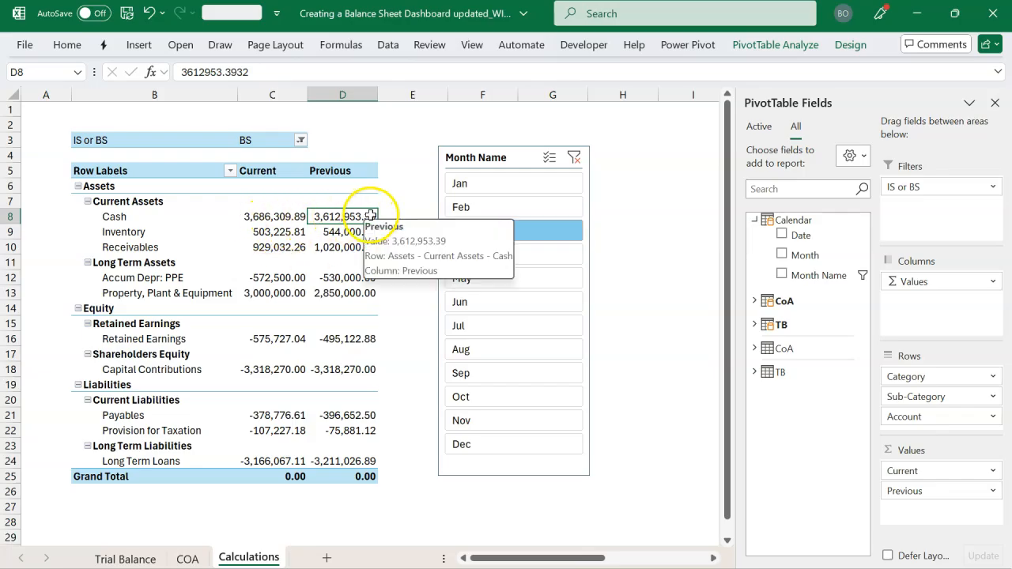
left_click(537, 251)
left_click(531, 275)
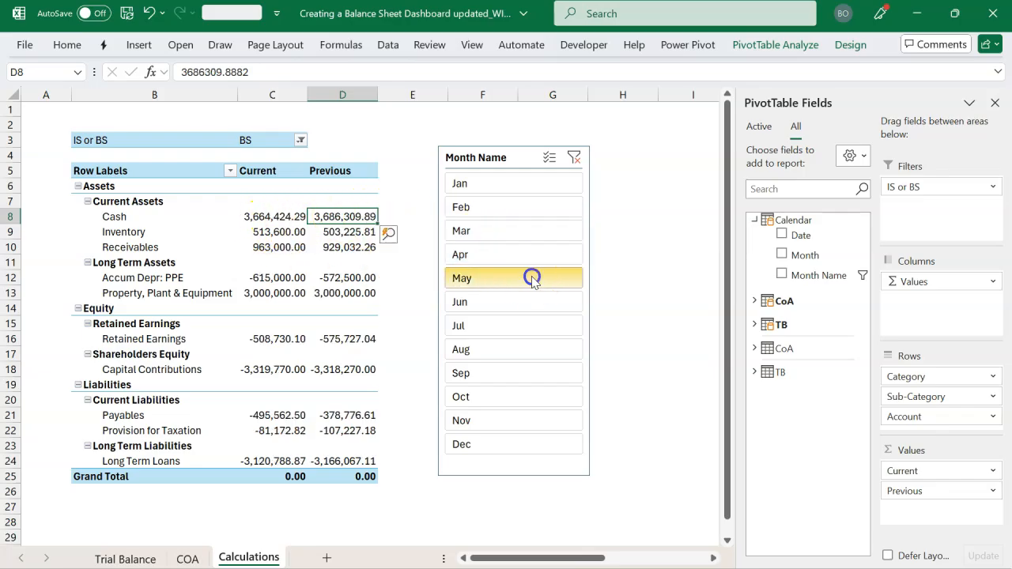
left_click(546, 184)
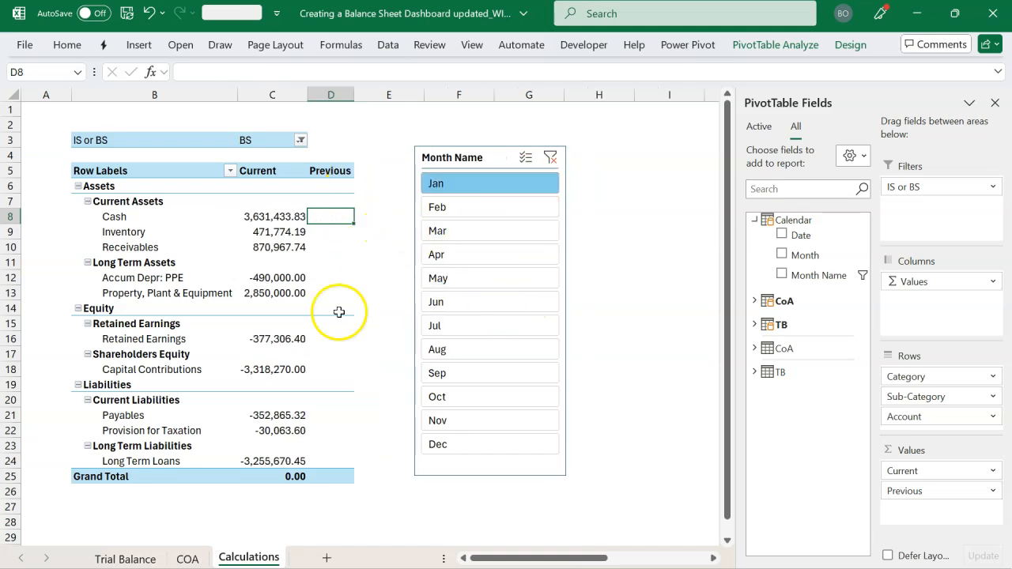
Clear the Month Name slicer filter and show all PivotTable subtotals at the top of each group
left_click_drag(359, 101, 380, 102)
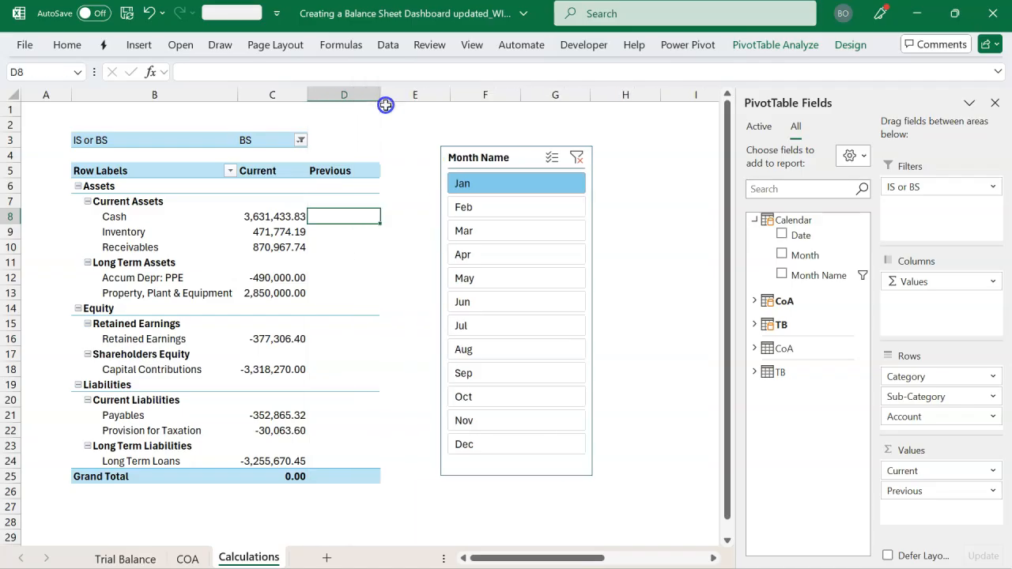
left_click(578, 158)
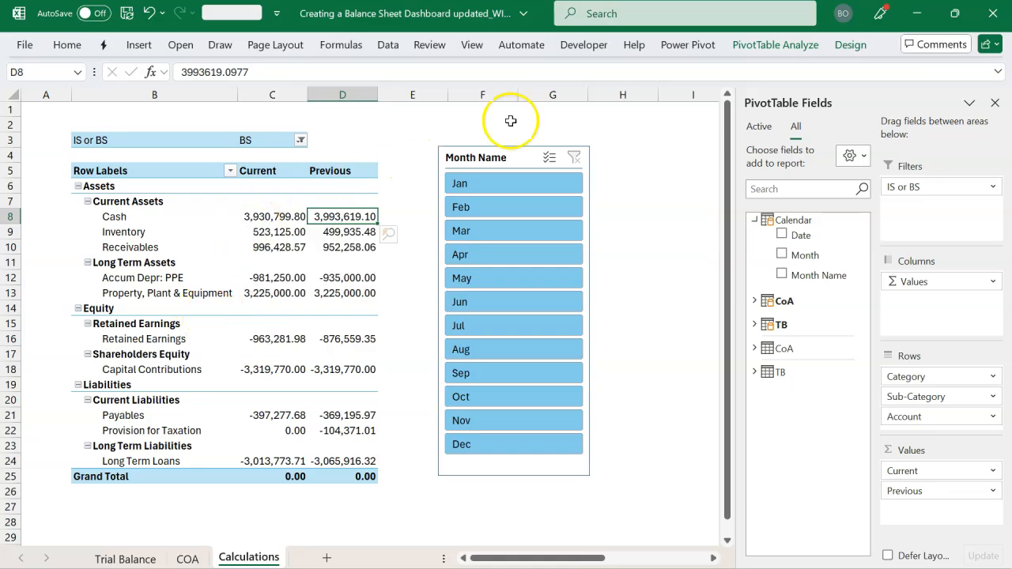
left_click(766, 45)
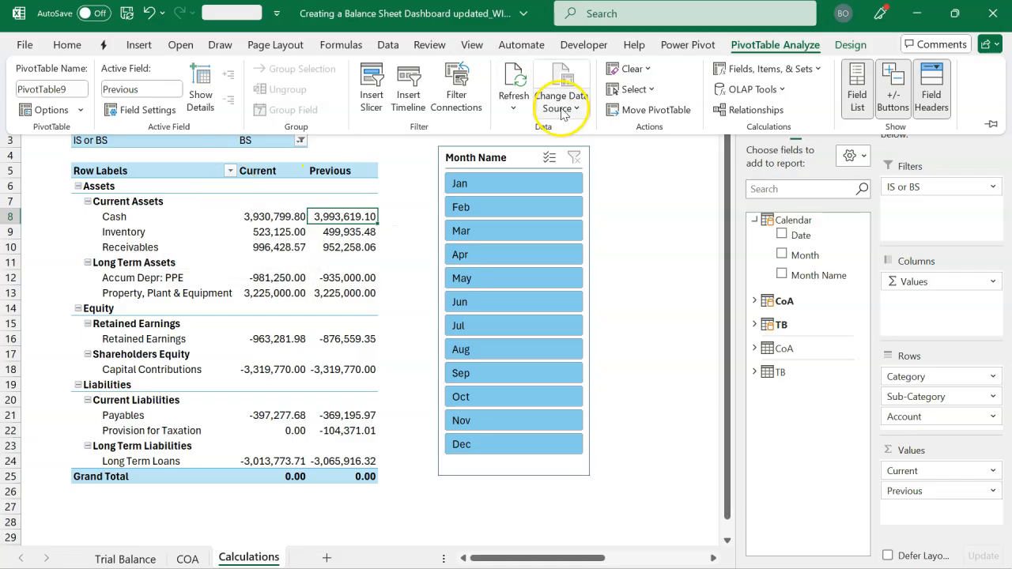
left_click(851, 45)
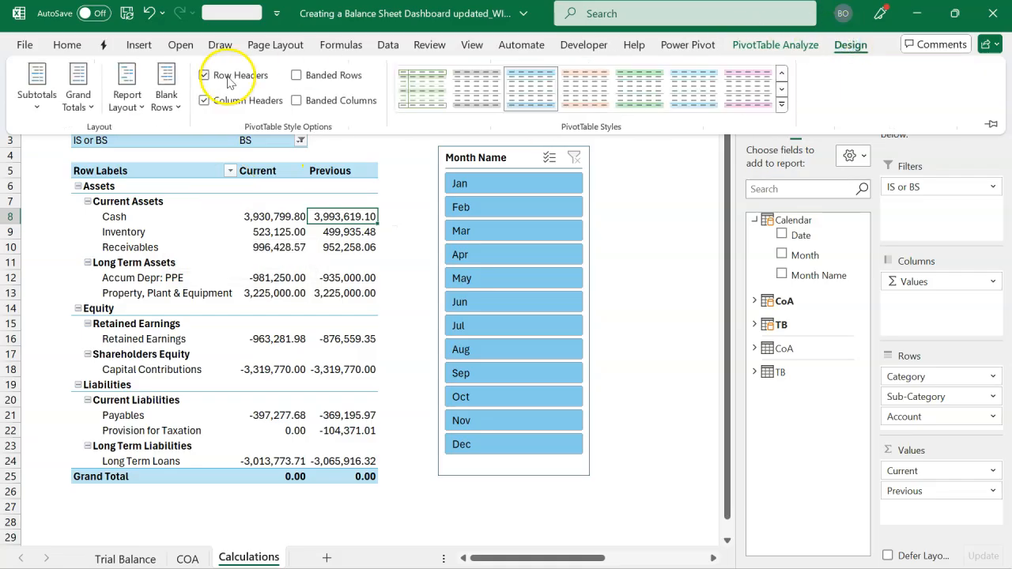
left_click(37, 101)
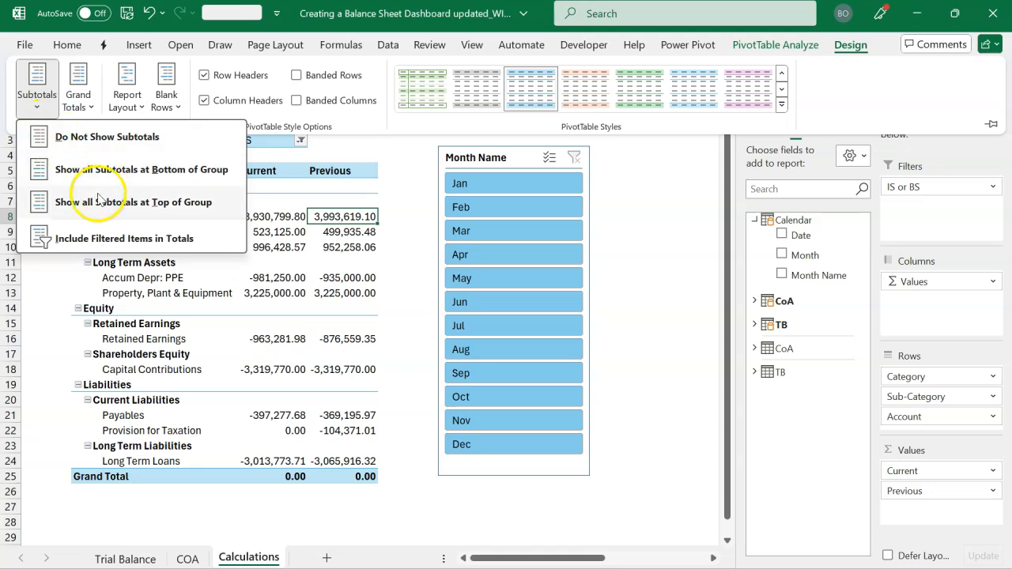
left_click(137, 207)
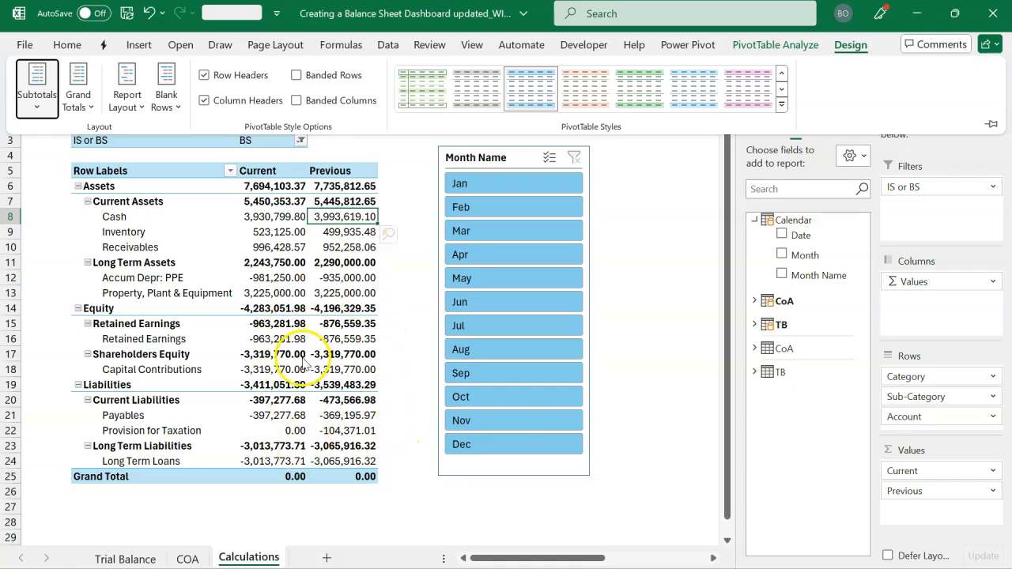
left_click(403, 492)
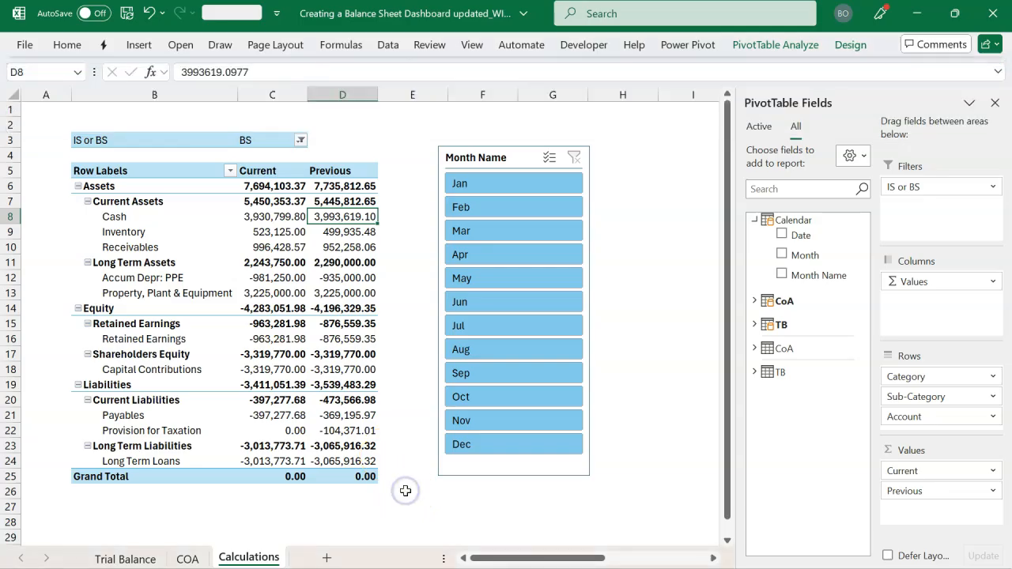
left_click(378, 513)
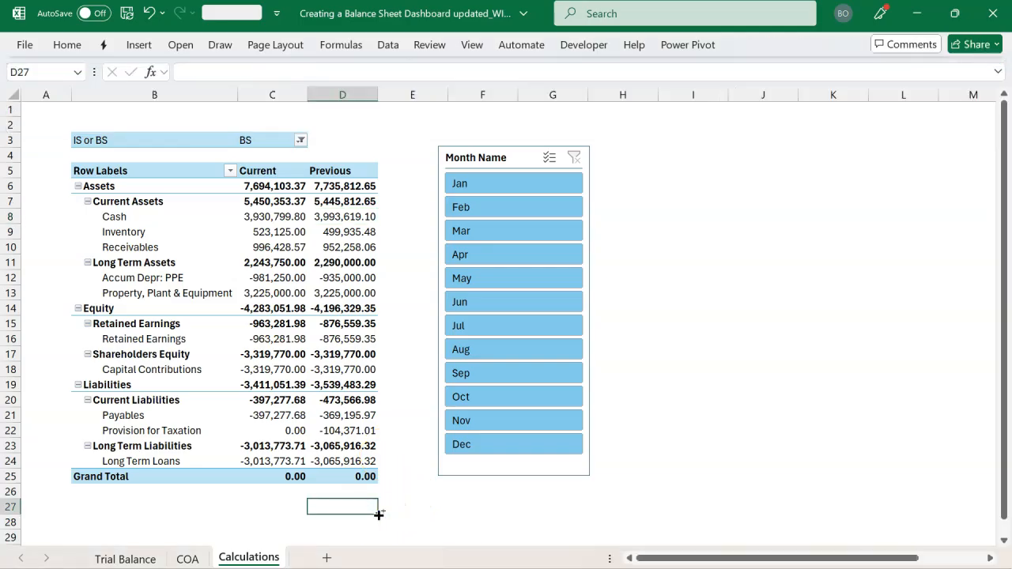
Switch to the finished dashboard workbook, examine its Debt to Equity Ratio section and Previous values, and return to the Calculations sheet
key("alt+Tab")
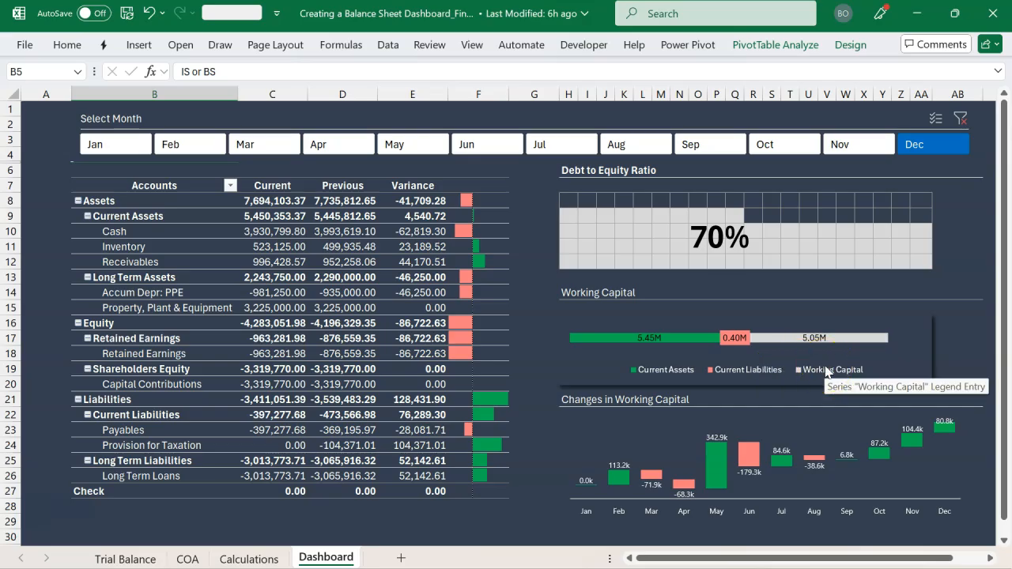
left_click(582, 170)
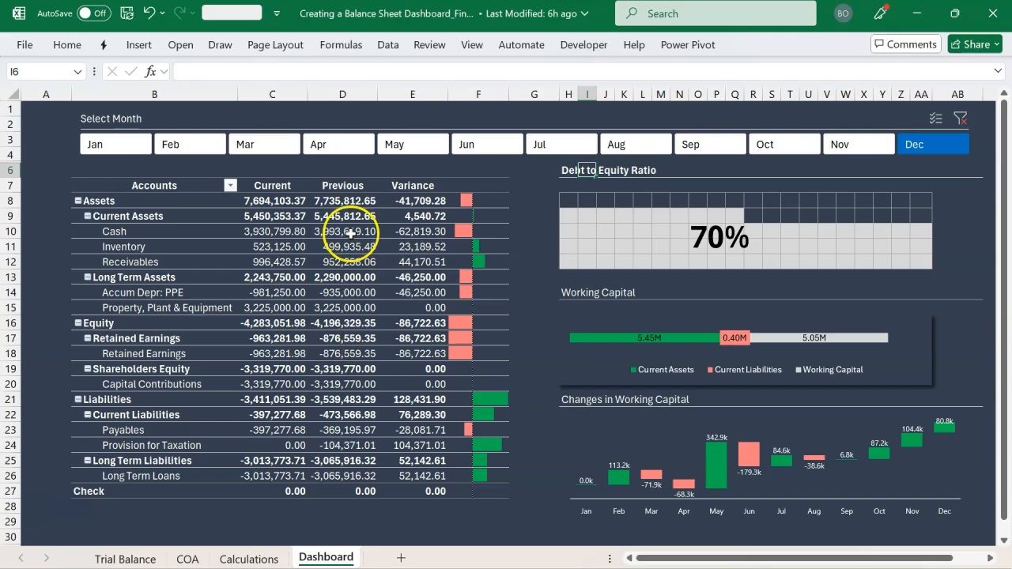
mouse_move(350, 234)
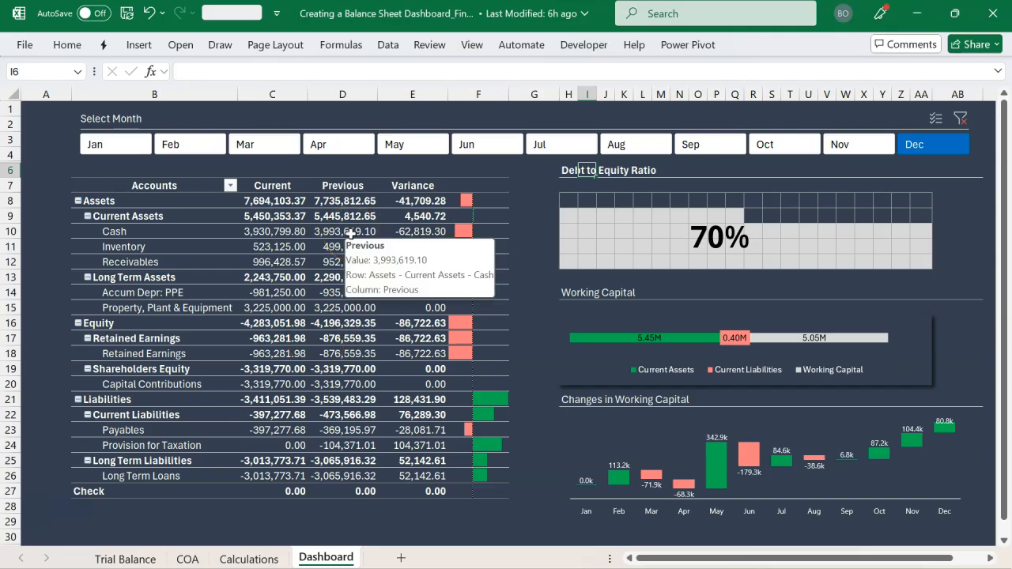
mouse_move(352, 389)
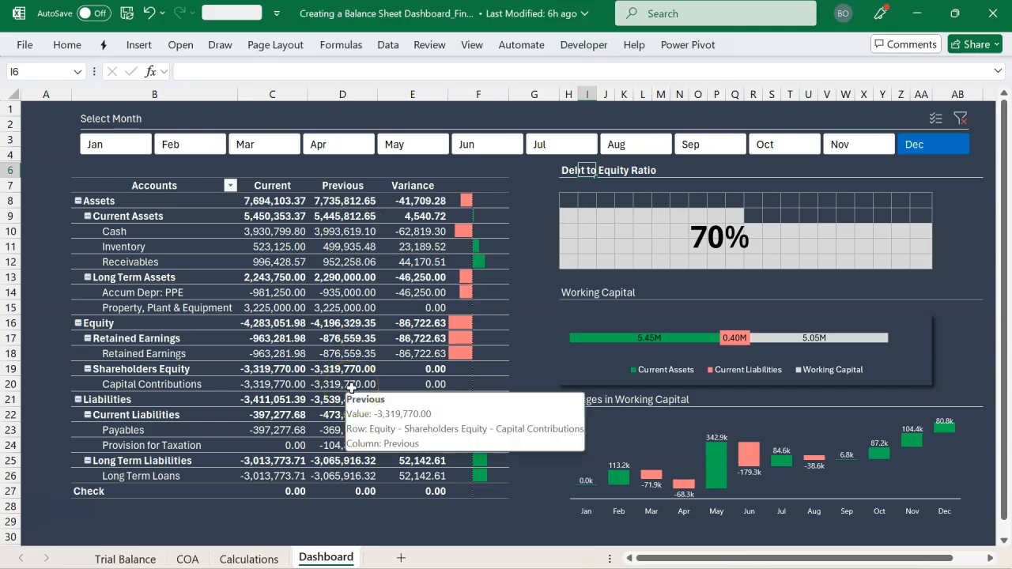
key("alt+Tab")
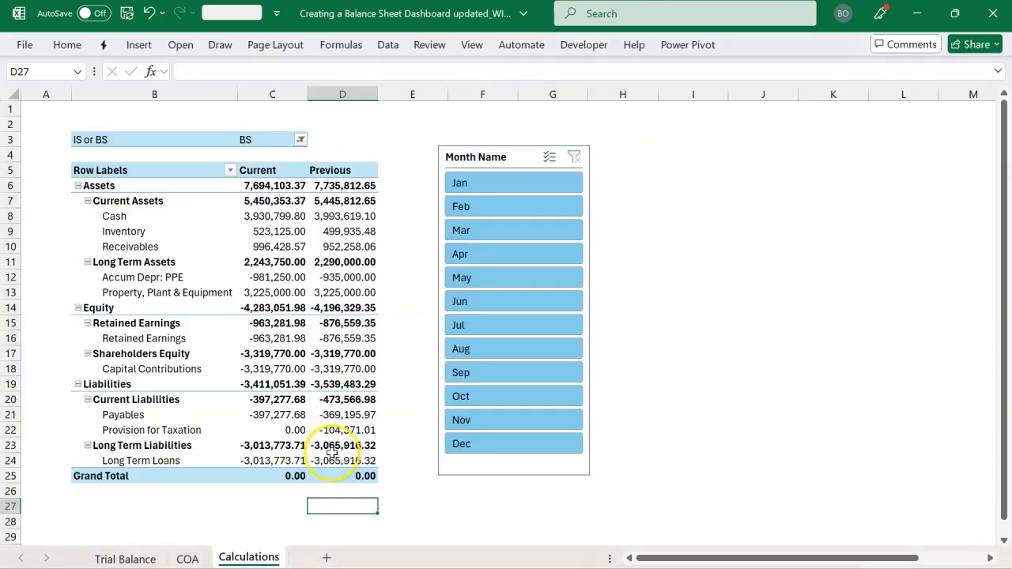
Enter the plain-text headings Current in C28 and Previous in D28, below the PivotTable
scroll(320, 450, "down", 3)
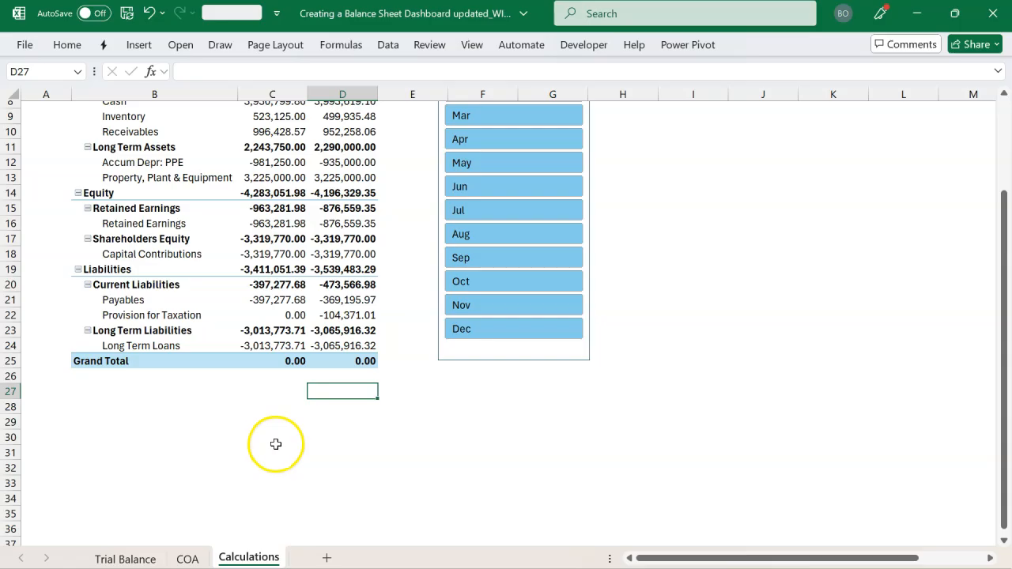
left_click(192, 421)
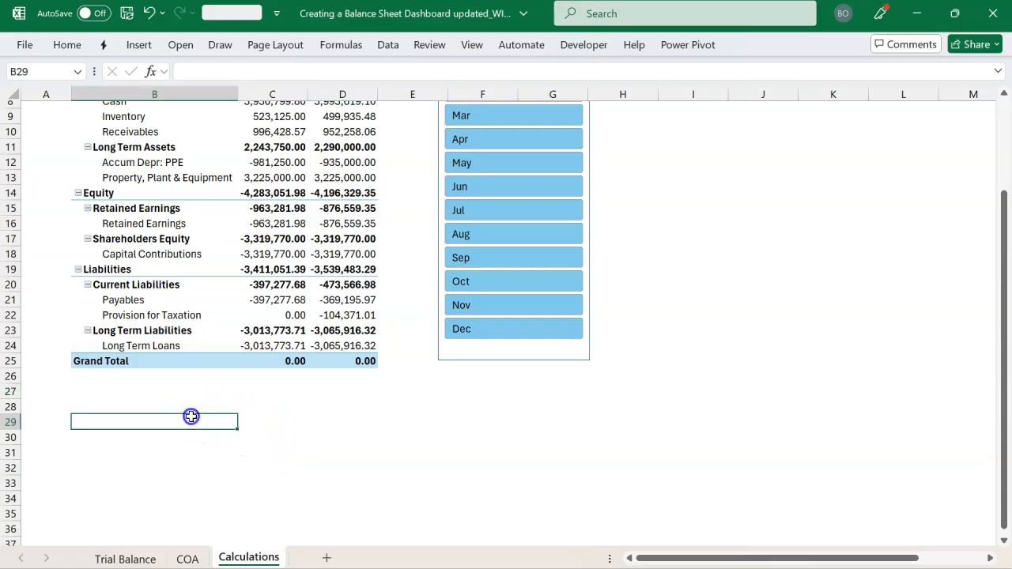
left_click(249, 404)
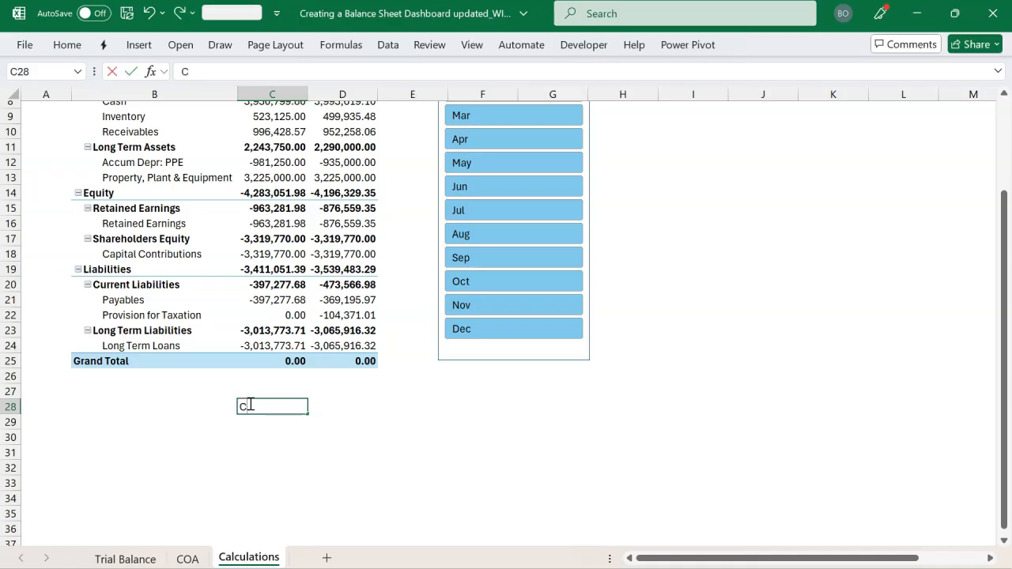
type("nt")
key("Tab")
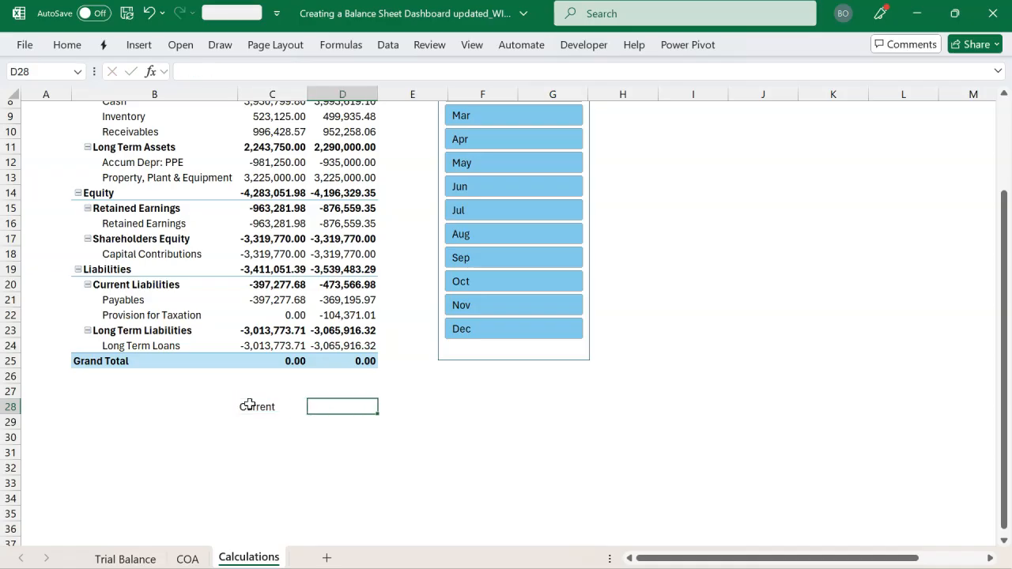
key("Return")
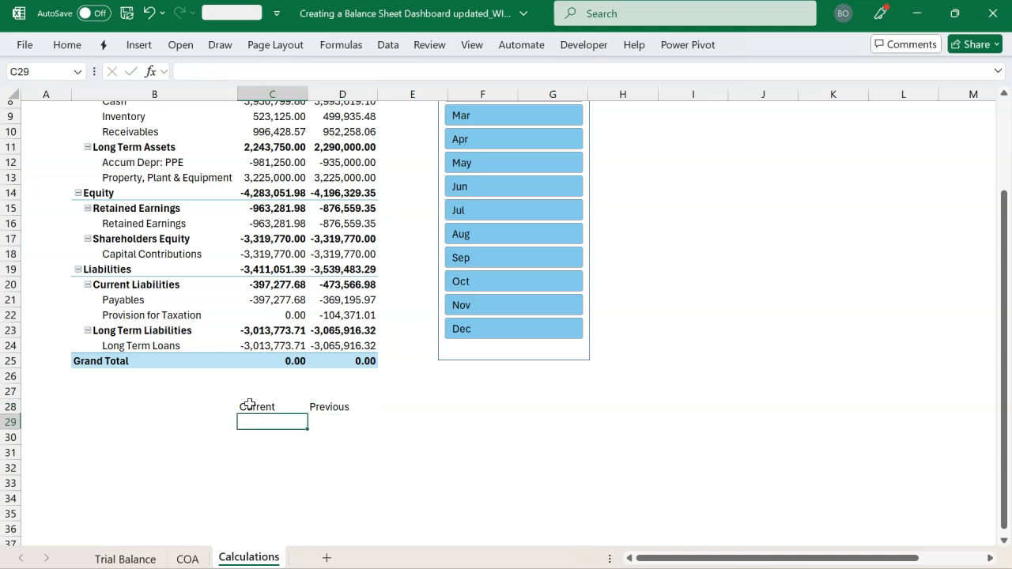
Delete the typed Current and Previous headings from C28:D28
left_click(262, 404)
left_click_drag(262, 404, 338, 407)
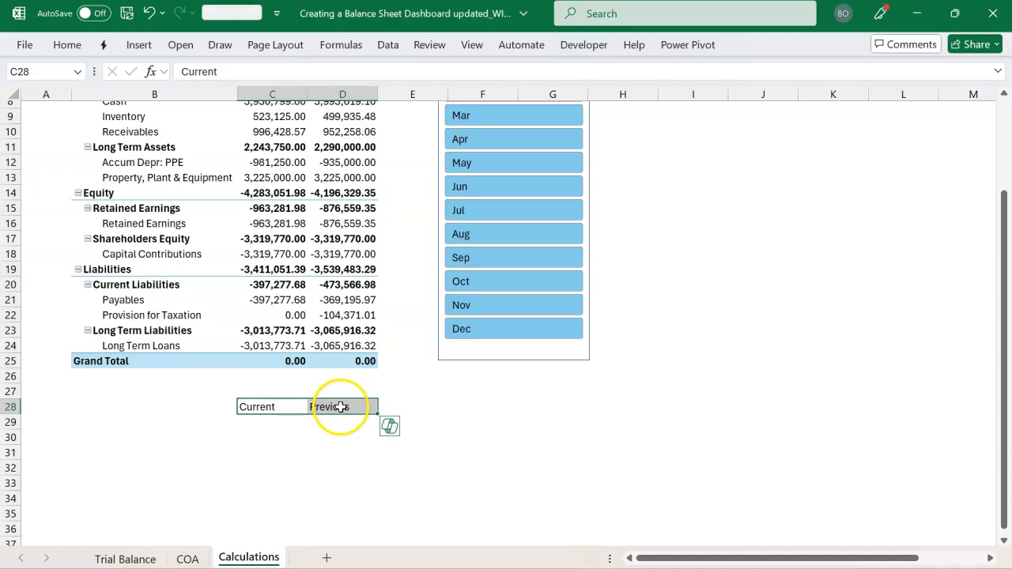
left_click(281, 409)
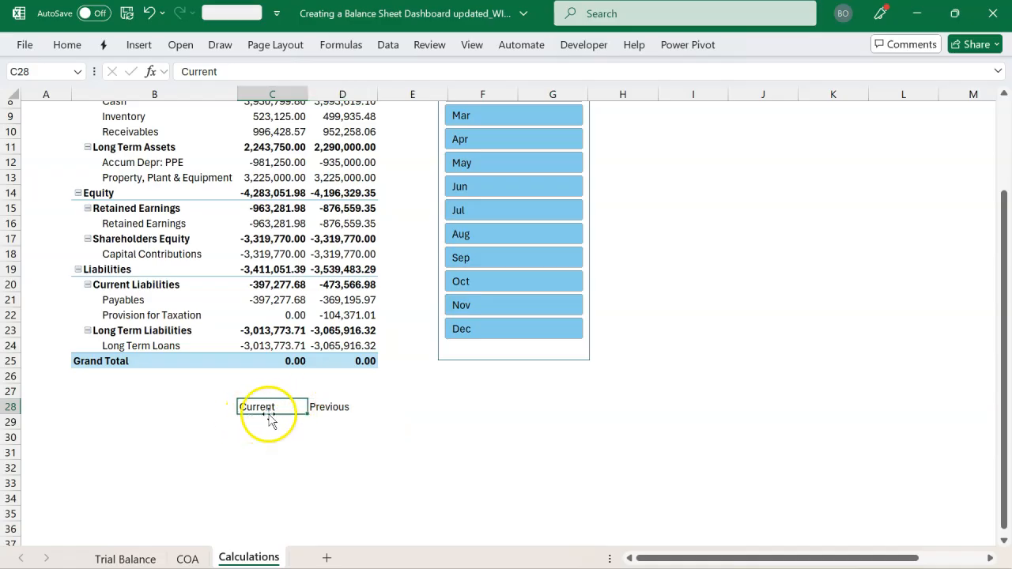
left_click(330, 408)
left_click(274, 408)
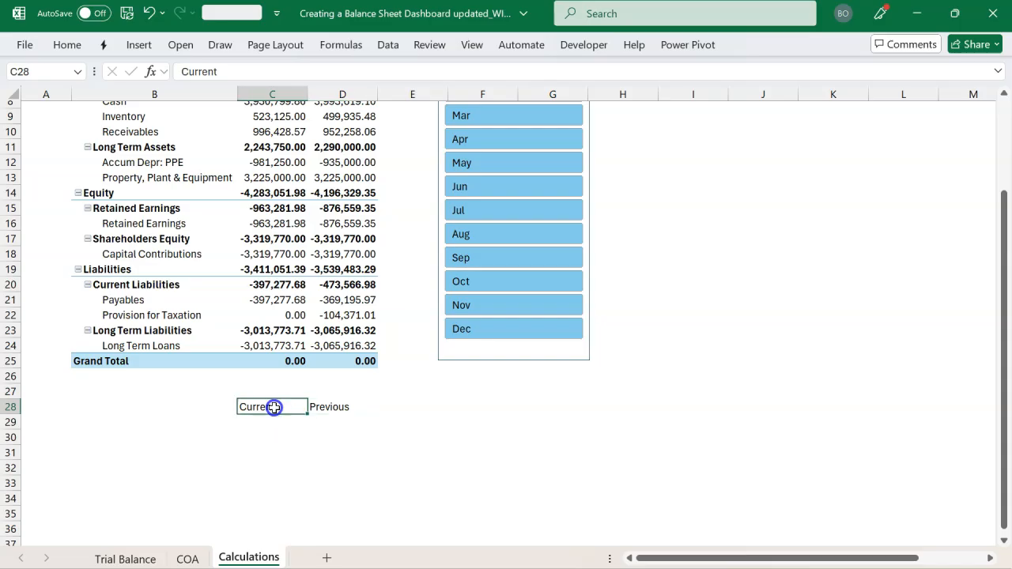
left_click(336, 405)
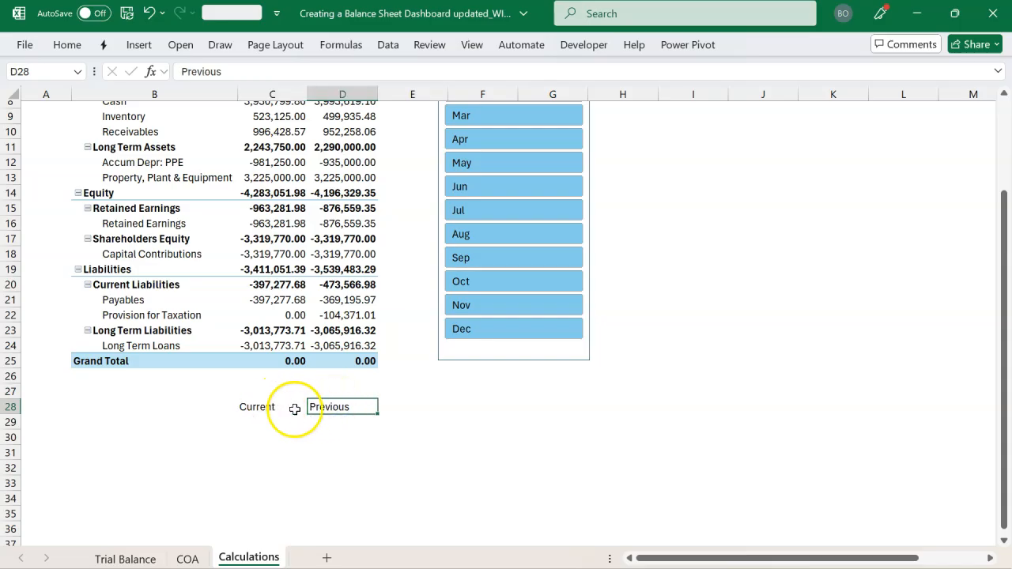
left_click_drag(289, 409, 338, 409)
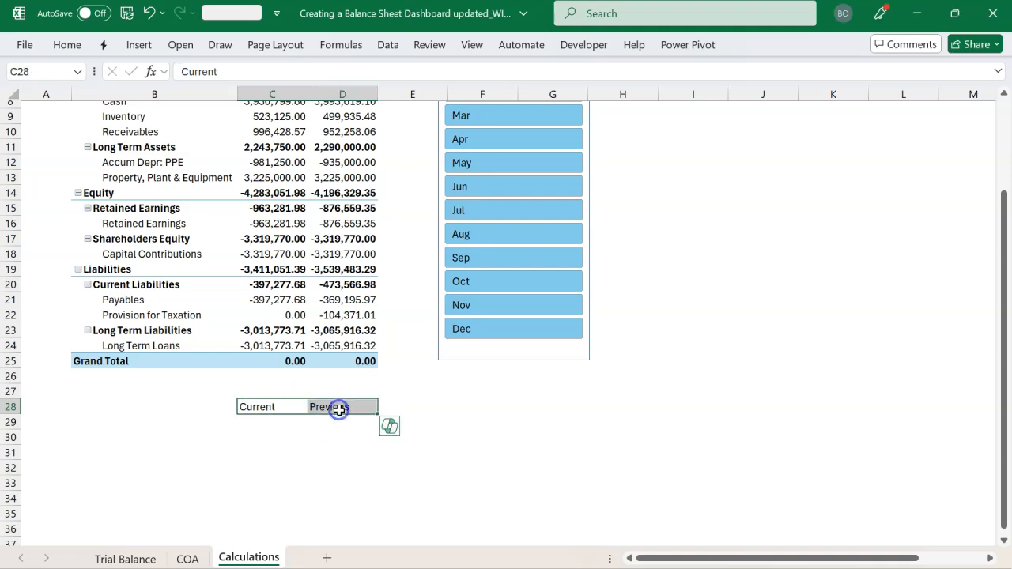
key("Delete")
Start a CUBEMEMBER formula in C28 with "ThisWorkbookDataModel" as its connection
left_click(275, 408)
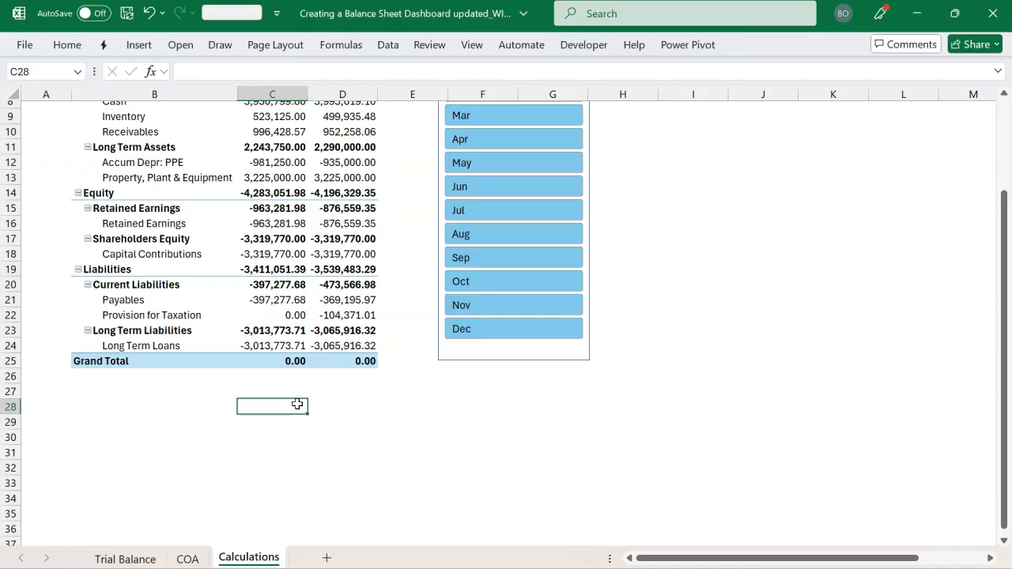
type("=cub")
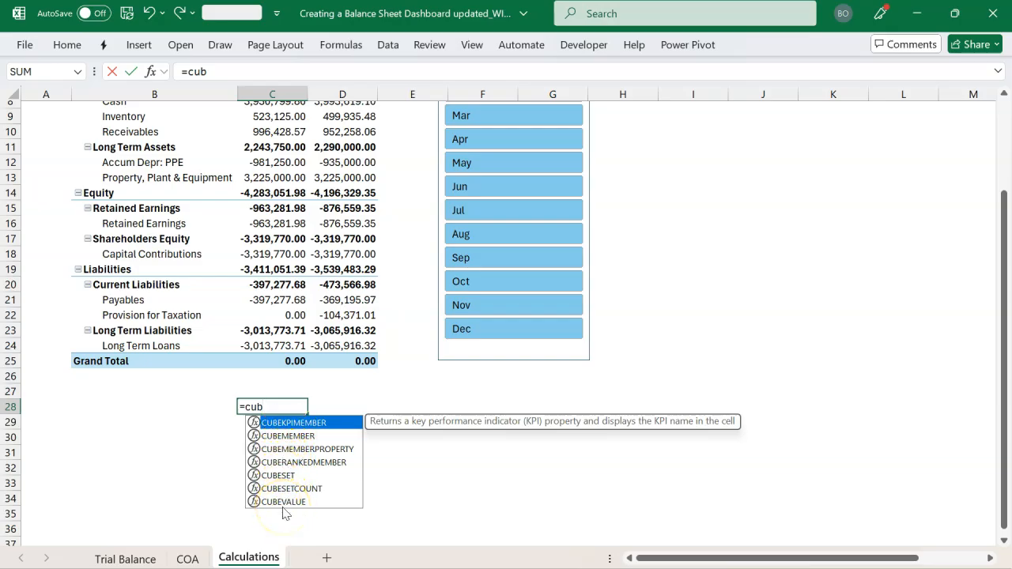
key("Down")
key("Down")
key("Down")
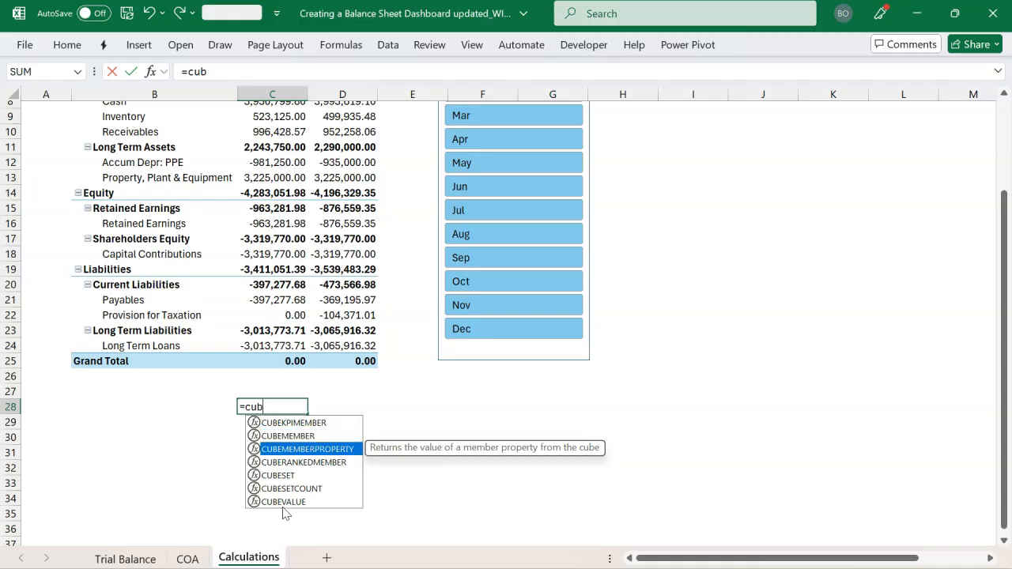
key("Up")
key("Up")
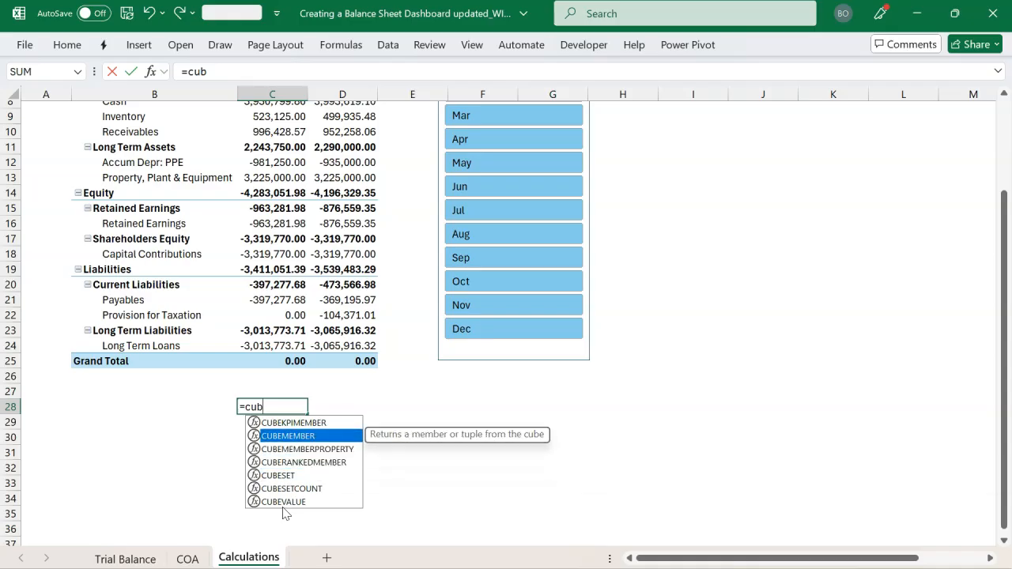
key("Tab")
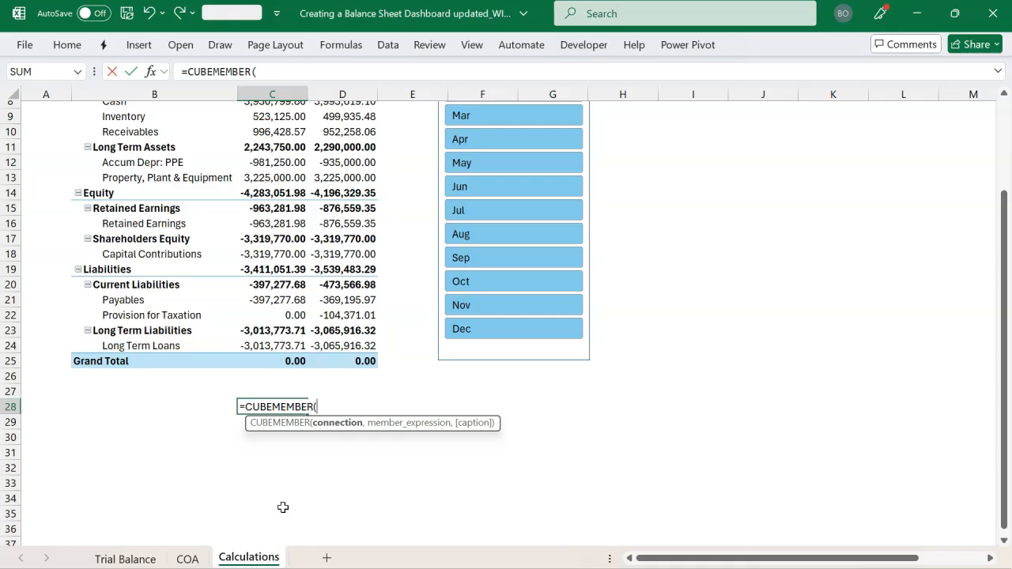
type("\"")
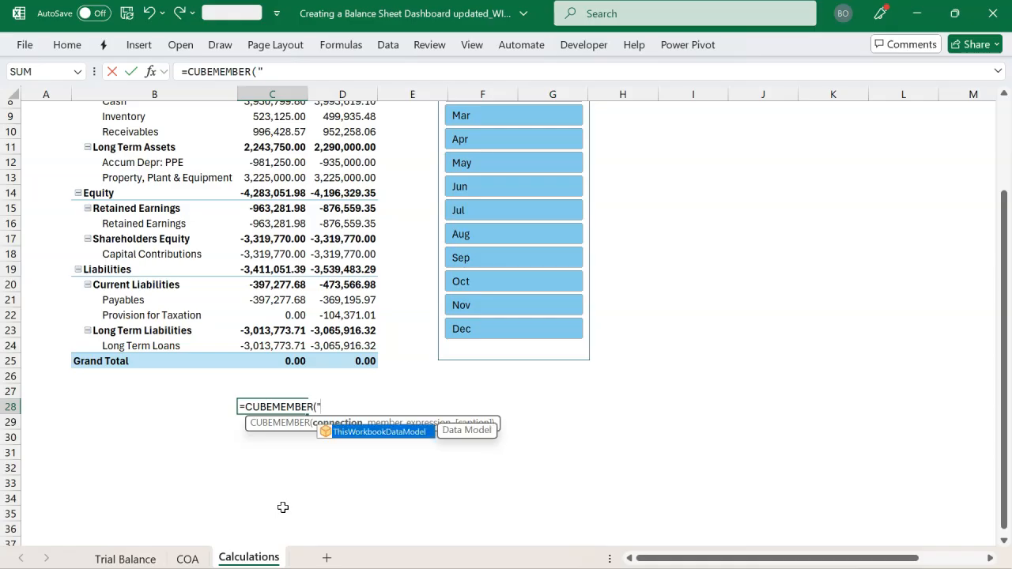
key("Tab")
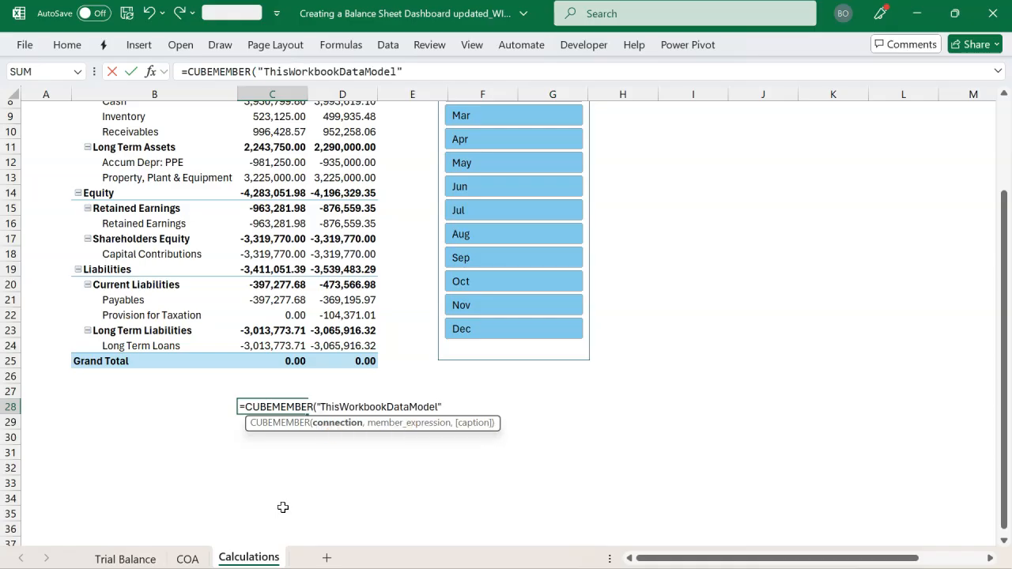
Complete the CUBEMEMBER formula in C28 with the member expression "[Measures].[Current]"
type(",")
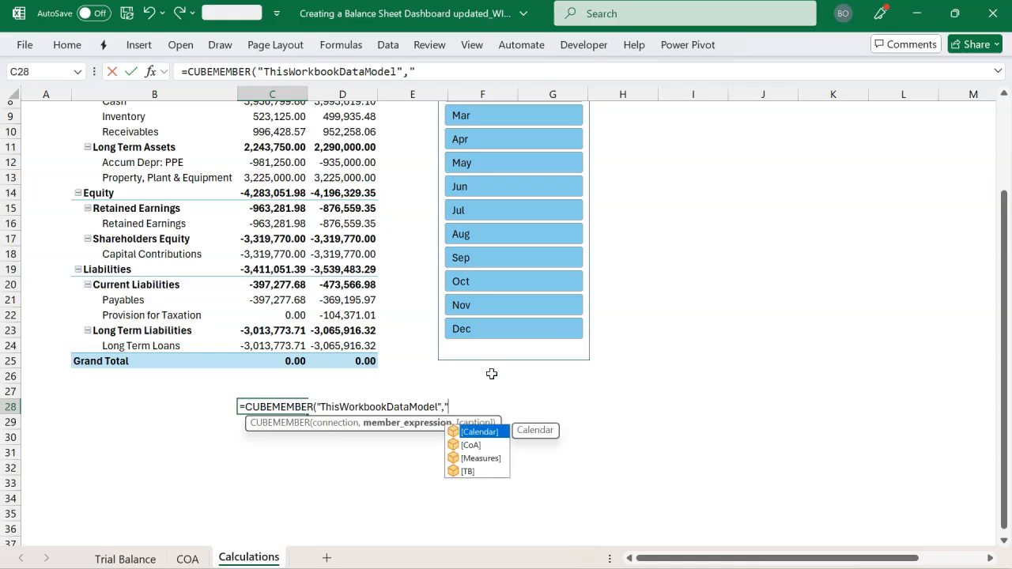
double_click(495, 458)
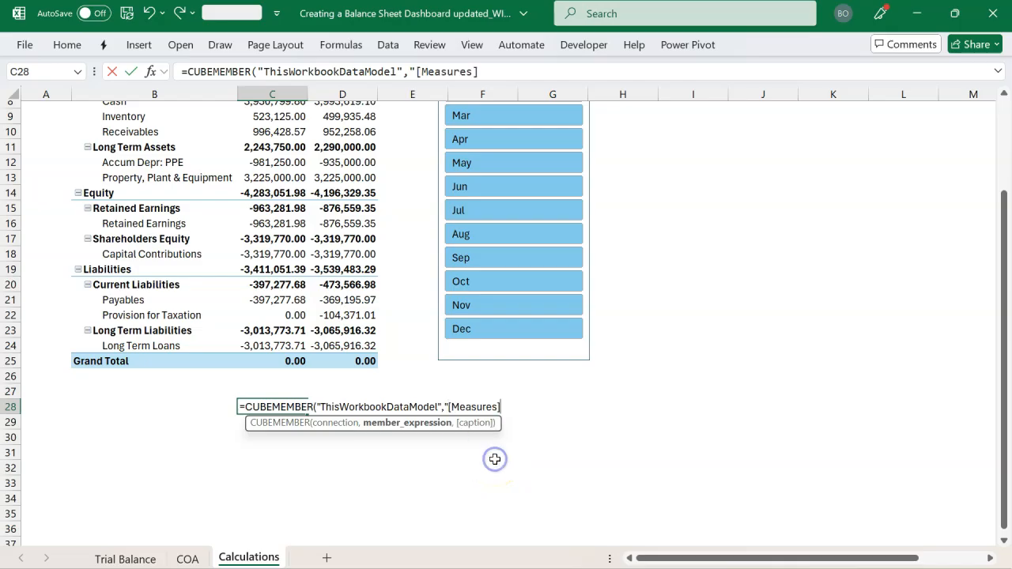
type(".")
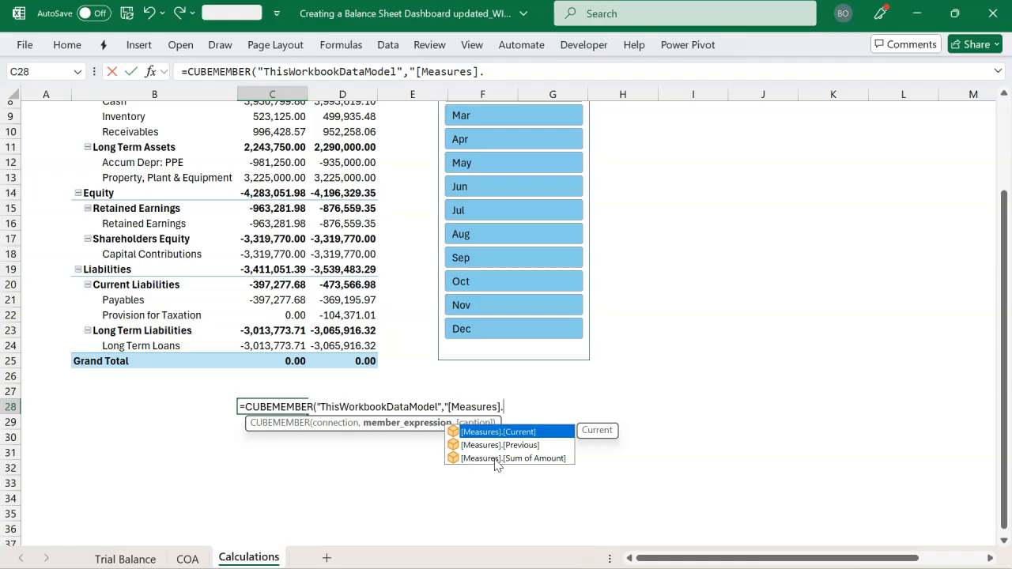
left_click(543, 435)
double_click(544, 434)
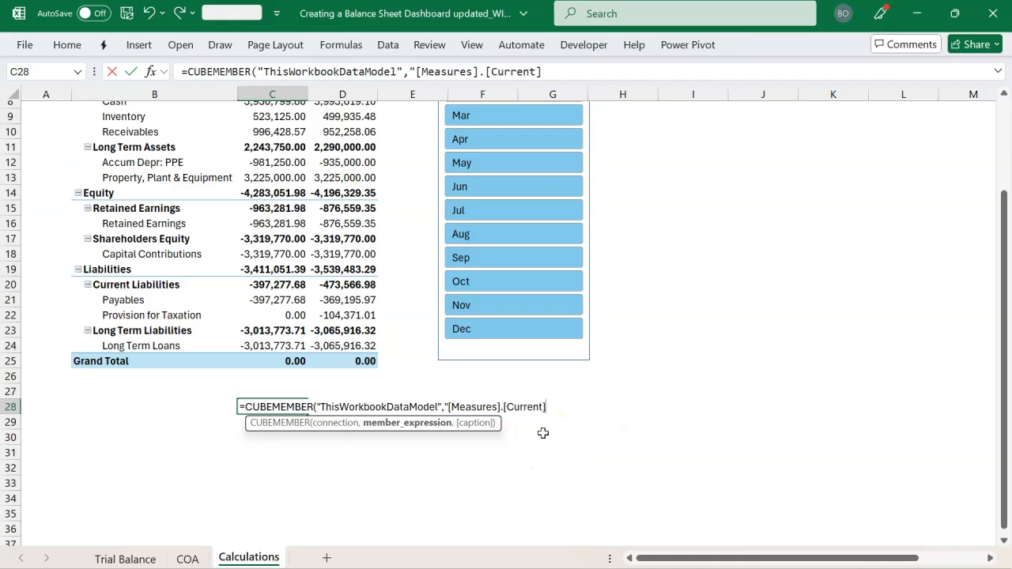
type("\"")
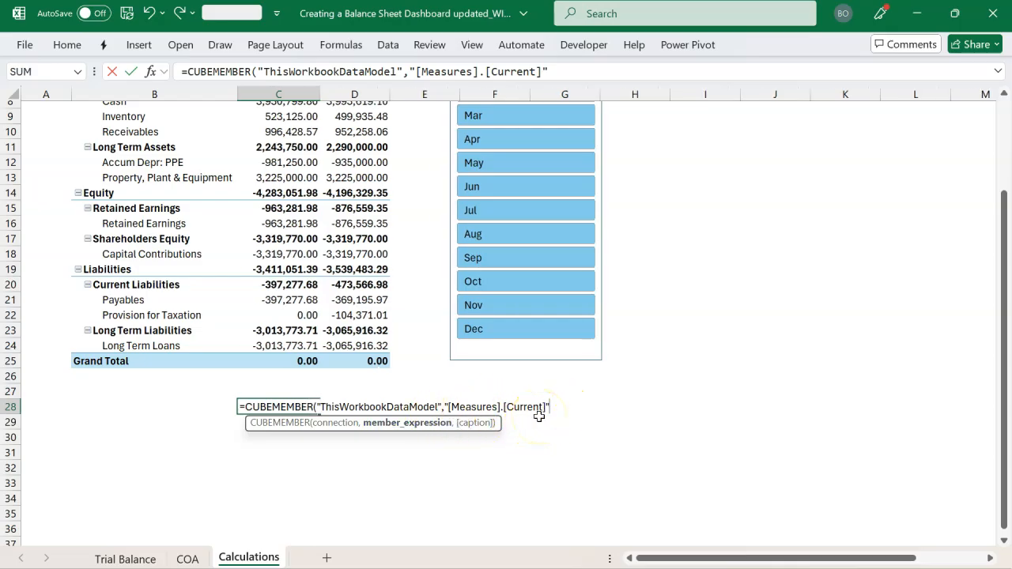
type(")")
key("Return")
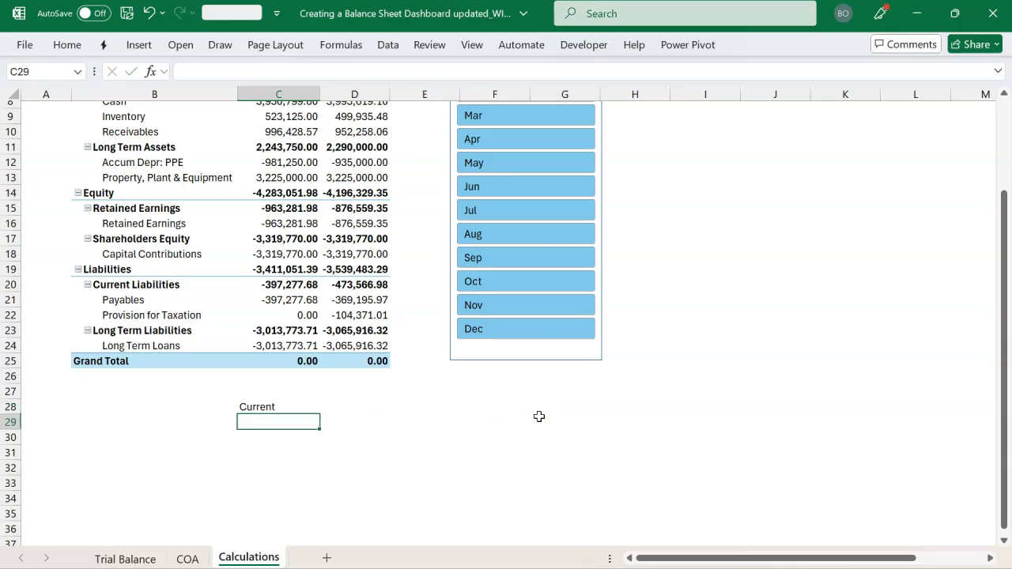
Copy the CUBEMEMBER formula from C28 across to D28
left_click(305, 407)
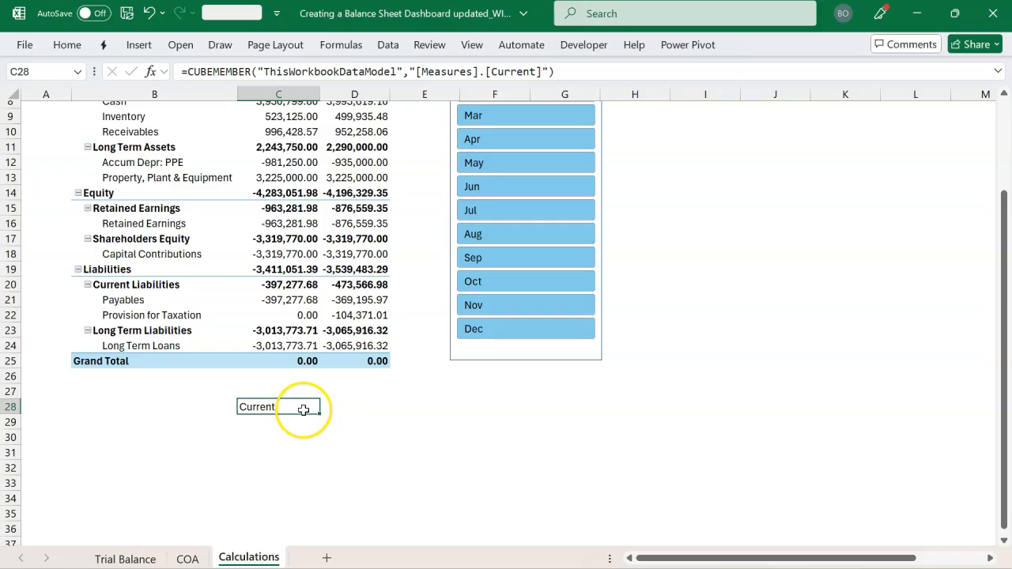
left_click_drag(305, 408, 343, 408)
key("ctrl+r")
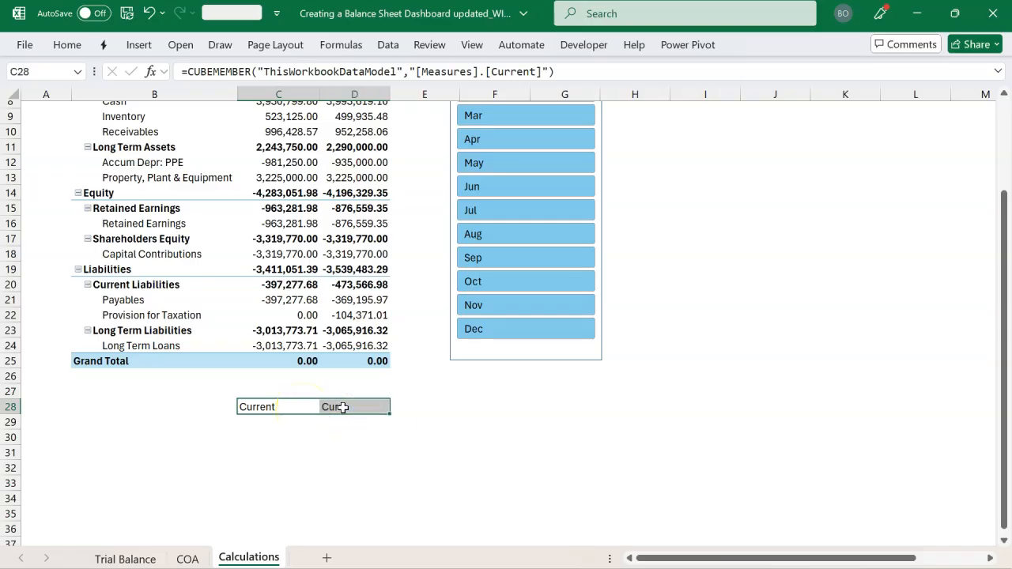
Change the member expression of the CUBEMEMBER formula in D28 to "[Measures].[Previous]"
double_click(358, 408)
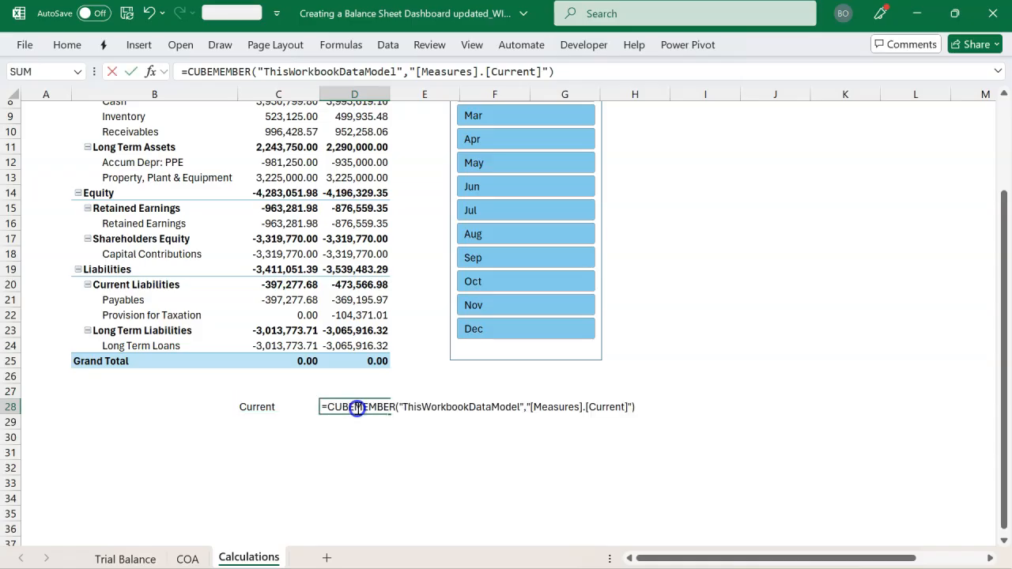
left_click(624, 406)
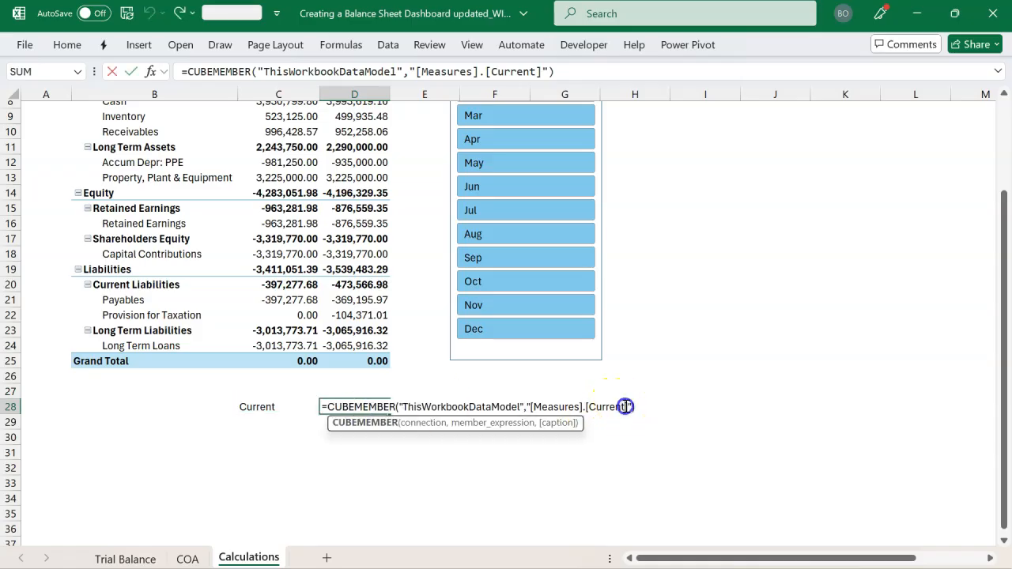
key("BackSpace")
key("BackSpace")
key("BackSpace")
key("BackSpace")
key("BackSpace")
key("BackSpace")
key("BackSpace")
type("p")
key("Tab")
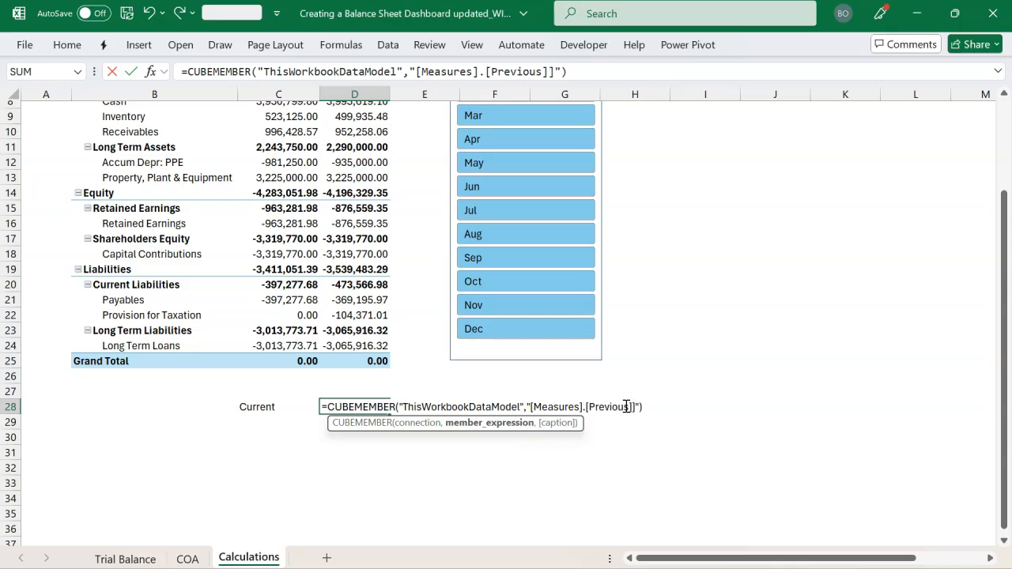
left_click(635, 407)
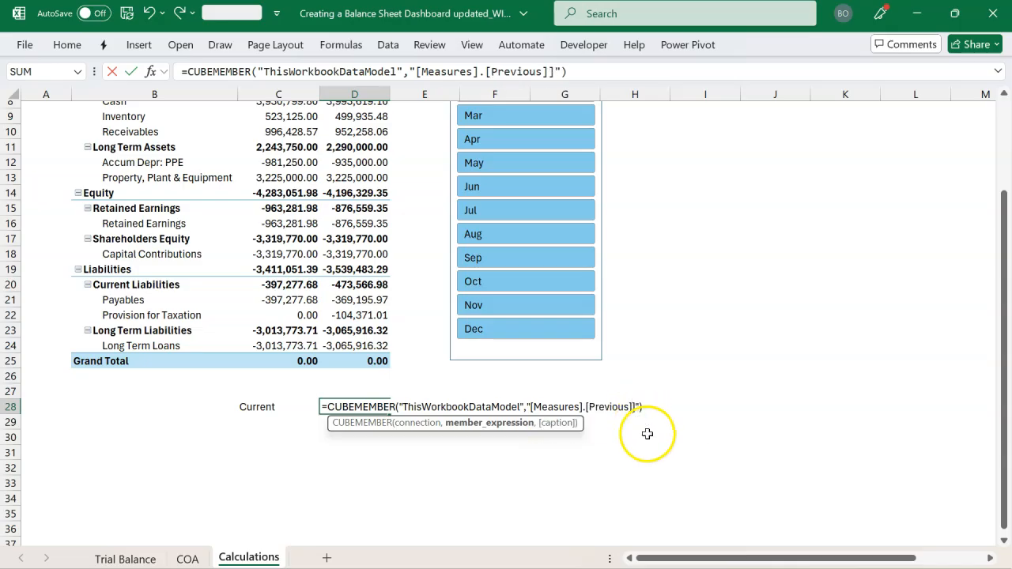
key("BackSpace")
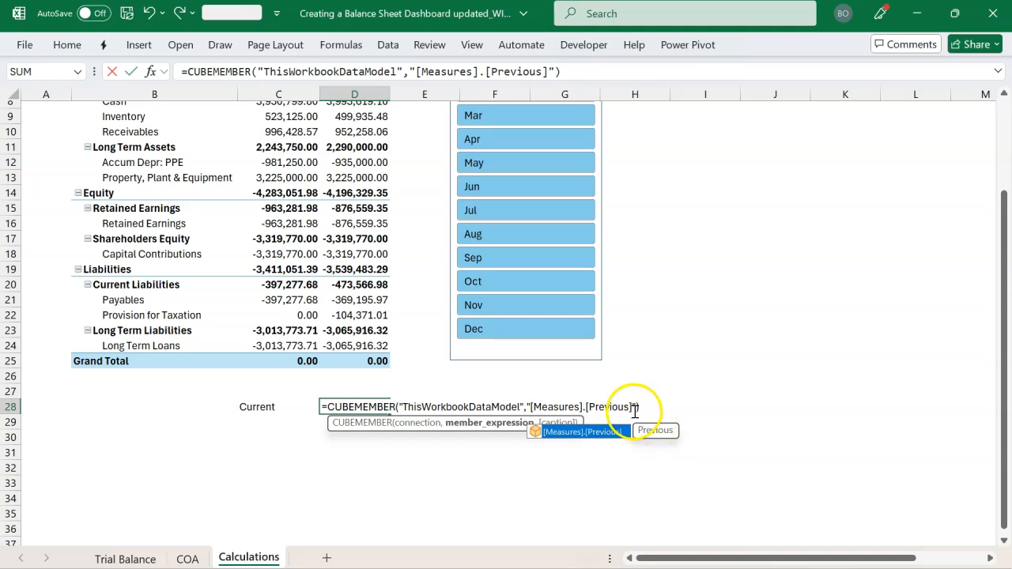
key("Return")
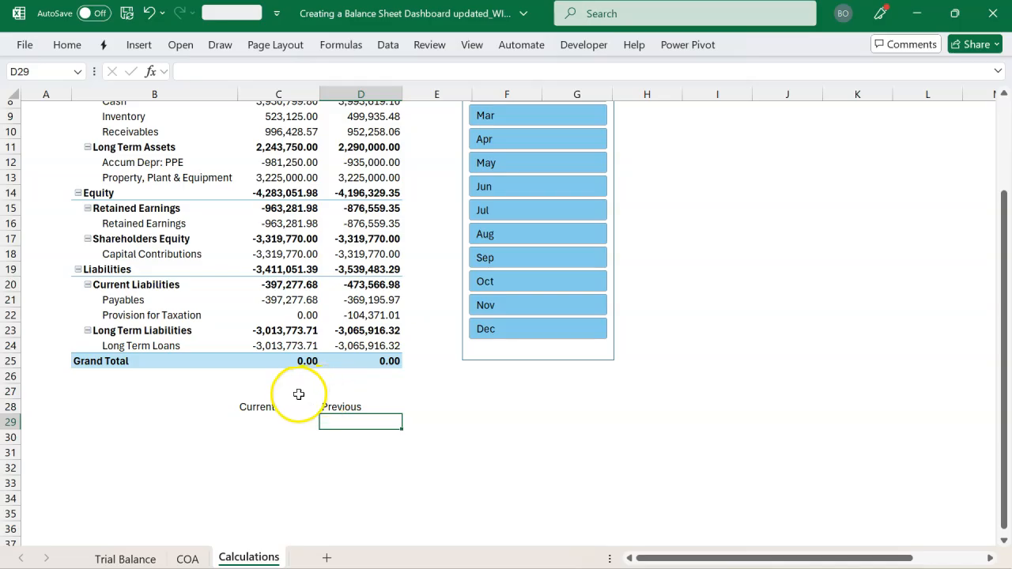
Start a CUBEMEMBER formula in B29 with "ThisWorkbookDataModel" as its connection
scroll(232, 409, "down", 1)
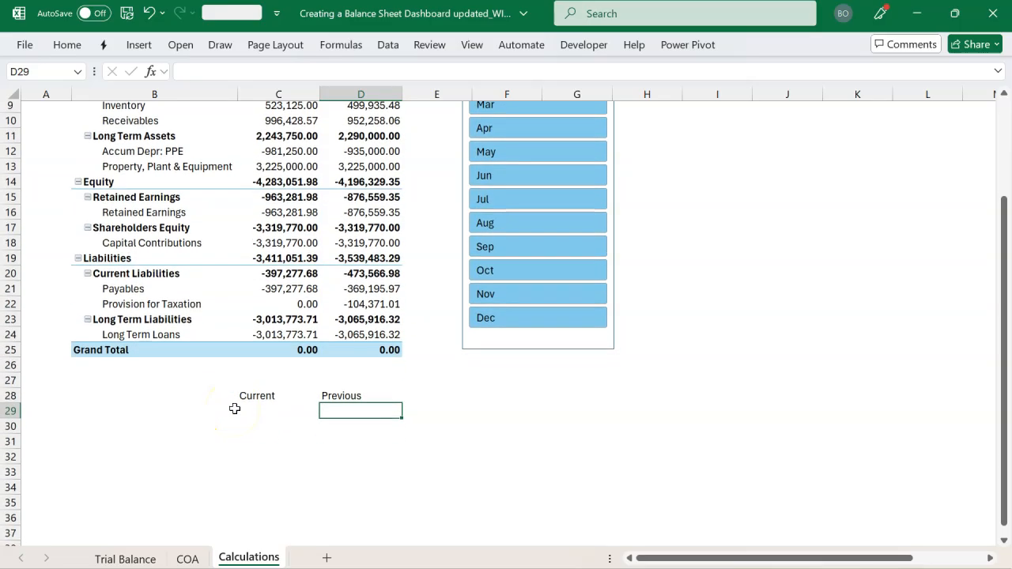
left_click(120, 413)
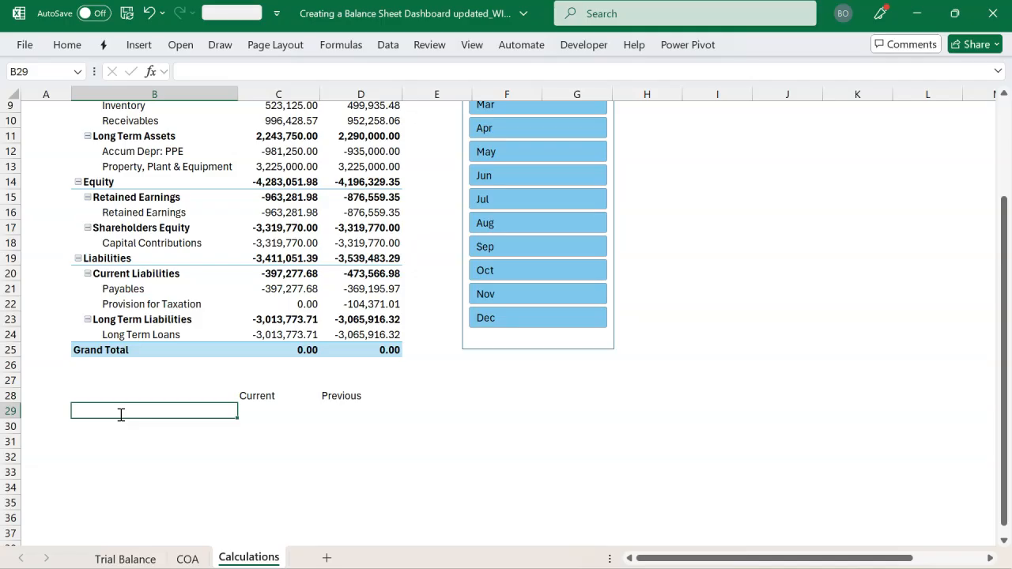
type("=cub")
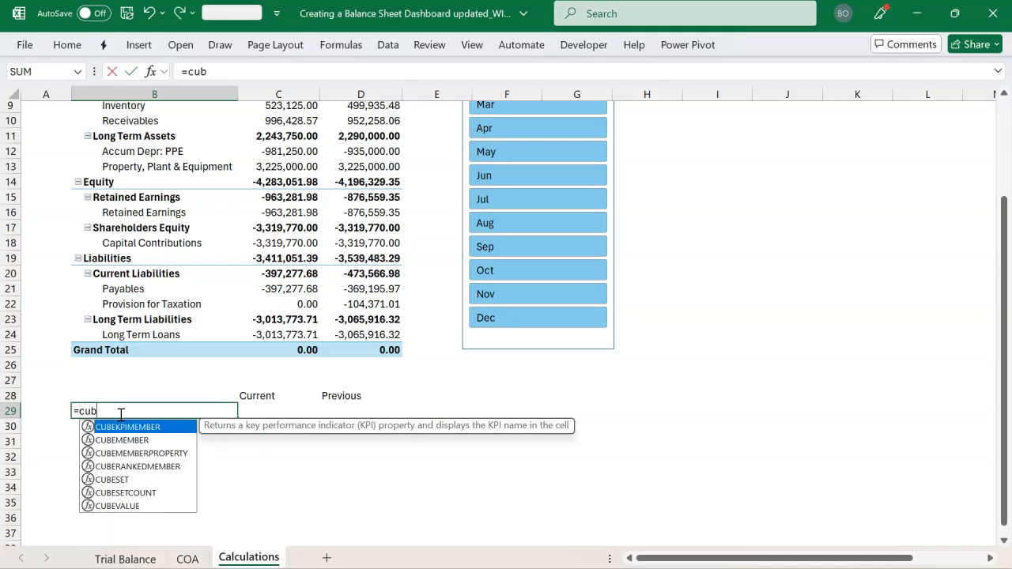
key("Down")
key("Tab")
type("\"")
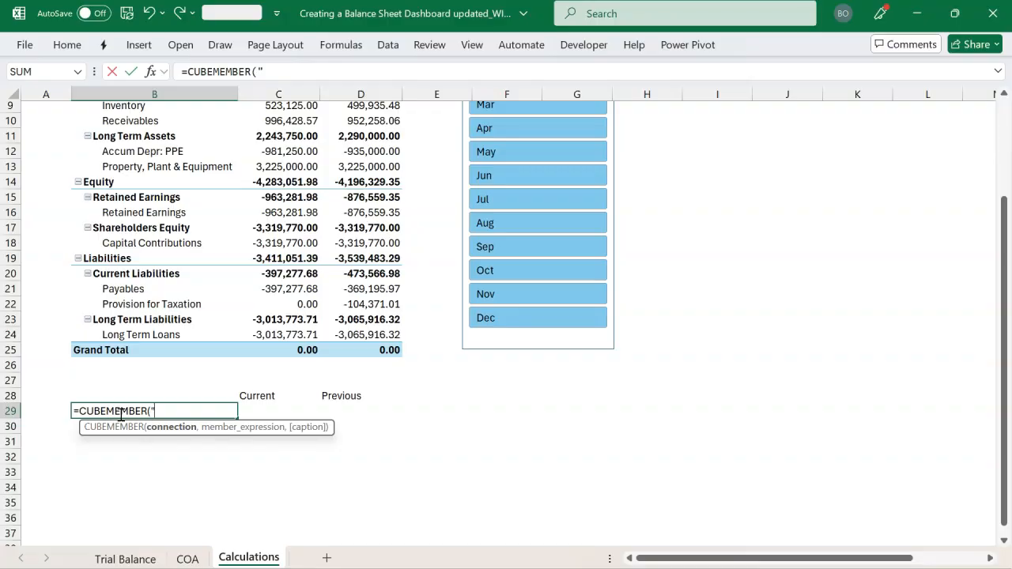
key("Tab")
type("\",")
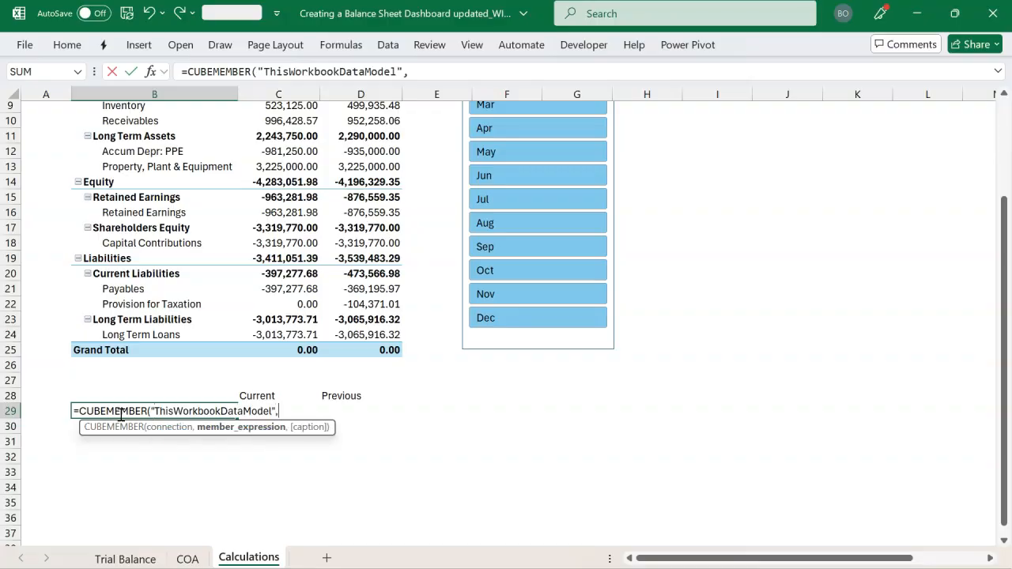
type("\"")
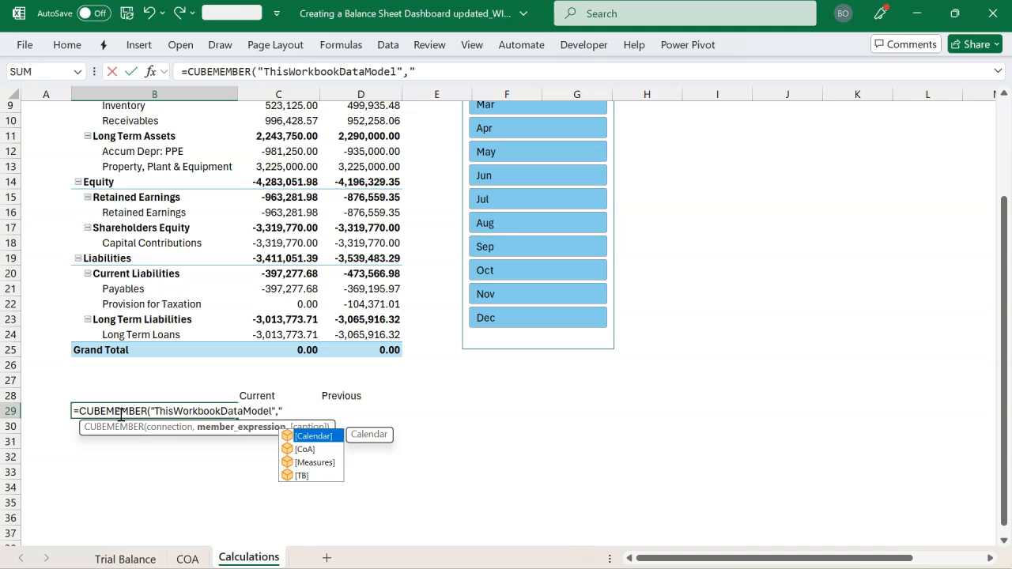
Complete the CUBEMEMBER formula in B29 with the member expression "[CoA].[Sub-Category].[Current Assets]"
key("Down")
key("Tab")
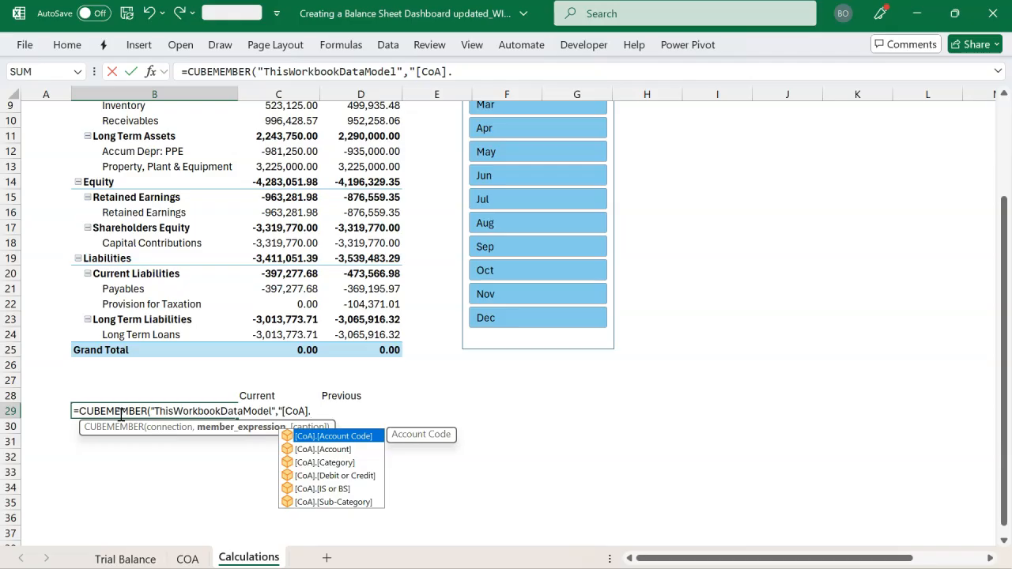
key("Down")
key("Down")
key("Down")
key("Down")
key("Down")
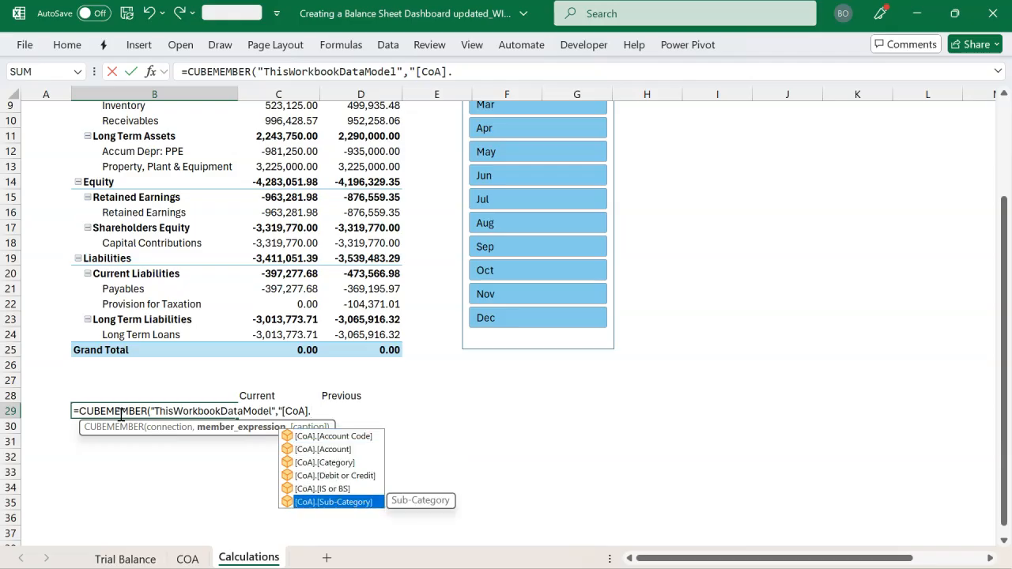
key("Tab")
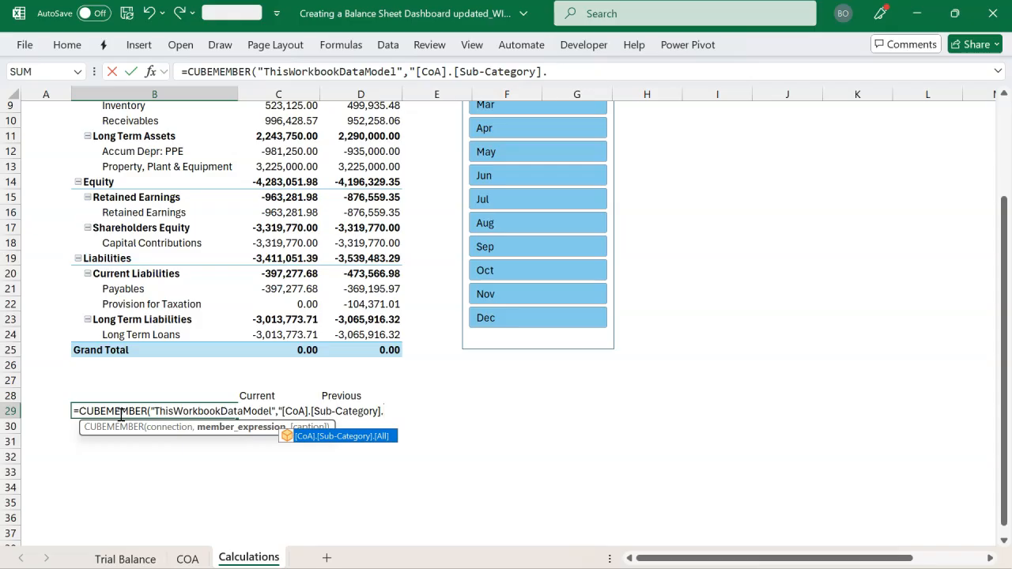
type("[Current Assets")
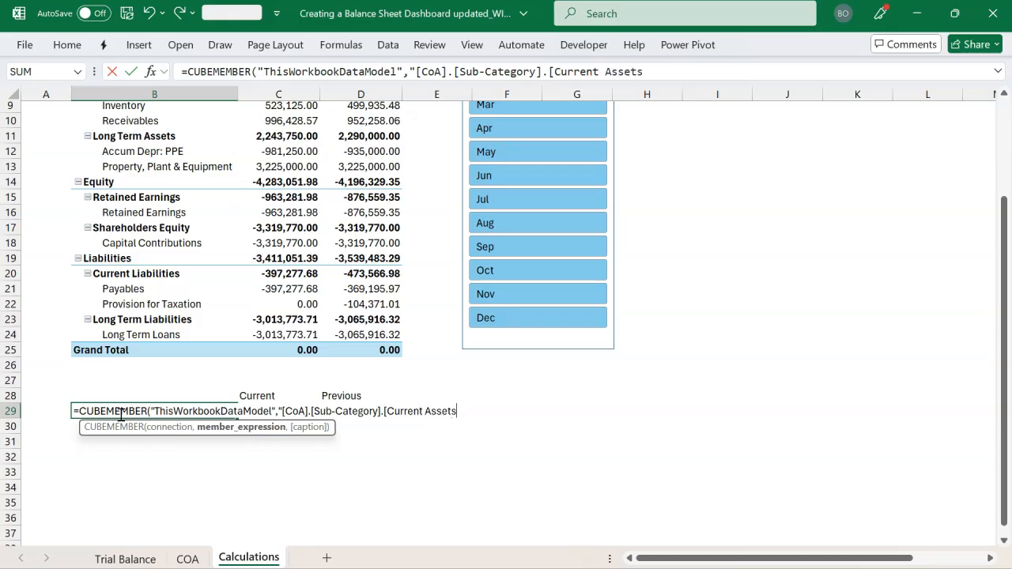
type("]\"")
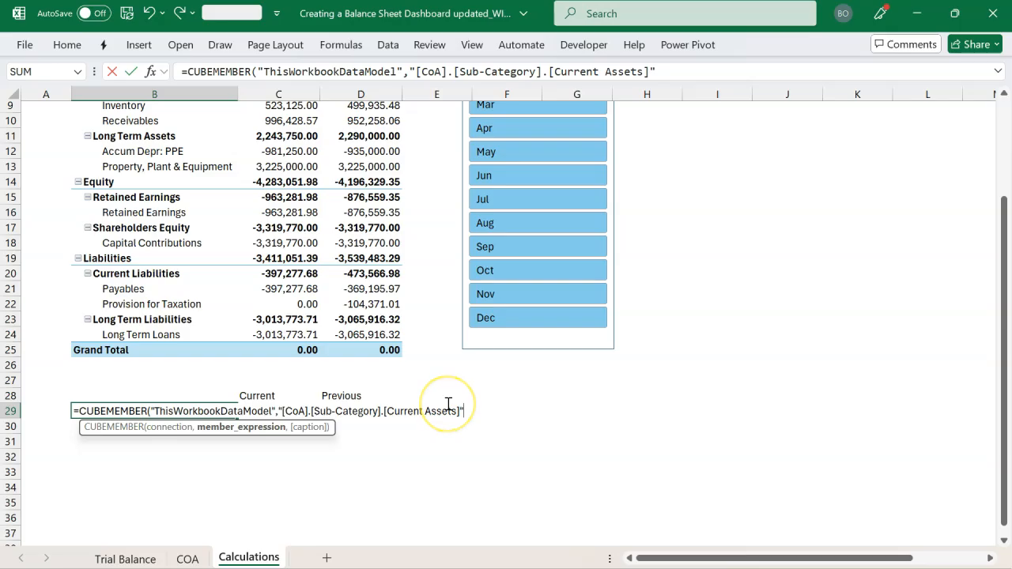
type(")")
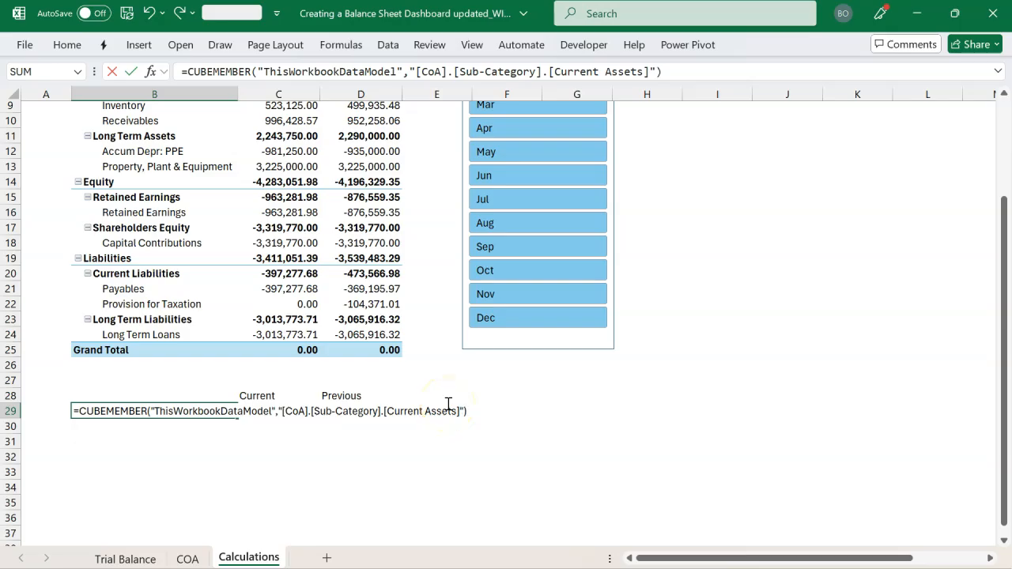
key("Return")
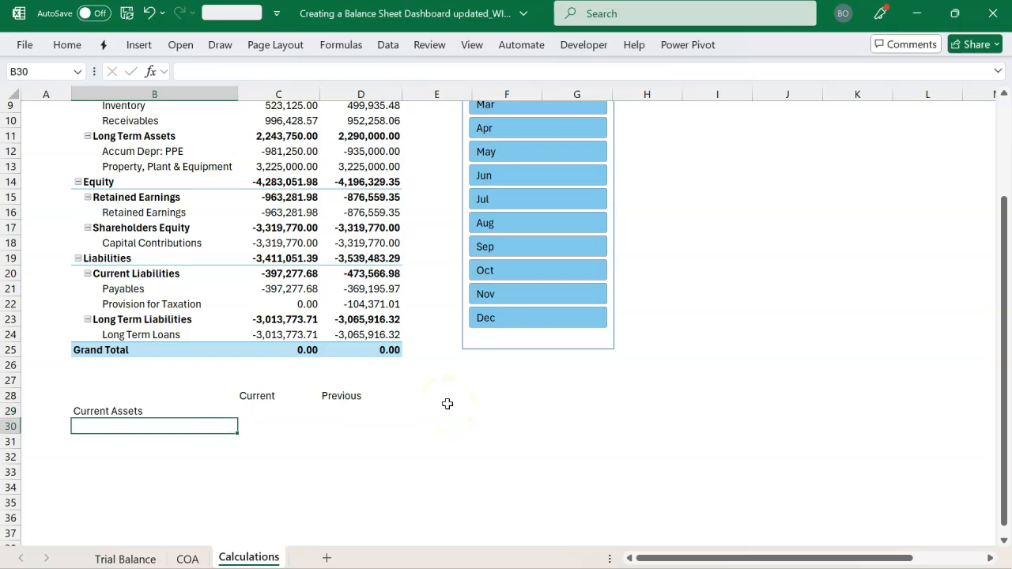
Copy the CUBEMEMBER formula from B29 down to B30 and change its member expression to "[CoA].[Sub-Category].[Current Liabilities]"
key("ctrl+d")
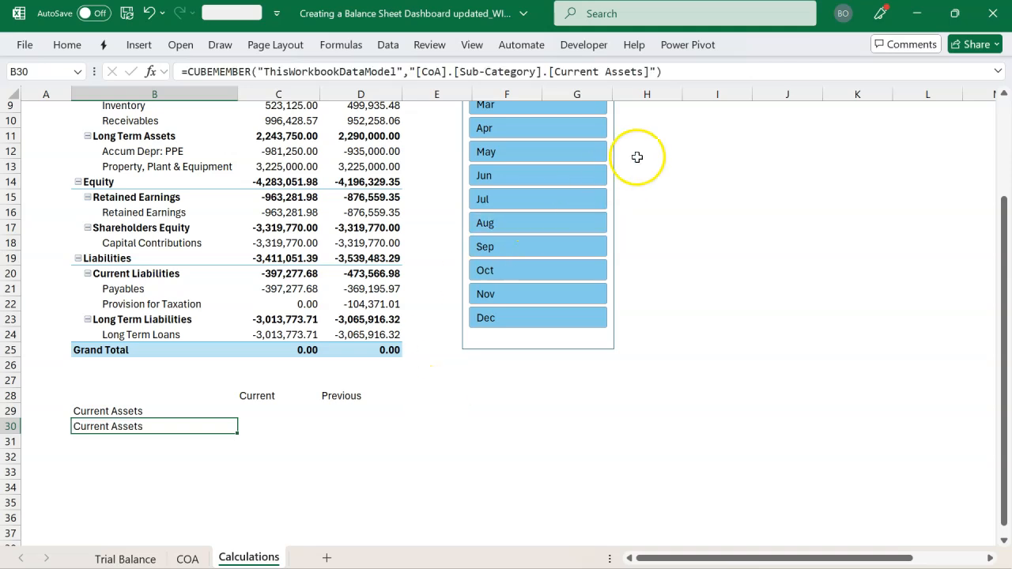
left_click(646, 72)
key("BackSpace")
key("BackSpace")
key("BackSpace")
key("BackSpace")
key("BackSpace")
key("BackSpace")
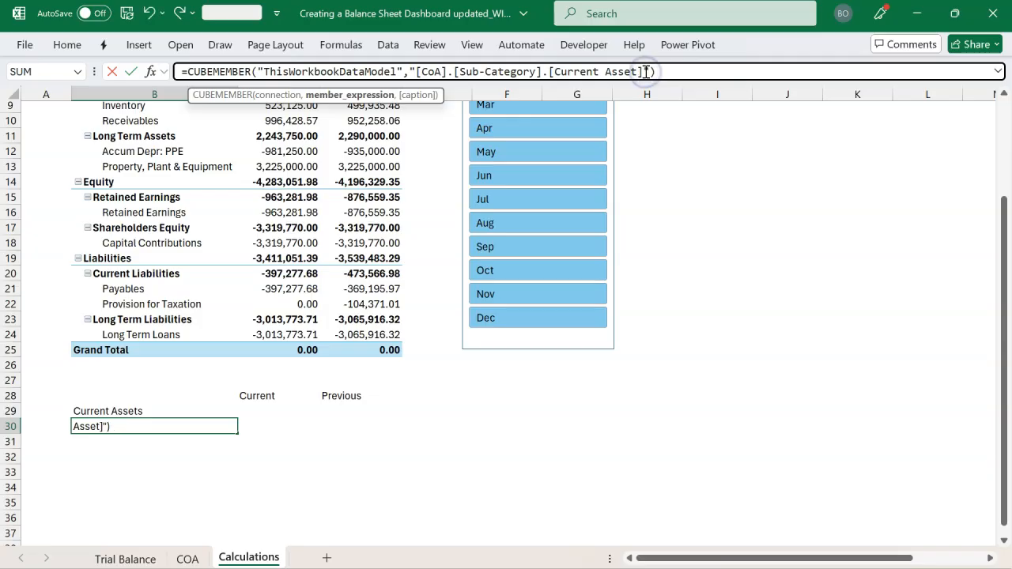
type("Liabiliti")
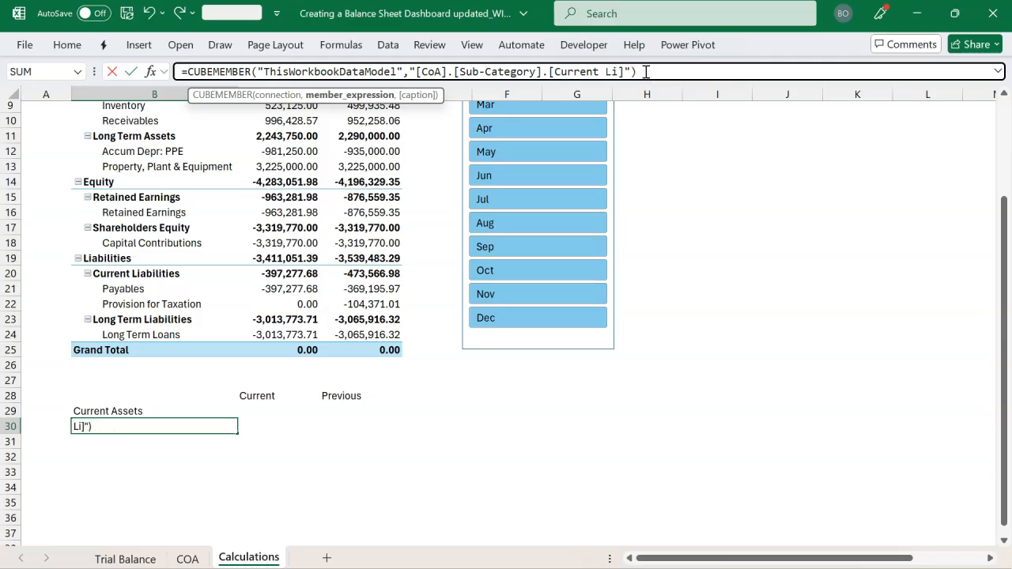
type("es")
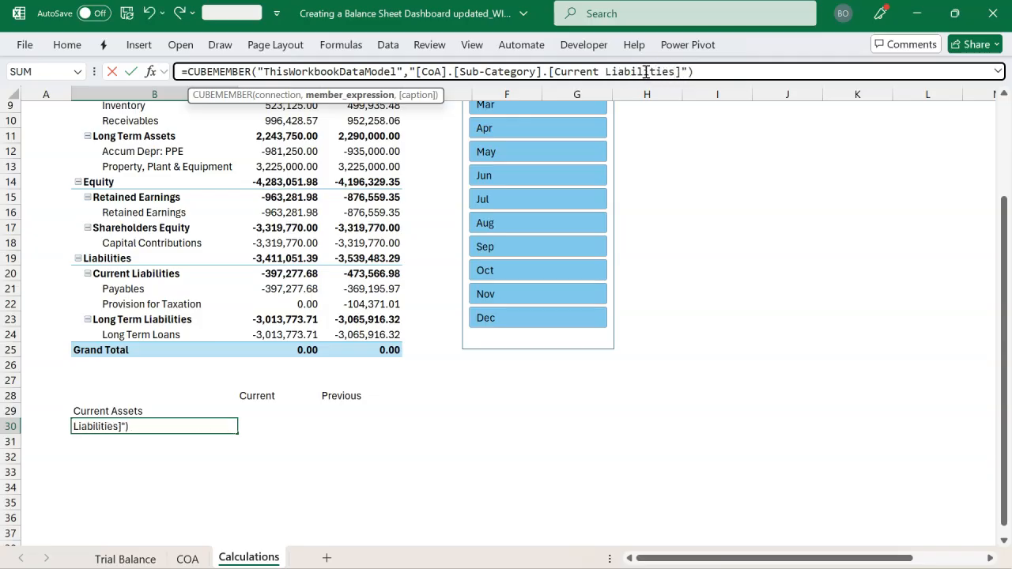
key("Return")
left_click(162, 442)
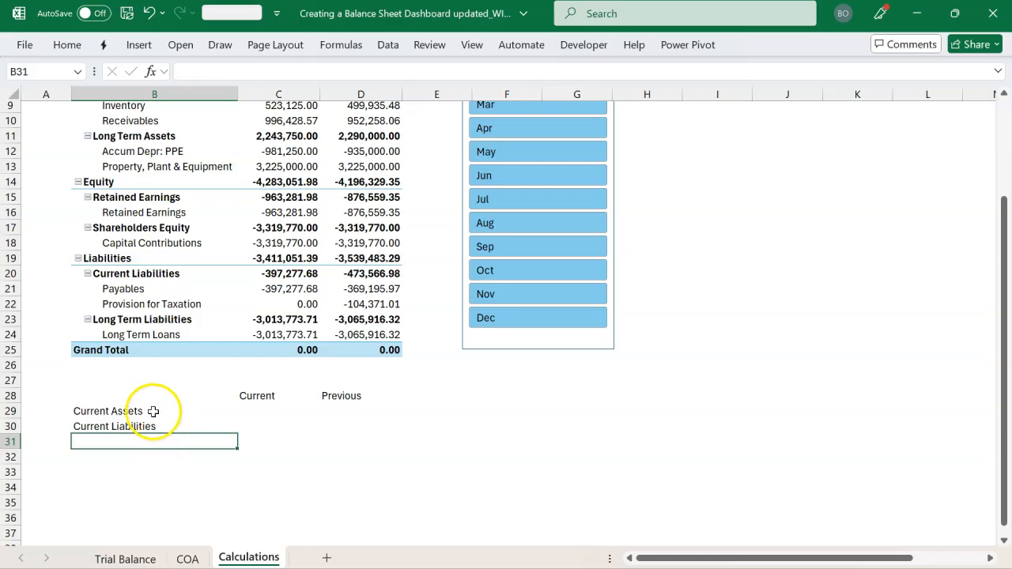
left_click(149, 408)
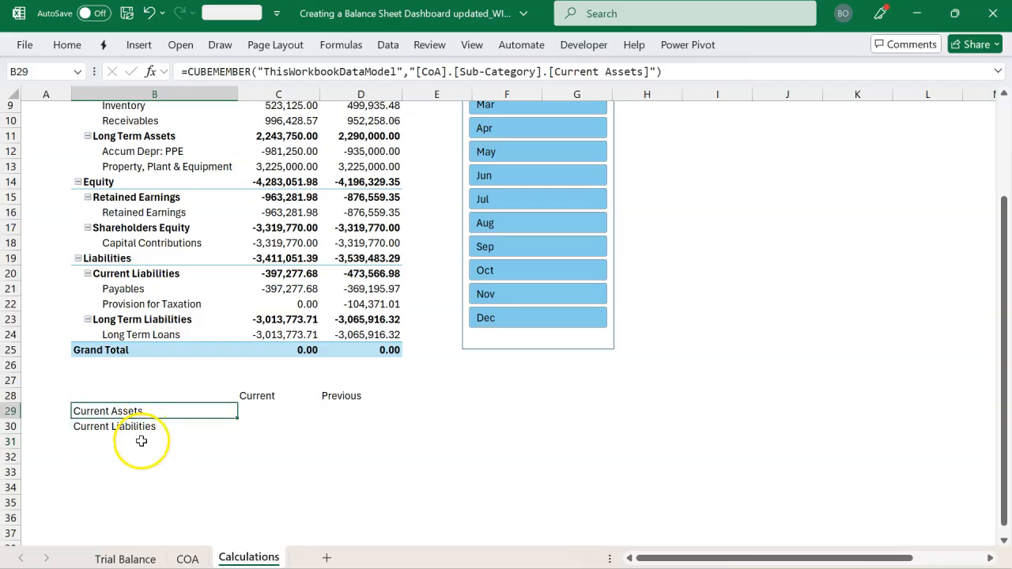
left_click(141, 442)
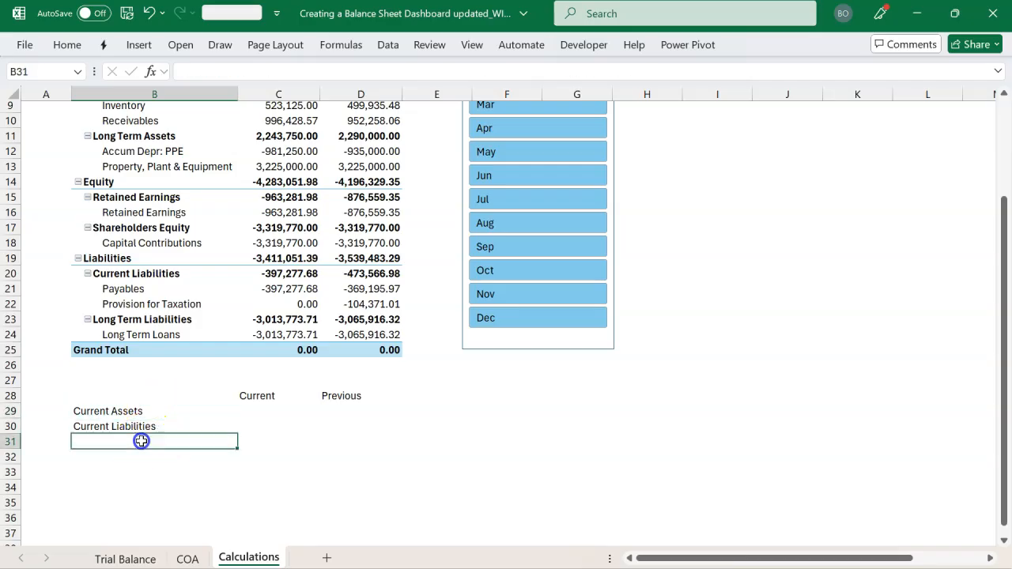
left_click(253, 411)
left_click_drag(254, 411, 342, 430)
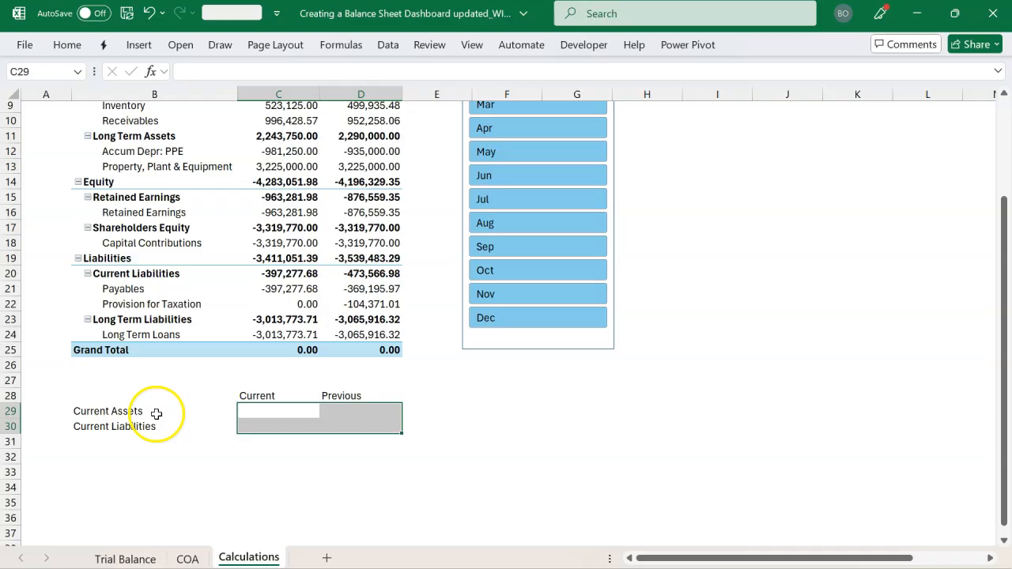
left_click(265, 420)
left_click(275, 411)
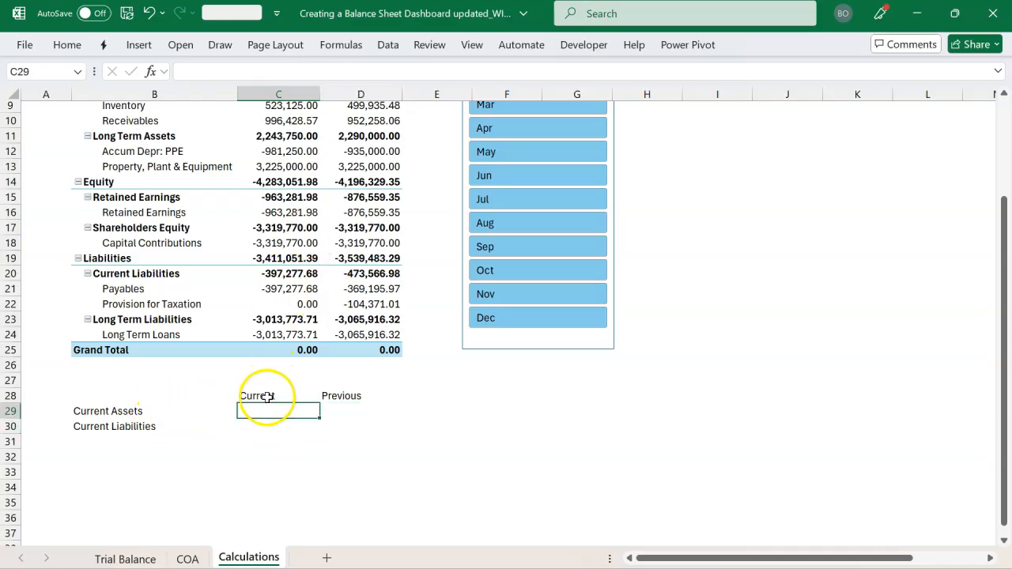
left_click(113, 412)
left_click(261, 411)
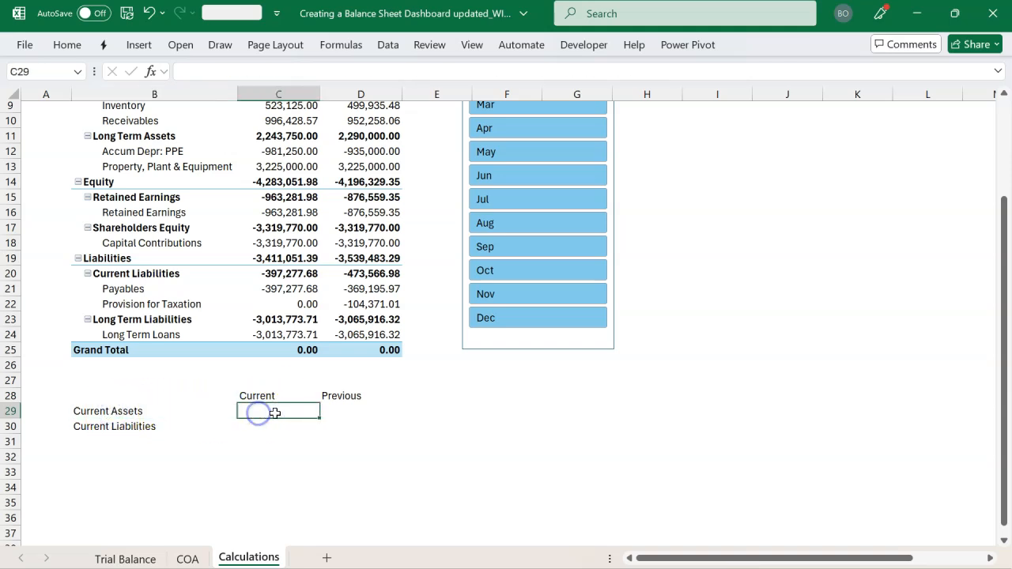
left_click(346, 412)
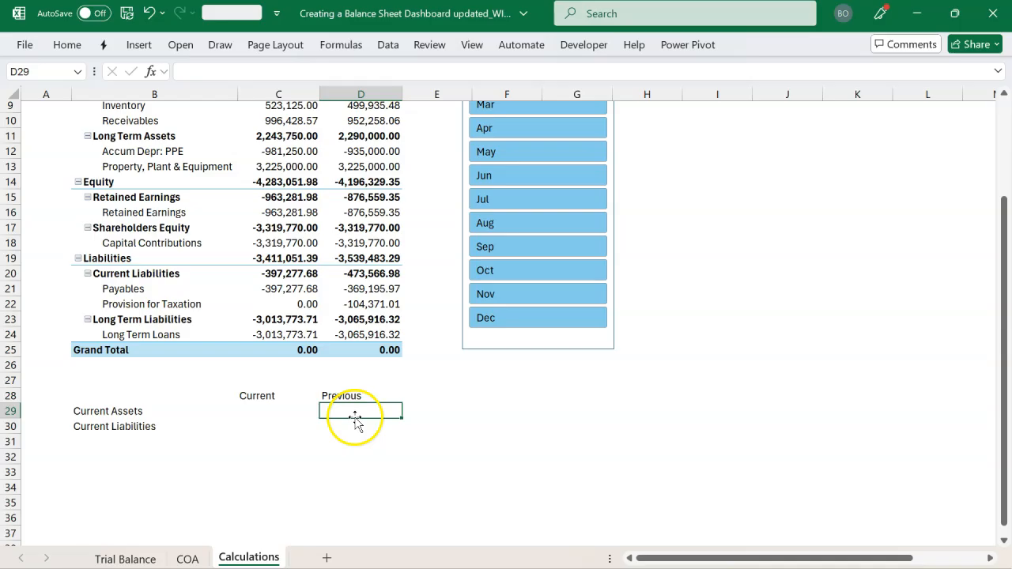
Start a CUBEVALUE formula in C29 with "ThisWorkbookDataModel" as its connection
left_click(250, 413)
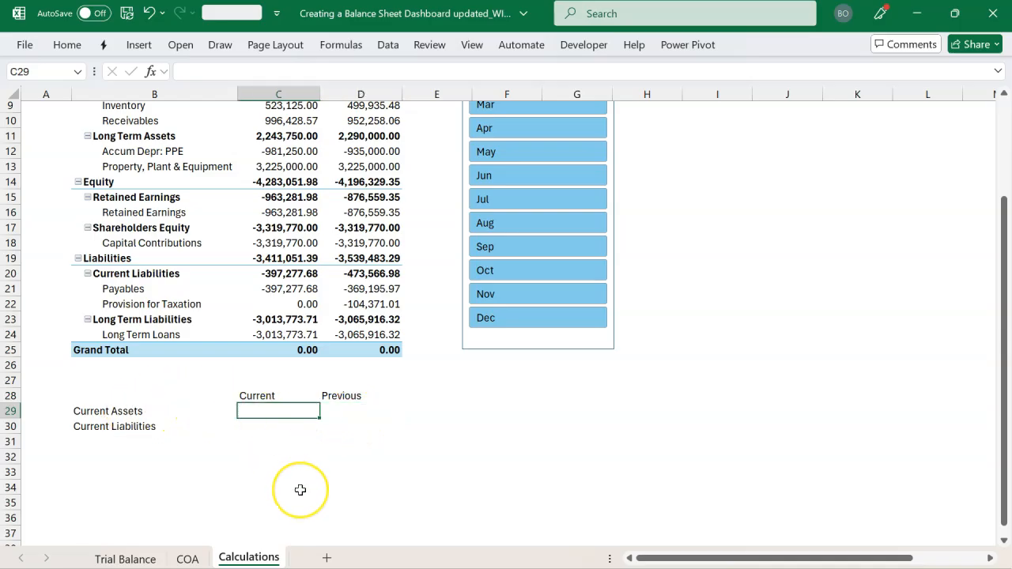
type("=cub")
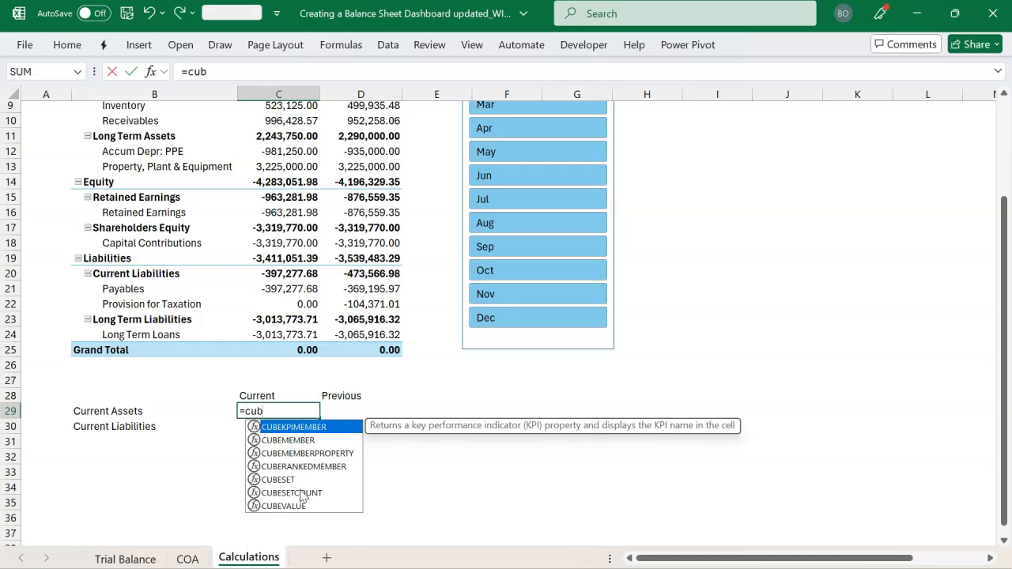
key("Down")
key("Down")
key("Down")
key("Down")
key("Down")
key("Down")
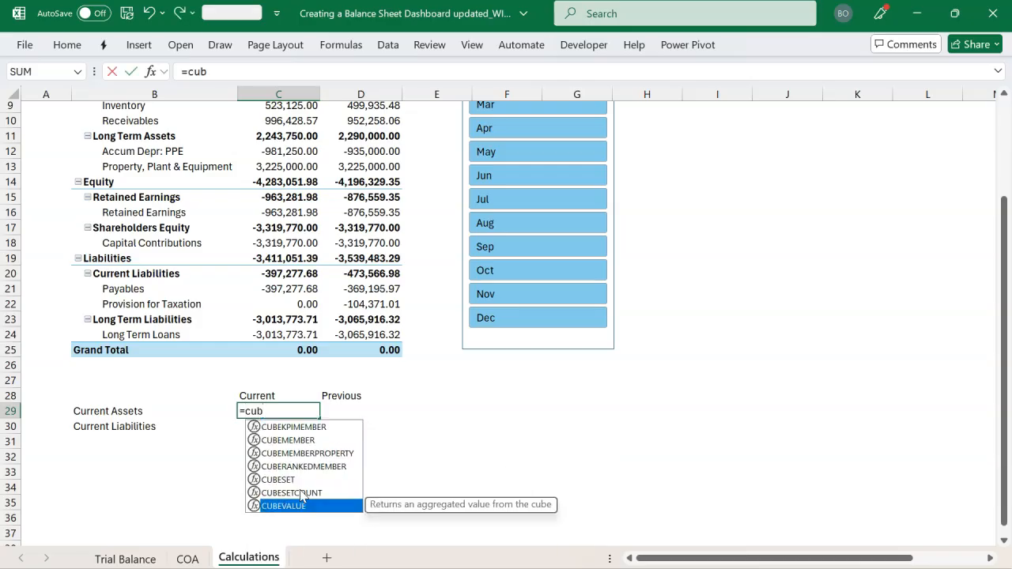
key("Tab")
type("\"")
key("Tab")
type("\"")
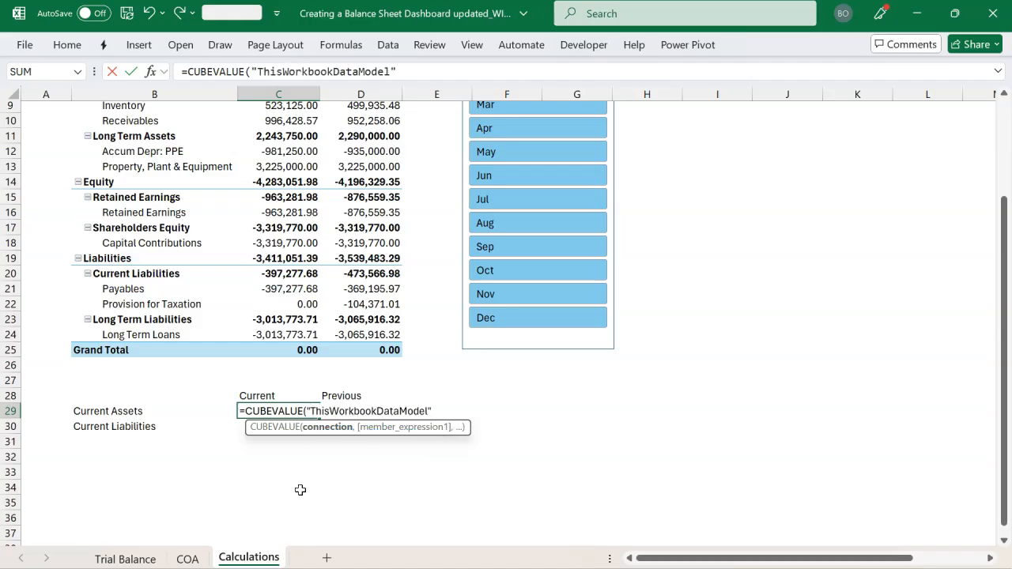
type(",")
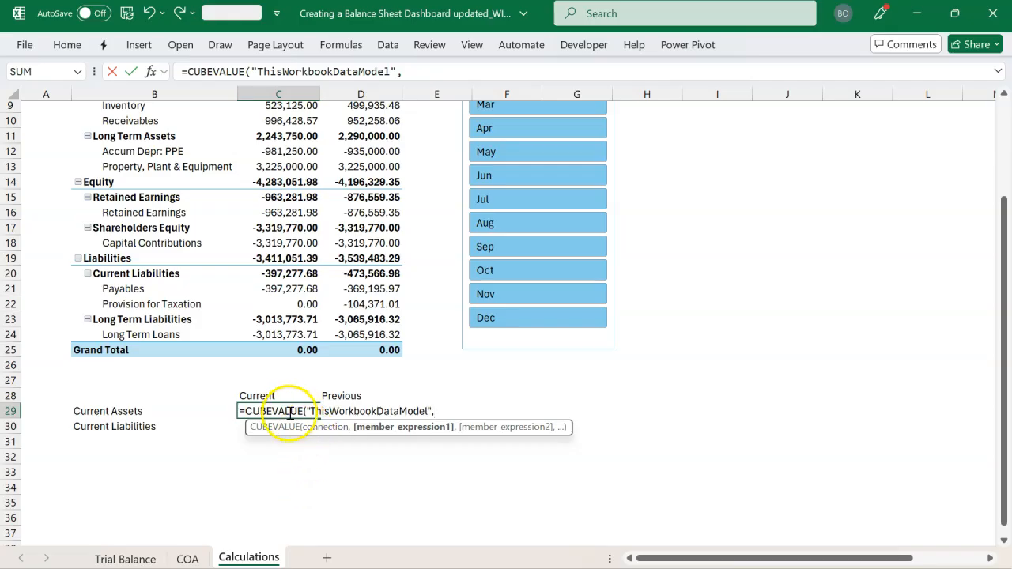
Complete the CUBEVALUE formula in C29 with the member expressions C$28, $B29 and Slicer_Month_Name
left_click(261, 396)
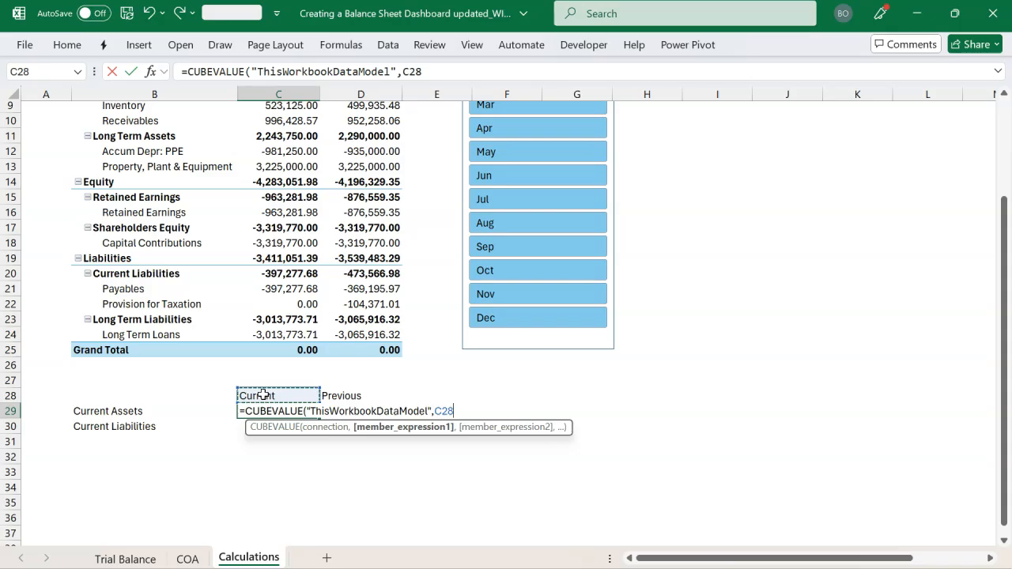
key("F4")
key("F4")
type(",")
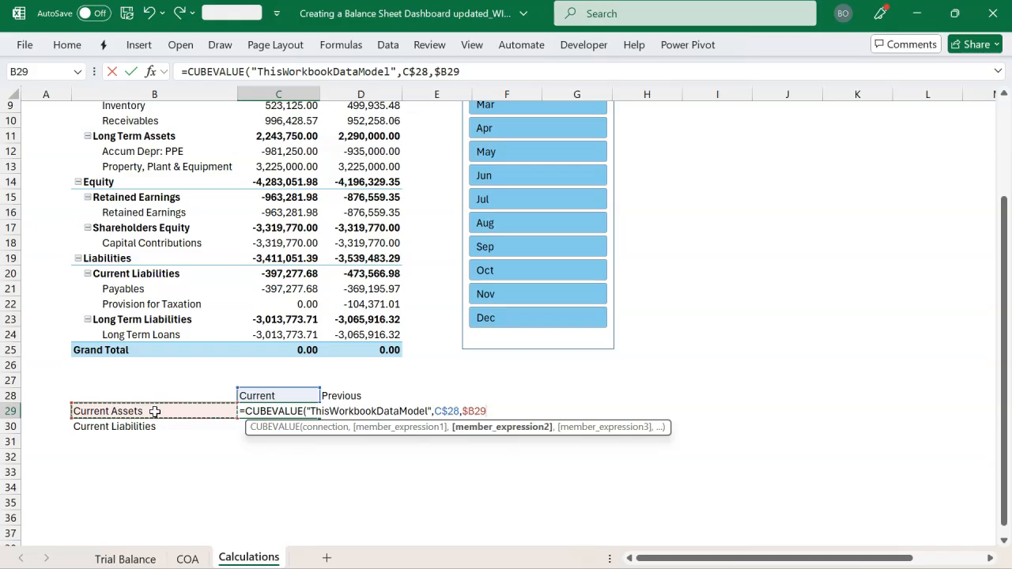
type(",")
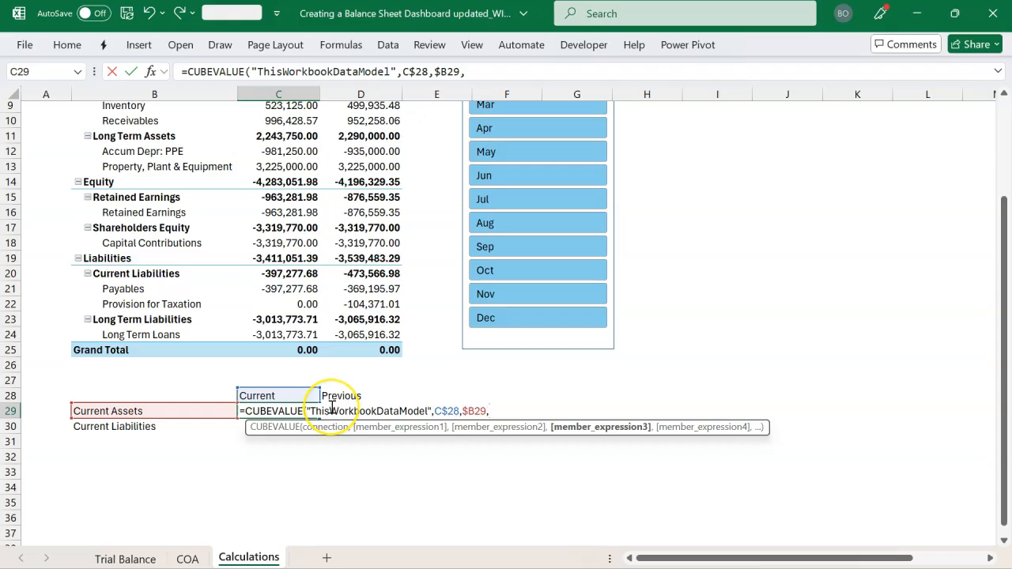
type("sl")
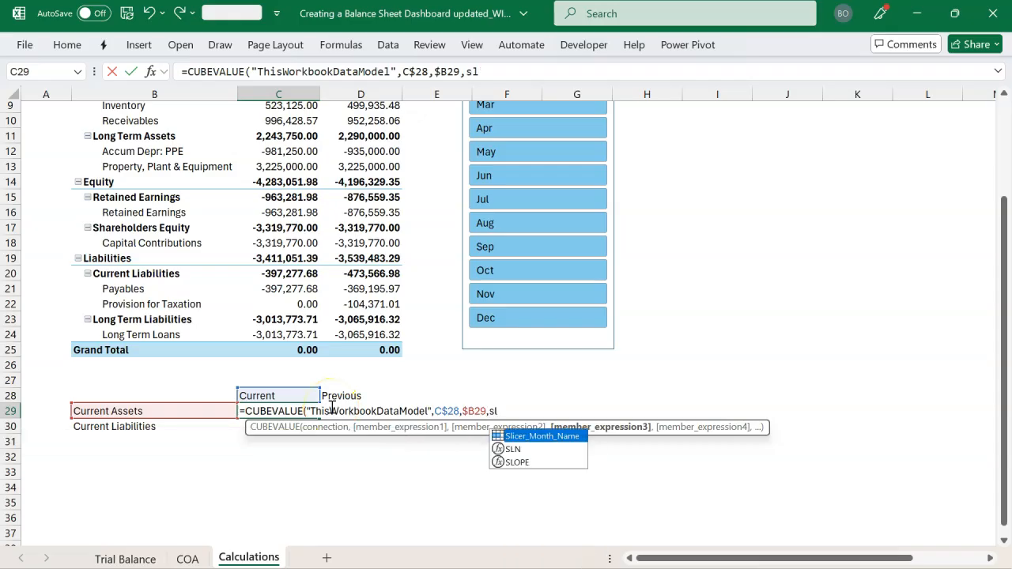
key("Tab")
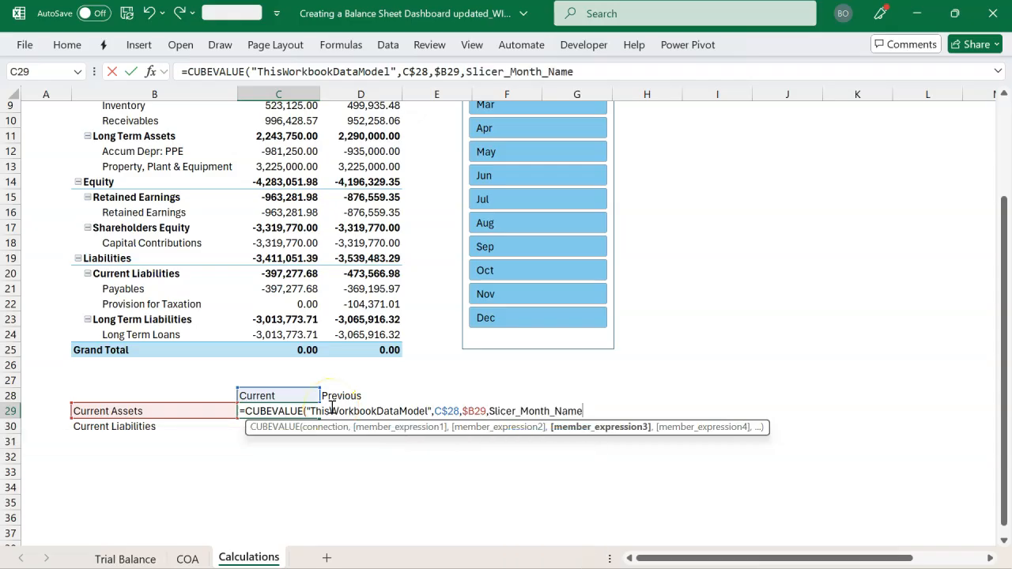
type(")")
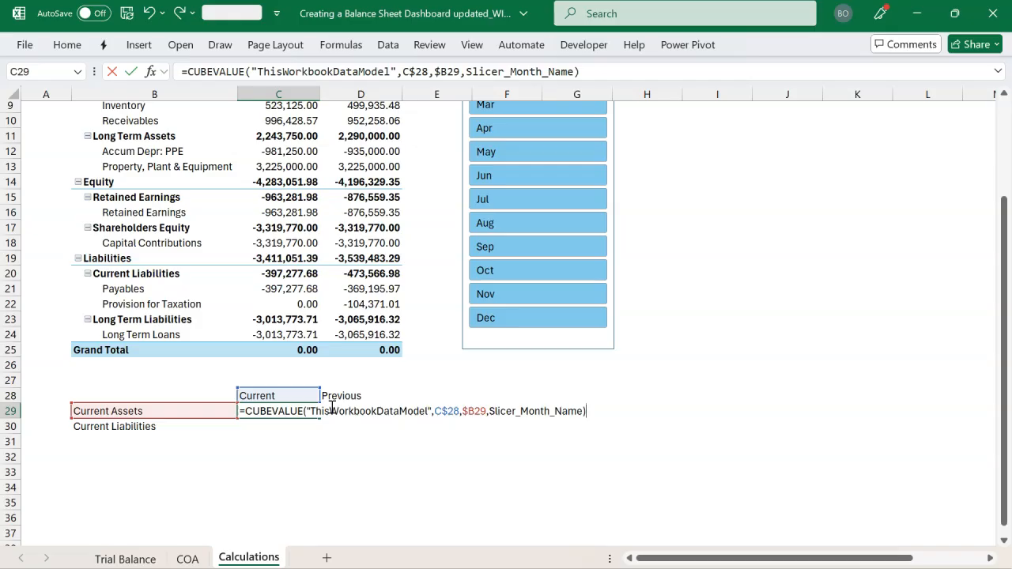
key("Return")
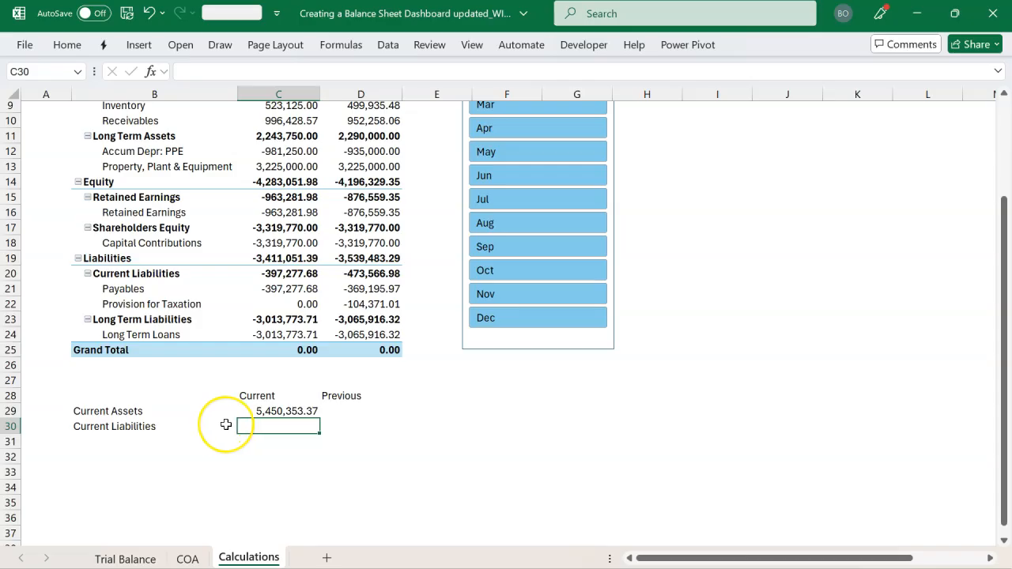
Test the C29 formula by filtering the month slicer to Jan and to Mar, clear the filter and close the field list
scroll(226, 424, "up", 2)
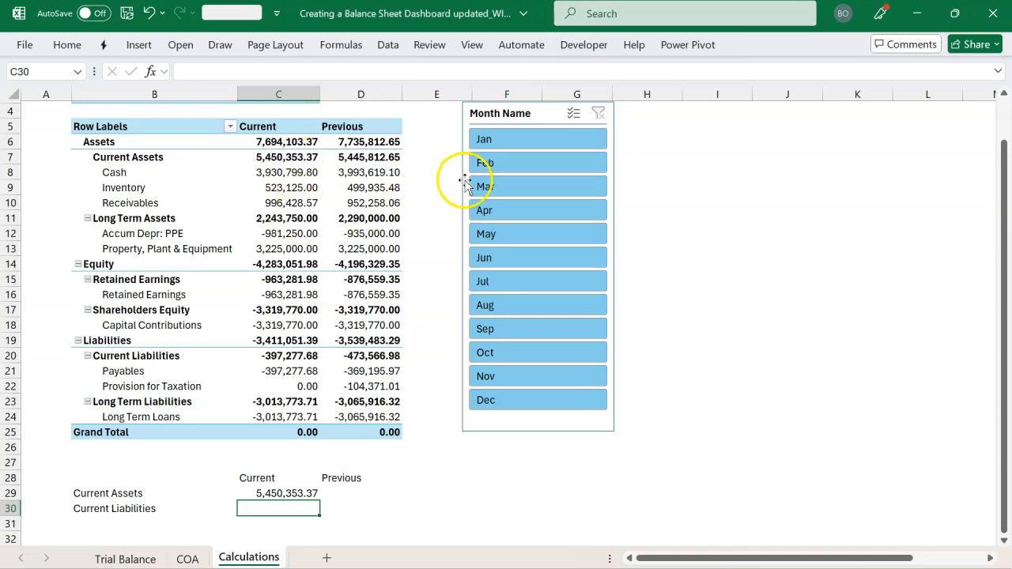
left_click(518, 141)
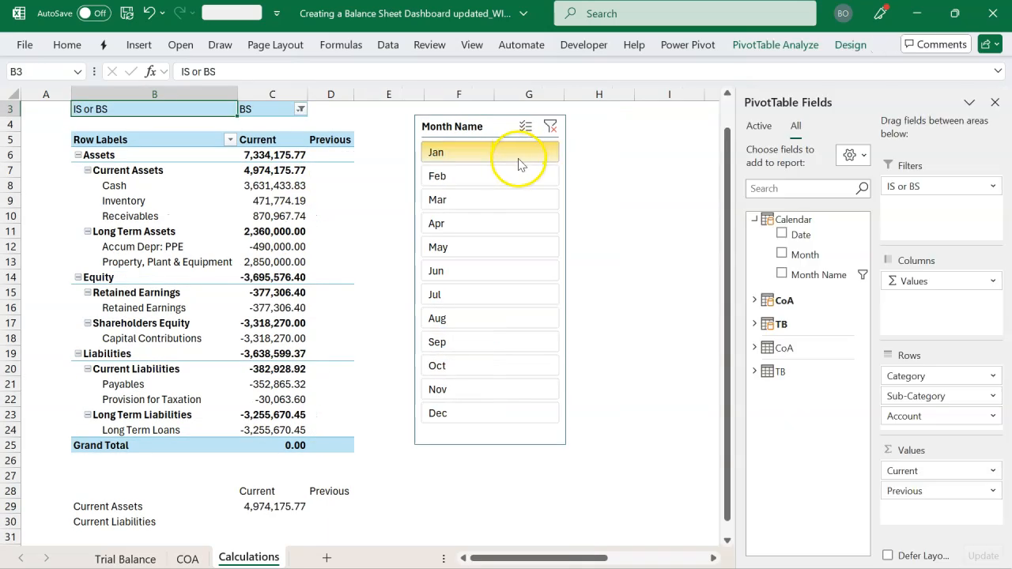
left_click(518, 198)
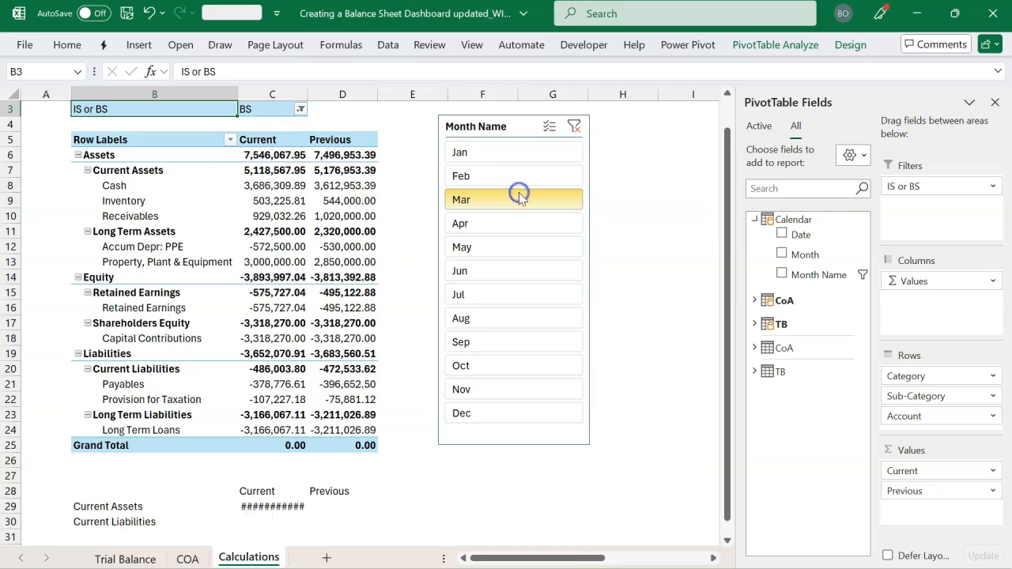
left_click(574, 125)
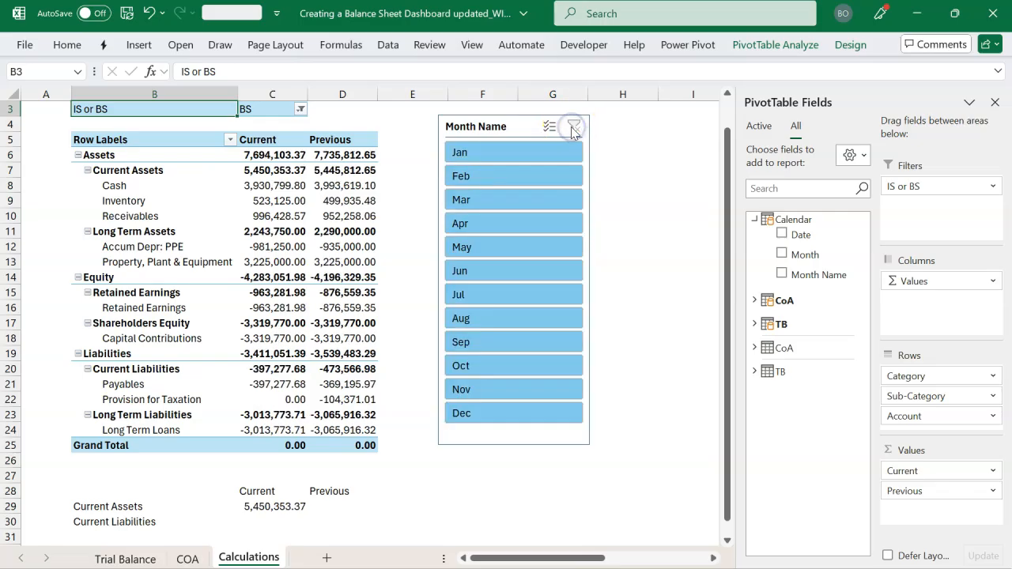
left_click(995, 102)
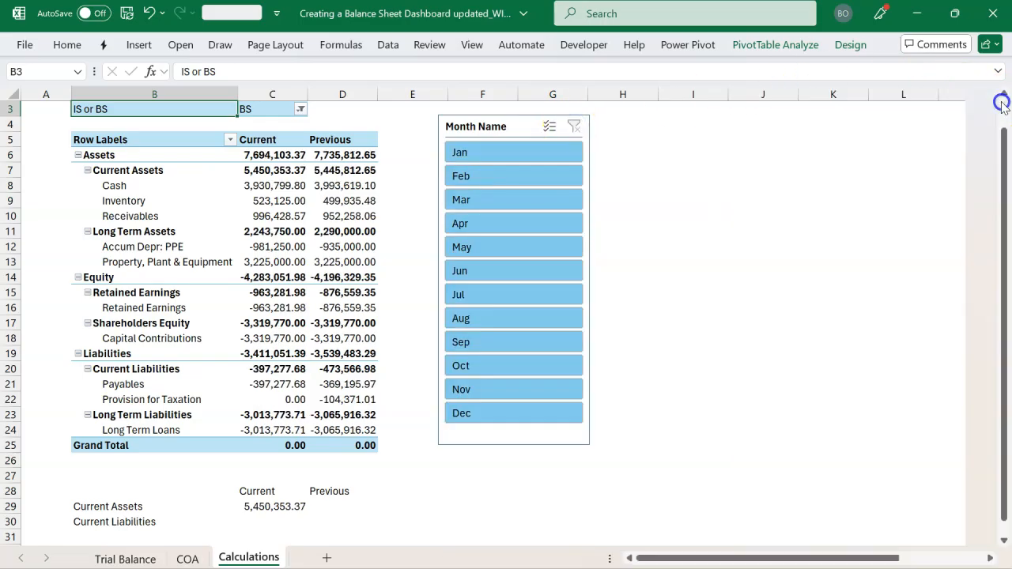
Fill the CUBEVALUE formula from C29 across and down through C29:D30, and autofit the width of column D
scroll(385, 353, "down", 3)
left_click(295, 392)
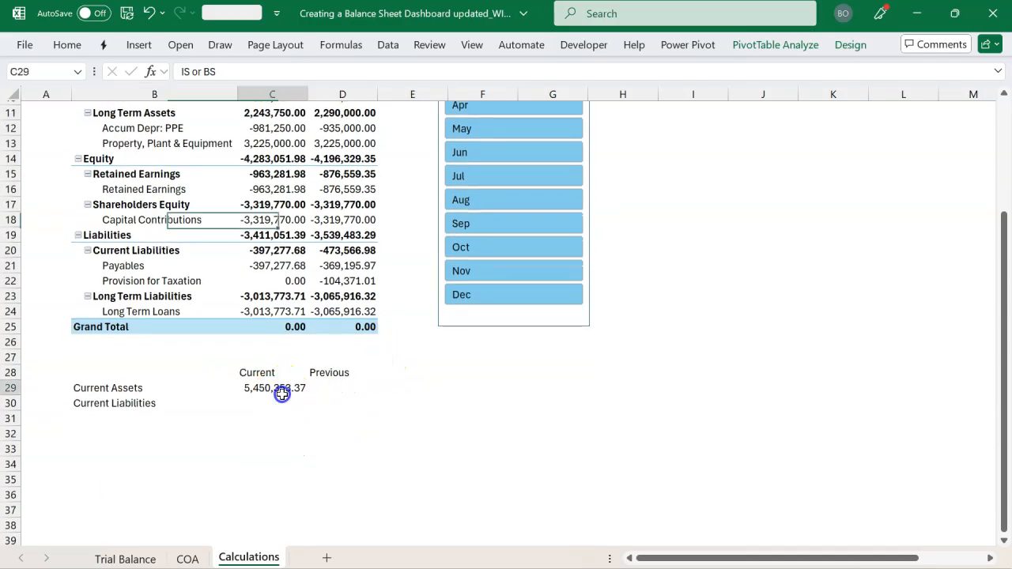
left_click_drag(296, 393, 327, 393)
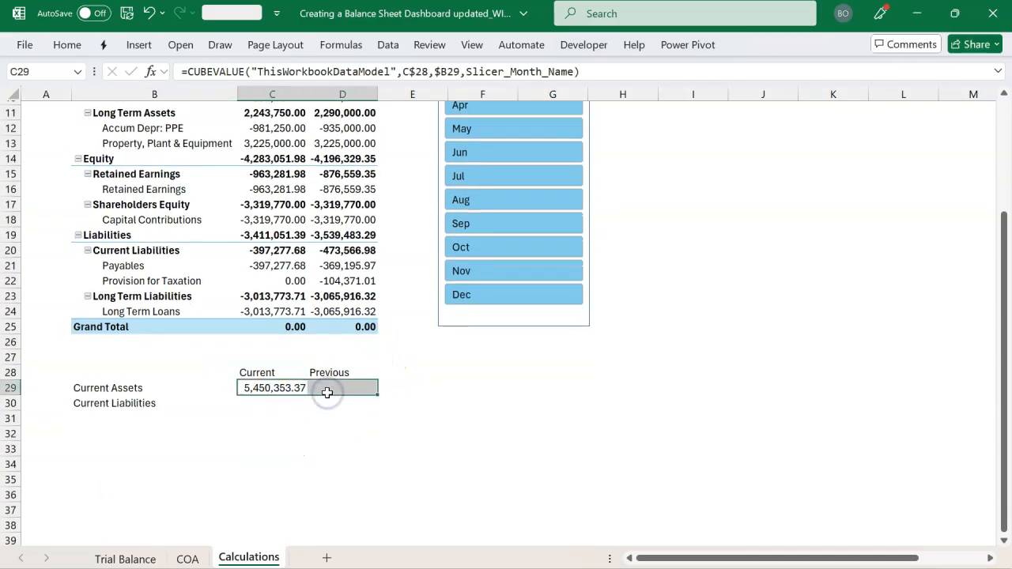
double_click(378, 95)
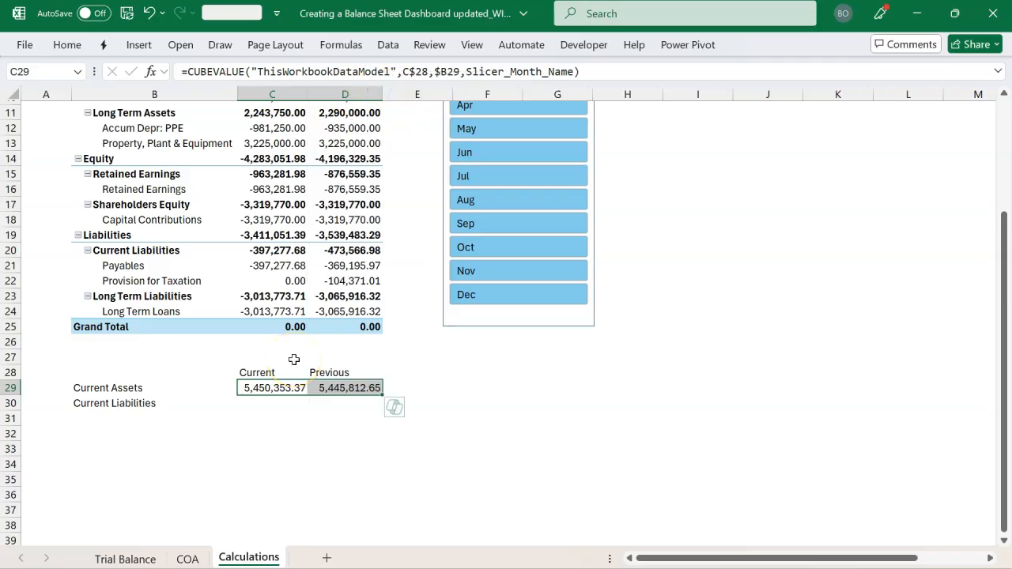
key("shift+Down")
key("ctrl+d")
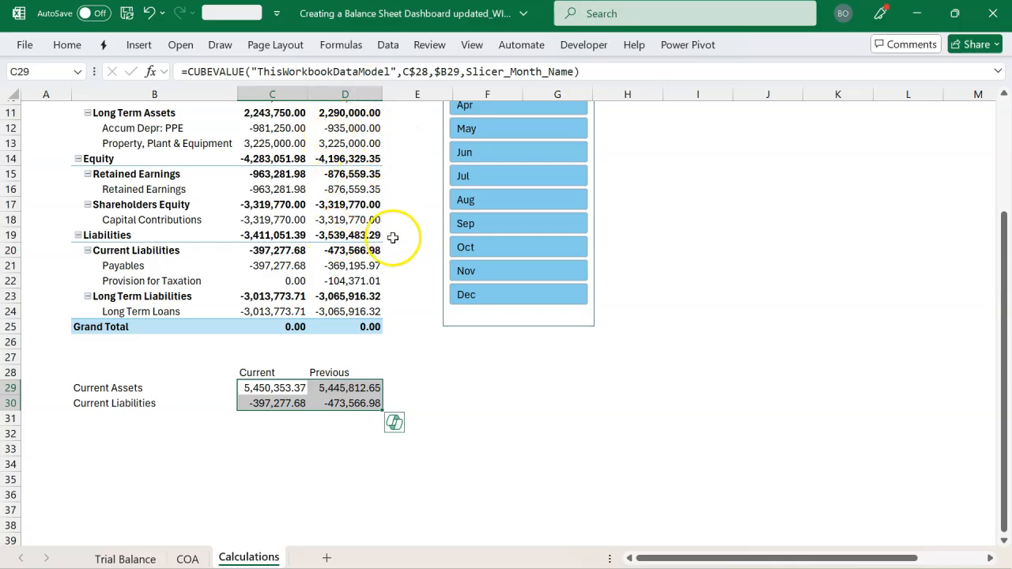
Filter the month slicer to Jan and switch it to Mar to check the cube formulas against the PivotTable
scroll(389, 237, "up", 2)
scroll(393, 237, "up", 1)
scroll(393, 237, "down", 1)
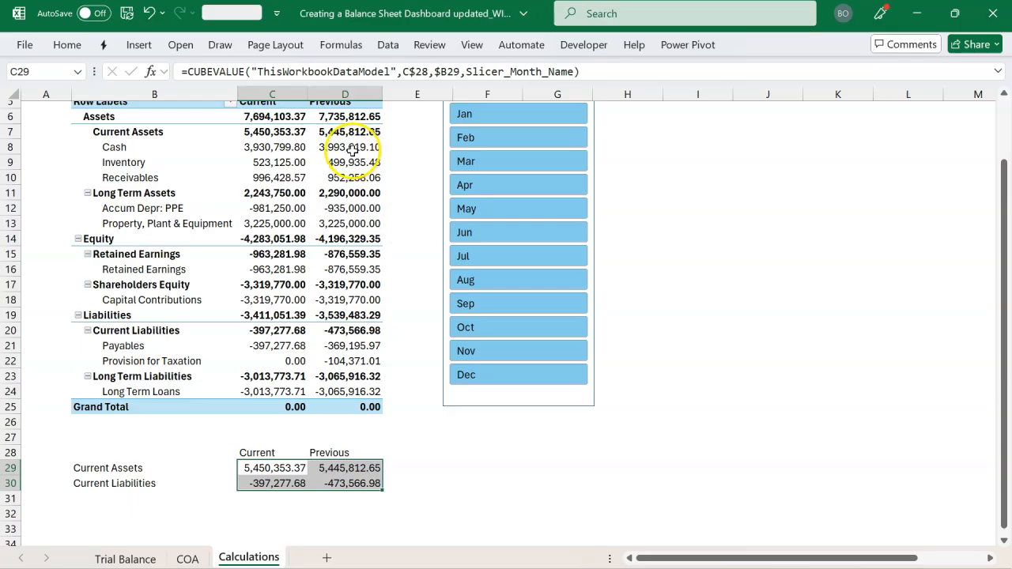
scroll(334, 204, "up", 1)
scroll(333, 204, "up", 1)
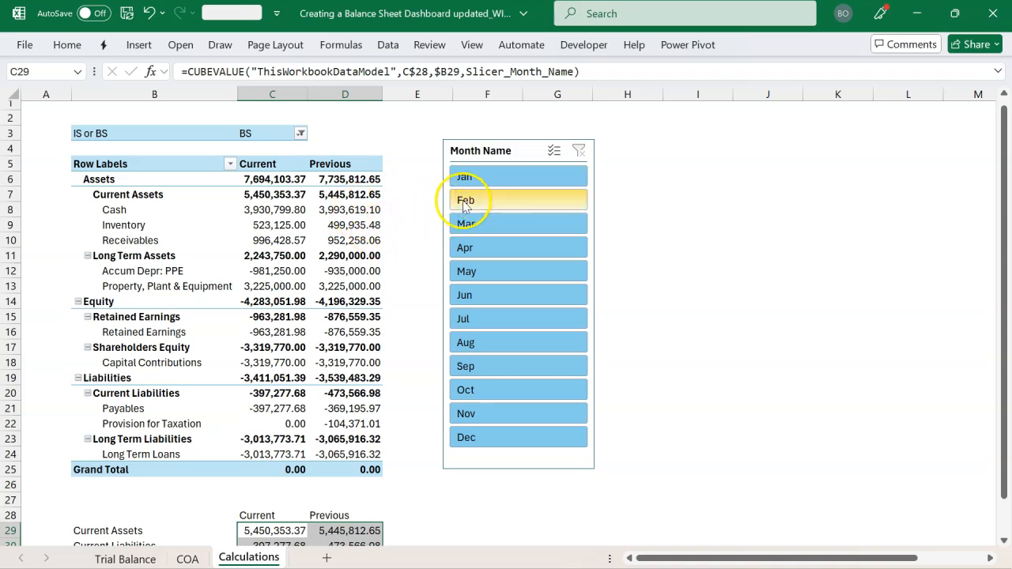
left_click(507, 185)
left_click(489, 218)
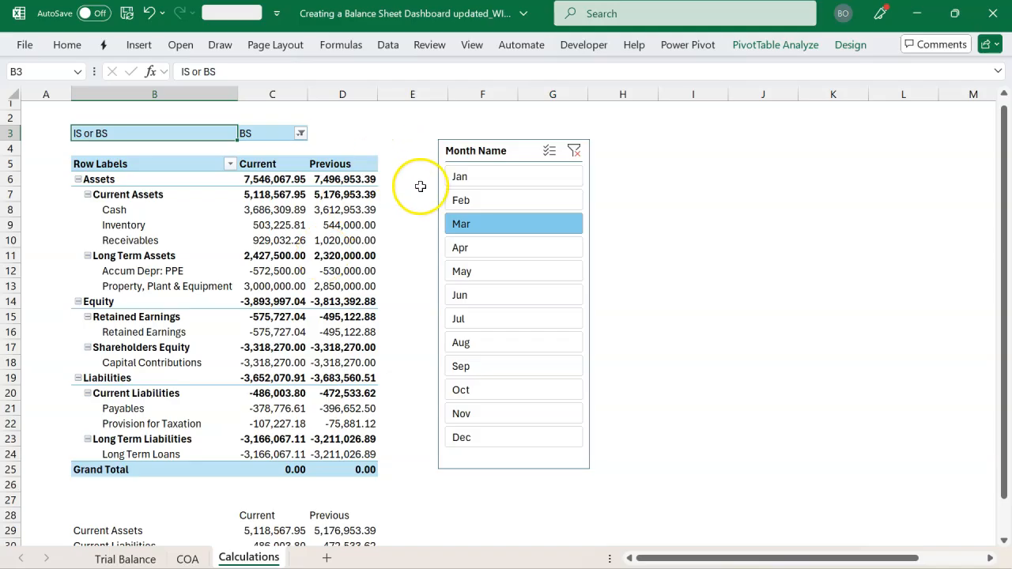
Clear the Month Name slicer filter and turn off autofitting column widths on update in the PivotTable's options
left_click(575, 150)
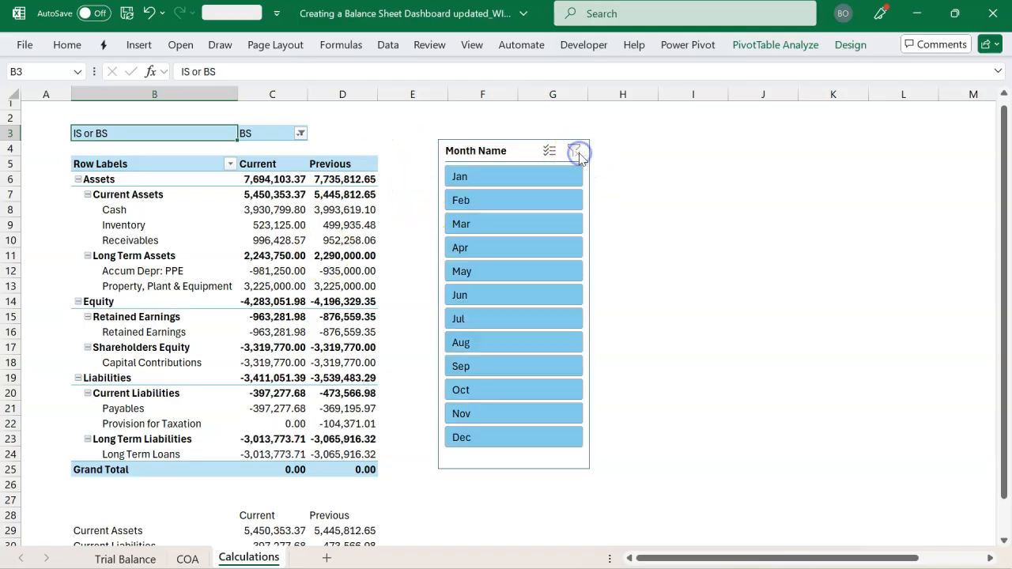
scroll(276, 353, "down", 2)
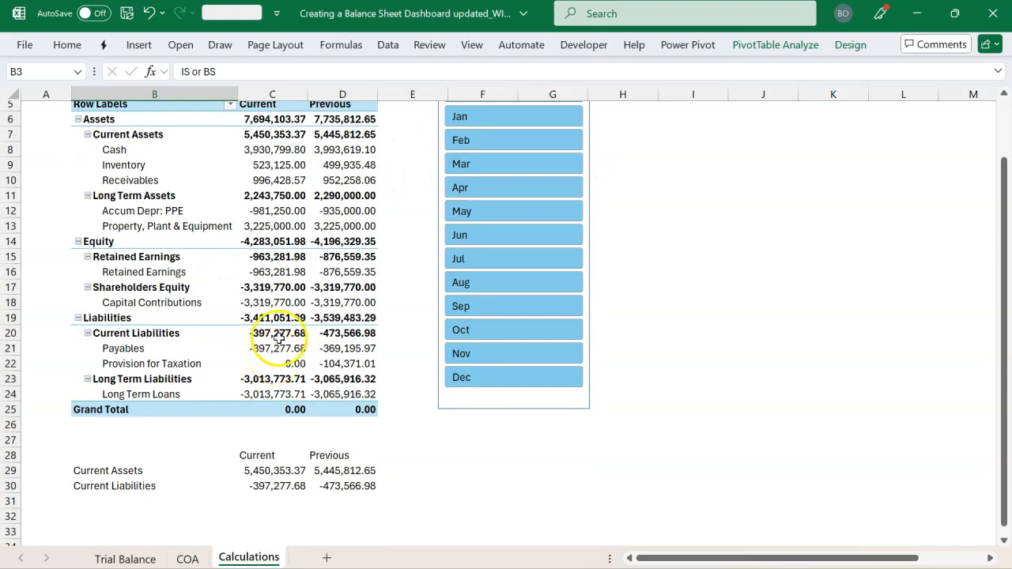
left_click(273, 226)
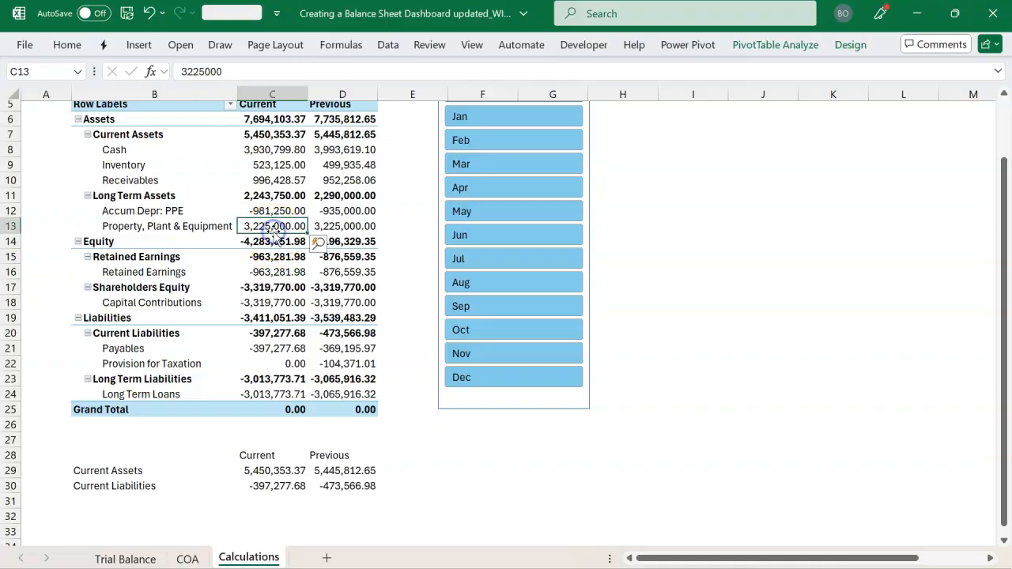
right_click(274, 226)
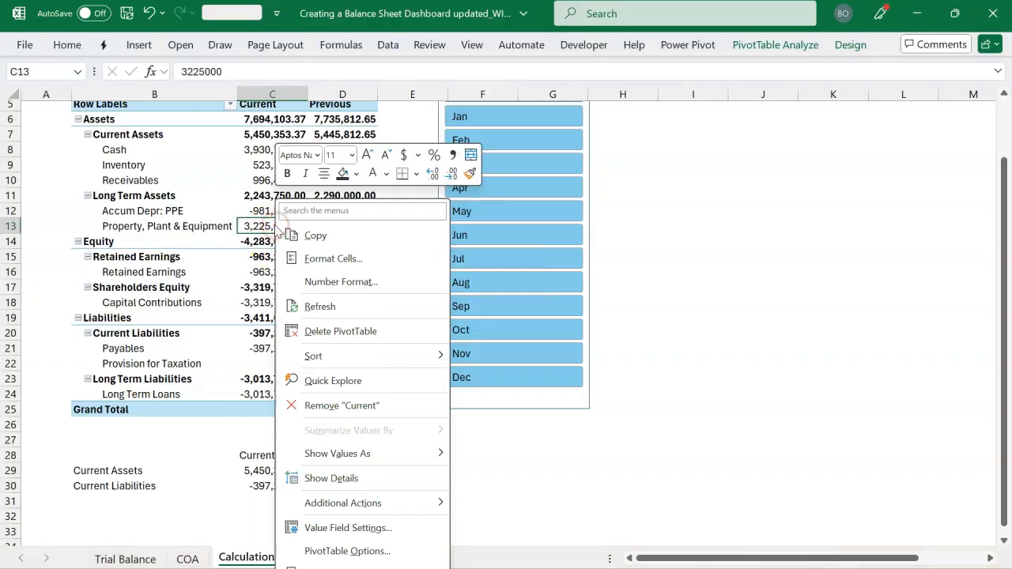
left_click(326, 554)
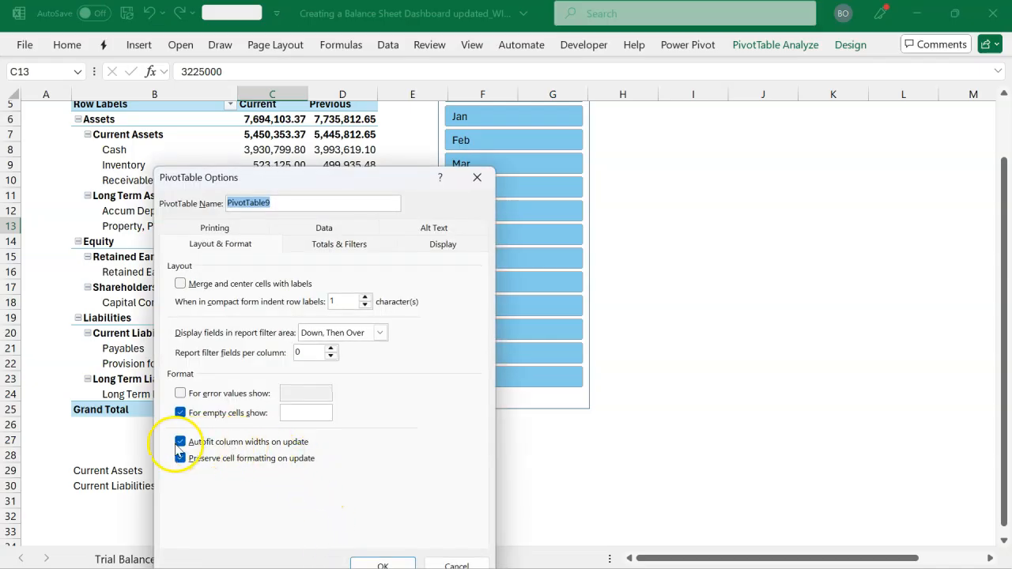
left_click(181, 443)
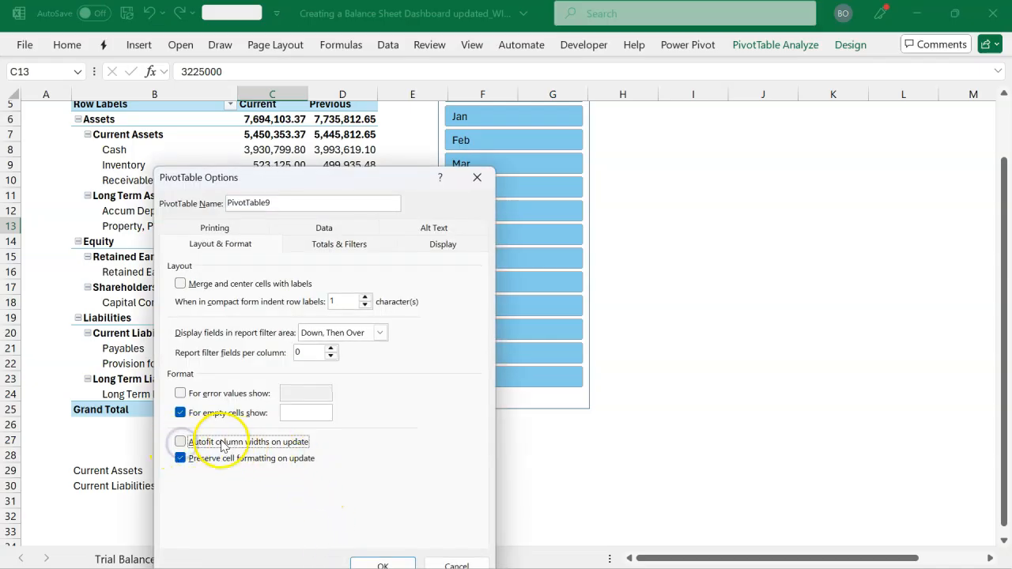
left_click(379, 564)
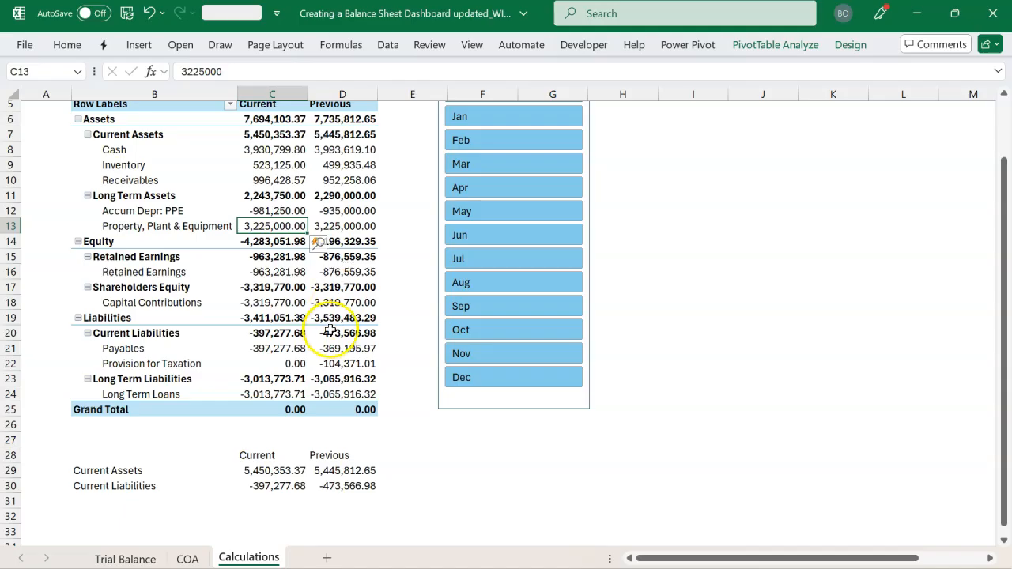
Add a Working Capital label in B31 and sum C29:C30 in C31
scroll(330, 332, "down", 3)
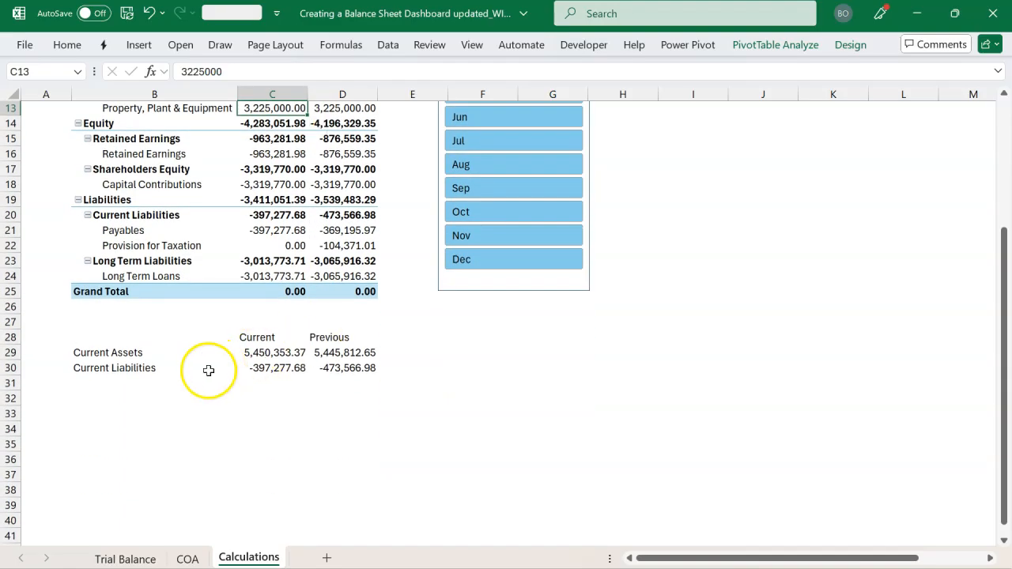
left_click(158, 383)
type("Working Capi")
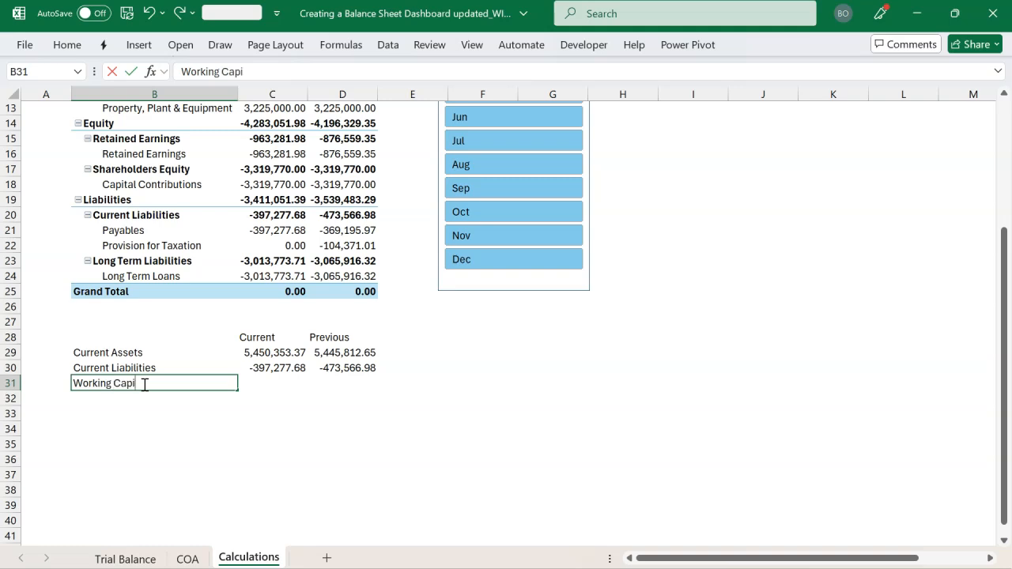
type("tal")
key("Tab")
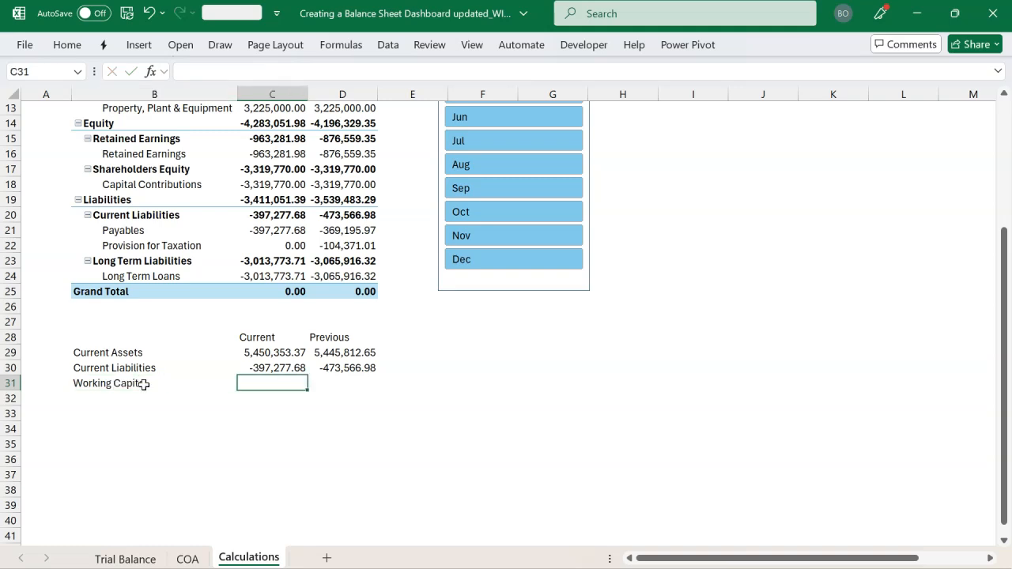
key("alt+equal")
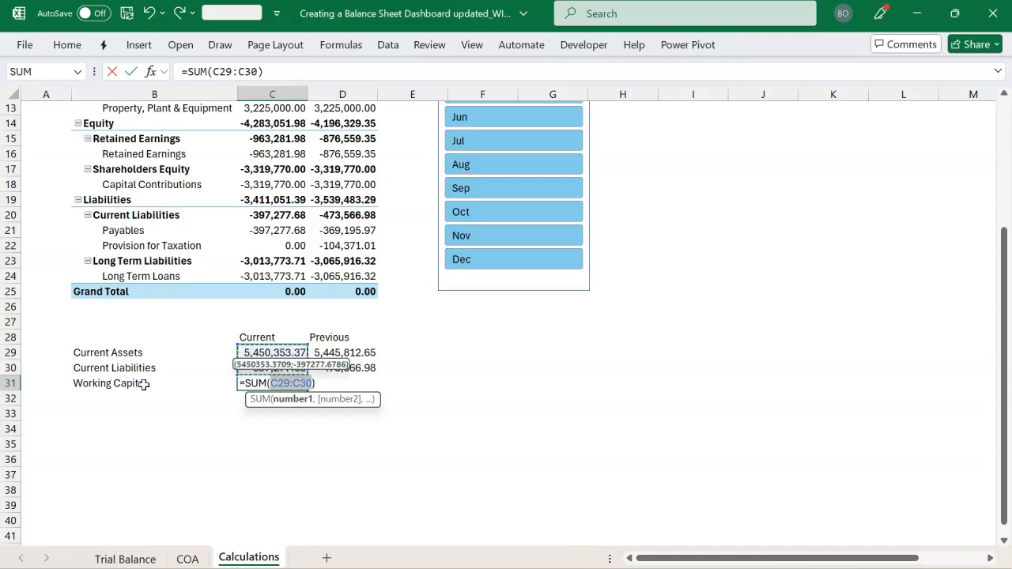
key("Return")
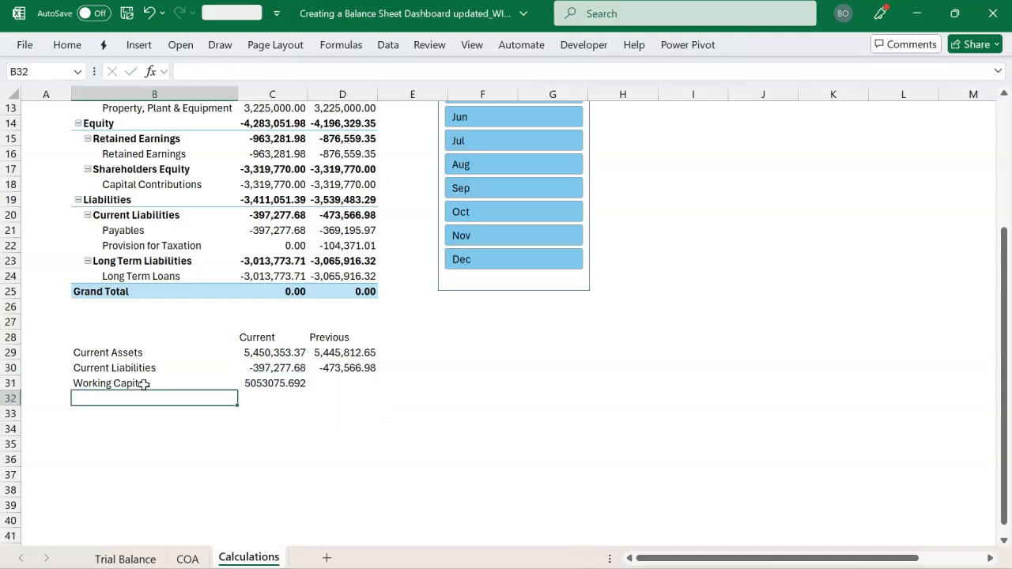
Format the Working Capital amount in C31 with thousands separators and two decimals, and fill its formula across to D31
key("Up")
key("Right")
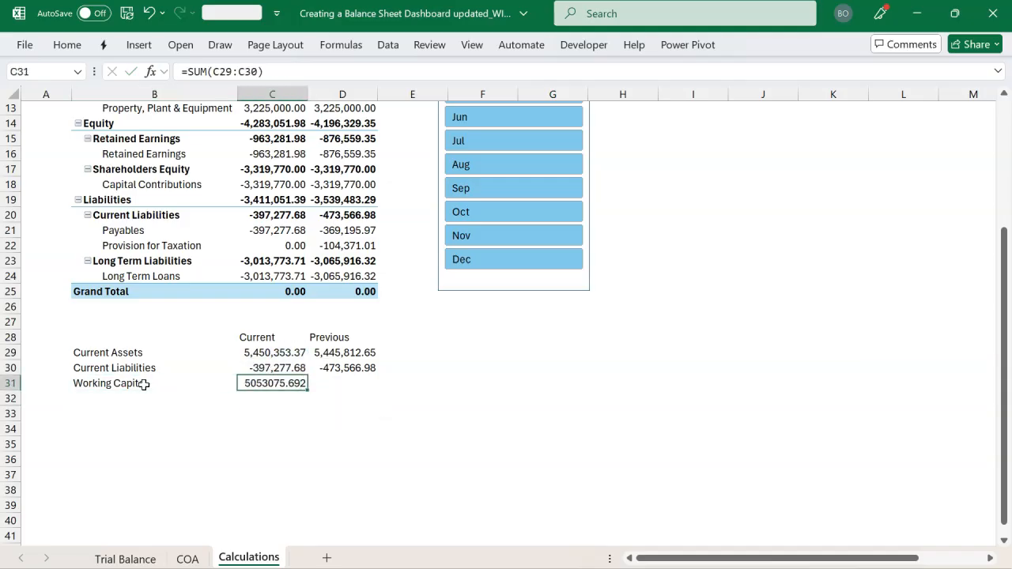
key("shift+Right")
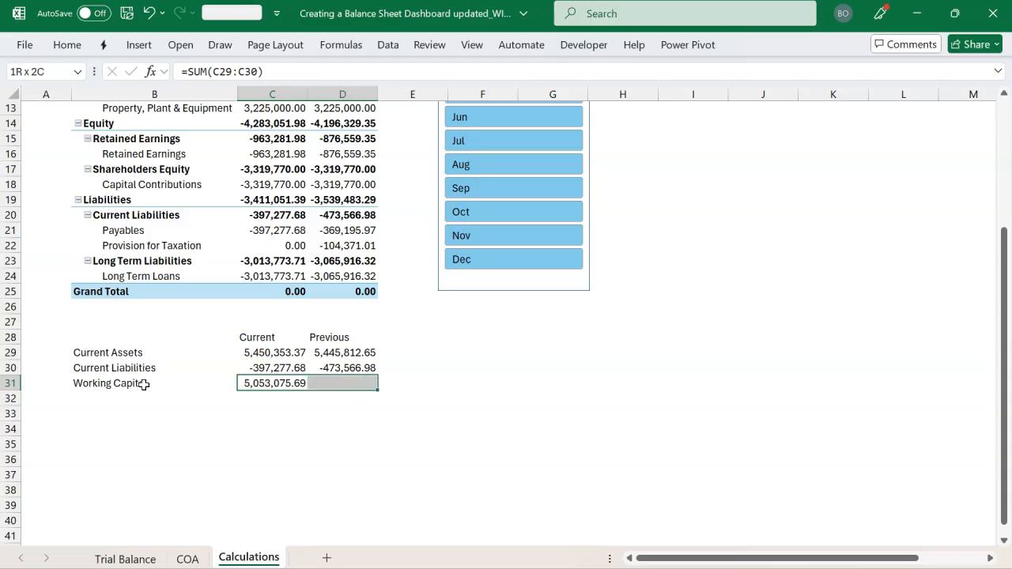
key("ctrl+r")
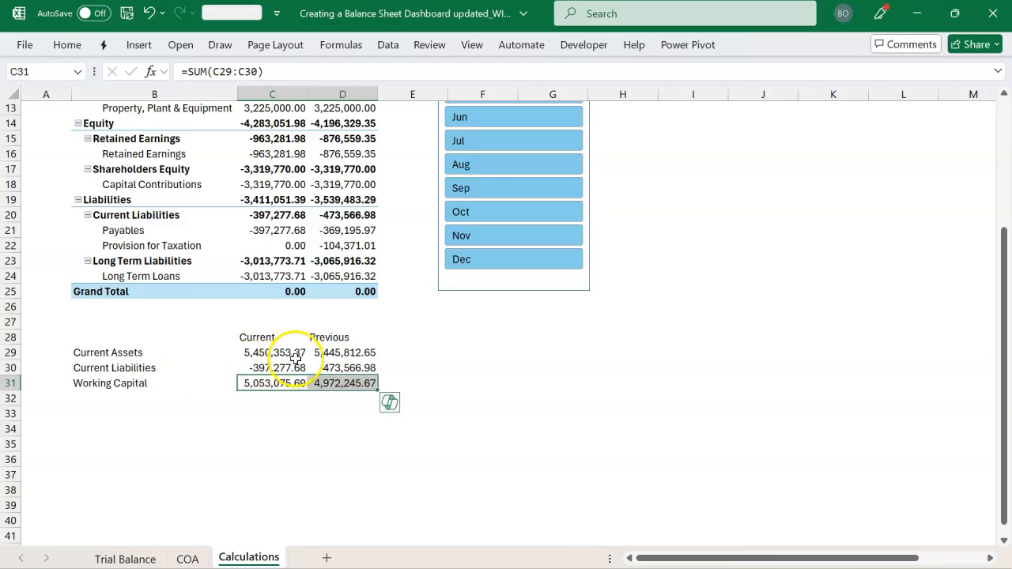
Review the Working Capital chart in the finished dashboard workbook, and return to cell B34 of the Calculations sheet
key("alt+Tab")
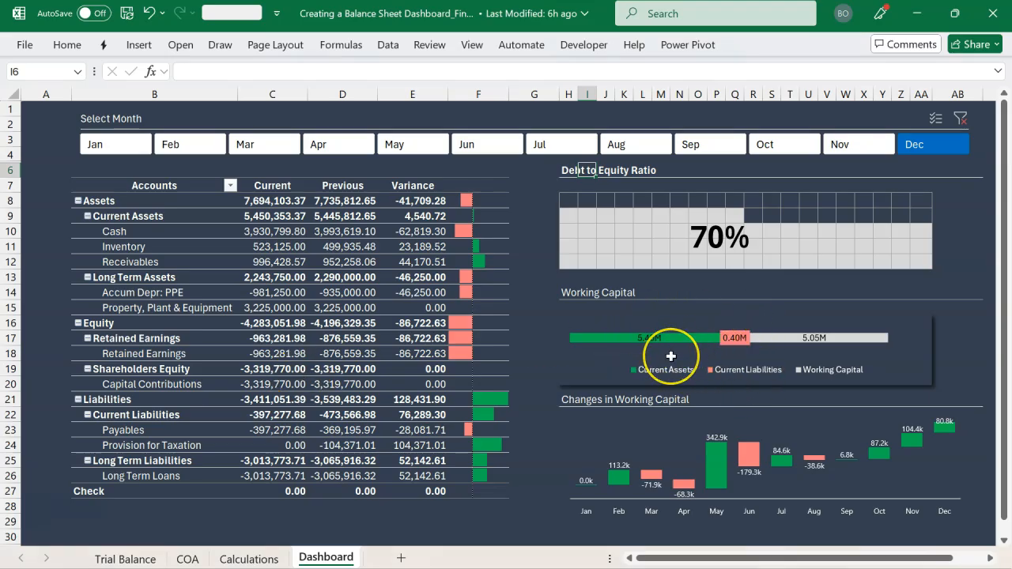
key("alt+Tab")
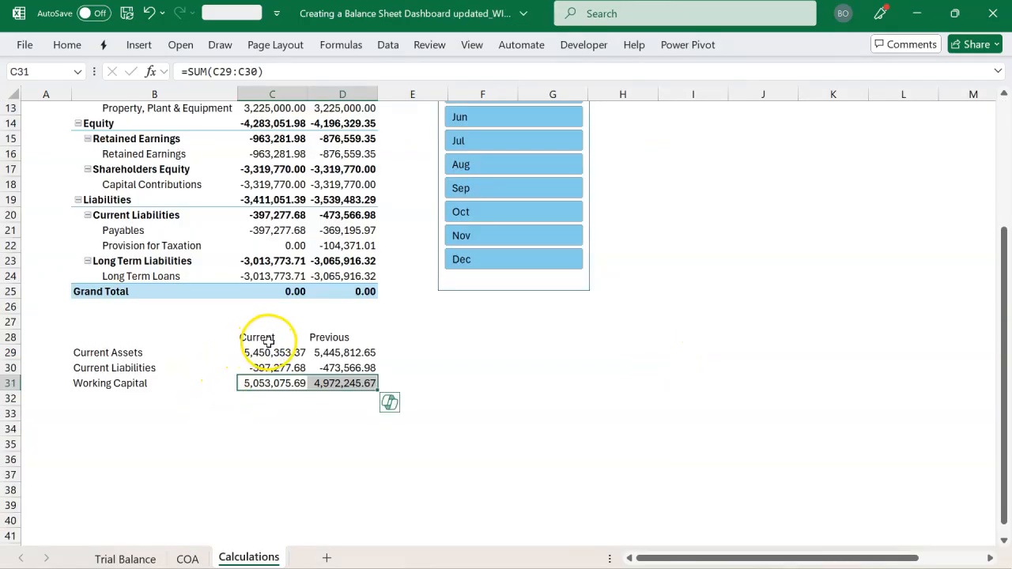
left_click(117, 429)
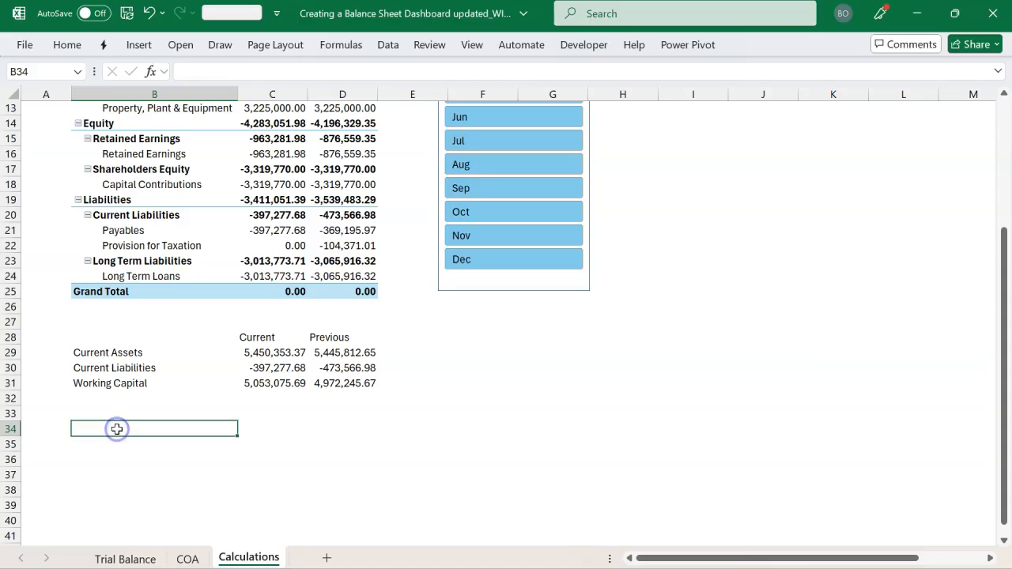
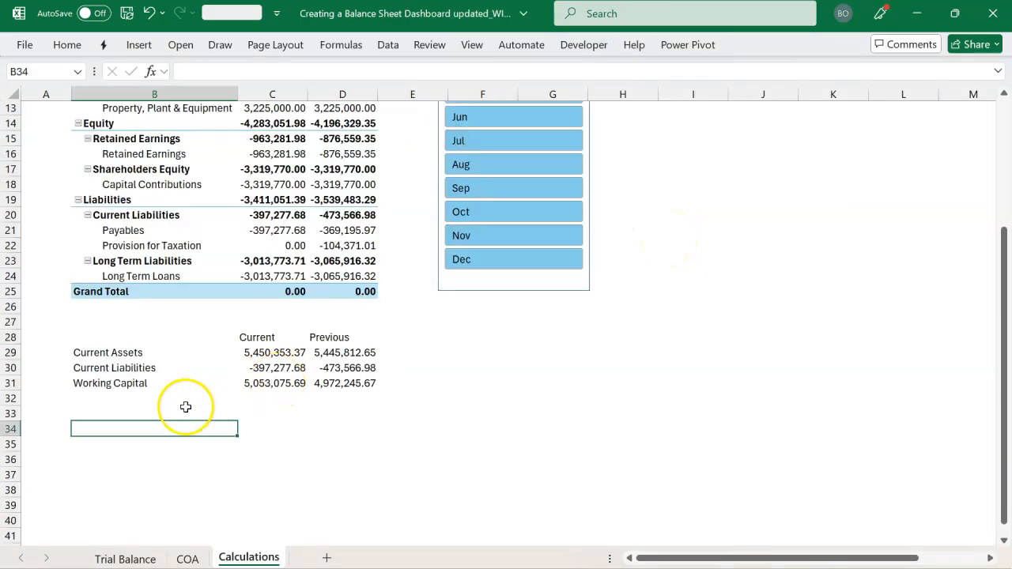
Copy the Current Assets cube member formula from B29 into B34
left_click(146, 354)
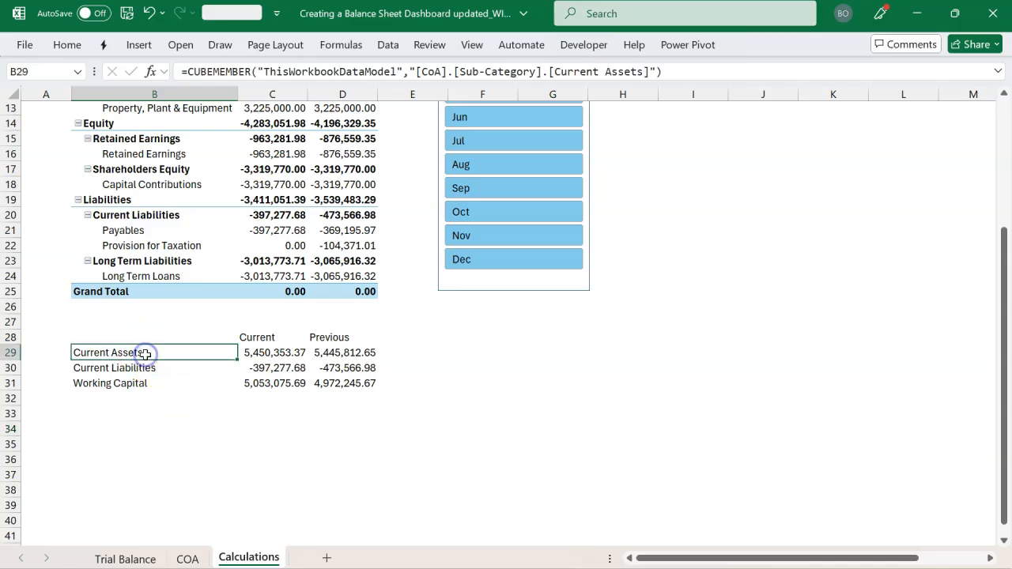
key("ctrl+c")
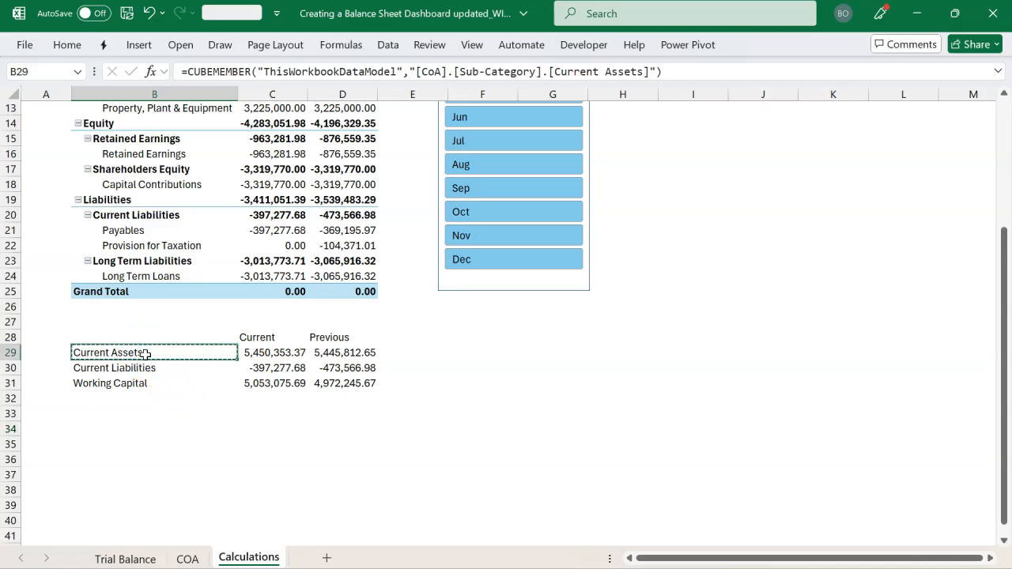
left_click(126, 421)
left_click(122, 433)
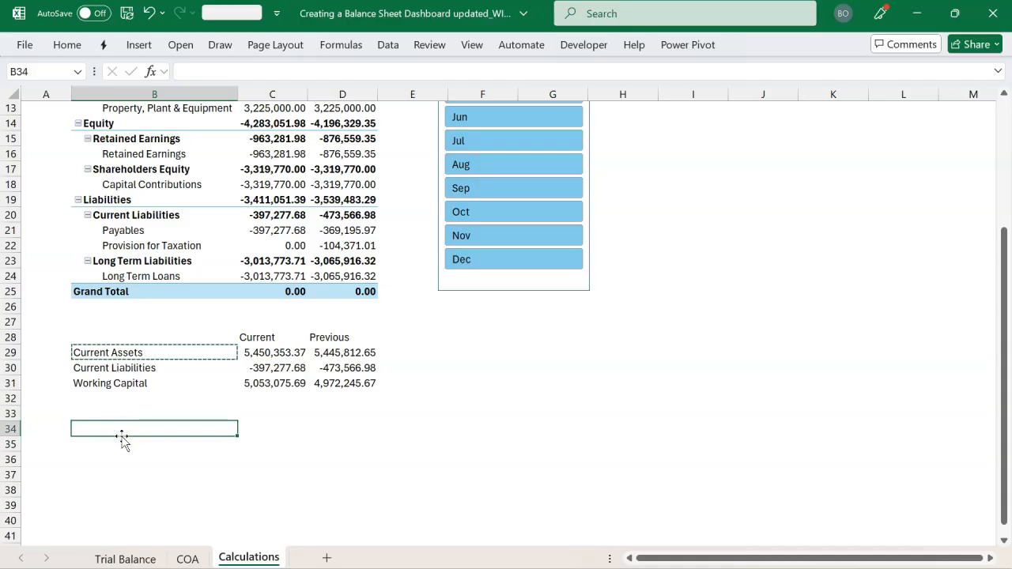
key("ctrl+v")
key("Escape")
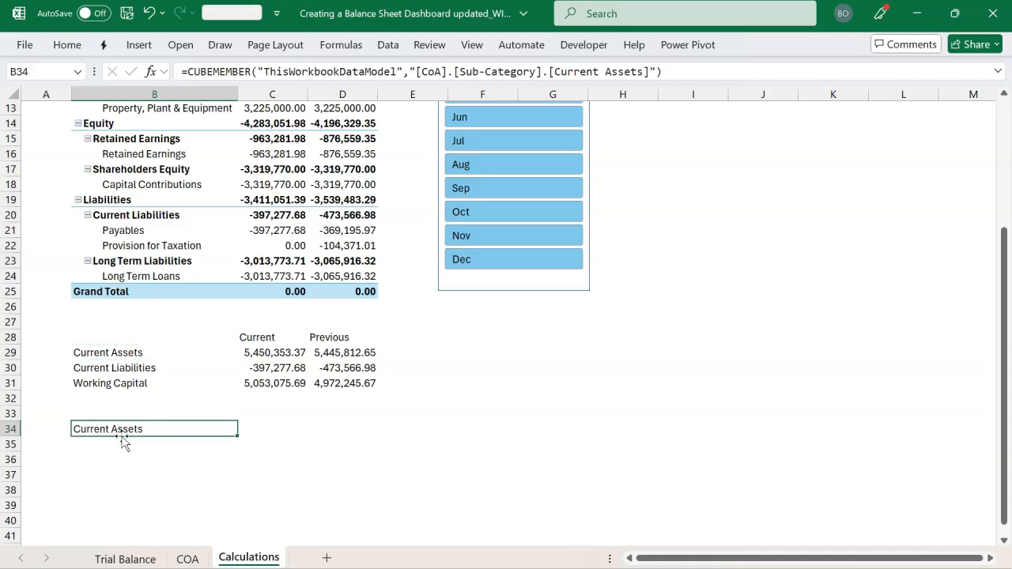
Change the CUBEMEMBER expression in B34 to [CoA].[Category].[Assets]
double_click(204, 427)
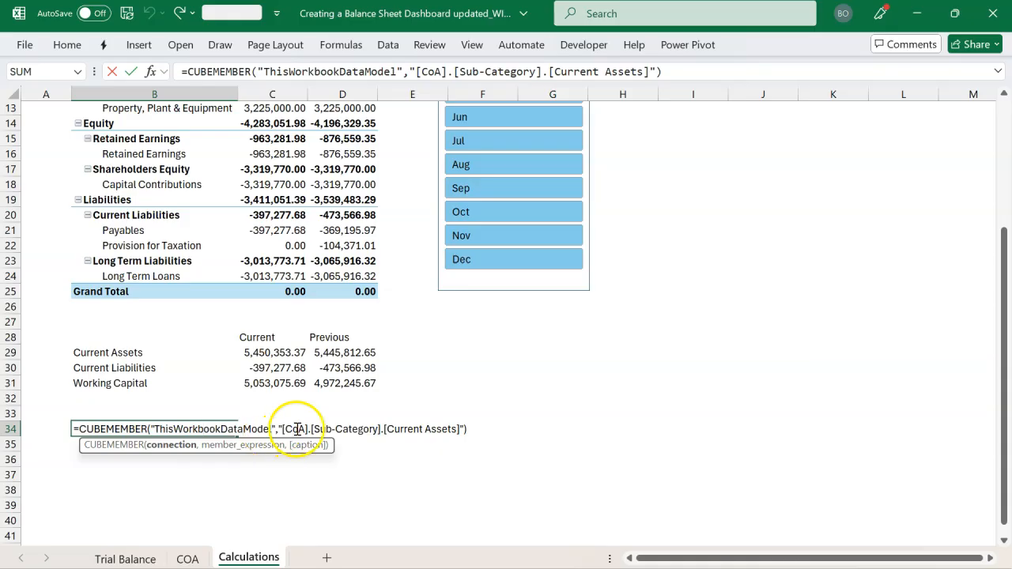
left_click(339, 428)
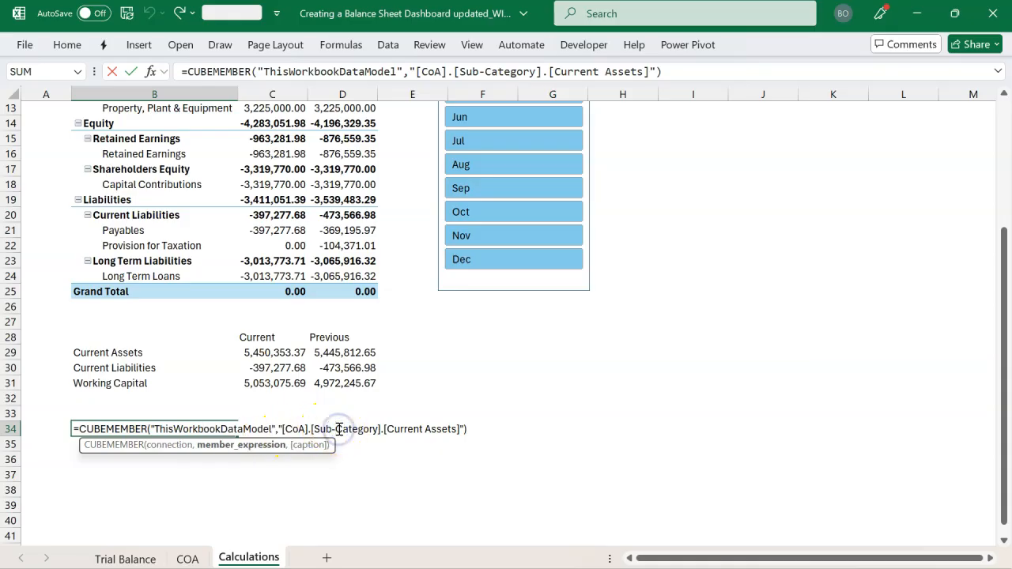
key("BackSpace")
key("BackSpace")
key("BackSpace")
key("BackSpace")
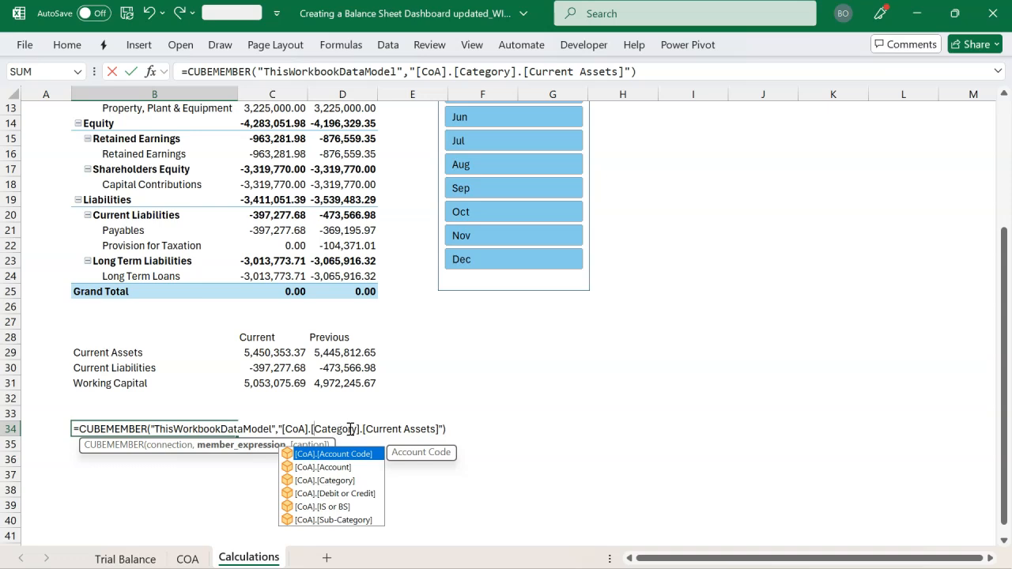
left_click(406, 431)
key("BackSpace")
key("BackSpace")
key("BackSpace")
key("BackSpace")
key("BackSpace")
key("BackSpace")
key("BackSpace")
key("BackSpace")
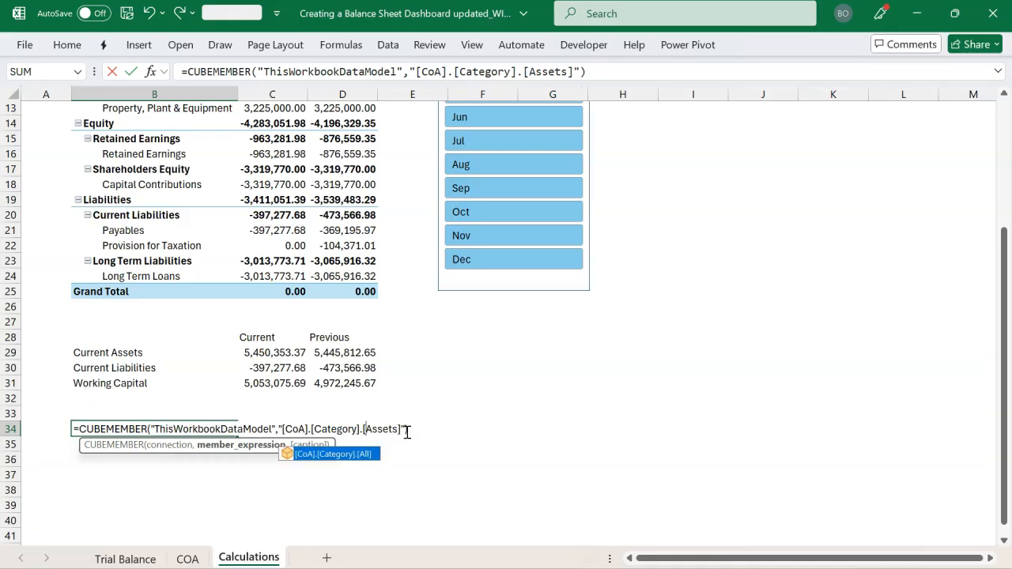
left_click(418, 432)
key("Return")
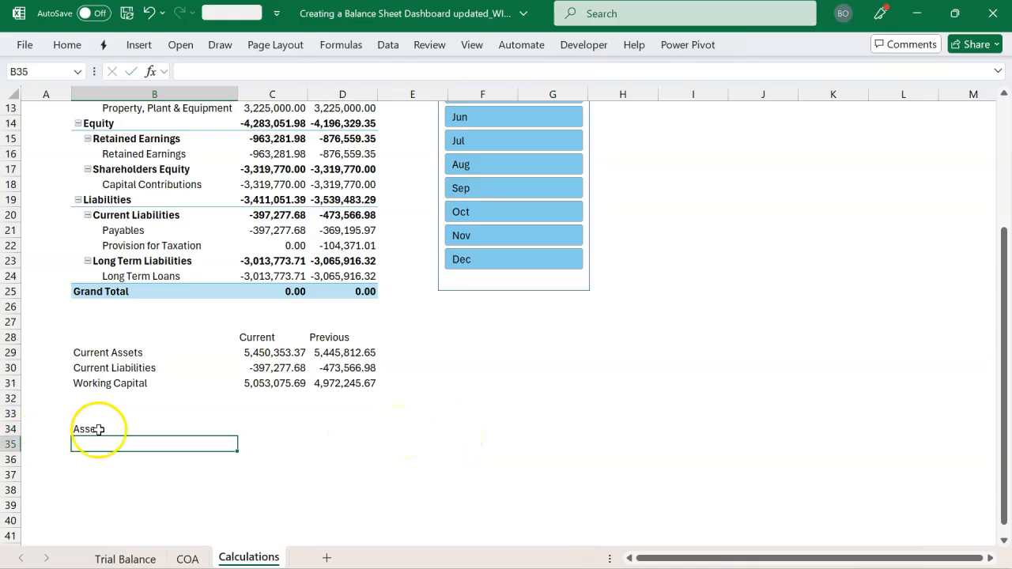
Fill the Assets formula down into B35 and change its category member to Liabilities
key("ctrl+d")
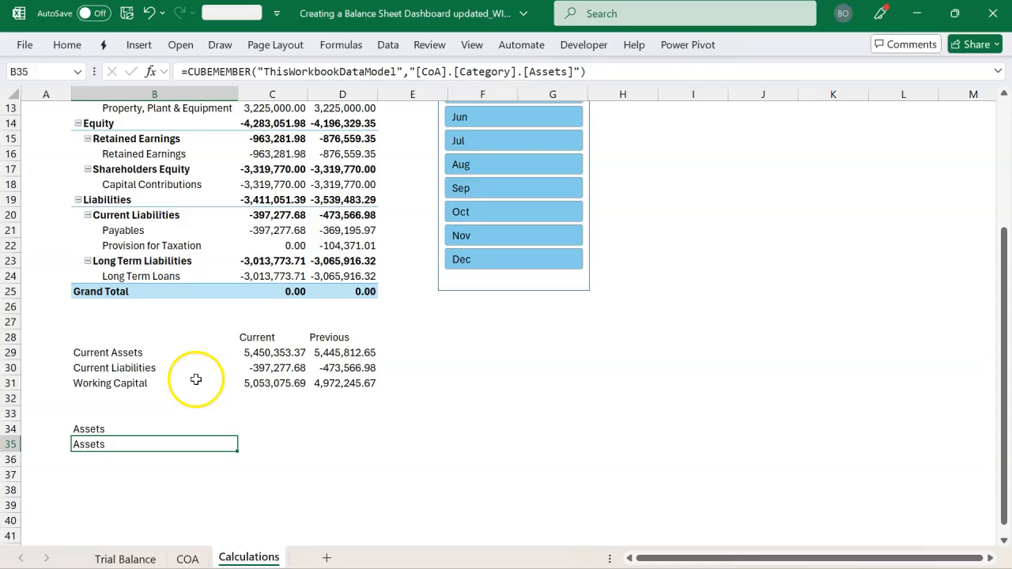
left_click(572, 72)
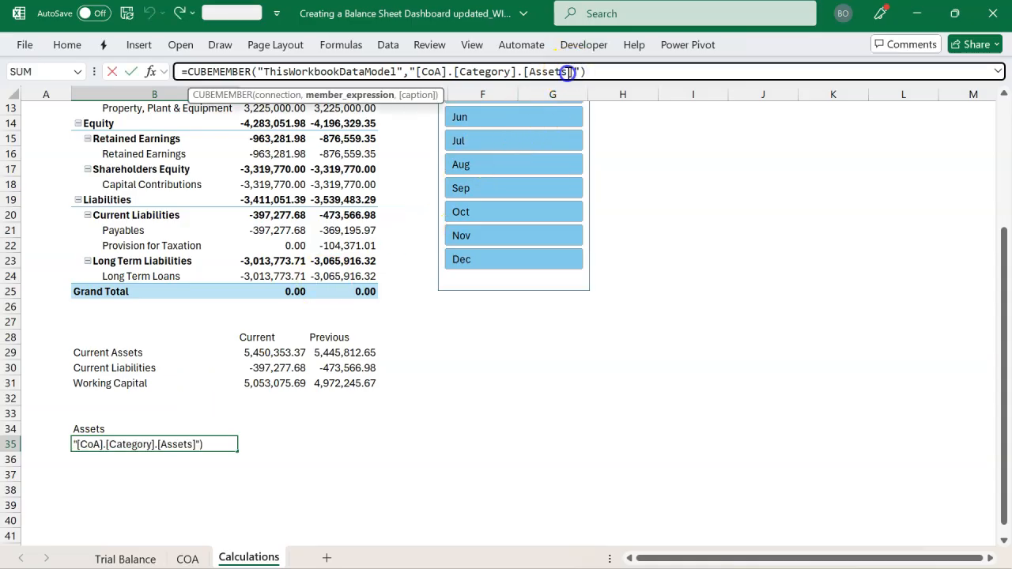
key("BackSpace")
type("l")
type("Liabiliti")
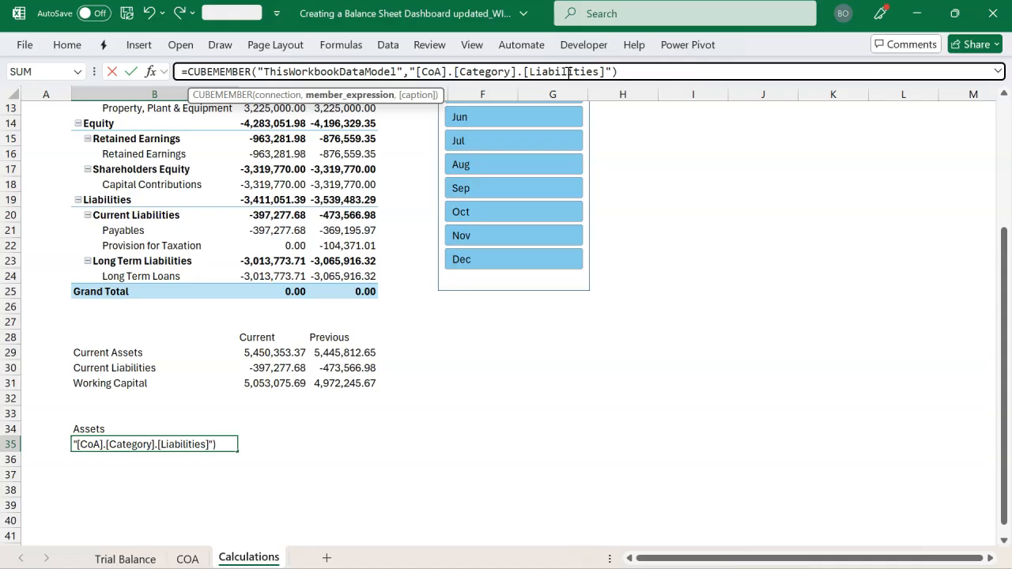
key("Return")
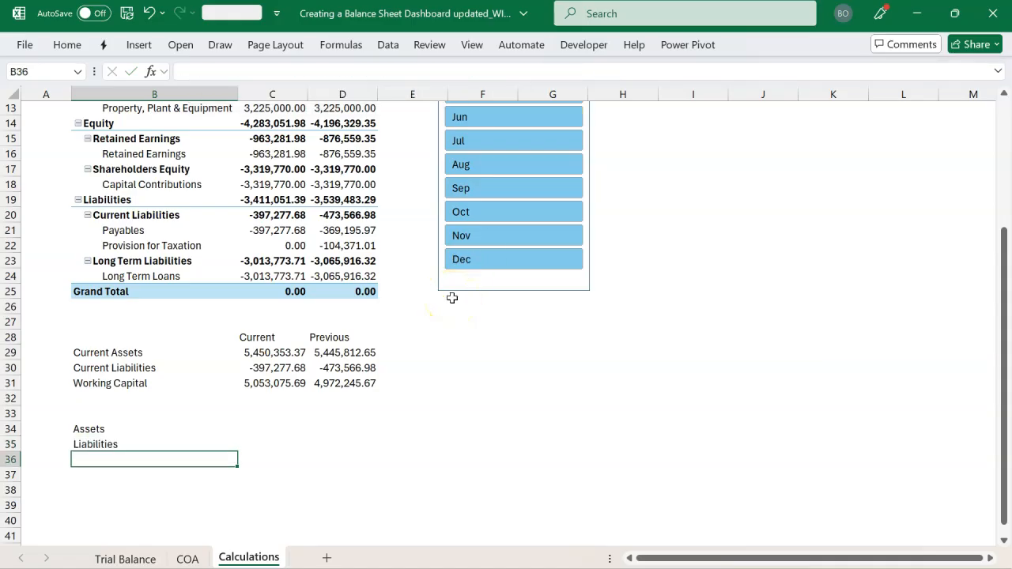
Fill the Liabilities formula down into B36 and change its category member to Equity
key("ctrl+d")
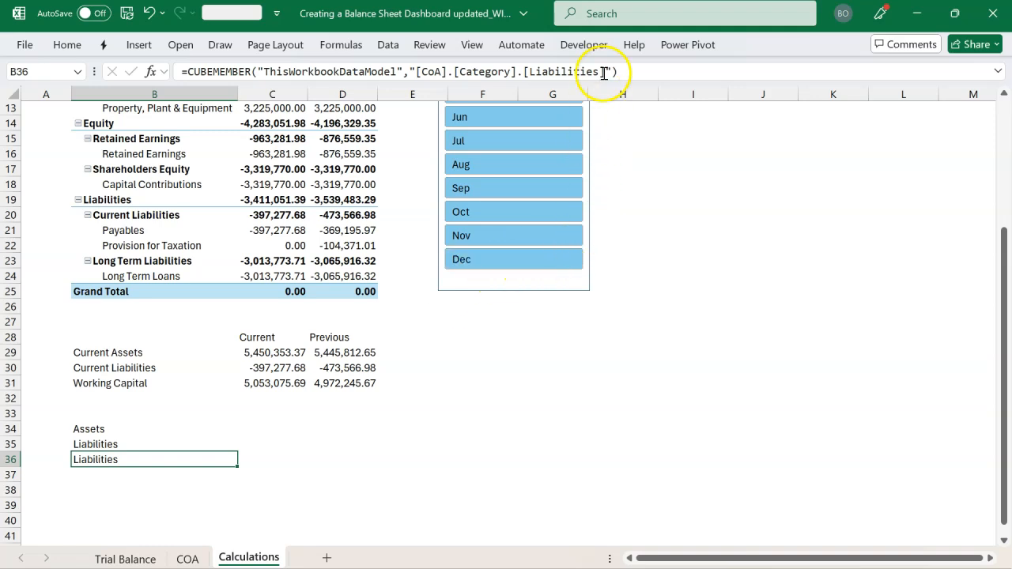
left_click(602, 73)
key("BackSpace")
key("BackSpace")
key("BackSpace")
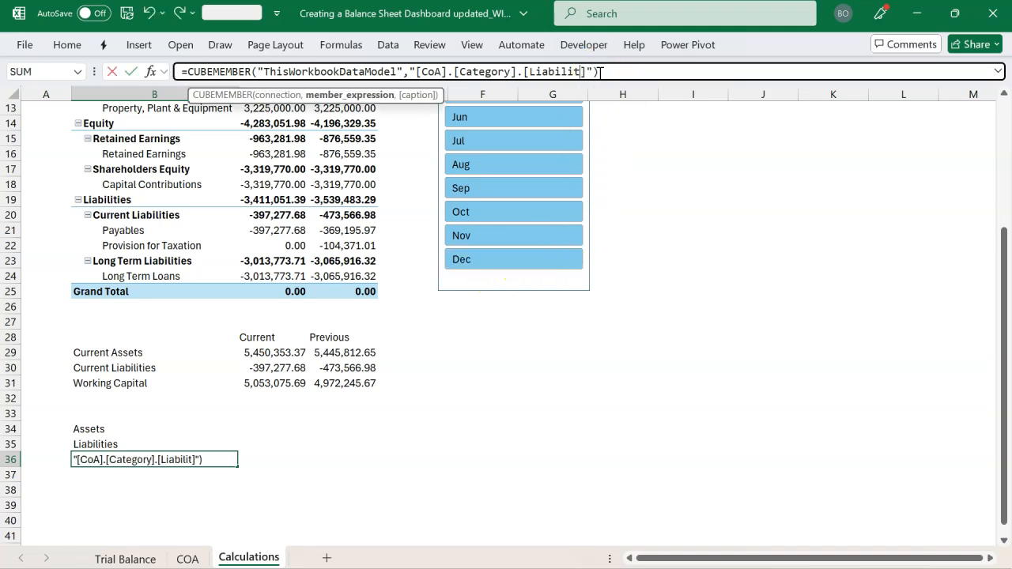
type("Equity")
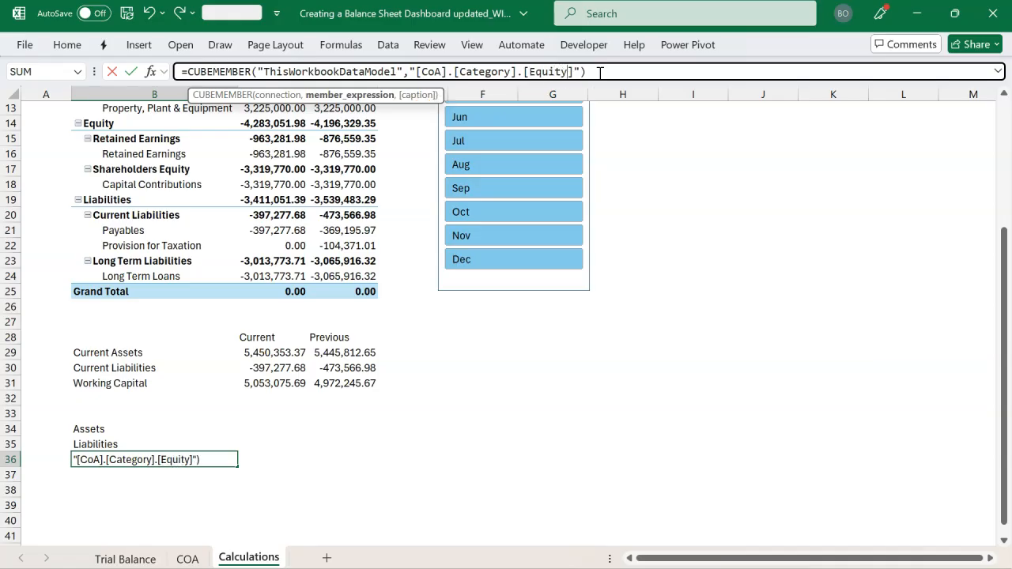
key("Return")
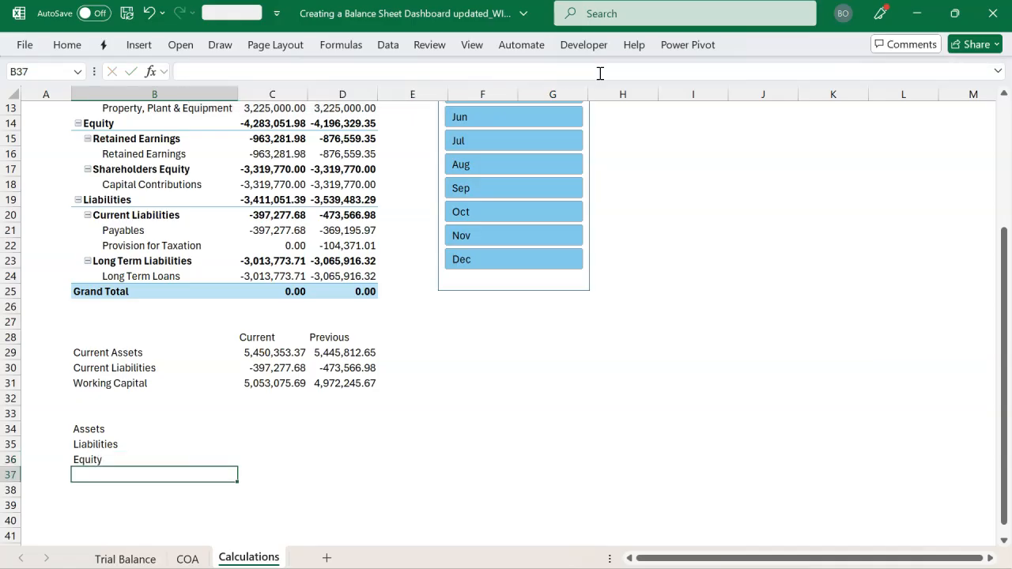
Copy the CUBEVALUE formula from C29 into C34:D36 for the Assets, Liabilities and Equity rows
left_click(275, 355)
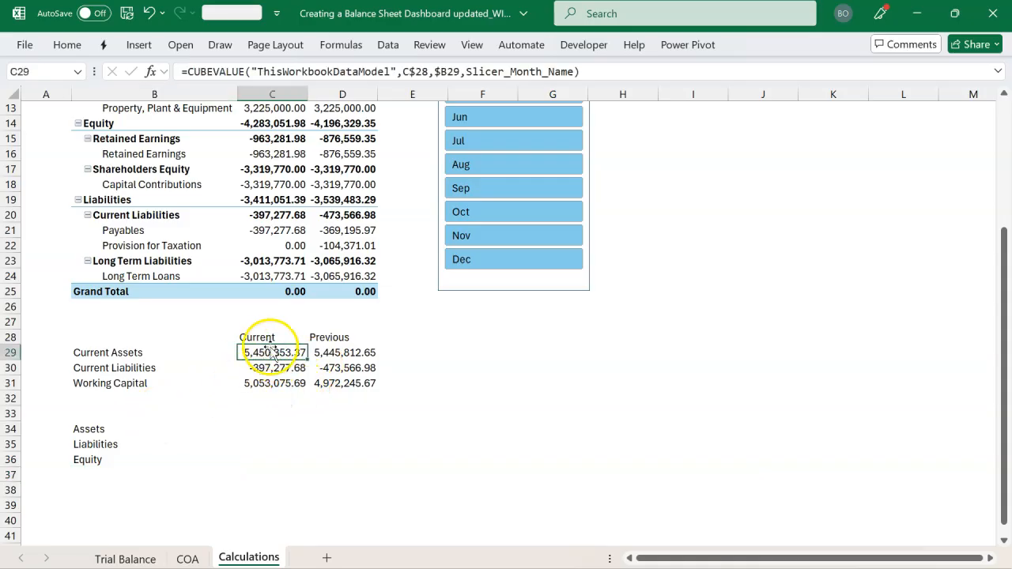
left_click(263, 337)
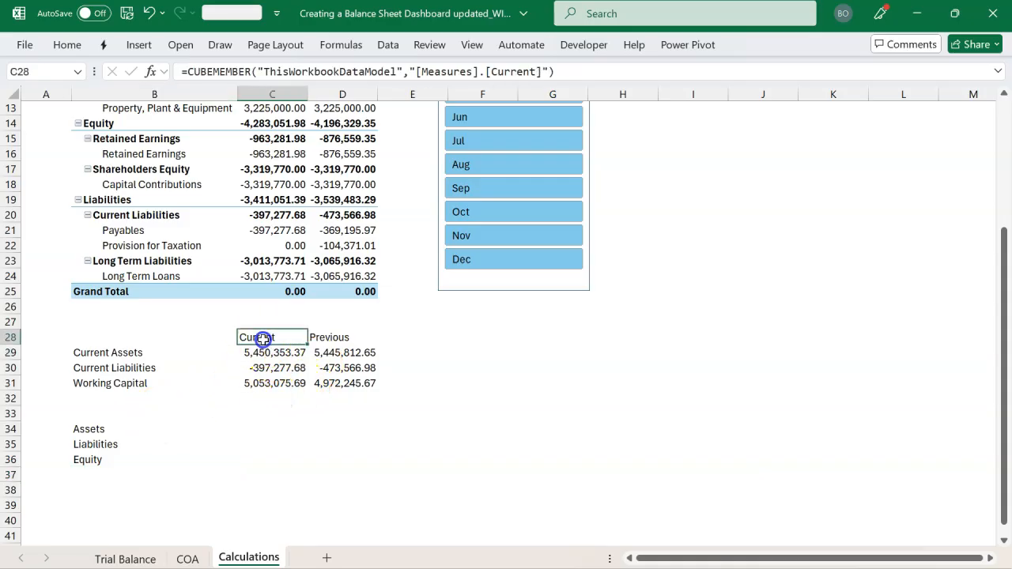
left_click(250, 427)
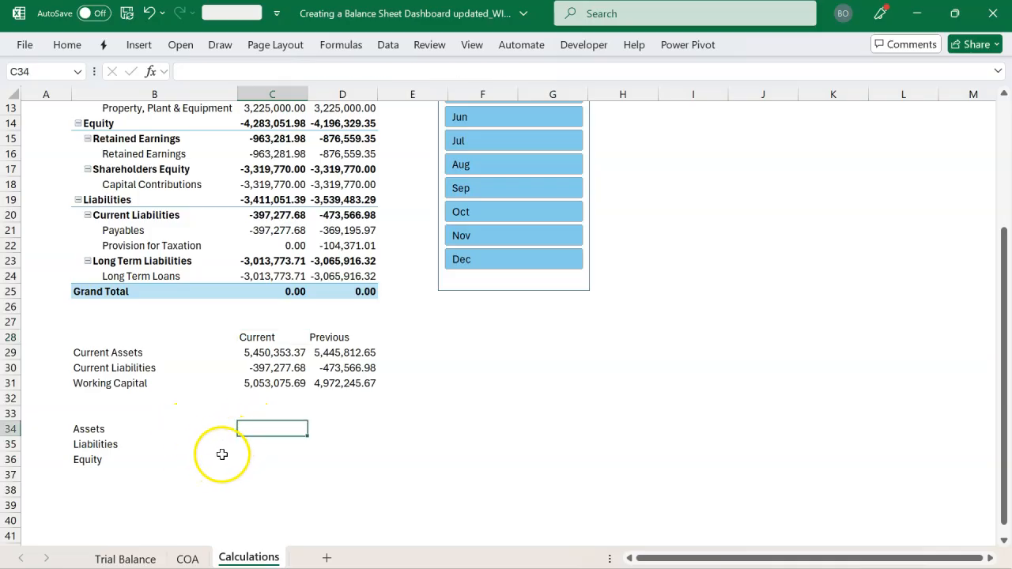
left_click(263, 355)
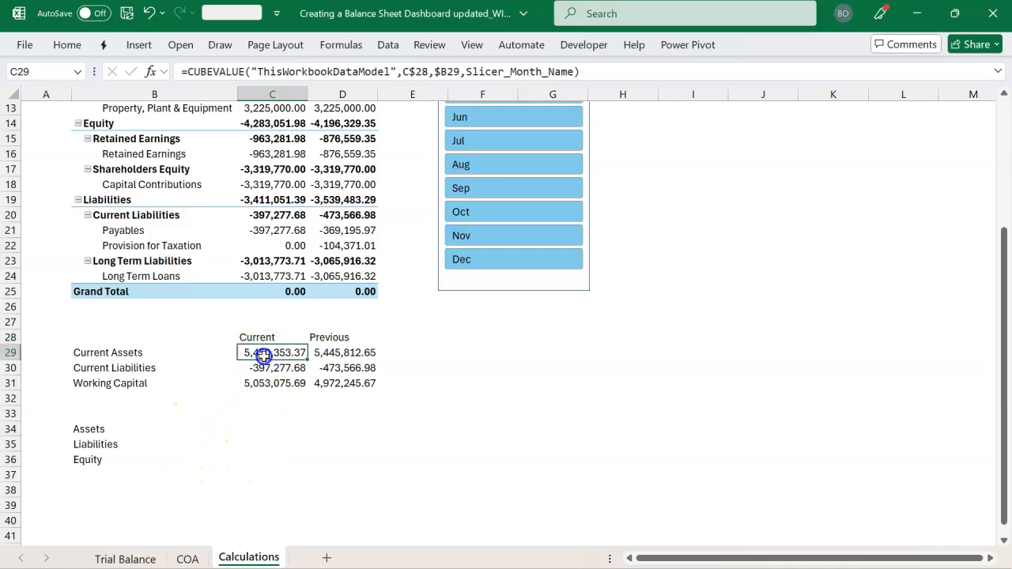
left_click(249, 428)
left_click_drag(257, 428, 340, 467)
key("ctrl+v")
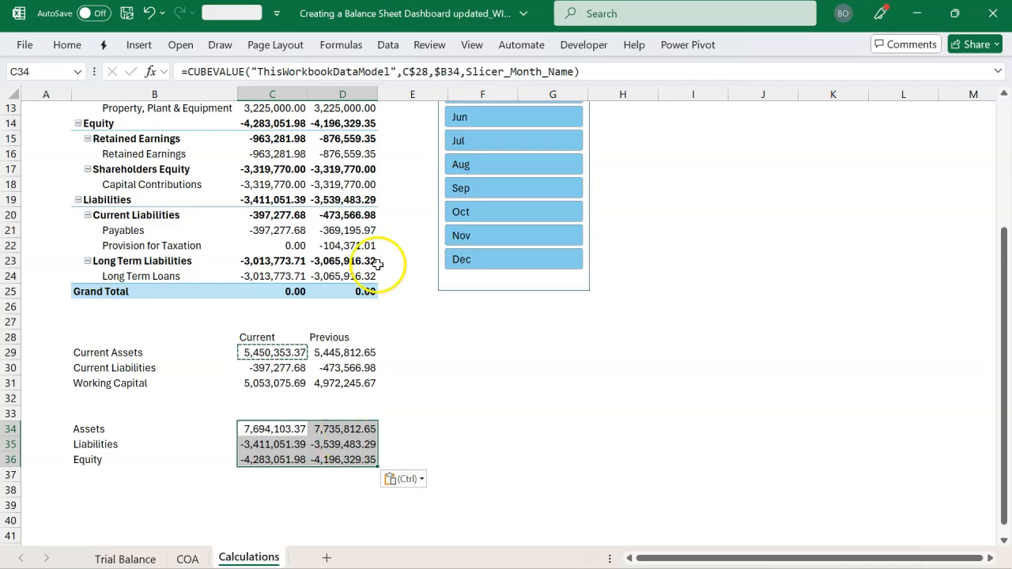
Widen column D slightly and compare the new category amounts with the PivotTable totals
left_click_drag(380, 94, 392, 94)
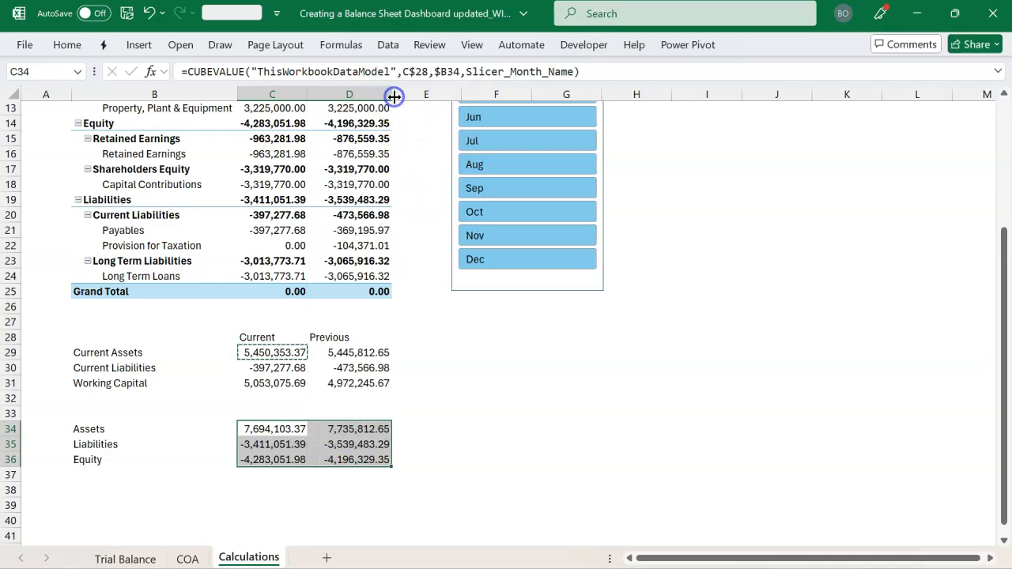
scroll(276, 393, "up", 3)
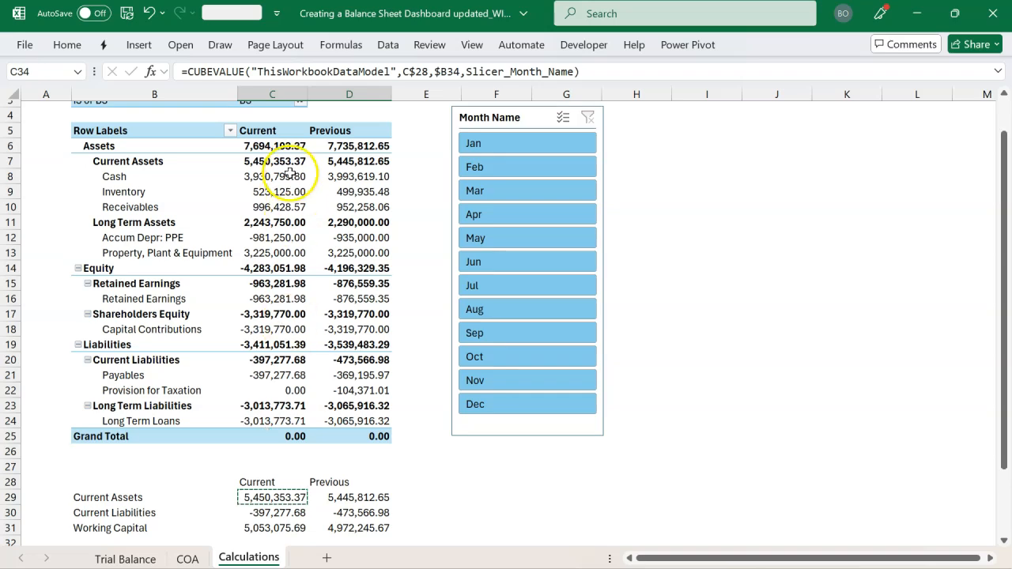
scroll(261, 252, "down", 3)
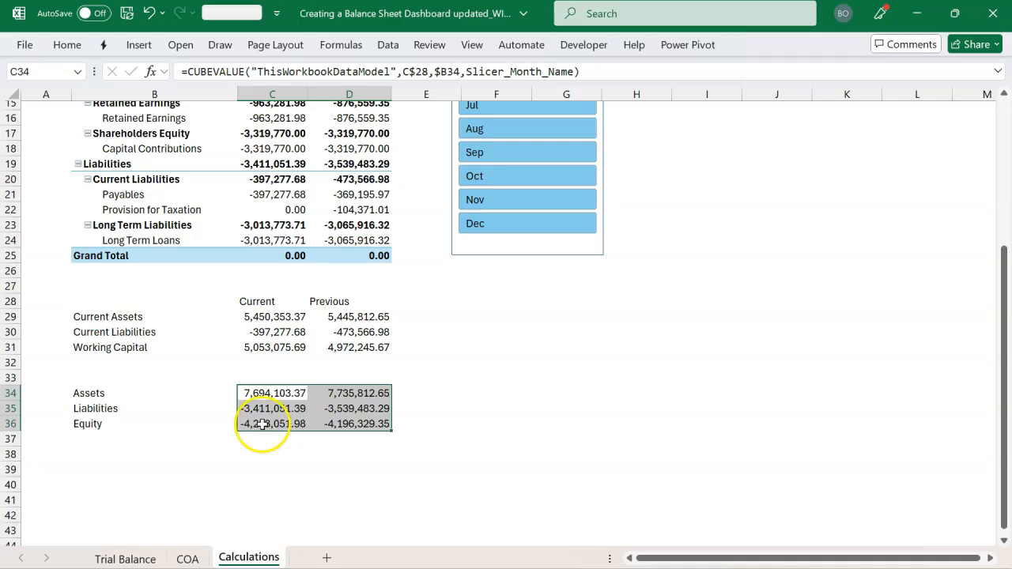
Negate the Equity CUBEVALUE formulas in C36 and D36, and format both amounts with thousands separators and two decimals
left_click(255, 426)
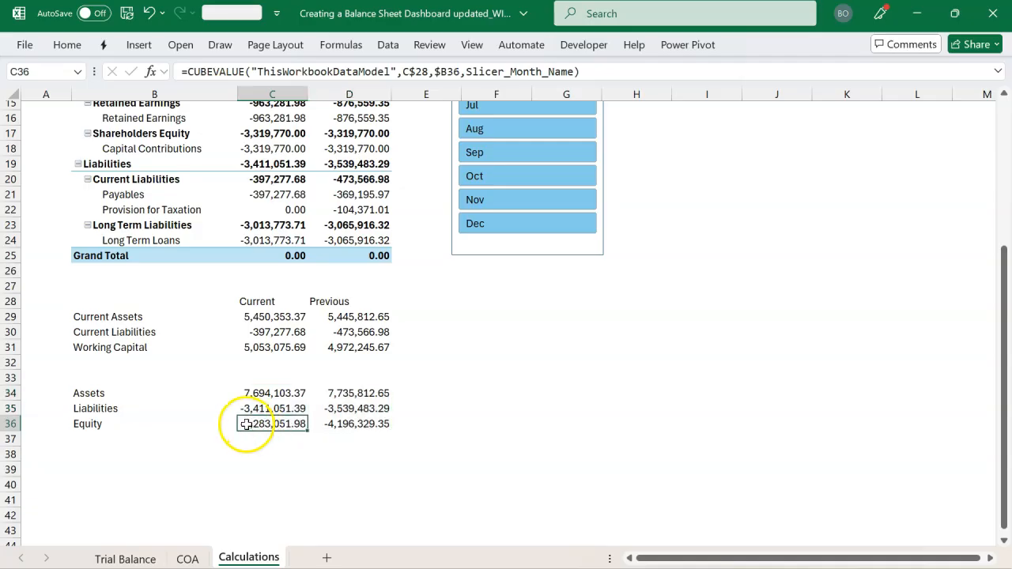
double_click(250, 425)
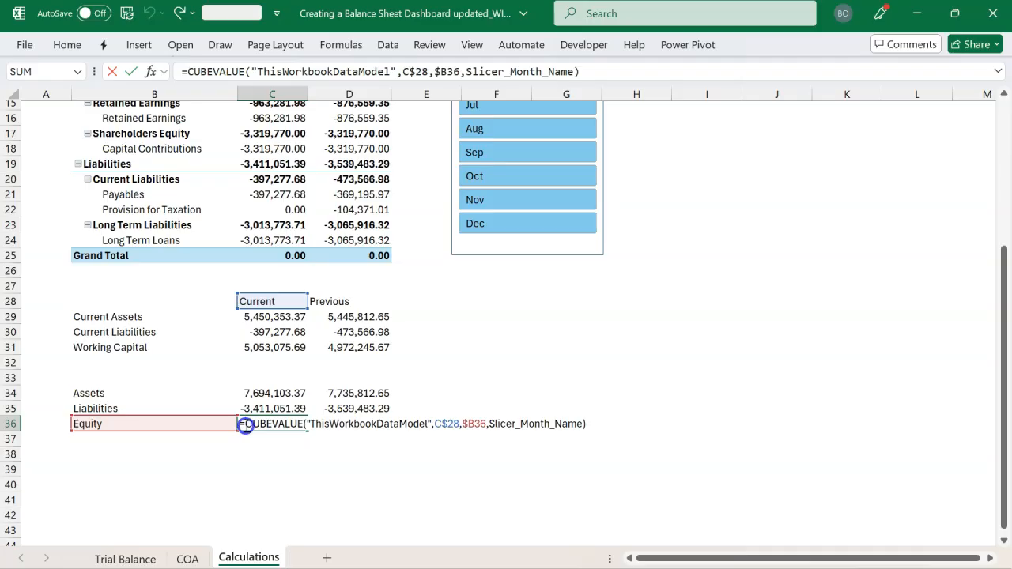
type("-")
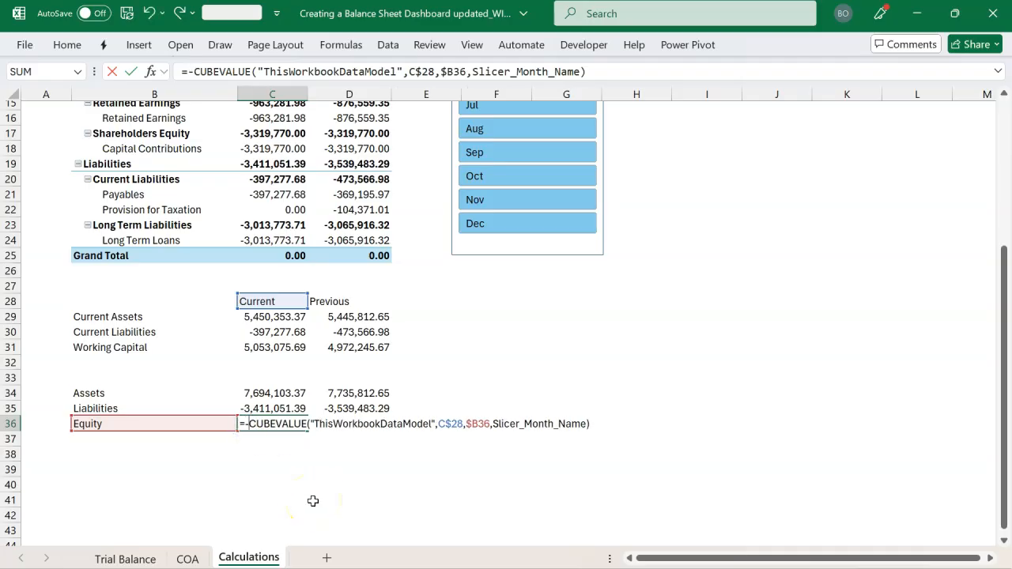
key("Return")
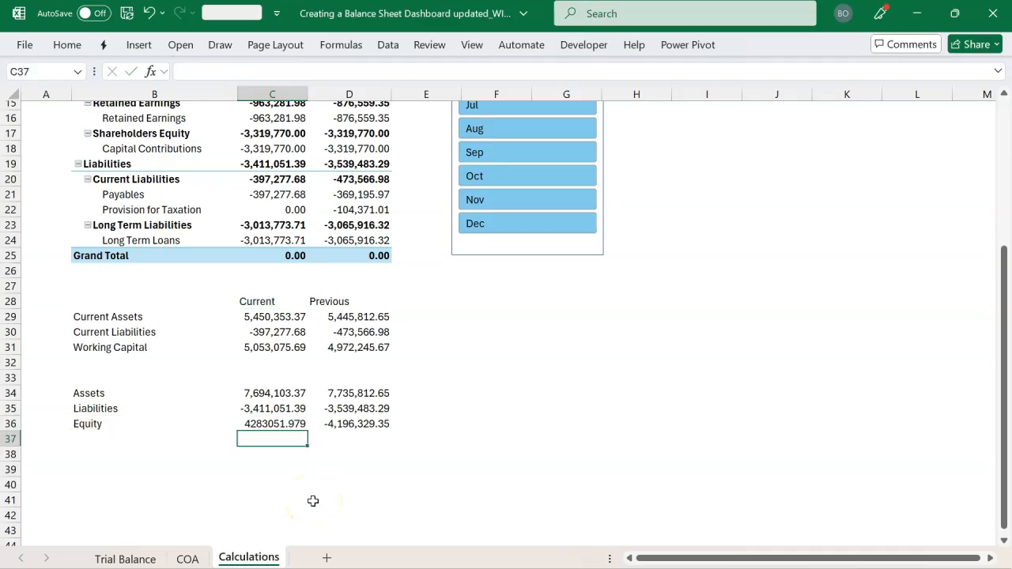
double_click(340, 425)
left_click(317, 426)
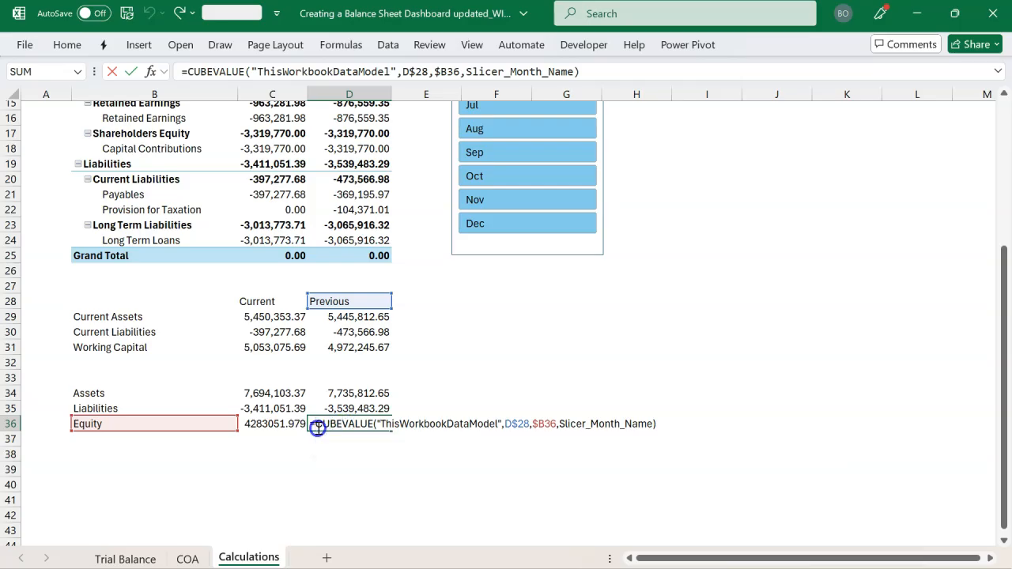
type("-")
key("Return")
left_click_drag(261, 424, 346, 423)
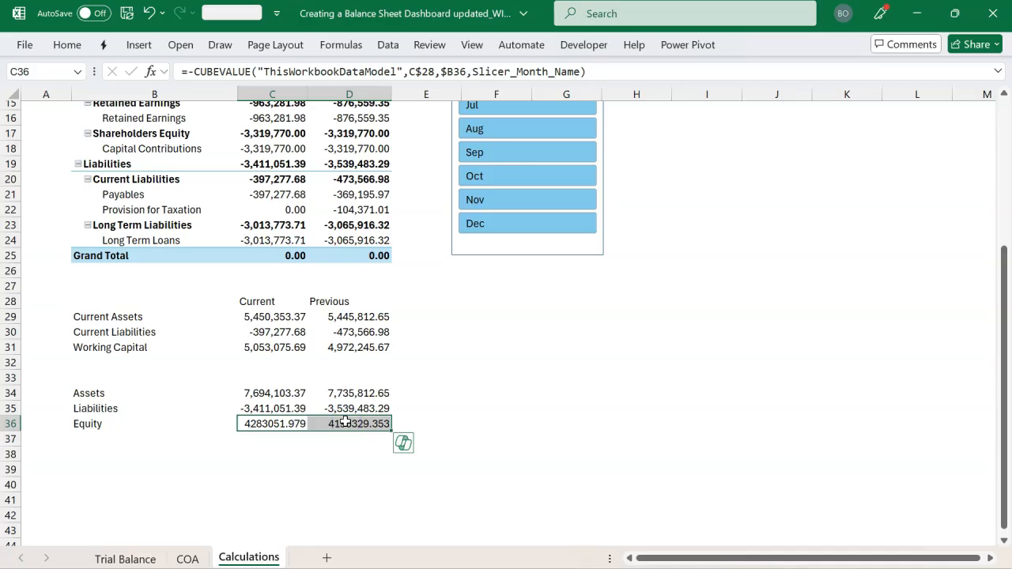
key("ctrl+shift+1")
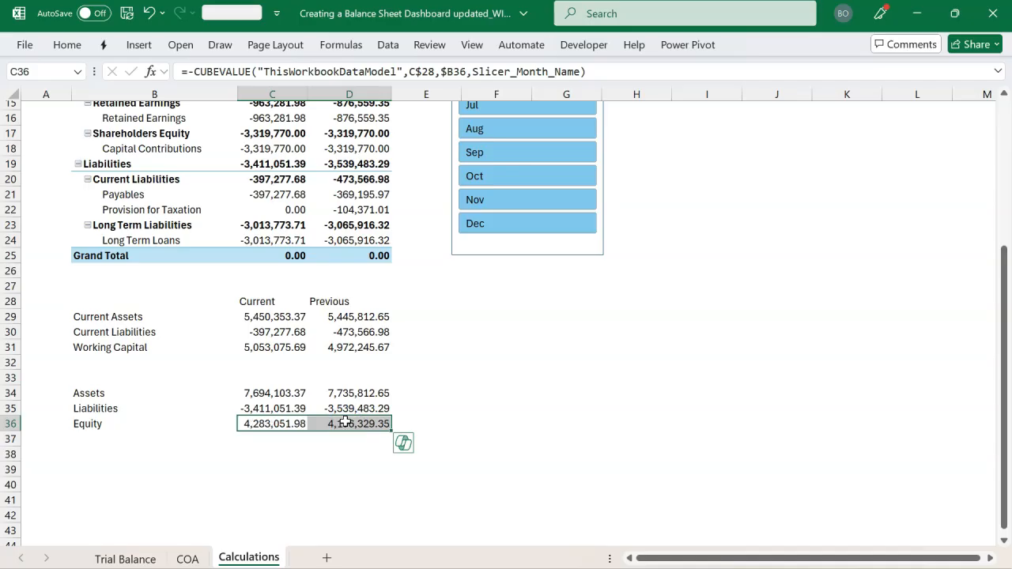
Add a Check label in B38, enter =SUM(C34:C35)-C36 in C38, and fill the formula across to D38
left_click(95, 448)
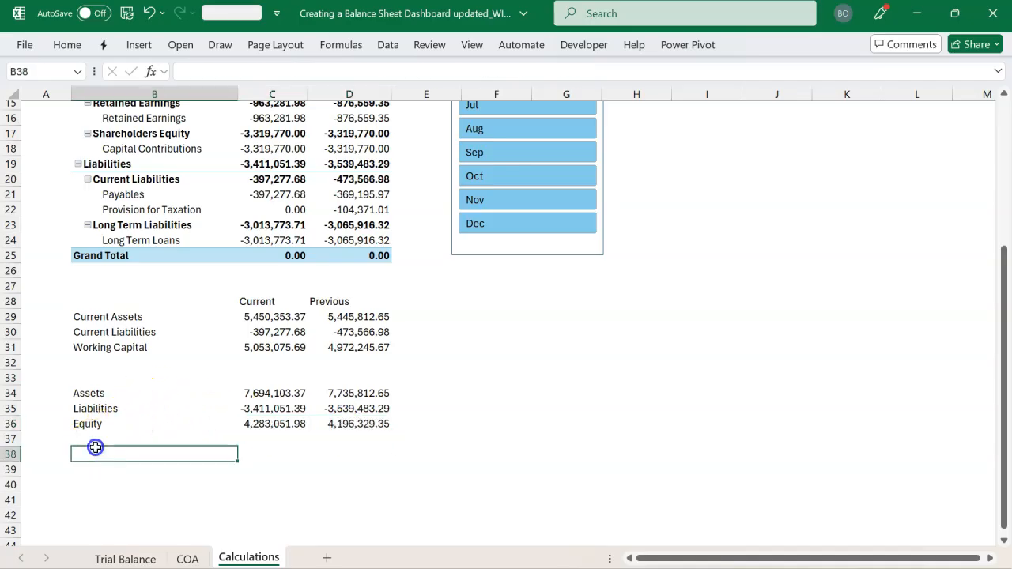
type("Check")
key("Tab")
type("=su")
key("Tab")
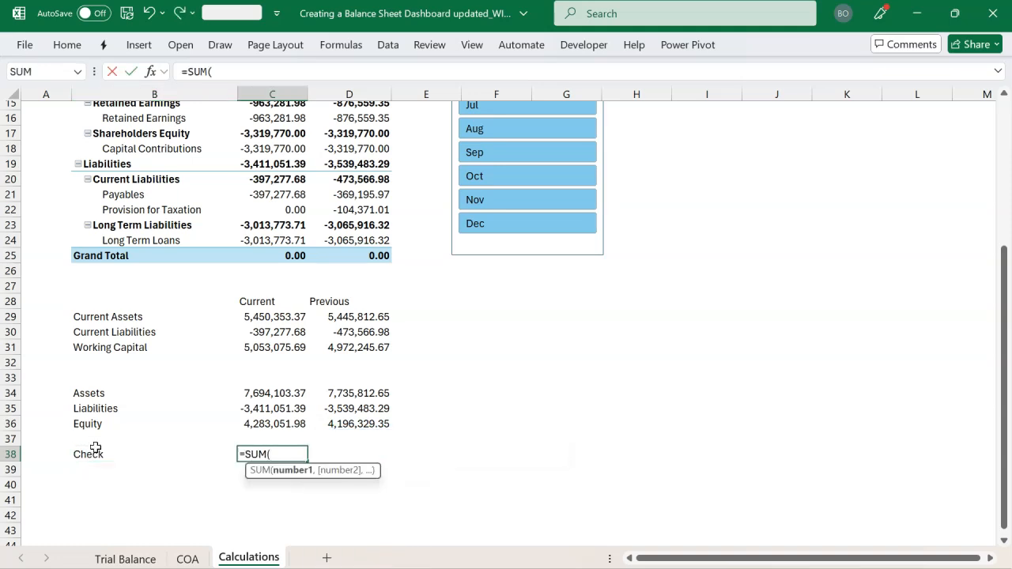
left_click_drag(253, 389, 248, 407)
type(")")
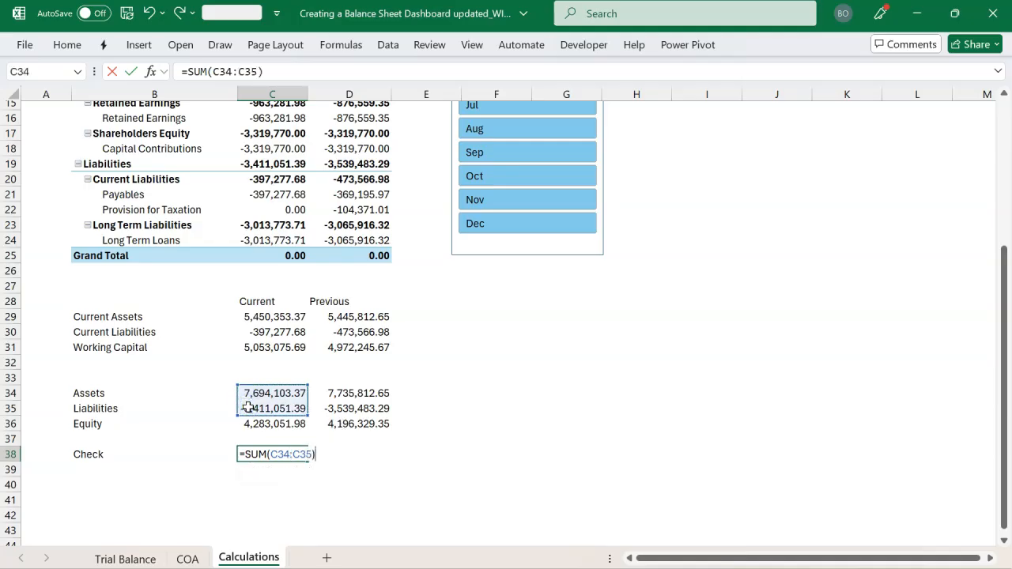
left_click(252, 423)
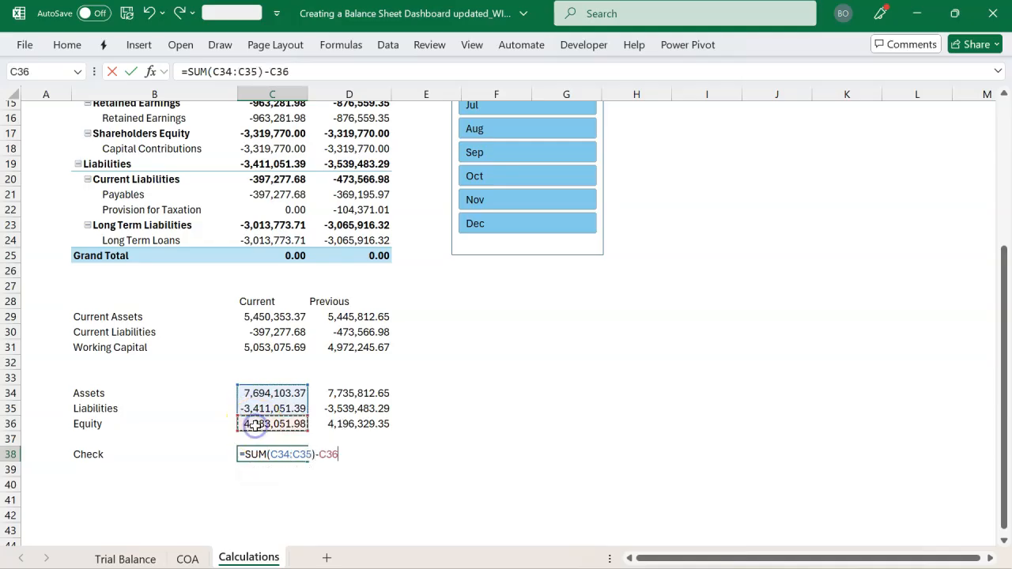
key("Return")
left_click_drag(283, 455, 347, 451)
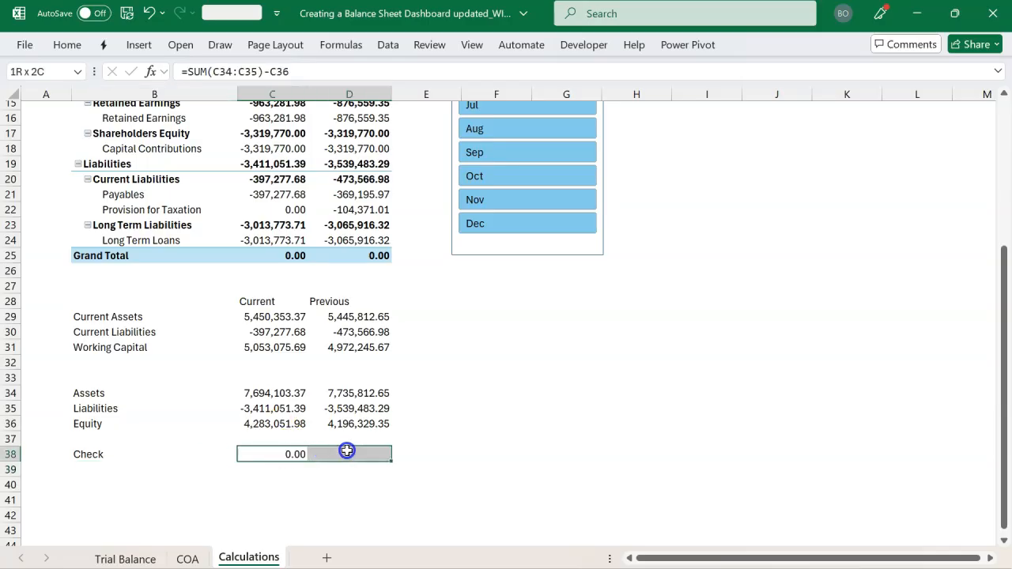
key("ctrl+r")
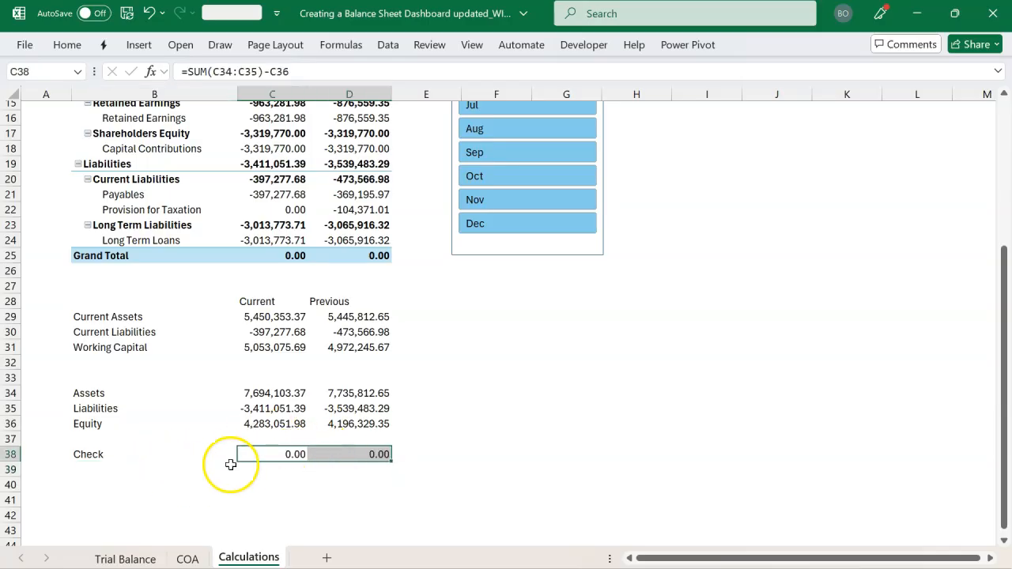
Copy the Equity CUBEMEMBER formula from B36 to B40 and change its field from Category to [CoA].[Account]
scroll(224, 400, "down", 1)
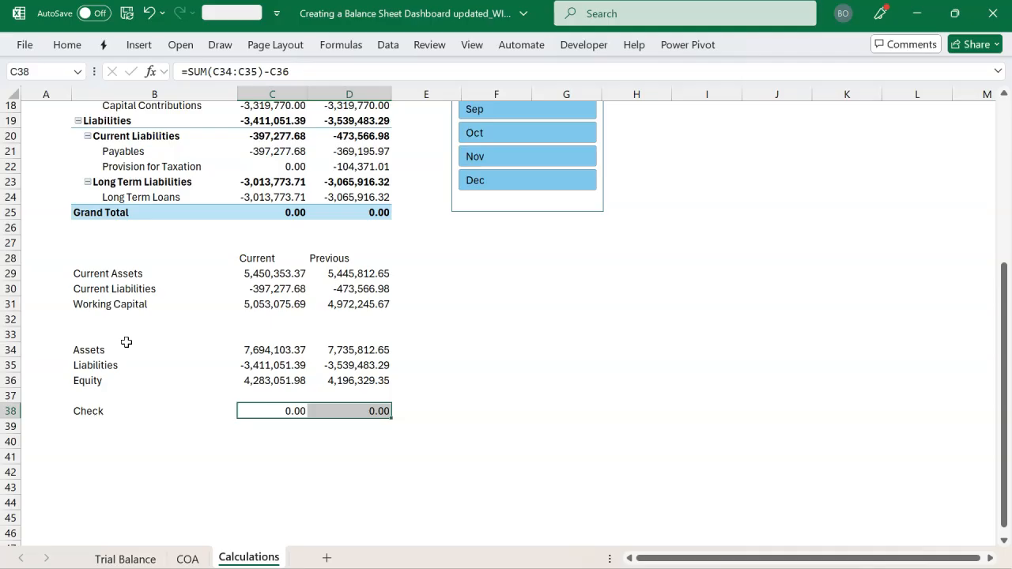
left_click(106, 385)
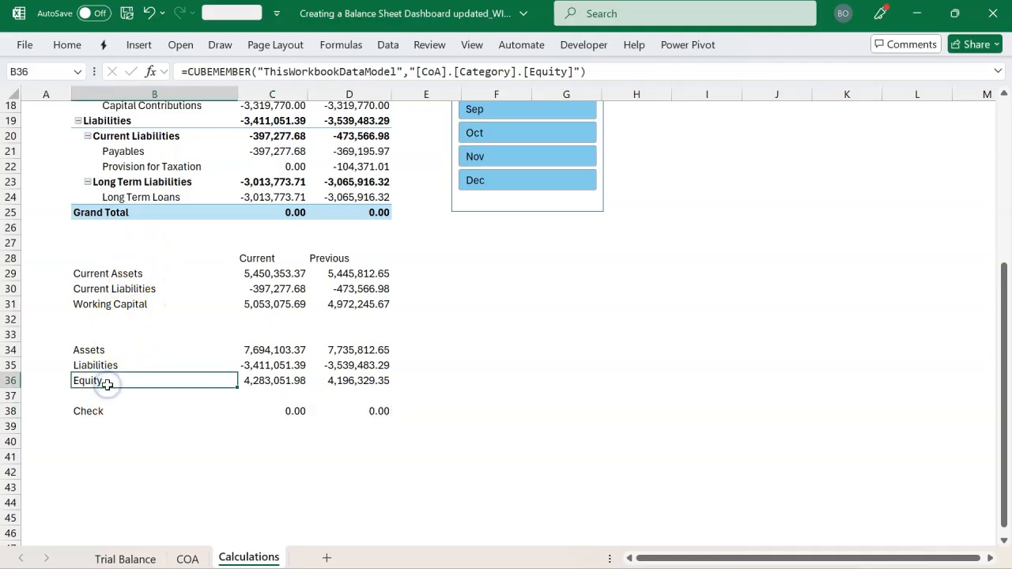
key("ctrl+c")
left_click(103, 441)
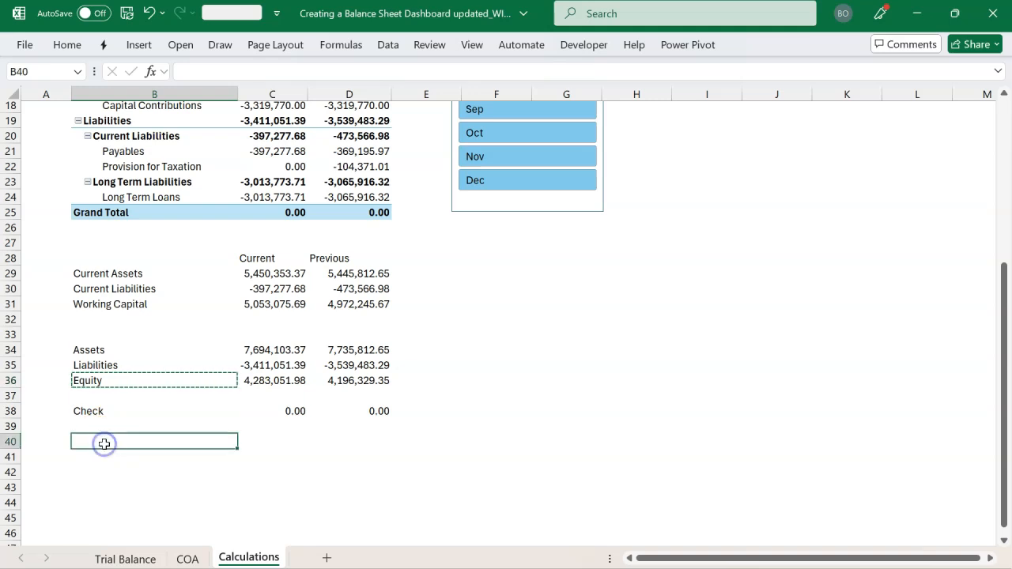
key("ctrl+v")
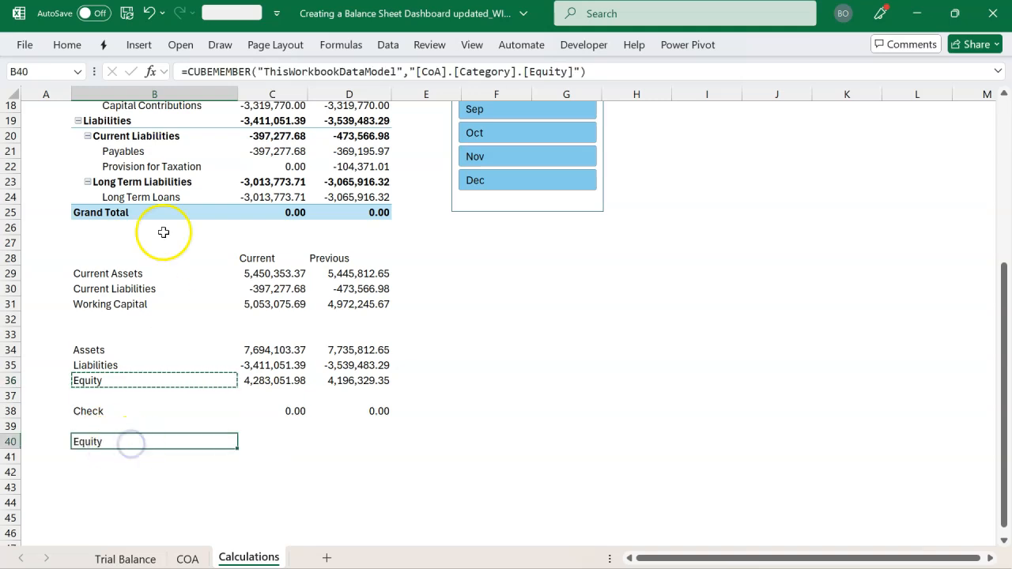
double_click(138, 445)
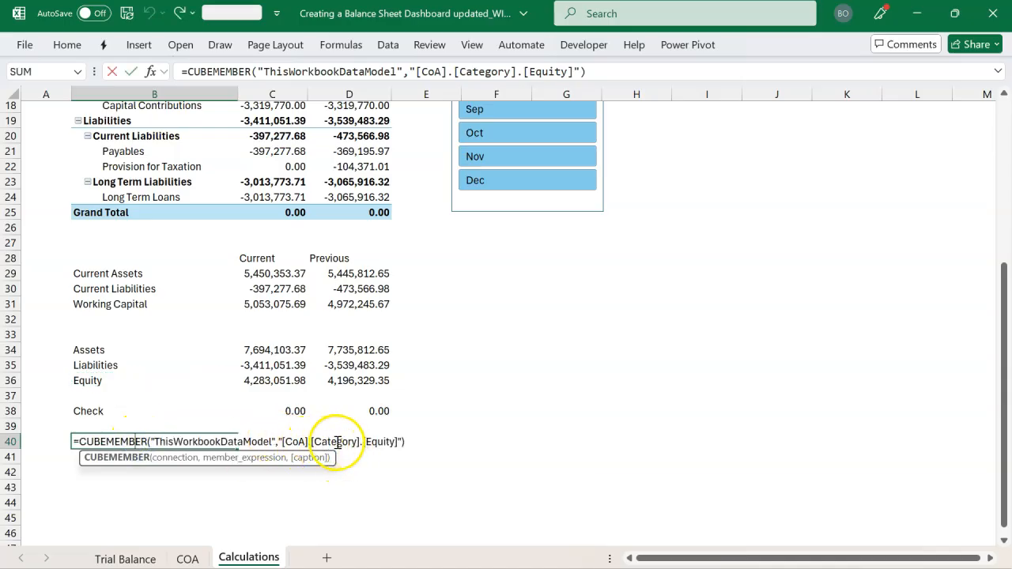
left_click(358, 443)
key("BackSpace")
key("BackSpace")
key("BackSpace")
key("BackSpace")
key("BackSpace")
key("BackSpace")
key("BackSpace")
key("BackSpace")
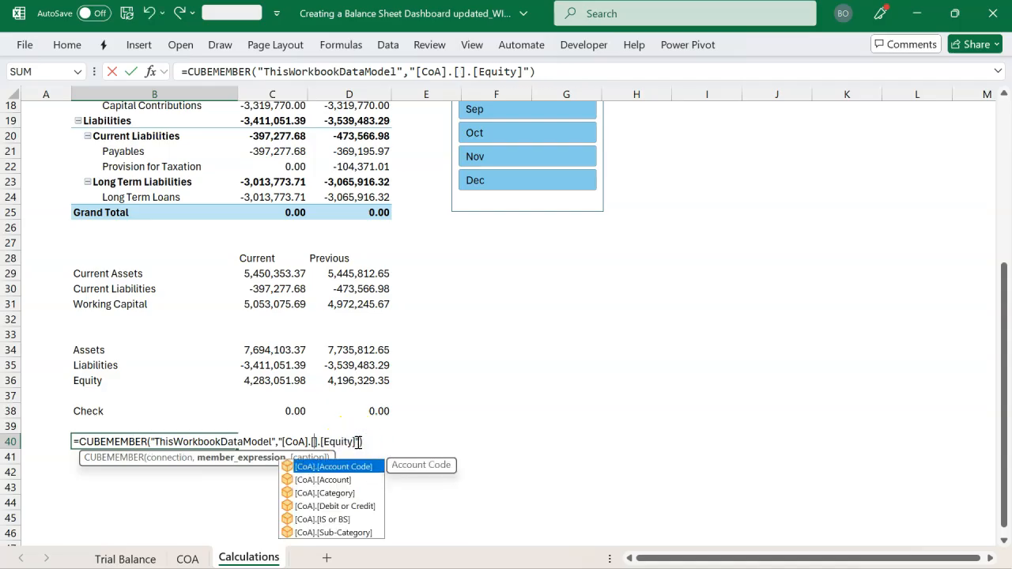
double_click(342, 481)
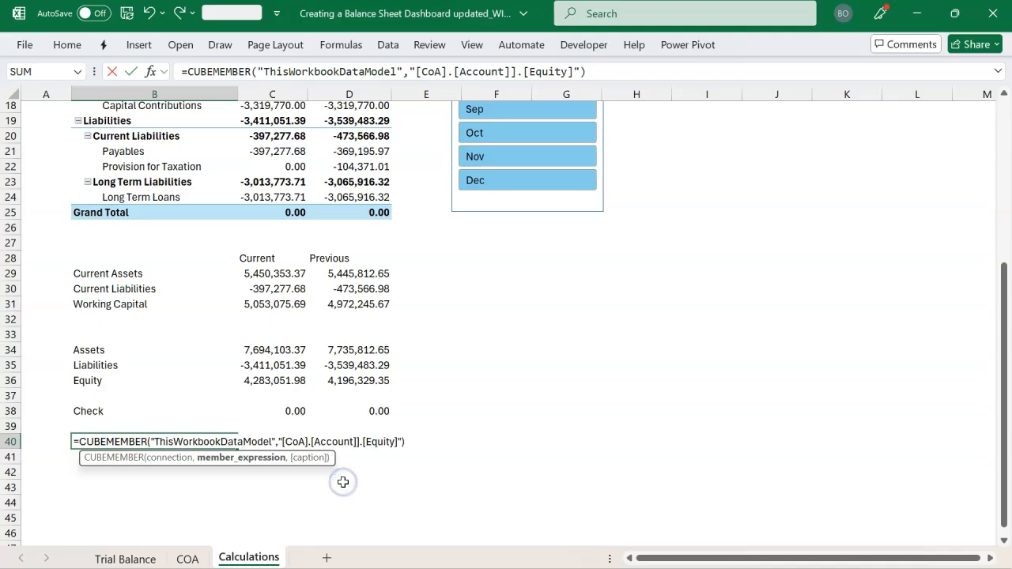
key("BackSpace")
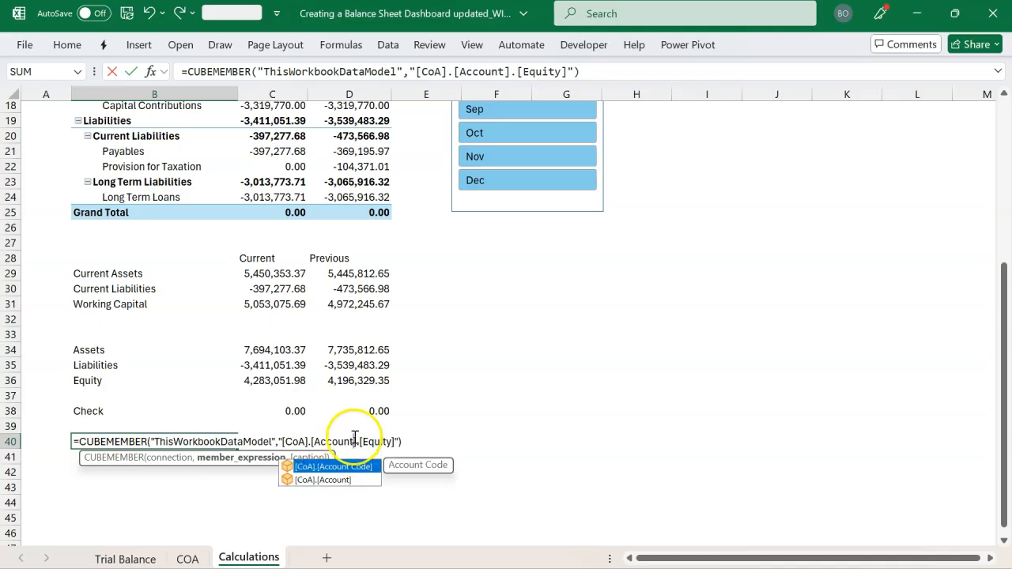
Change the member in the B40 CUBEMEMBER formula to Long Term Loans
left_click(394, 443)
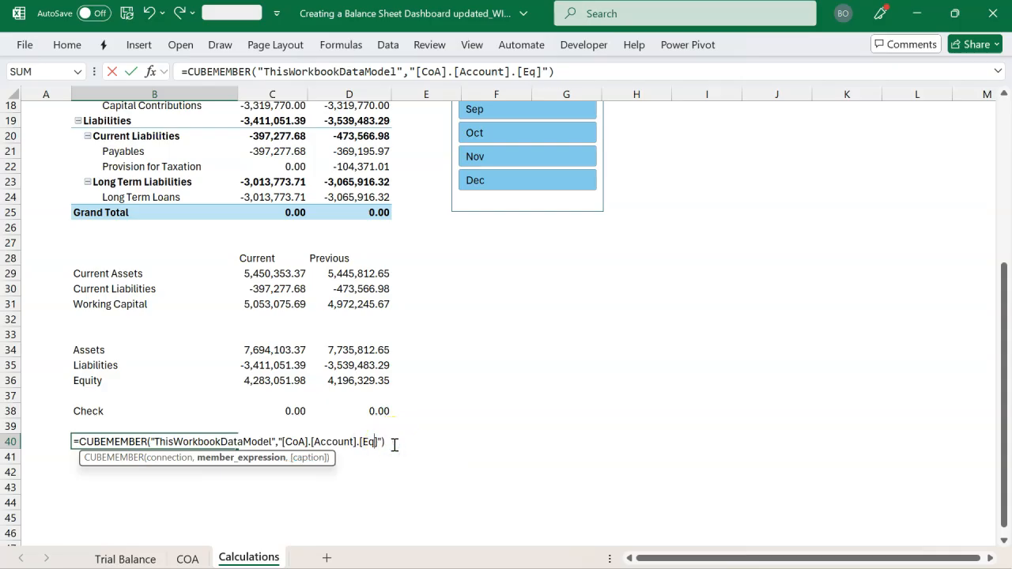
key("BackSpace")
key("BackSpace")
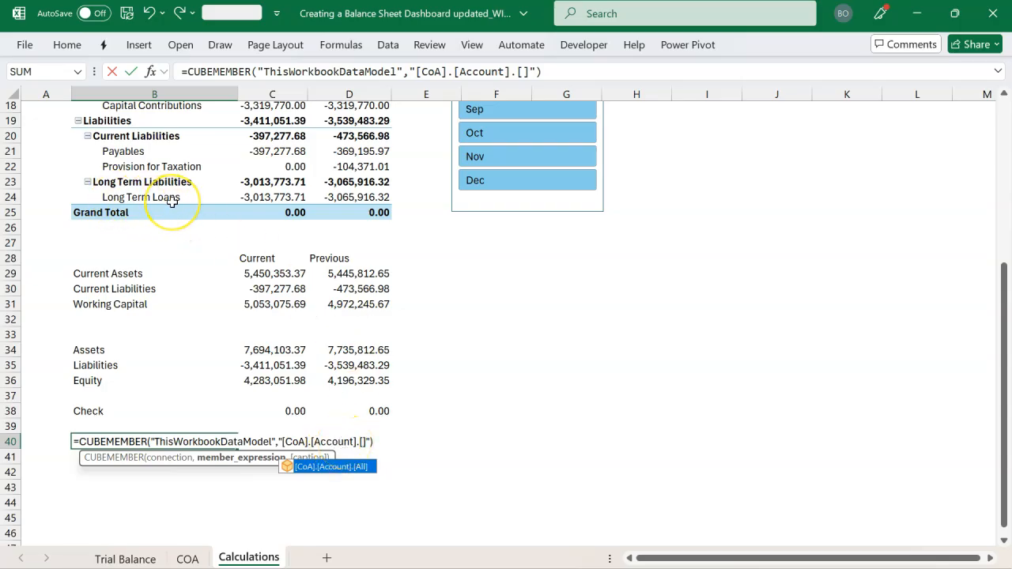
type("Long Term Loans")
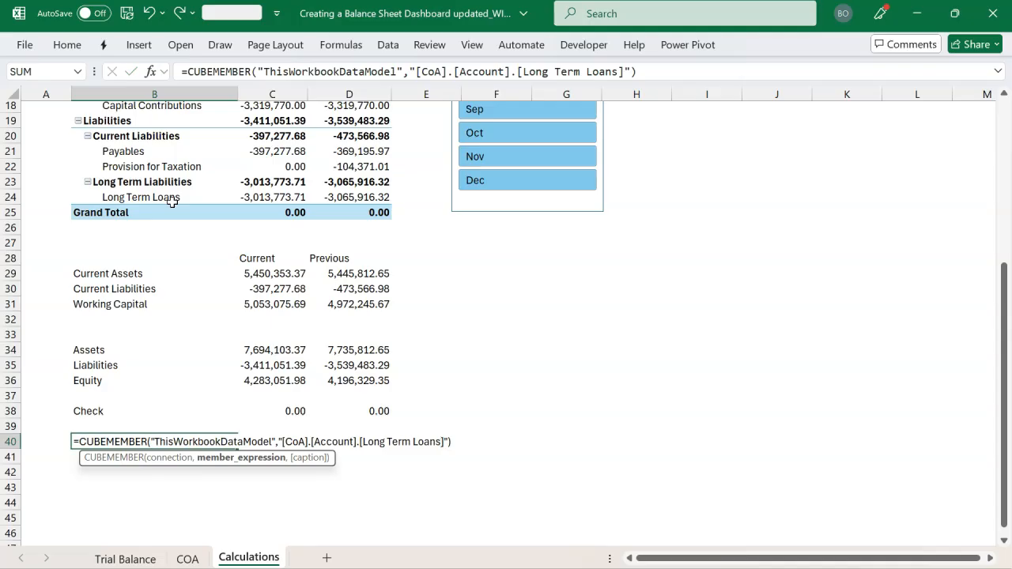
key("Return")
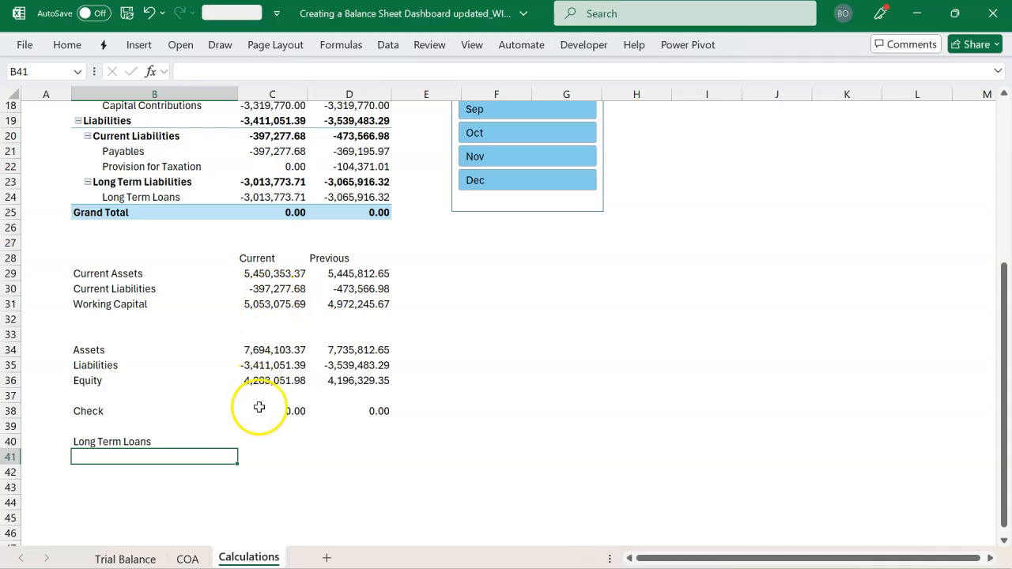
Copy the Assets CUBEVALUE formula from C34 into C40 for the Long Term Loans row
left_click(262, 442)
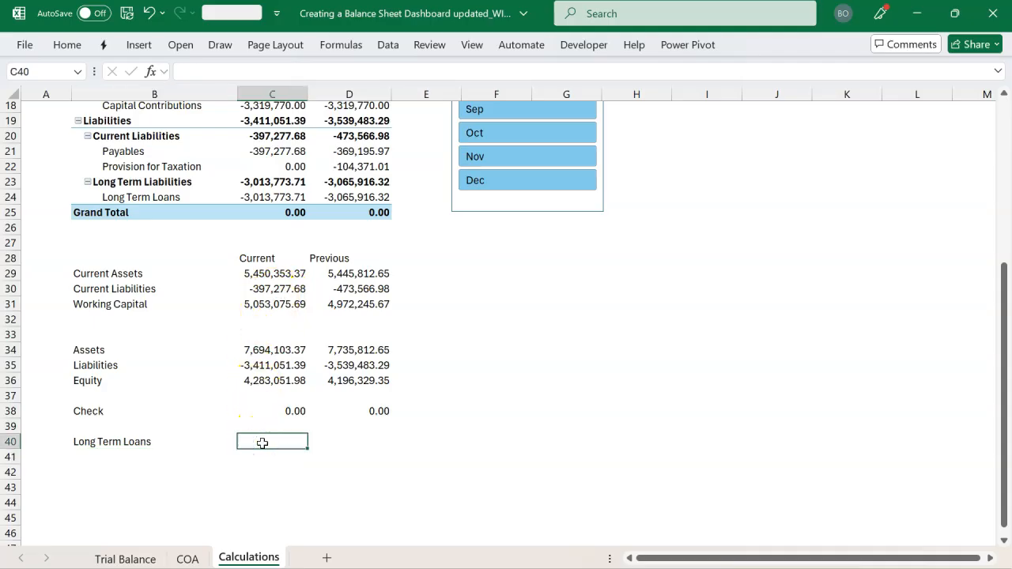
left_click(277, 351)
key("ctrl+c")
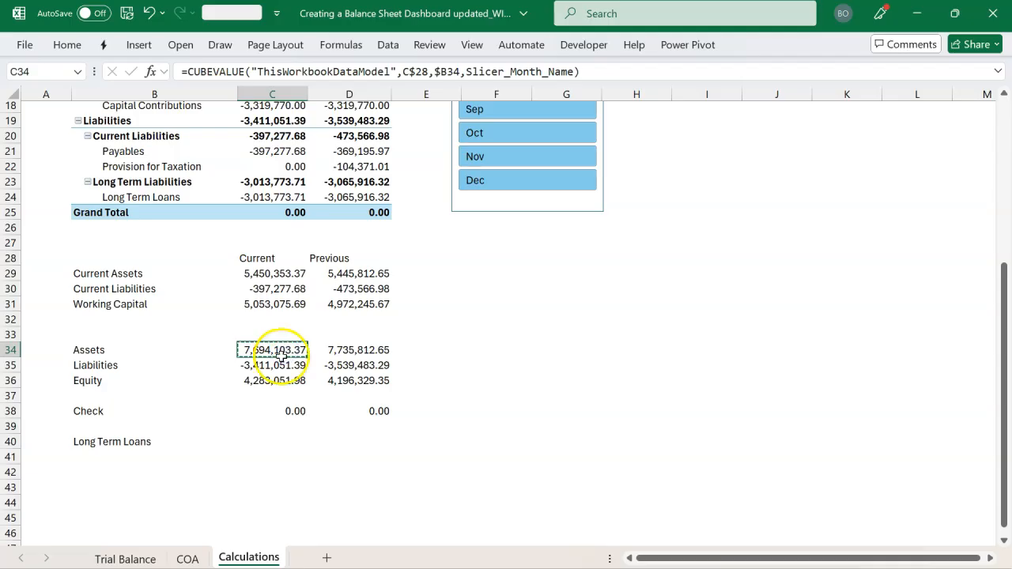
left_click(260, 439)
key("ctrl+v")
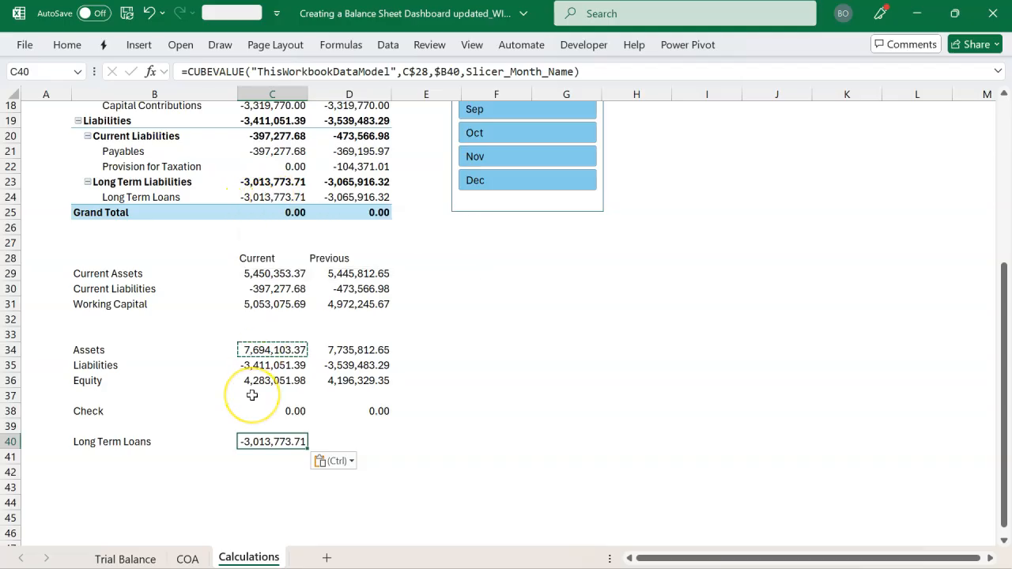
key("Escape")
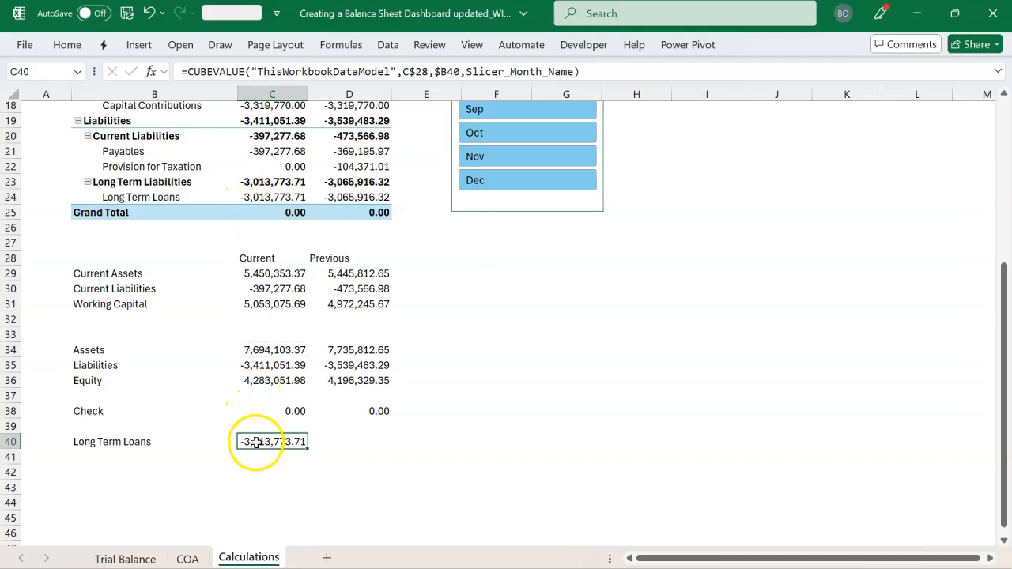
Label B42 Debt to Equity, calculate the ratio in C42 with =-C40/C36, and format it as a whole percentage
left_click(130, 472)
type("Debt to Eq")
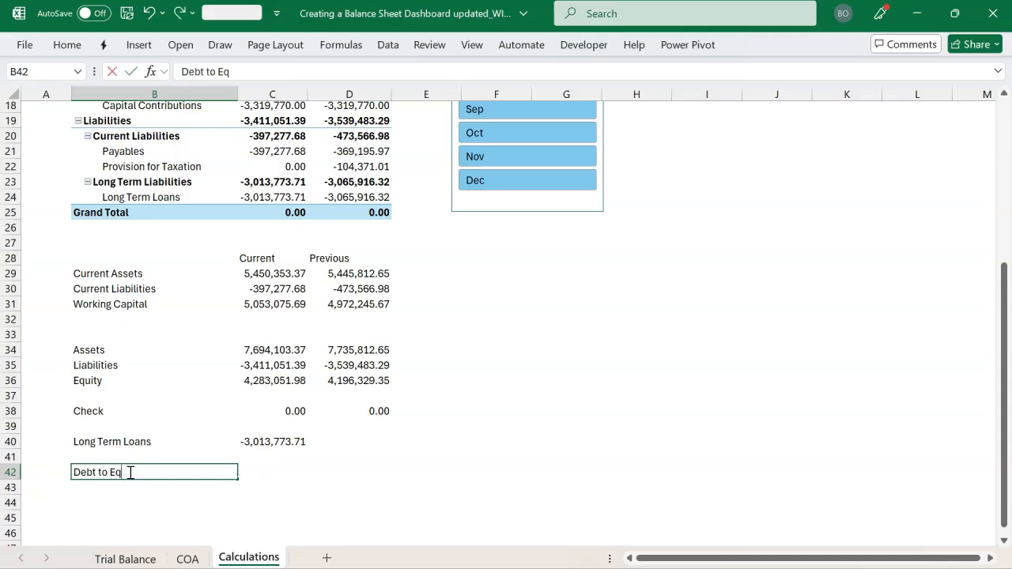
type("uity")
key("Tab")
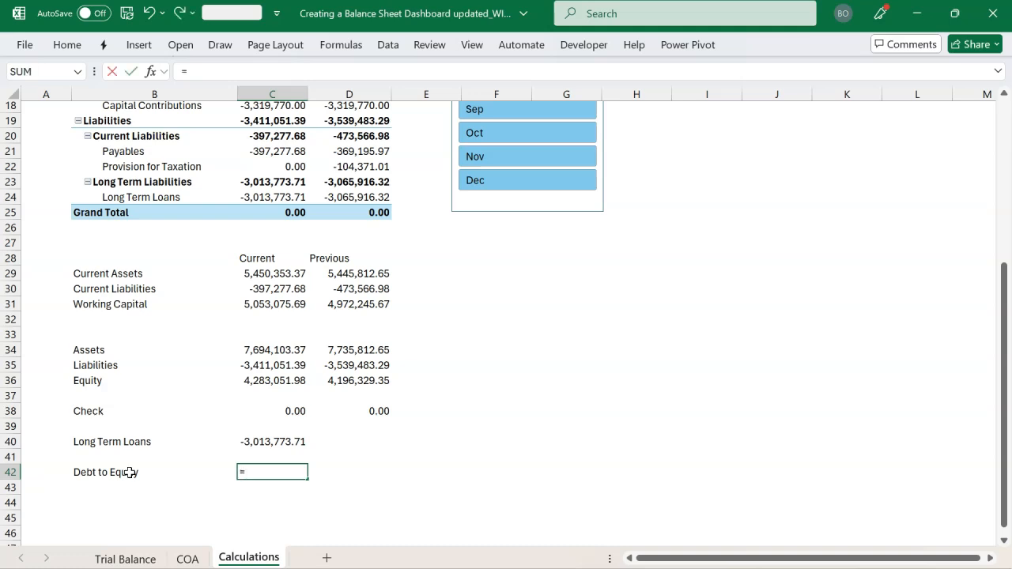
left_click(246, 445)
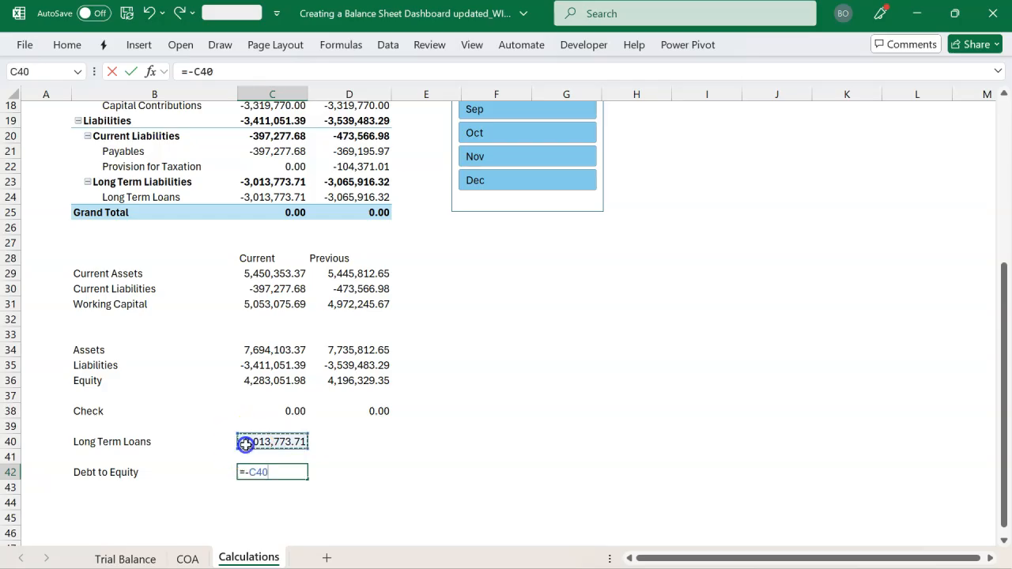
type("/")
left_click(253, 380)
key("Return")
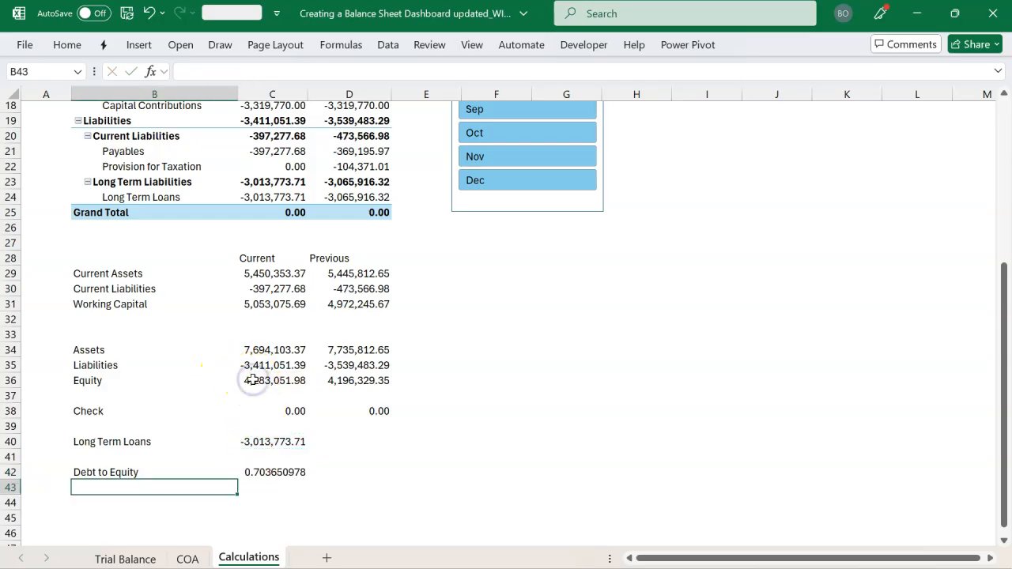
left_click(274, 472)
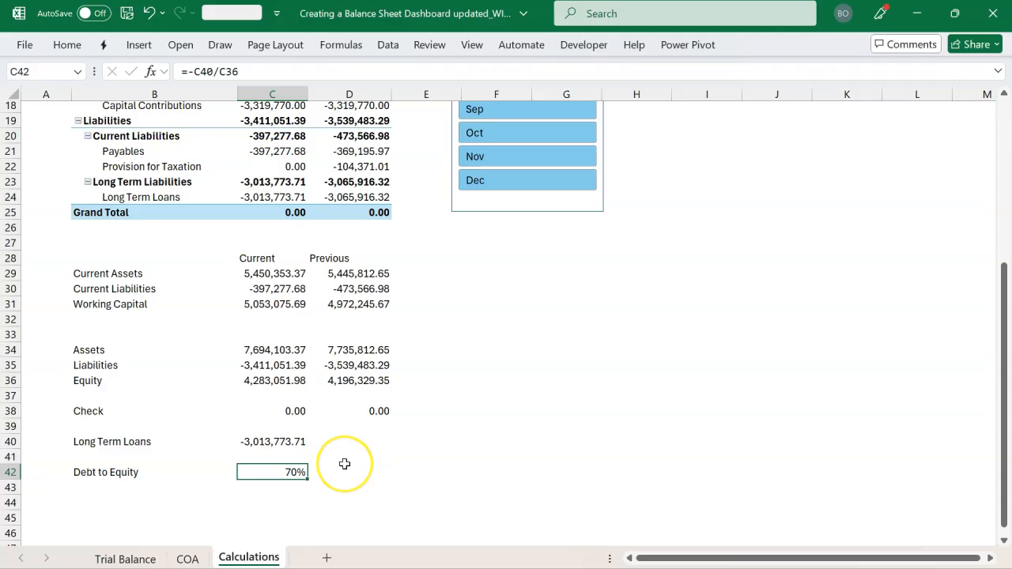
Switch to the finished dashboard workbook and examine its Debt to Equity Ratio and Changes in Working Capital charts
scroll(340, 464, "down", 2)
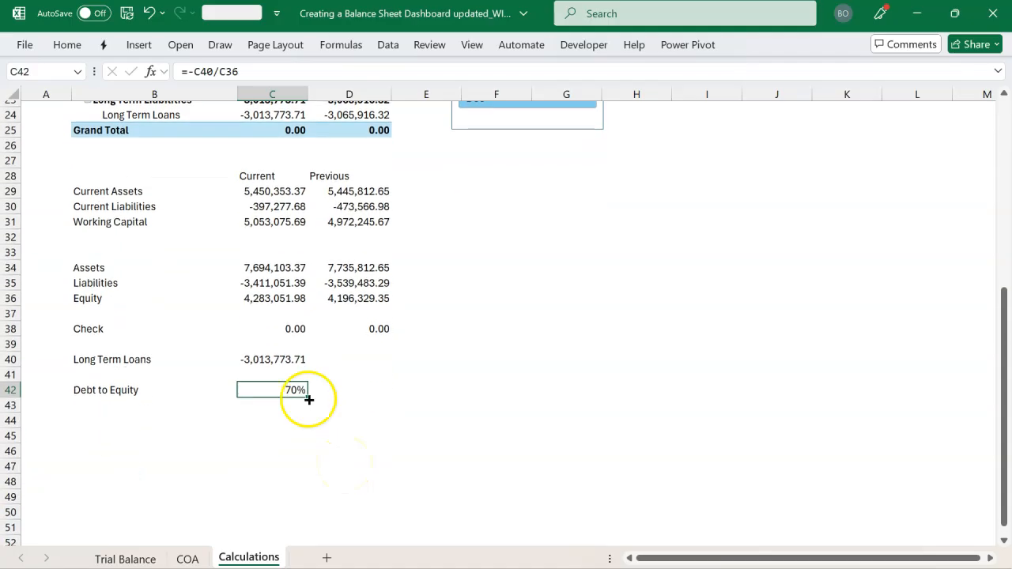
key("alt+Tab")
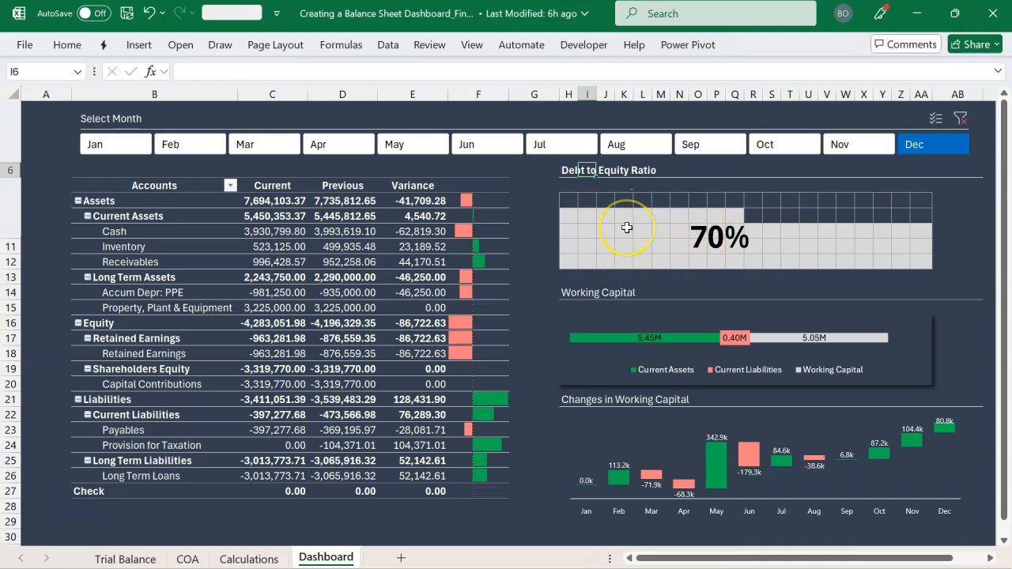
key("alt+Tab")
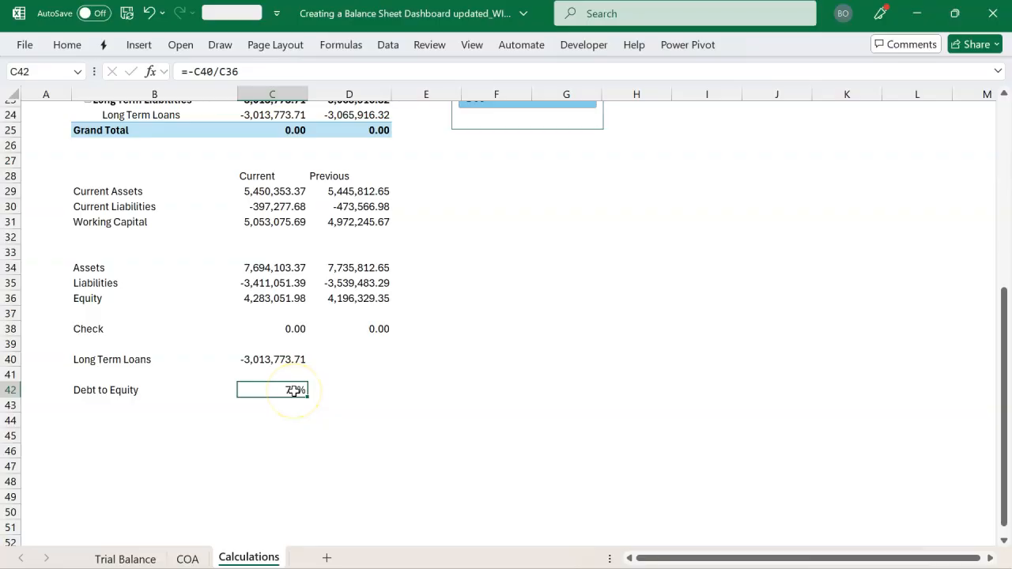
key("alt+Tab")
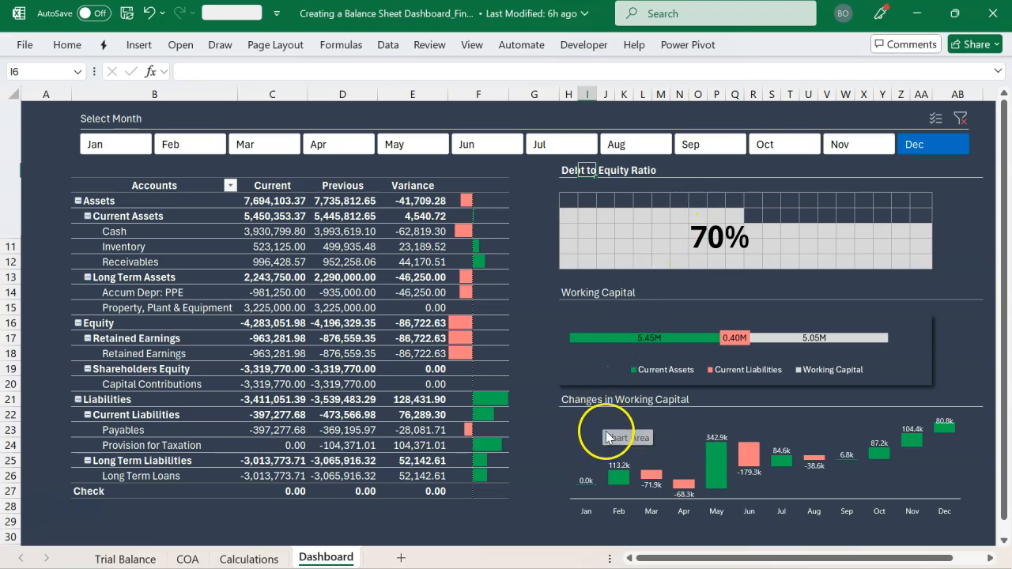
mouse_move(715, 454)
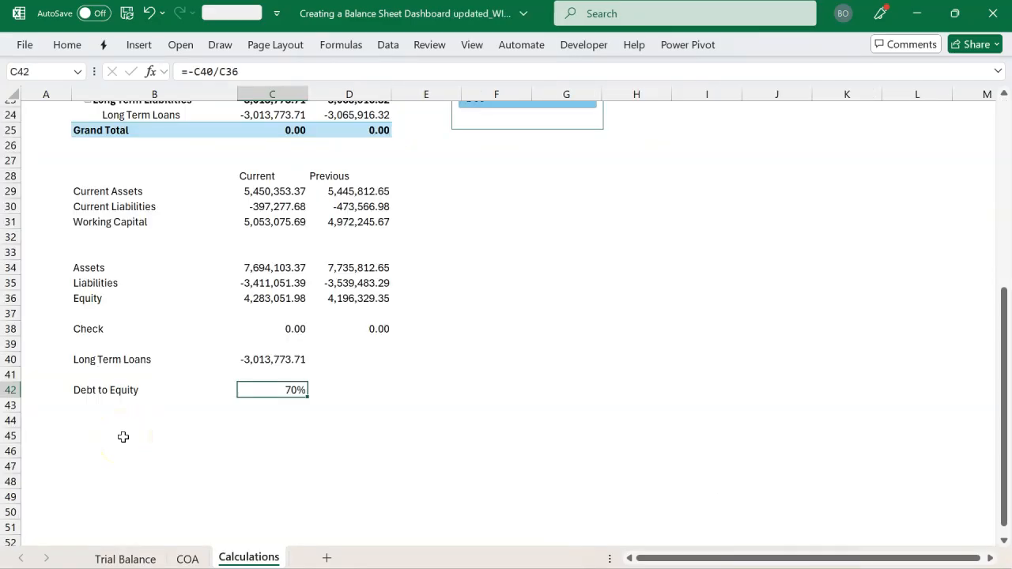
Label cell A46 Months, below the Debt to Equity calculation
left_click(142, 209)
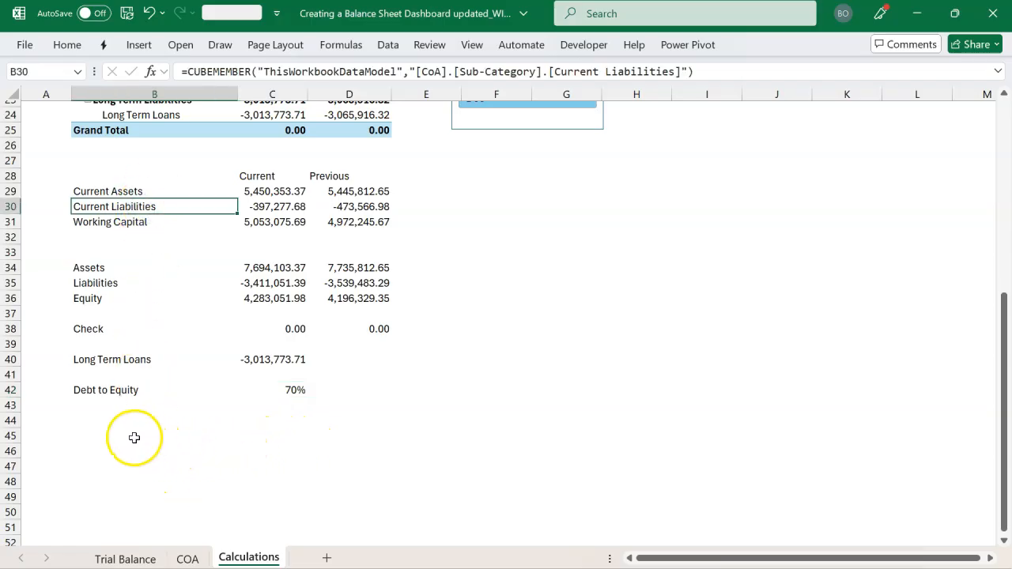
left_click(85, 448)
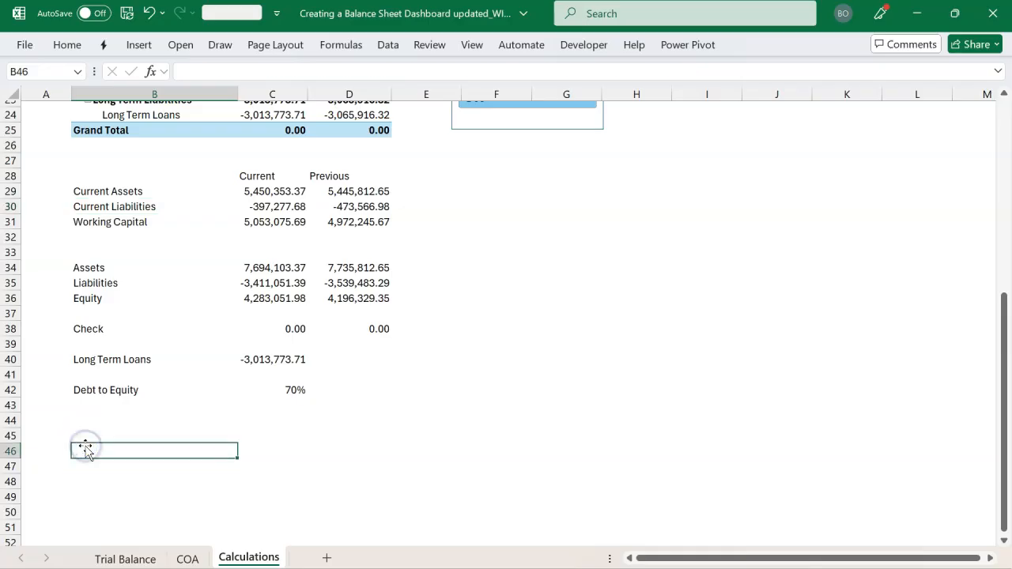
key("Left")
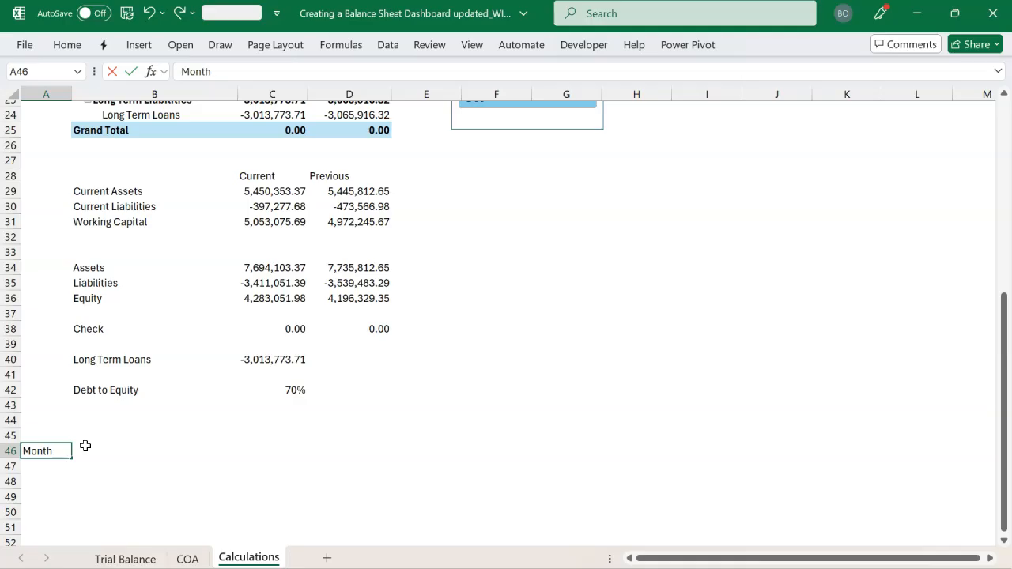
key("Tab")
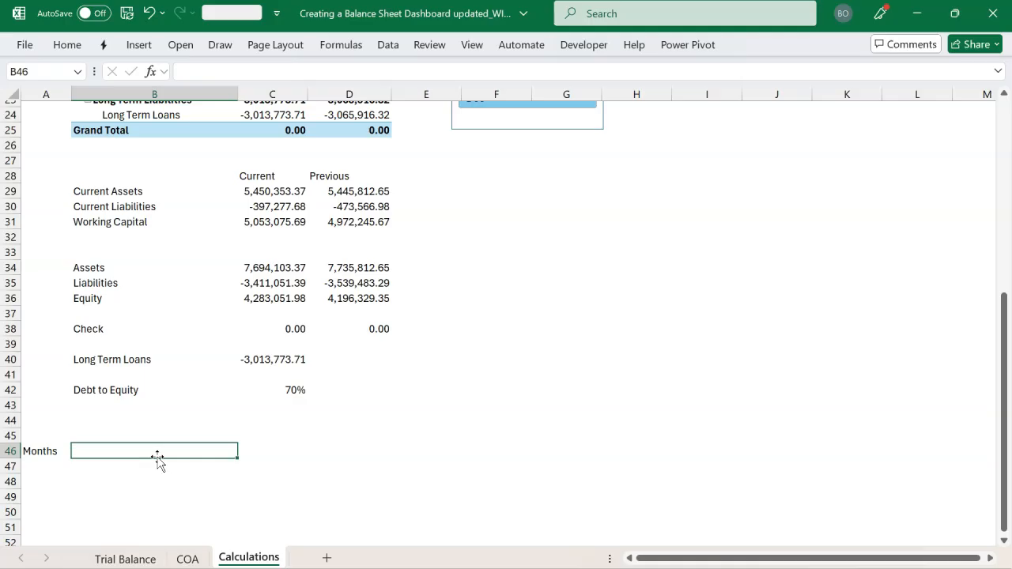
Start a CUBESET formula in B46 that connects to ThisWorkbookDataModel
type("=cub")
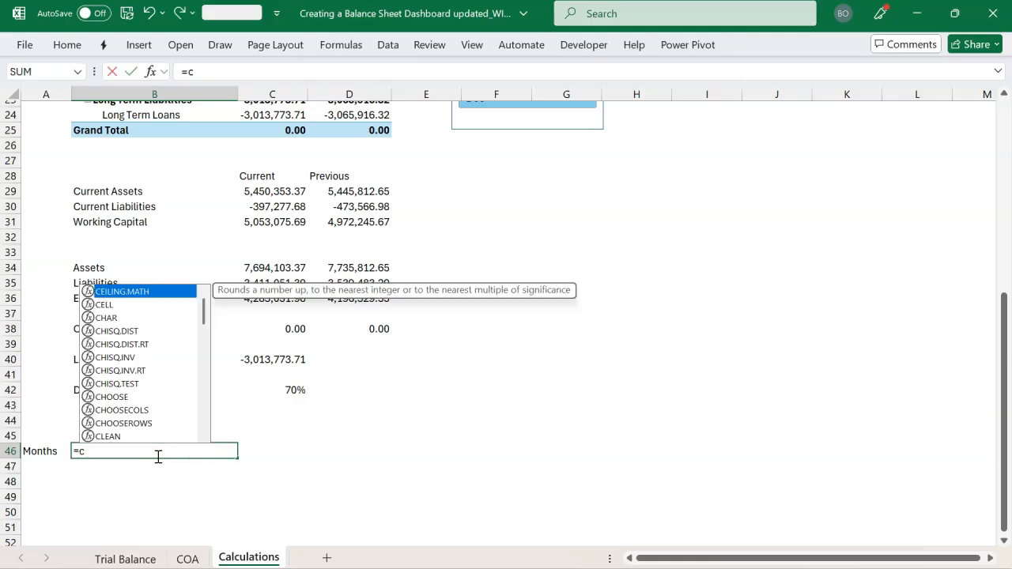
key("Down")
key("Down")
key("Down")
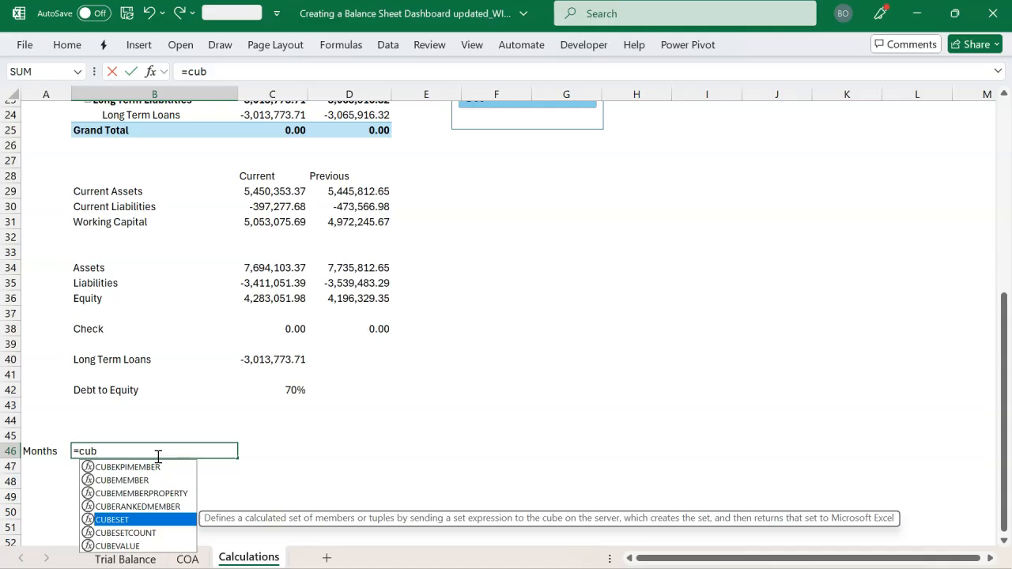
key("Tab")
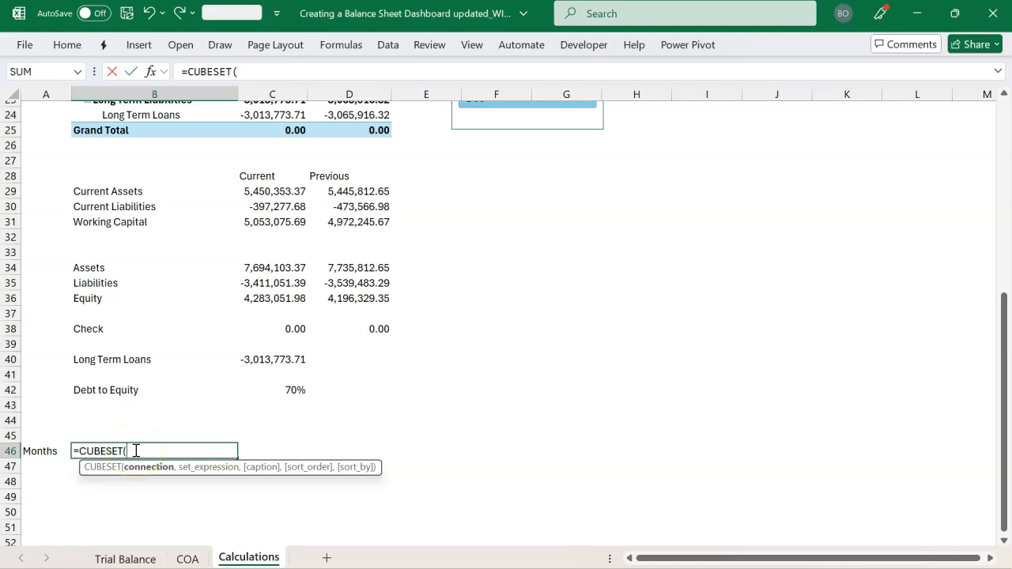
type("\"")
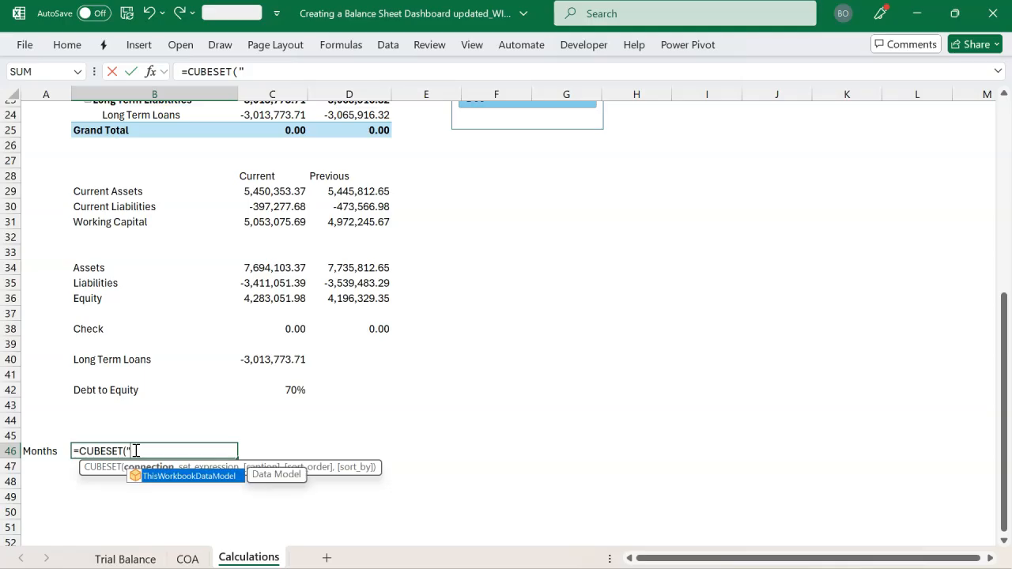
key("Tab")
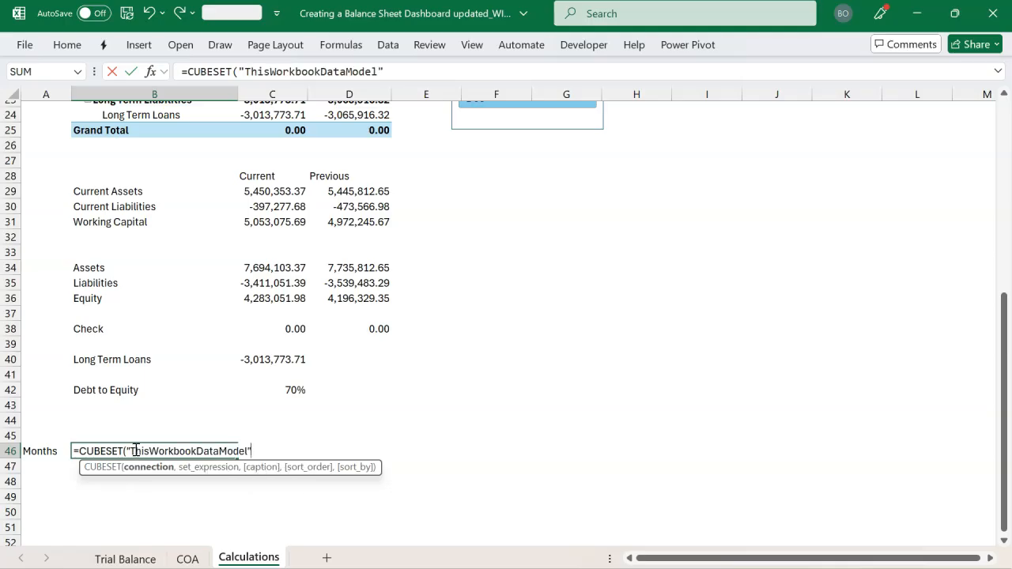
Give the B46 CUBESET formula the set expression "[Calendar].[Month Name].children"
type(",\"")
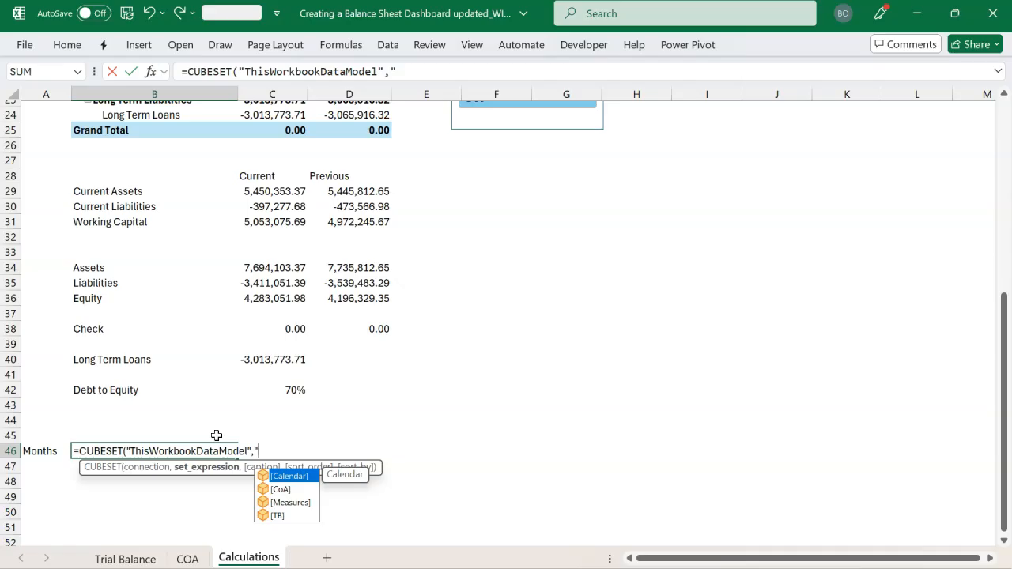
key("Tab")
type(".")
key("Down")
key("Tab")
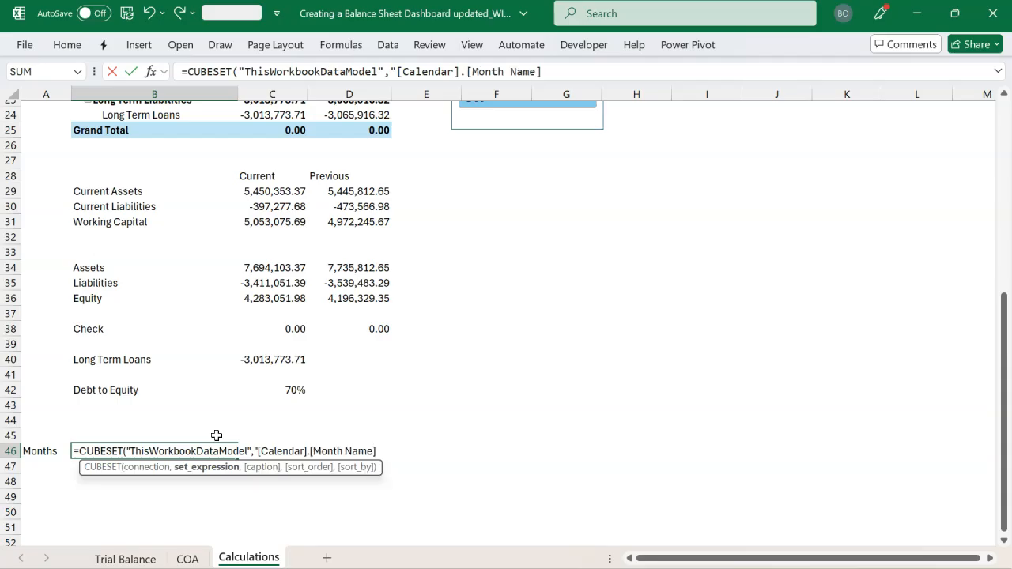
type(".children\"")
Add the caption "Months" to the B46 CUBESET formula and complete it
type(",")
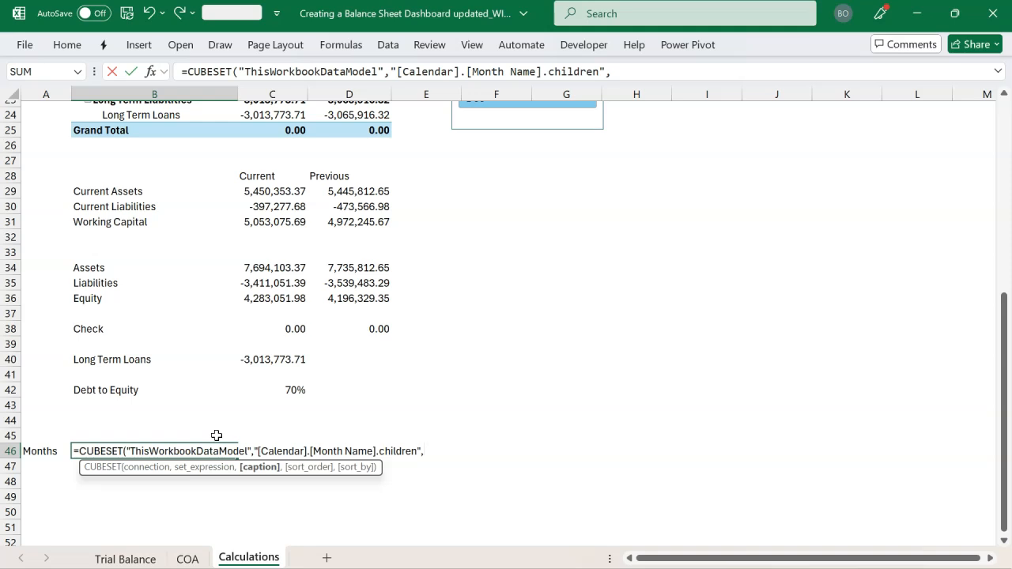
type("\"Months\")")
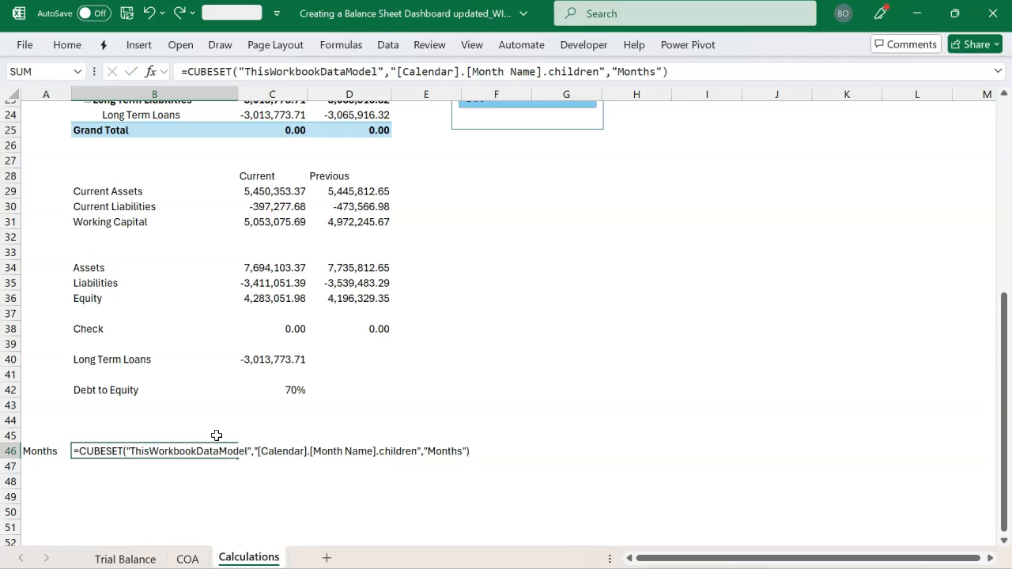
key("Return")
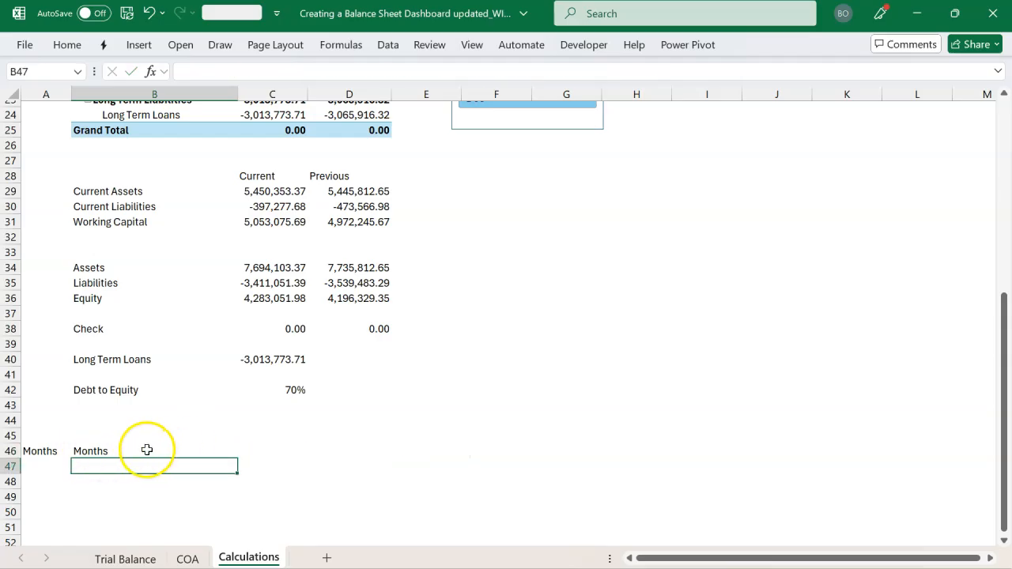
Label cell A47 Count, directly under the Months label
left_click(49, 468)
type("Count")
key("Tab")
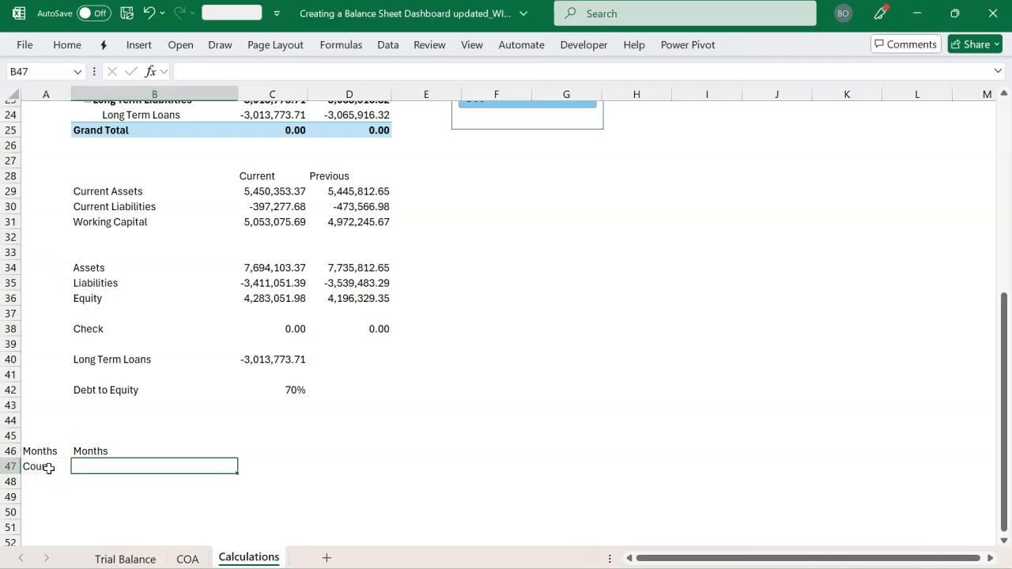
Count the members of the month set in B47 with =CUBESETCOUNT(B46)
type("=cub")
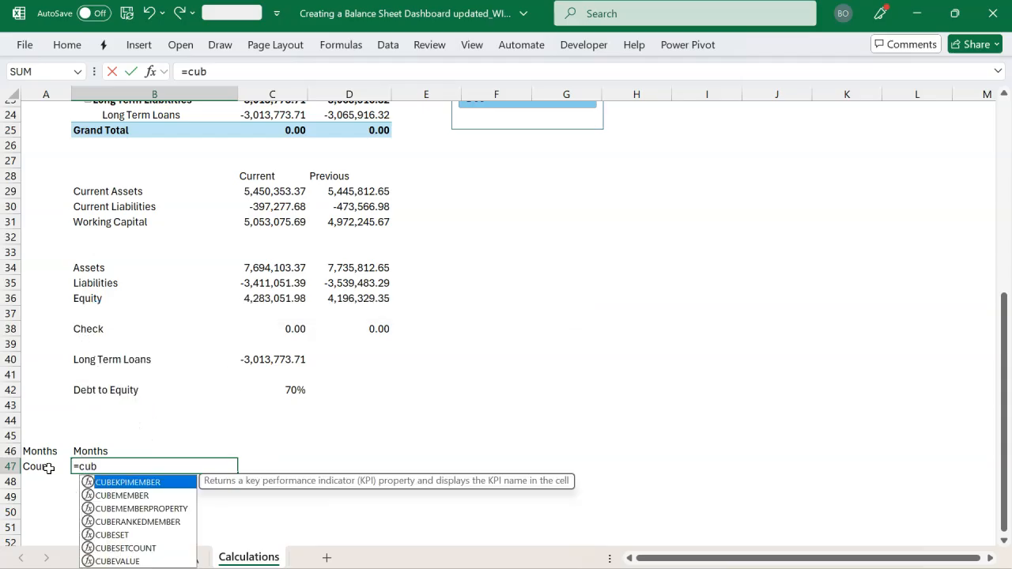
key("BackSpace")
key("BackSpace")
key("BackSpace")
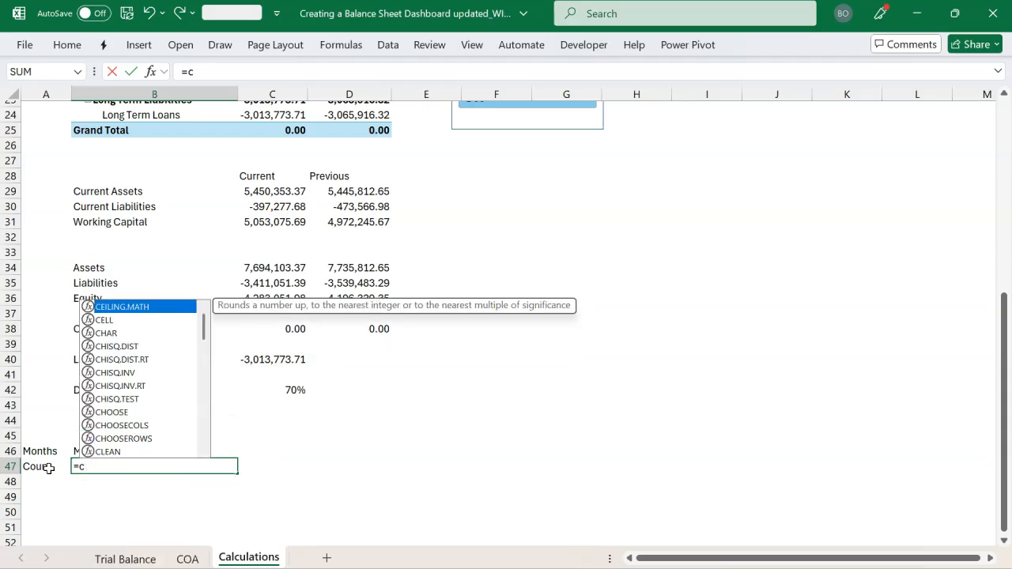
type("cub")
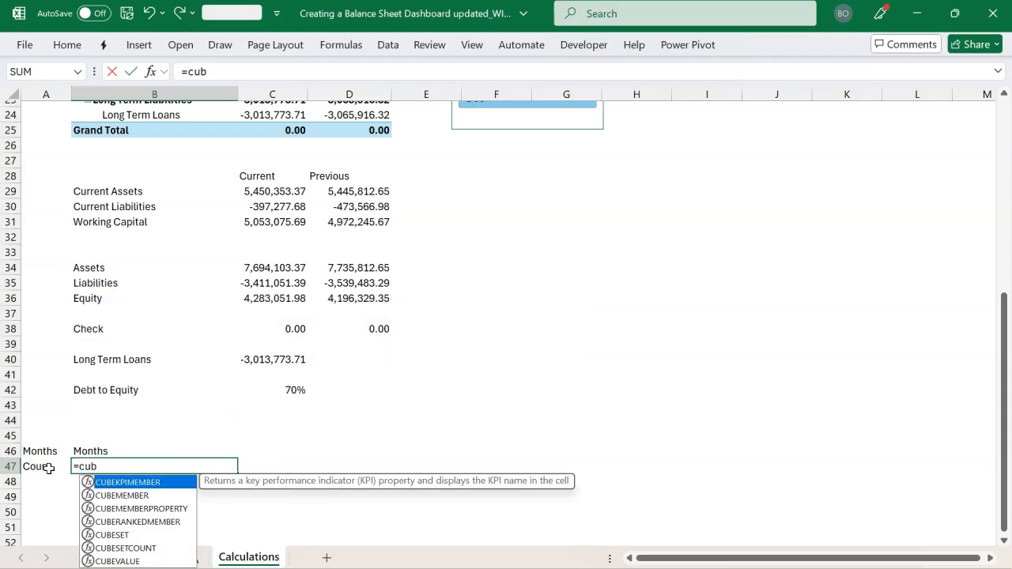
key("Down")
key("Down")
key("Down")
key("Down")
key("Down")
key("Tab")
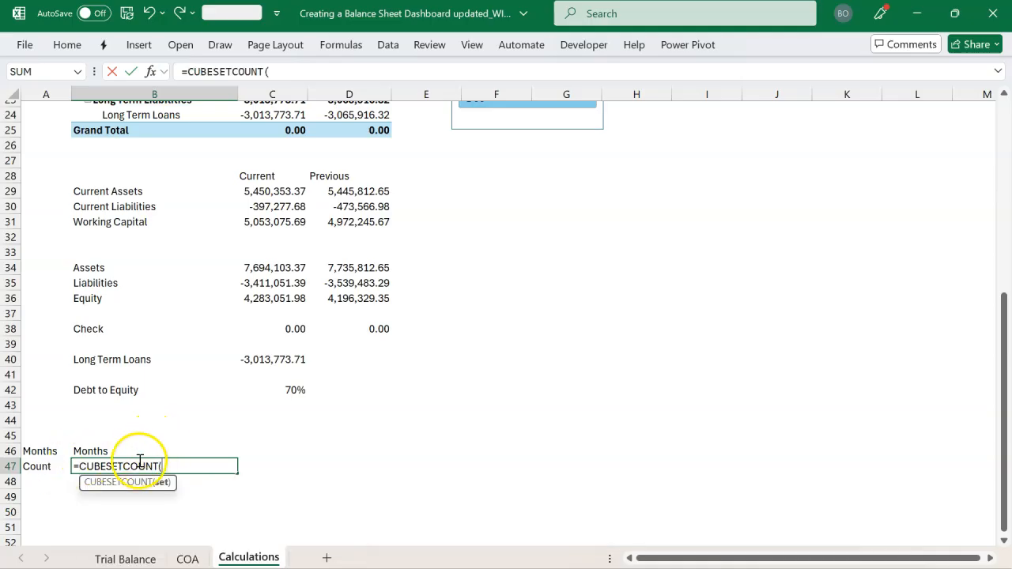
left_click(116, 451)
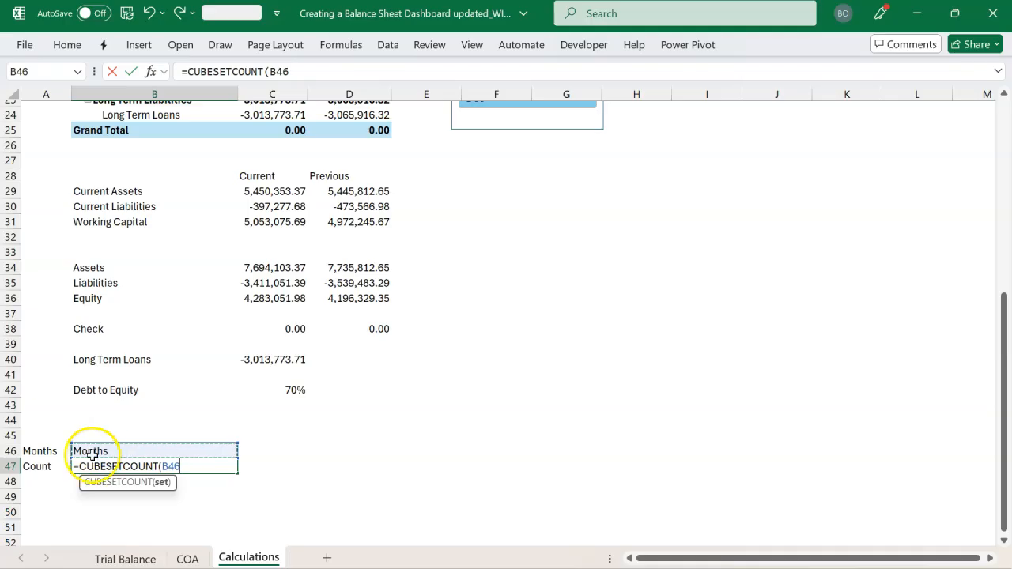
type(")")
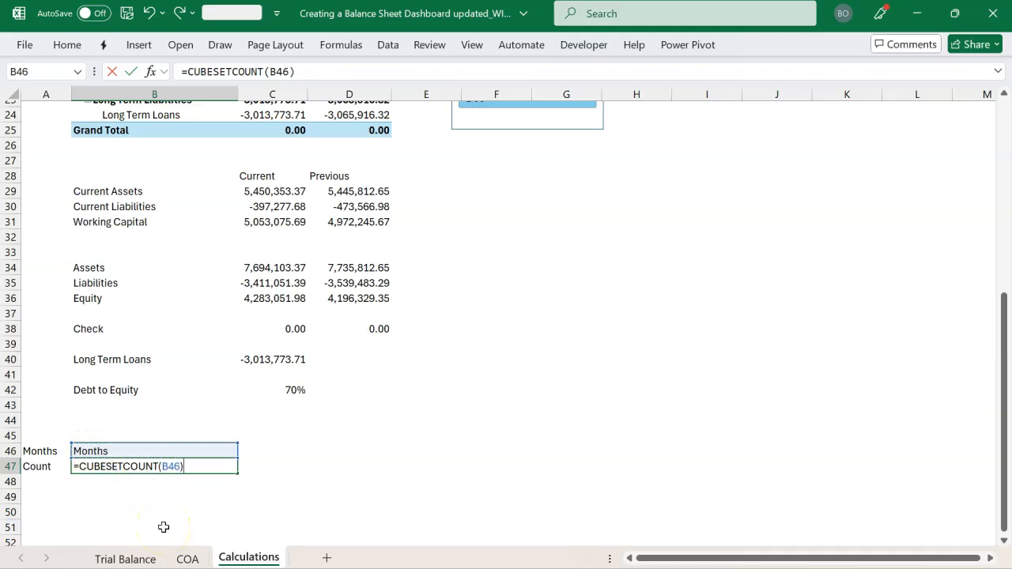
key("Return")
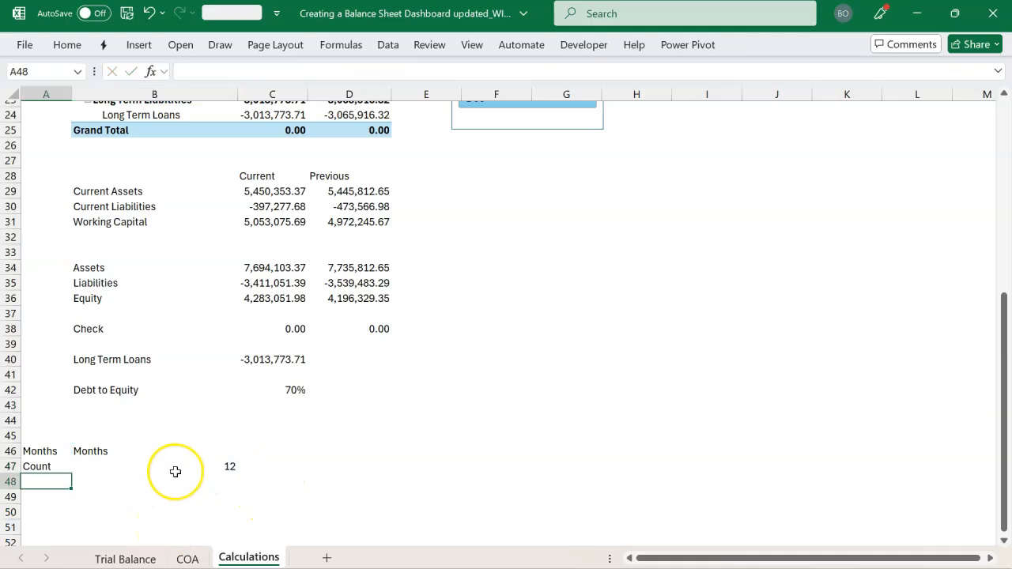
scroll(176, 471, "down", 3)
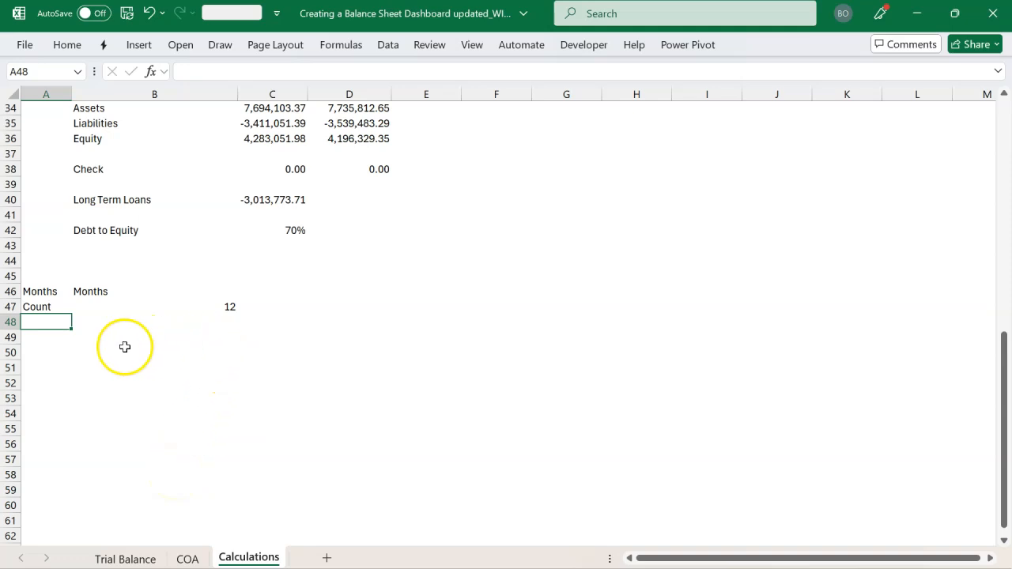
left_click(154, 308)
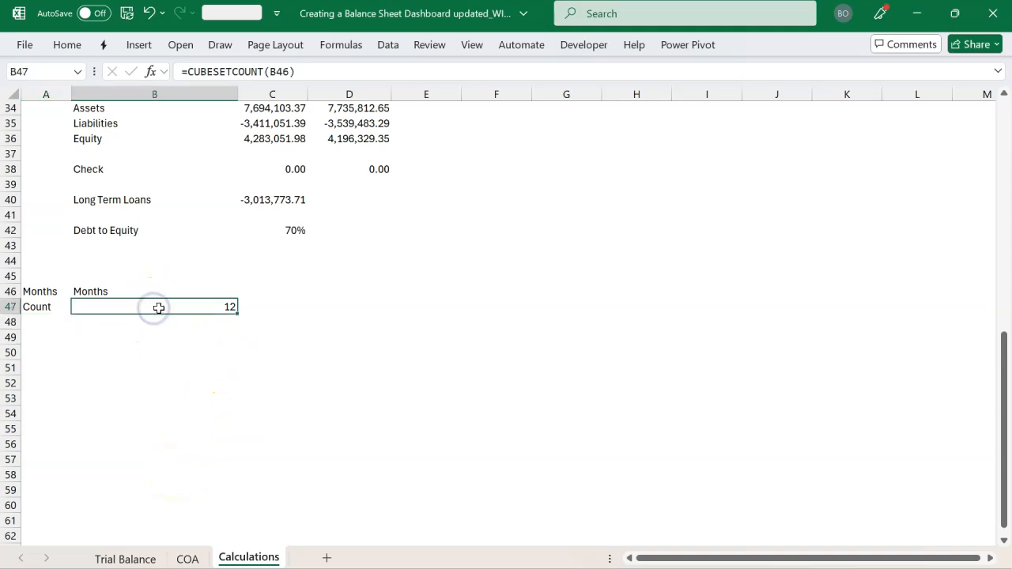
left_click(262, 318)
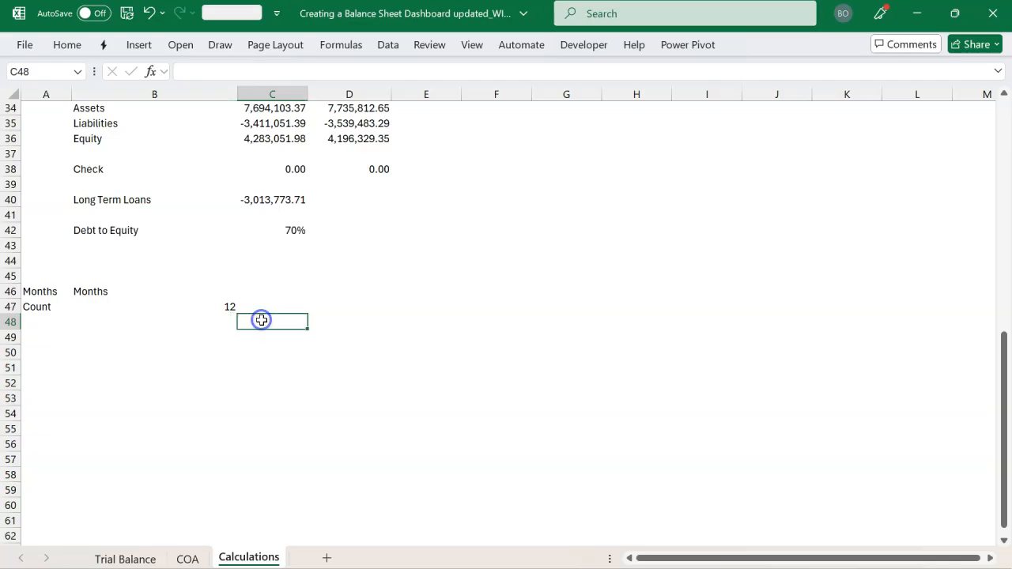
key("shift+Right")
key("shift+Right")
key("shift+Right")
key("shift+Right")
key("shift+Right")
key("shift+Right")
key("shift+Right")
key("shift+Right")
key("shift+Right")
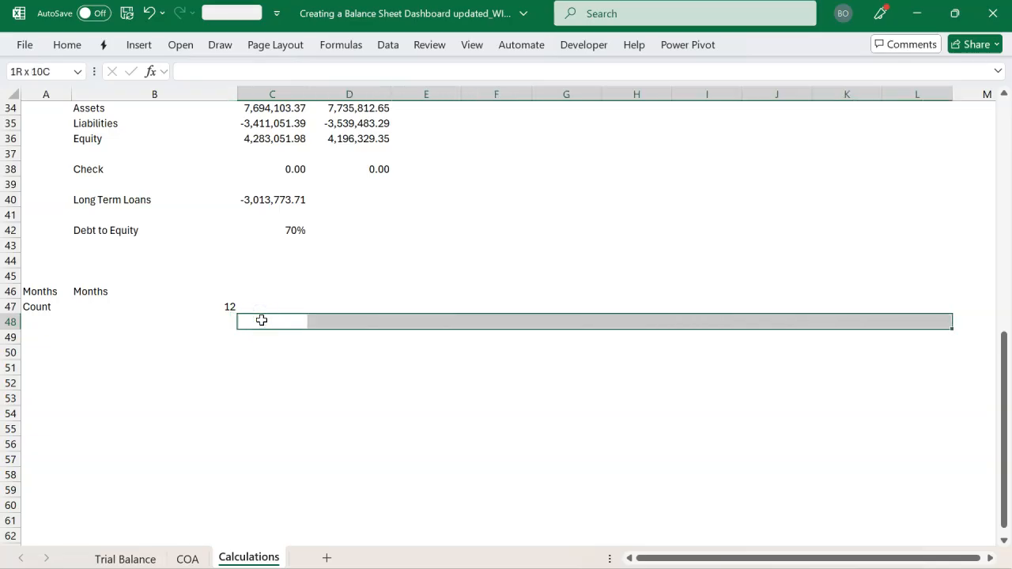
key("Down")
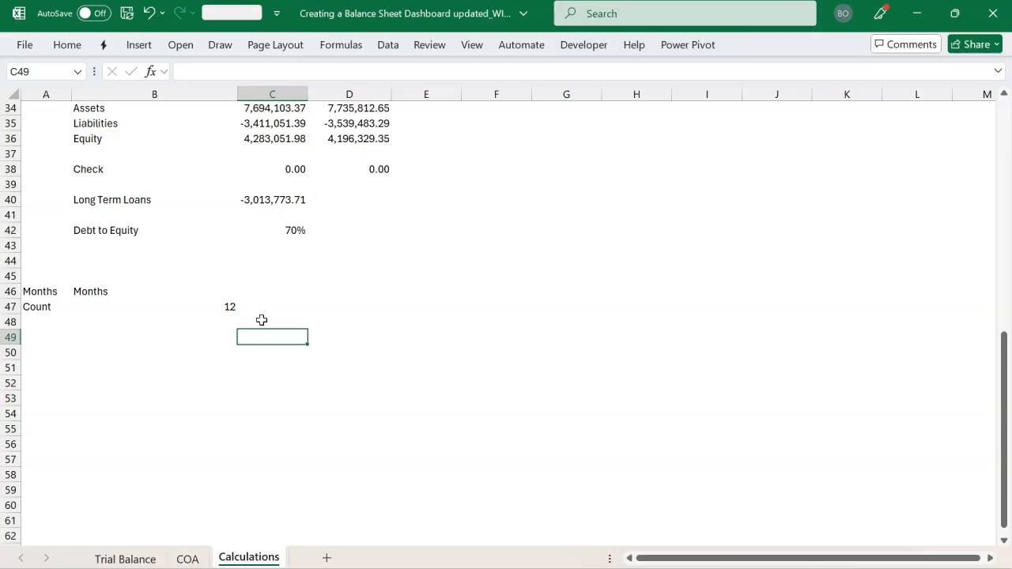
Start a CUBERANKEDMEMBER formula in C48 with "ThisWorkbookDataModel" as its connection
left_click(262, 320)
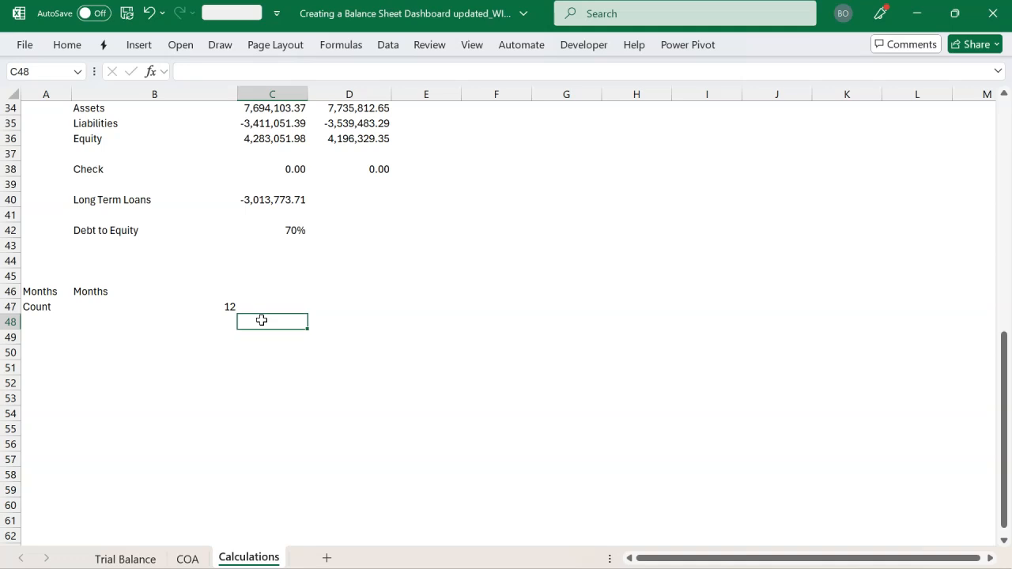
type("=cub")
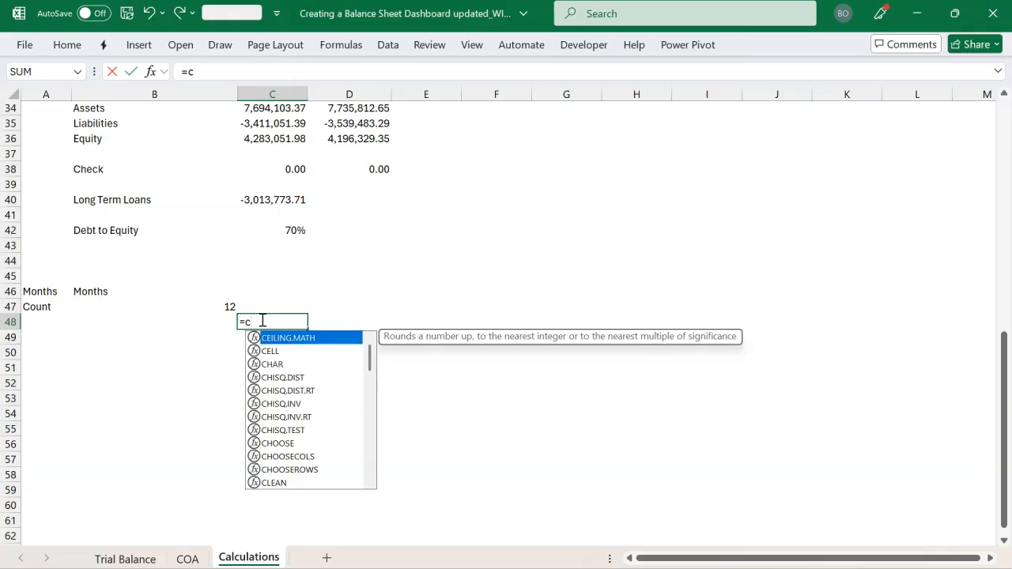
key("Down")
key("Down")
key("Down")
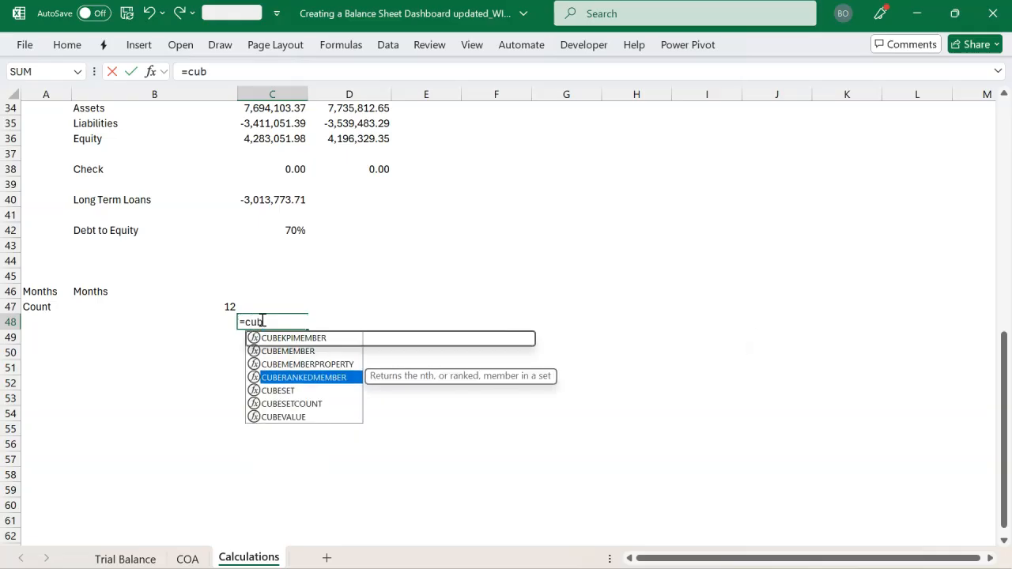
key("Tab")
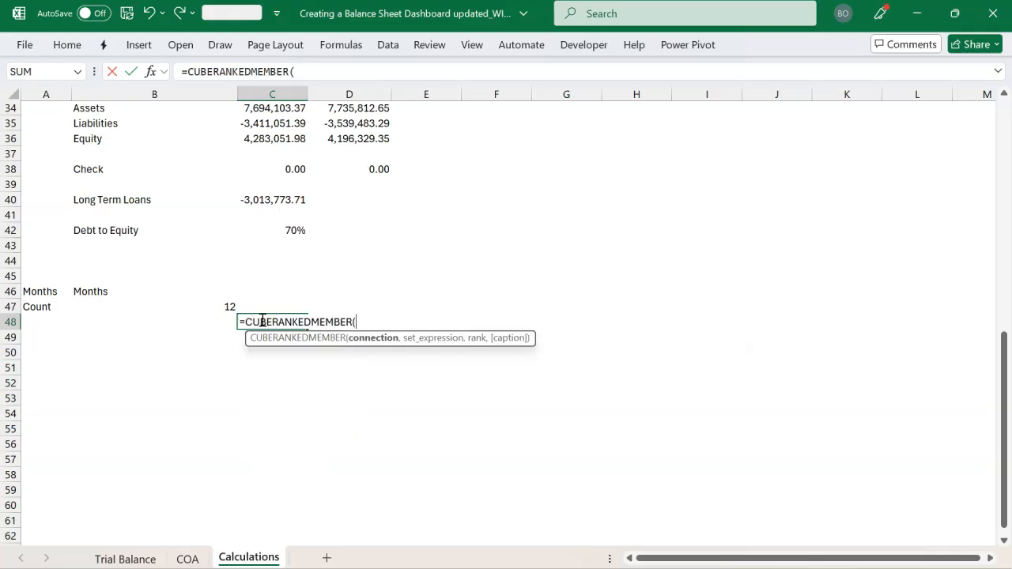
type("\"")
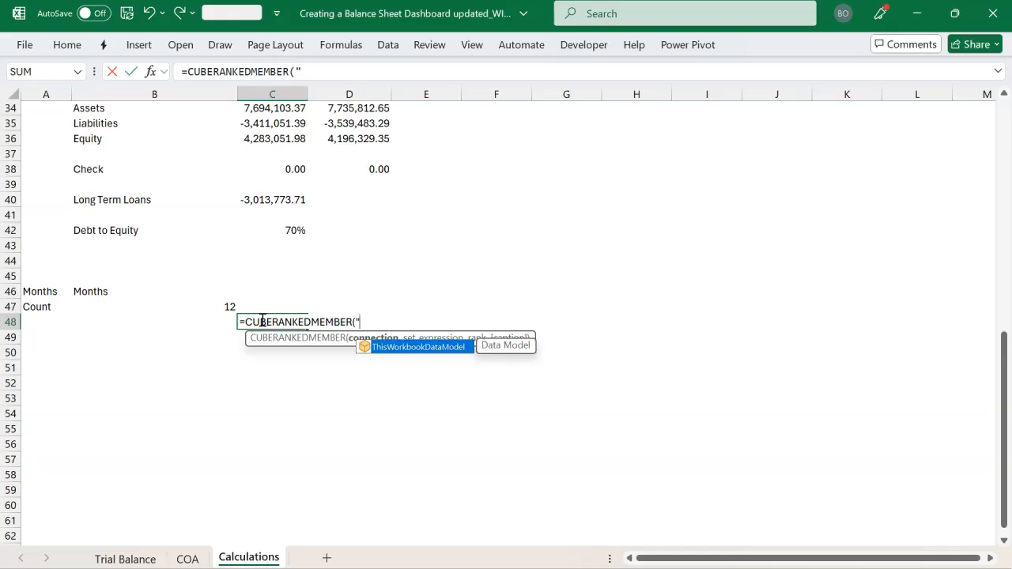
key("Tab")
type("\"")
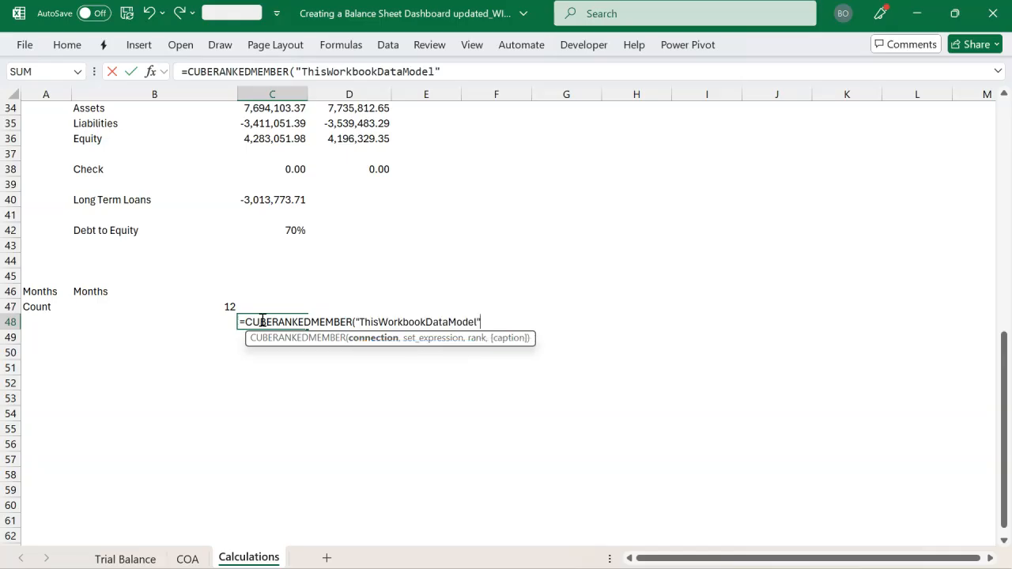
type(",")
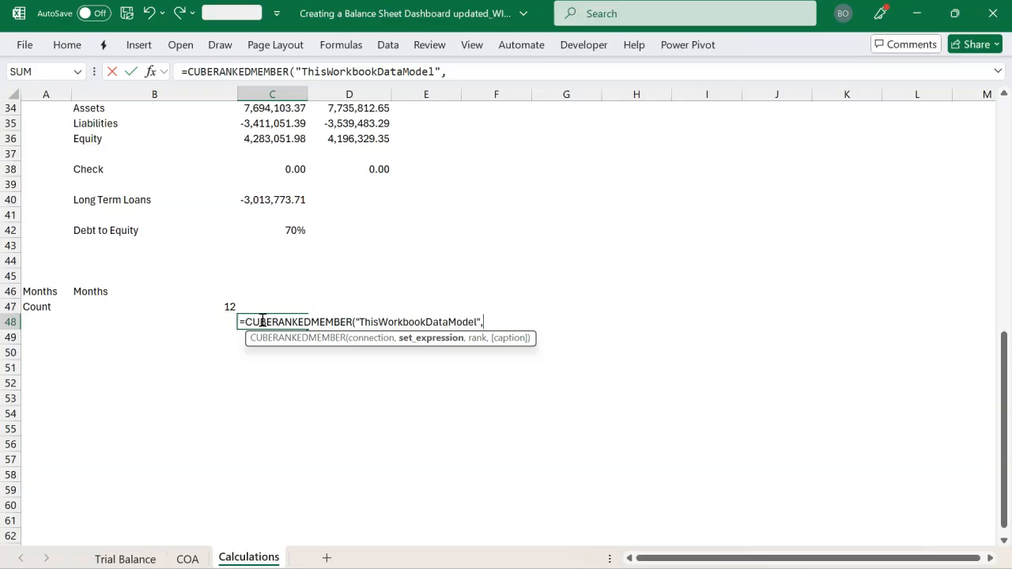
Complete the C48 formula with B46 as the set expression and SEQUENCE(,B47) as the rank
left_click(140, 292)
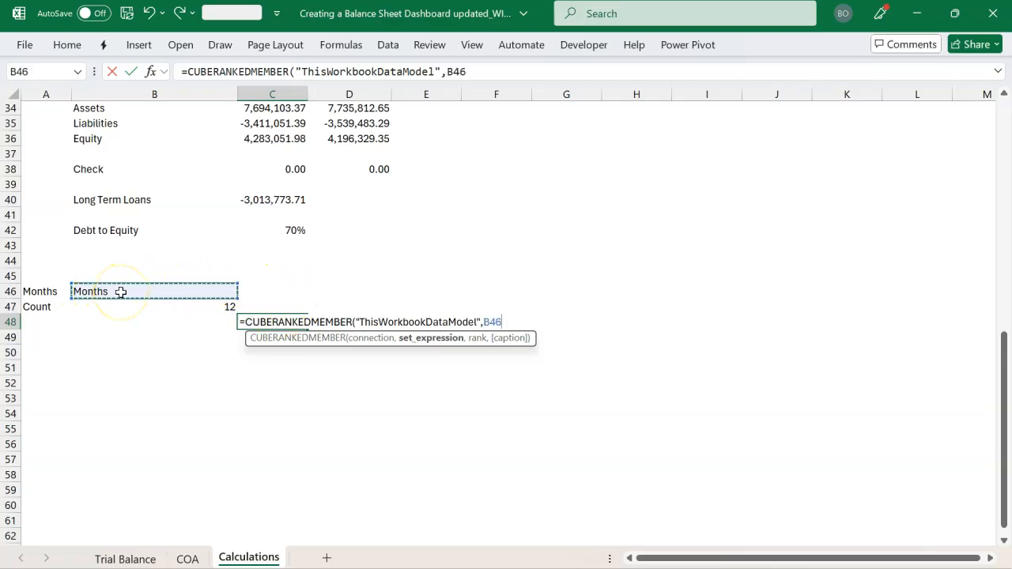
type(",")
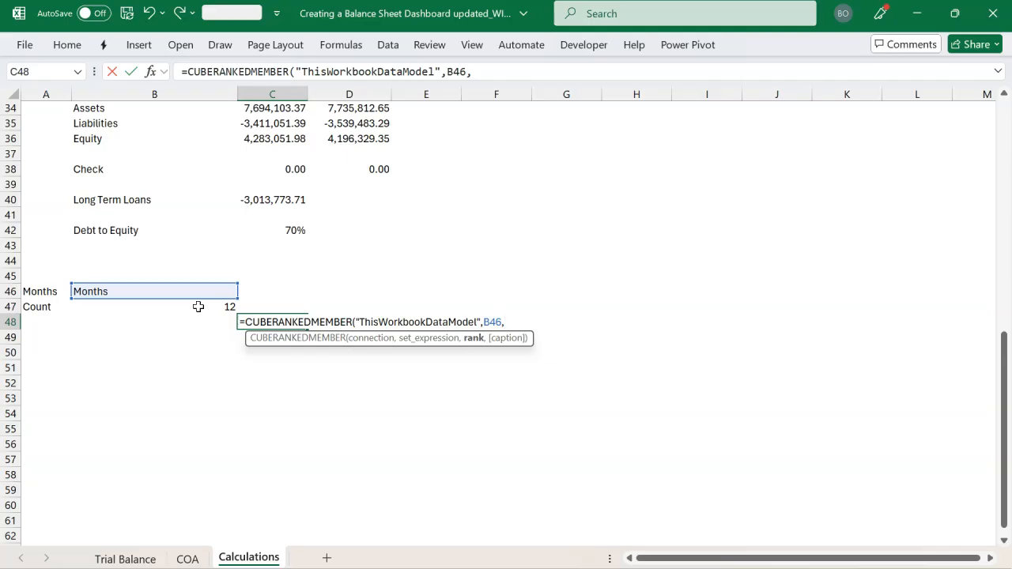
type("seq")
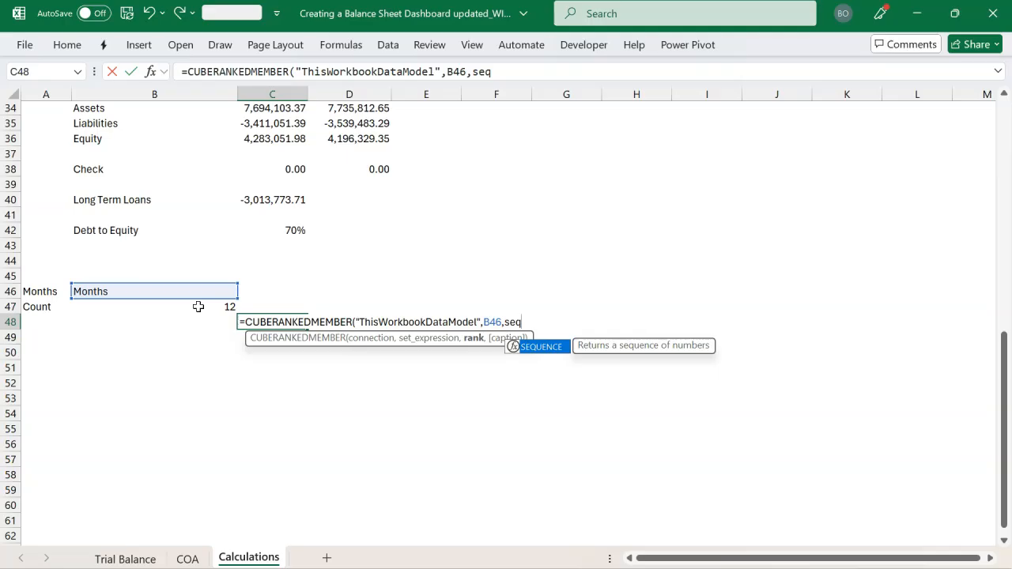
key("Tab")
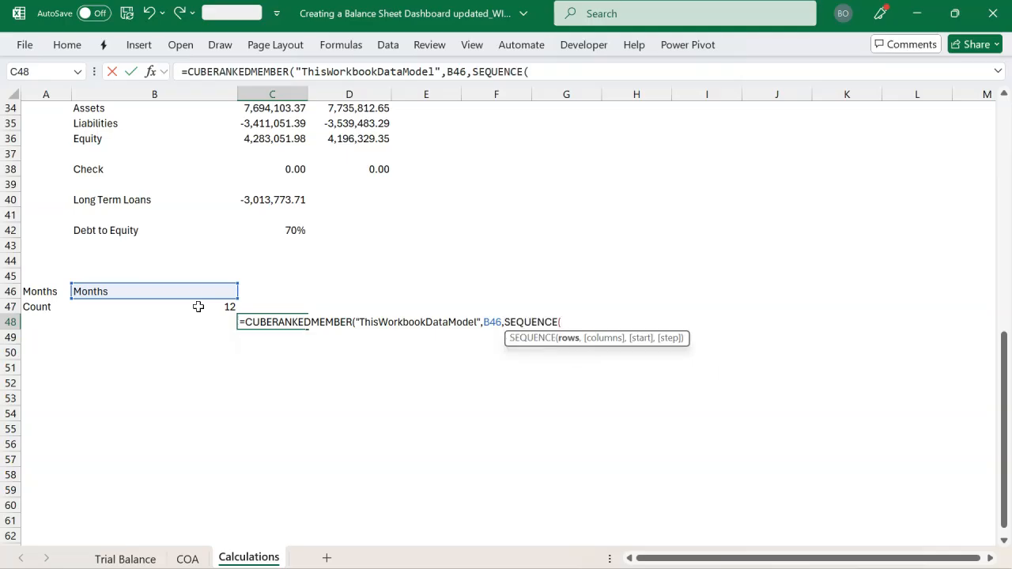
left_click(185, 310)
type(",")
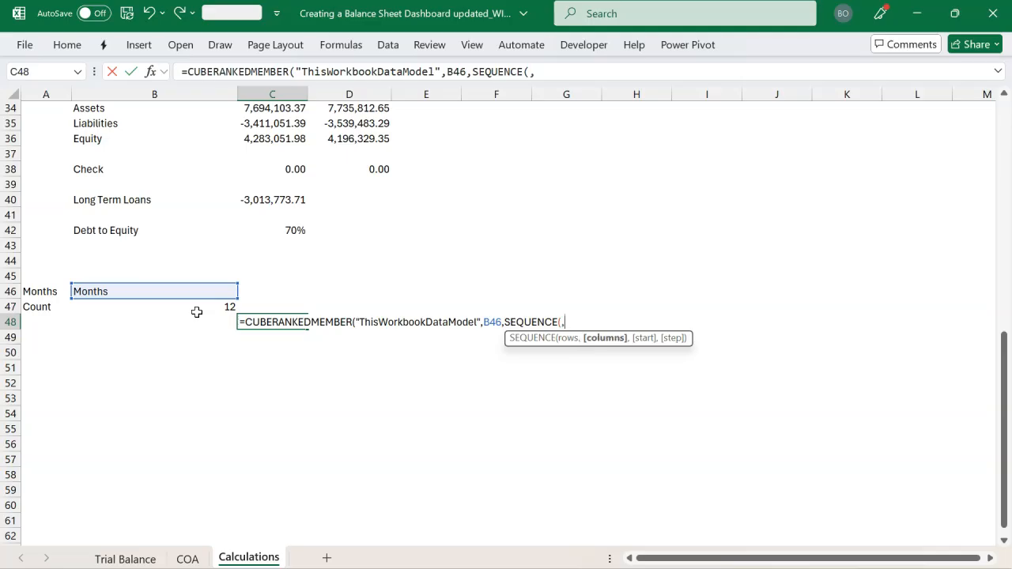
left_click(197, 312)
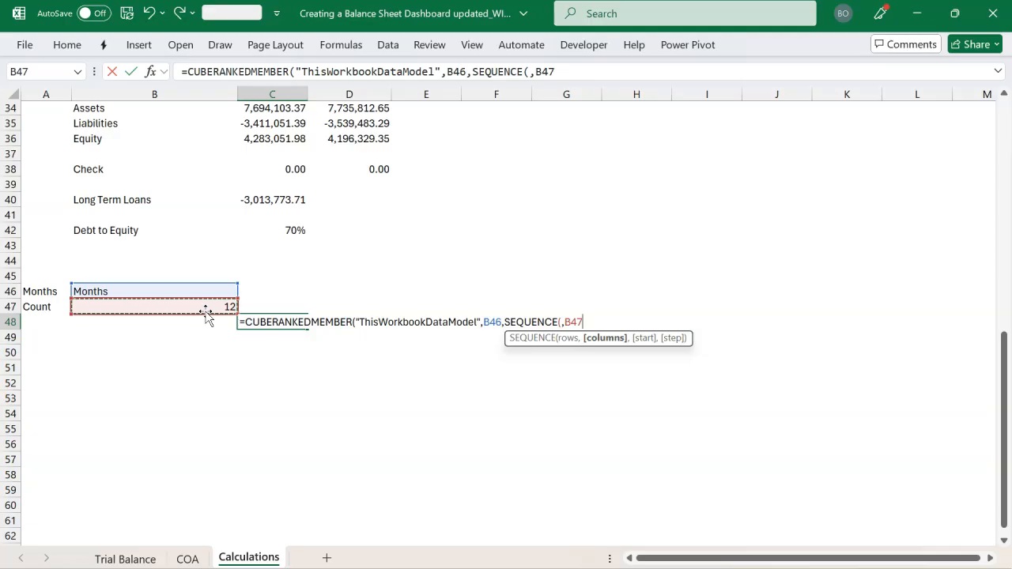
type("))")
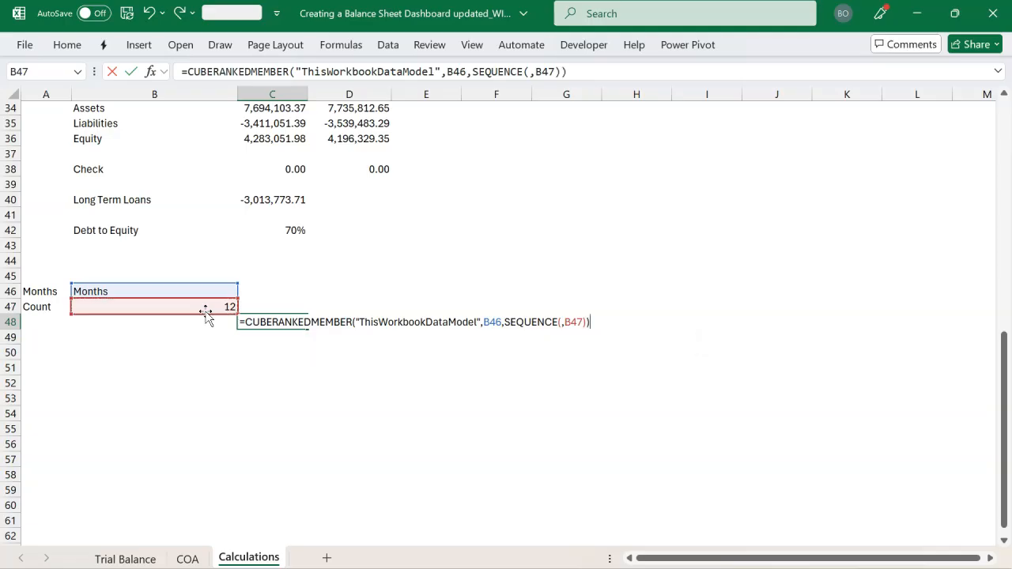
key("Return")
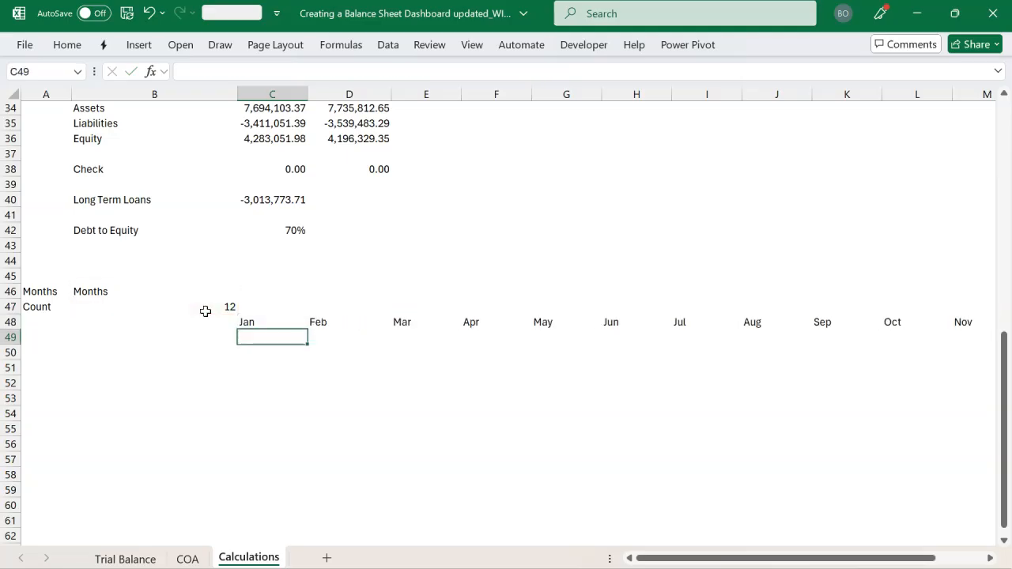
Examine the month names spilled across row 48 from C48
left_click(294, 321)
key("Right")
key("Right")
key("Right")
key("Right")
key("Right")
key("Right")
key("Right")
key("Right")
key("Right")
key("Right")
key("Right")
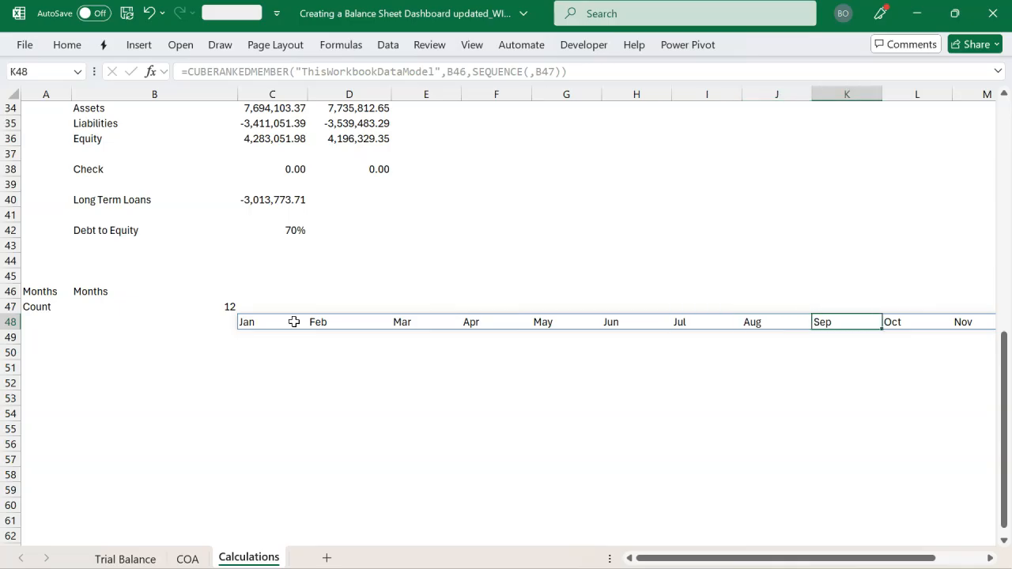
key("Left")
key("Left")
key("Left")
key("Left")
key("Left")
key("Left")
key("Left")
key("Left")
key("Left")
key("Left")
key("Left")
key("Left")
key("Left")
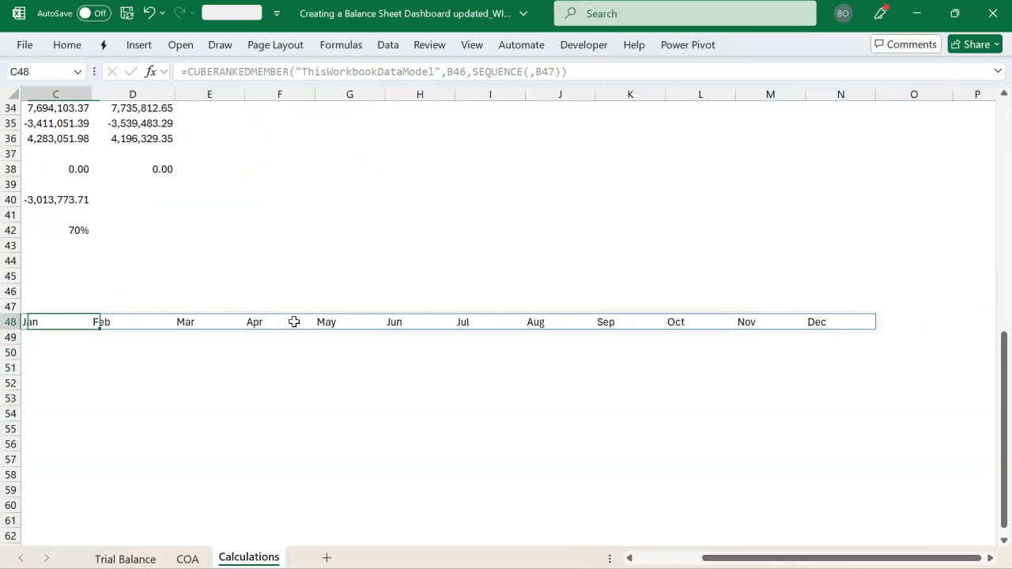
key("Down")
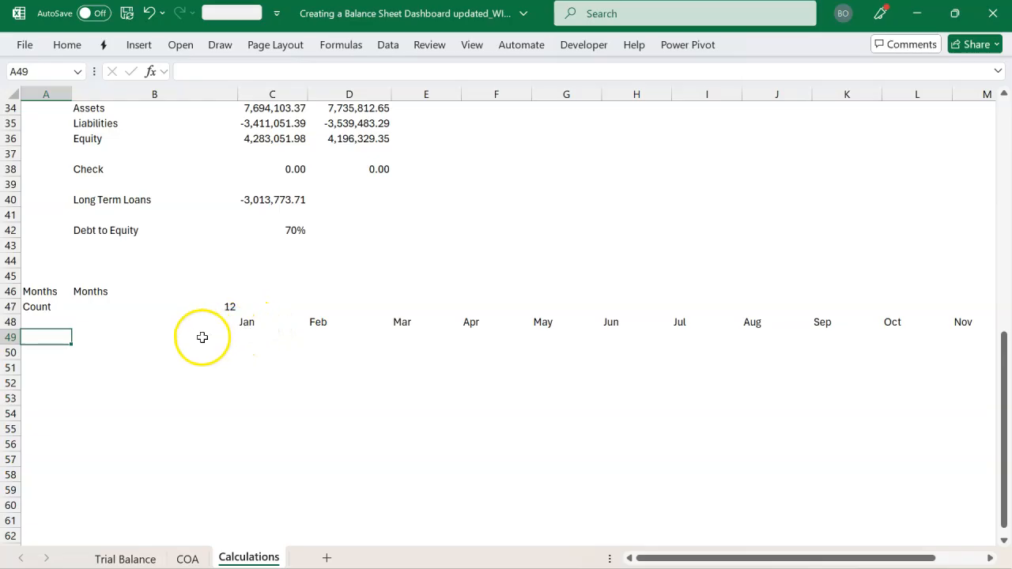
Copy the Current Assets and Current Liabilities labels from B29:B30 to B49:B50, beneath the month header row
left_click(165, 341)
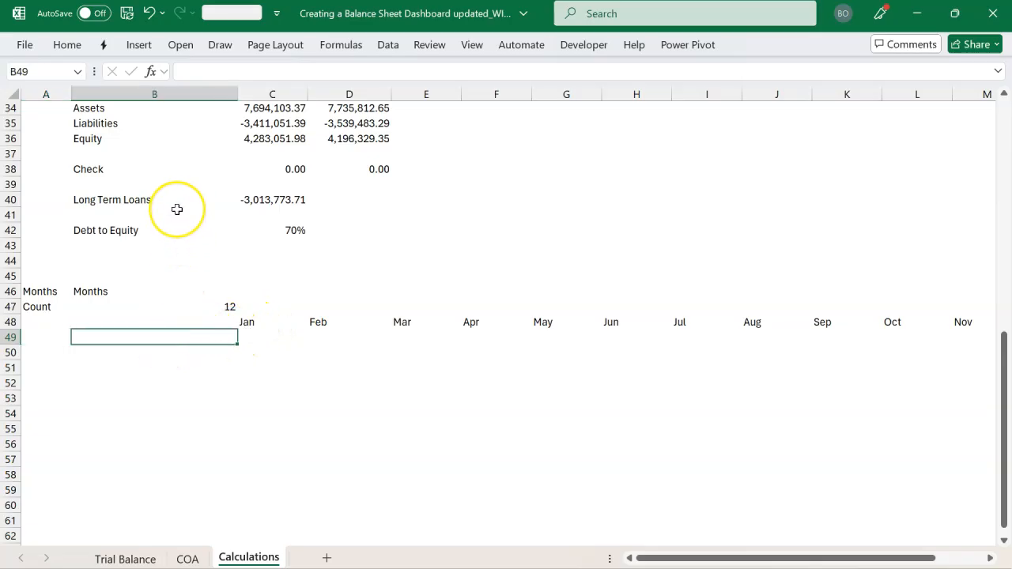
scroll(177, 209, "up", 3)
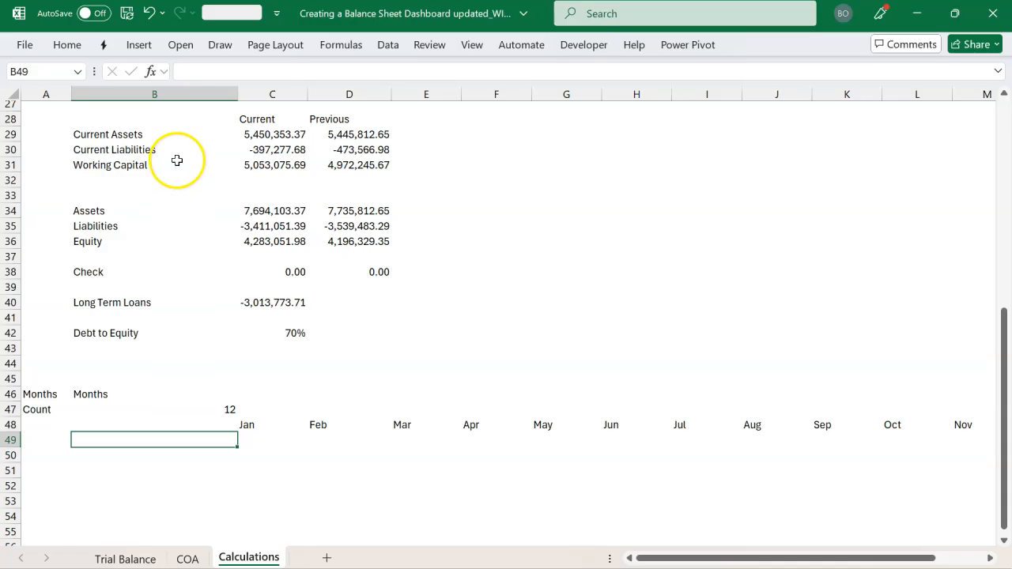
left_click_drag(168, 136, 169, 145)
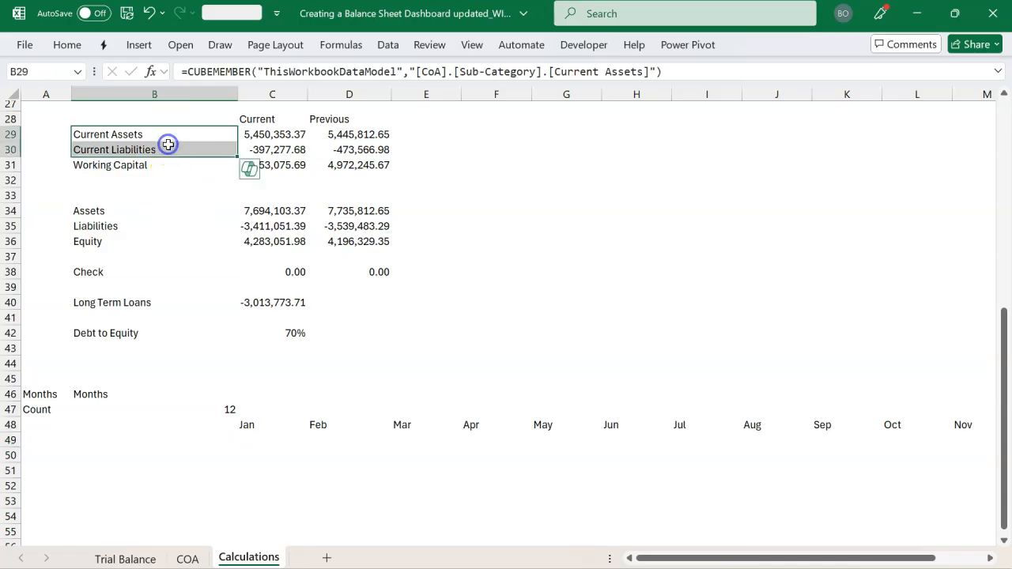
key("ctrl+c")
scroll(147, 350, "down", 1)
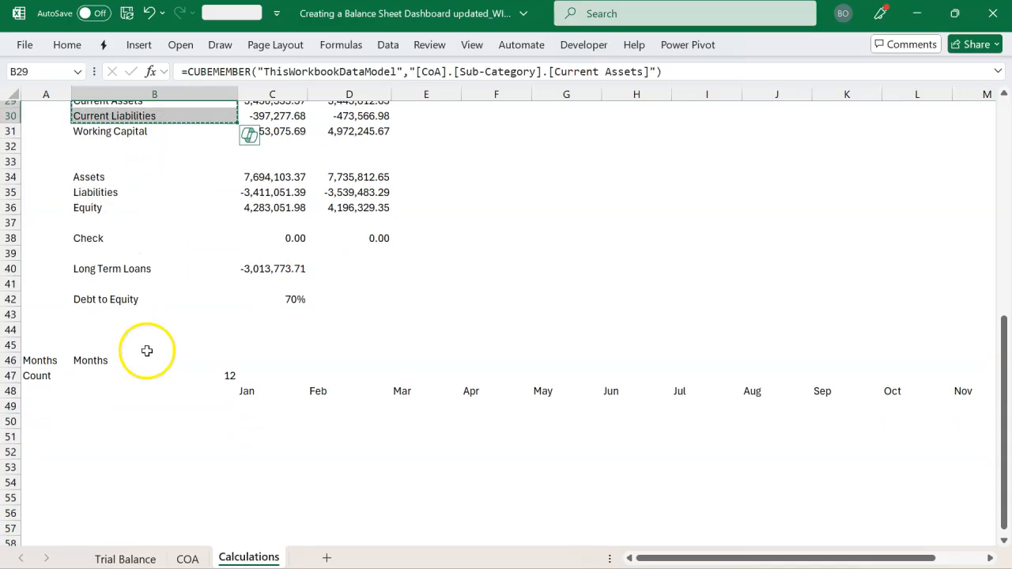
left_click(137, 406)
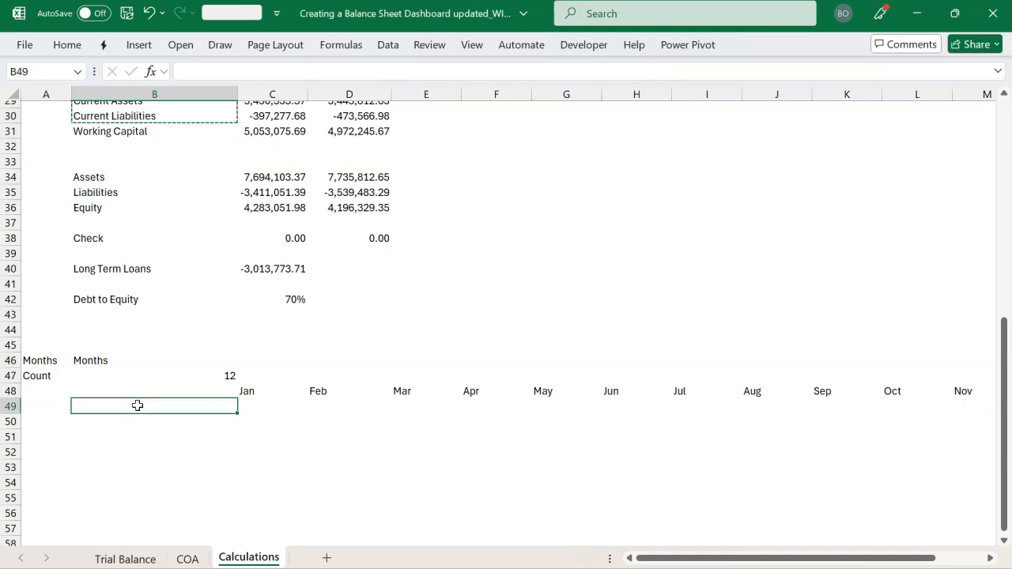
key("ctrl+v")
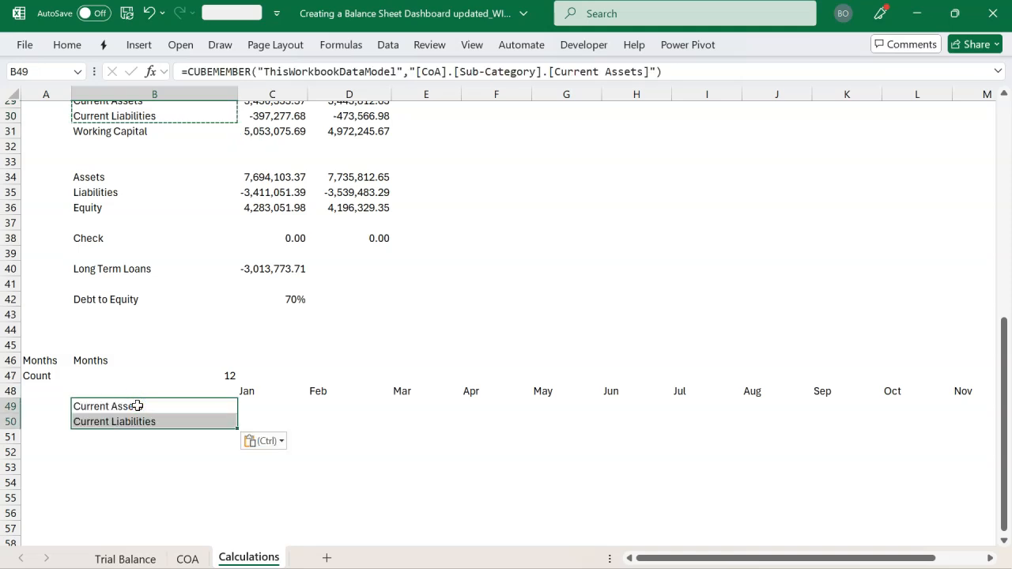
Apply all borders to the monthly table in B48:N50
left_click(208, 392)
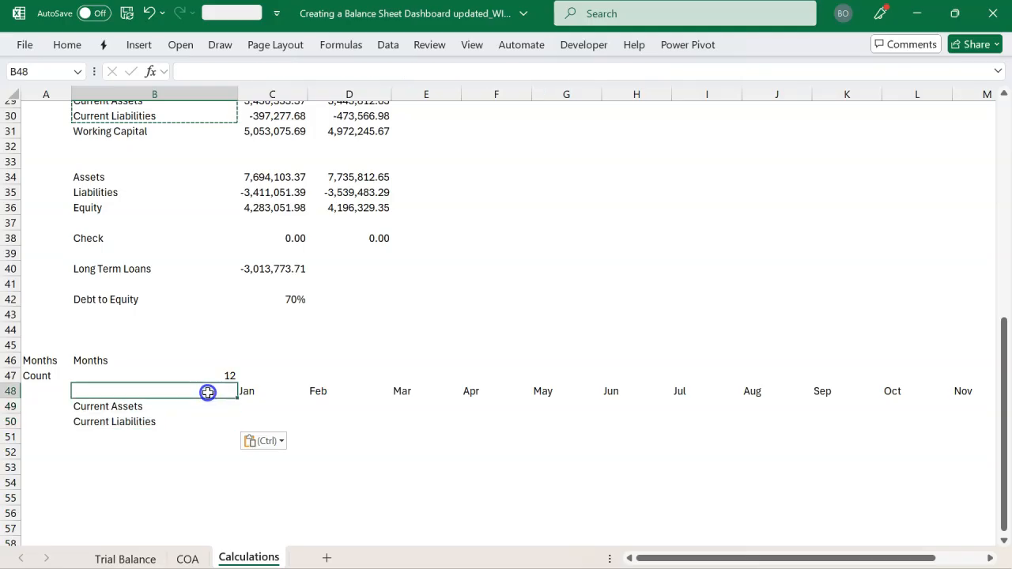
key("ctrl+shift+Right")
key("ctrl+shift+Right")
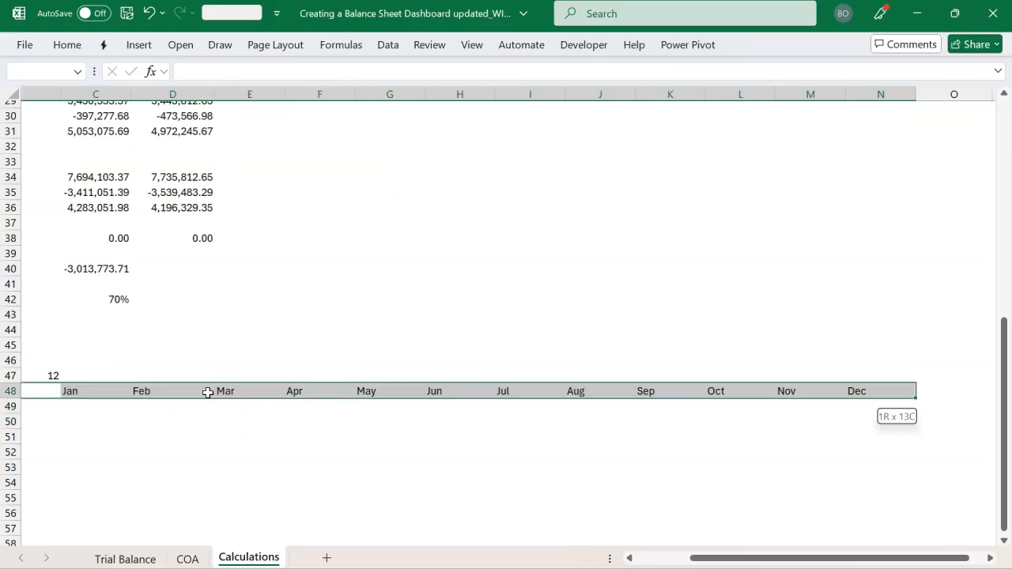
key("shift+Down")
key("shift+Down")
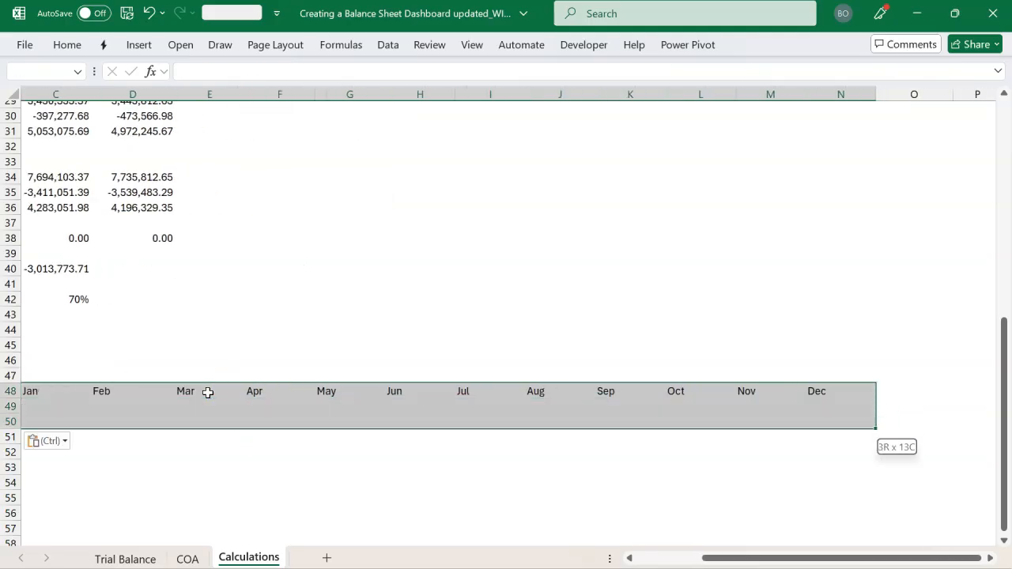
key("alt")
key("h")
key("b")
key("a")
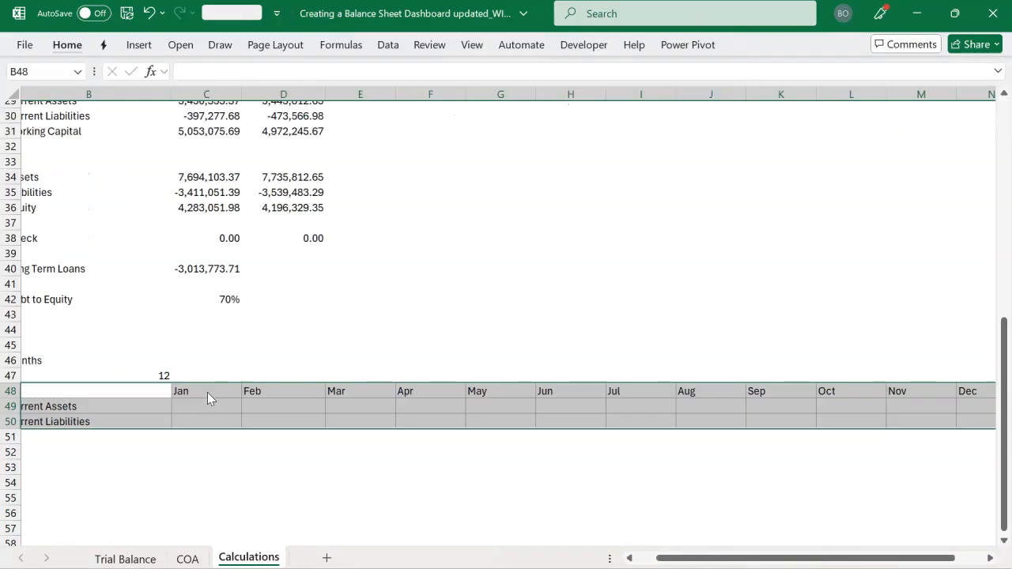
left_click(276, 394)
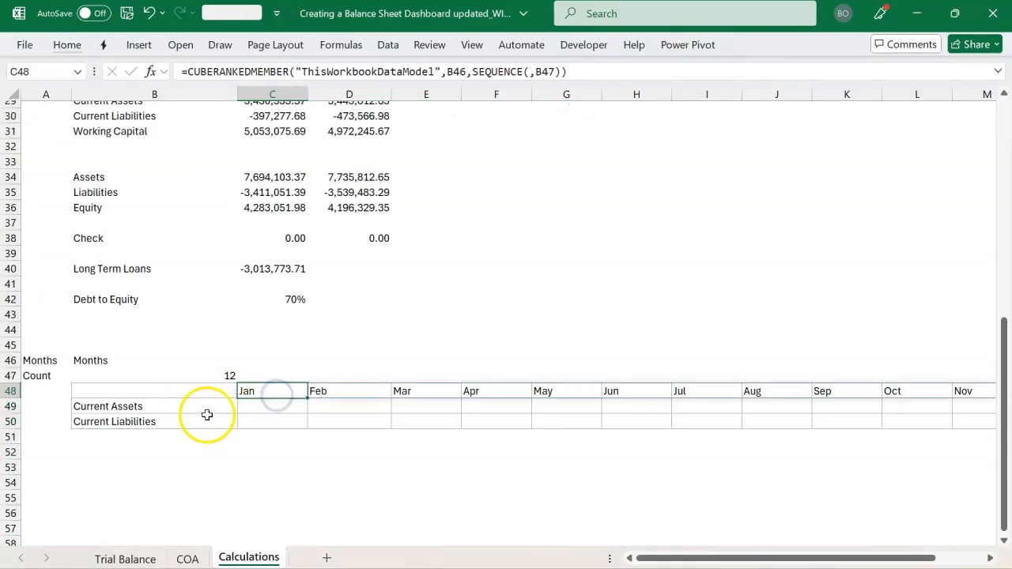
Inspect the CUBEVALUE formula in C29 that returns the current period's Current Assets
left_click(274, 410)
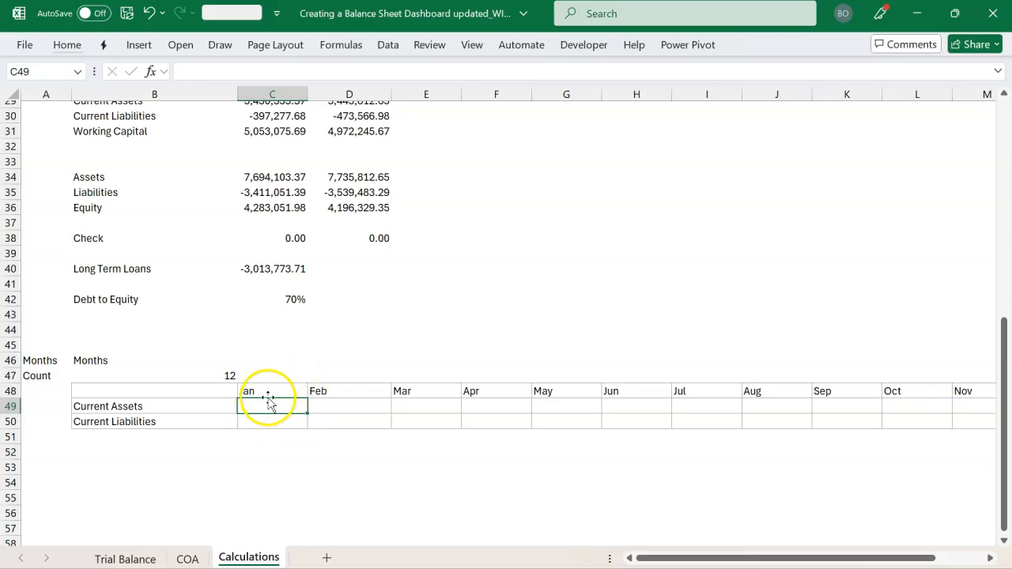
left_click(170, 440)
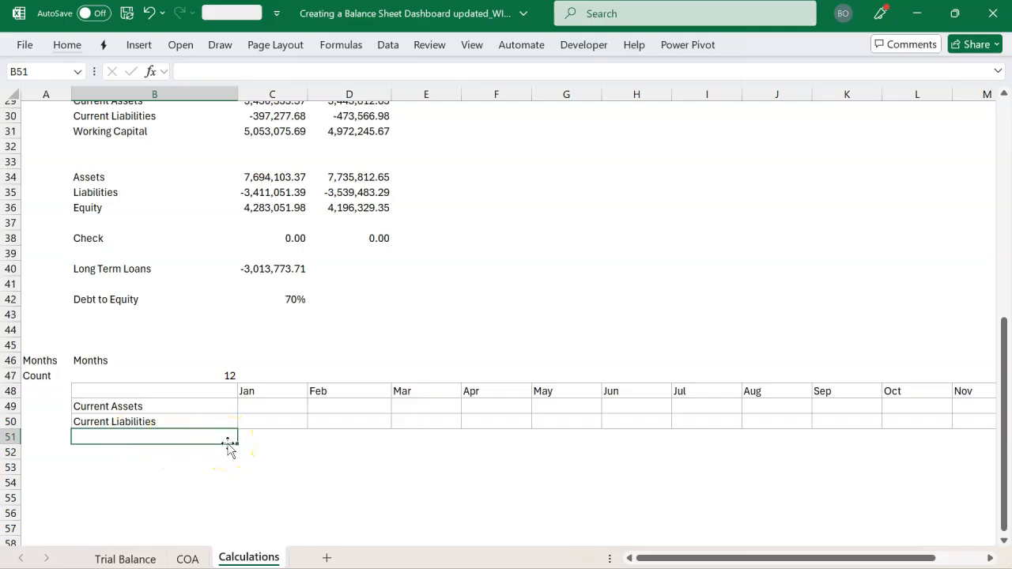
left_click(272, 408)
scroll(325, 354, "up", 2)
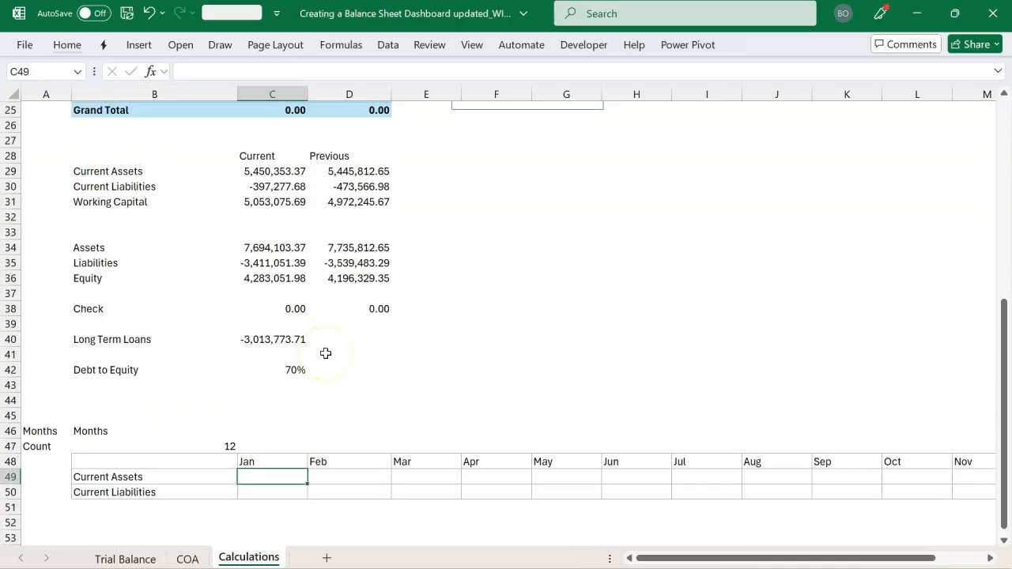
left_click(288, 172)
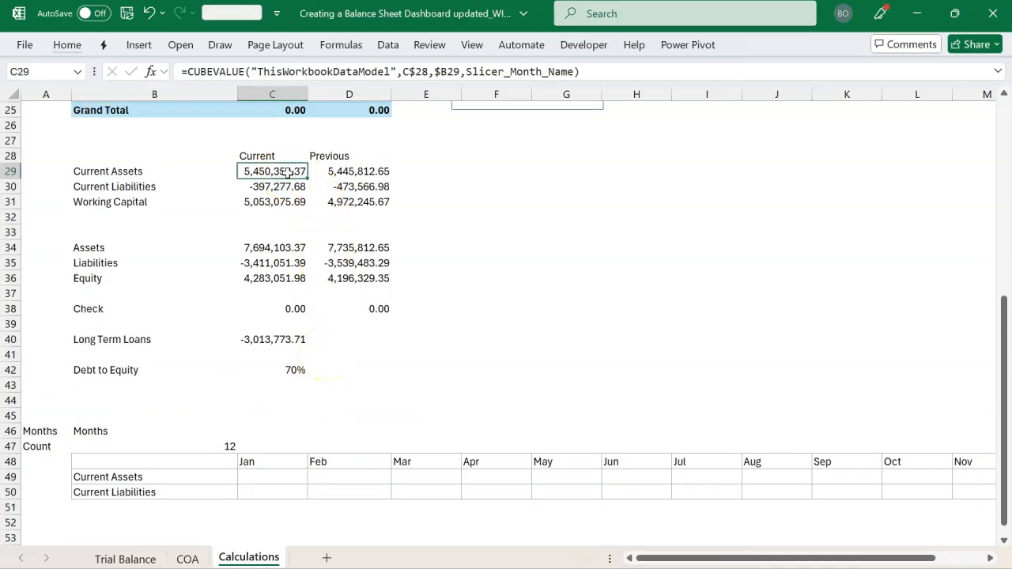
double_click(288, 172)
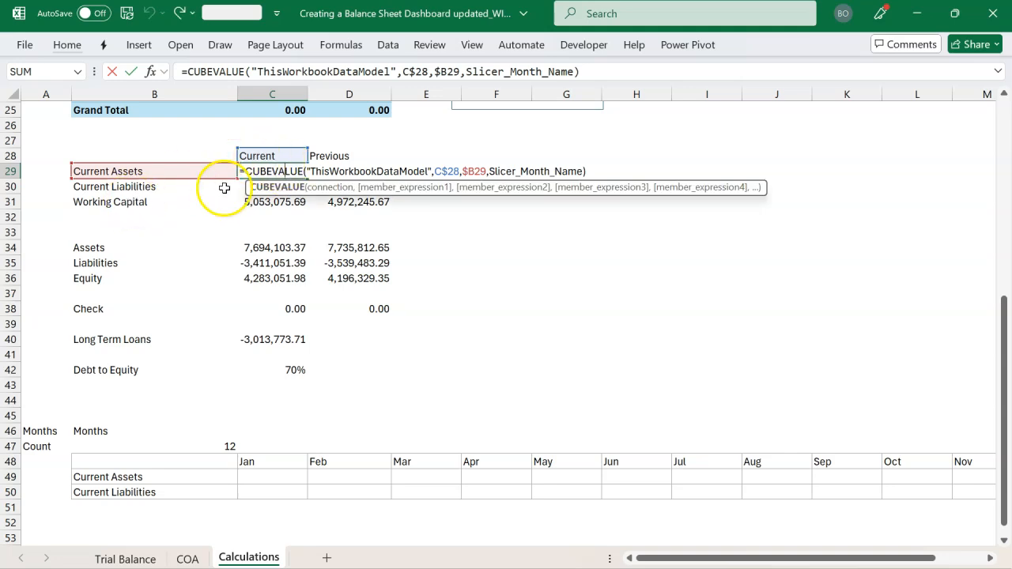
key("Escape")
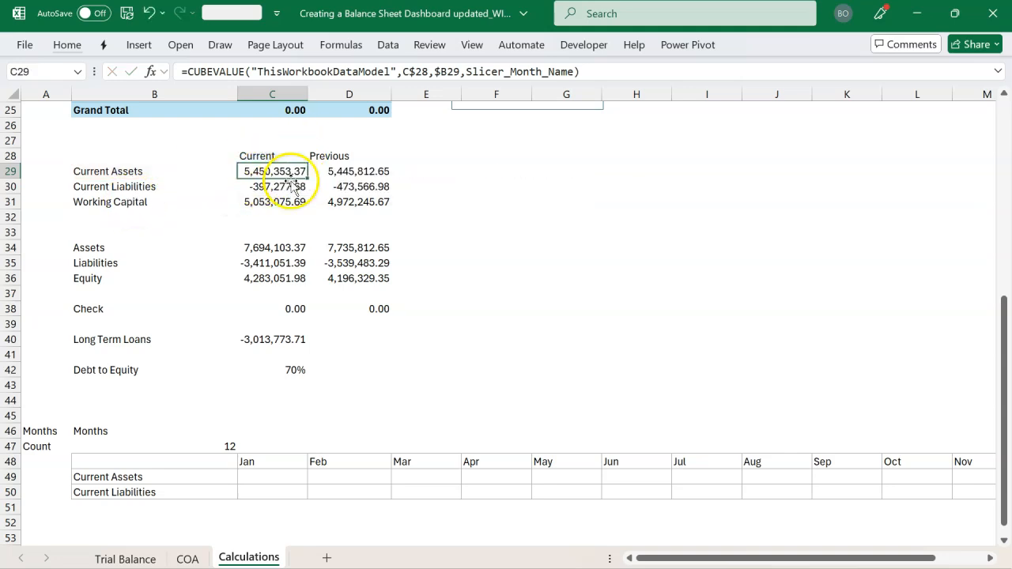
Paste the CUBEVALUE formula from C29 into C49 and remove its Slicer_Month_Name argument
scroll(292, 182, "down", 2)
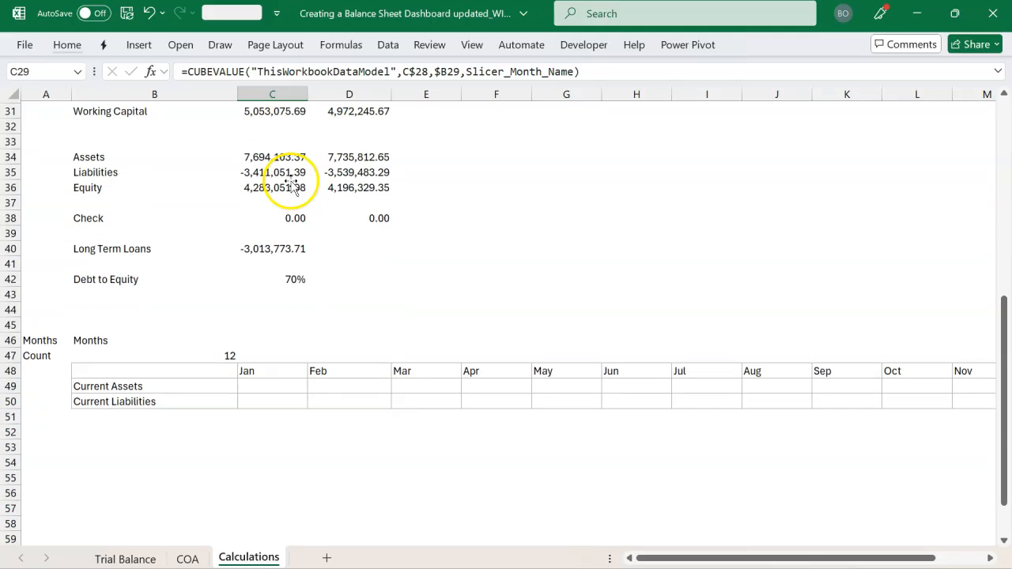
left_click(260, 382)
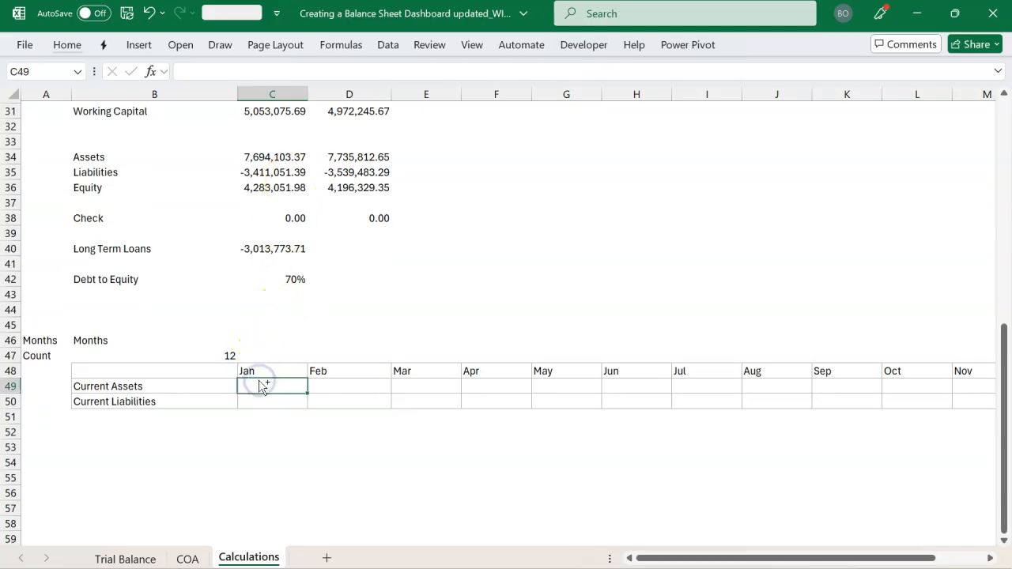
key("ctrl+v")
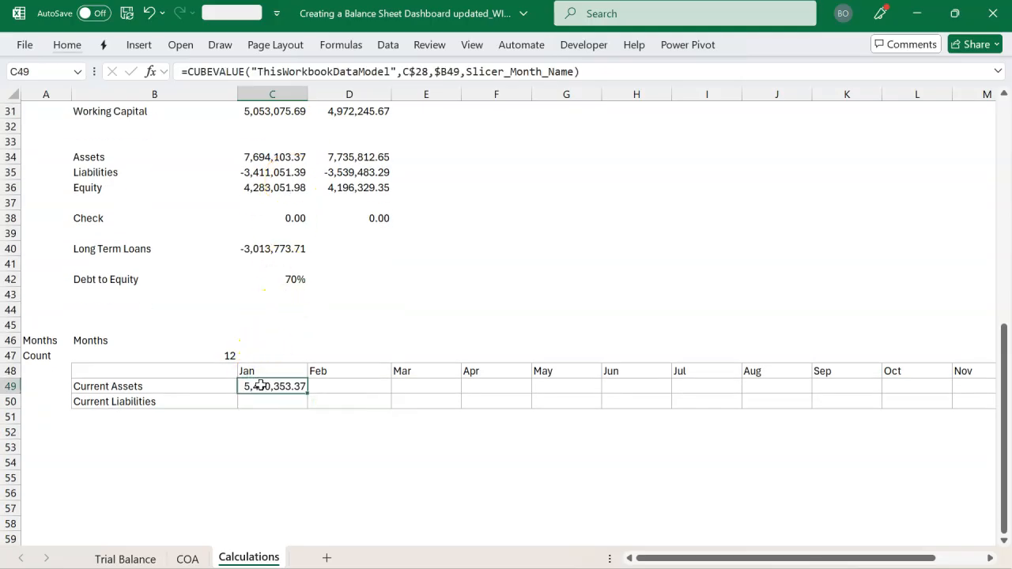
double_click(261, 388)
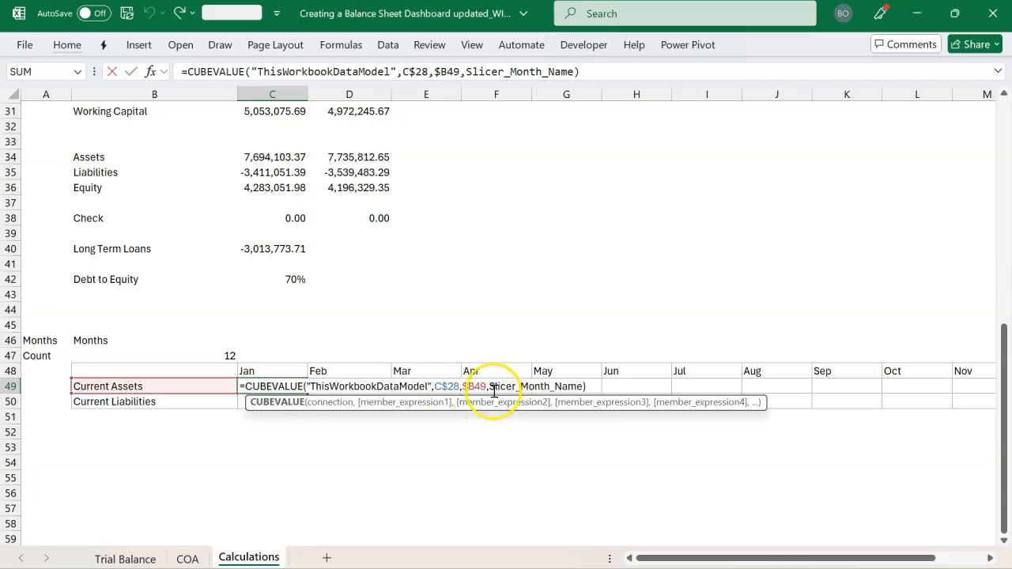
left_click_drag(490, 388, 545, 386)
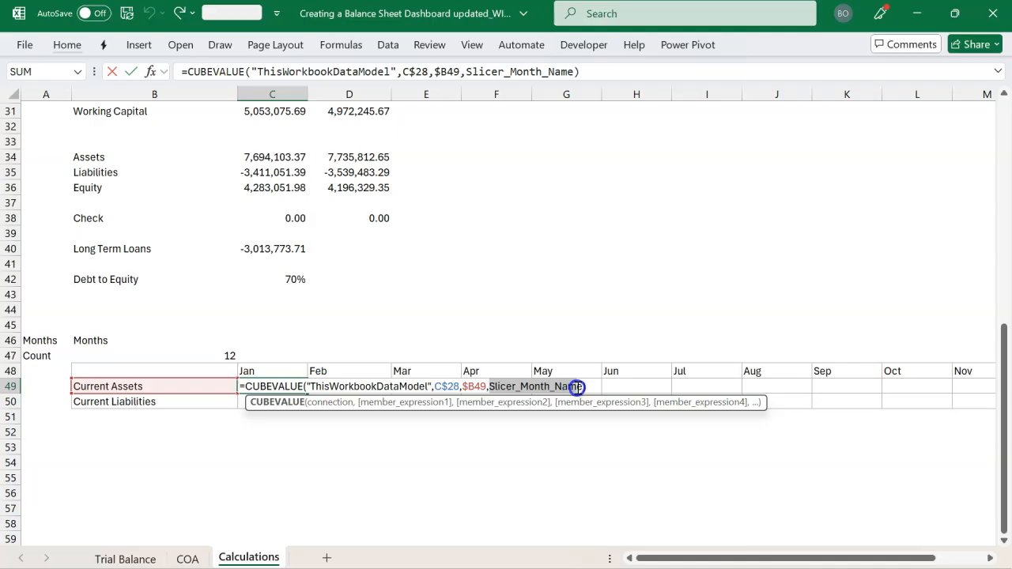
key("BackSpace")
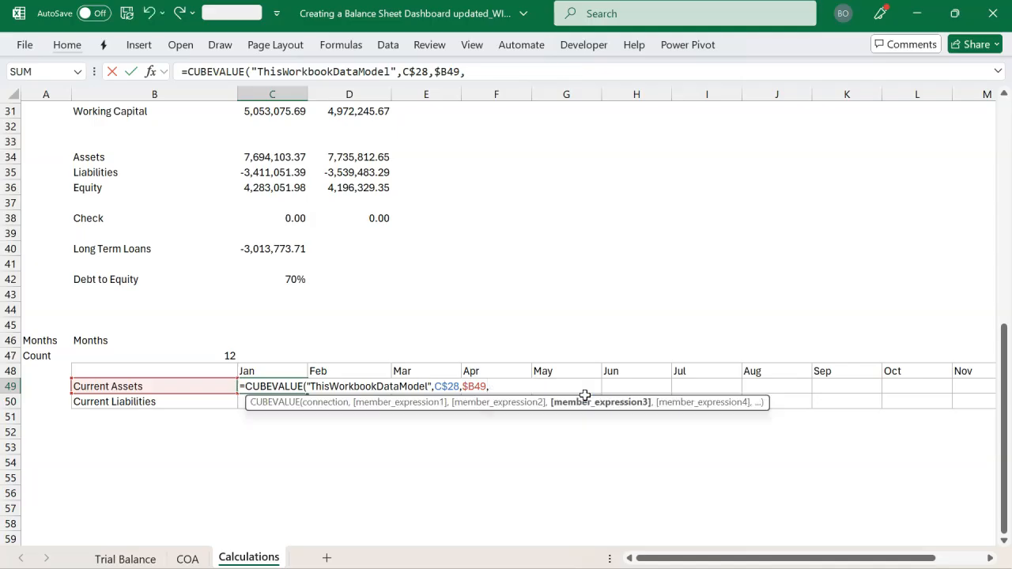
key("BackSpace")
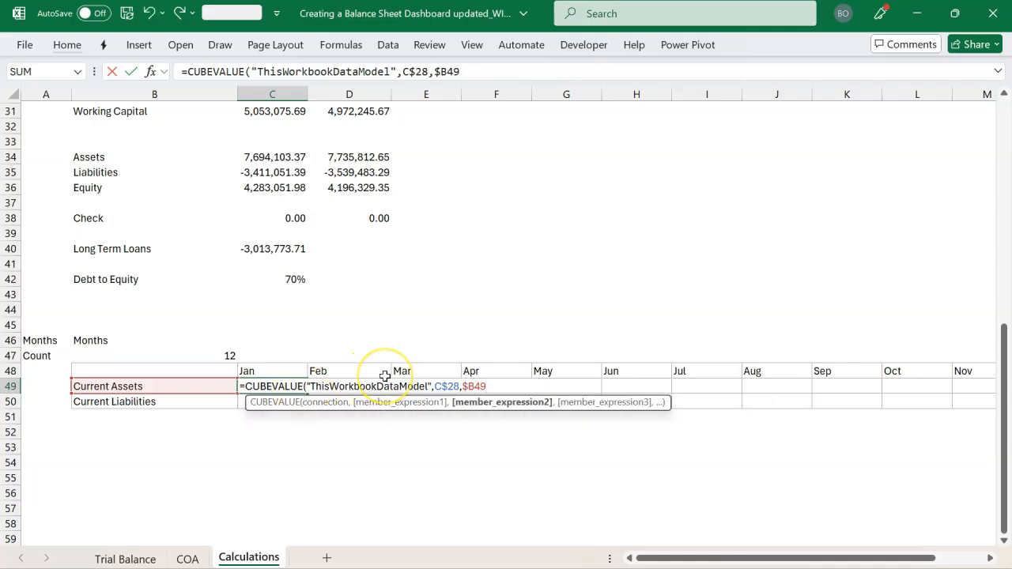
type(")")
key("BackSpace")
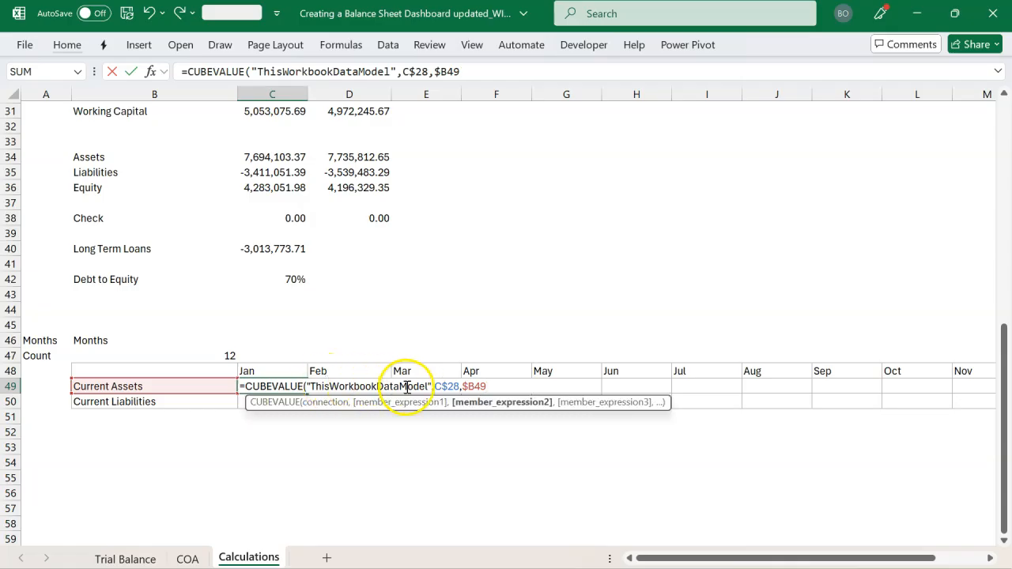
Lock the reference to the Current measure in the C49 formula as $C$28
left_click(443, 386)
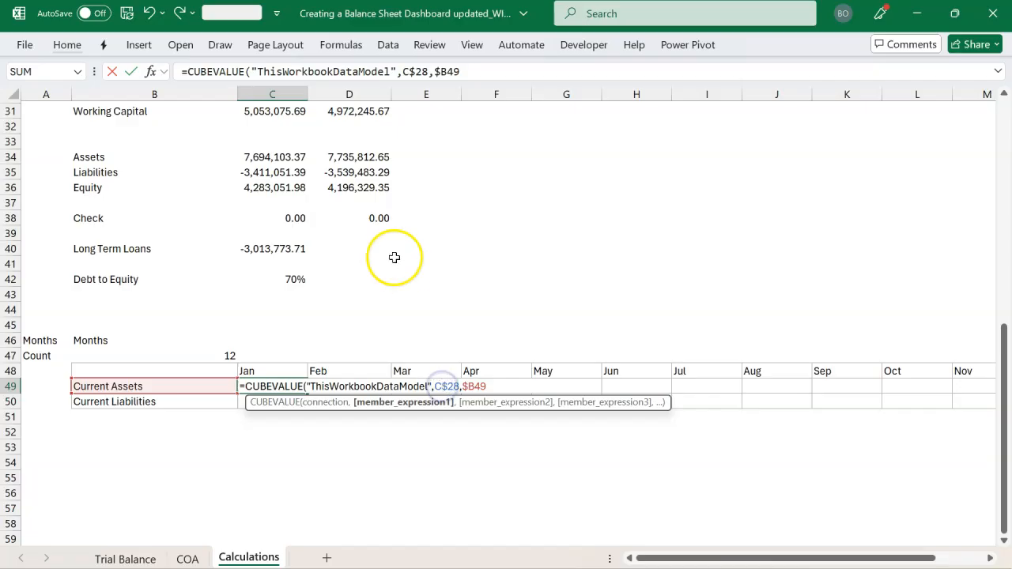
scroll(443, 253, "up", 3)
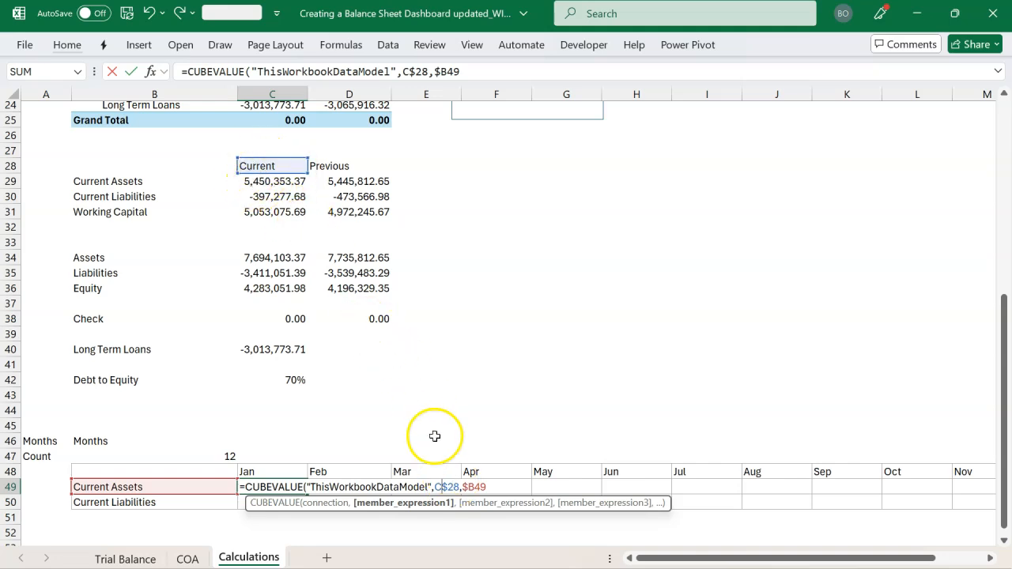
left_click(435, 487)
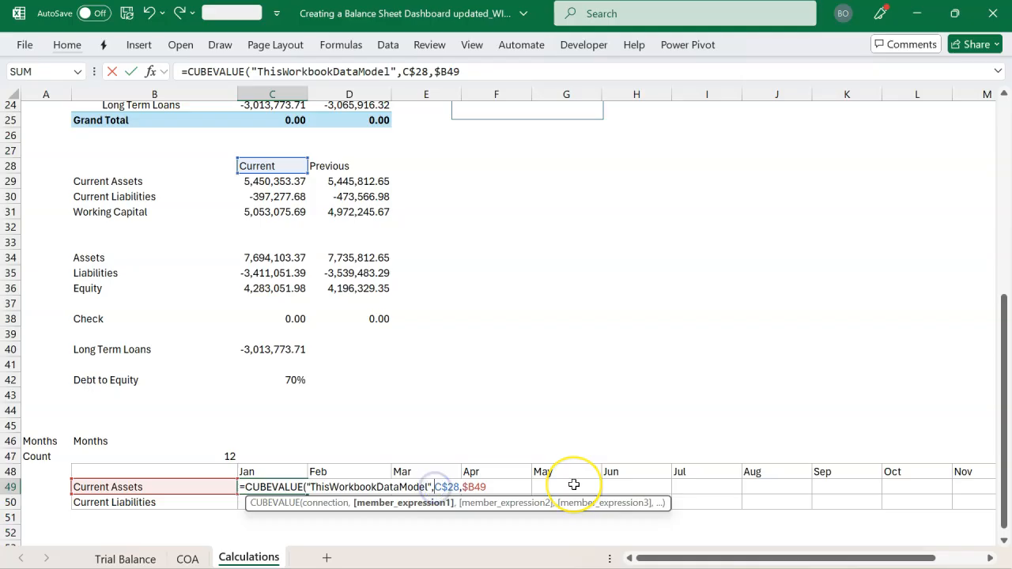
type("$")
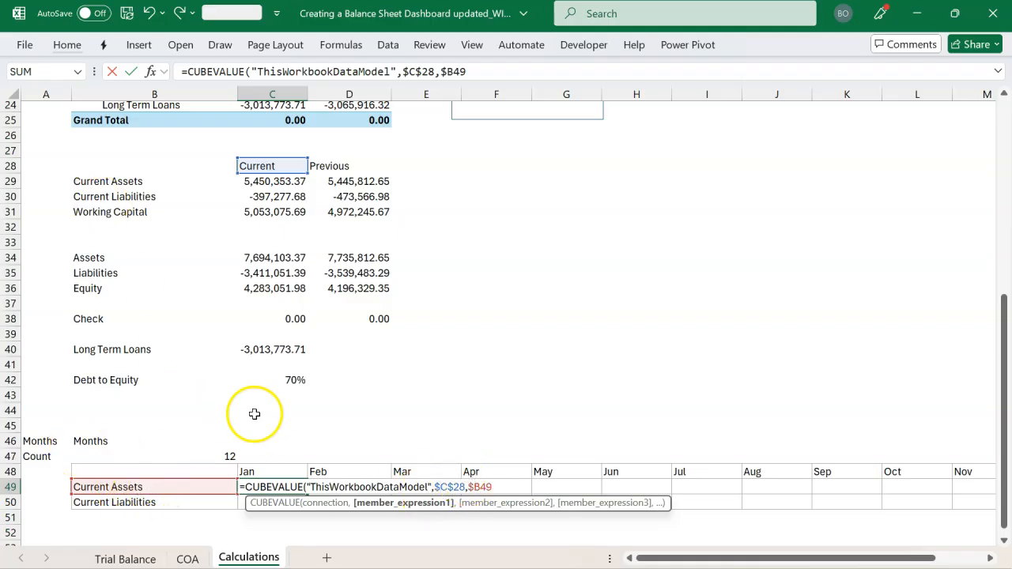
Add the January header C$48 as the last member expression of the CUBEVALUE formula in C49 and complete it
left_click(503, 487)
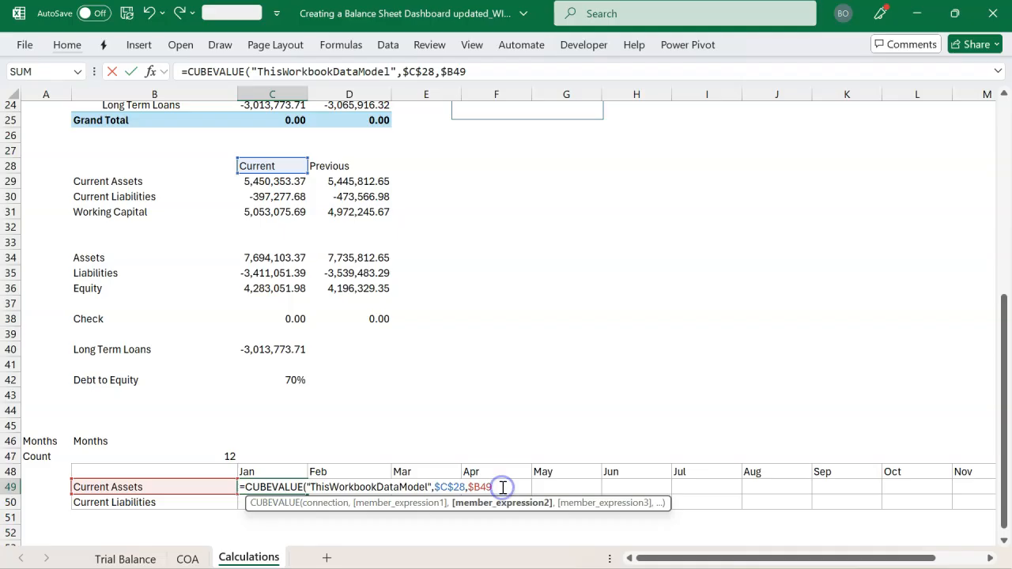
type(",")
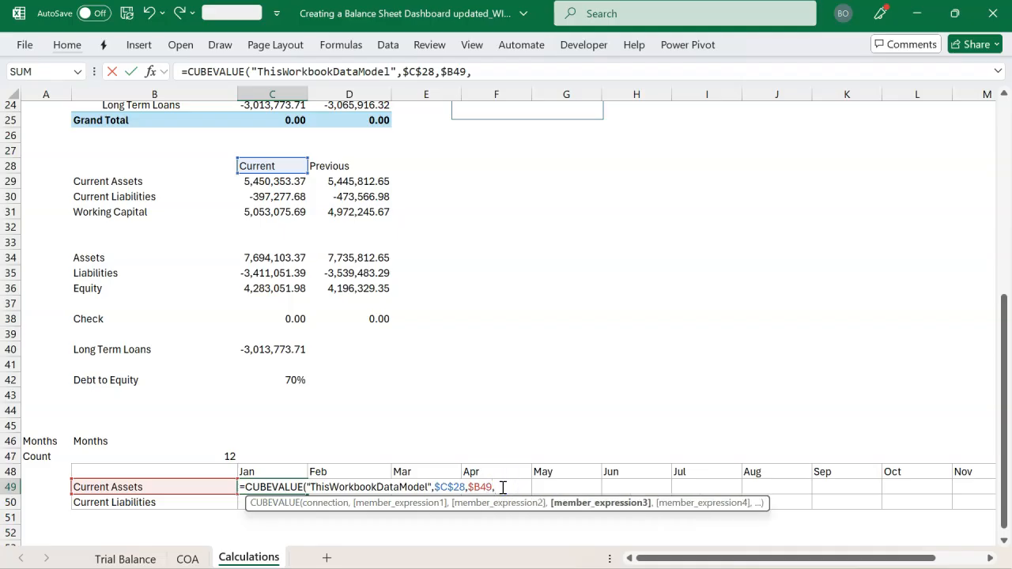
left_click(288, 473)
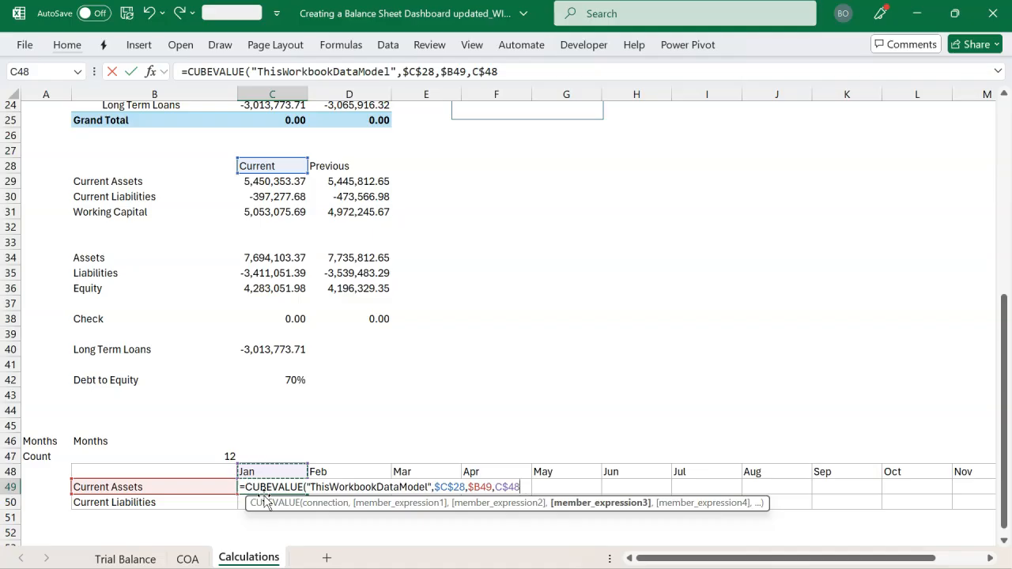
type(")")
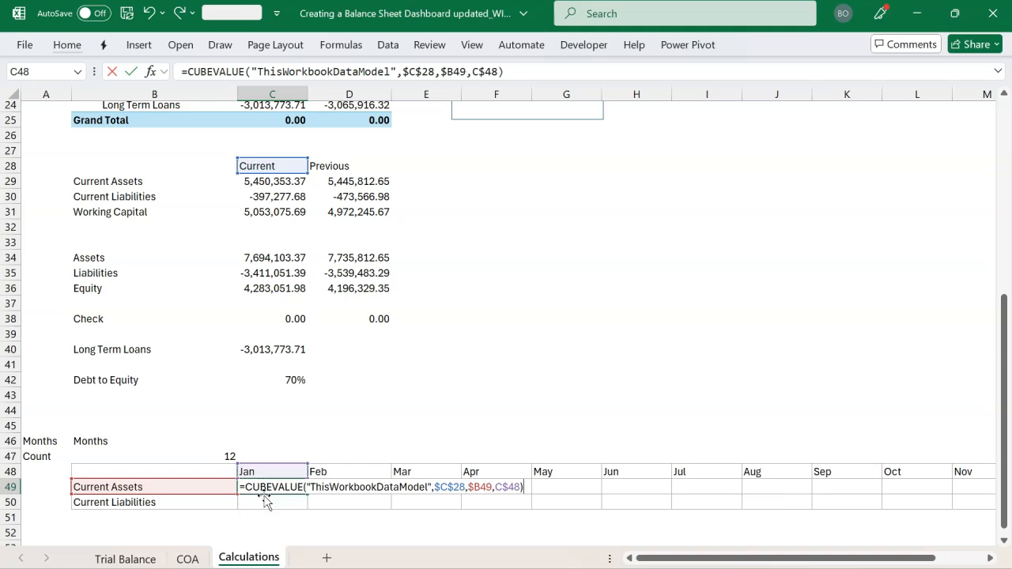
key("Return")
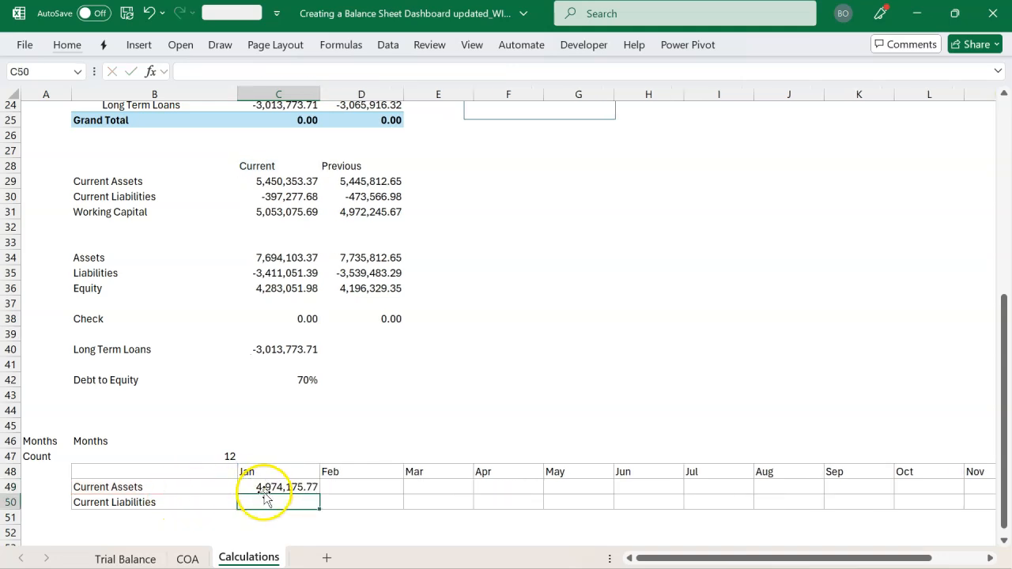
Fill the Current Assets formula from C49 across to December in N49 and autofit the column widths
scroll(285, 481, "down", 1)
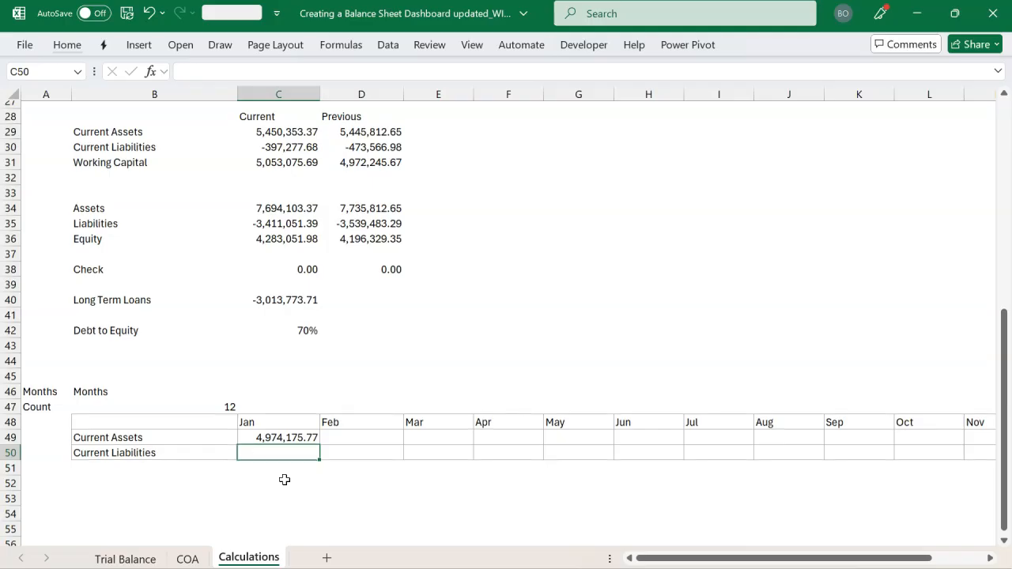
left_click(304, 442)
key("shift+Right")
key("shift+Right")
key("shift+Right")
key("shift+Right")
key("shift+Right")
key("shift+Right")
key("shift+Right")
key("shift+Right")
key("shift+Right")
key("shift+Right")
key("shift+Right")
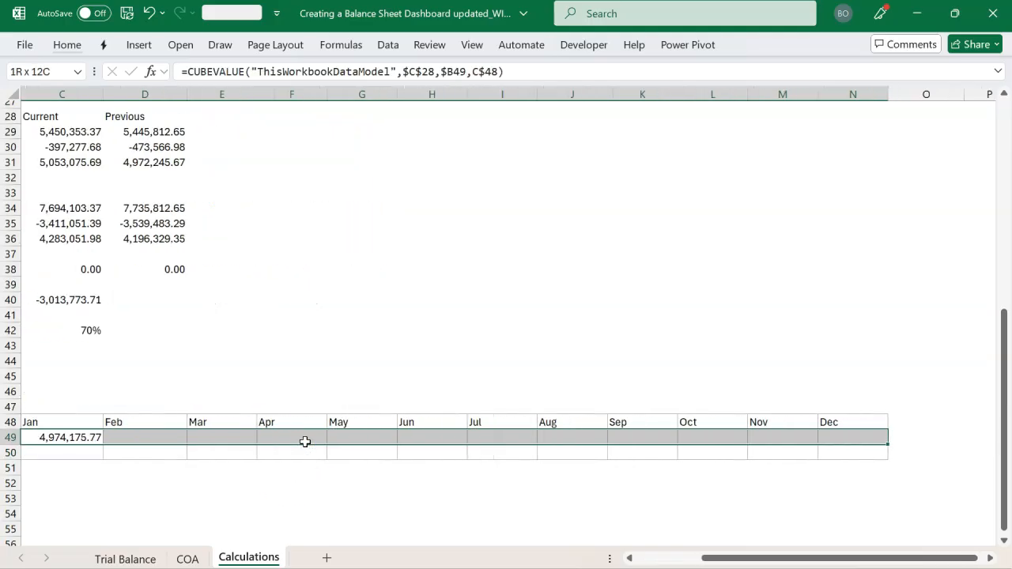
key("ctrl+r")
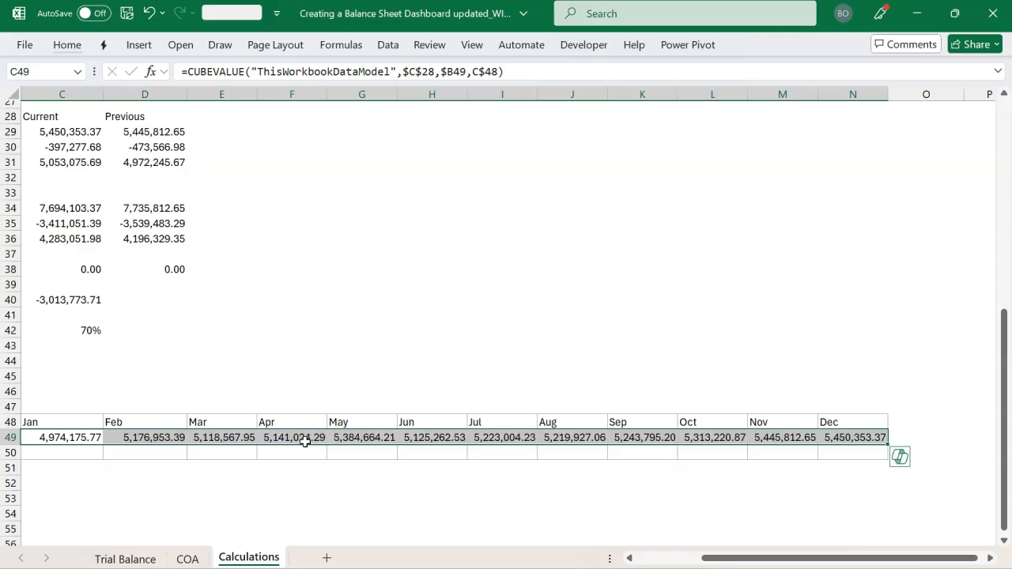
key("alt+h")
key("o")
key("i")
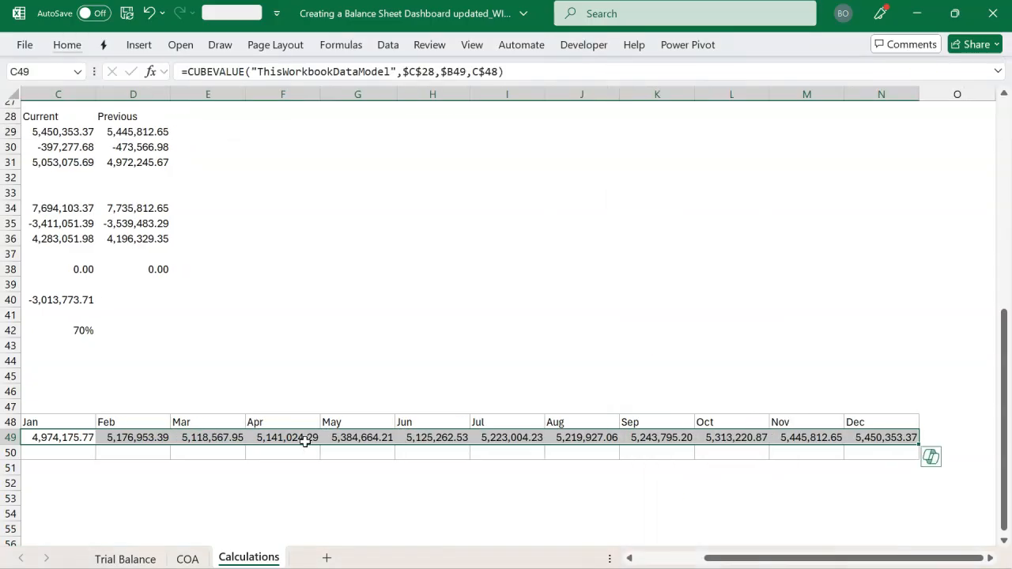
Fill the formulas of C49:N49 down into the Current Liabilities row, C50:N50
scroll(340, 448, "left", 3)
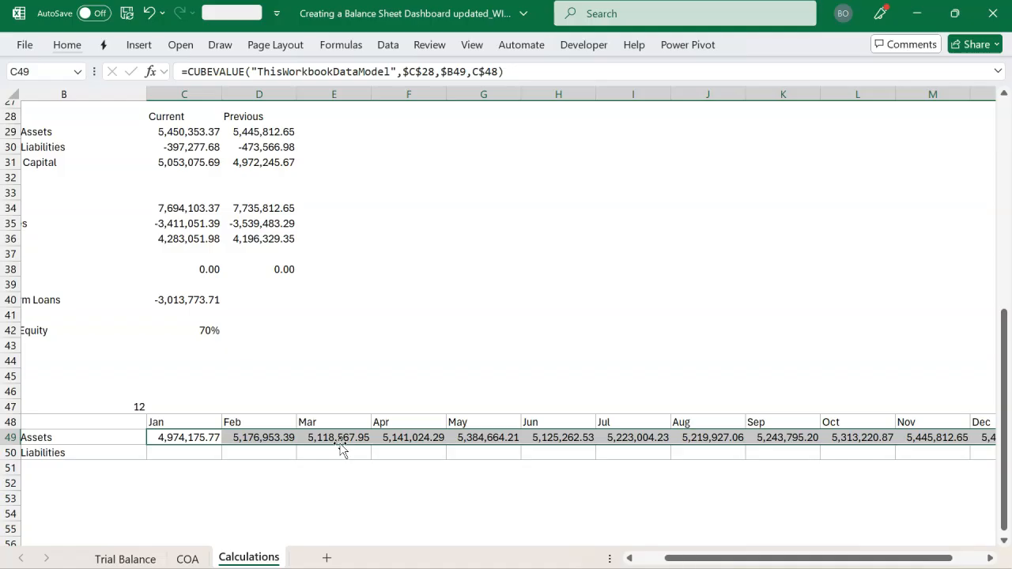
key("shift+Down")
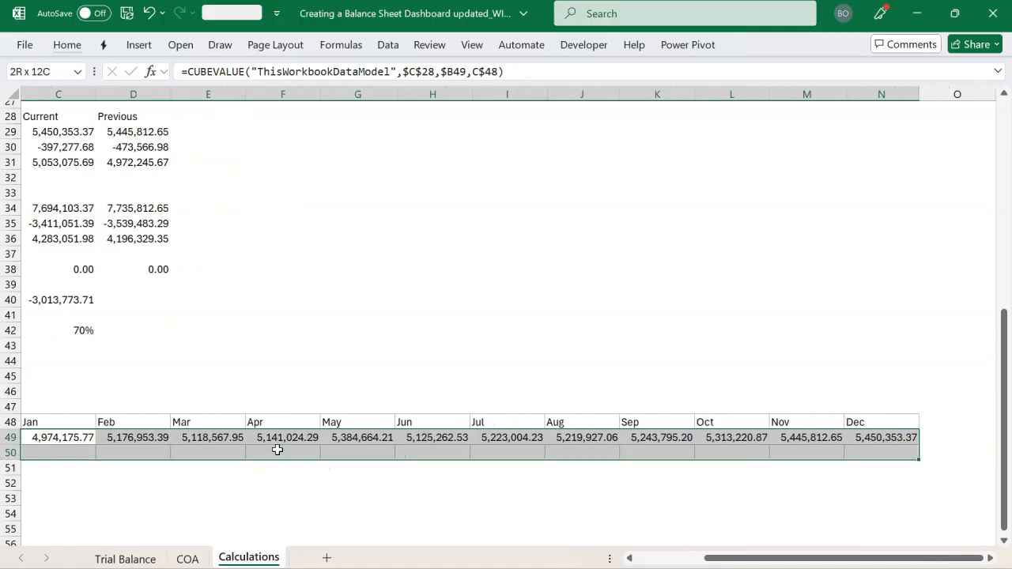
key("ctrl+d")
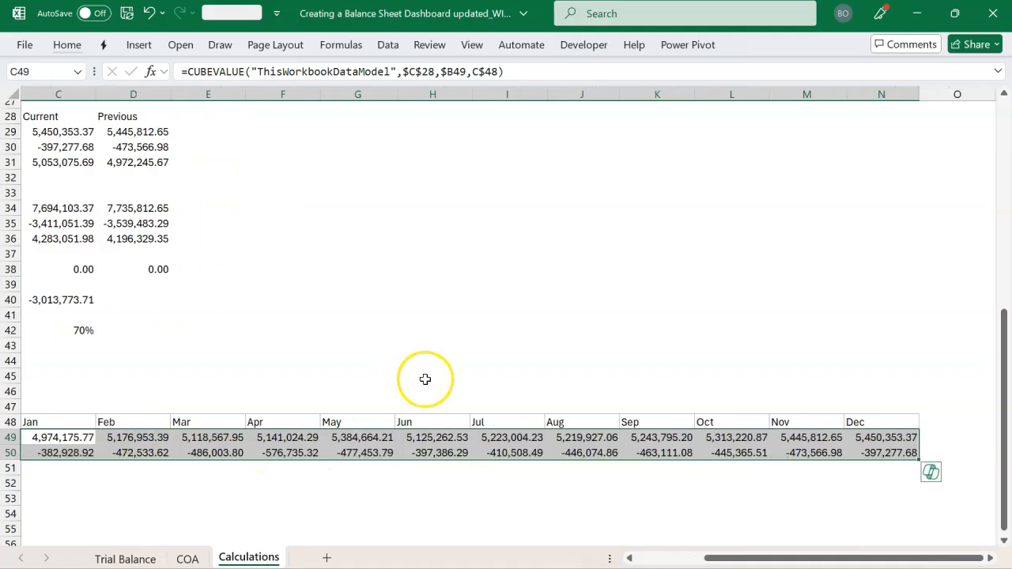
Add a Working Capital label in B51 and total January in C51 with =SUM(C49:C50)
scroll(515, 366, "left", 3)
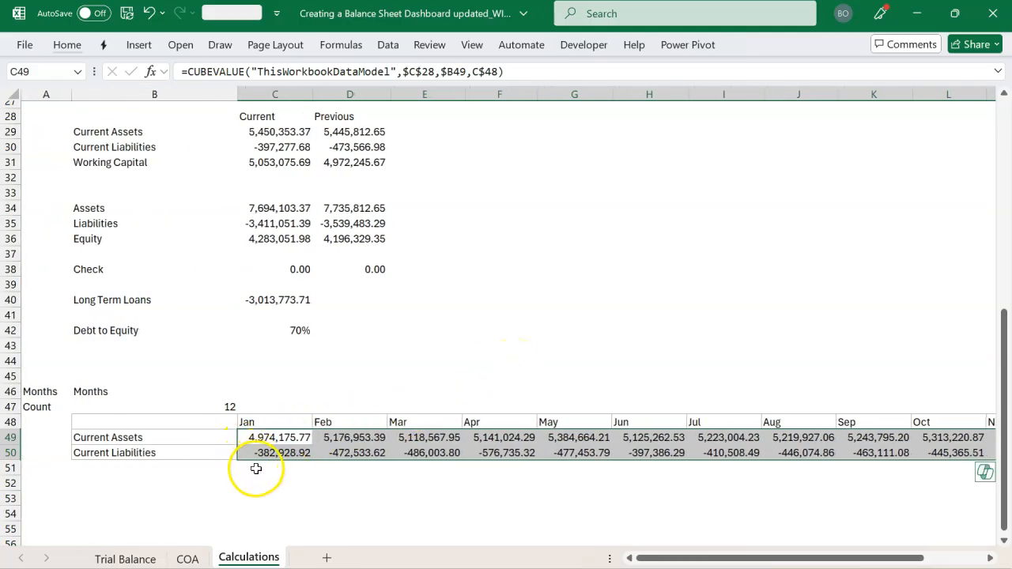
left_click(202, 468)
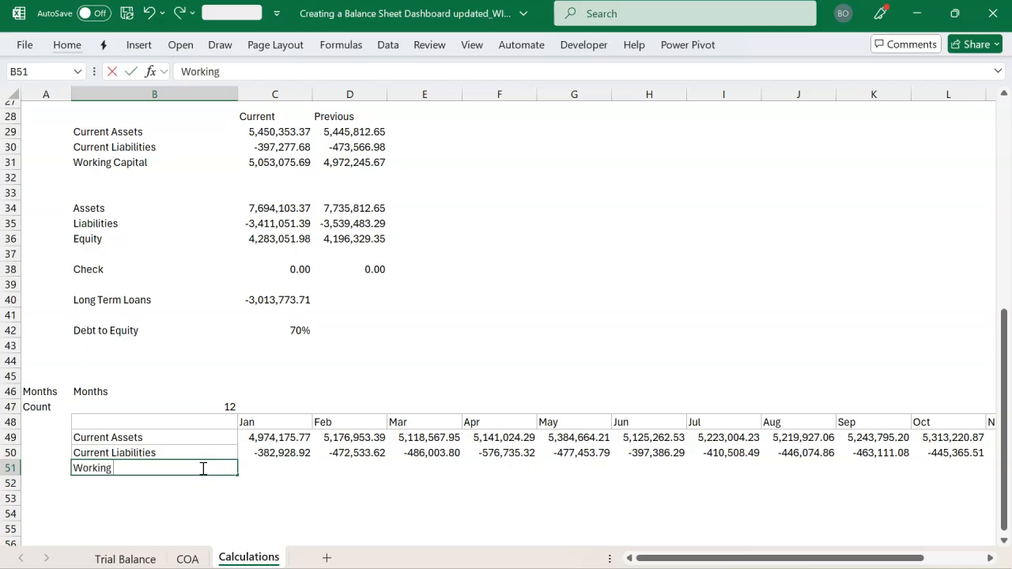
type("Working Capital")
key("Tab")
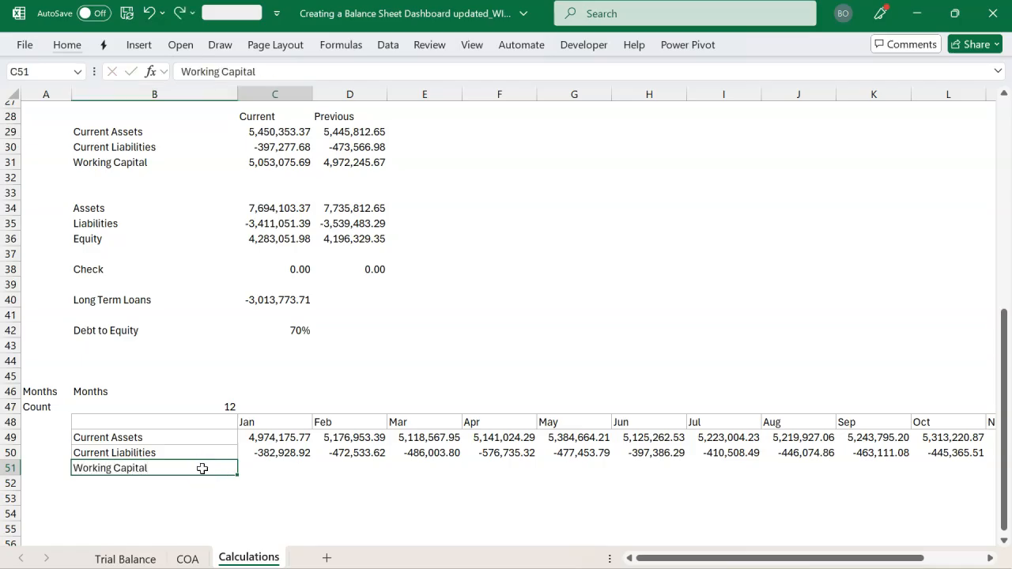
key("alt+equal")
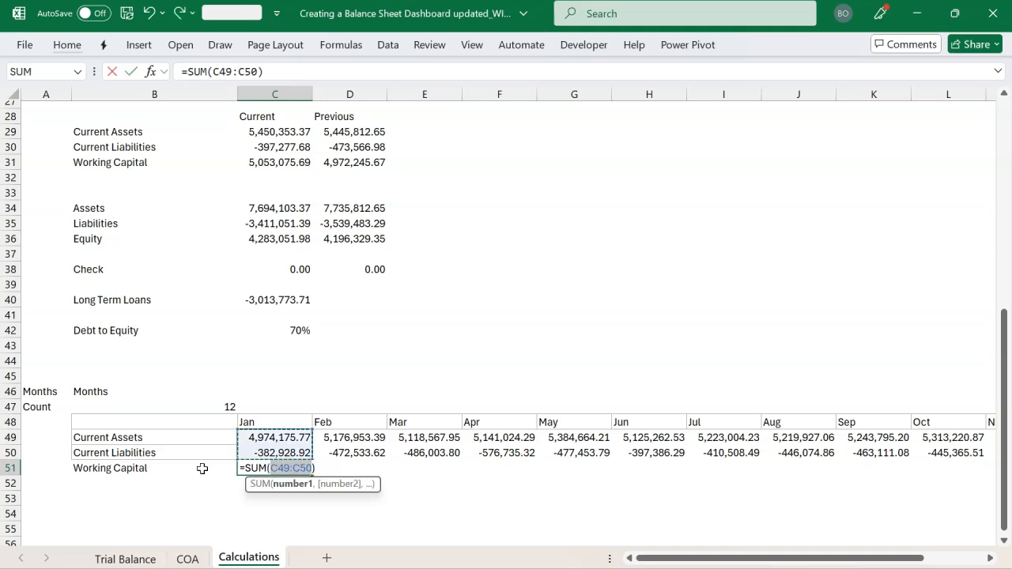
key("Return")
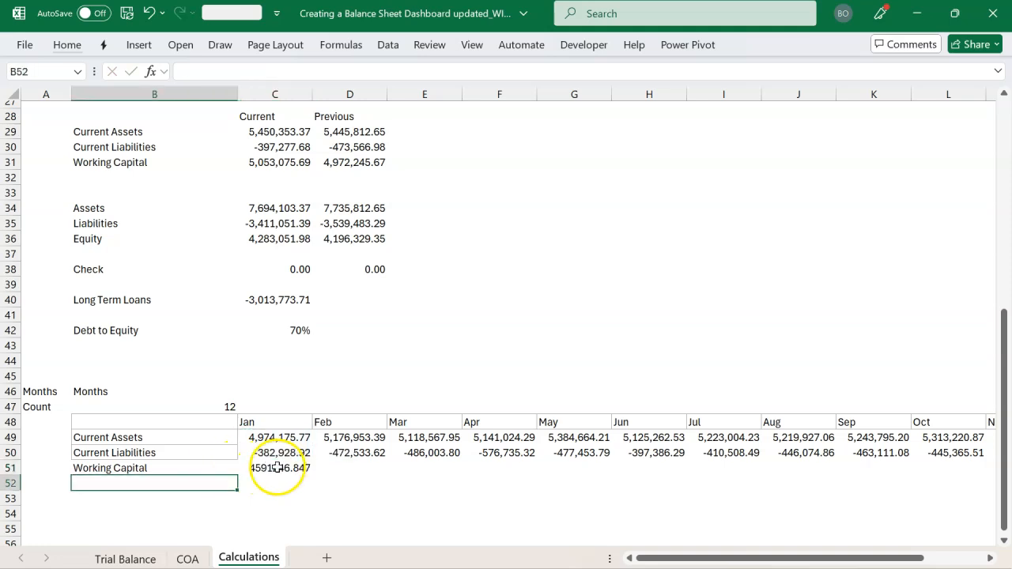
Fill the Working Capital sum from C51 across to December in N51
left_click(277, 468)
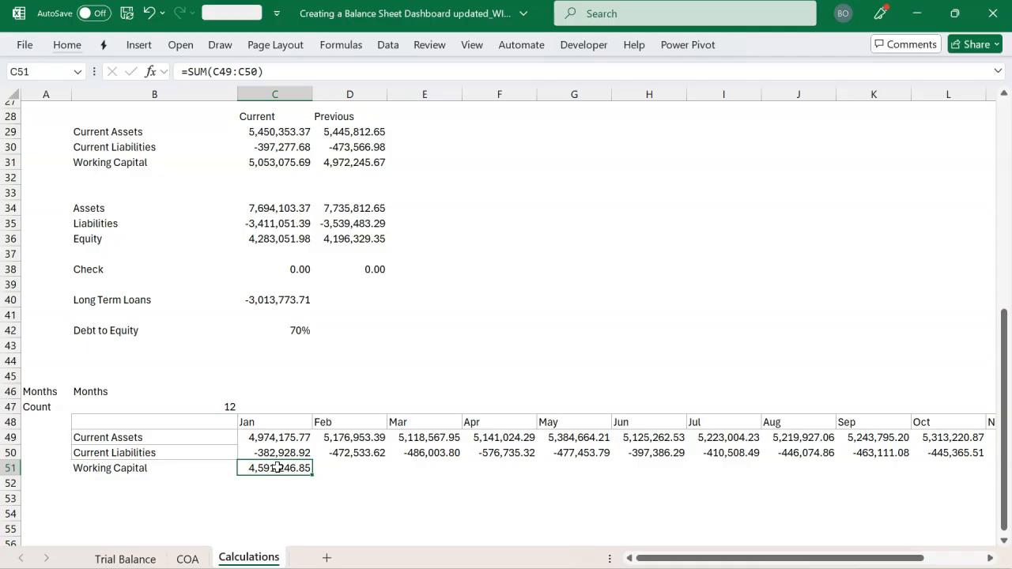
key("shift+Right")
key("shift+Right")
key("shift+Right")
key("shift+Right")
key("shift+Right")
key("shift+Right")
key("shift+Right")
key("shift+Right")
key("shift+Right")
key("shift+Right")
key("shift+Right")
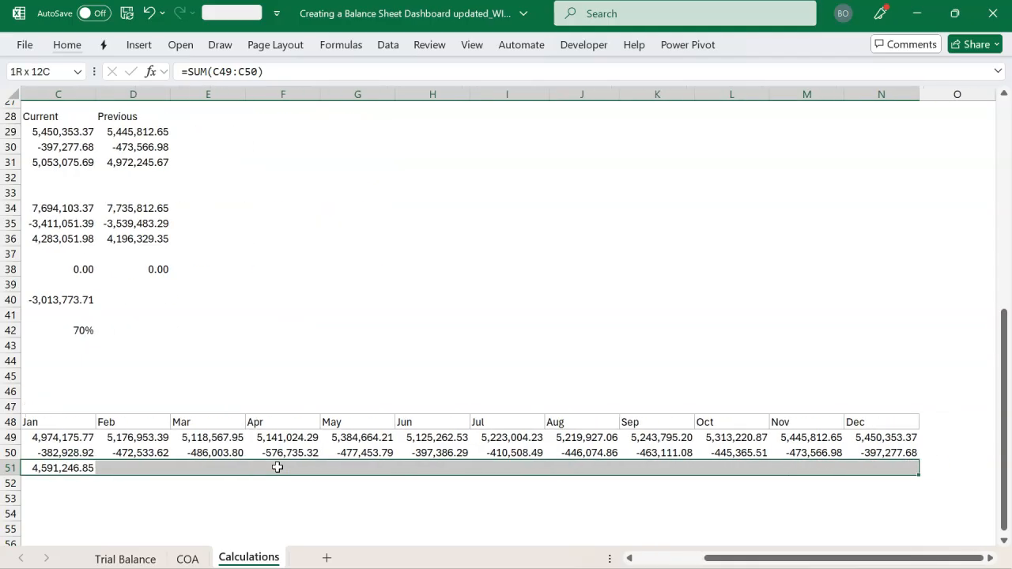
key("ctrl+r")
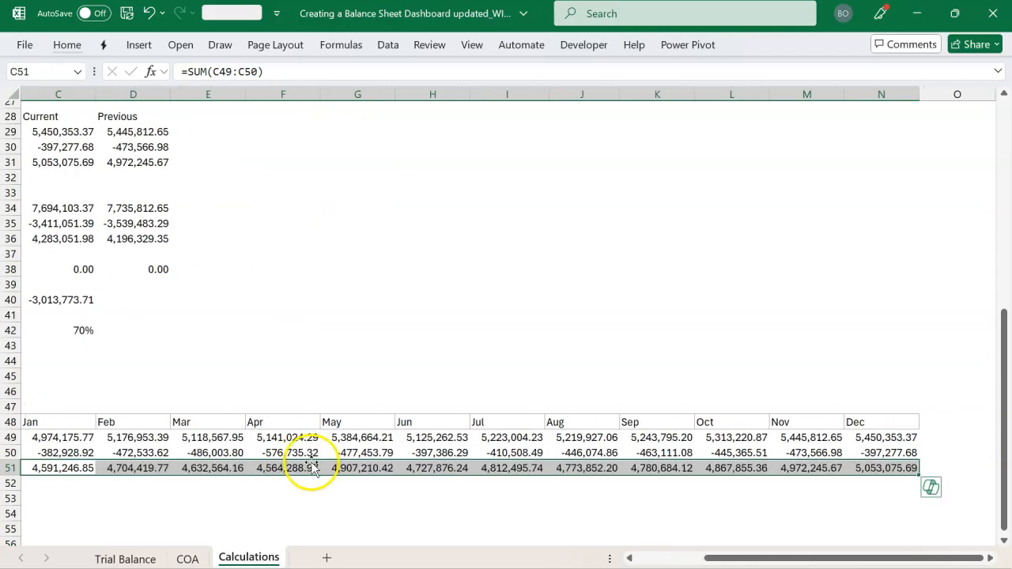
scroll(340, 468, "left", 3)
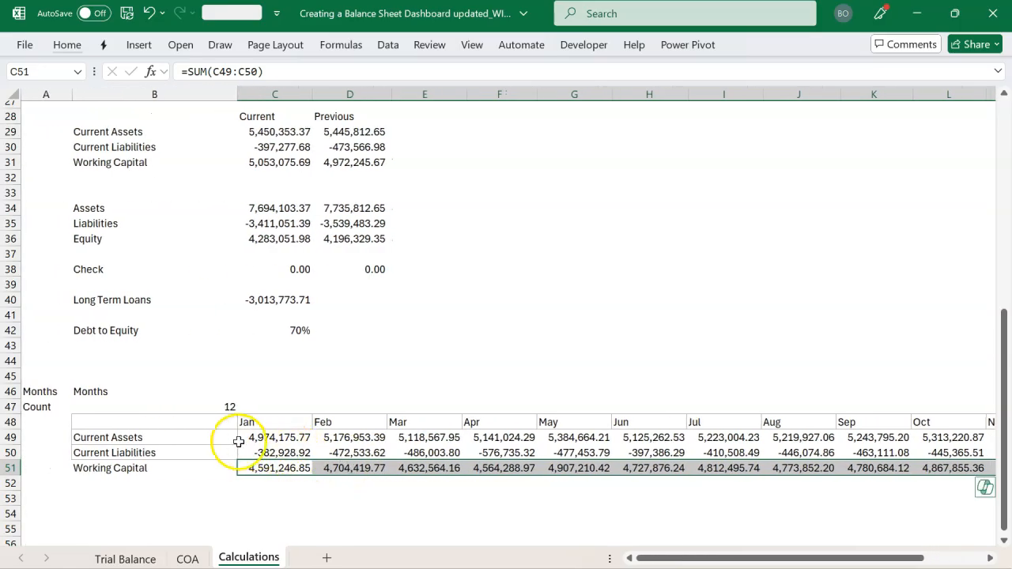
Apply all borders to the monthly table in B48:N51, including the Working Capital row
left_click(203, 450)
left_click_drag(203, 421, 898, 470)
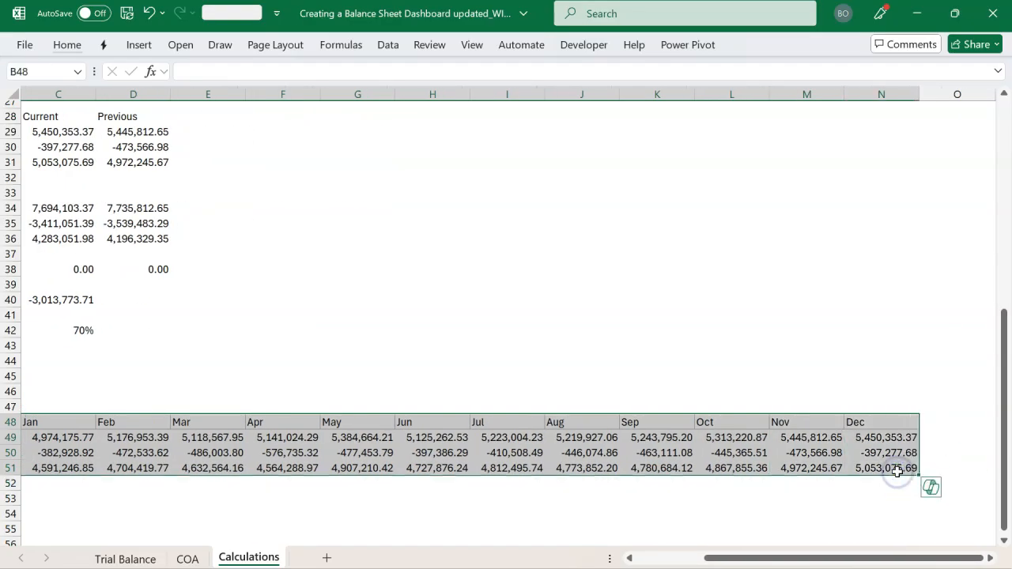
key("alt+F1")
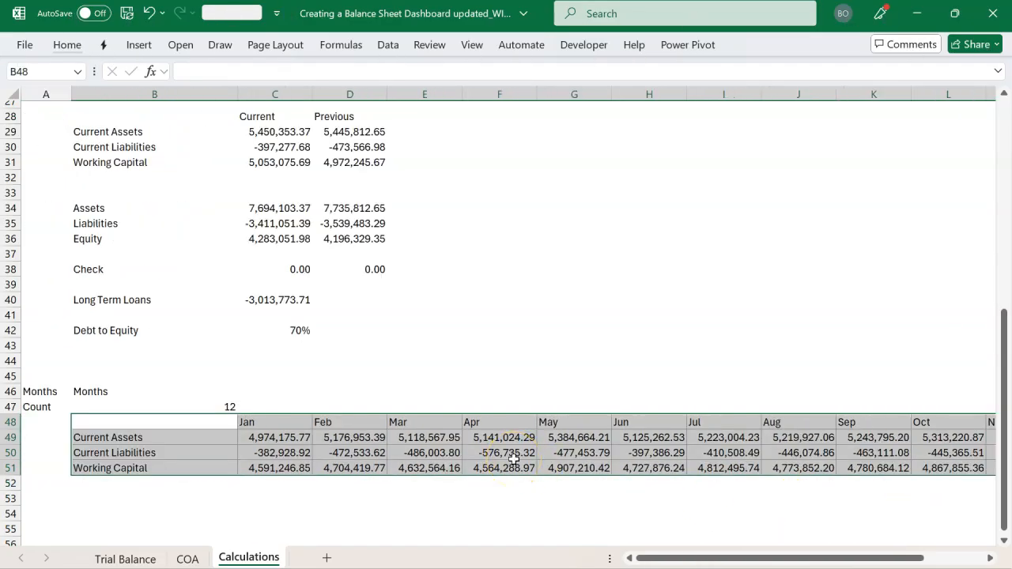
Add a Changes label in B52 and enter 0 as the January value in C52
left_click(201, 484)
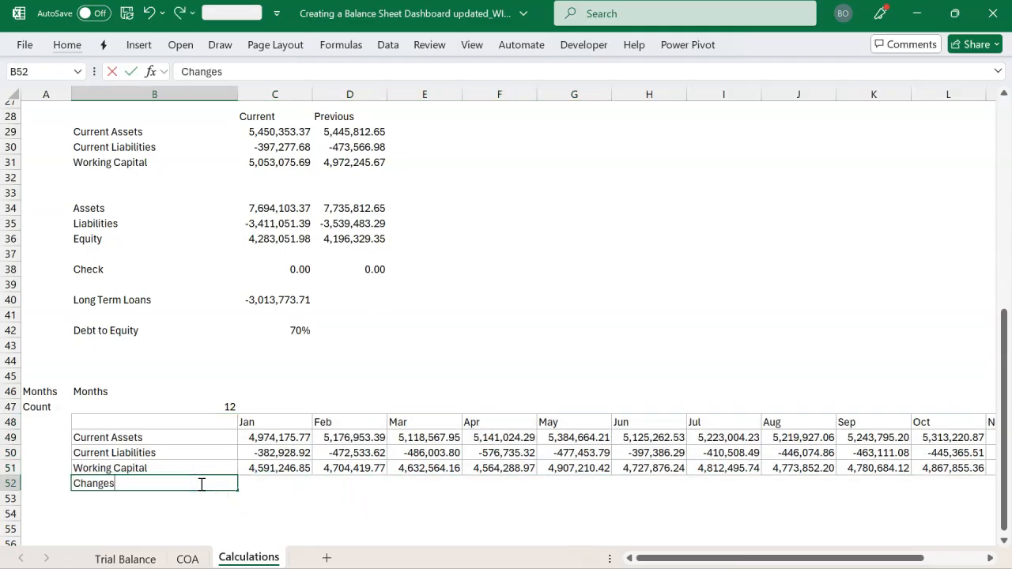
key("Tab")
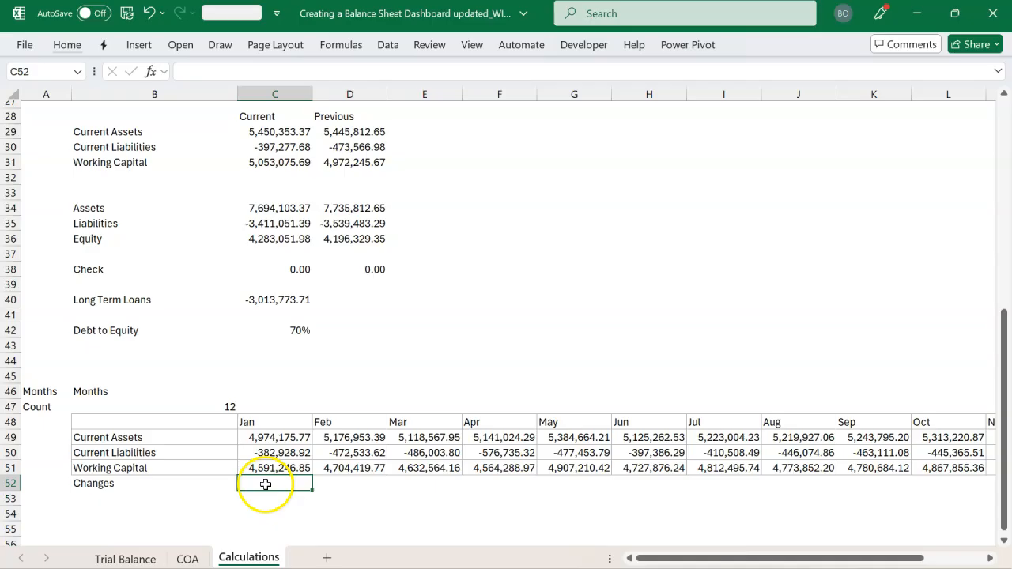
type("0")
key("Tab")
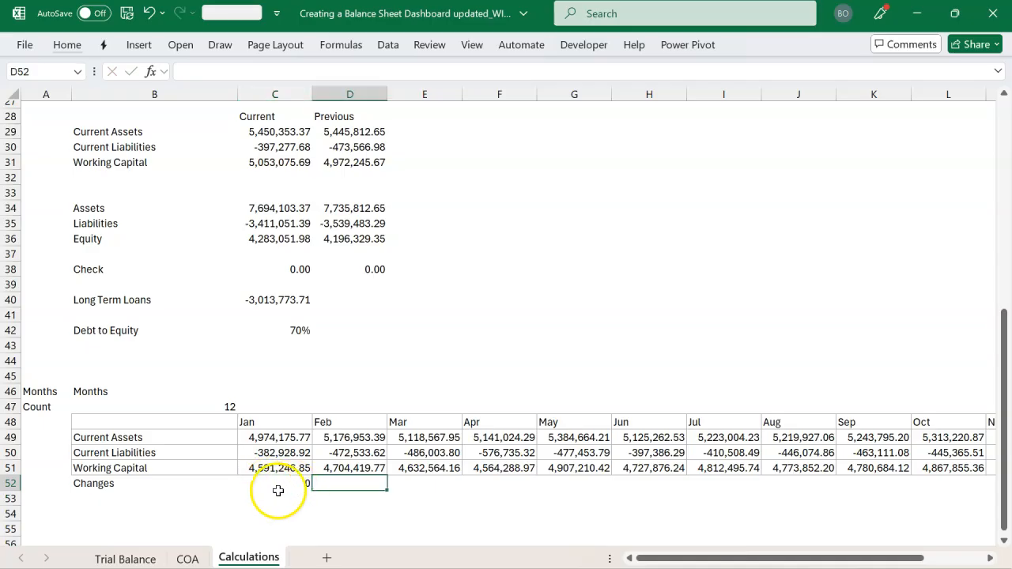
left_click(276, 491)
Calculate February's change in working capital in D52 with =D51-C51
left_click(343, 482)
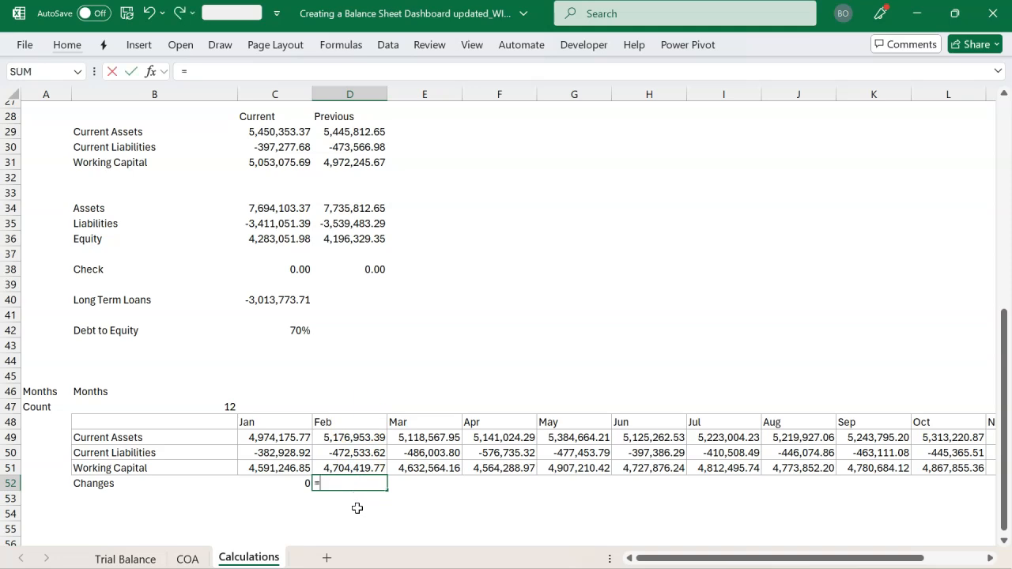
type("=")
key("Up")
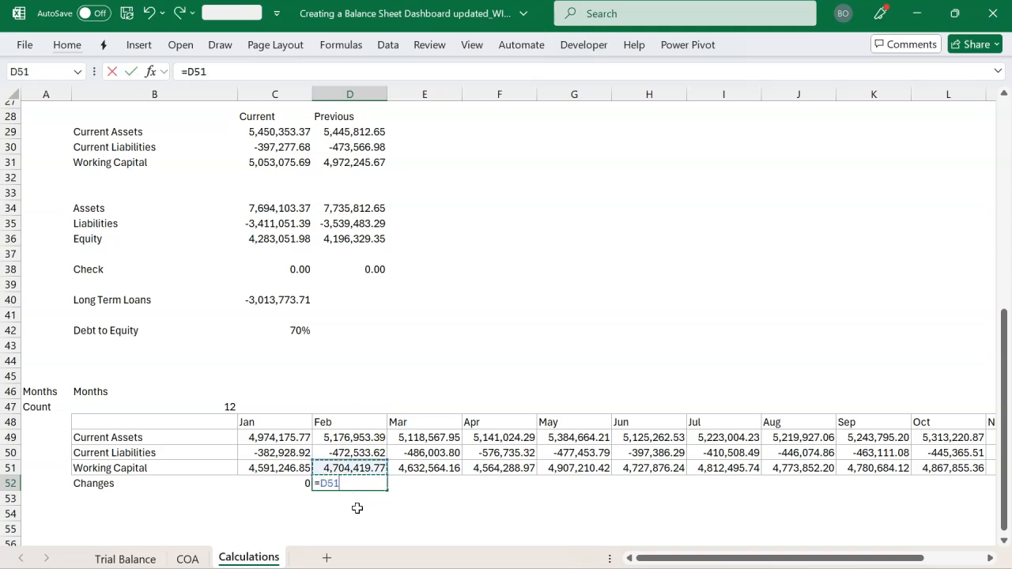
type("-")
left_click(282, 468)
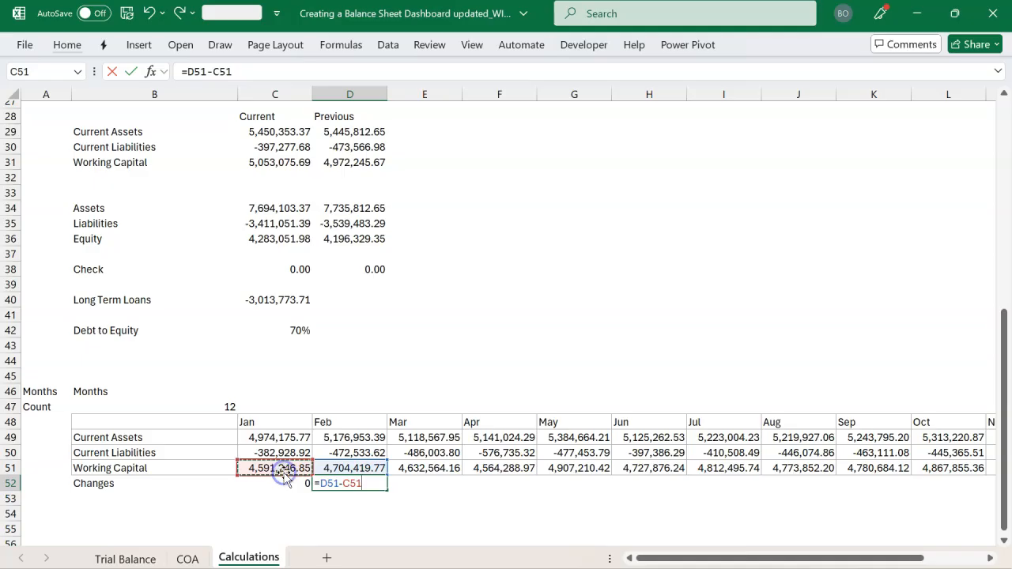
key("Return")
key("Up")
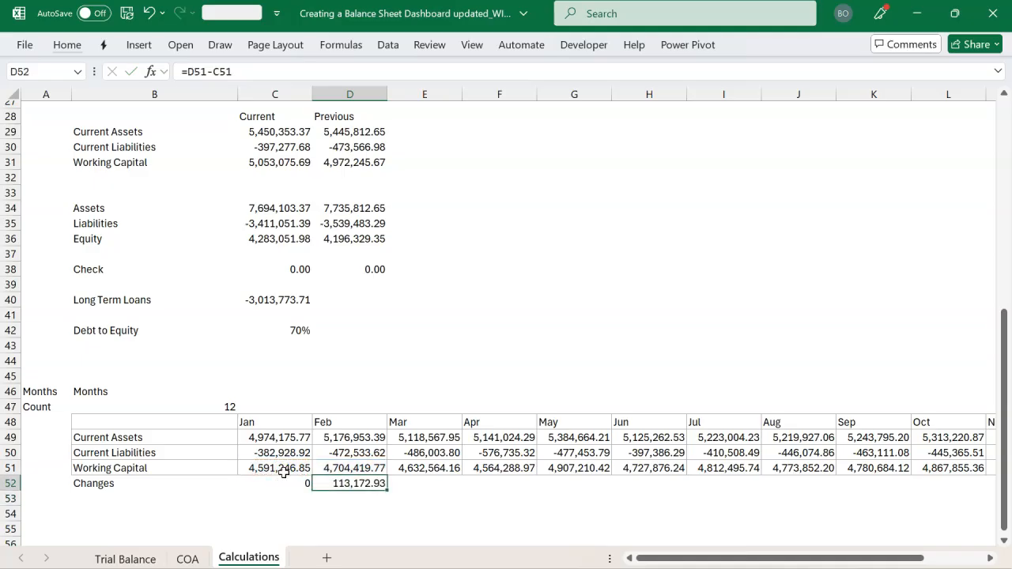
Fill the Changes formula from D52 across to December in N52
key("shift+Right")
key("shift+Right")
key("shift+Right")
key("shift+Right")
key("shift+Right")
key("shift+Right")
key("shift+Right")
key("shift+Right")
key("shift+Right")
key("shift+Right")
key("shift+Right")
key("shift+Left")
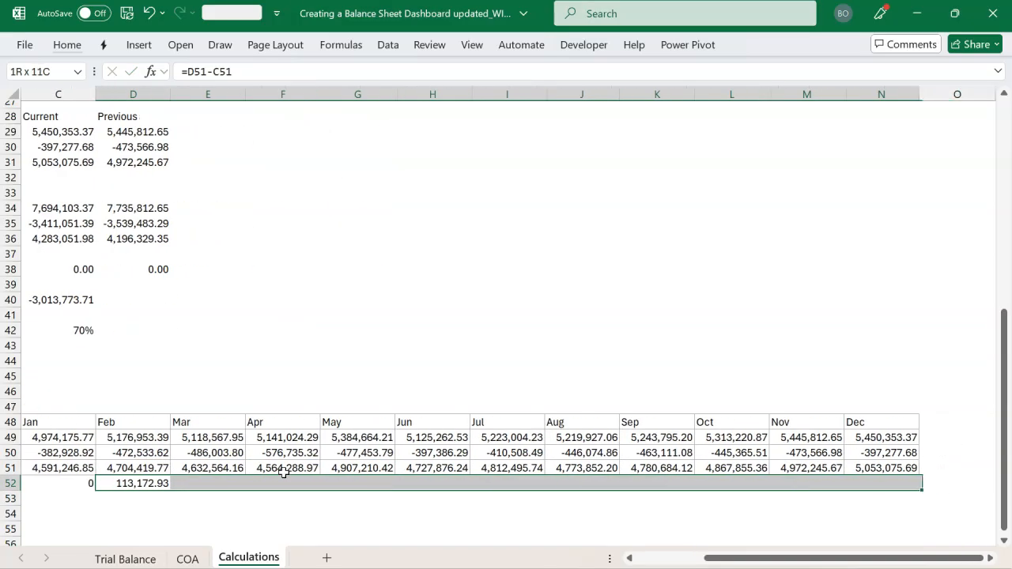
key("ctrl+r")
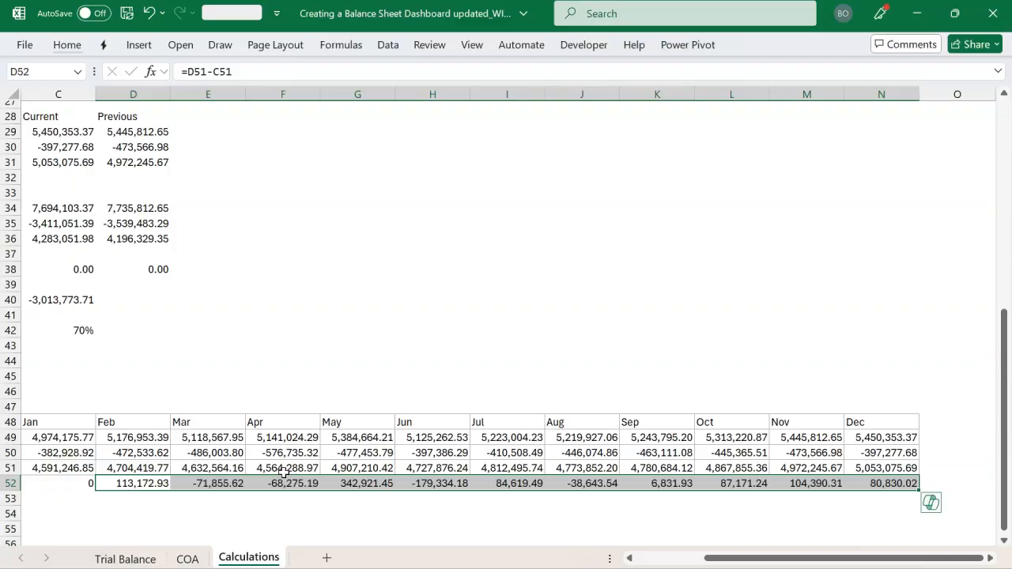
scroll(285, 468, "left", 3)
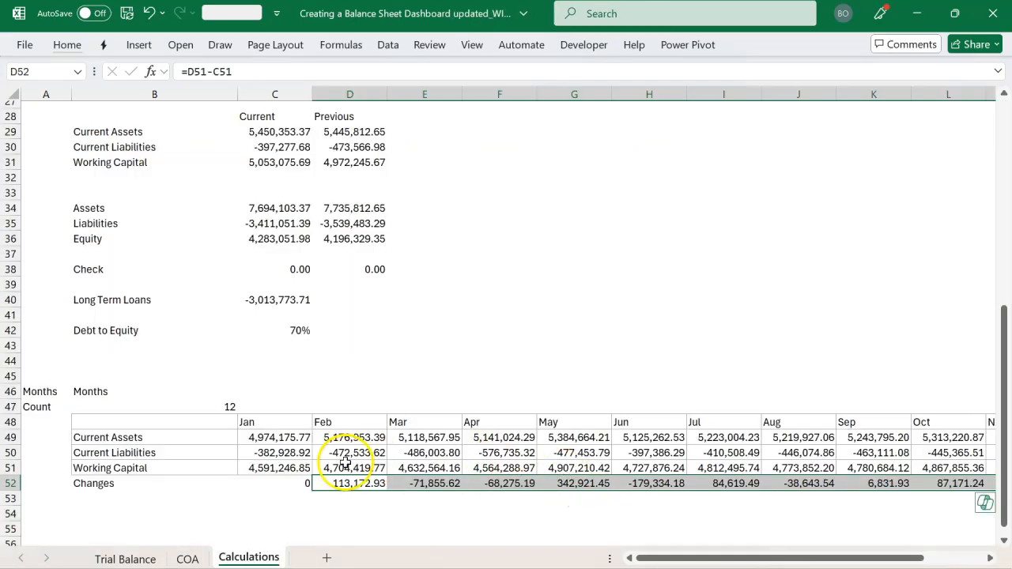
Switch to the finished dashboard workbook to review its layout, and return to the Calculations sheet
left_click(179, 486)
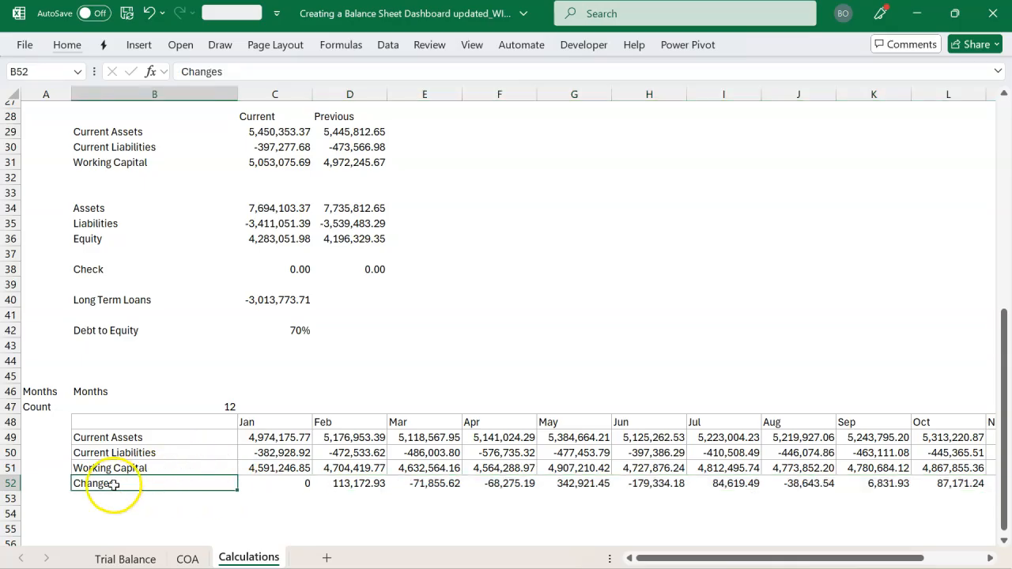
left_click(210, 356)
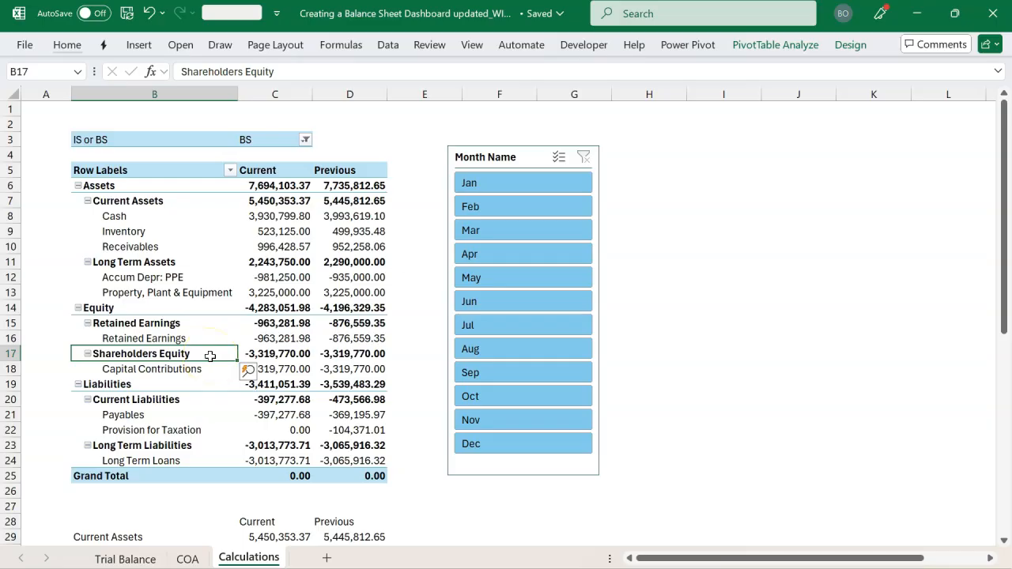
key("alt+Tab")
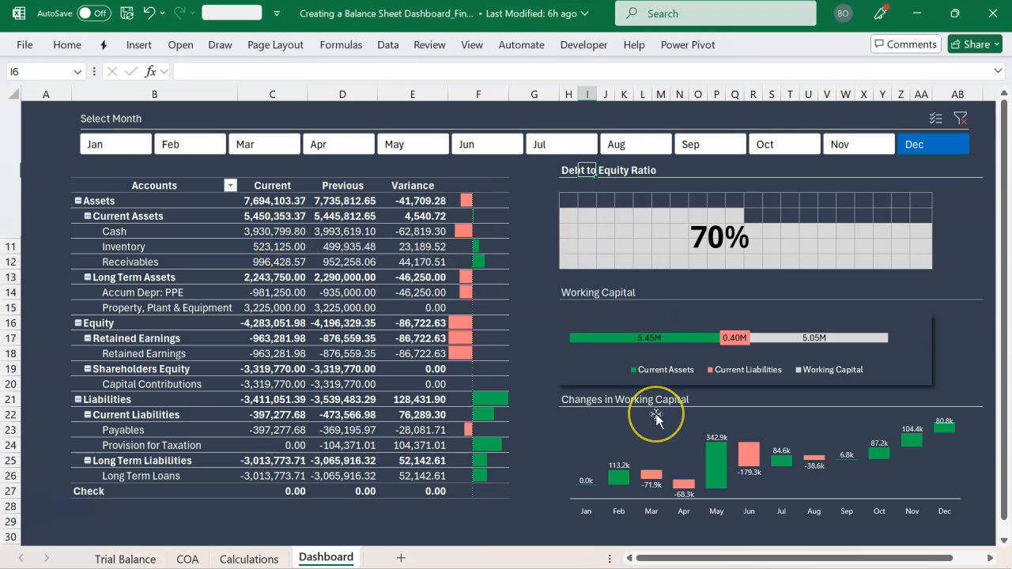
key("alt+Tab")
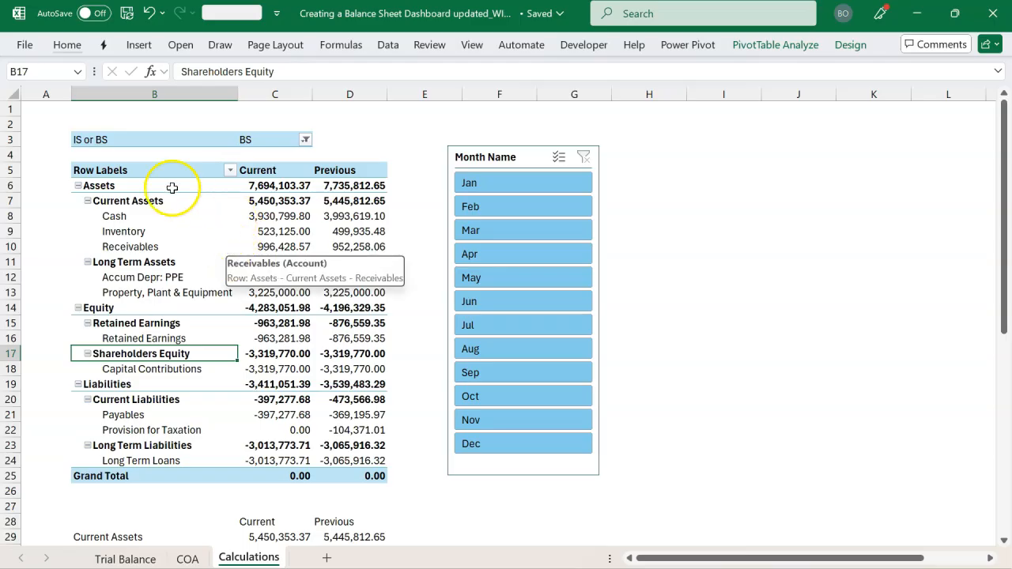
left_click(96, 140)
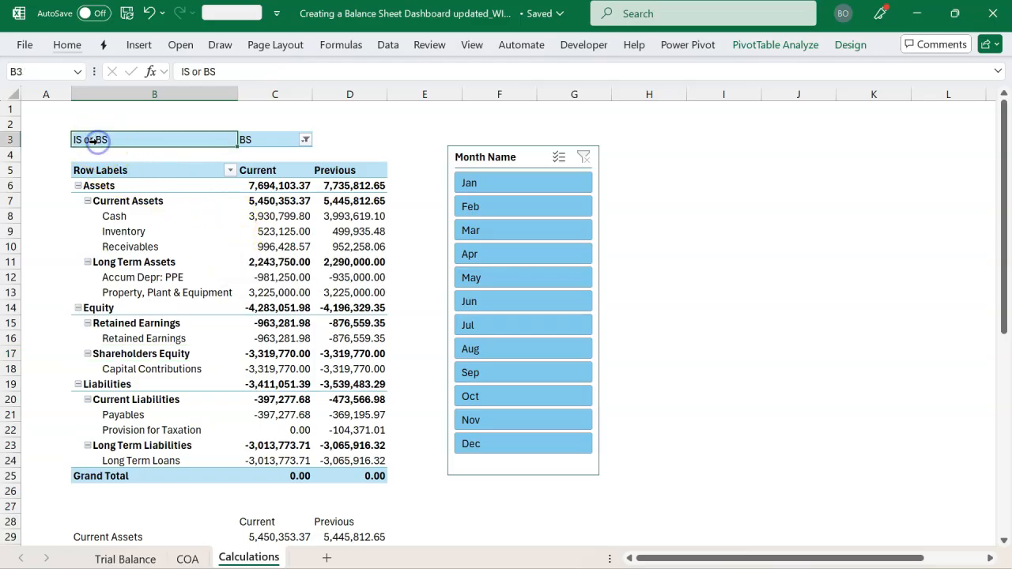
left_click(154, 218)
key("ctrl+a")
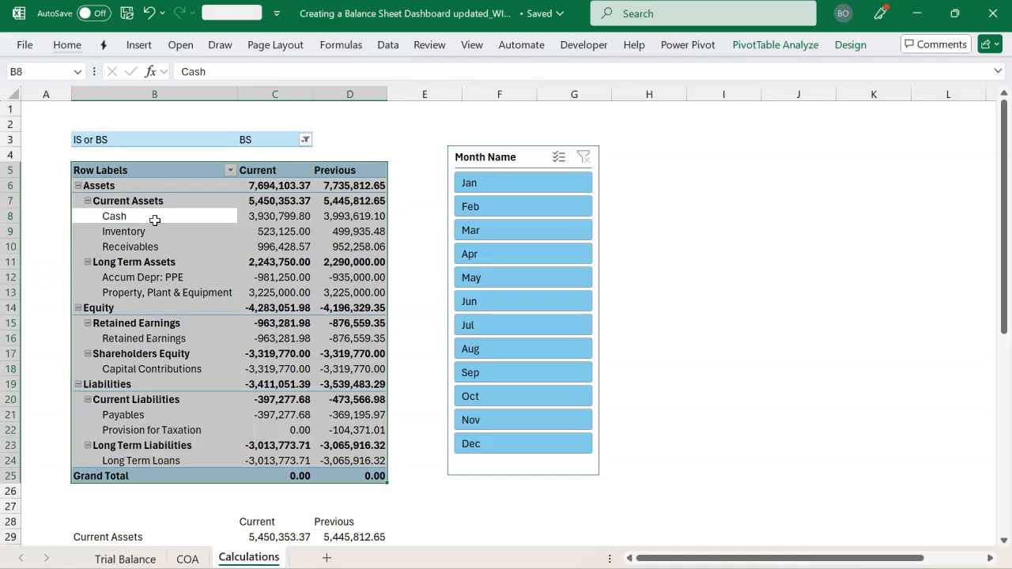
Select the entire balance sheet PivotTable, including its IS or BS filter, and copy it
left_click(177, 201)
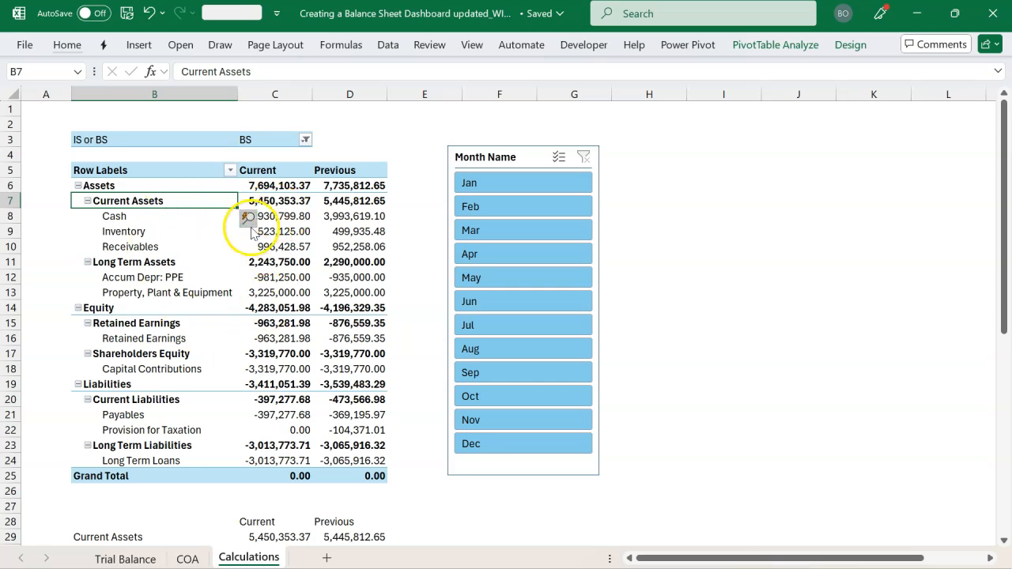
left_click(757, 46)
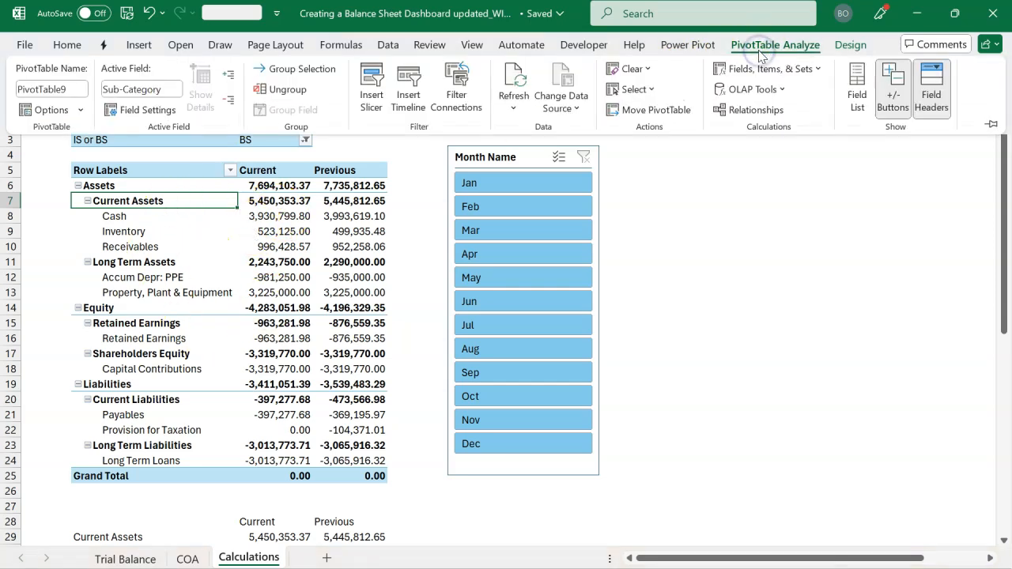
left_click(652, 90)
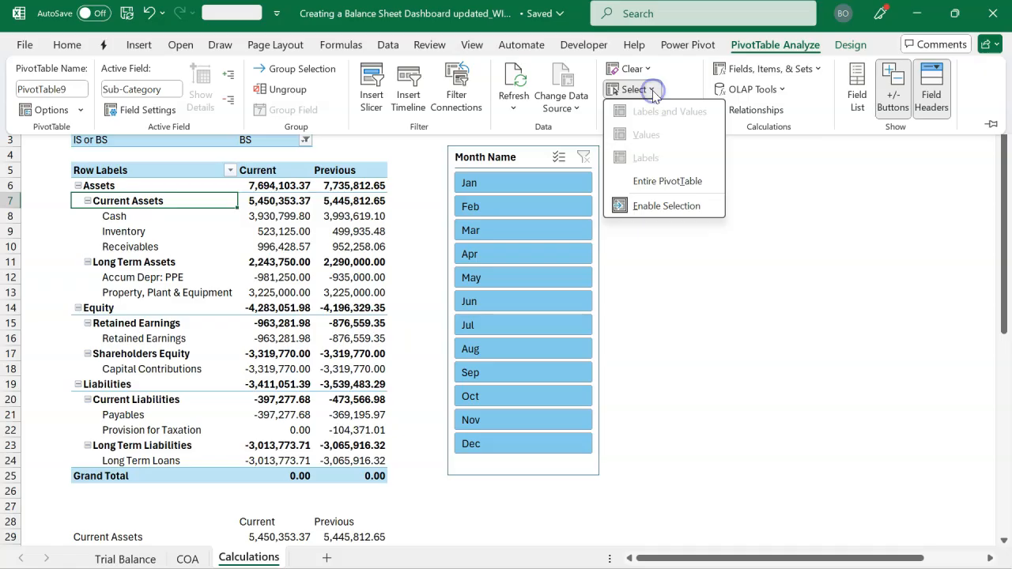
left_click(656, 182)
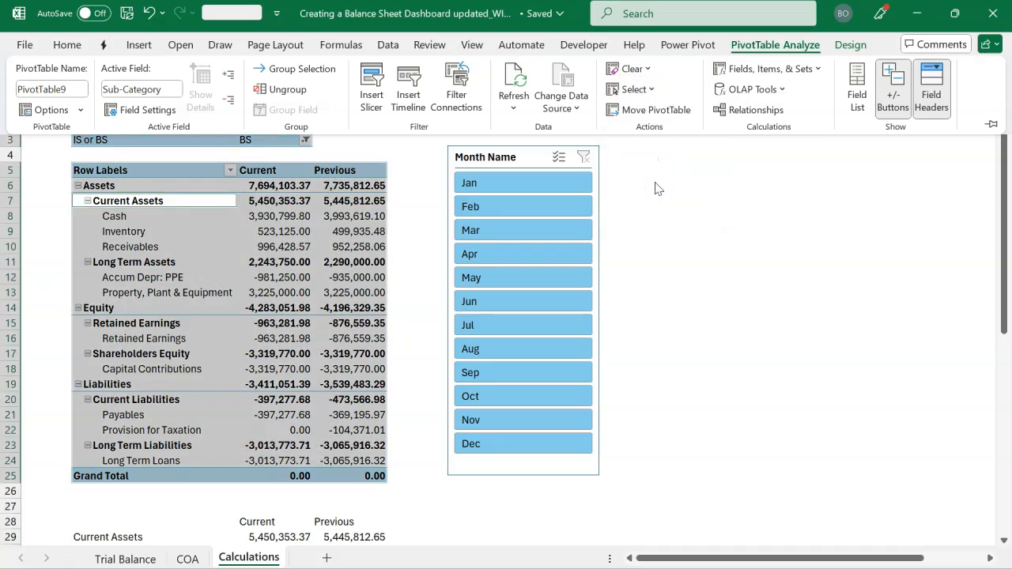
key("ctrl+c")
Add a new worksheet and paste the copied PivotTable at cell B5
left_click(474, 372)
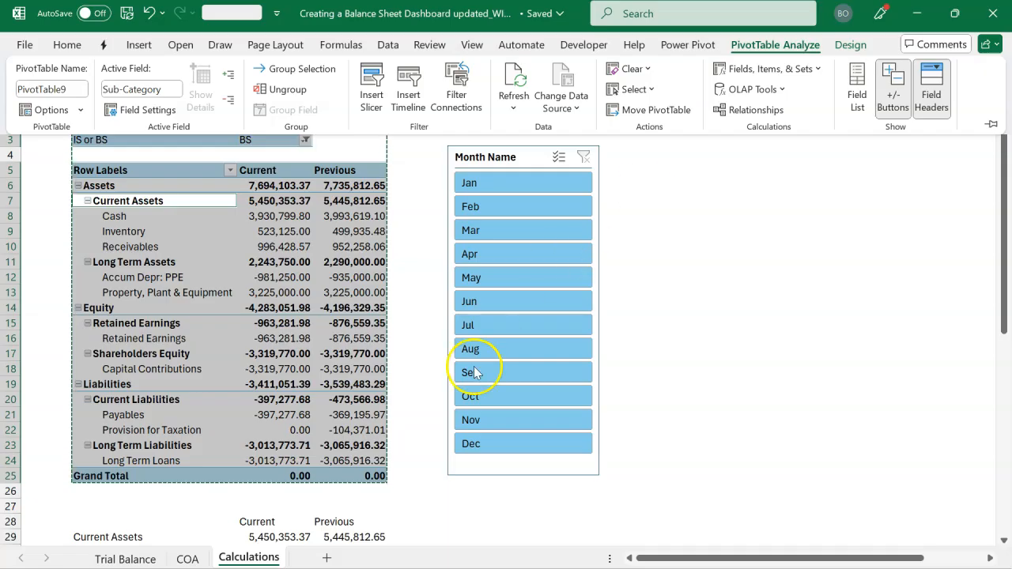
left_click(327, 556)
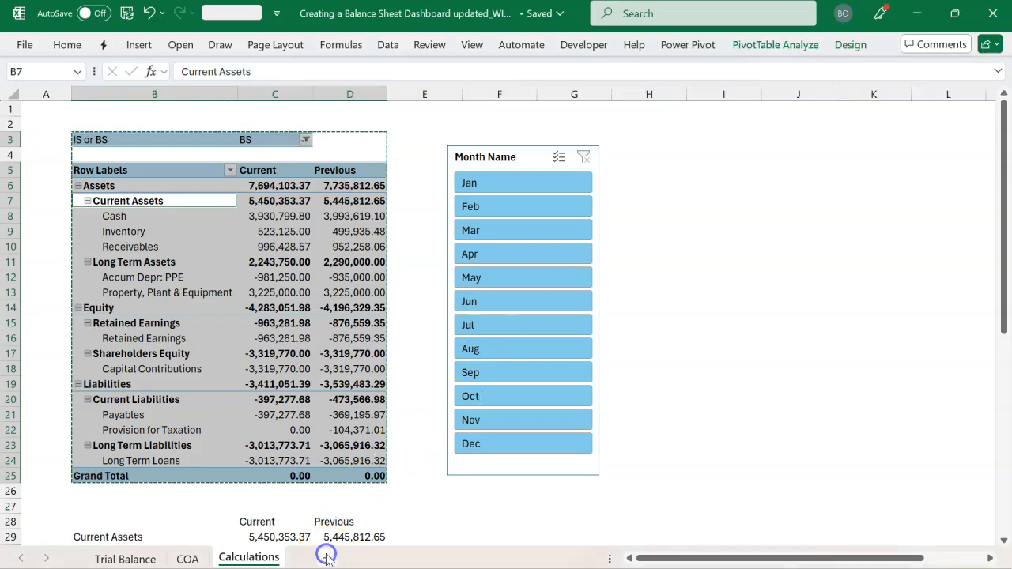
left_click(326, 556)
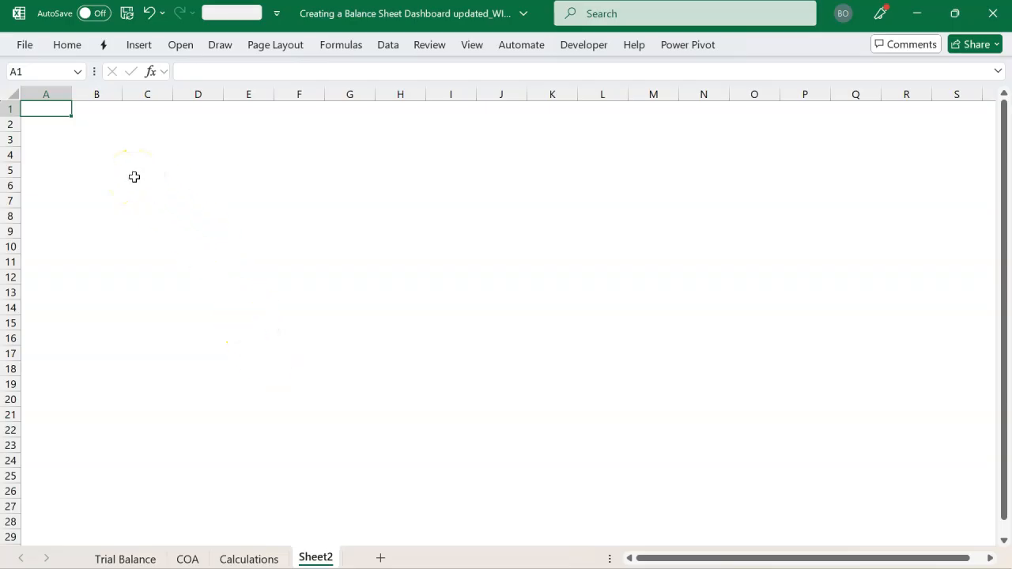
left_click(92, 170)
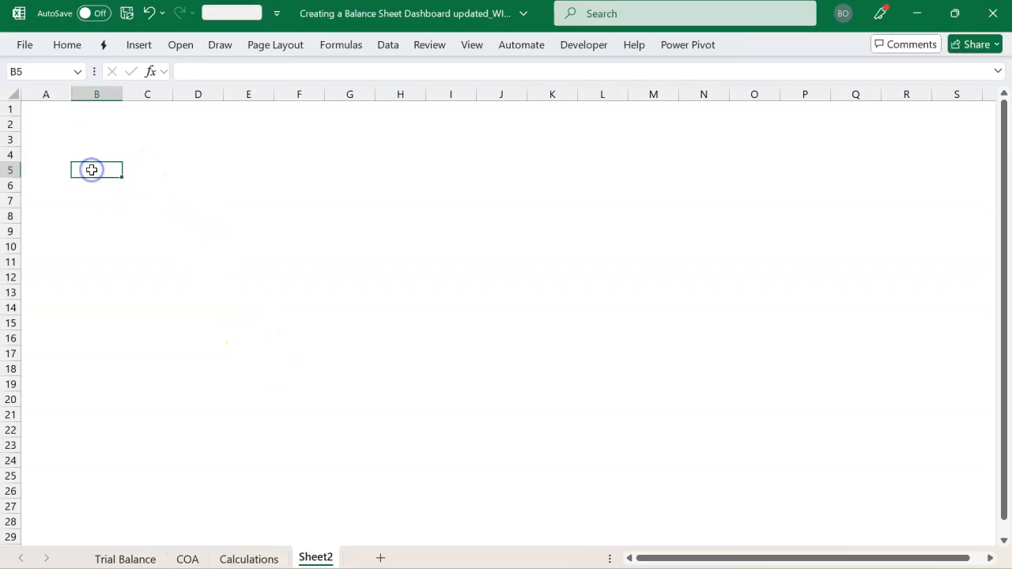
key("ctrl+v")
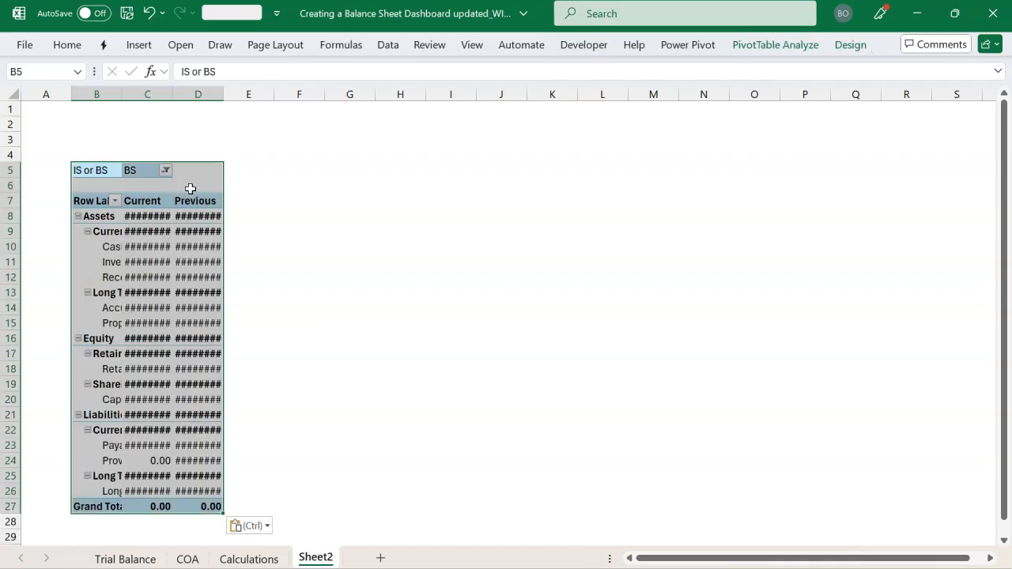
Autofit columns B, C and D on the new sheet to the PivotTable's contents
double_click(122, 94)
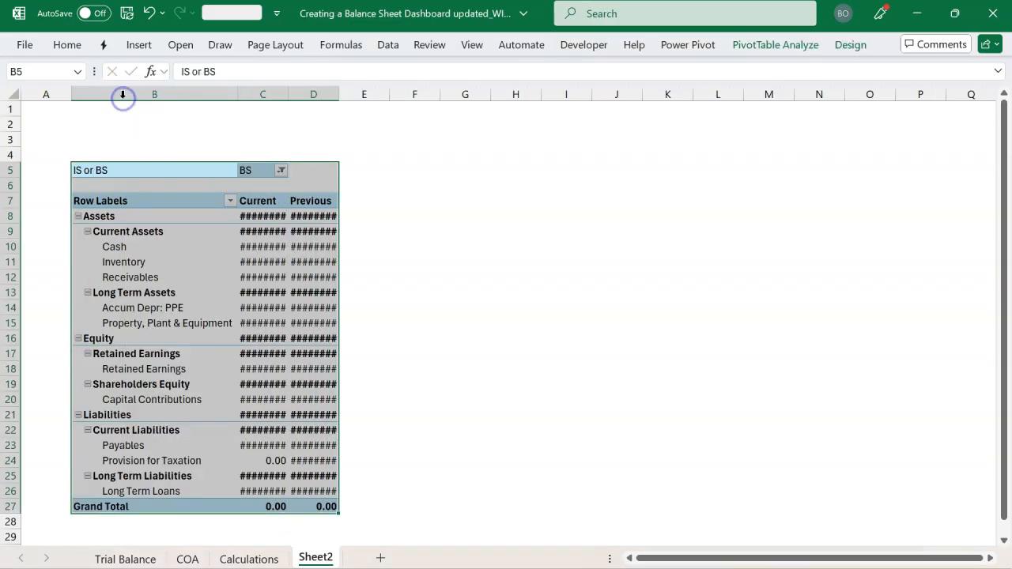
double_click(288, 94)
double_click(358, 92)
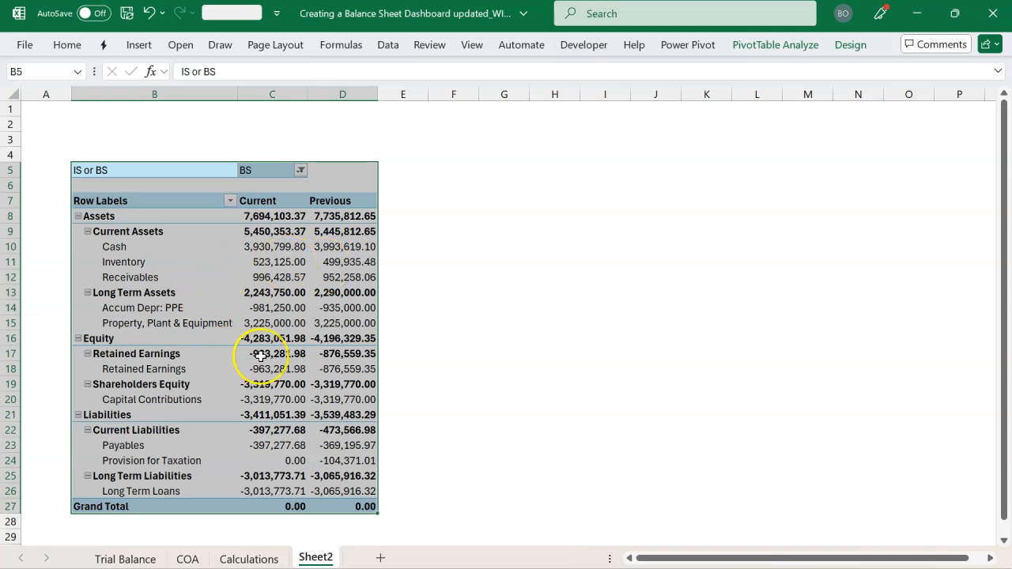
Fill all cells of the new sheet with the recent Blue-Gray color
mouse_move(260, 357)
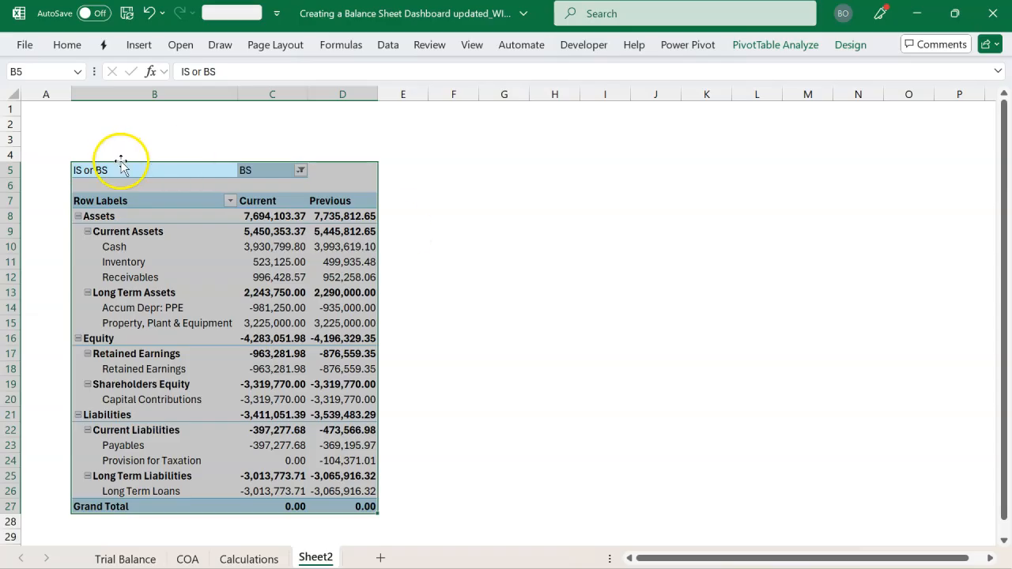
left_click(13, 95)
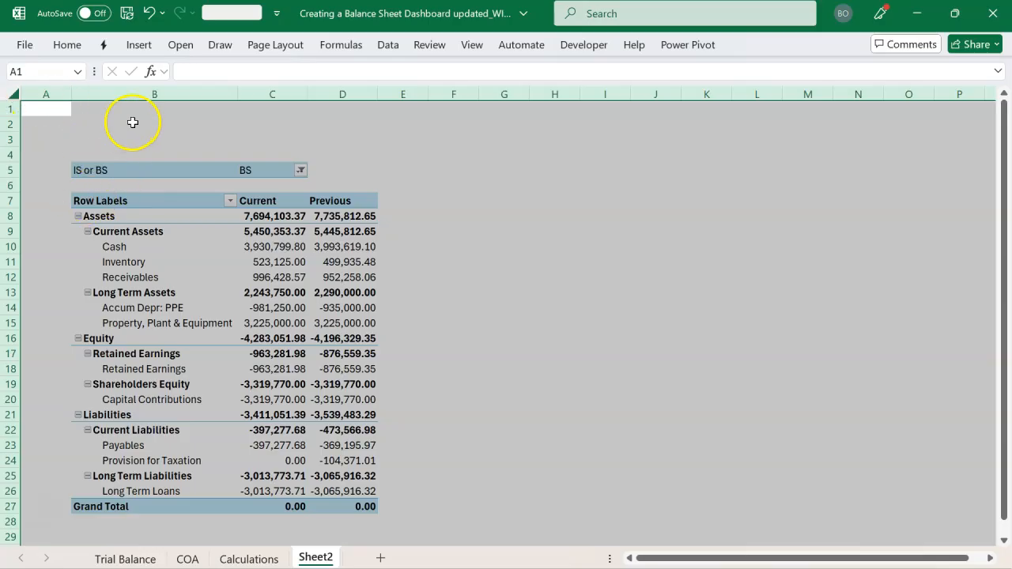
left_click(70, 44)
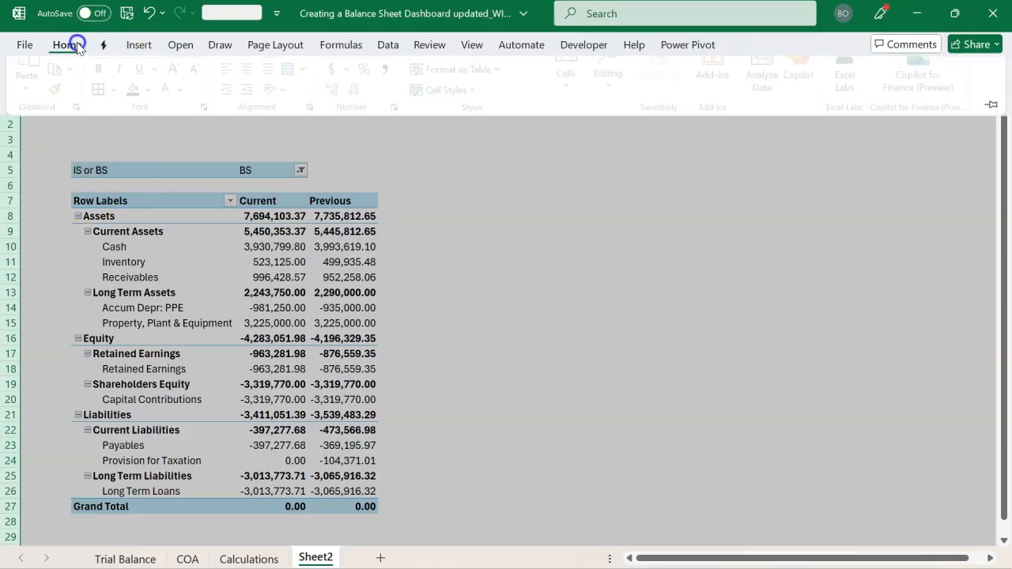
left_click(152, 110)
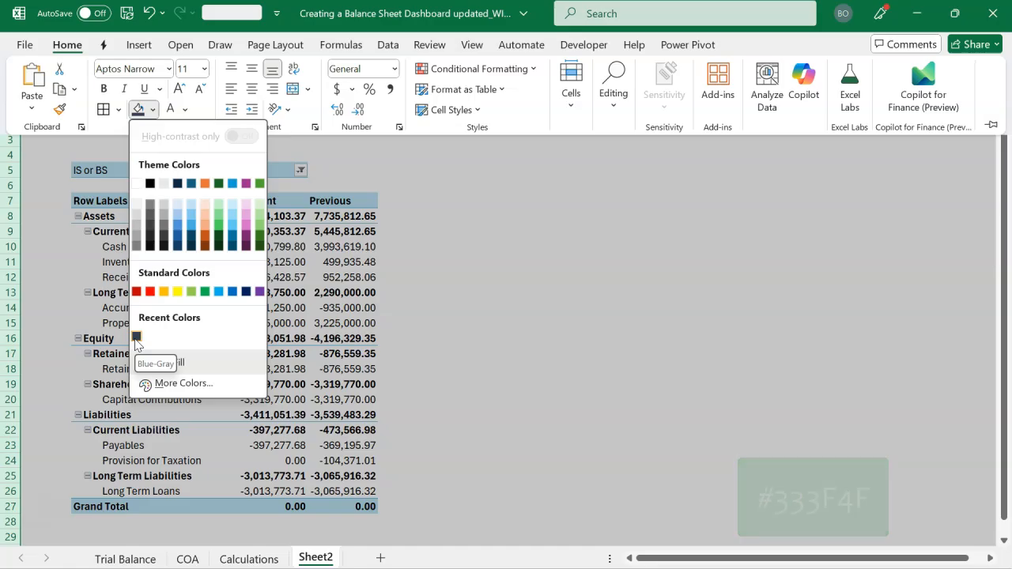
left_click(136, 339)
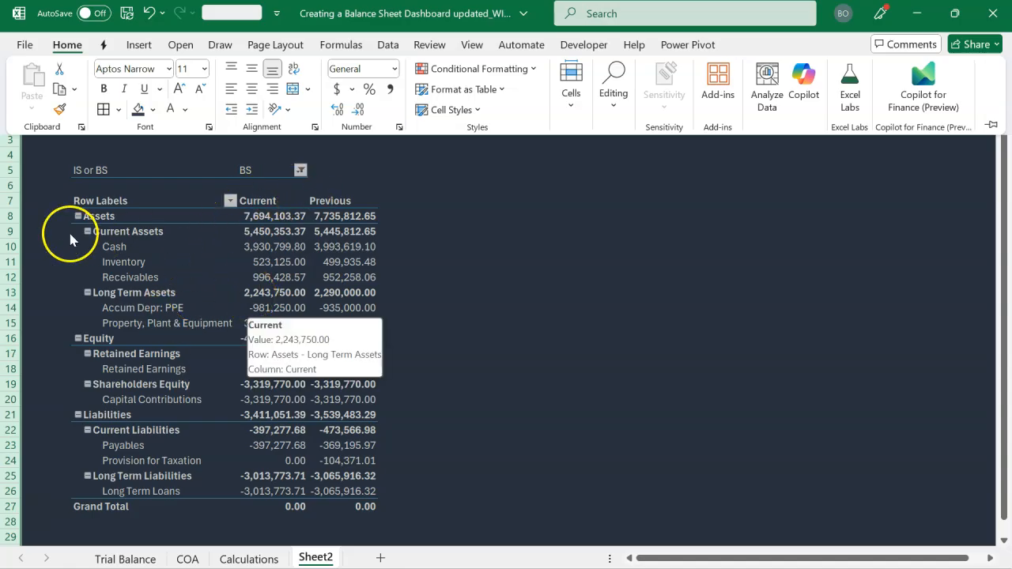
left_click(68, 194)
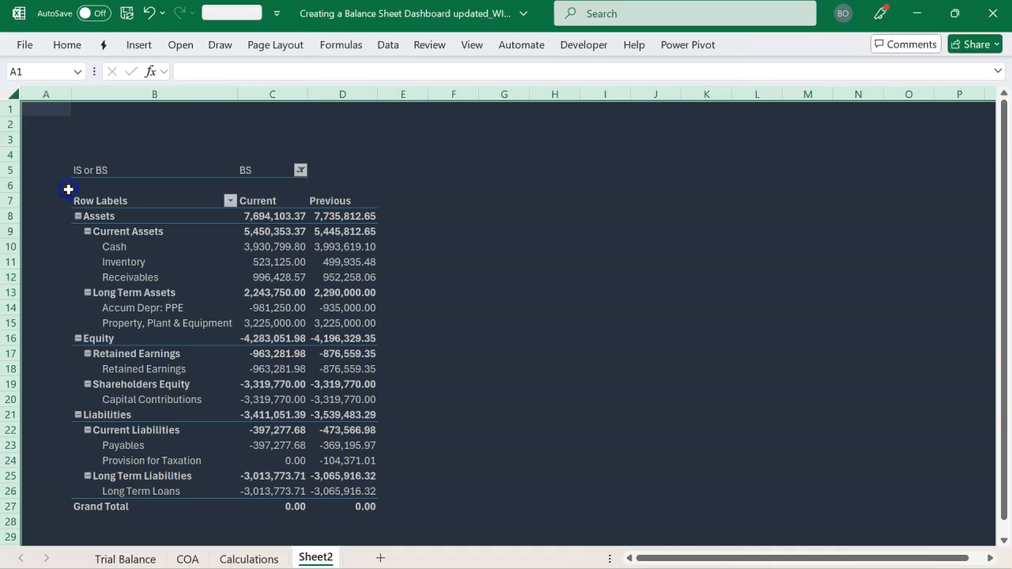
Hide row 5, which holds the IS or BS filter of the PivotTable
left_click(80, 170)
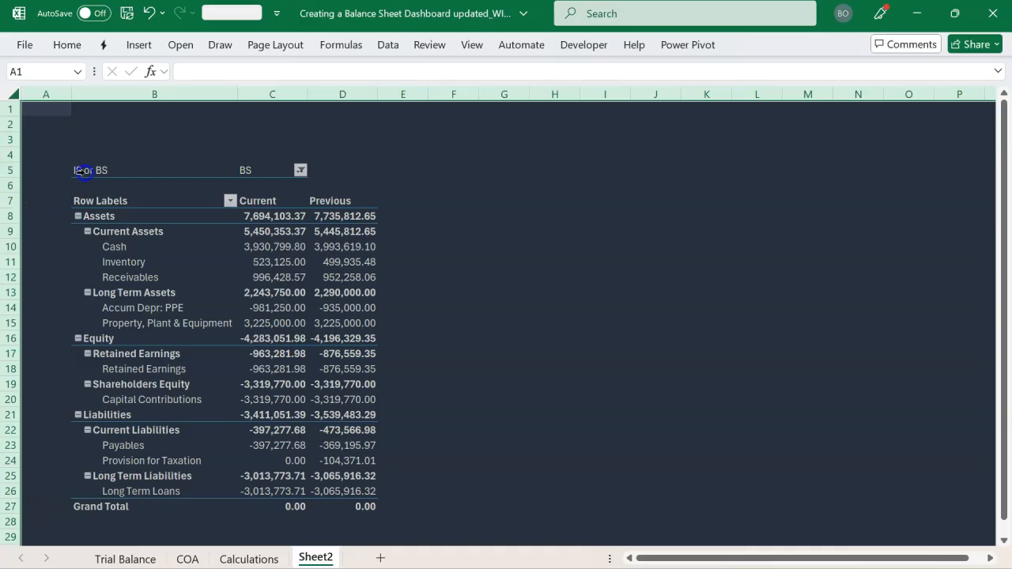
left_click(8, 170)
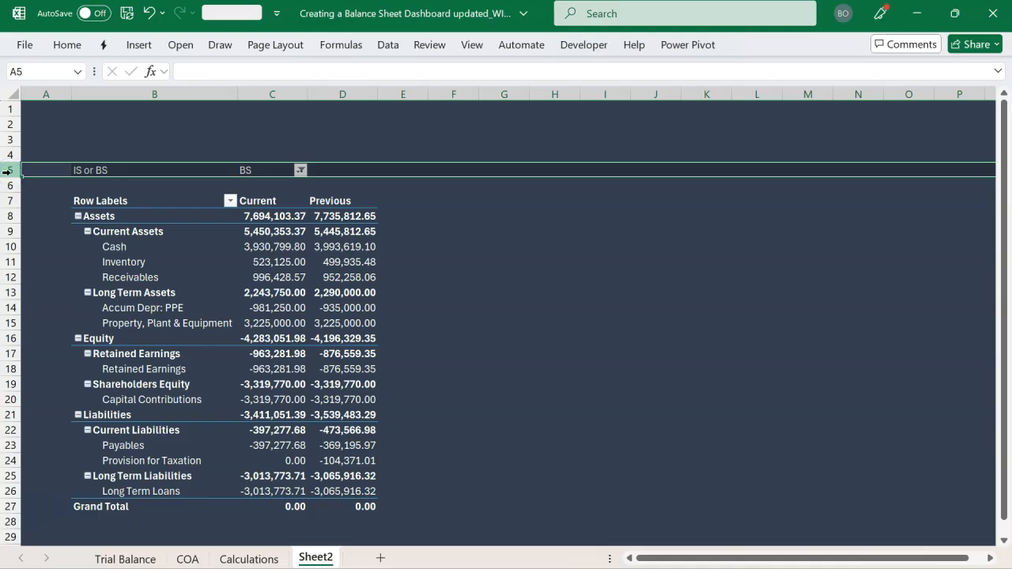
right_click(10, 173)
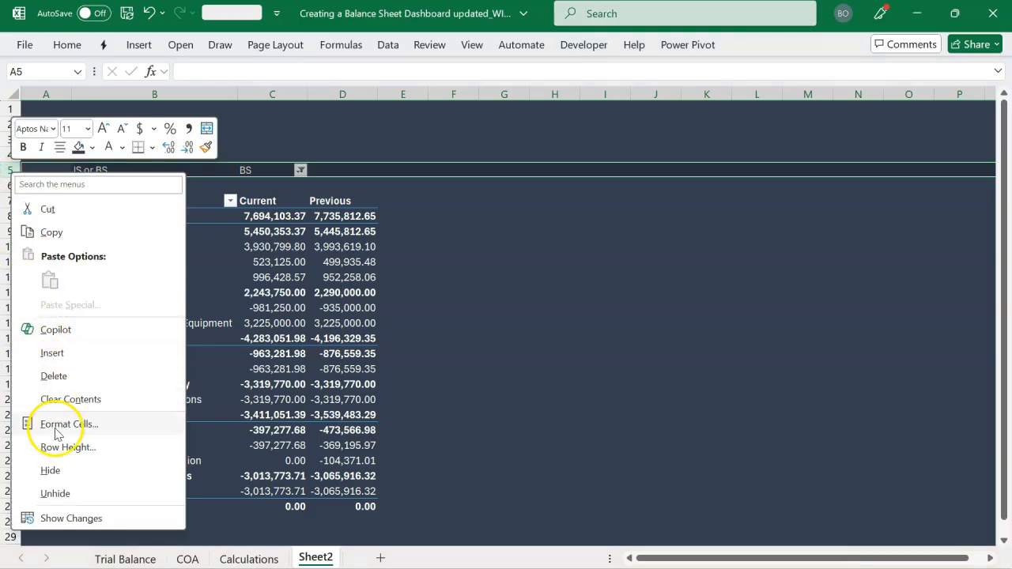
left_click(52, 471)
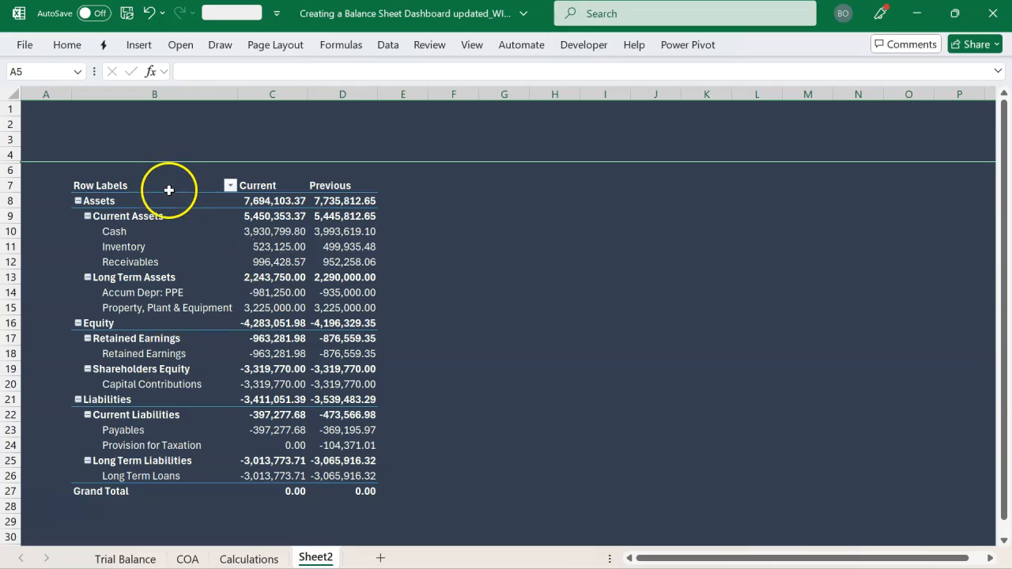
Apply the White, Pivot Style Light 1 style to the balance sheet PivotTable
left_click(193, 230)
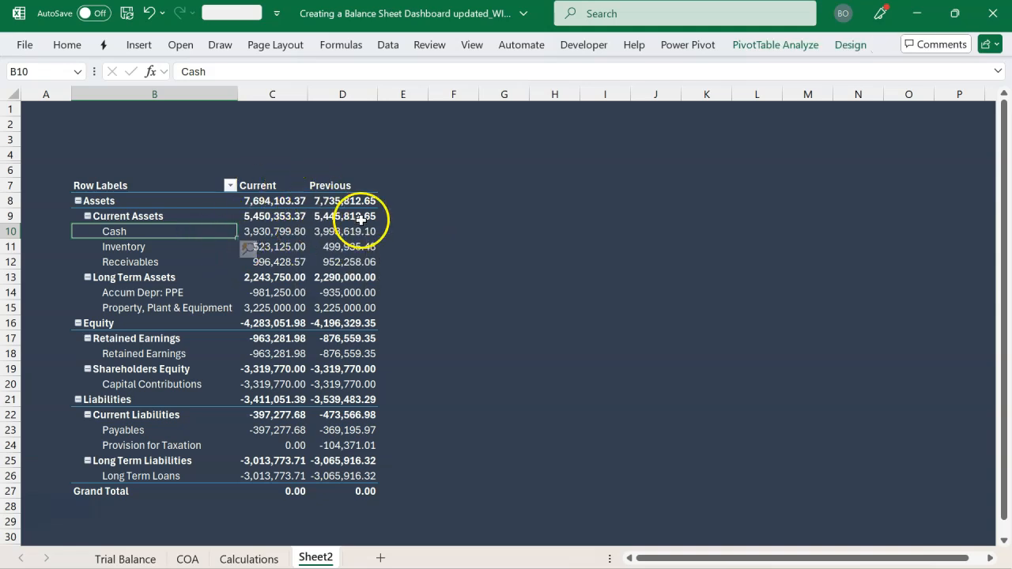
left_click(757, 46)
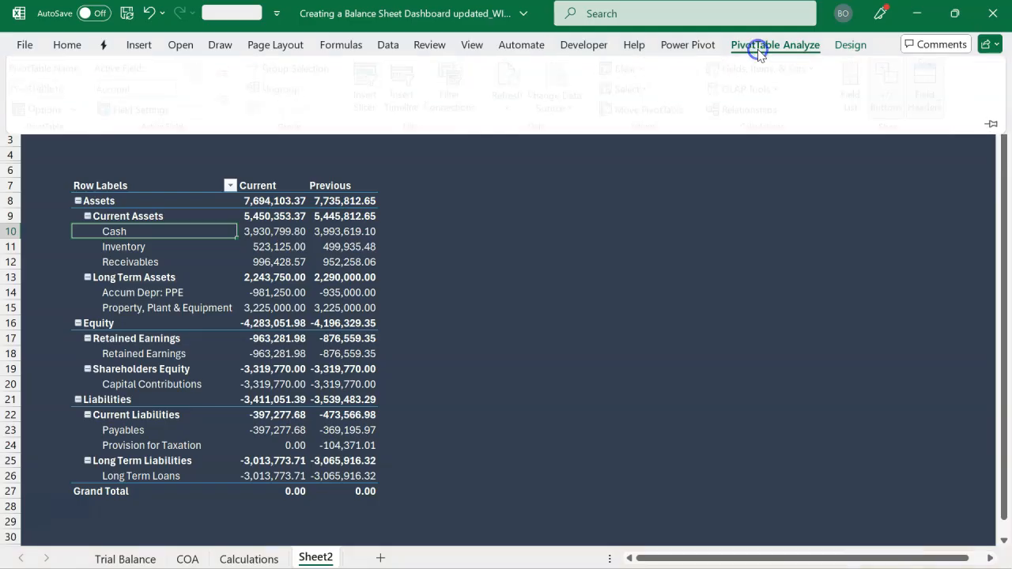
left_click(849, 44)
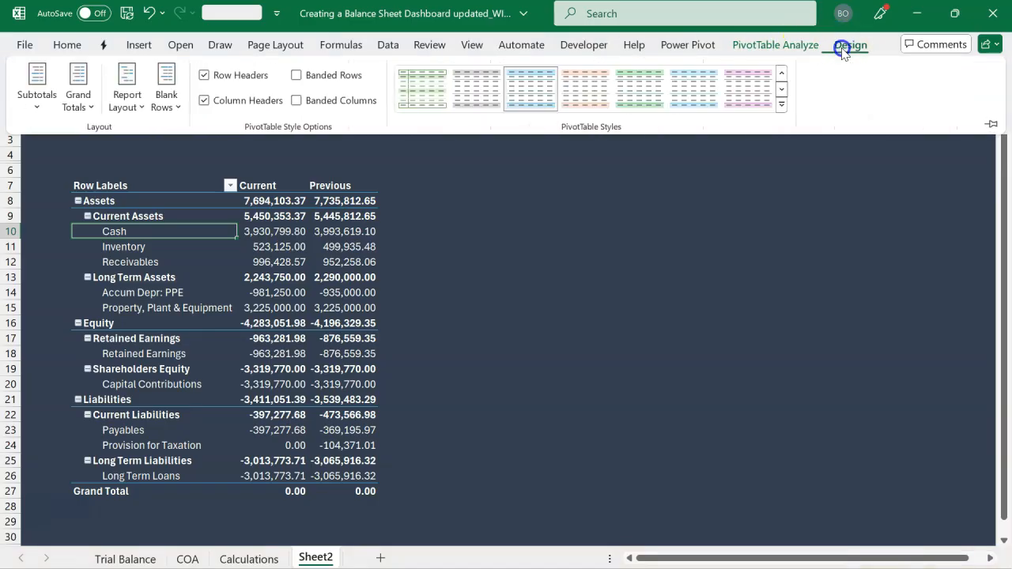
left_click(781, 103)
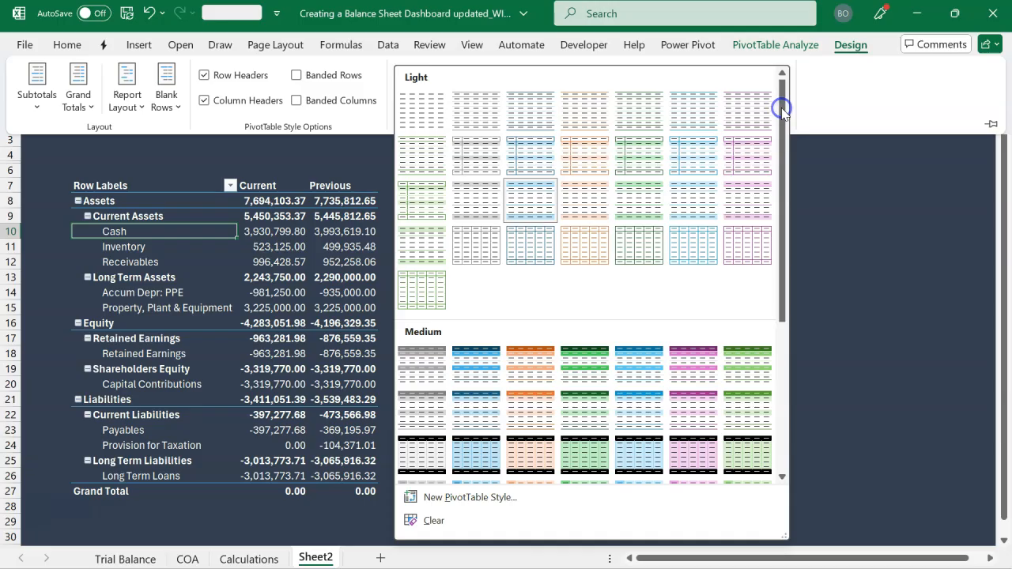
left_click(476, 105)
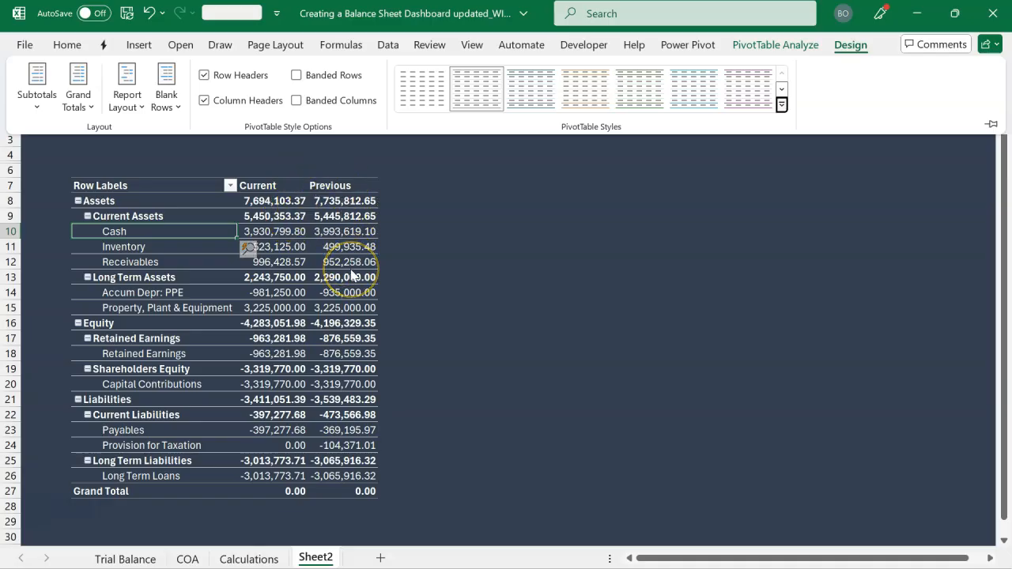
left_click(368, 212)
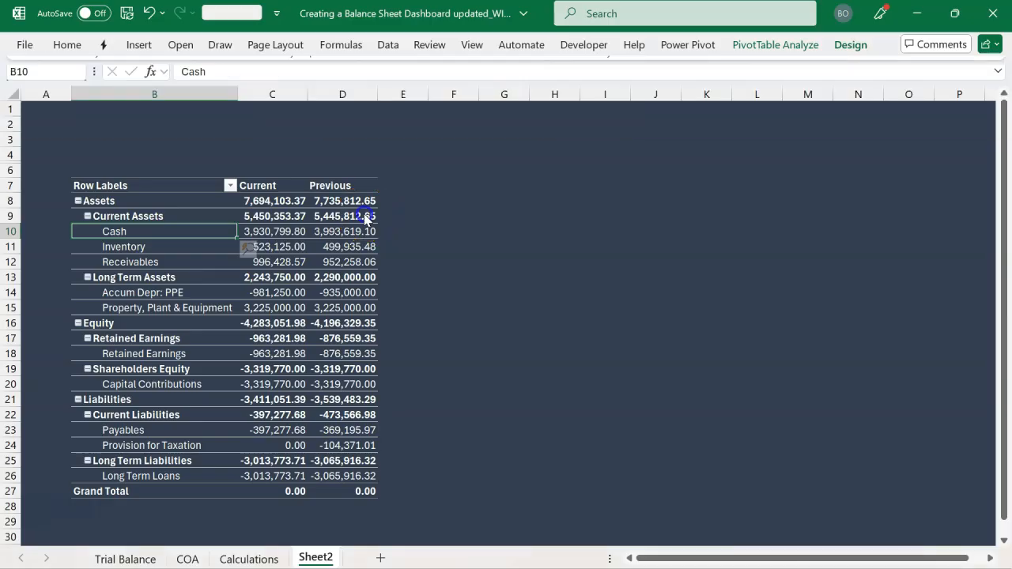
left_click(364, 214)
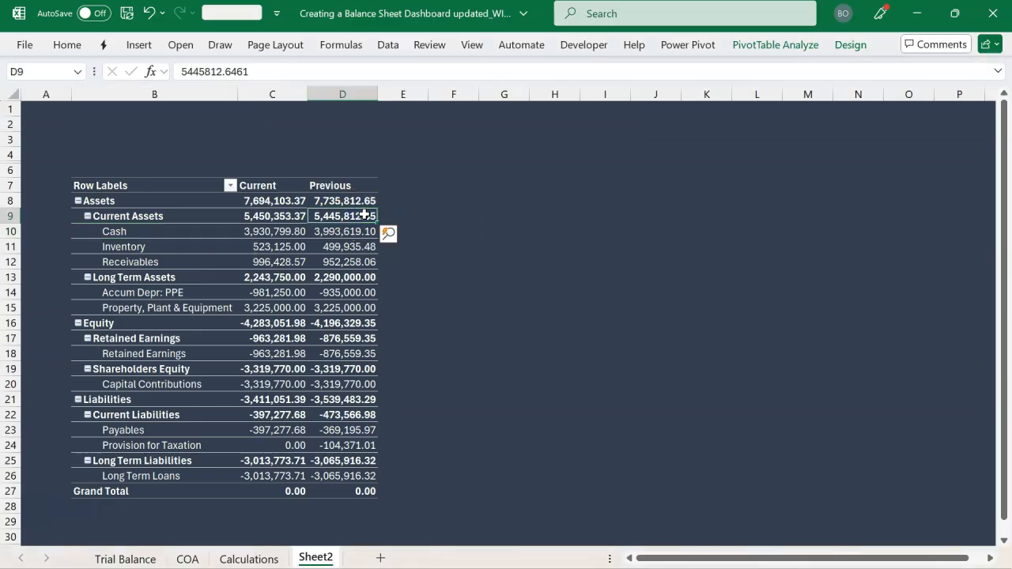
Check the Variance column in the finished dashboard workbook, and start a new Power Pivot measure named Variance in the TB table
key("alt+Tab")
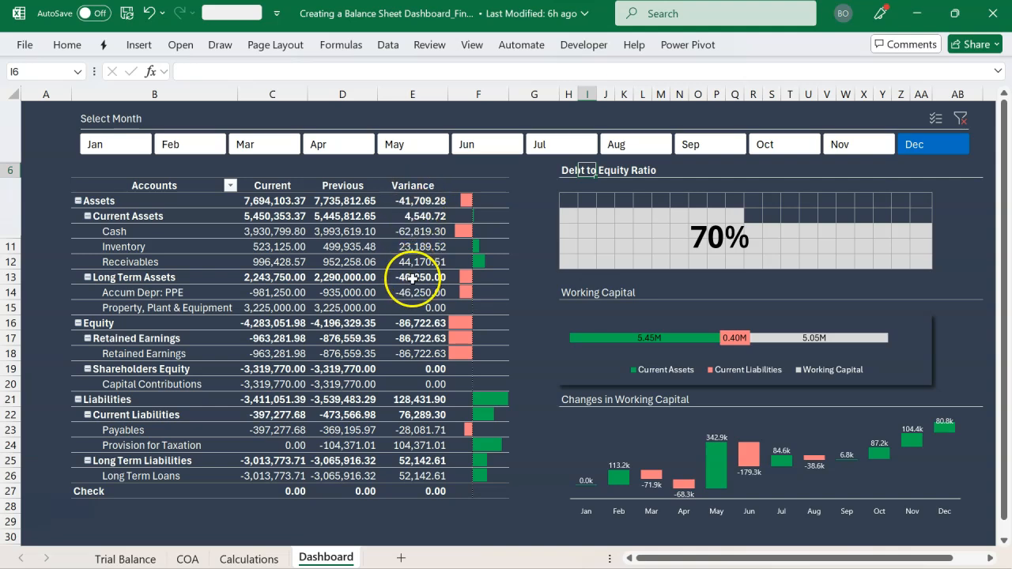
left_click(415, 203)
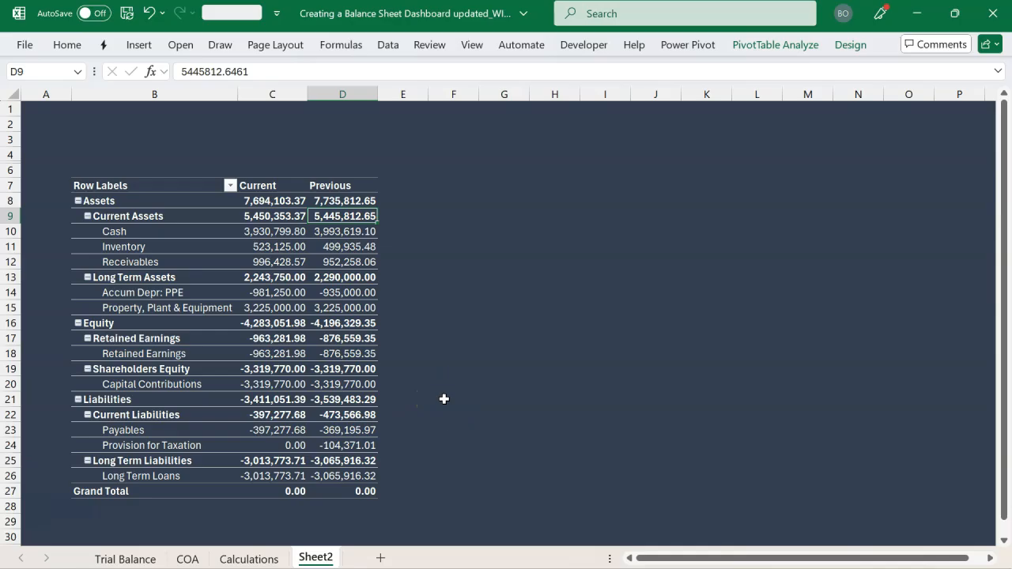
left_click(679, 46)
left_click(87, 104)
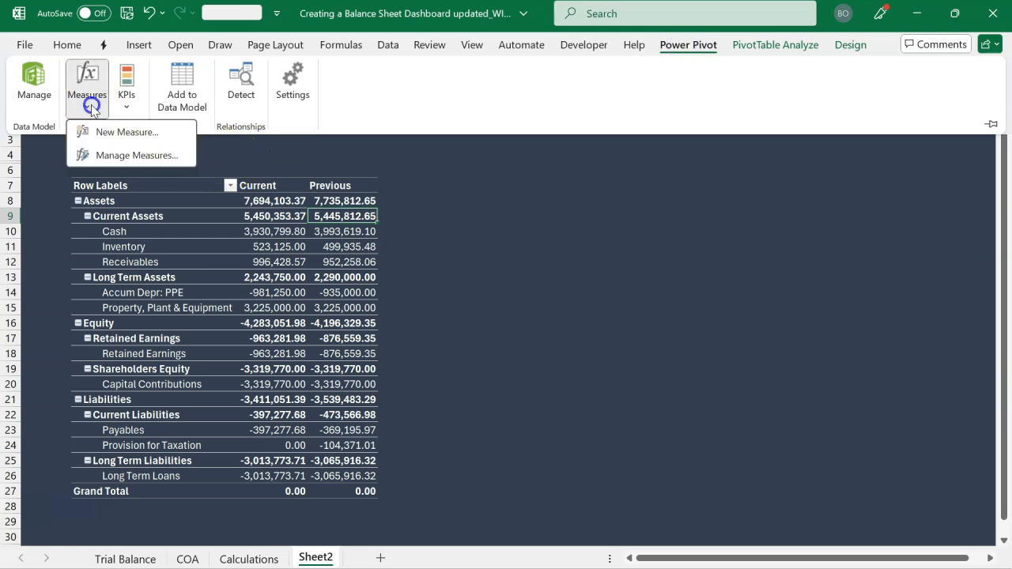
left_click(122, 133)
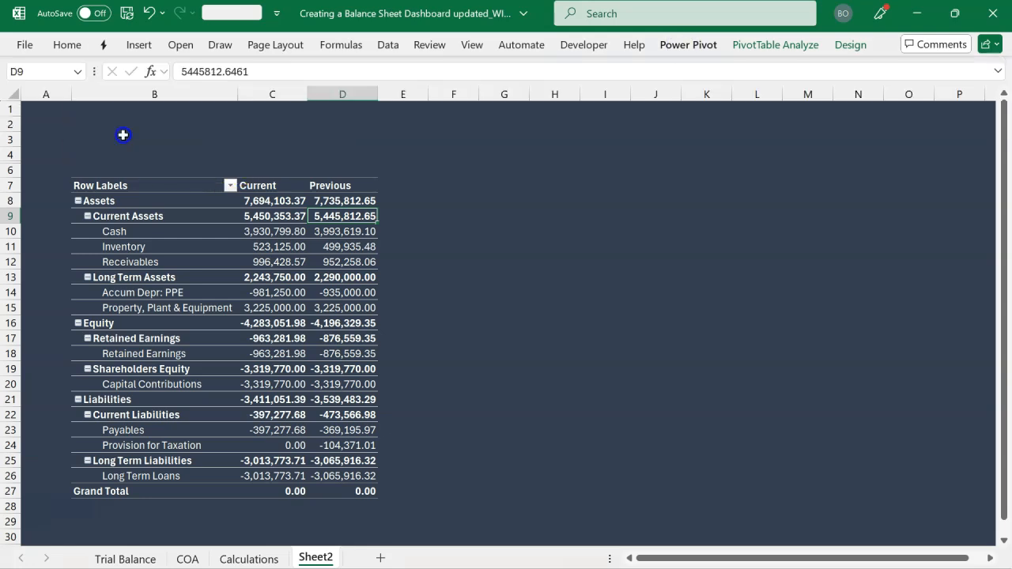
left_click(410, 179)
left_click_drag(411, 179, 327, 181)
type("Variance")
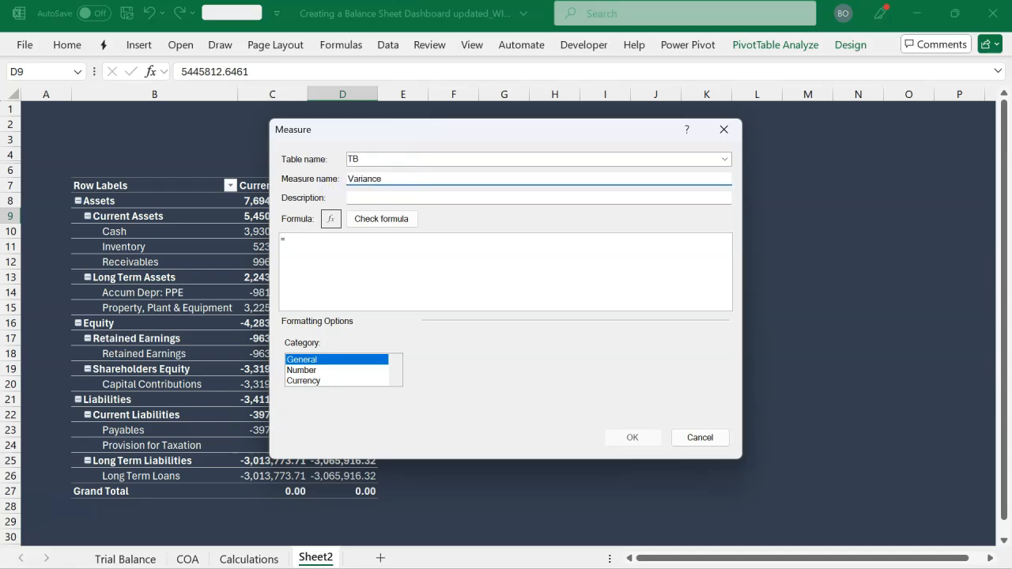
Begin the Variance measure's formula with =IF(HASONEVALUE(CoA[Category]), as the outer condition
left_click(347, 245)
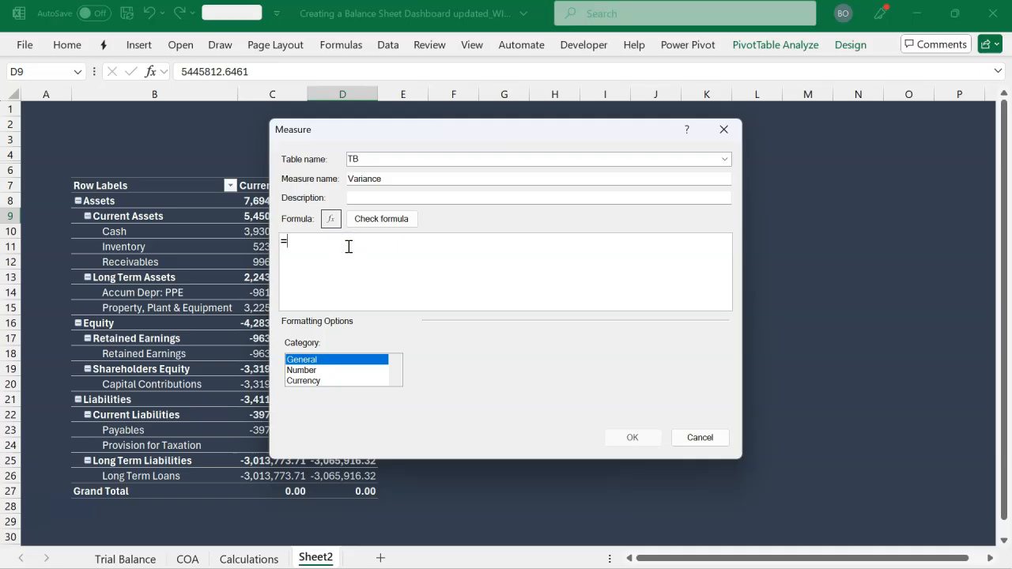
left_click(333, 268)
type("IF(")
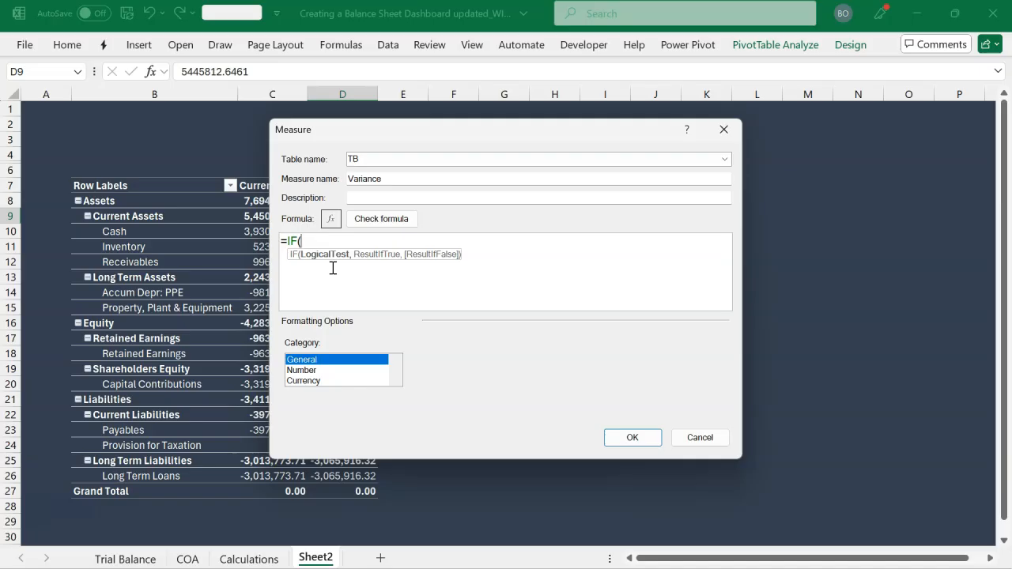
type("ha")
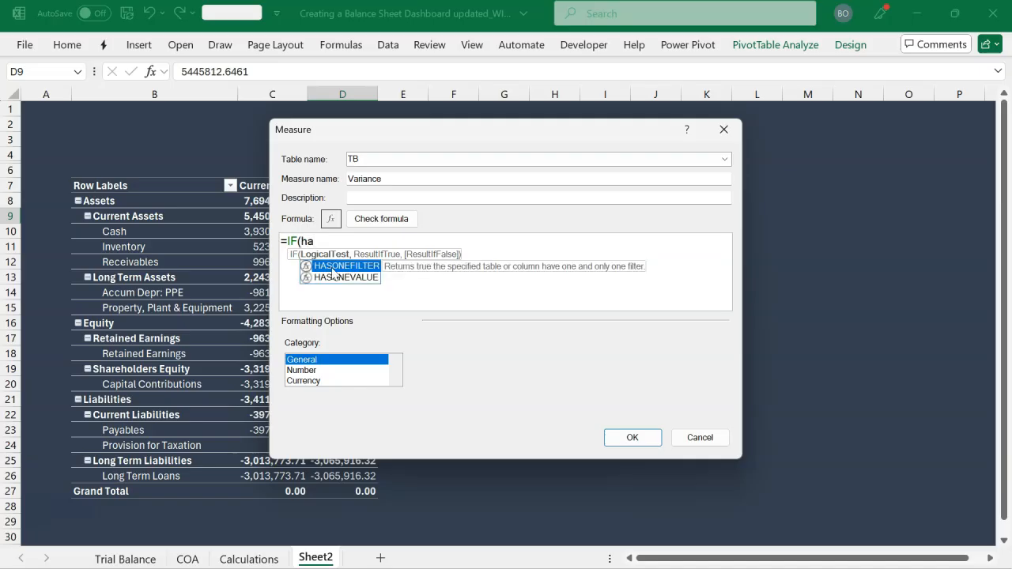
key("Down")
key("Tab")
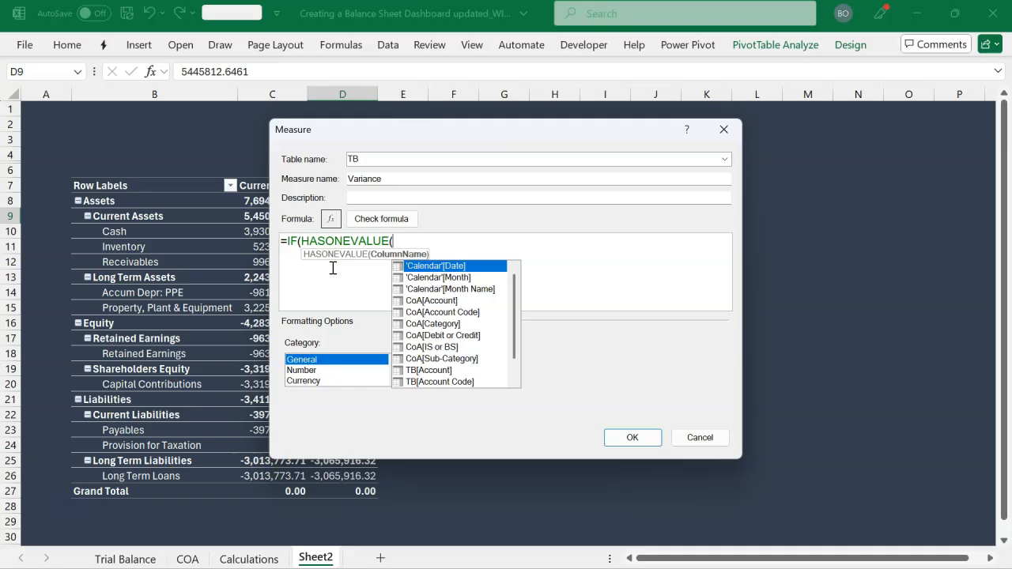
type("co")
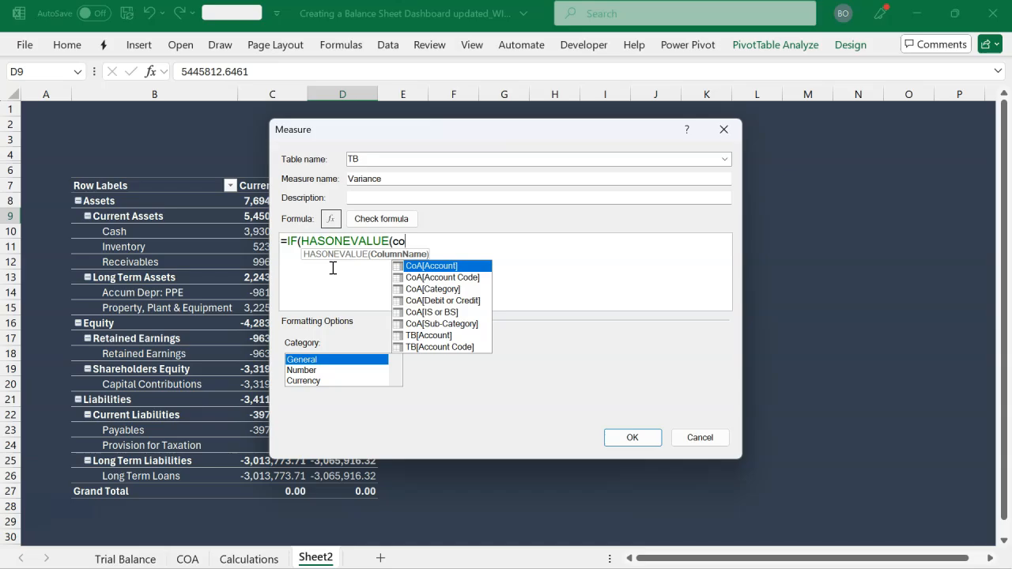
key("Down")
key("Down")
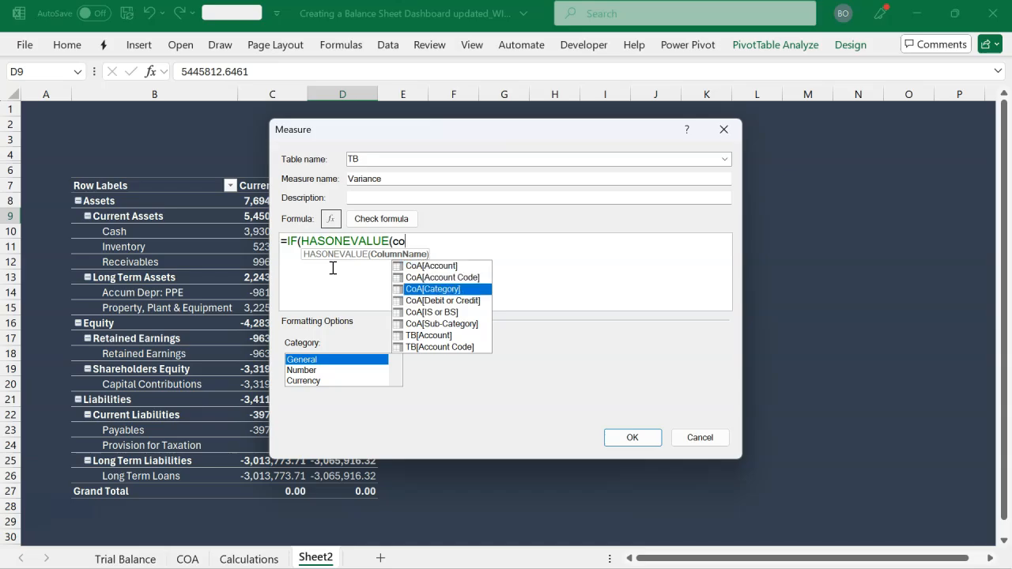
key("Tab")
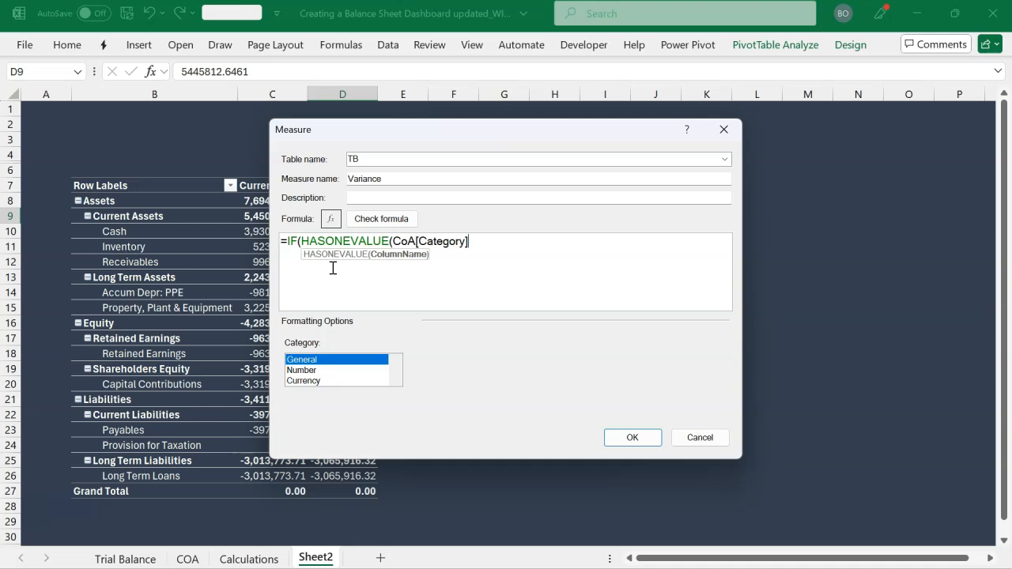
type(")")
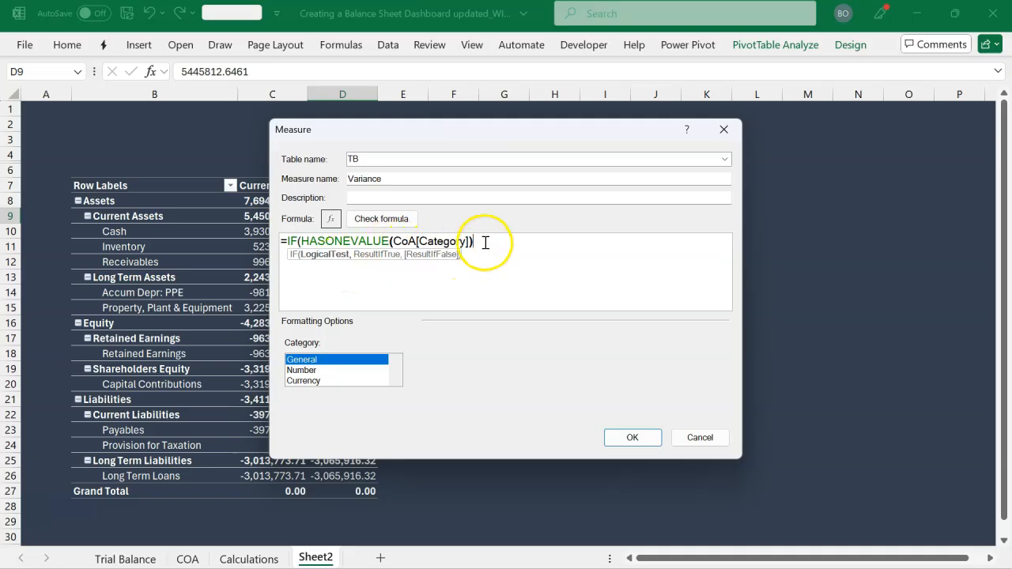
type(",")
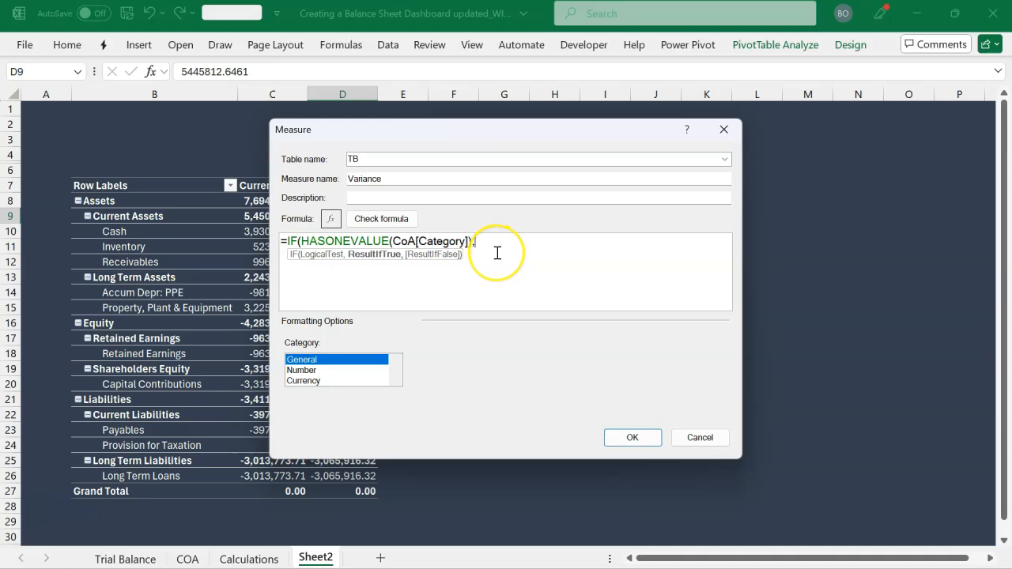
Add a nested condition on a new line of the formula: IF(VALUES(CoA[Category])="Assets",
key("Return")
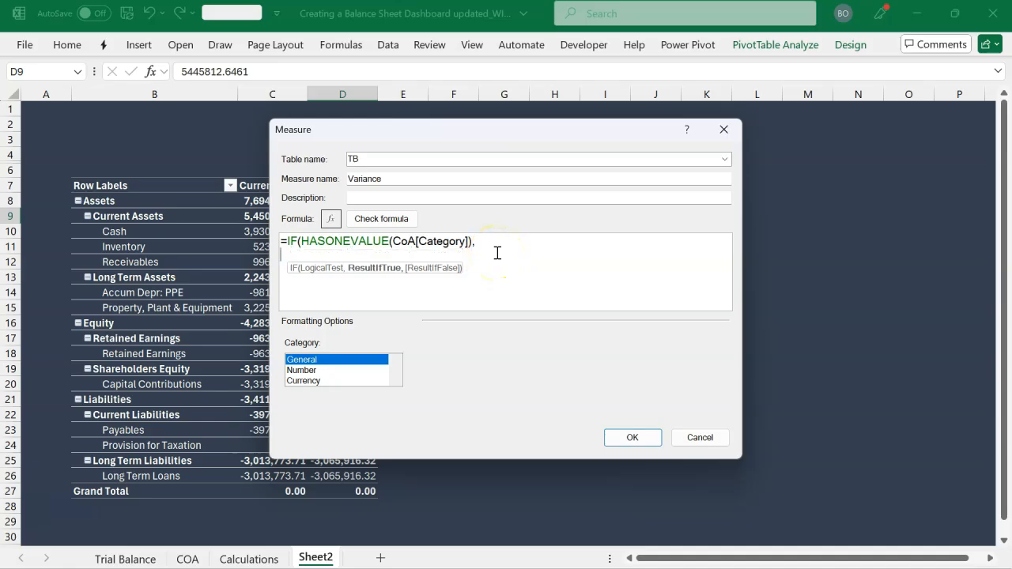
type("IF(")
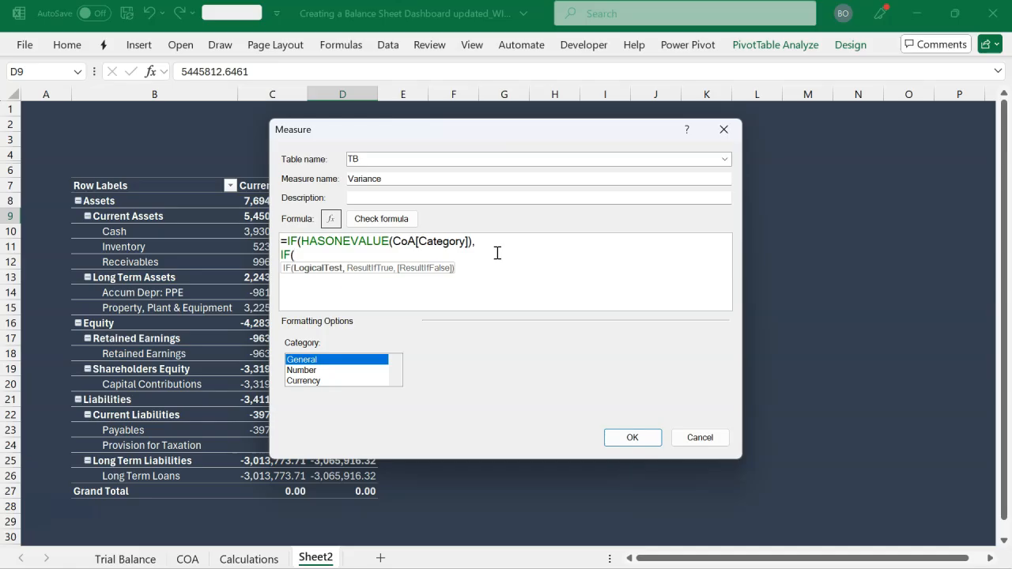
type("val")
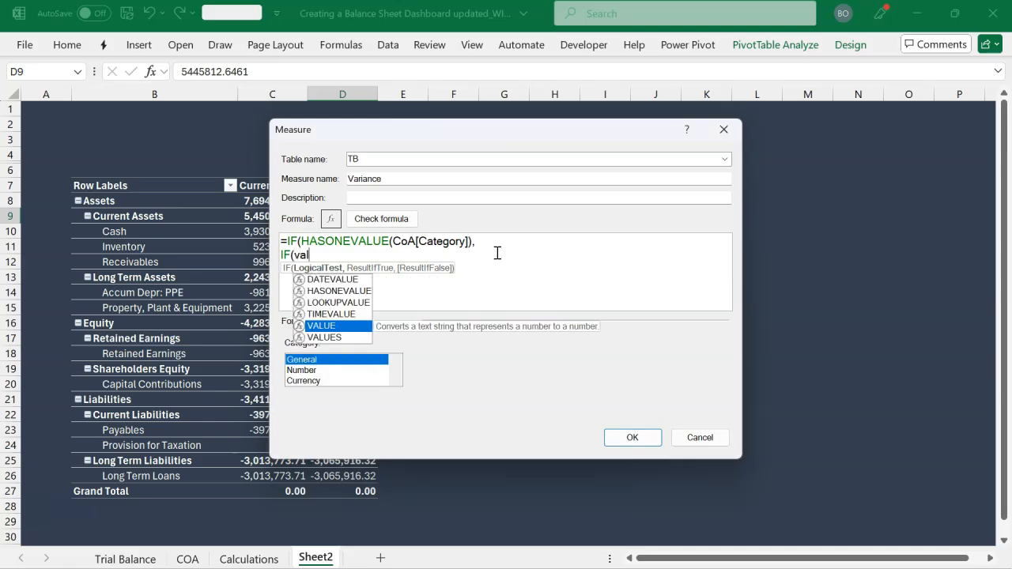
key("Down")
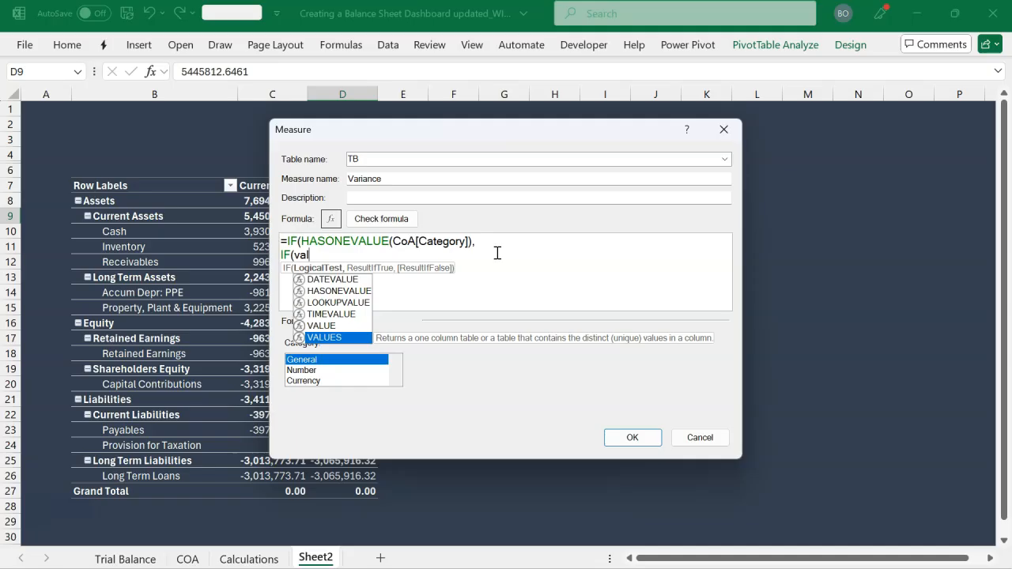
key("Tab")
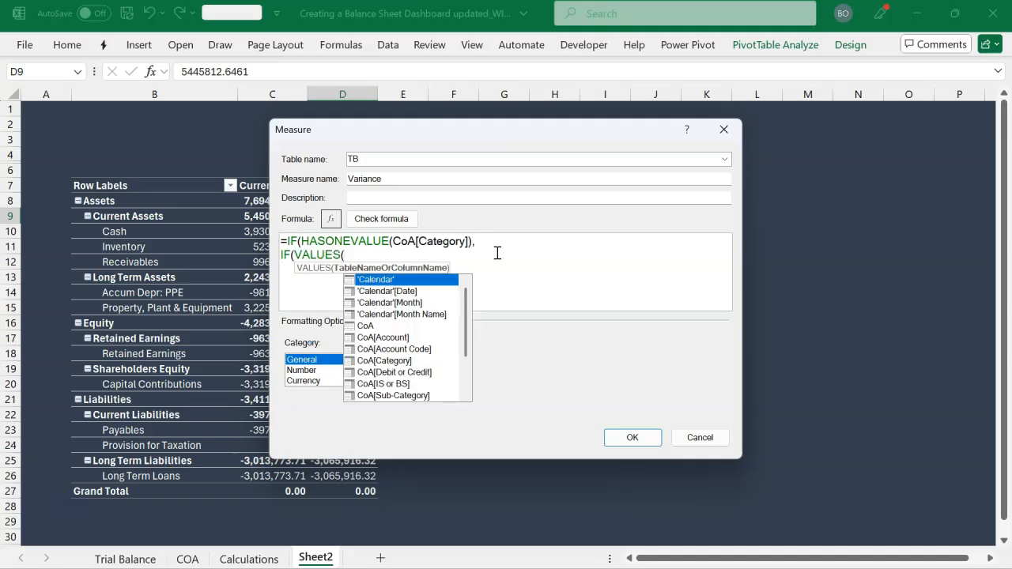
type("co")
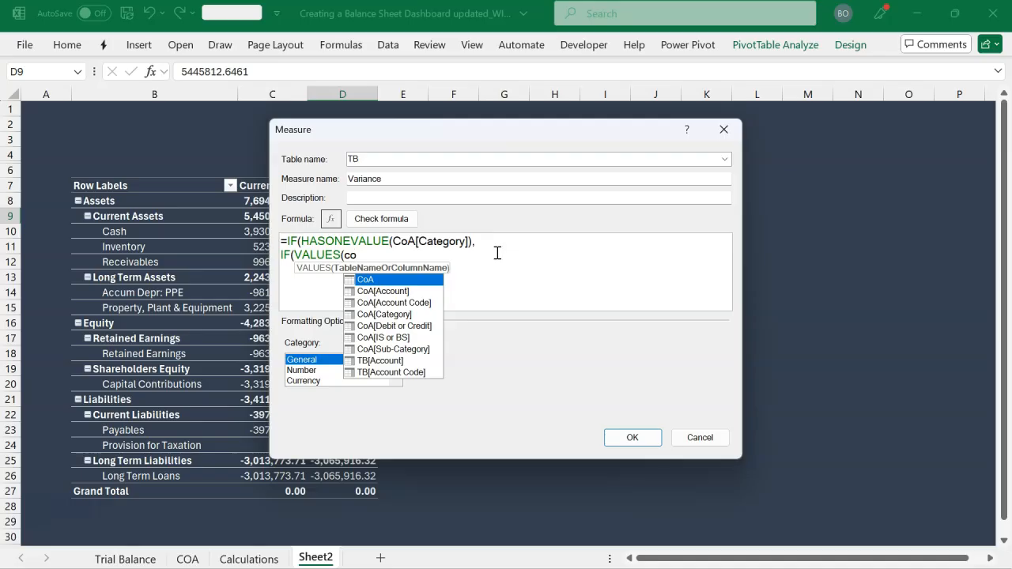
key("Down")
key("Down")
key("Down")
key("Tab")
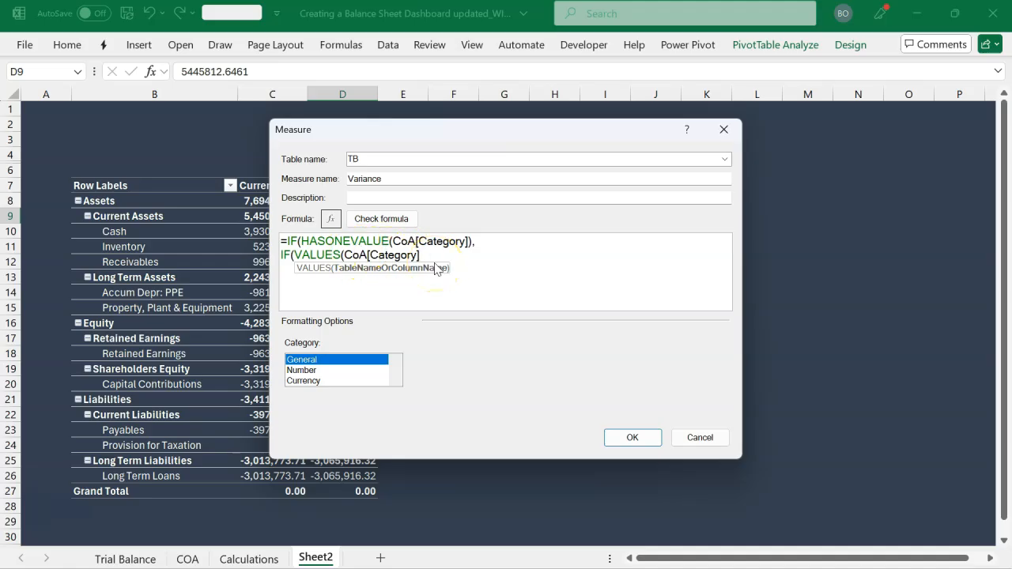
type(")")
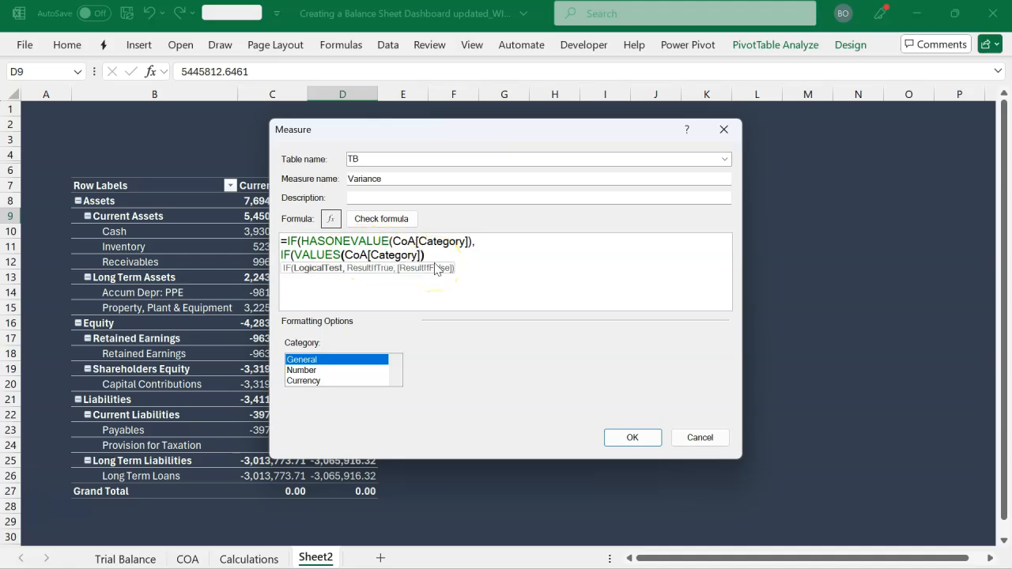
type("=\"Assets\"")
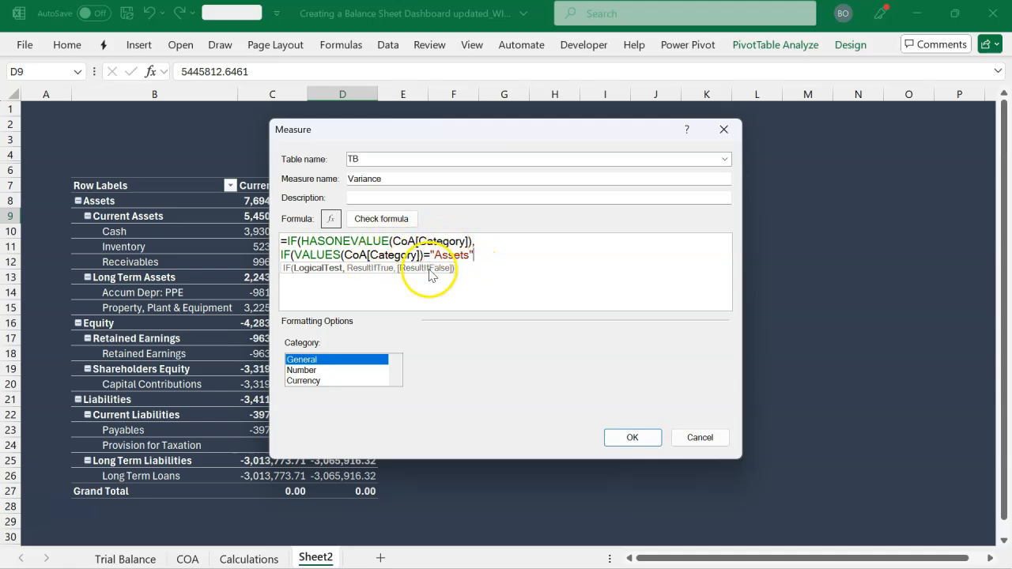
type(",")
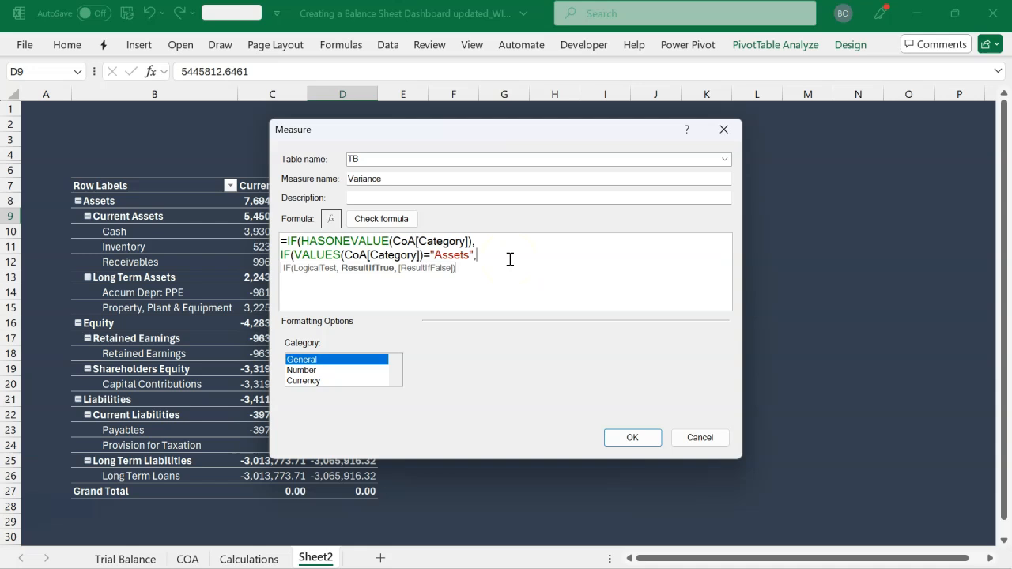
type("[")
Set the nested IF's result for Assets to [Current]-[Previous], using the existing measures
key("Tab")
type("-[")
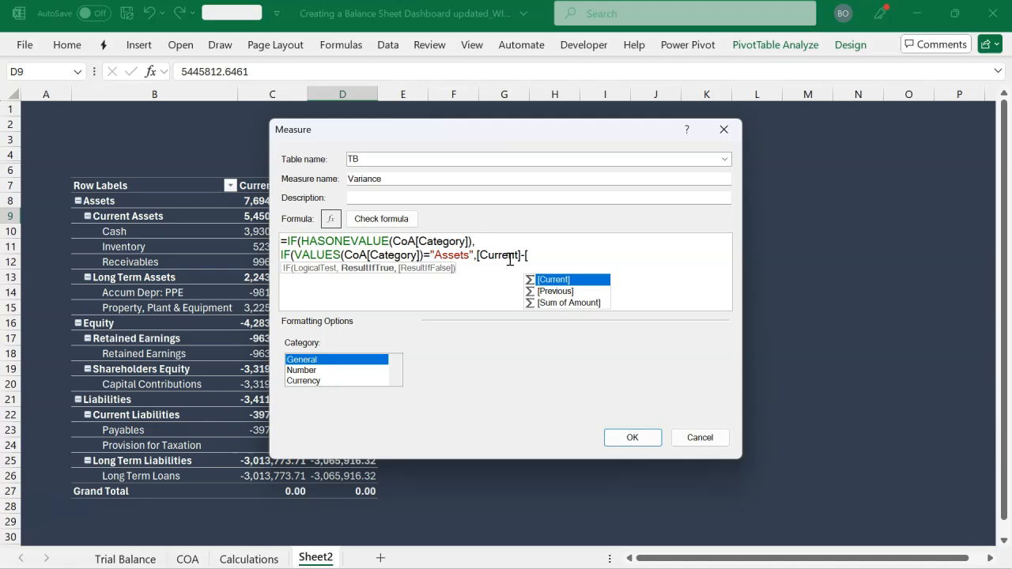
key("Down")
key("Tab")
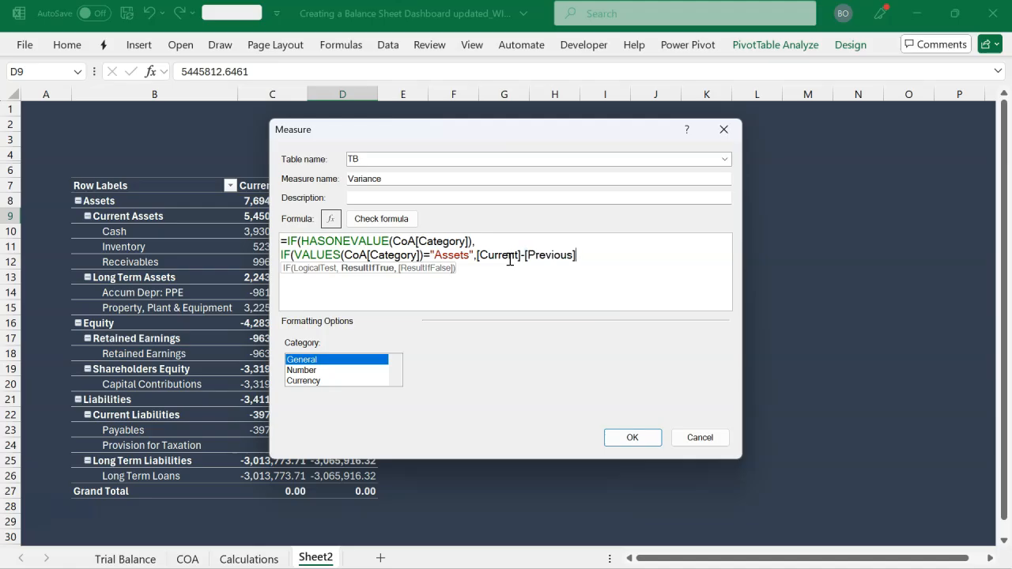
type(",")
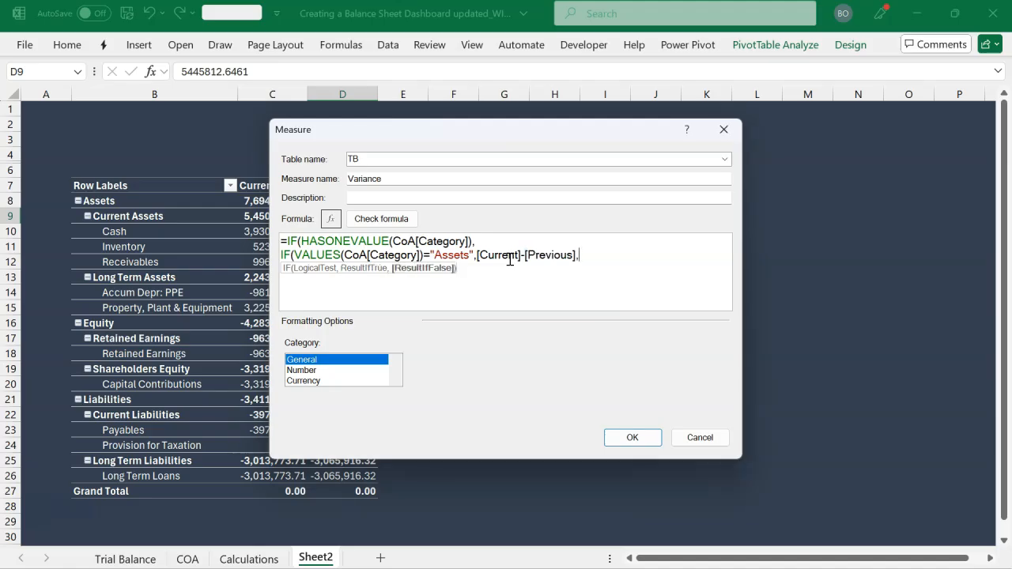
type("[")
Give the nested IF the alternative result [Previous]-[Current] for the other categories, and close its parenthesis
key("Down")
key("Tab")
type("-[")
key("Tab")
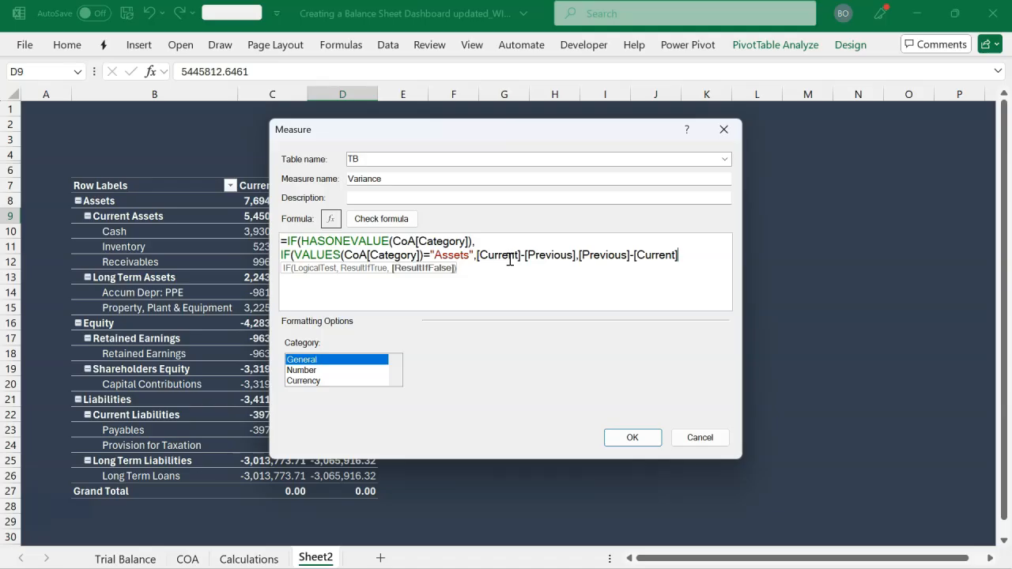
type(")")
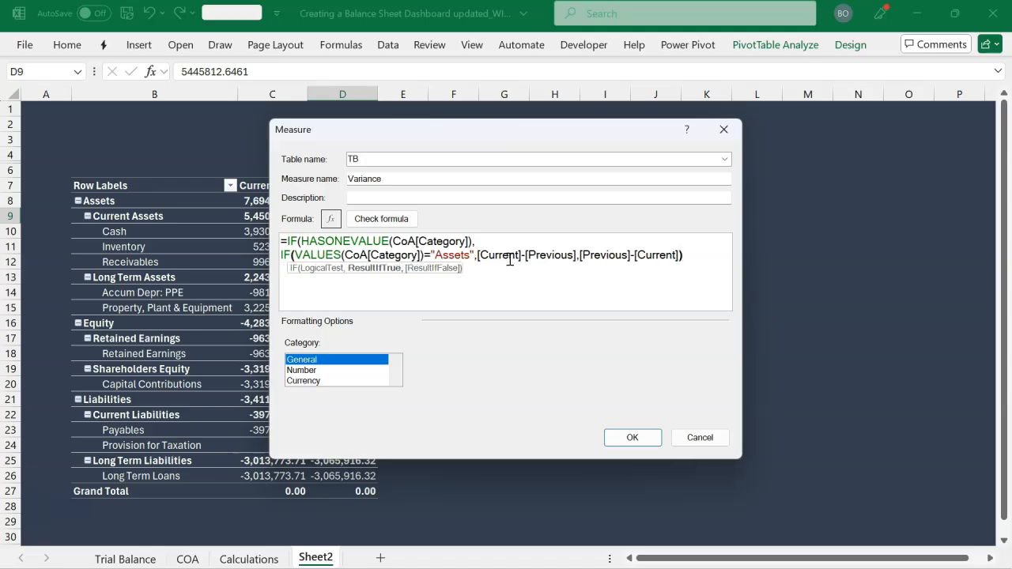
type(",")
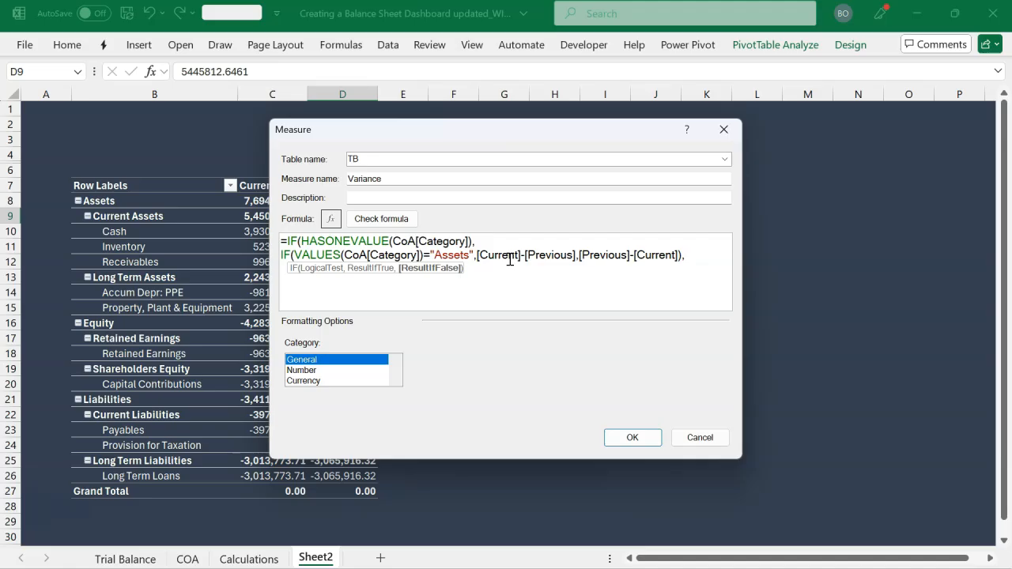
type("bl")
Complete the outer IF of the Variance formula with BLANK() as its false result and the closing parenthesis
key("Tab")
type(")")
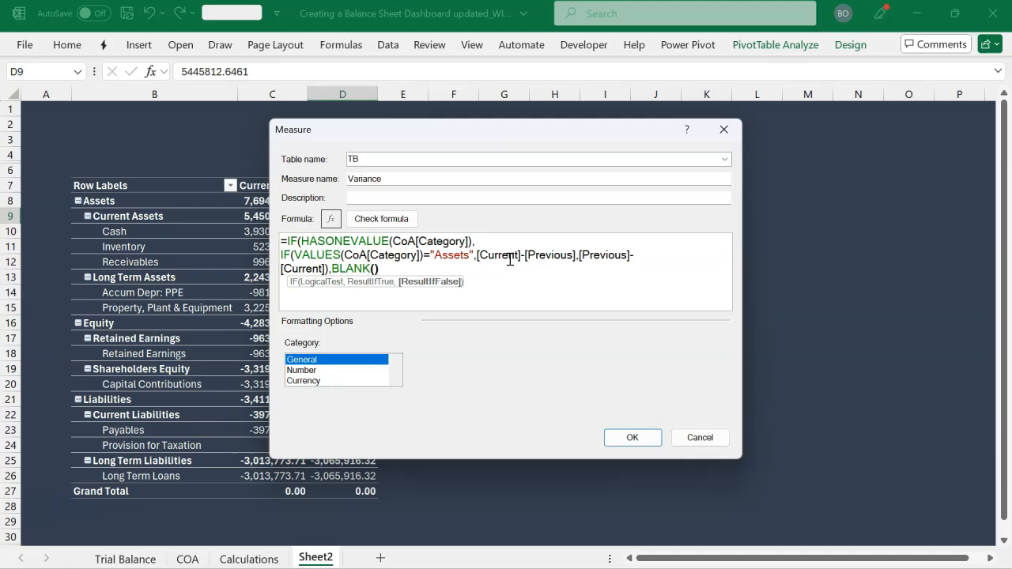
type(")")
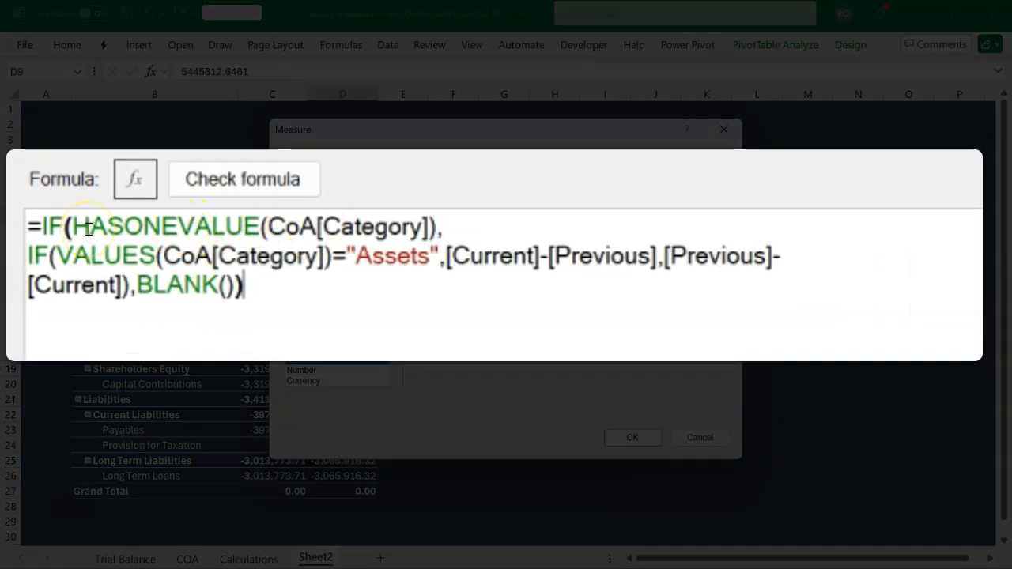
Review the nested IF expression and the BLANK() fallback in the Variance formula
double_click(41, 257)
left_click_drag(41, 257, 142, 280)
left_click(140, 285)
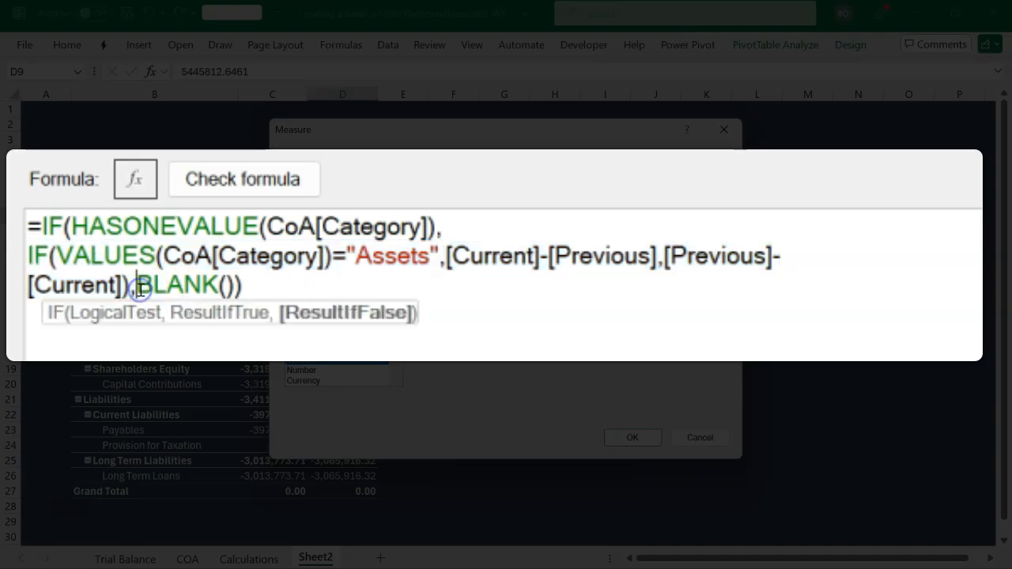
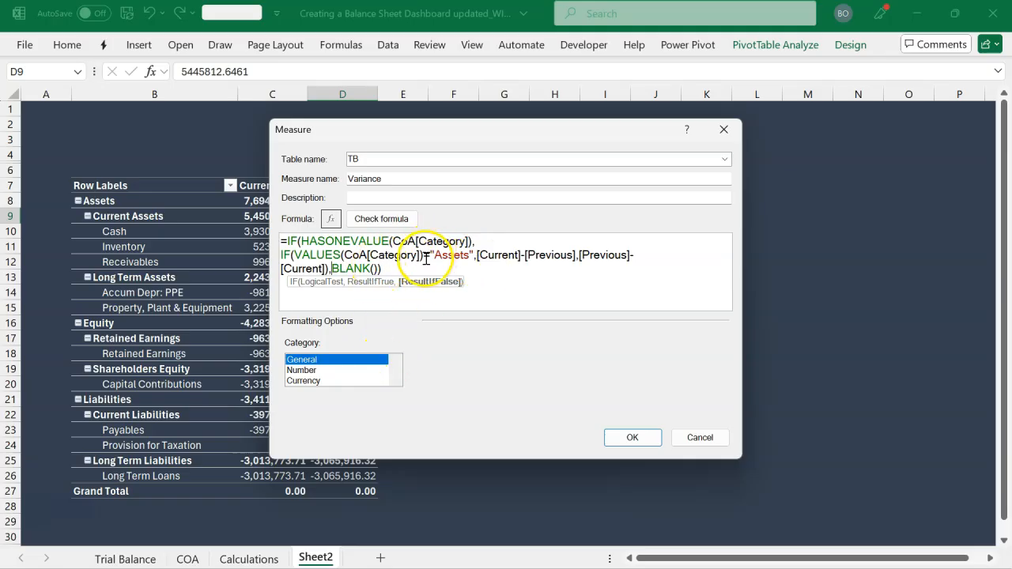
Check the Variance measure's formula for errors
left_click(425, 269)
scroll(426, 270, "up", 1)
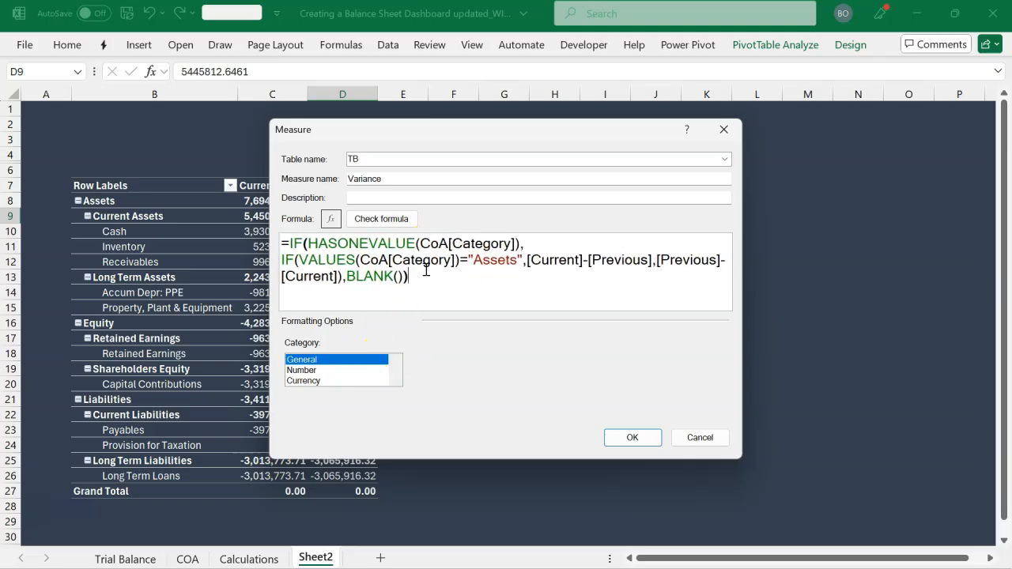
left_click(407, 222)
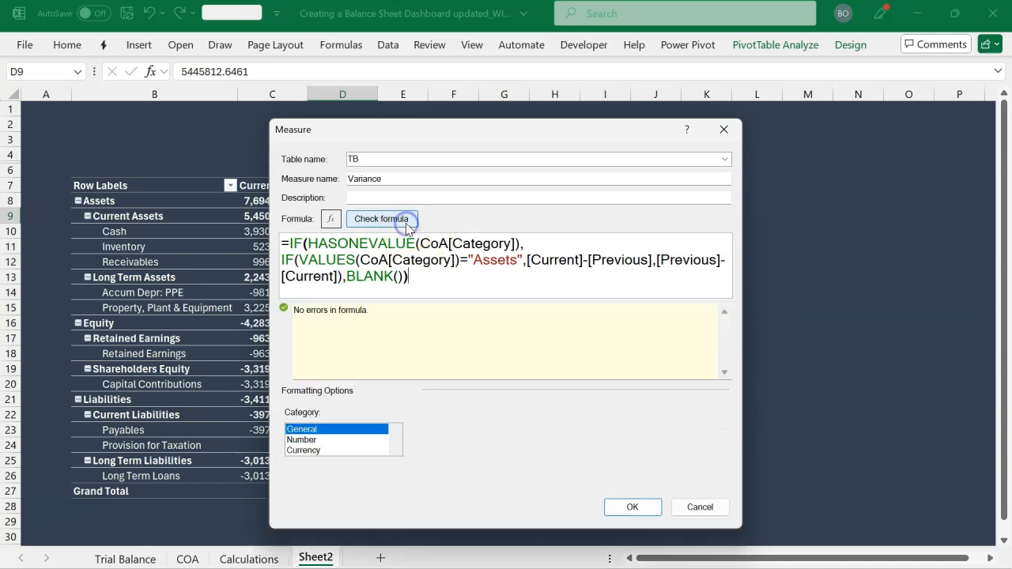
Save the Variance measure formatted as a decimal number with a thousands separator, and fit column E's width to its values
left_click(329, 440)
left_click(422, 473)
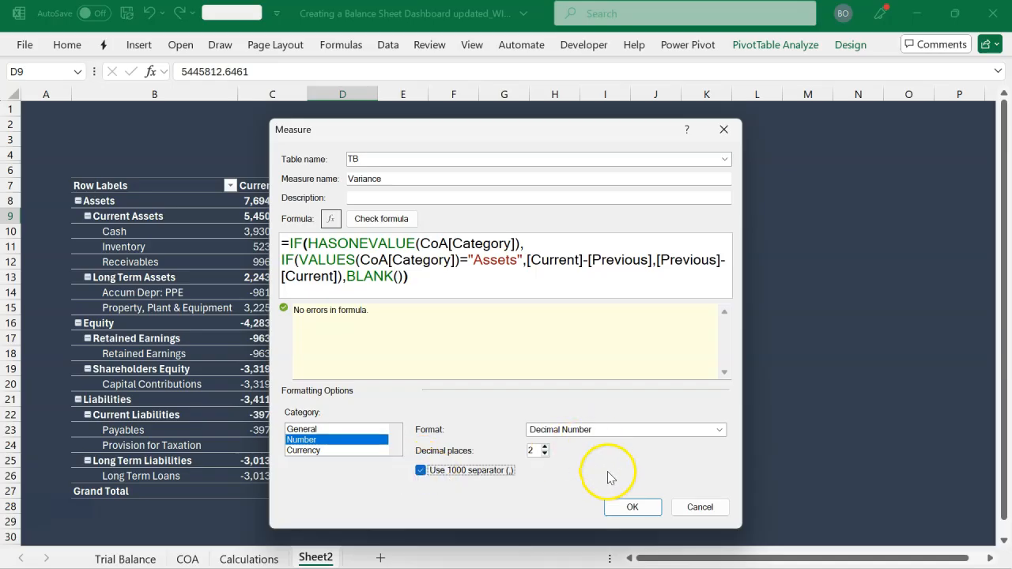
left_click(633, 510)
left_click(632, 508)
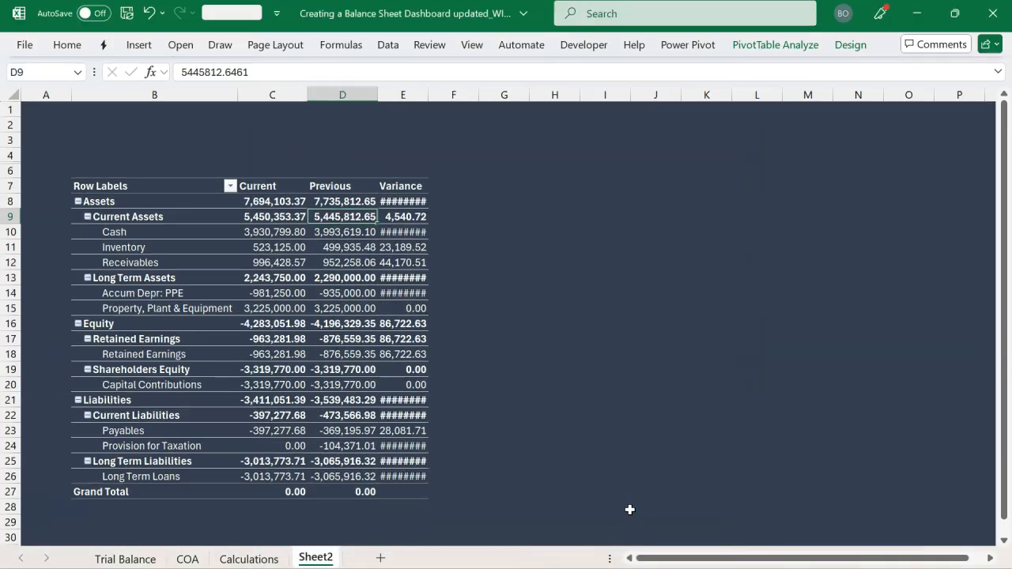
double_click(433, 94)
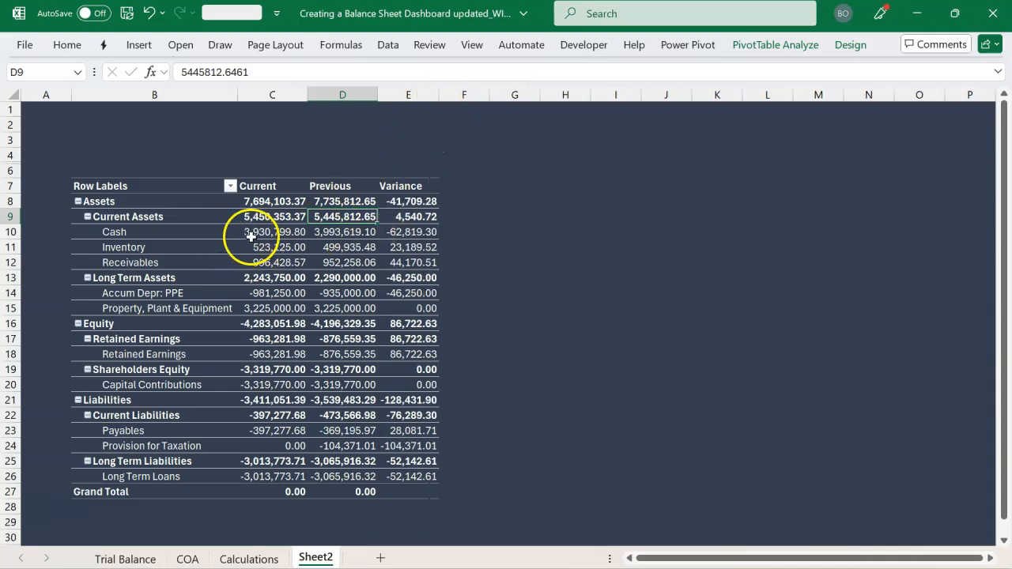
left_click(258, 234)
right_click(274, 238)
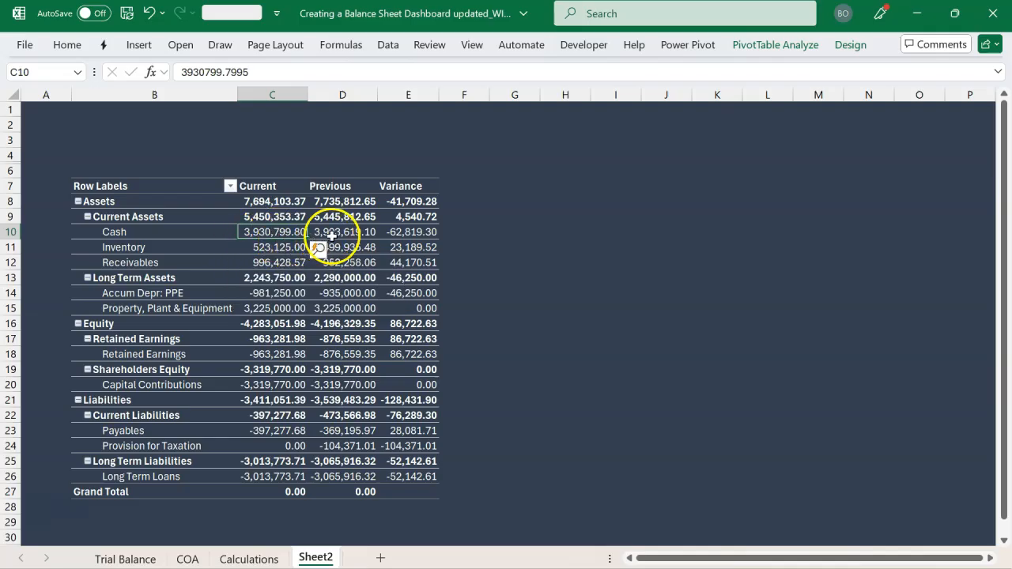
left_click(406, 232)
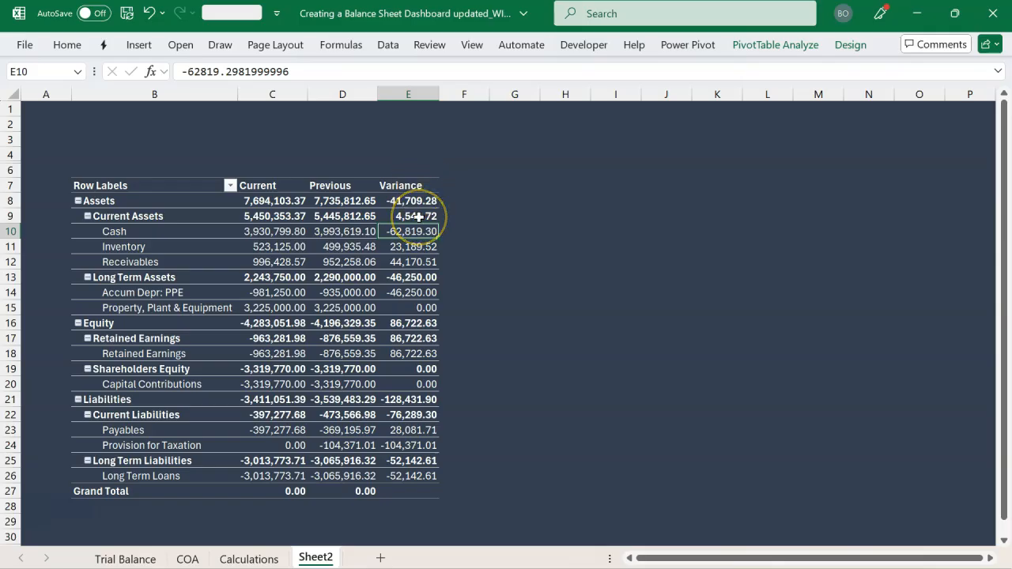
Add the TB table's Variance measure to the PivotTable values a second time and fit column F's width to its contents
left_click(313, 231)
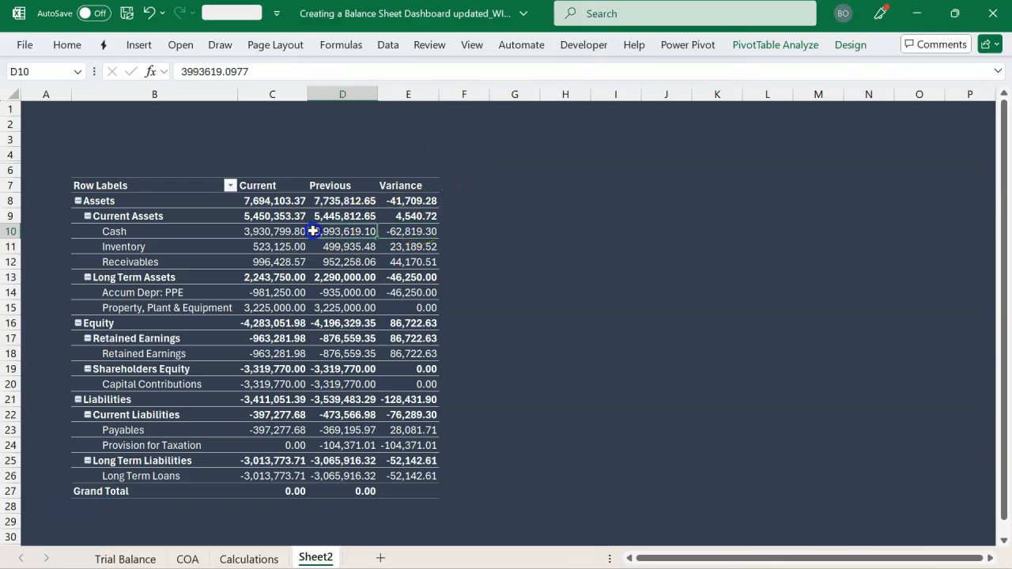
left_click(762, 45)
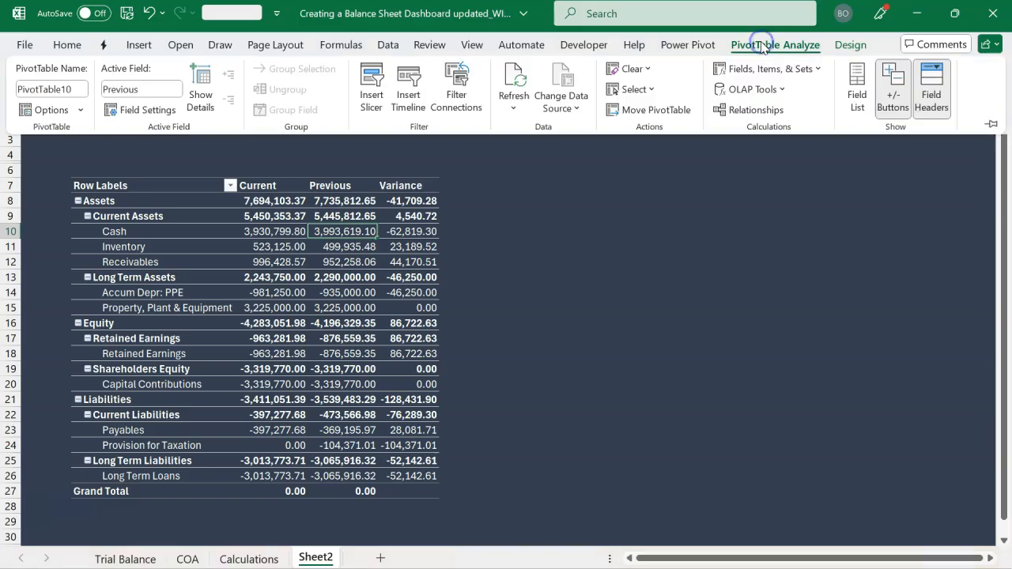
left_click(856, 91)
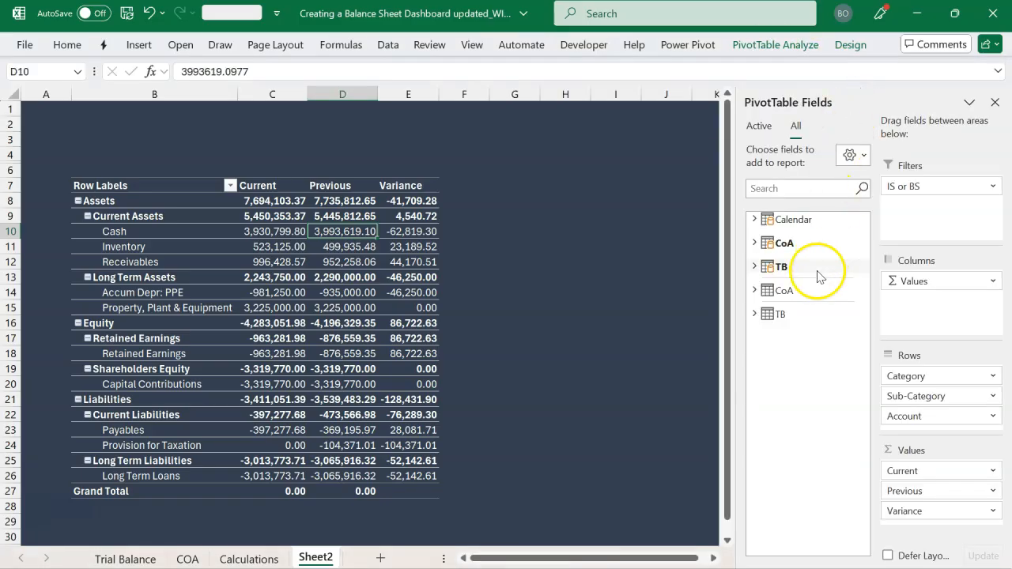
left_click(755, 268)
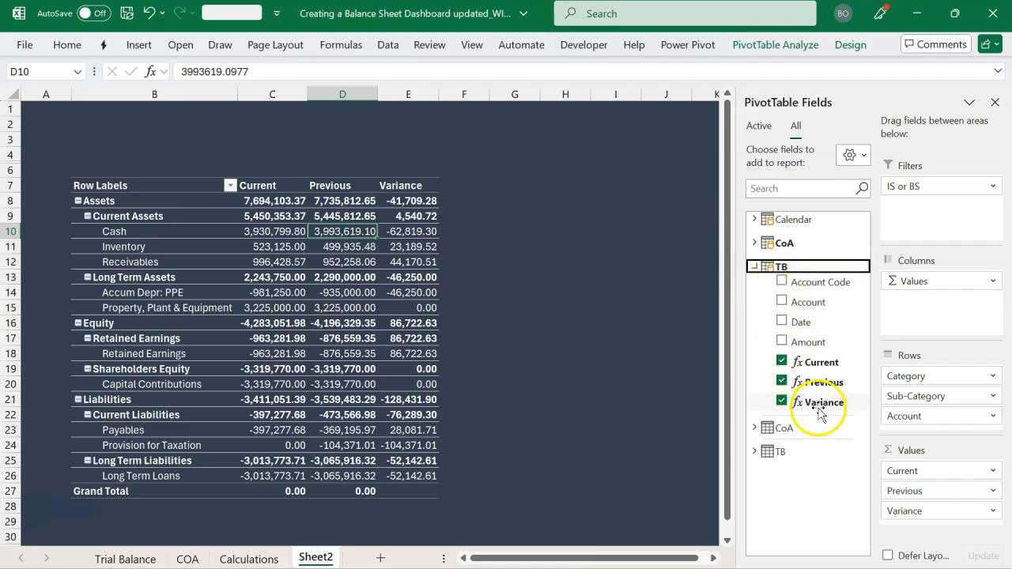
left_click_drag(822, 403, 925, 514)
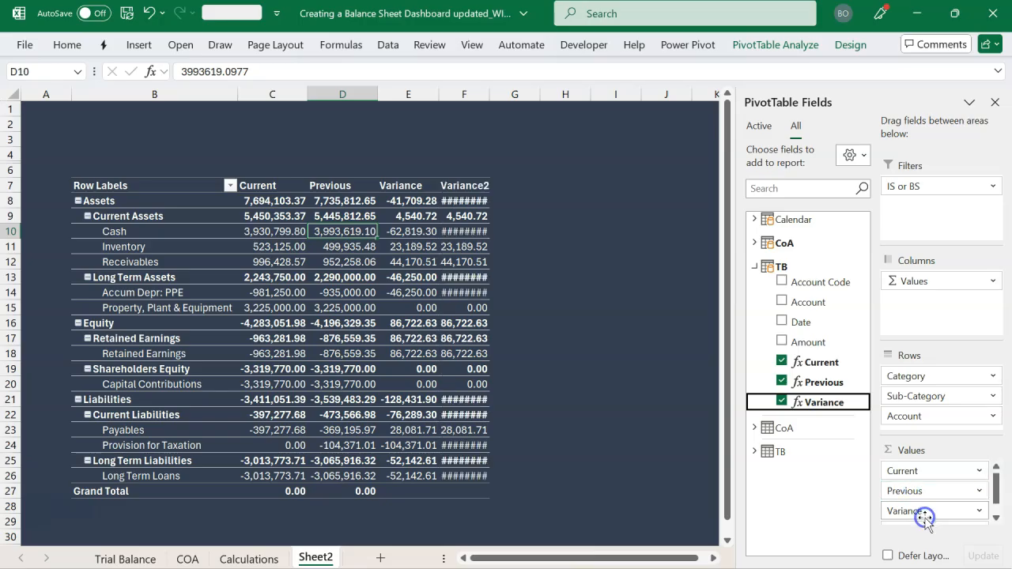
double_click(489, 95)
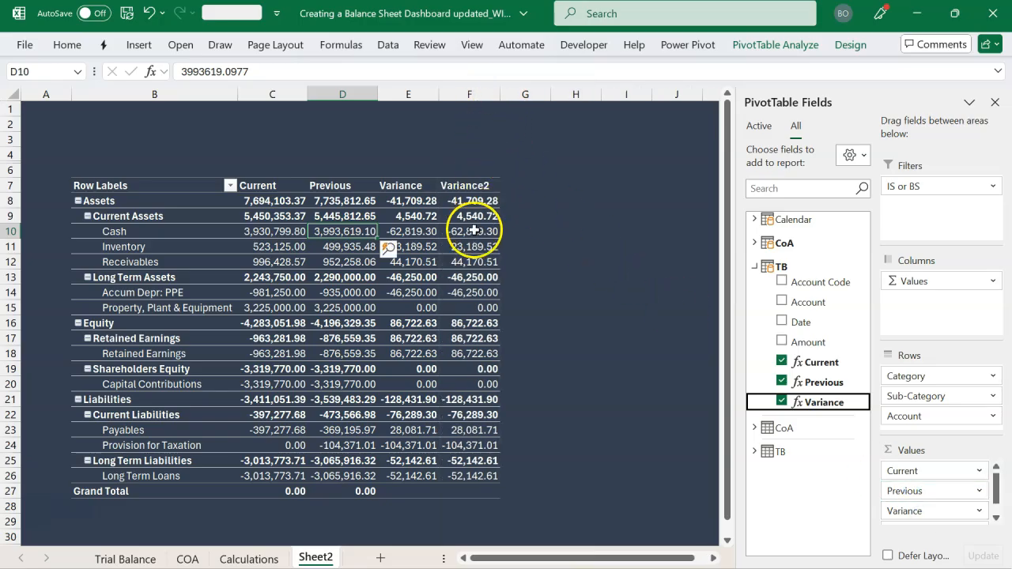
Create a new conditional formatting rule for F8:F26 in the Data Bar style with Show Bar Only enabled
left_click_drag(476, 199, 474, 477)
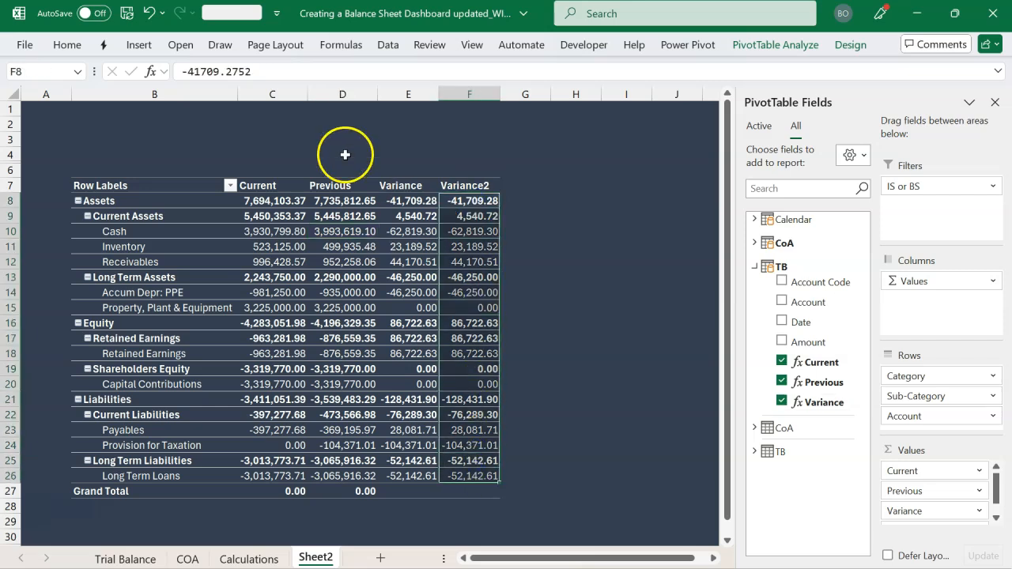
left_click(69, 49)
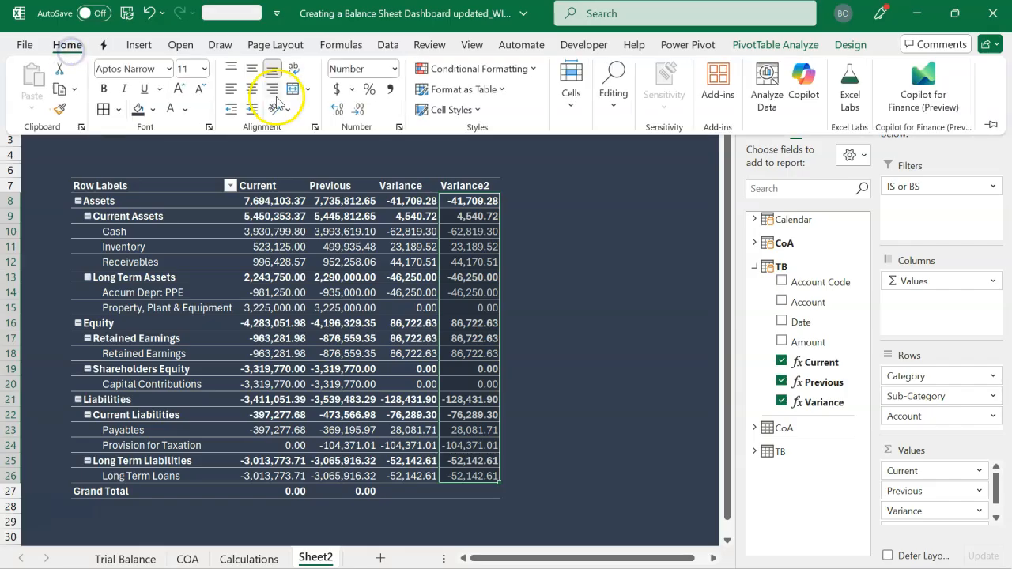
left_click(457, 69)
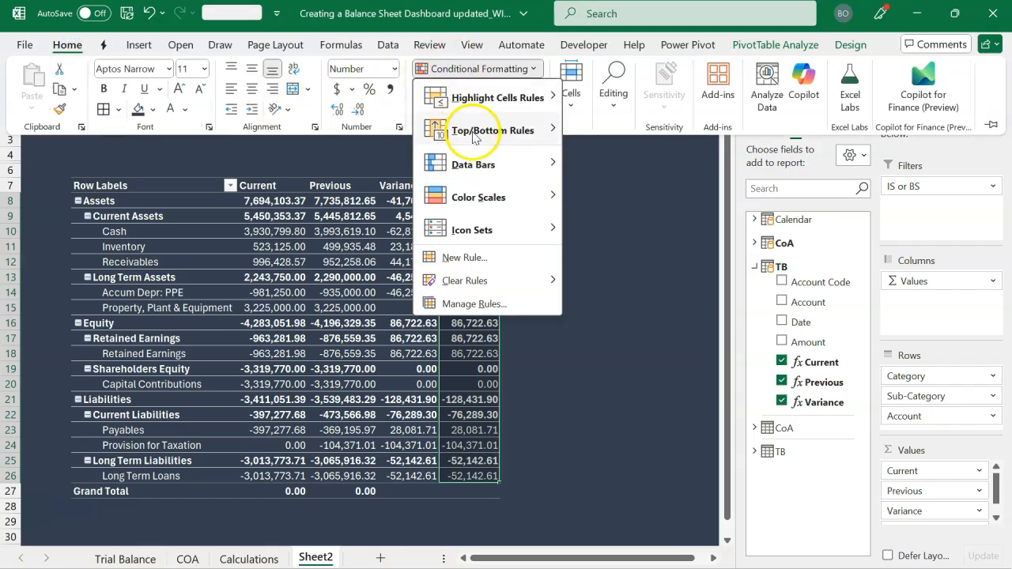
mouse_move(490, 173)
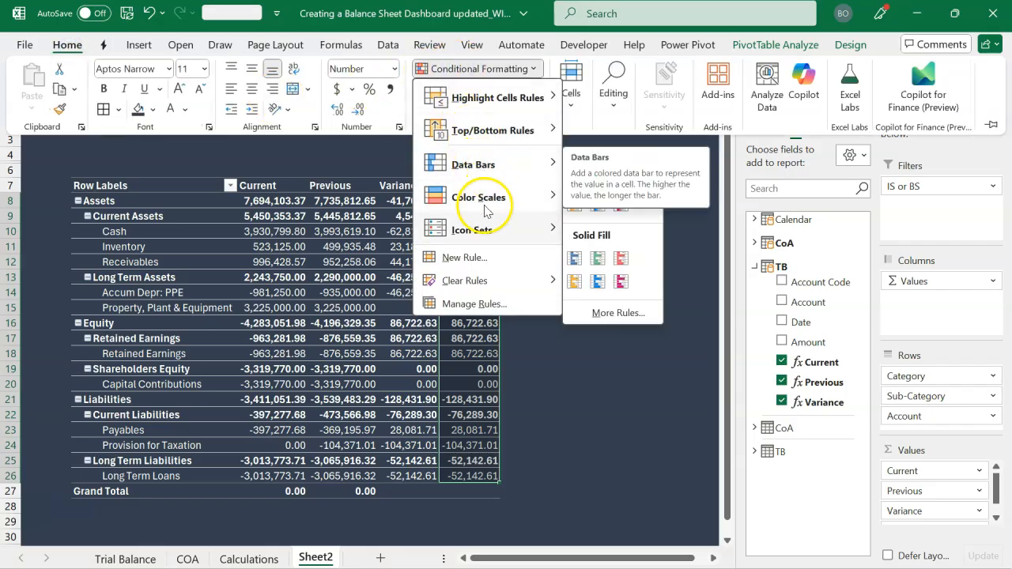
mouse_move(490, 279)
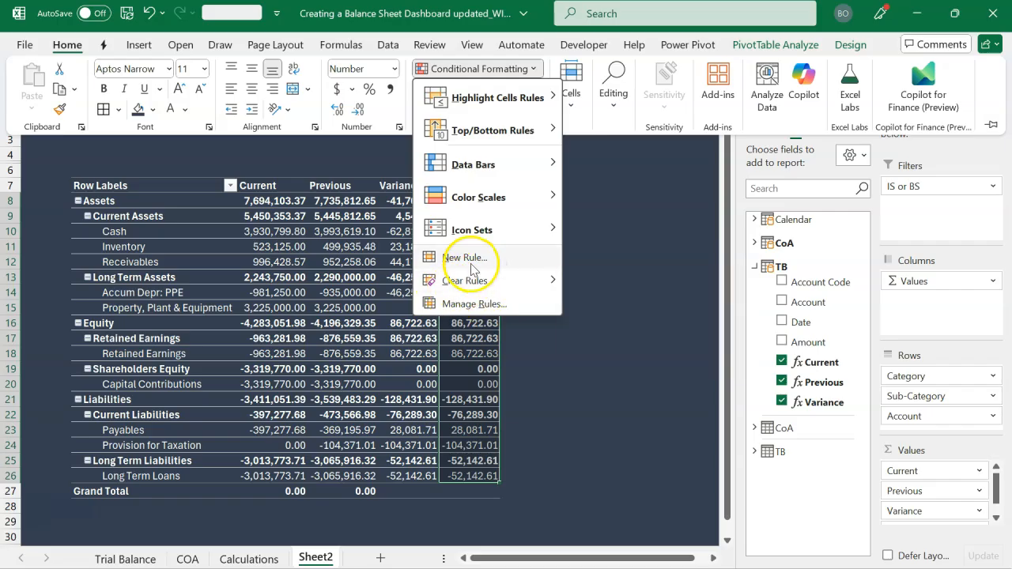
left_click(466, 258)
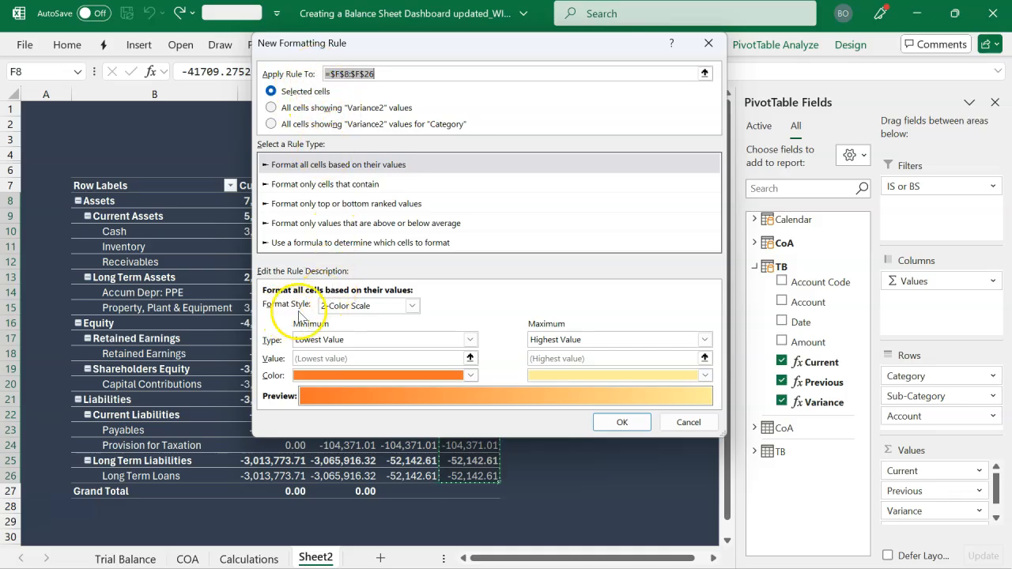
left_click(411, 306)
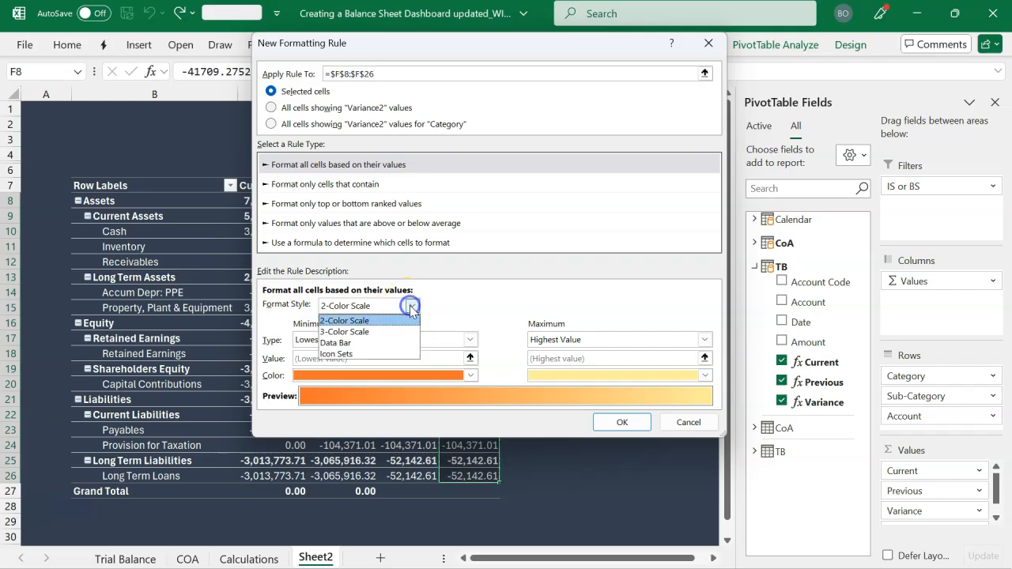
left_click(368, 343)
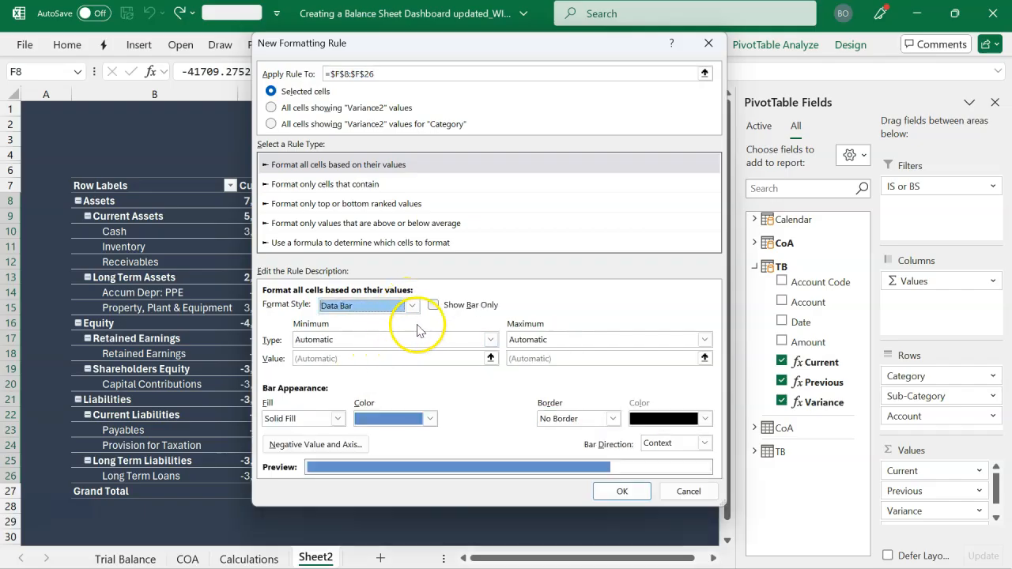
left_click(434, 306)
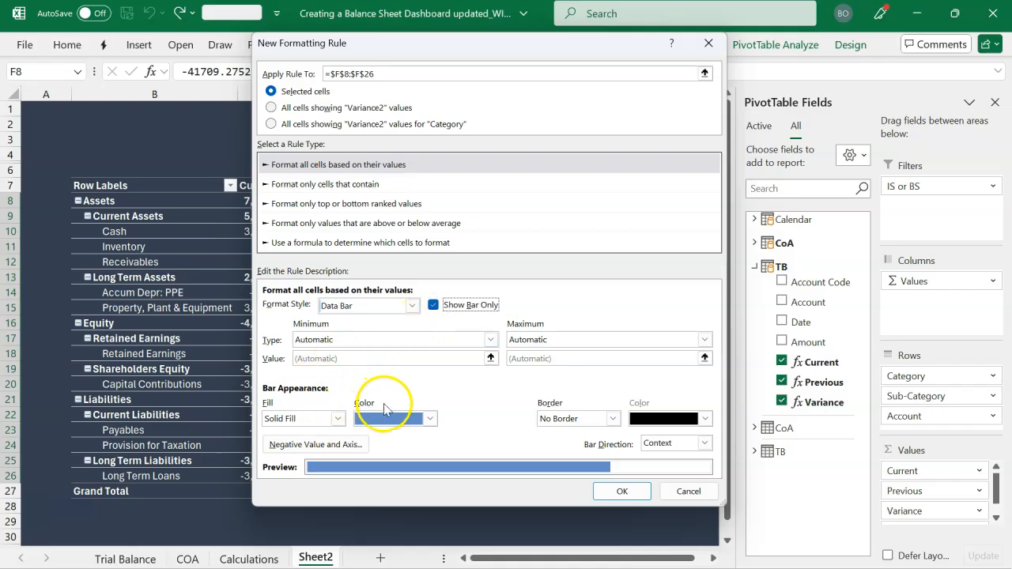
Set the fill color of the positive data bars to standard green
left_click(413, 419)
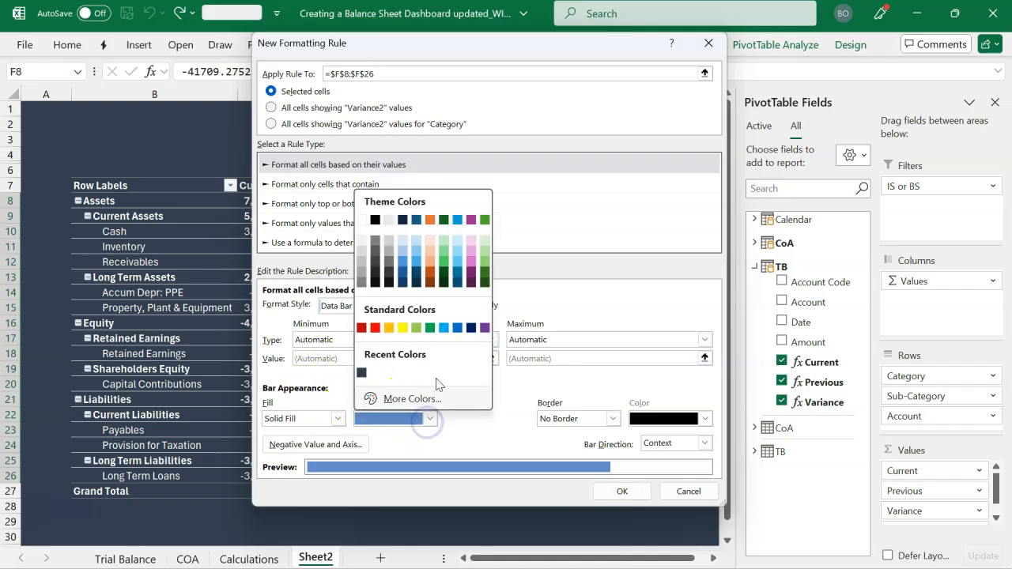
left_click(431, 328)
left_click(536, 419)
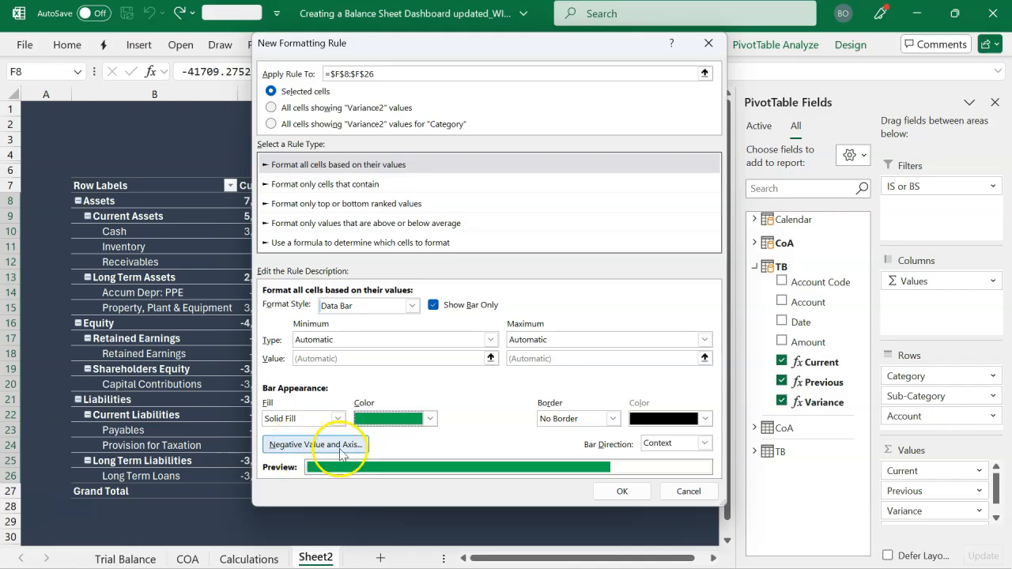
Set the negative bar fill color to light red (#FF7C80) and apply the data bar rule to the Variance2 cells
left_click(309, 450)
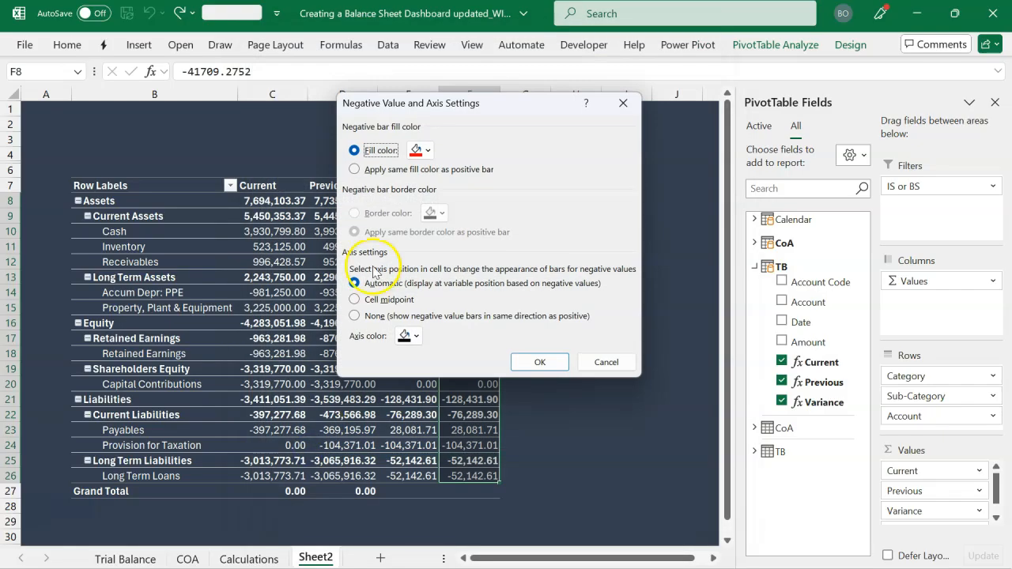
left_click(427, 155)
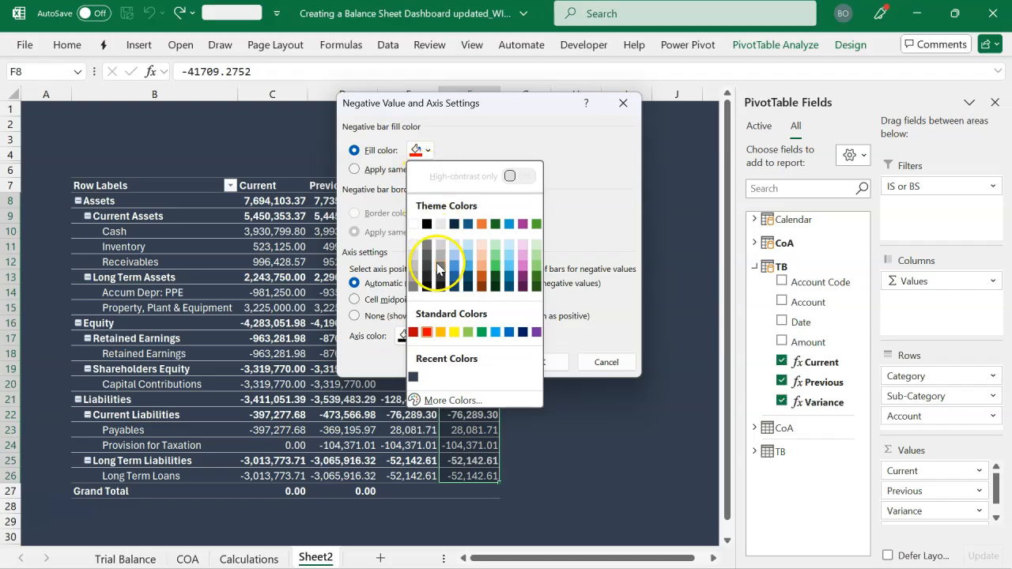
left_click(449, 400)
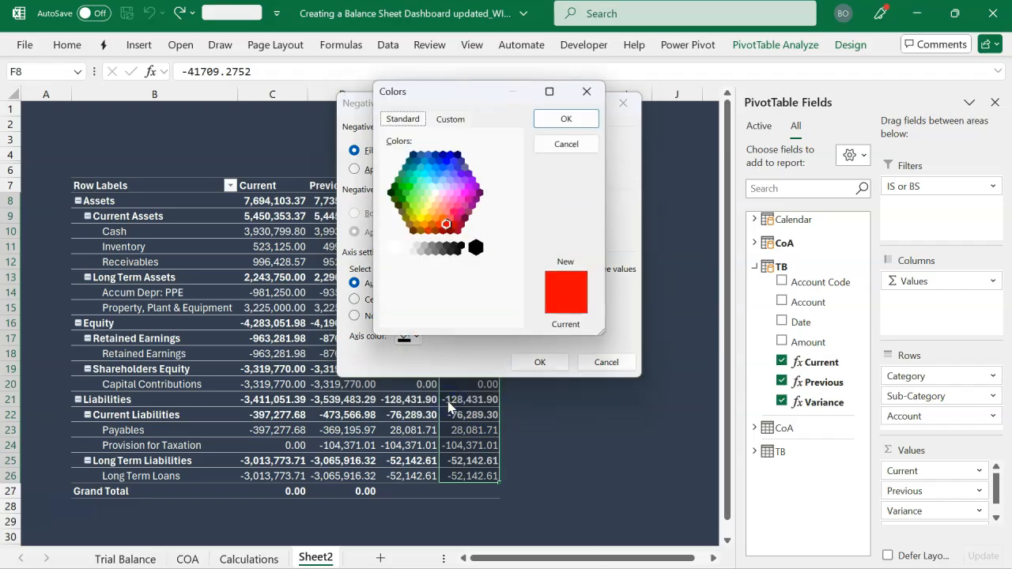
left_click(446, 213)
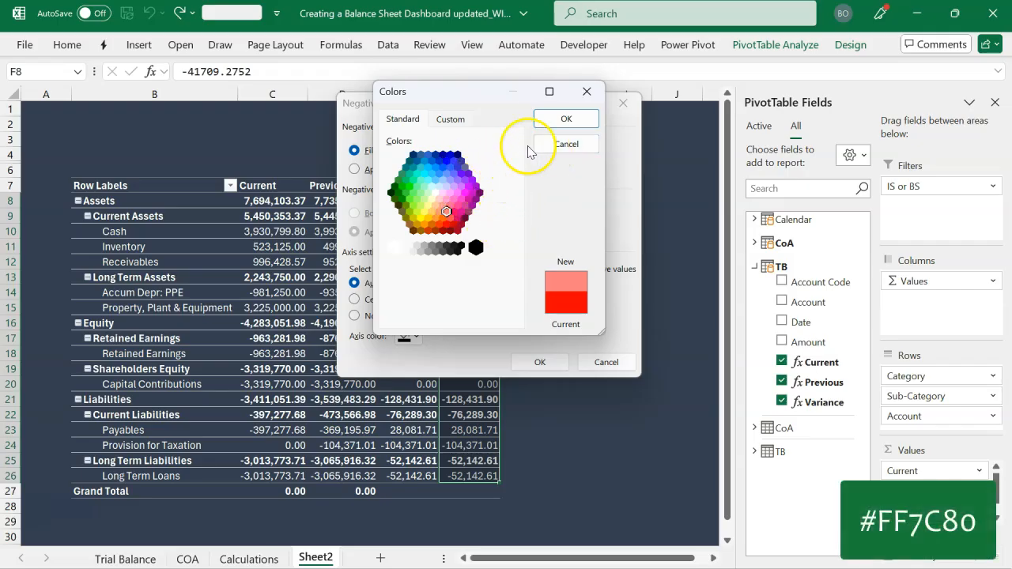
left_click(563, 120)
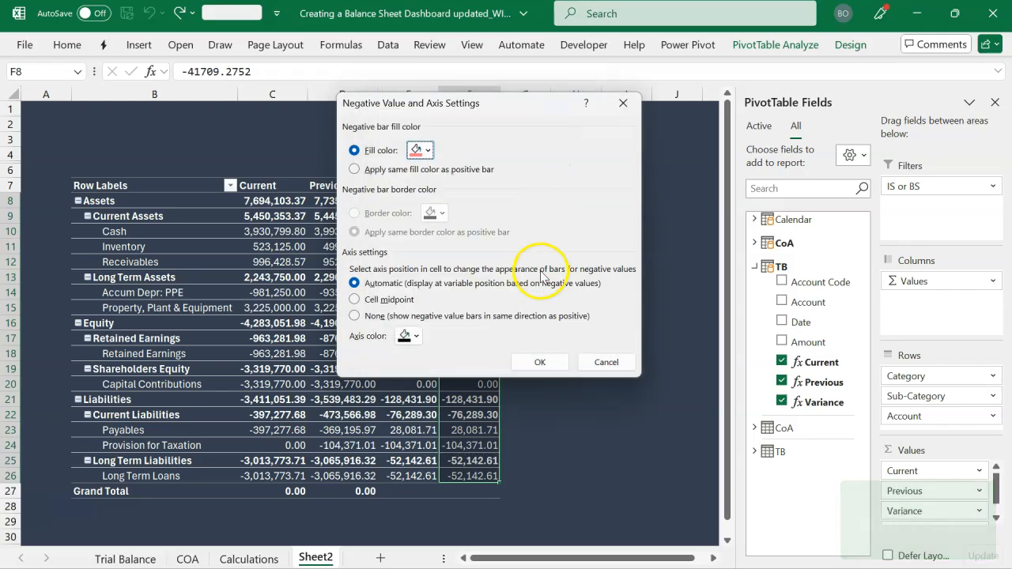
left_click(539, 361)
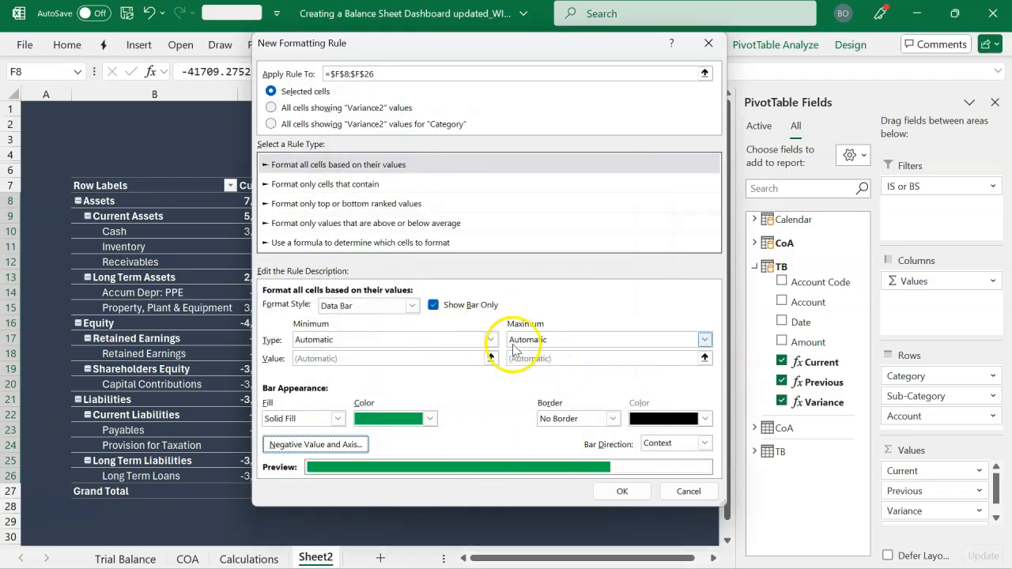
left_click(604, 491)
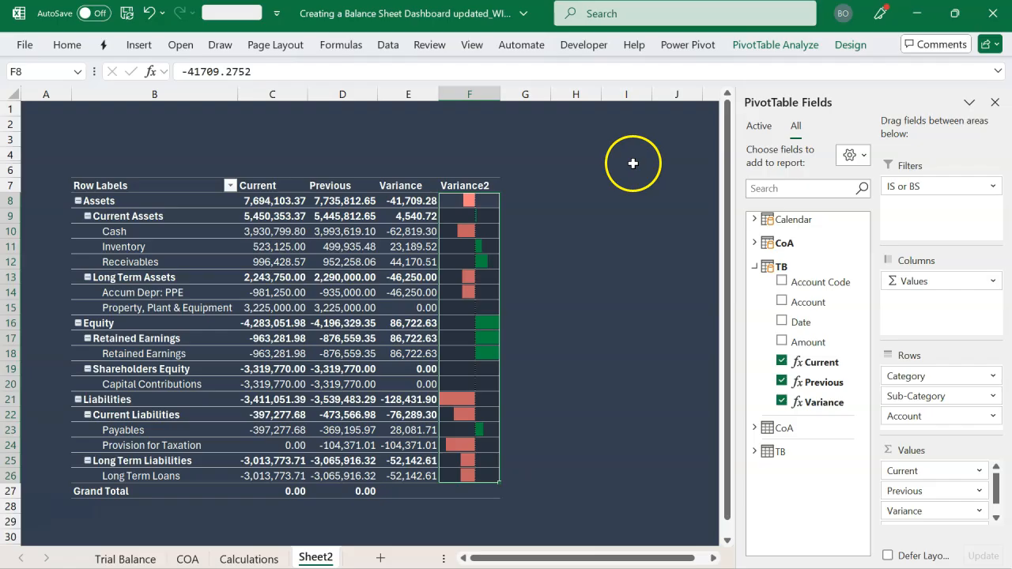
Rename the PivotTable's row label header in B7 to Account
mouse_move(468, 269)
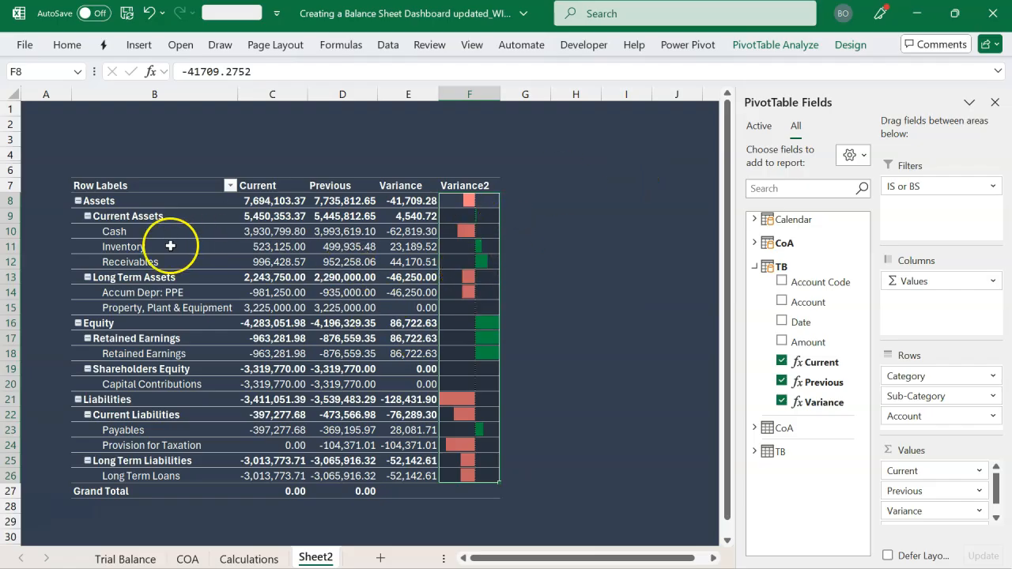
left_click(157, 187)
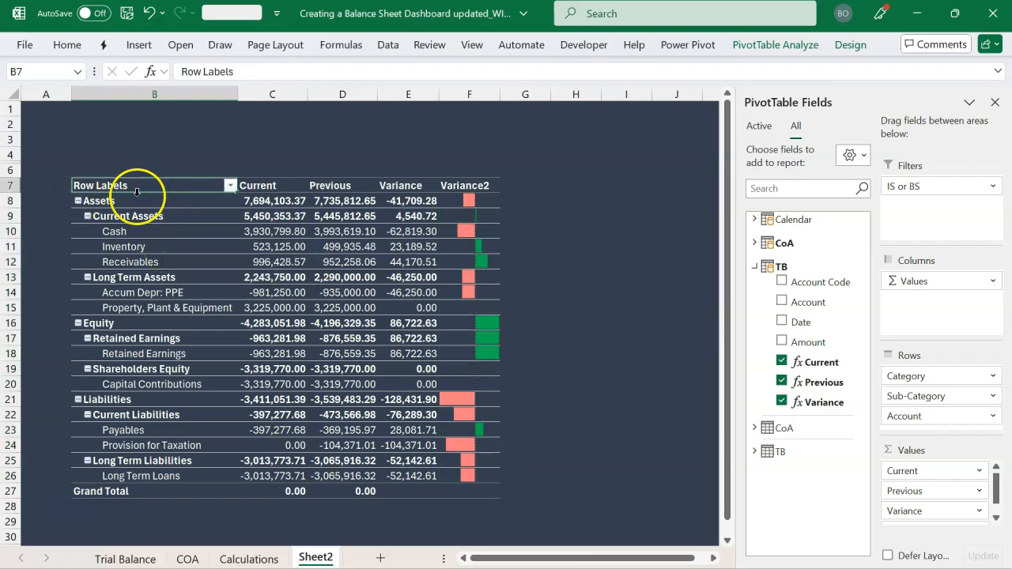
type("Accoun")
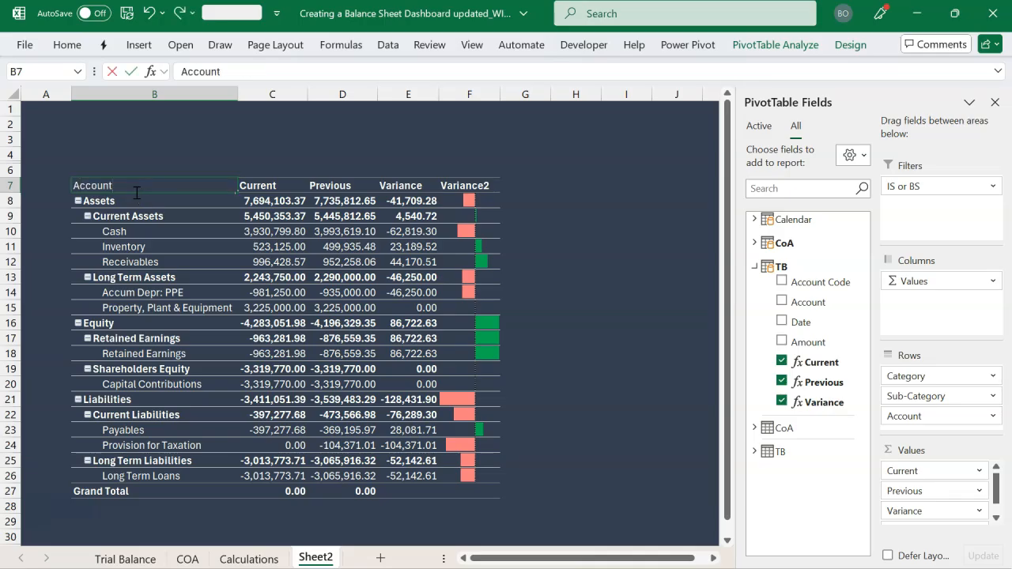
type("t")
key("Return")
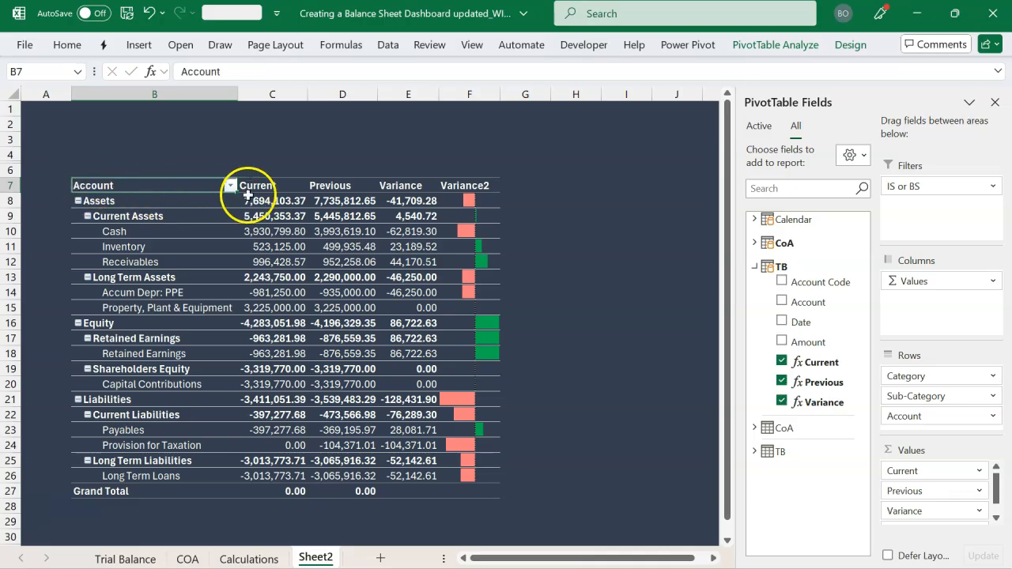
Center the PivotTable header labels in B7:F7
left_click_drag(202, 188, 474, 184)
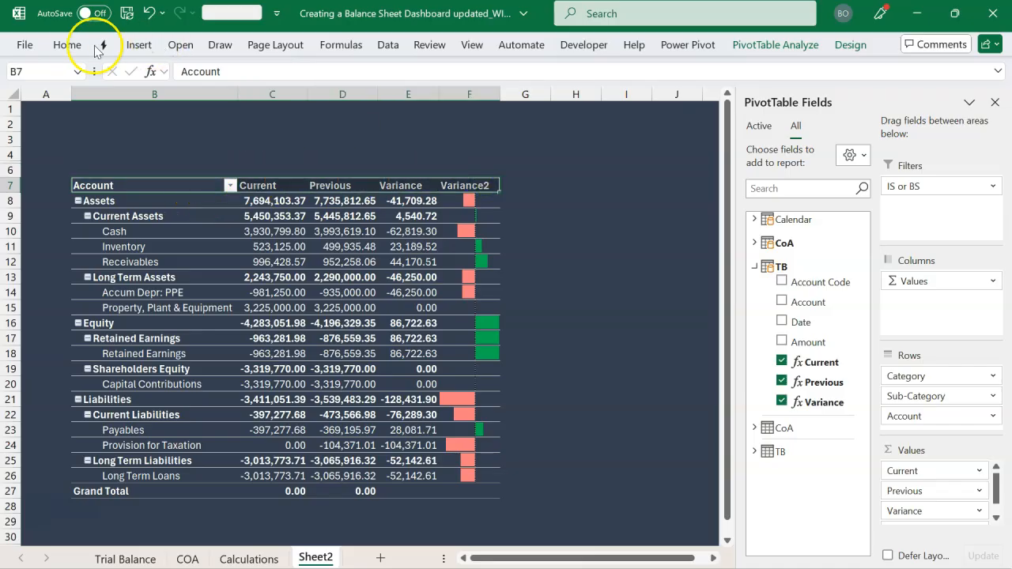
left_click(67, 44)
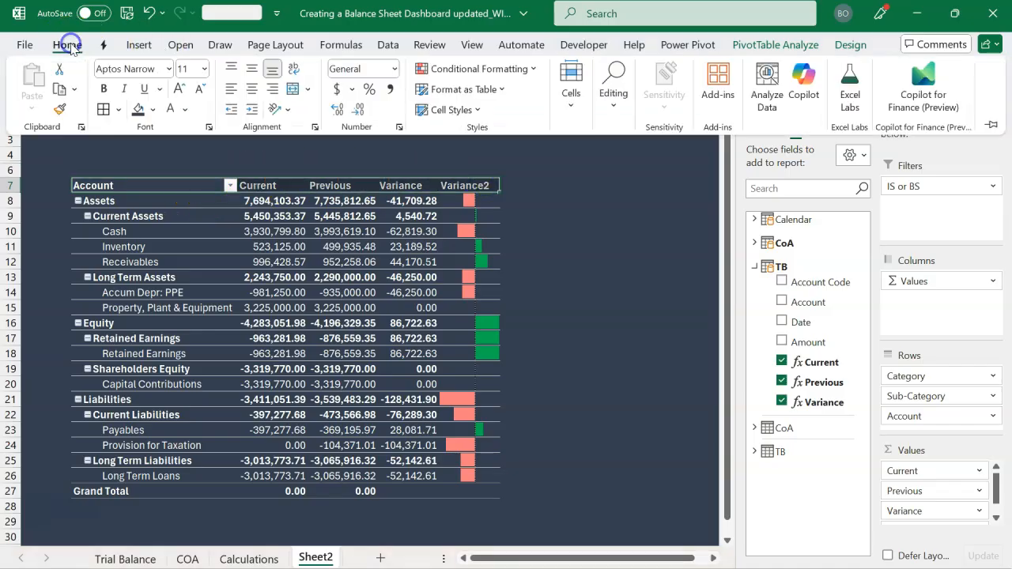
left_click(252, 88)
Replace the Variance2 header in F7 with a blank caption and close the PivotTable field list
left_click(456, 187)
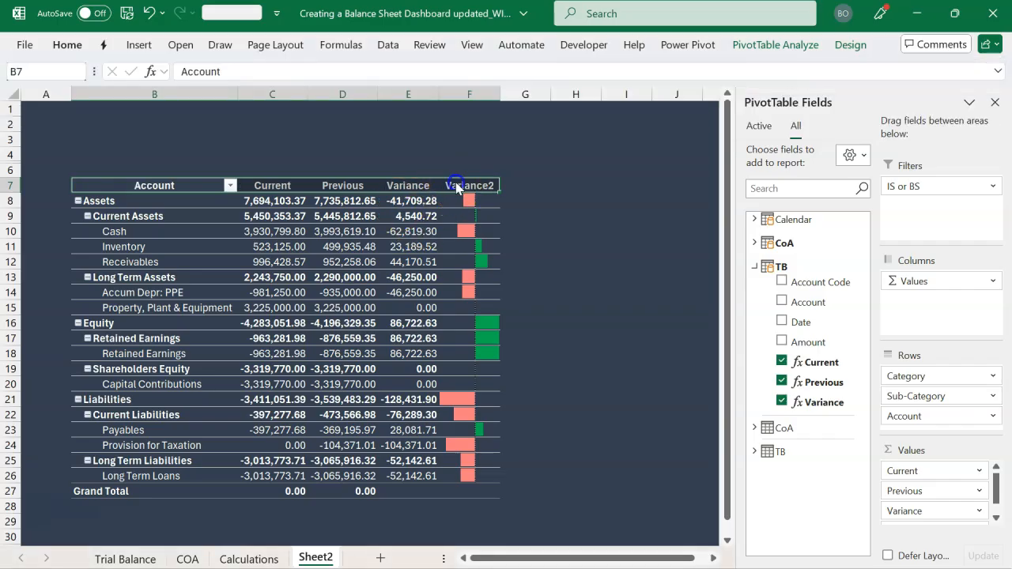
left_click(455, 180)
left_click(456, 186)
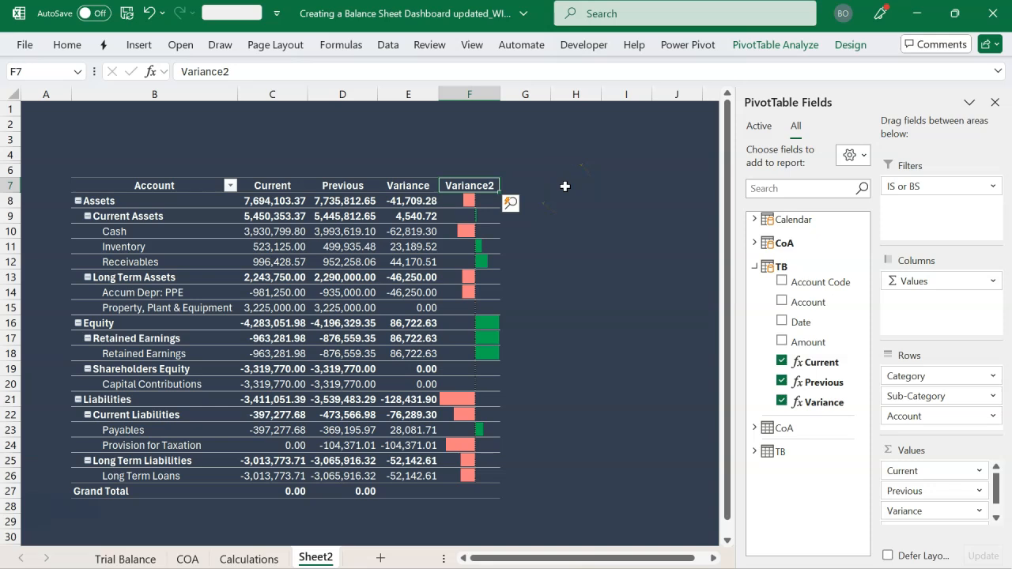
key("Return")
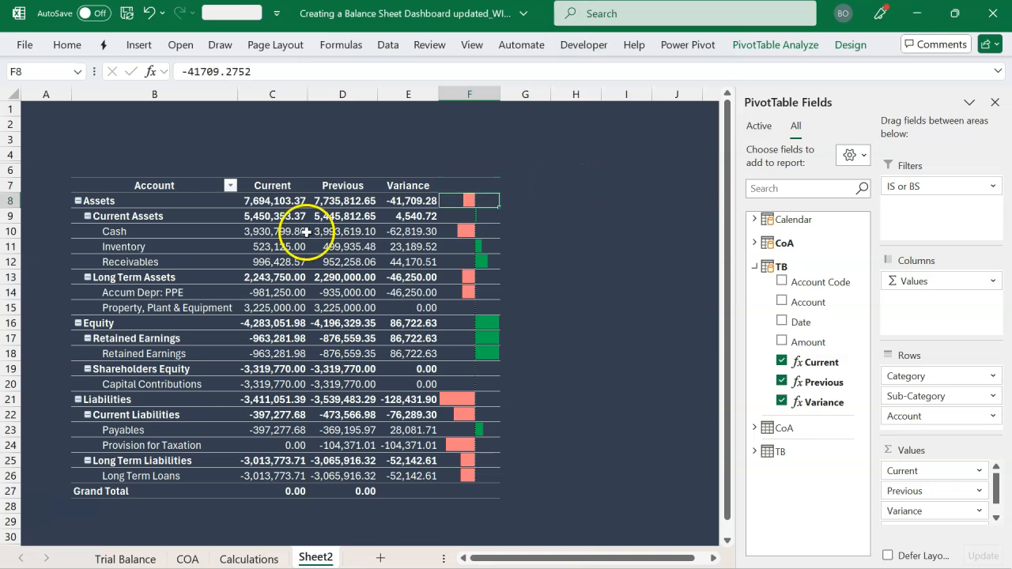
left_click(995, 103)
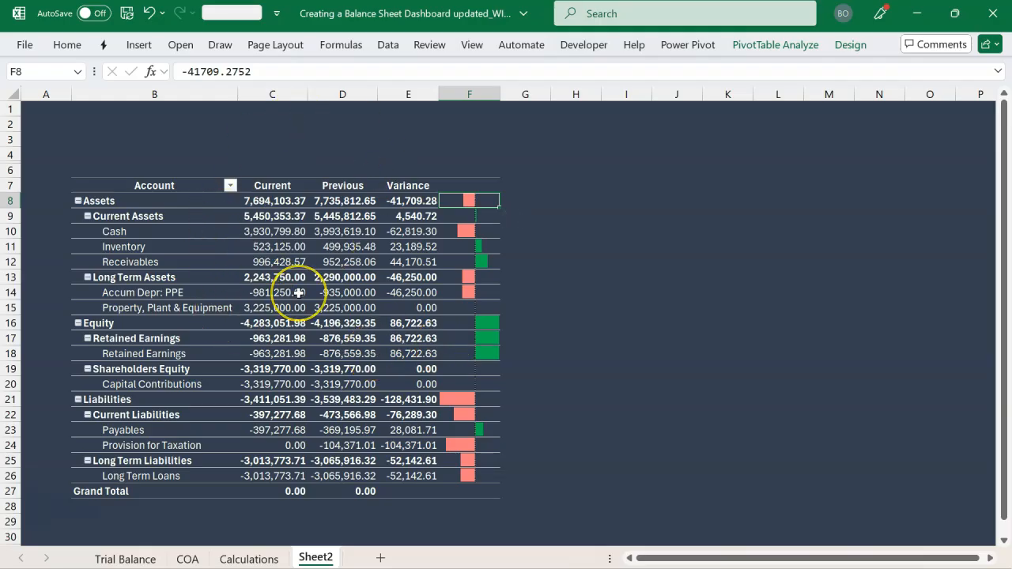
Move the Month Name slicer from the Calculations sheet to cell B3 of Sheet2, pasting everything including active content
mouse_move(299, 293)
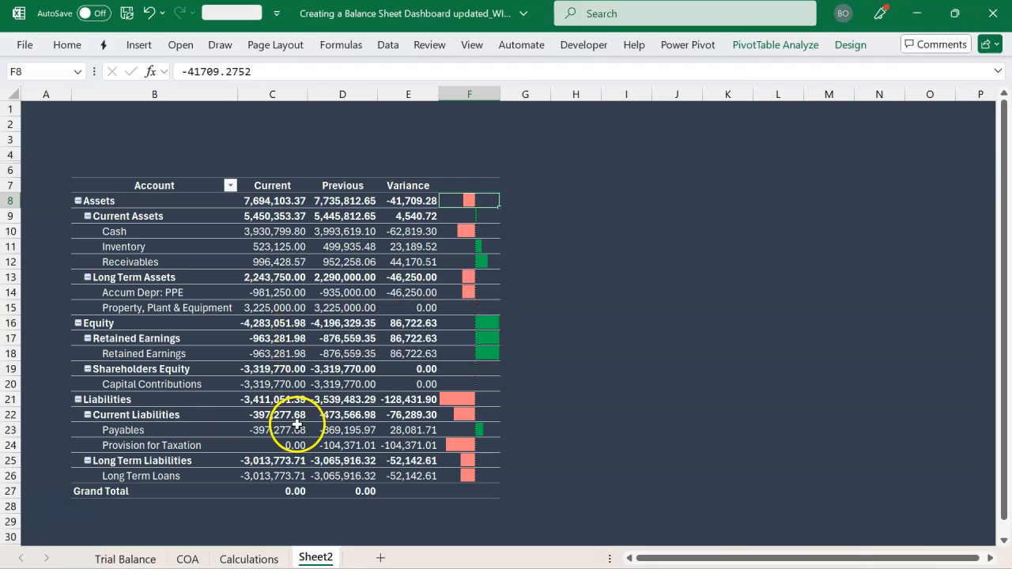
left_click(249, 560)
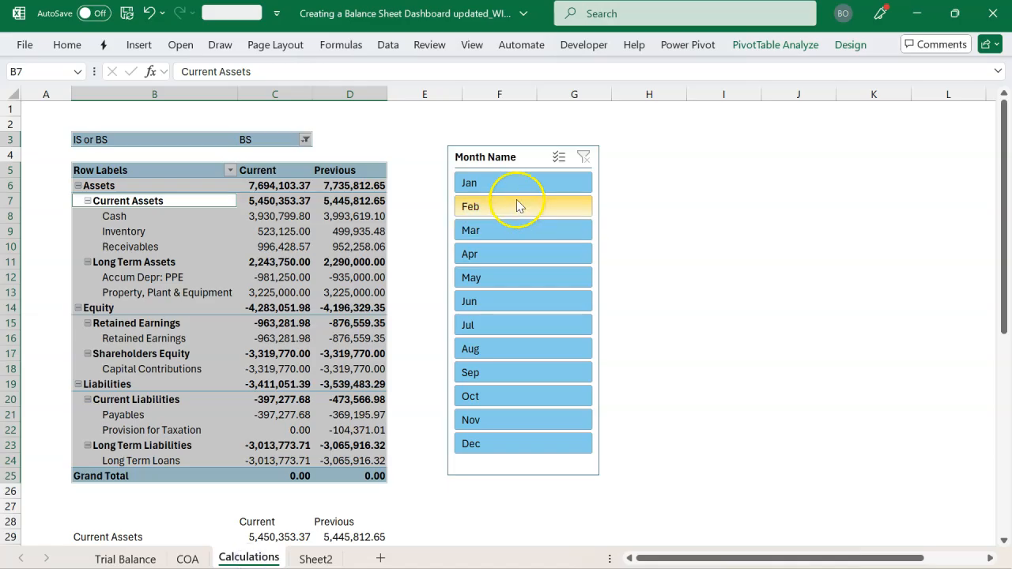
left_click(522, 158)
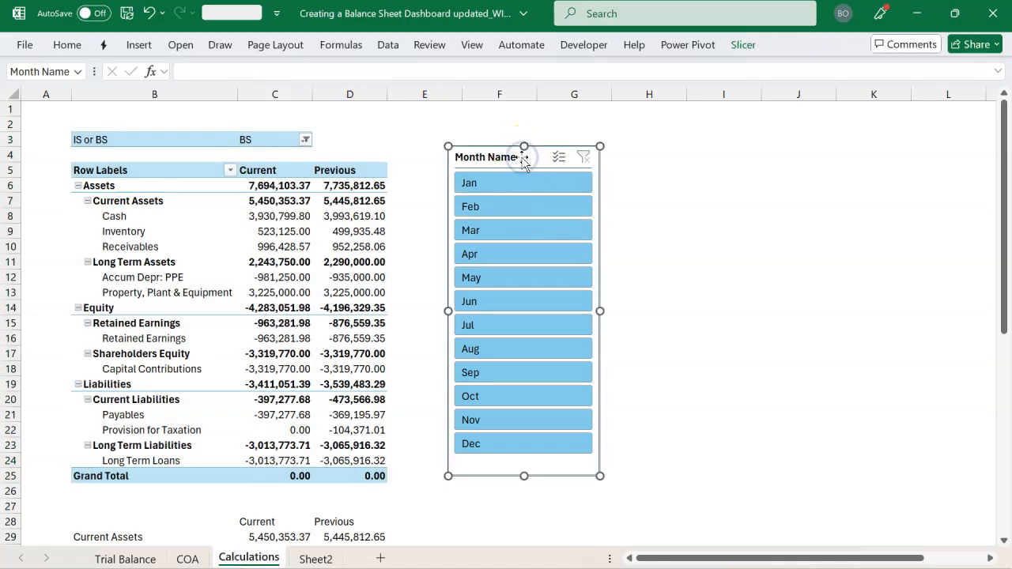
key("Delete")
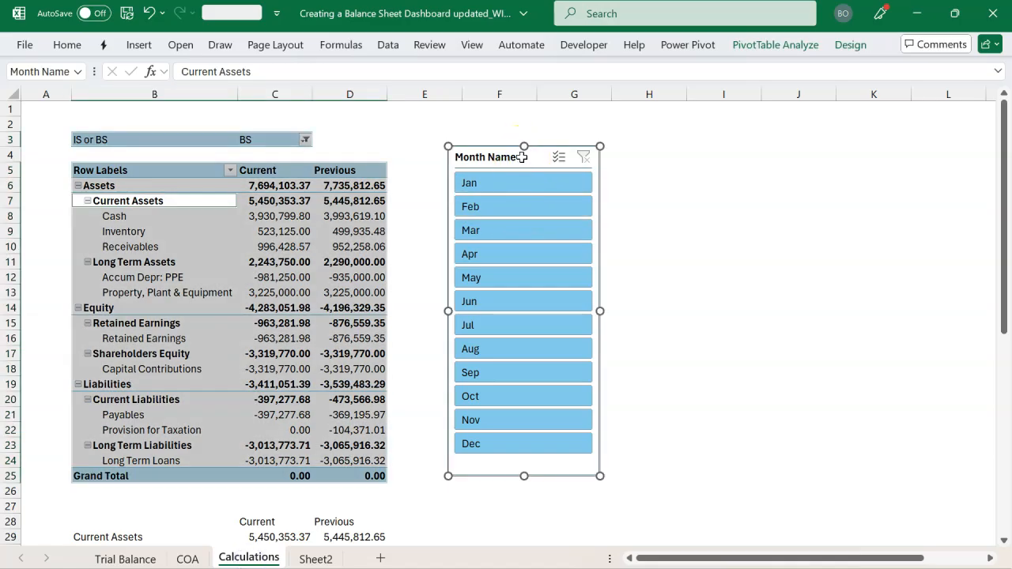
left_click(310, 561)
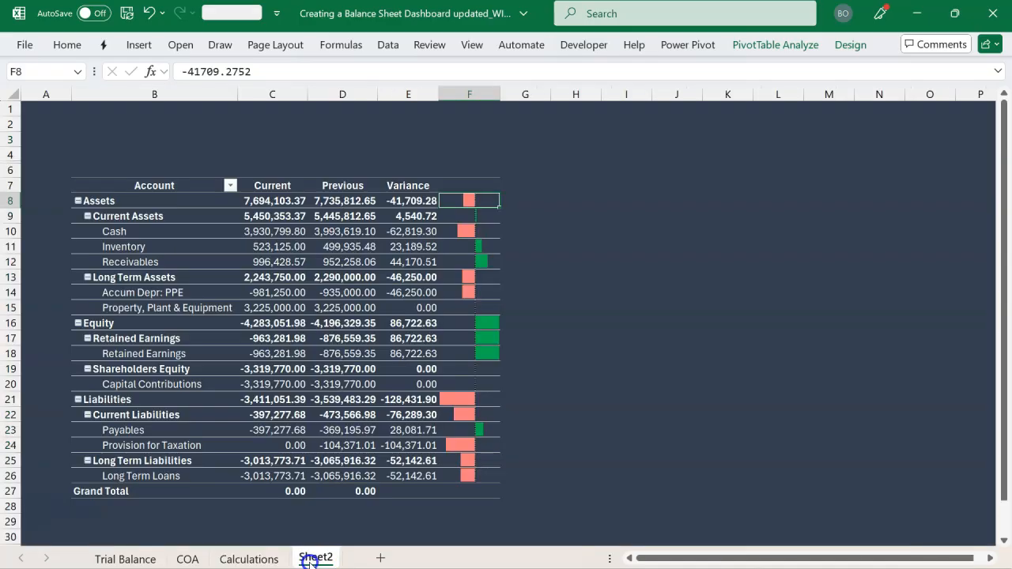
left_click(132, 137)
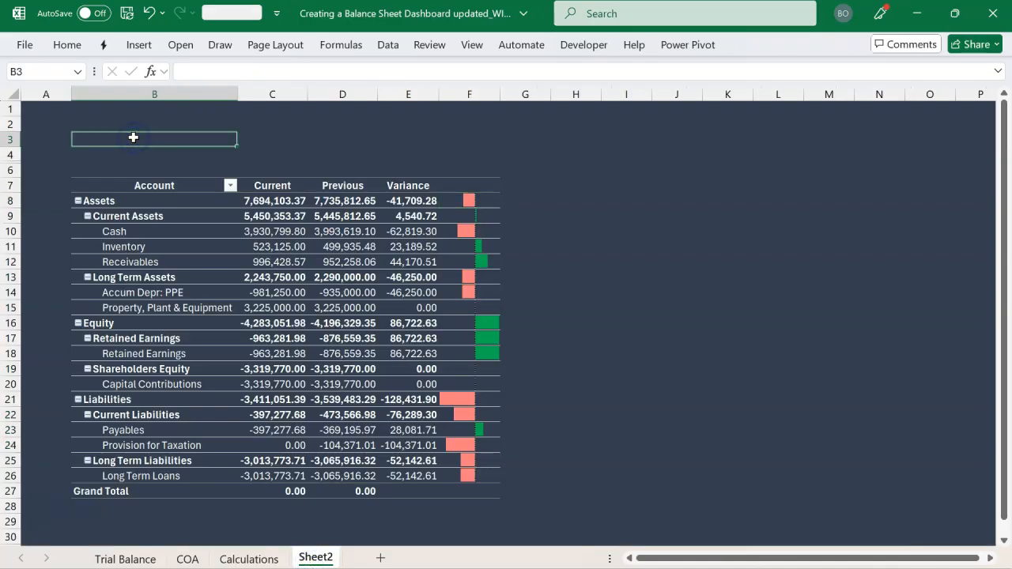
key("ctrl+v")
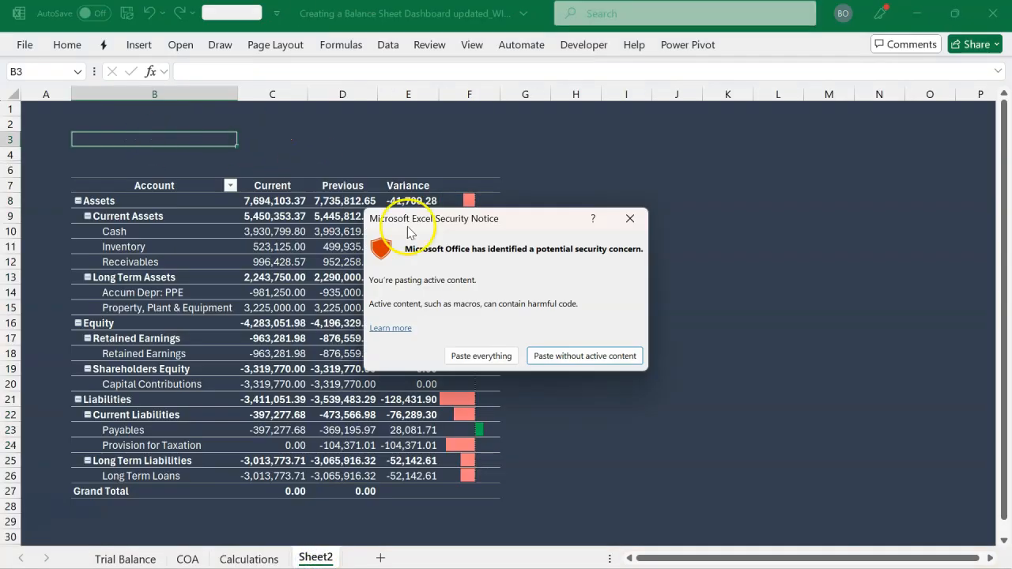
left_click(456, 356)
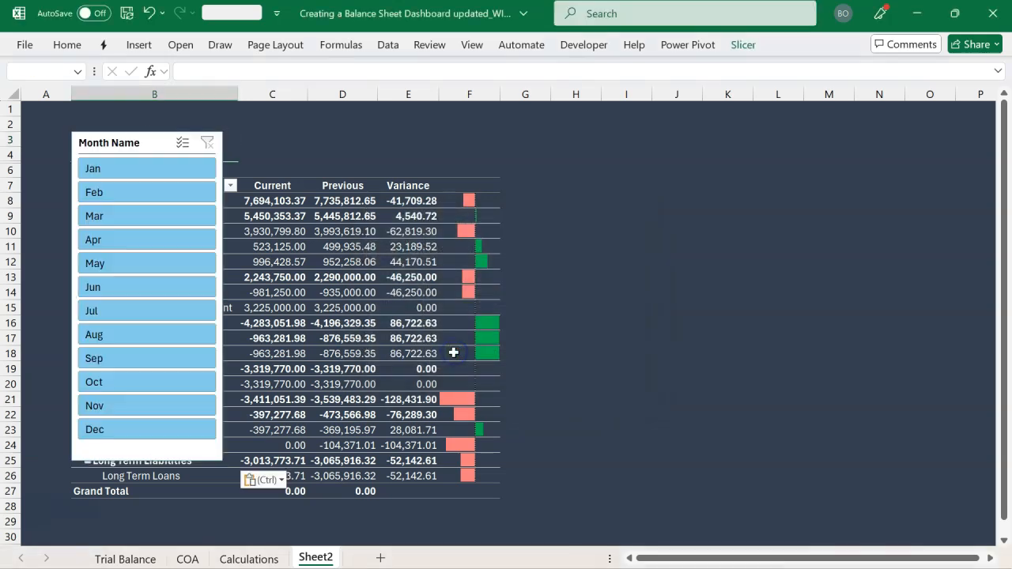
Shift the Month Name slicer up to row 1 and set its buttons to 12 columns
left_click_drag(150, 140, 153, 117)
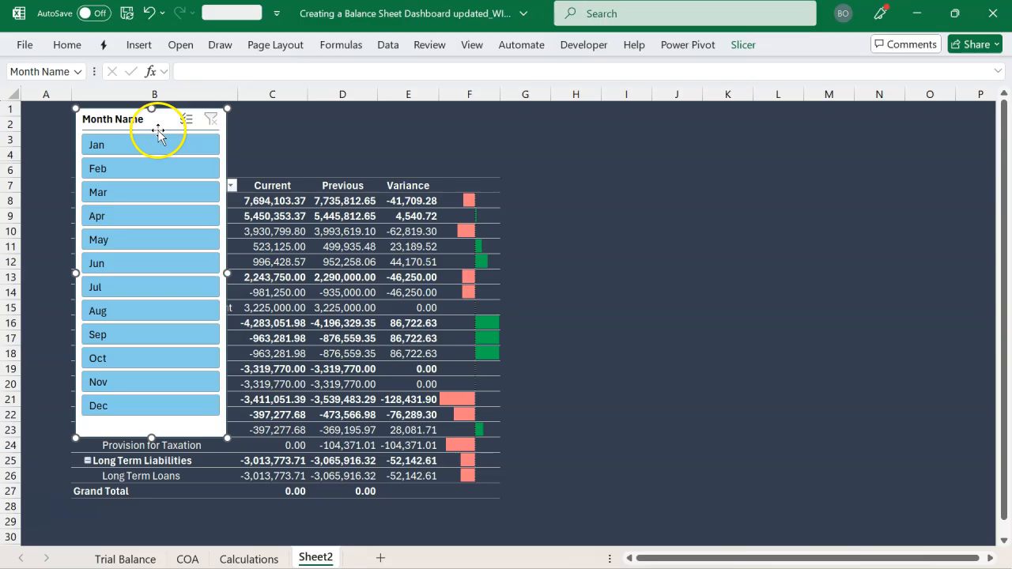
left_click(743, 45)
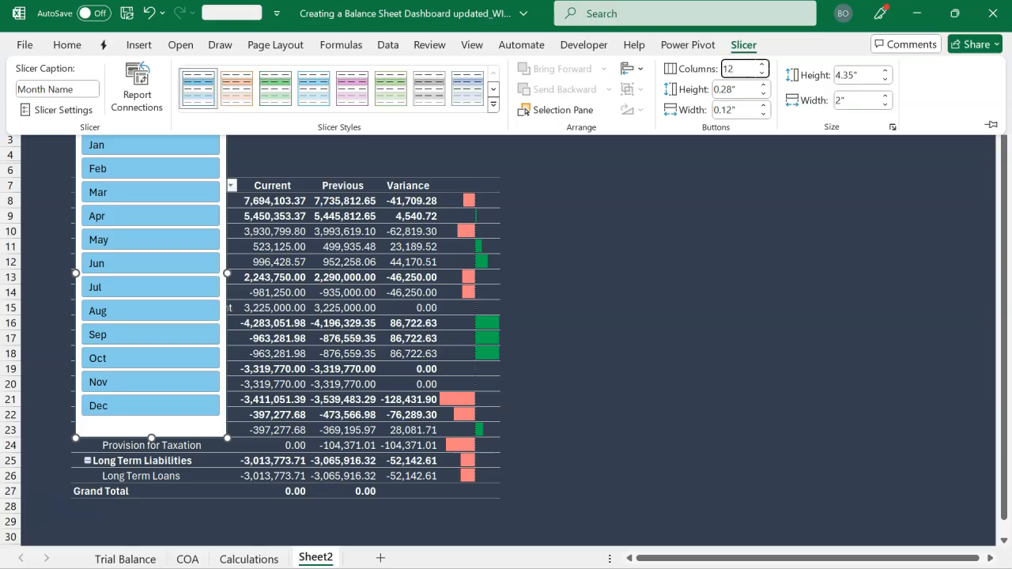
key("Return")
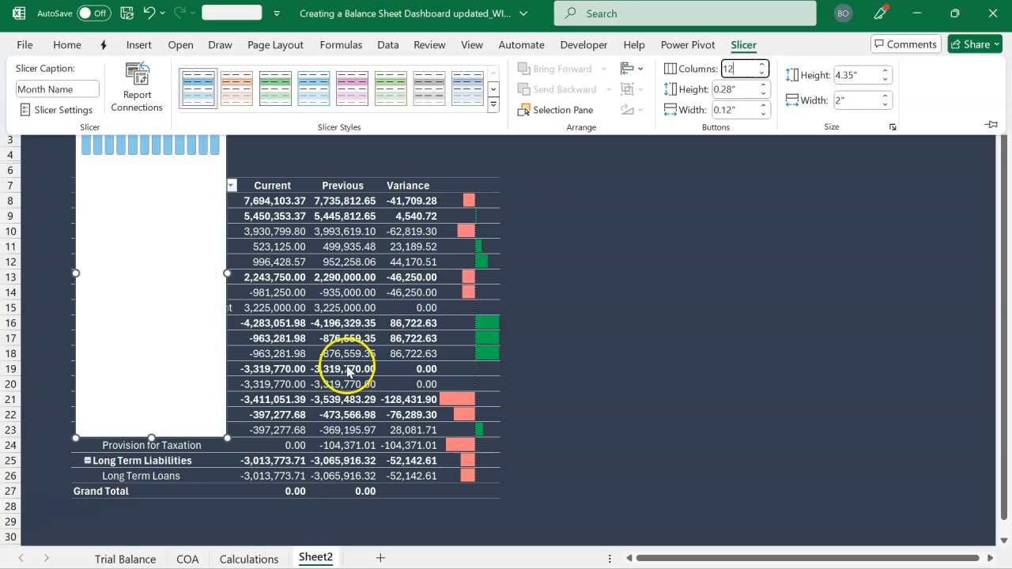
Resize the slicer to about 11.31" wide and 0.8" high and align it above the PivotTable from column B
left_click(227, 273)
left_click_drag(228, 274, 935, 235)
left_click_drag(506, 438, 546, 163)
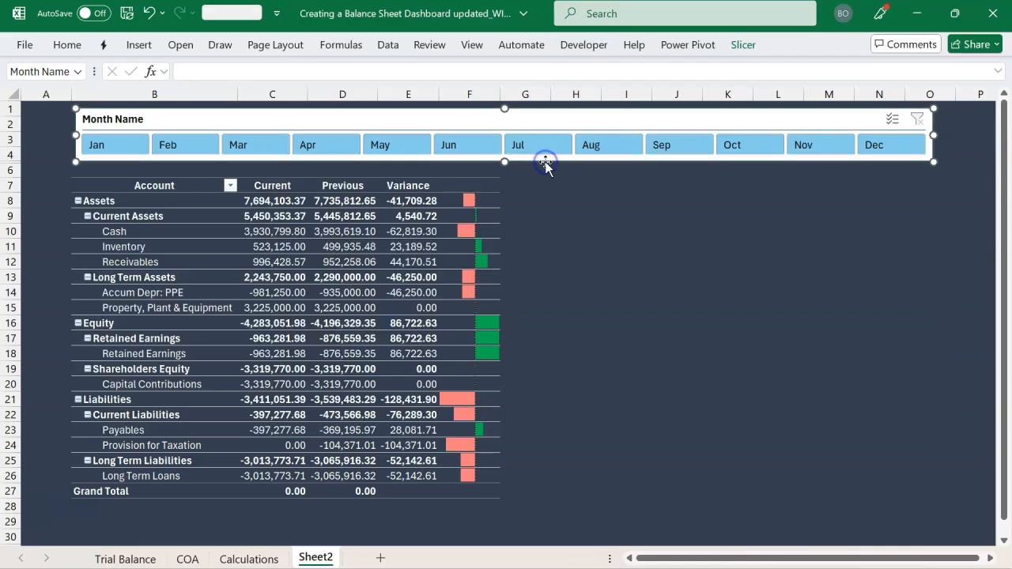
left_click_drag(542, 128, 537, 129)
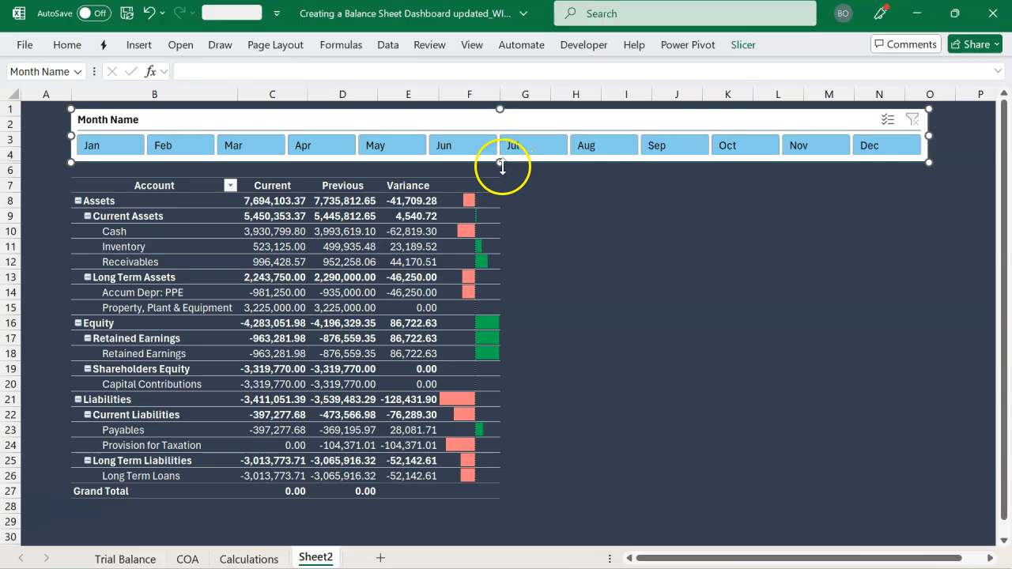
left_click_drag(503, 165, 501, 170)
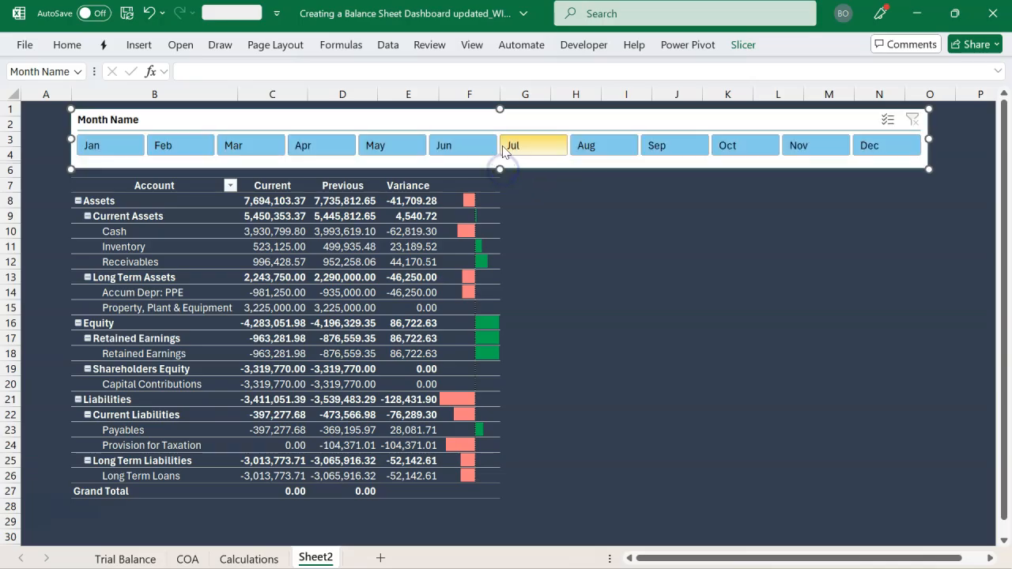
left_click_drag(510, 124, 510, 119)
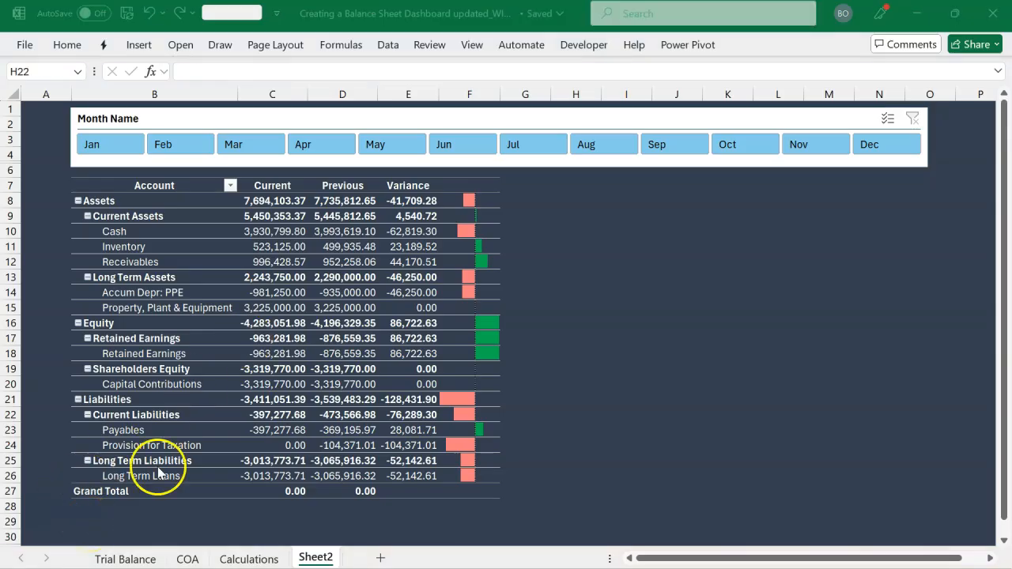
Duplicate the Light Turquoise, Slicer Style Light 1 style and name the copy Finex
left_click(577, 111)
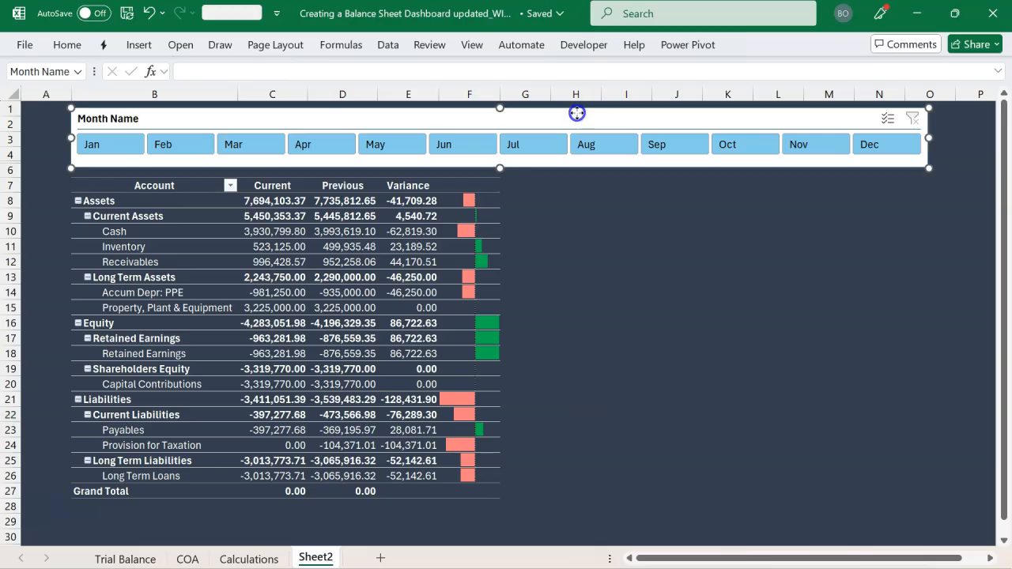
left_click(743, 45)
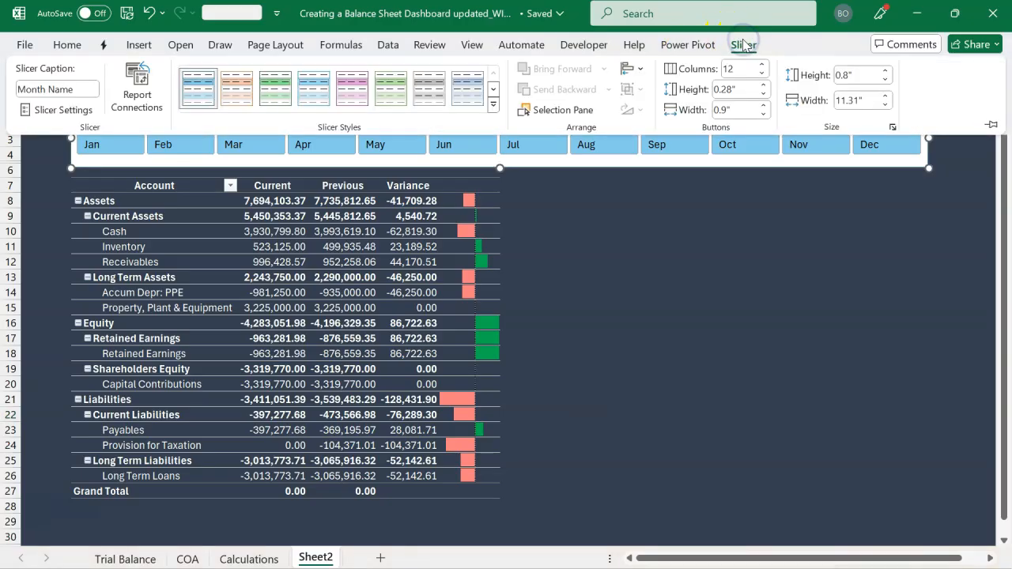
right_click(195, 87)
left_click(221, 116)
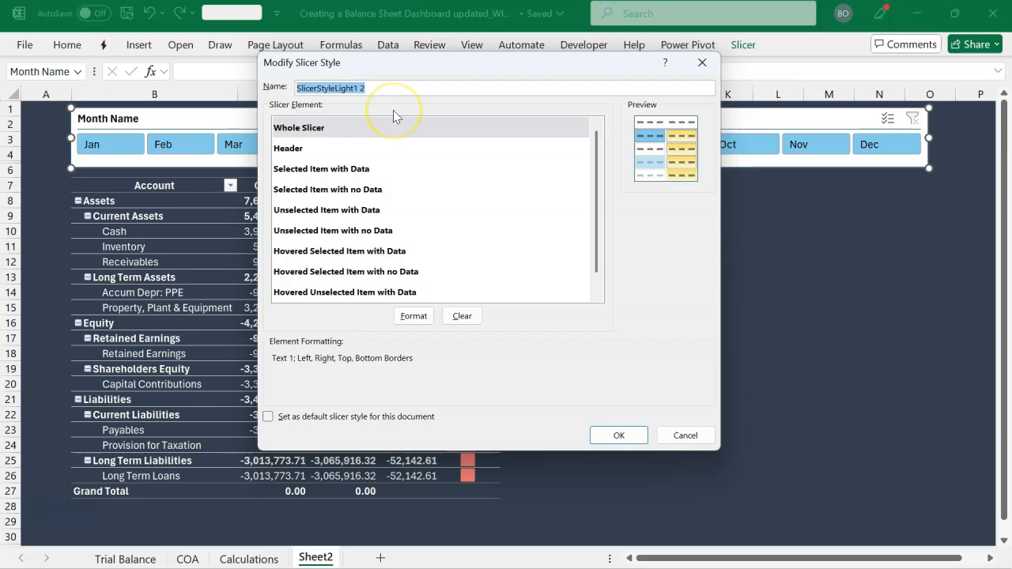
type("Finex")
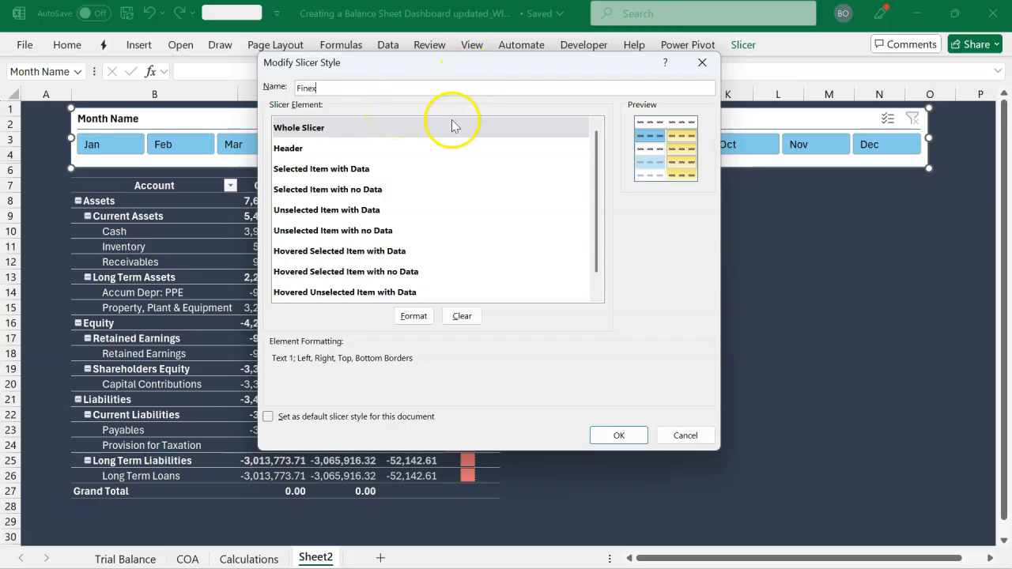
Set the Whole Slicer element's background fill to the custom color #333F4F
left_click(428, 128)
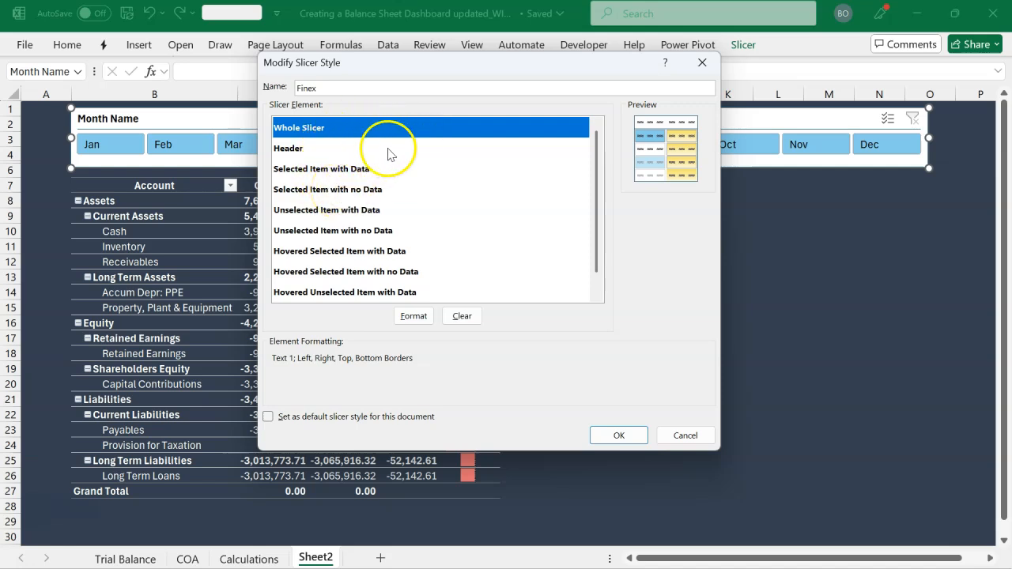
left_click_drag(423, 71, 523, 199)
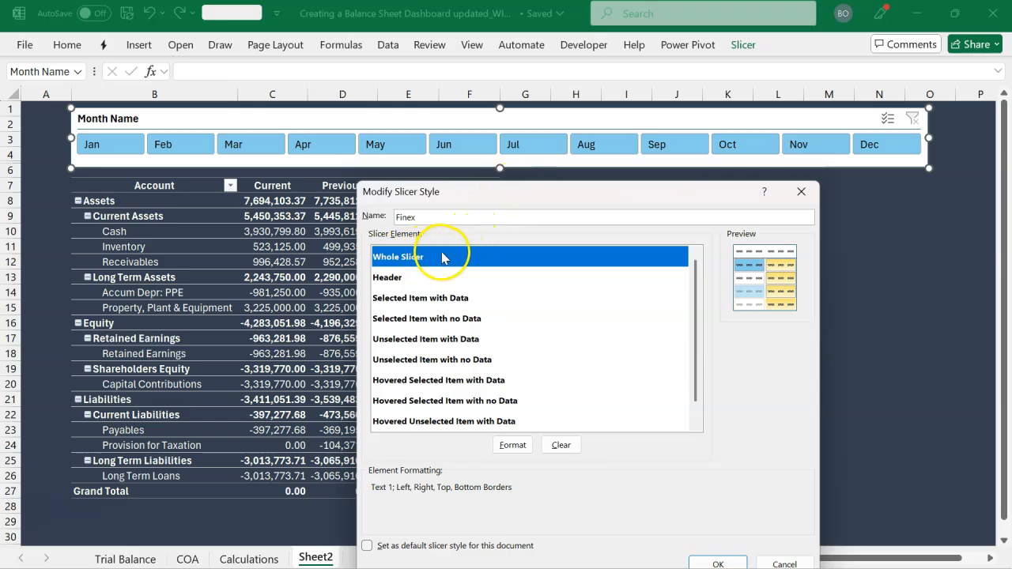
left_click(512, 446)
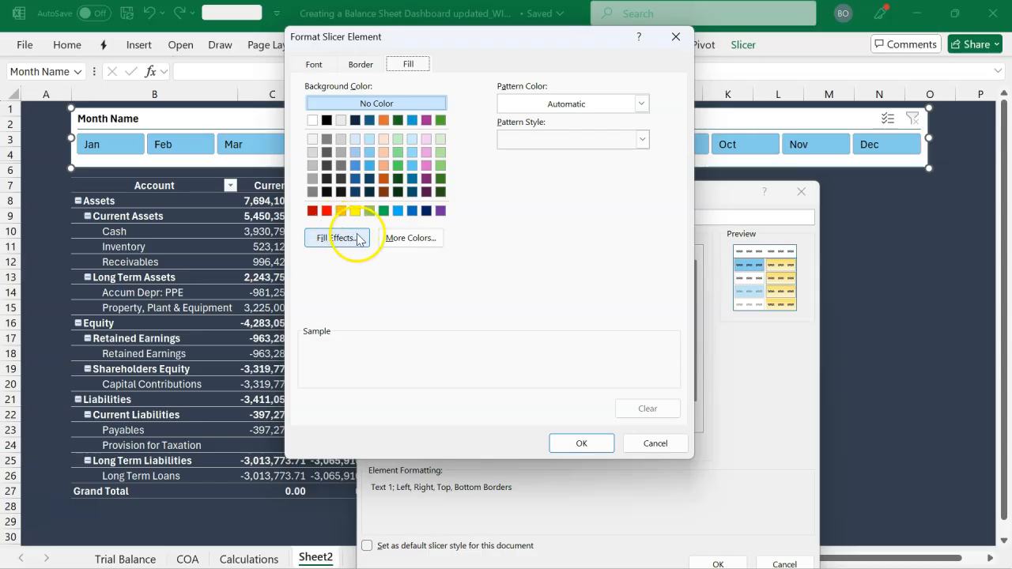
left_click(408, 238)
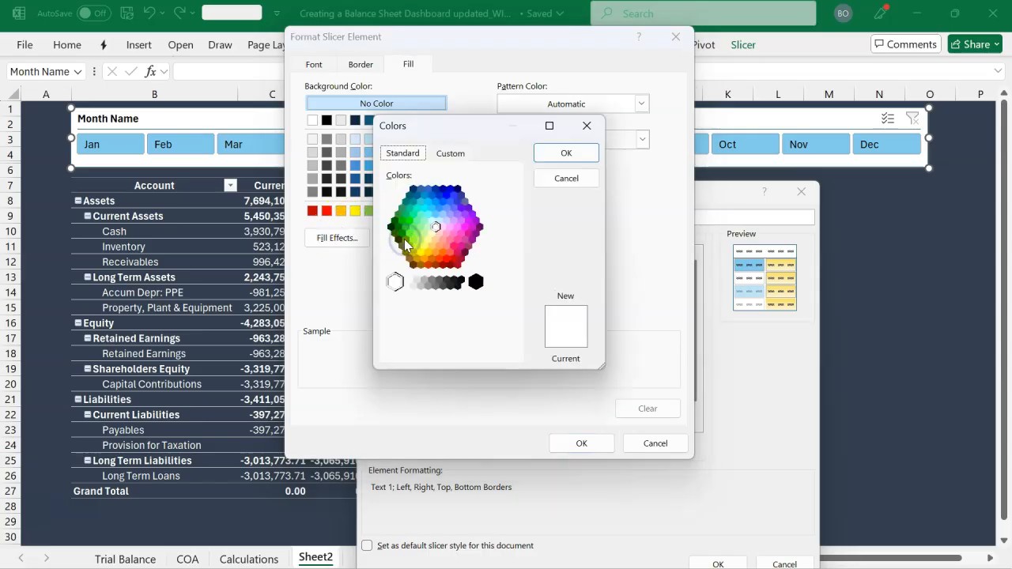
left_click(451, 153)
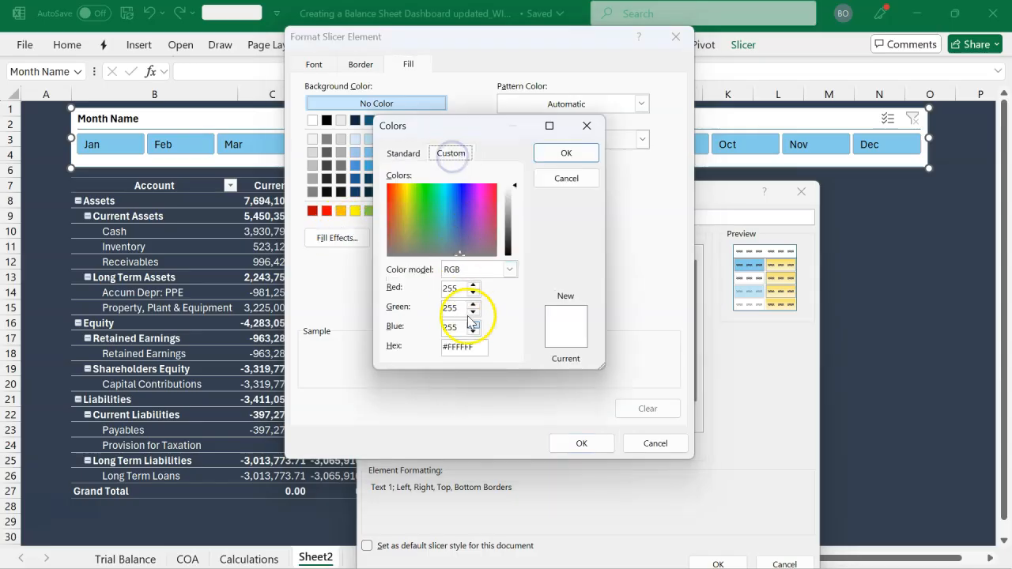
left_click(477, 350)
type("#333F4F")
left_click(454, 332)
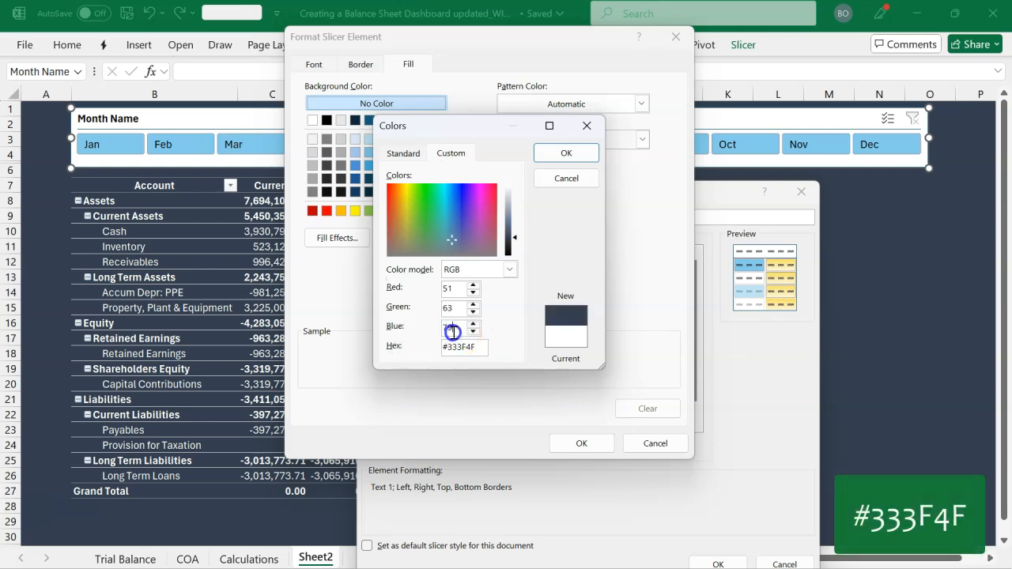
left_click(562, 153)
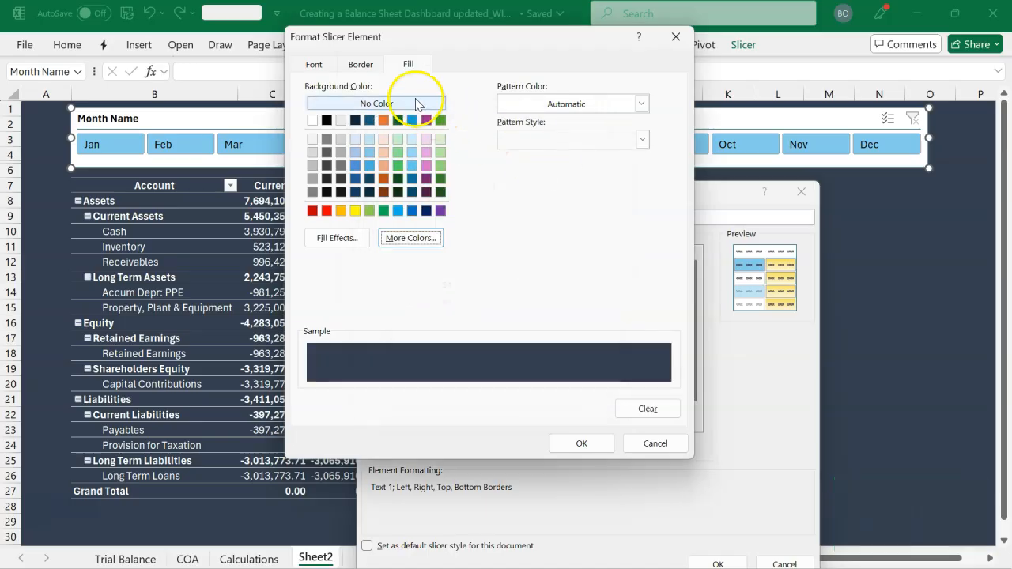
Remove all borders from the Whole Slicer element and apply its formatting
left_click(363, 64)
left_click(467, 116)
left_click(315, 65)
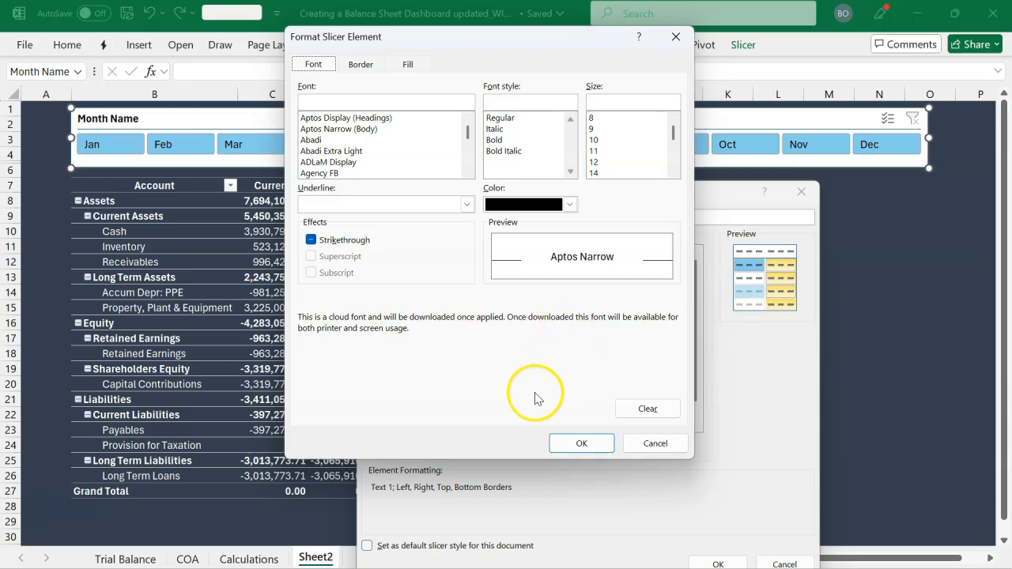
left_click(566, 445)
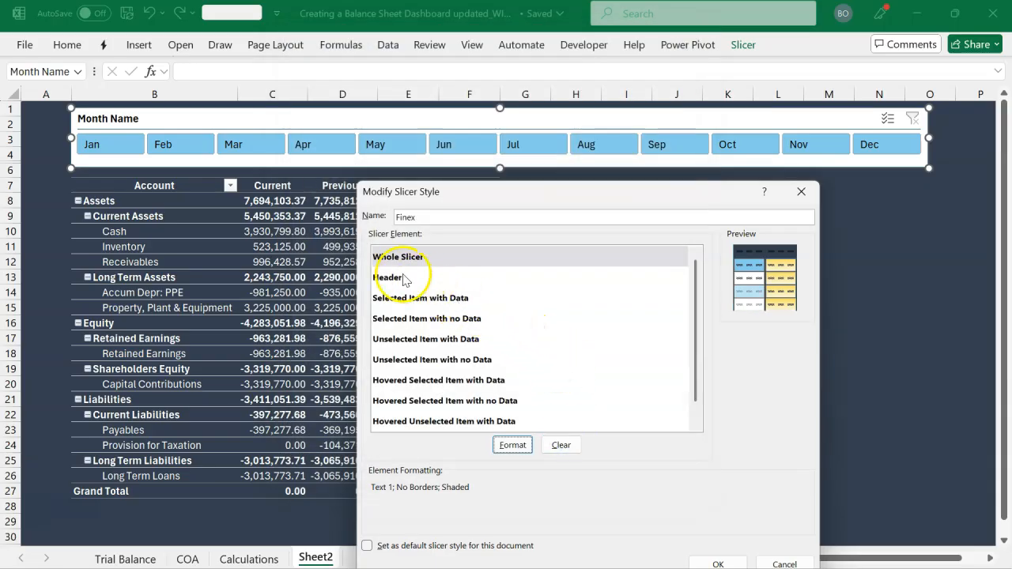
Set the font color of the Finex slicer style's Header element to white
left_click(401, 278)
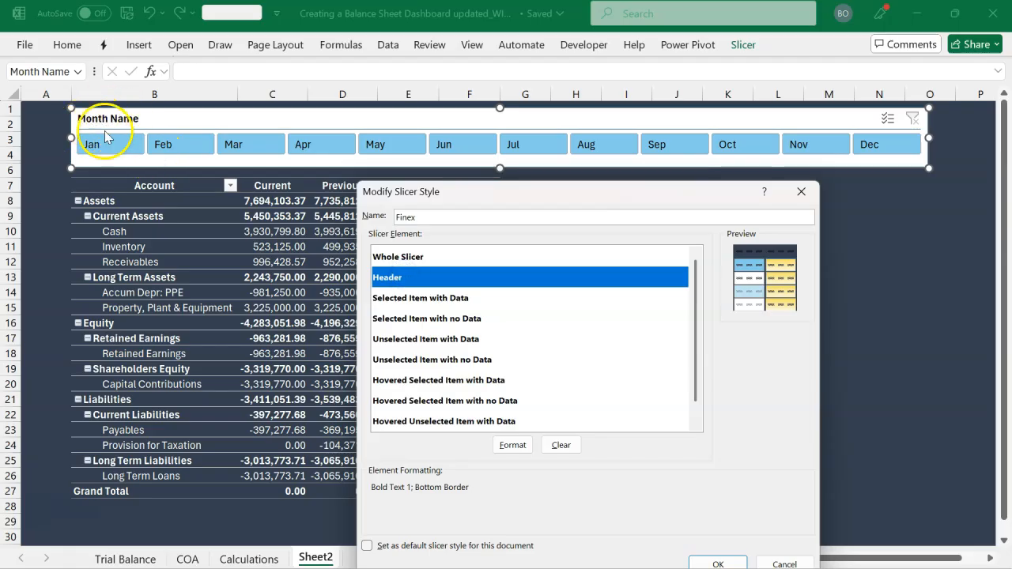
left_click(512, 446)
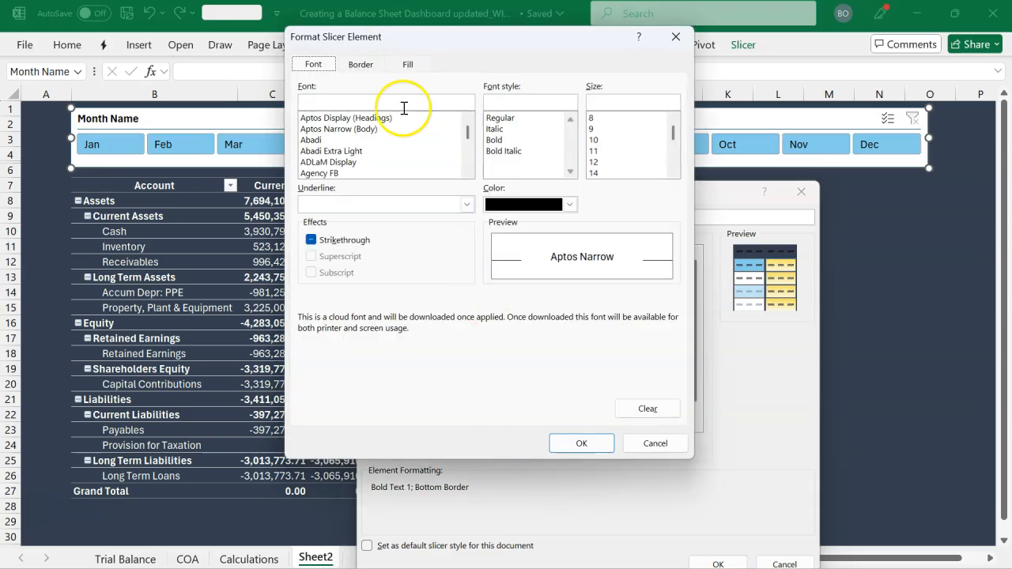
left_click(569, 204)
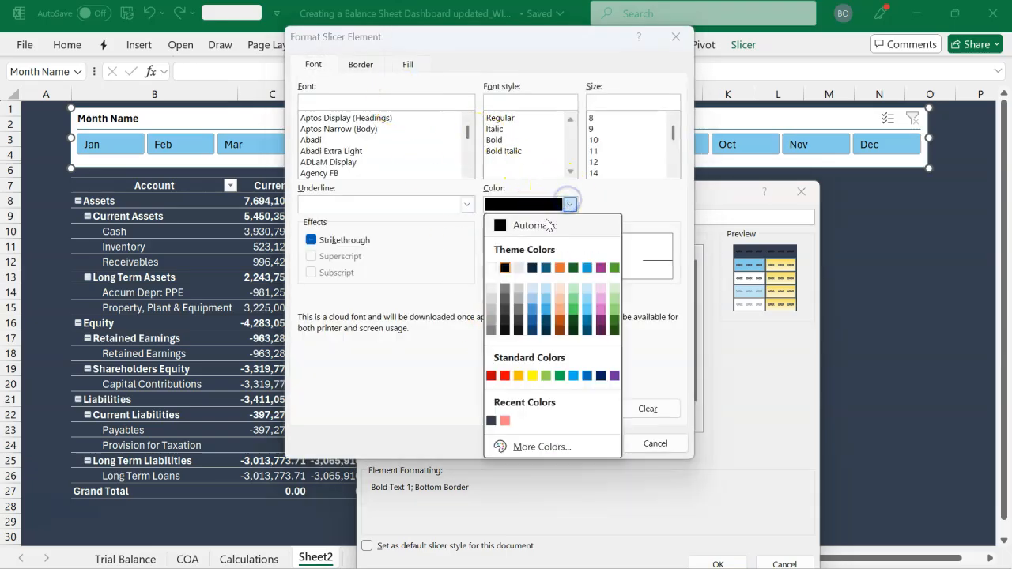
left_click(491, 267)
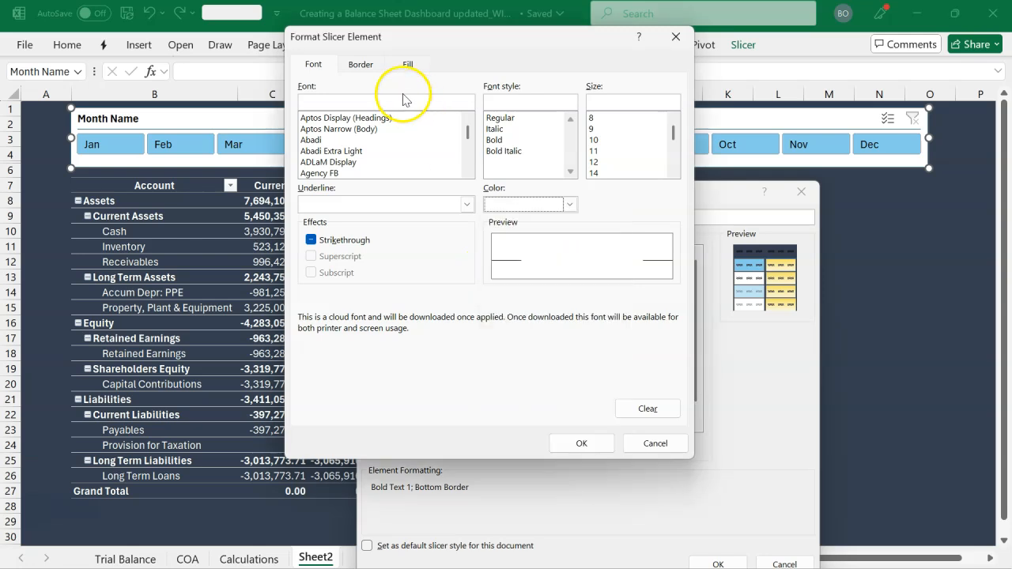
Give the Header element a white bottom border and apply its formatting
left_click(362, 66)
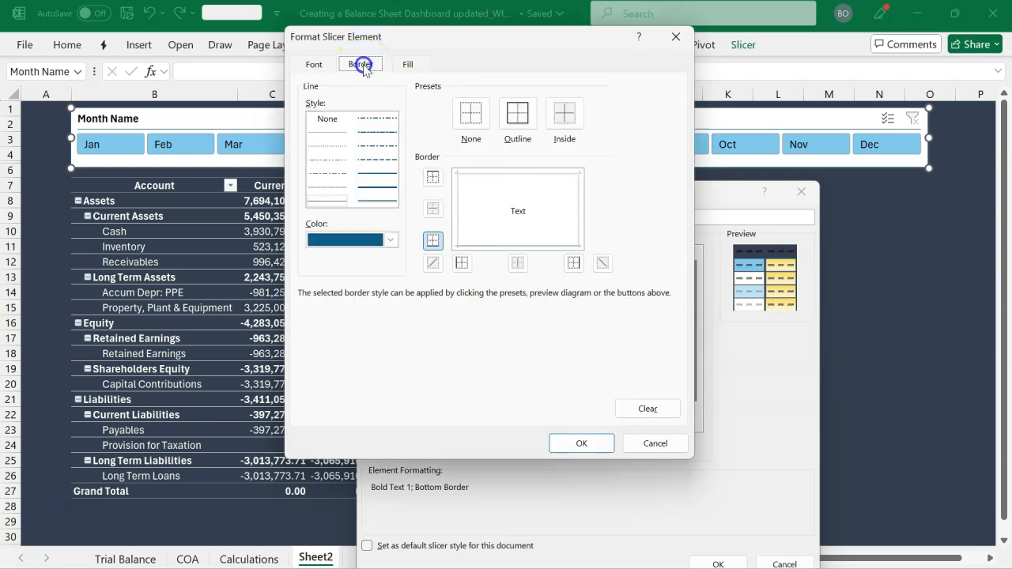
left_click(391, 240)
left_click(316, 306)
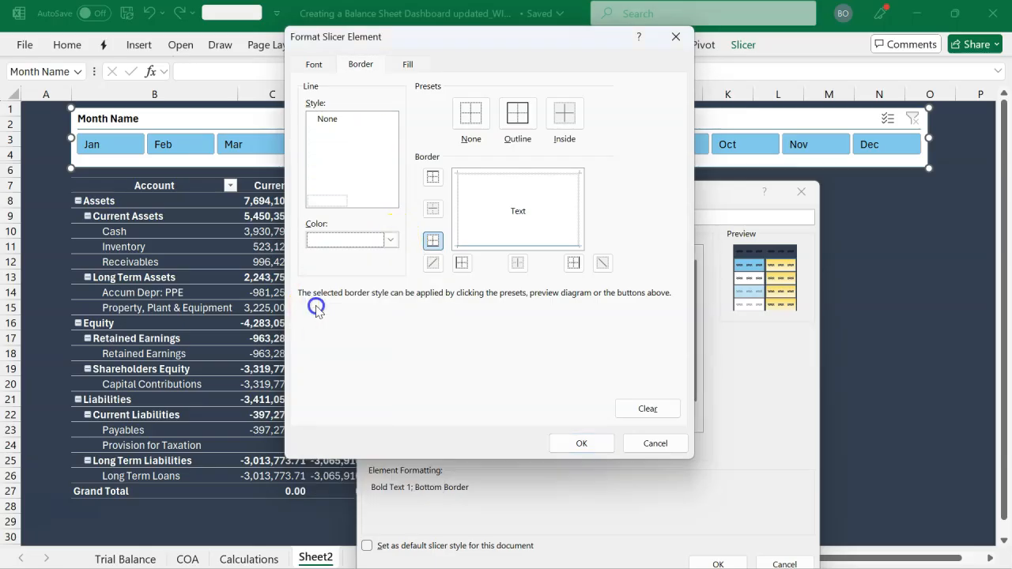
left_click(432, 242)
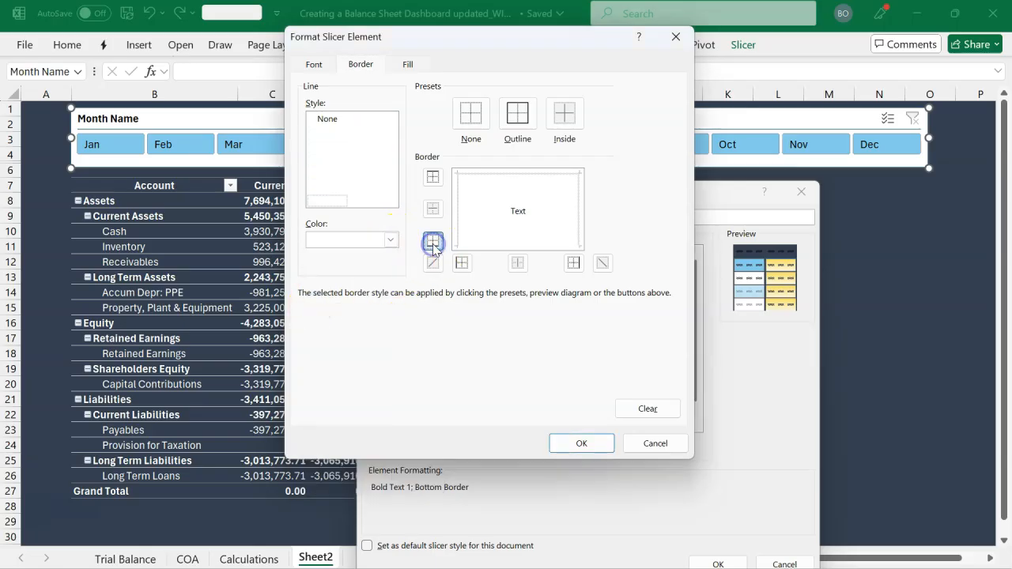
left_click(408, 65)
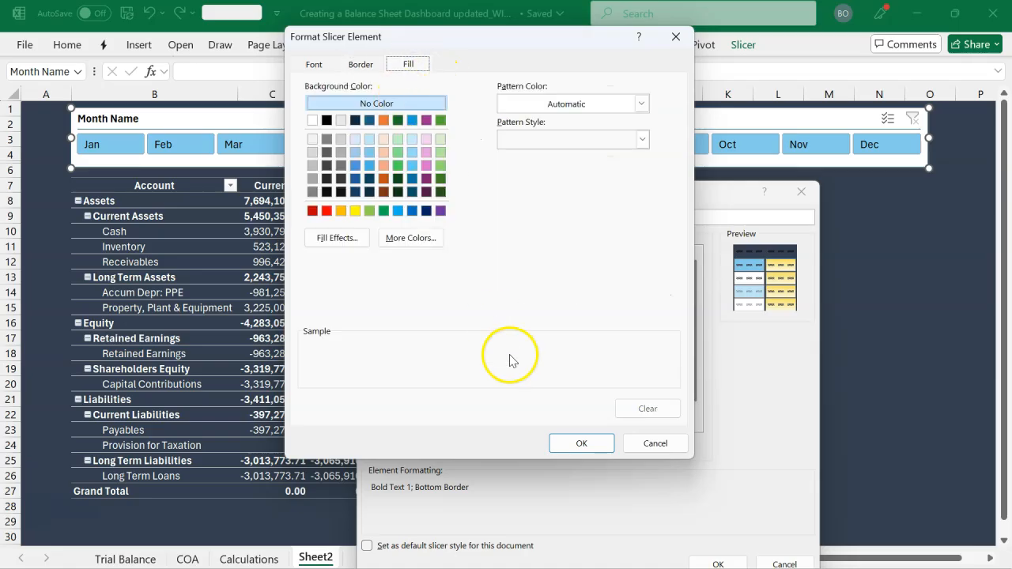
left_click(578, 446)
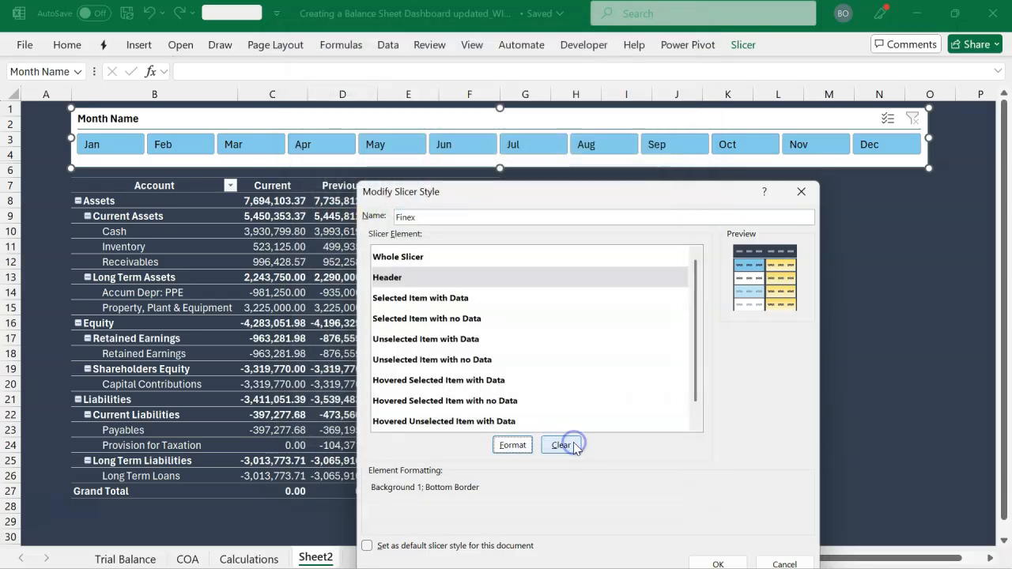
Fill the Selected Item with Data element with standard blue and remove all its borders
left_click(462, 298)
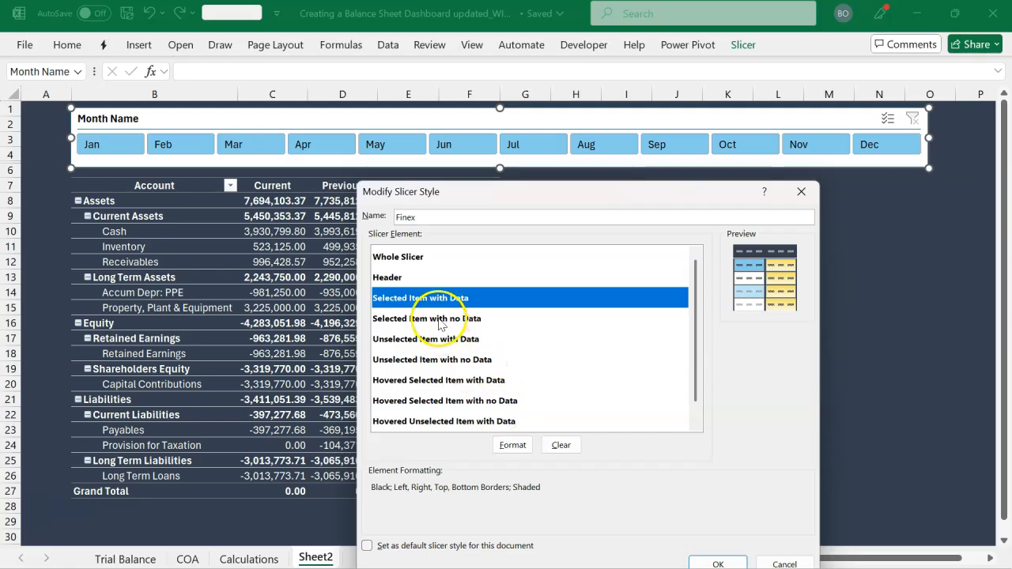
left_click(506, 446)
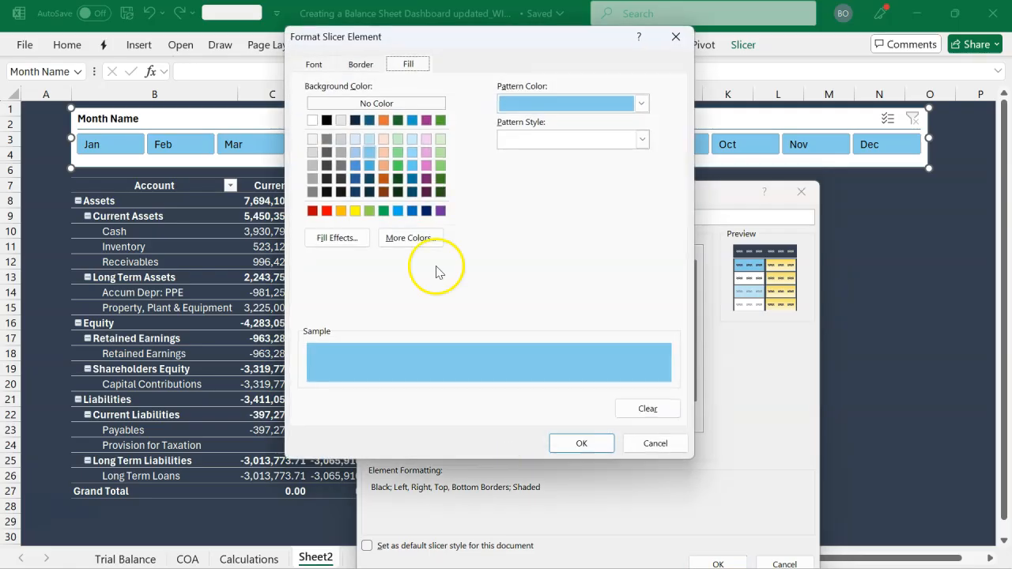
left_click(410, 212)
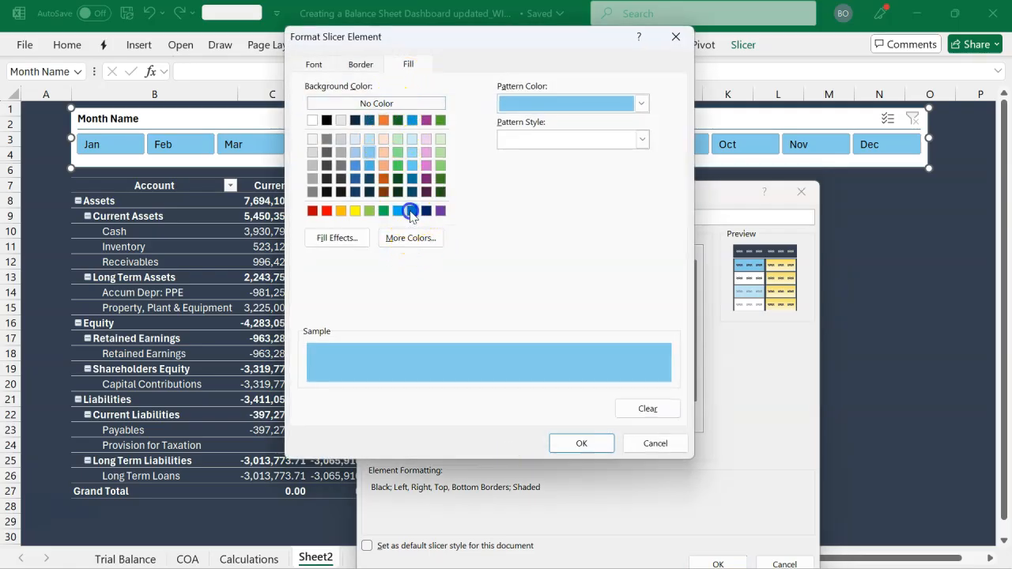
left_click(366, 65)
left_click(468, 111)
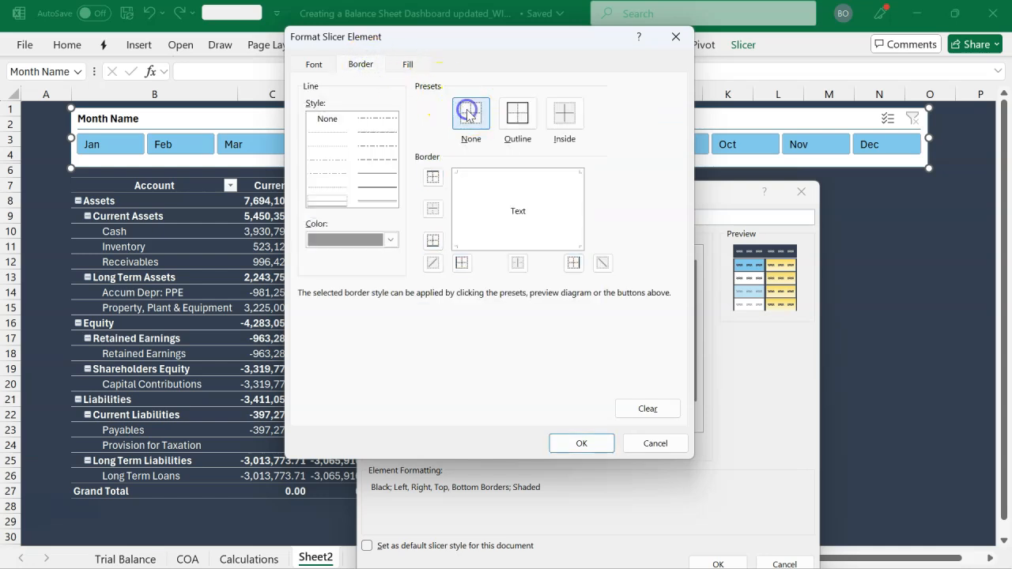
Set the Selected Item with Data font color to white and save the modified Finex slicer style
left_click(330, 66)
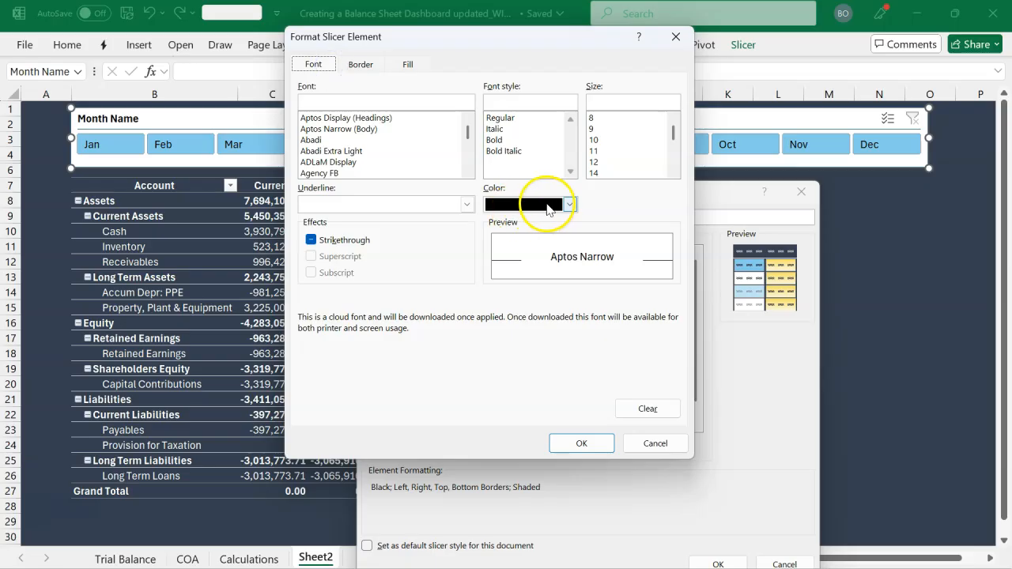
left_click(570, 205)
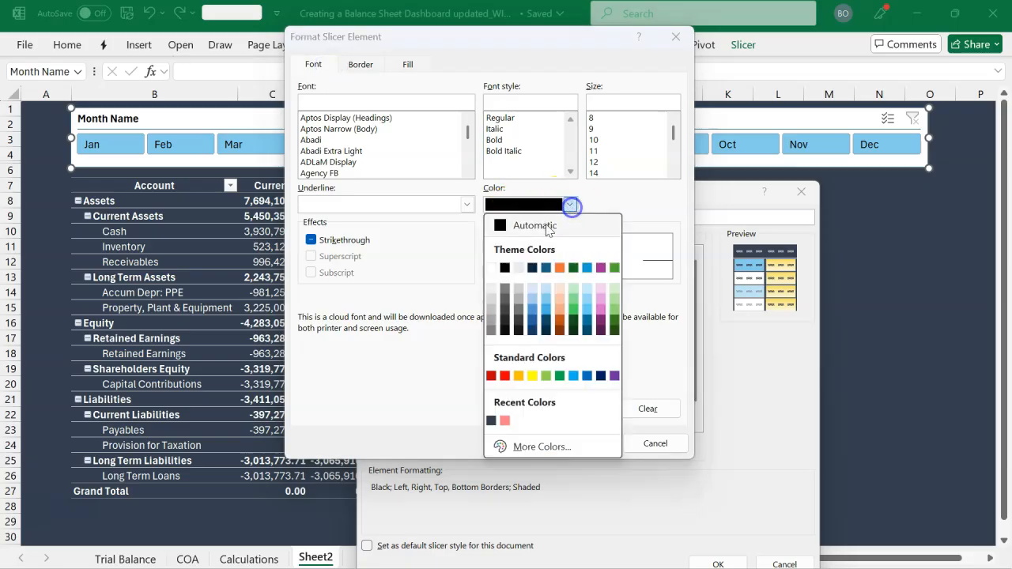
left_click(488, 268)
left_click(581, 445)
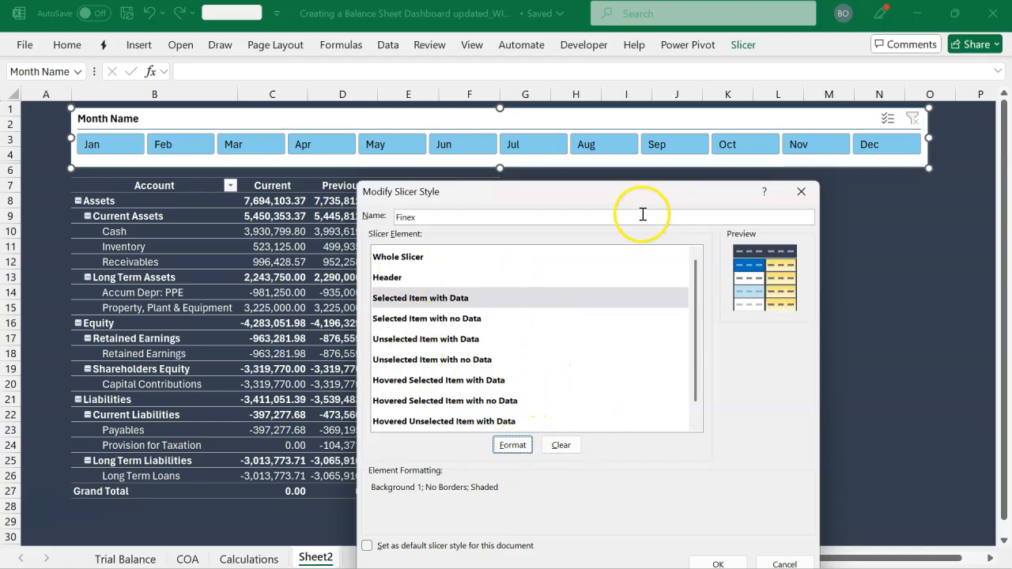
left_click_drag(650, 203, 644, 167)
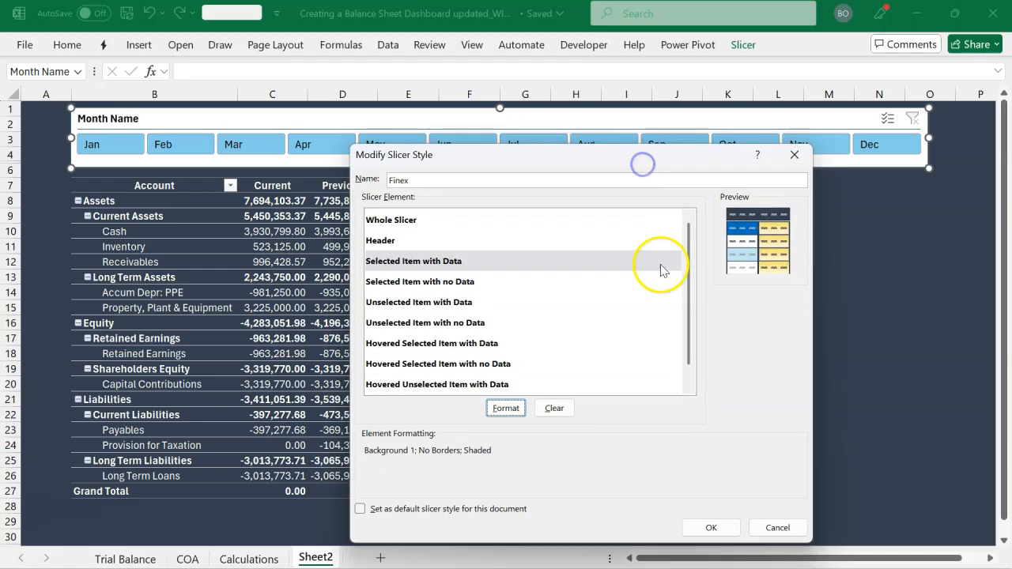
left_click(711, 528)
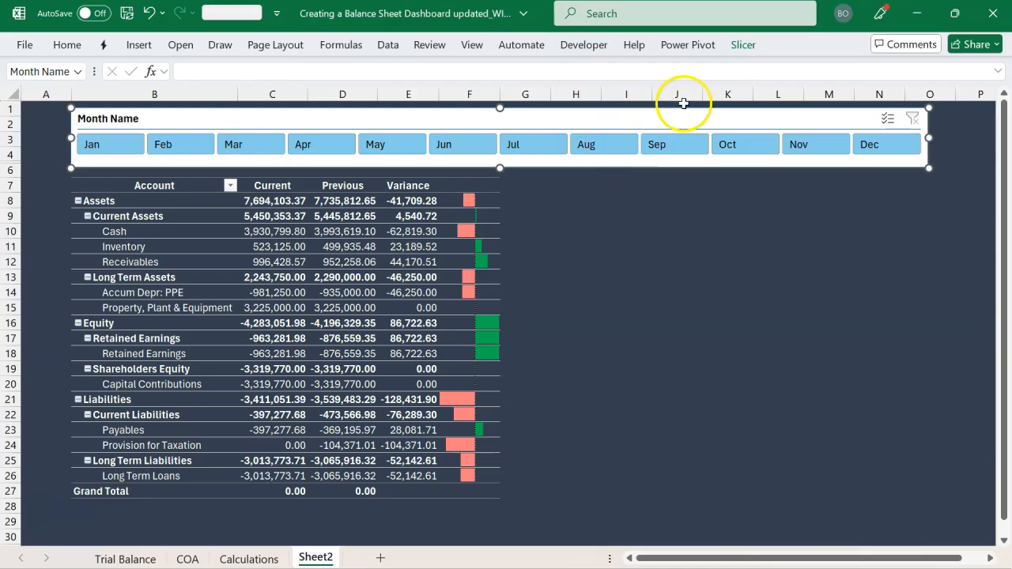
Apply the custom Finex style to the Month Name slicer and deselect it
left_click(741, 46)
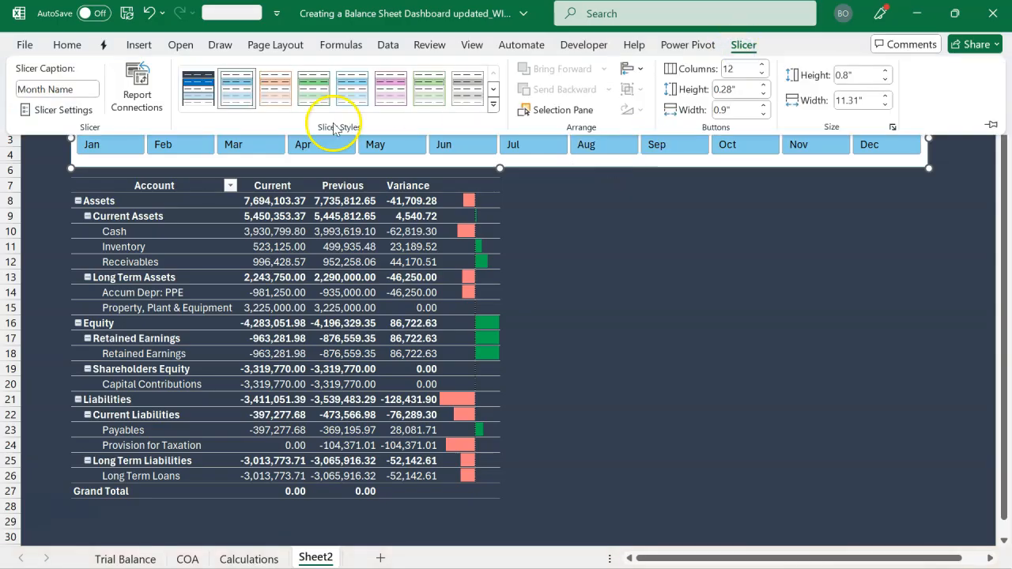
left_click(208, 93)
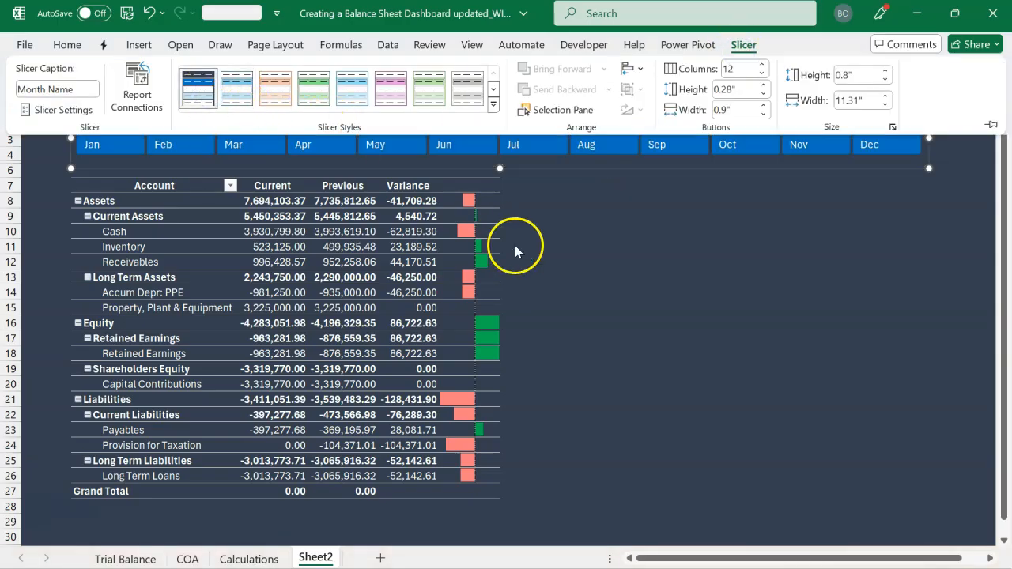
left_click(576, 257)
left_click(576, 257)
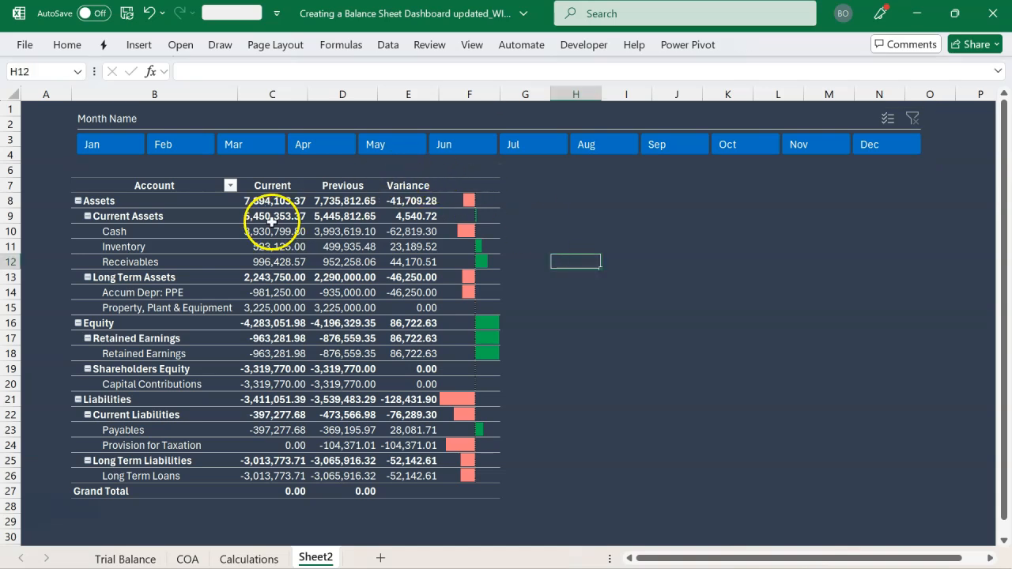
Change the slicer's caption to Select Month
left_click(143, 119)
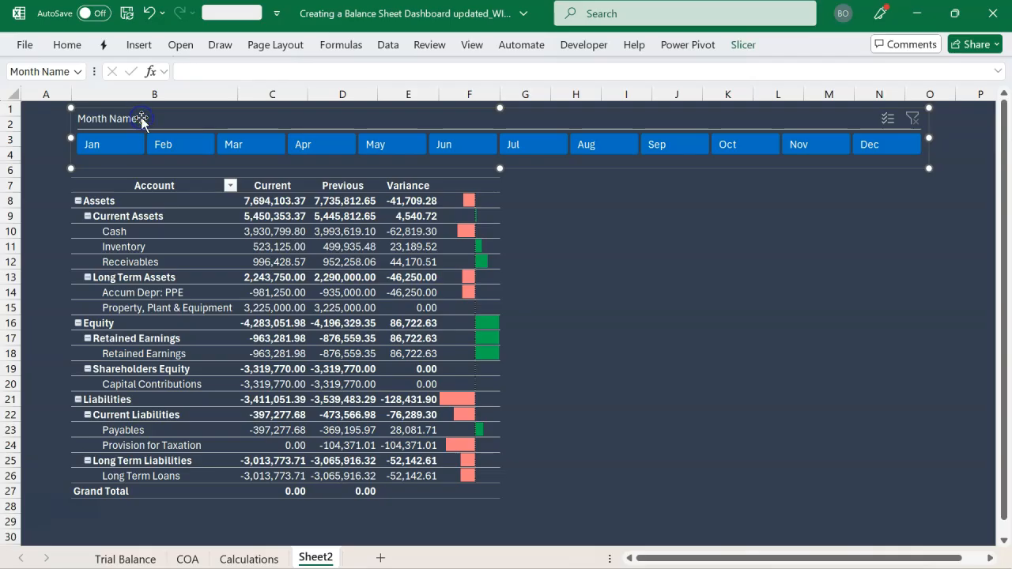
left_click(743, 45)
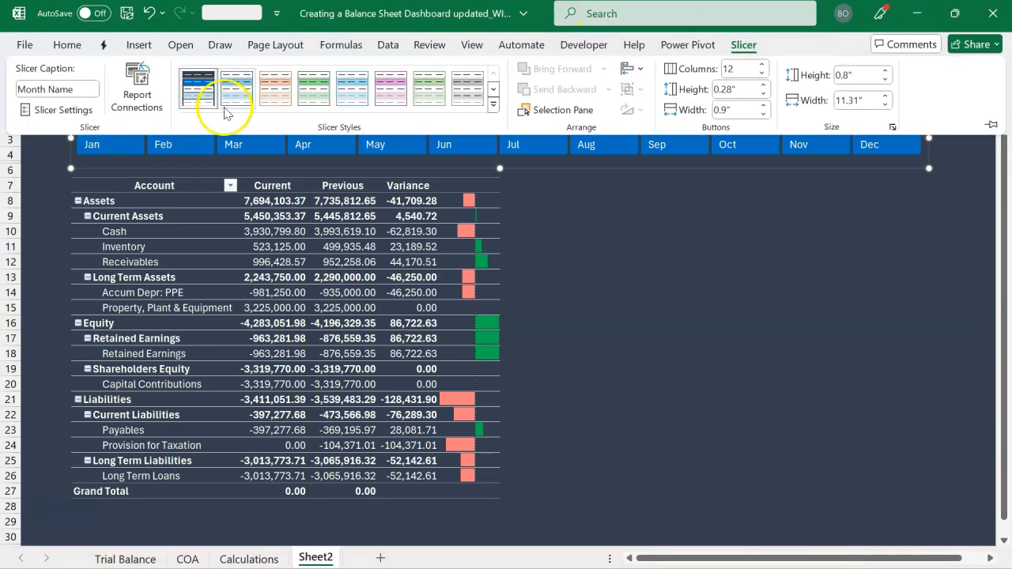
left_click(91, 91)
type("Select")
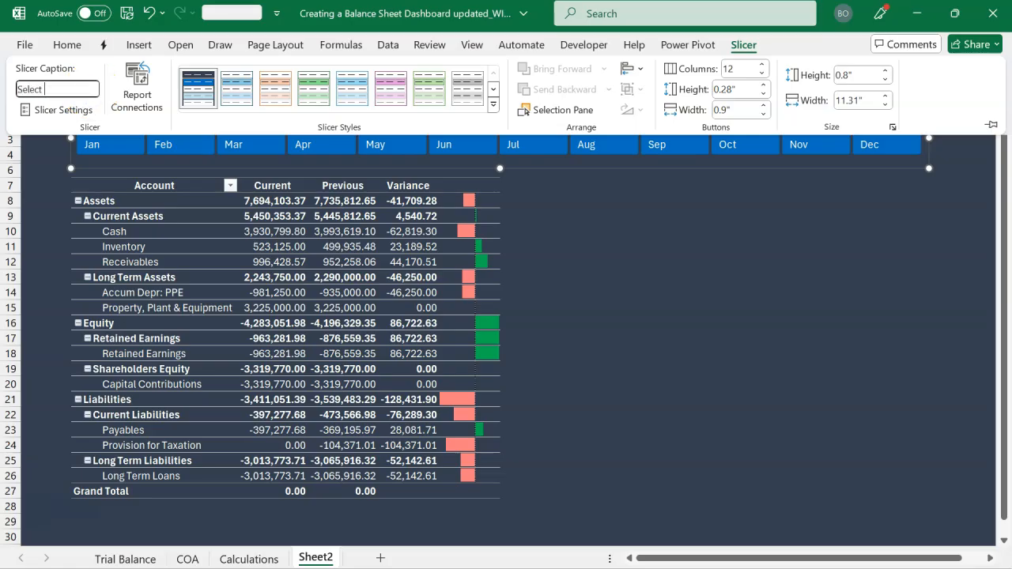
key("Return")
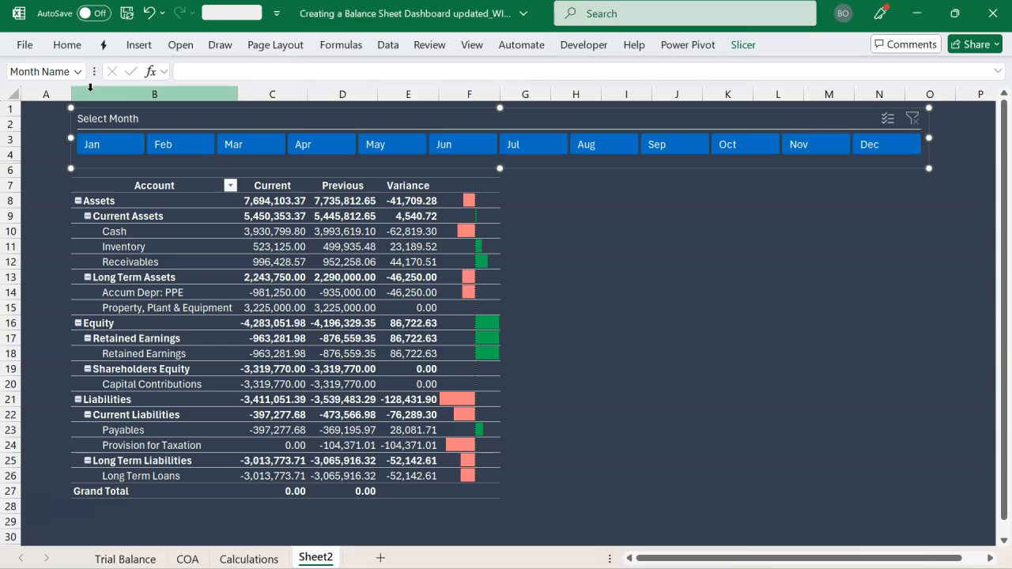
left_click(609, 231)
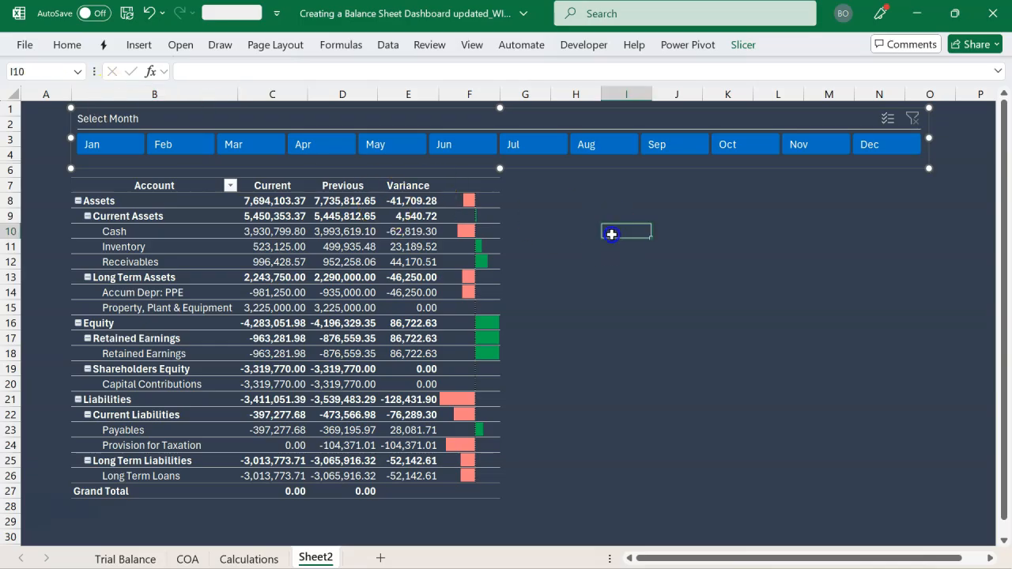
Test the slicer by filtering the PivotTable month by month from Jun through Dec, leaving Dec selected
left_click(465, 150)
left_click(516, 143)
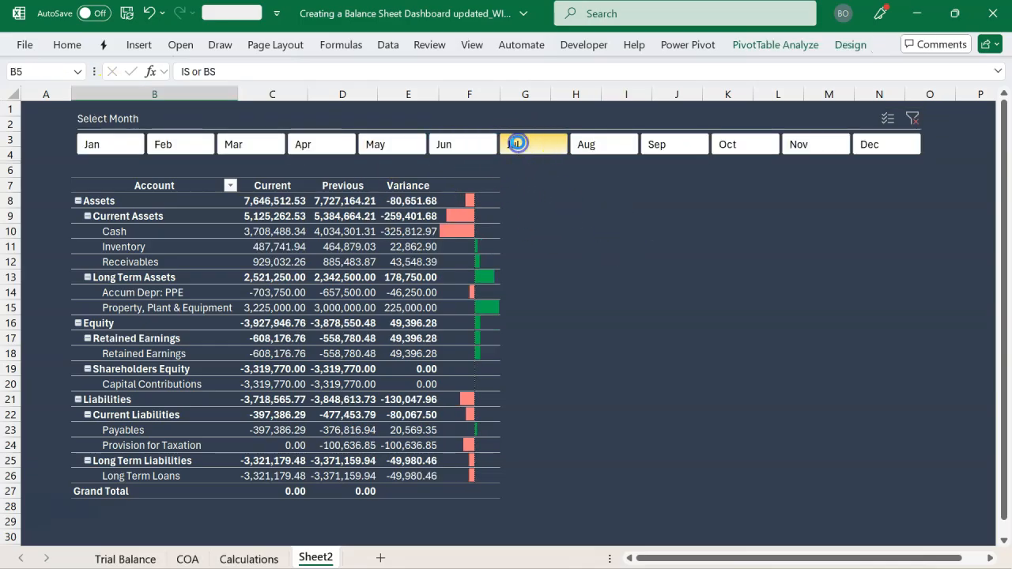
left_click(589, 144)
left_click(653, 144)
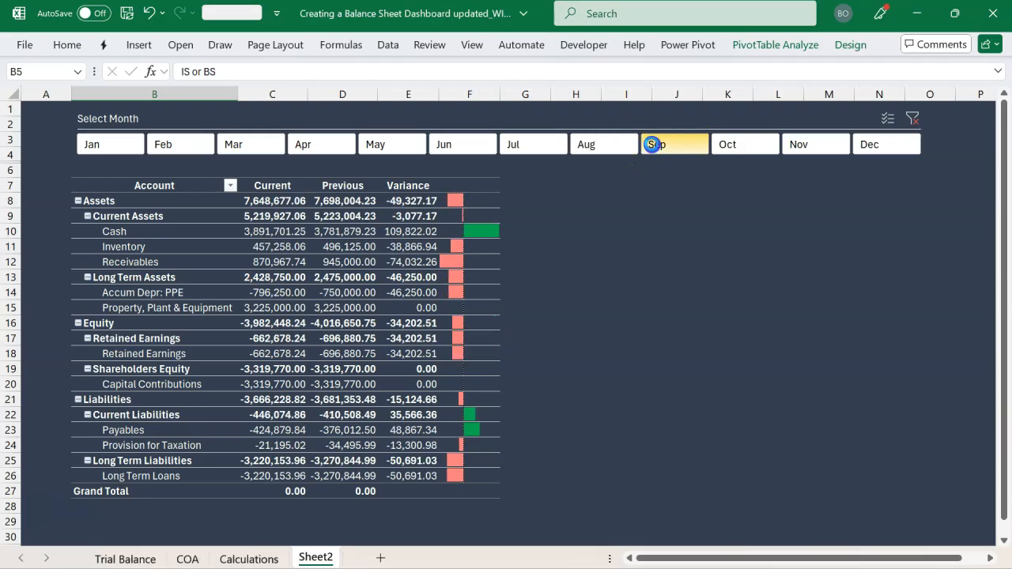
left_click(729, 145)
left_click(797, 144)
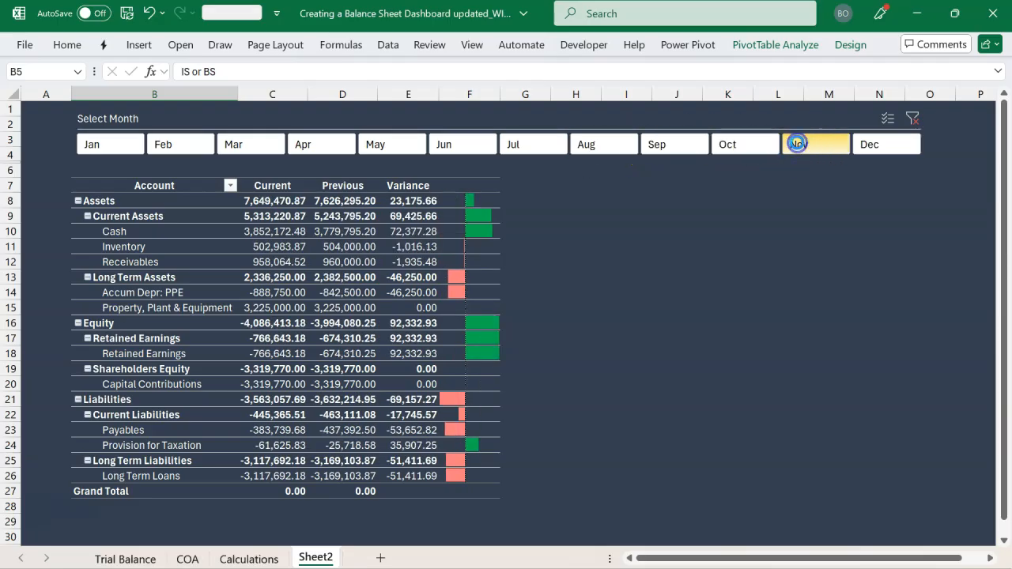
left_click(870, 145)
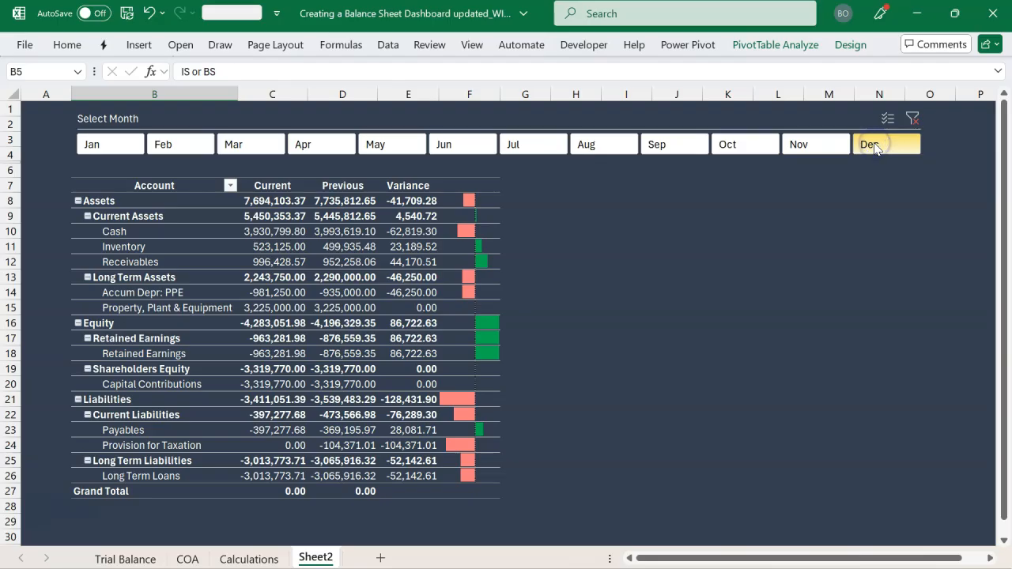
left_click(649, 201)
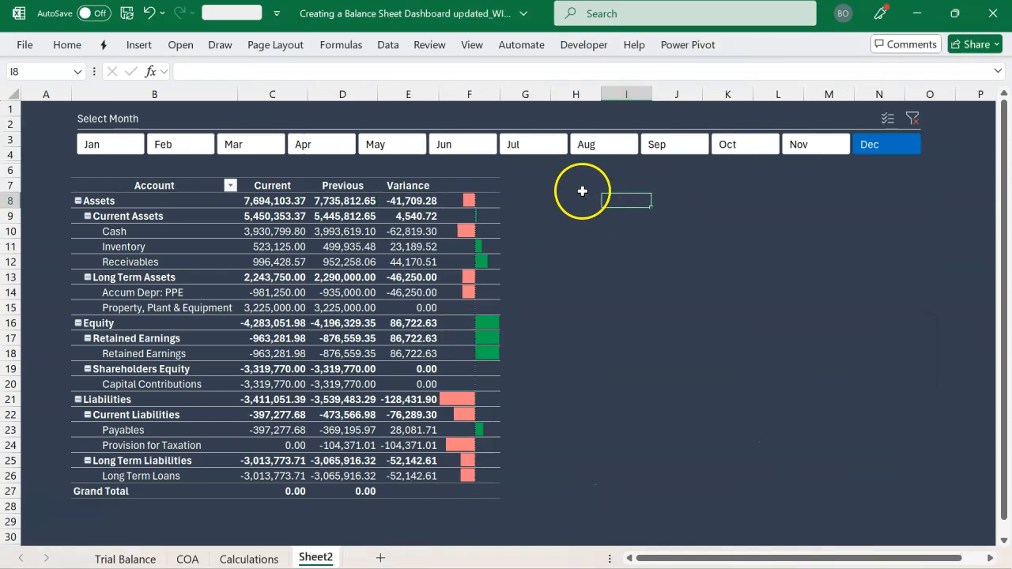
Switch to the finished dashboard workbook and examine the cell grid under Debt to Equity Ratio
left_click(571, 182)
key("alt+Tab")
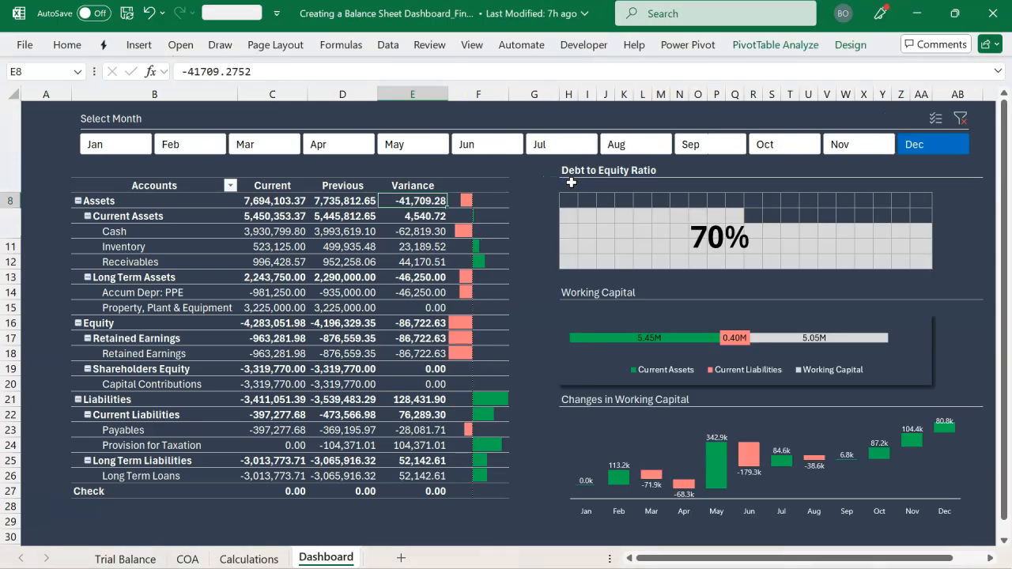
left_click_drag(574, 201, 920, 269)
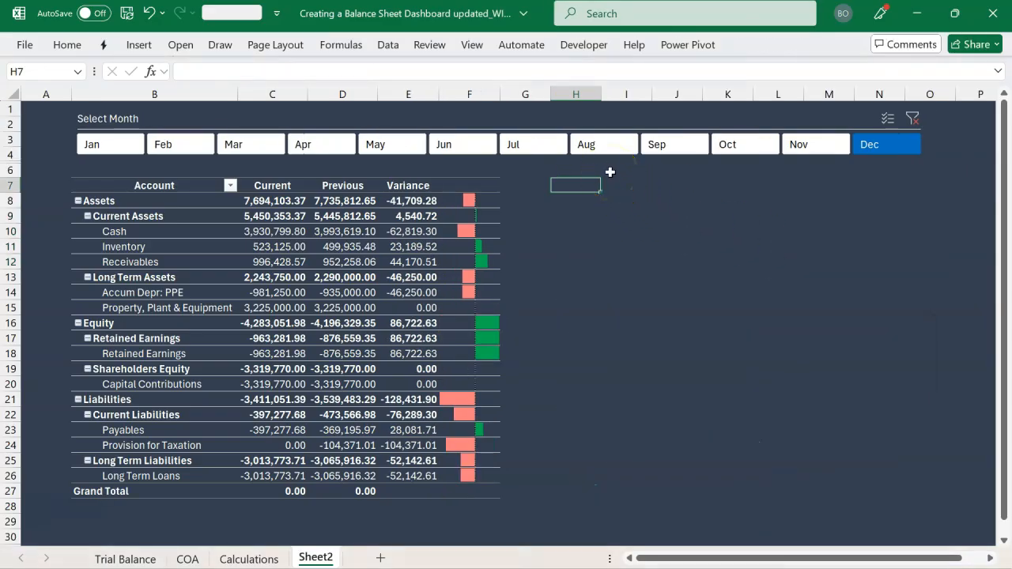
Set the width of the 20 columns from H to AA to 2.5
key("shift+Right")
key("shift+Right")
key("shift+Right")
key("shift+Right")
key("shift+Right")
key("shift+Right")
key("shift+Right")
key("shift+Right")
key("shift+Right")
key("shift+Right")
key("shift+Right")
key("shift+Right")
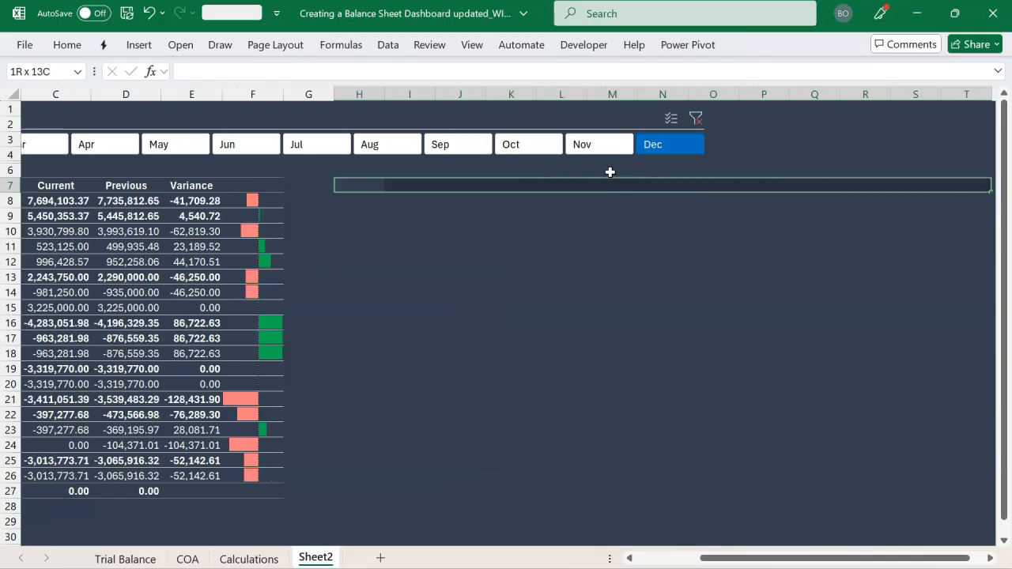
key("shift+Right")
key("shift+Right")
key("shift+Right")
key("shift+Right")
key("shift+Right")
key("shift+Right")
key("shift+Right")
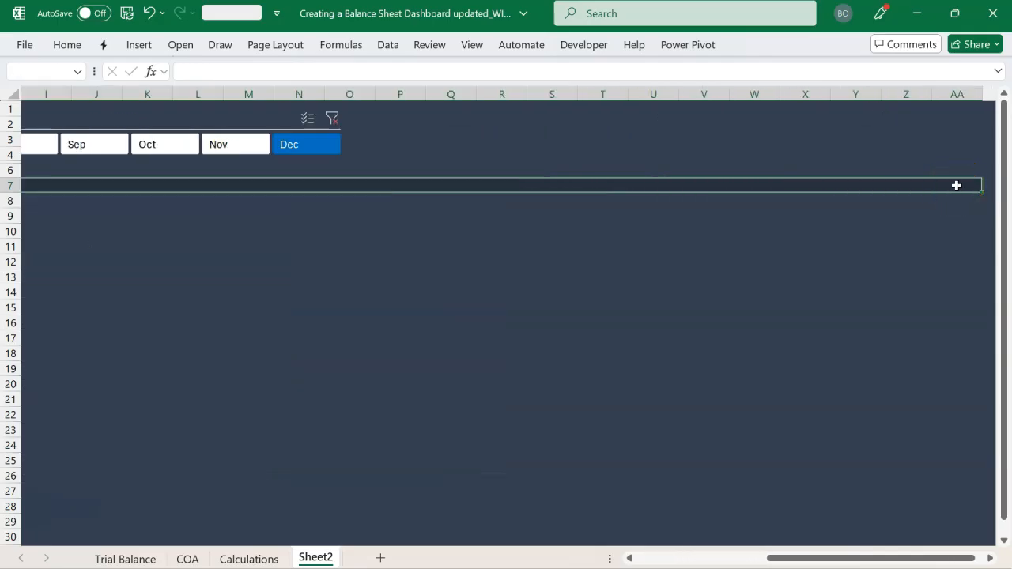
left_click(70, 45)
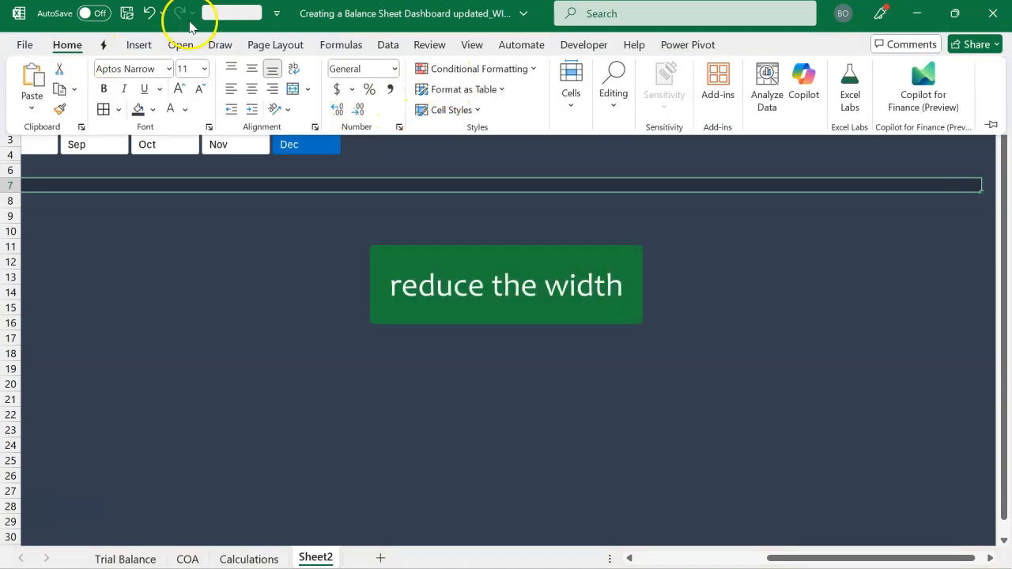
left_click(571, 93)
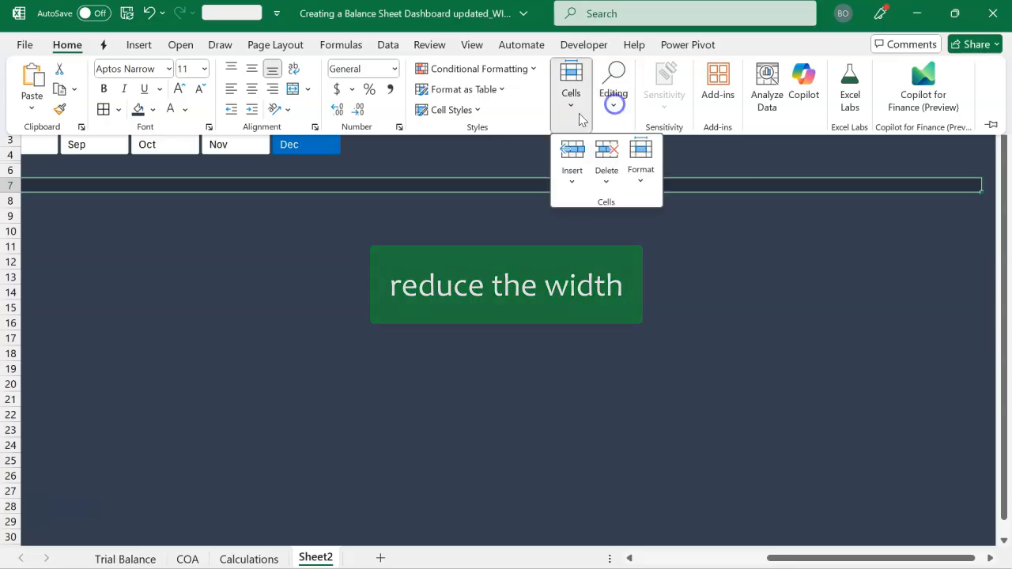
left_click(641, 174)
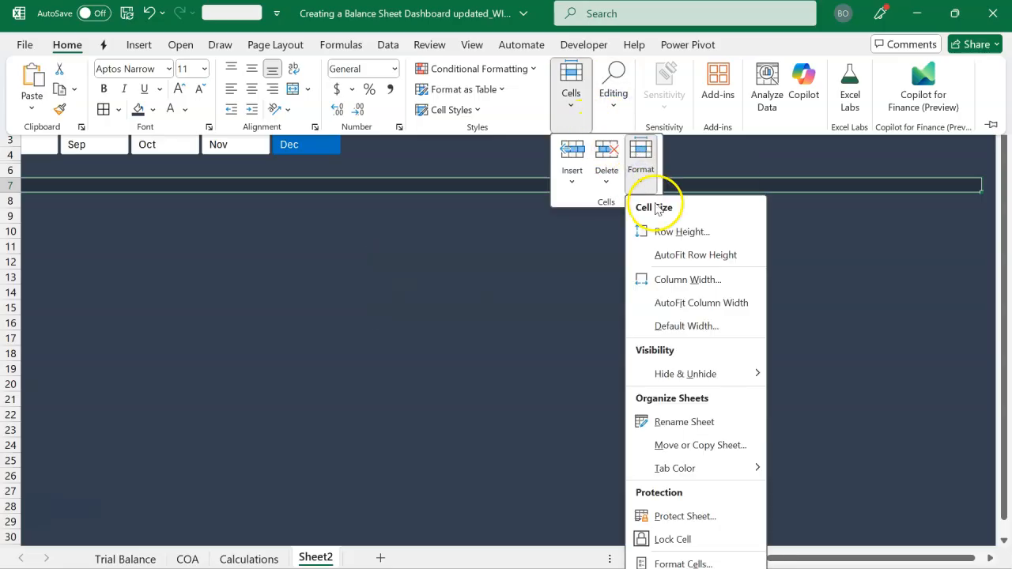
left_click(687, 280)
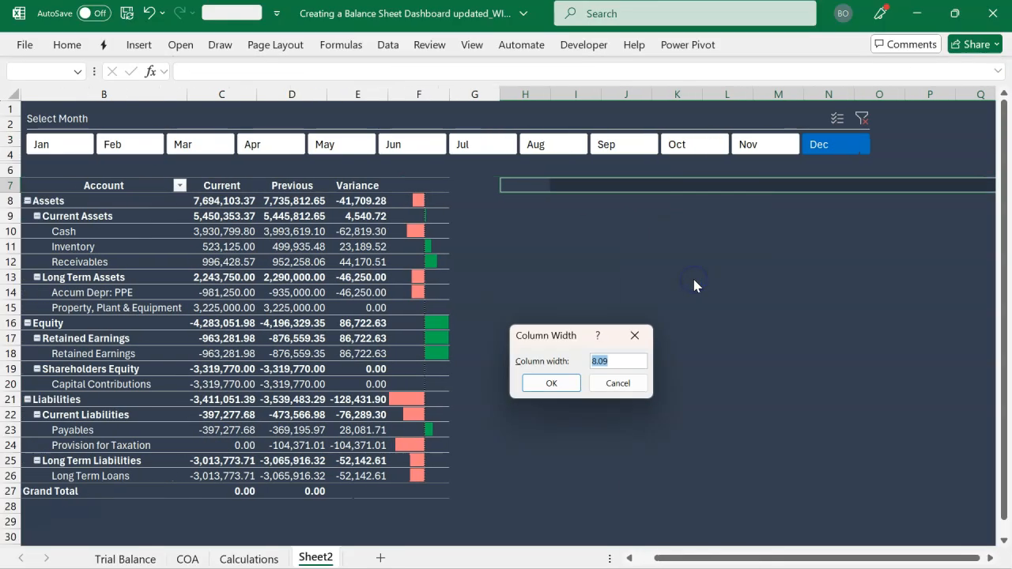
type("2.5")
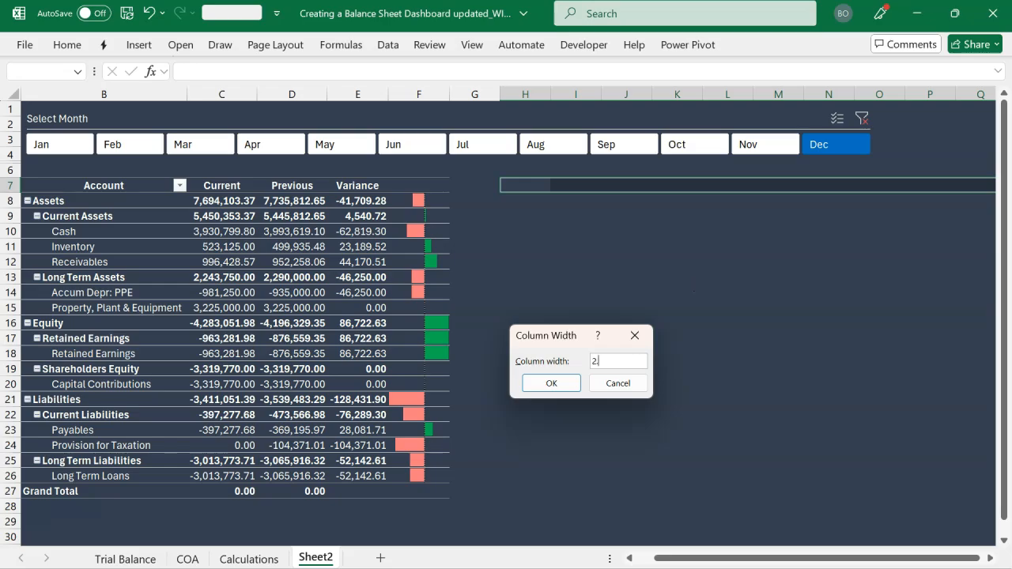
left_click(551, 384)
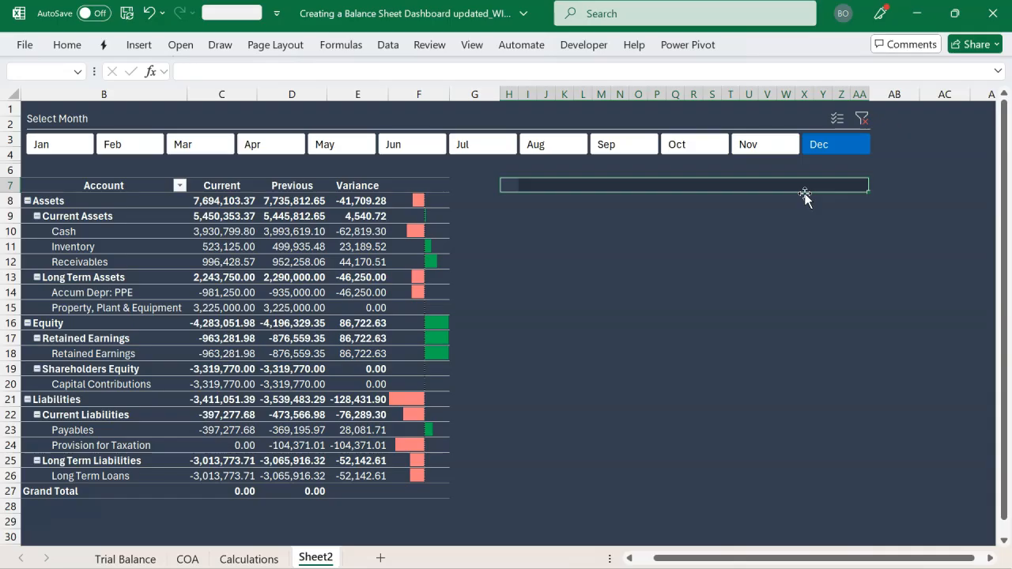
Extend the selection to the five-row range H7:AA11 and apply all borders to form a cell grid
key("shift+Down")
key("shift+Down")
key("shift+Down")
key("shift+Down")
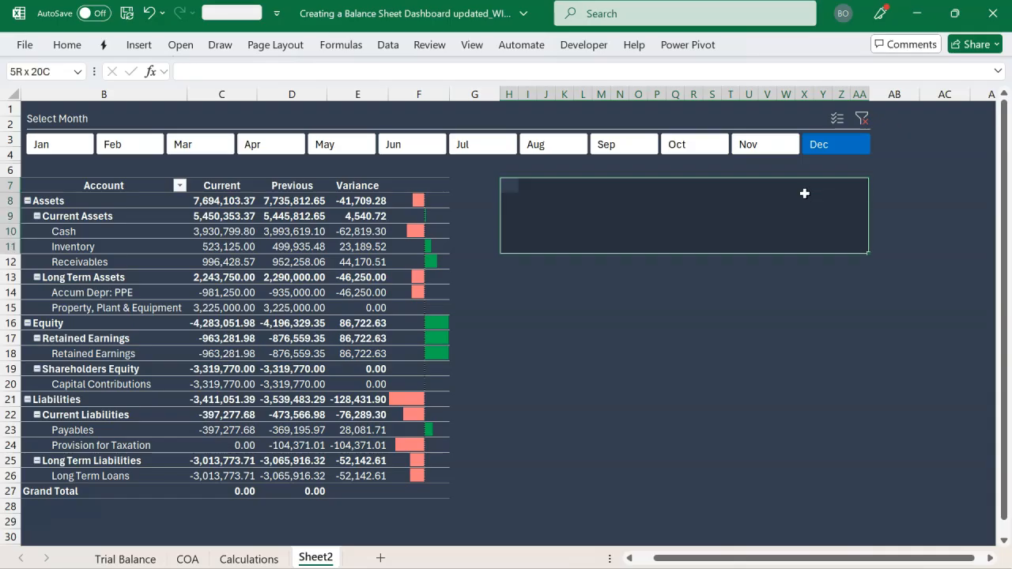
key("h")
key("b")
key("a")
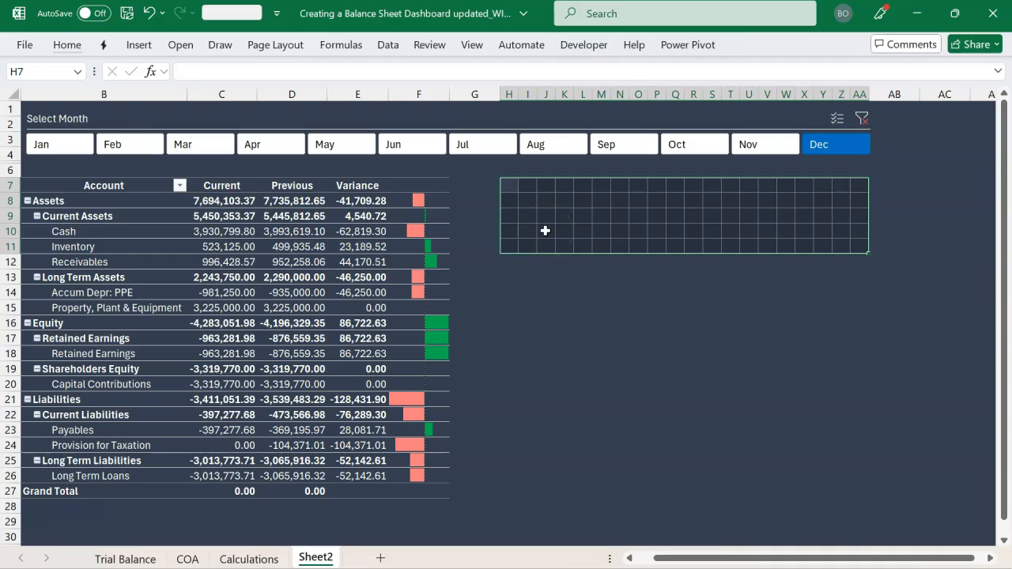
Fill the bordered grid from H7 with =SEQUENCE(5,20) and widen column AA slightly to fit its largest number
left_click(510, 183)
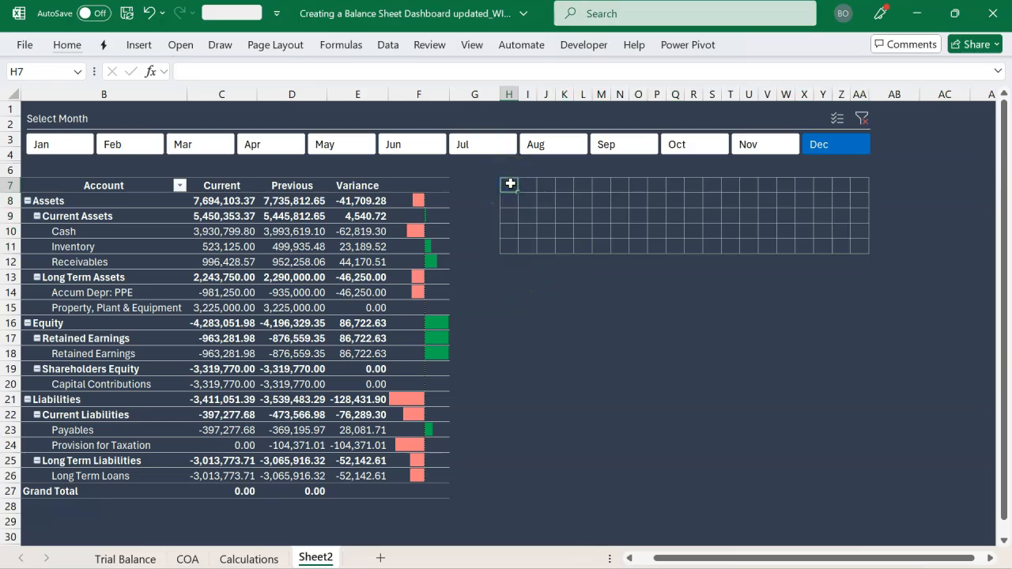
type("=se")
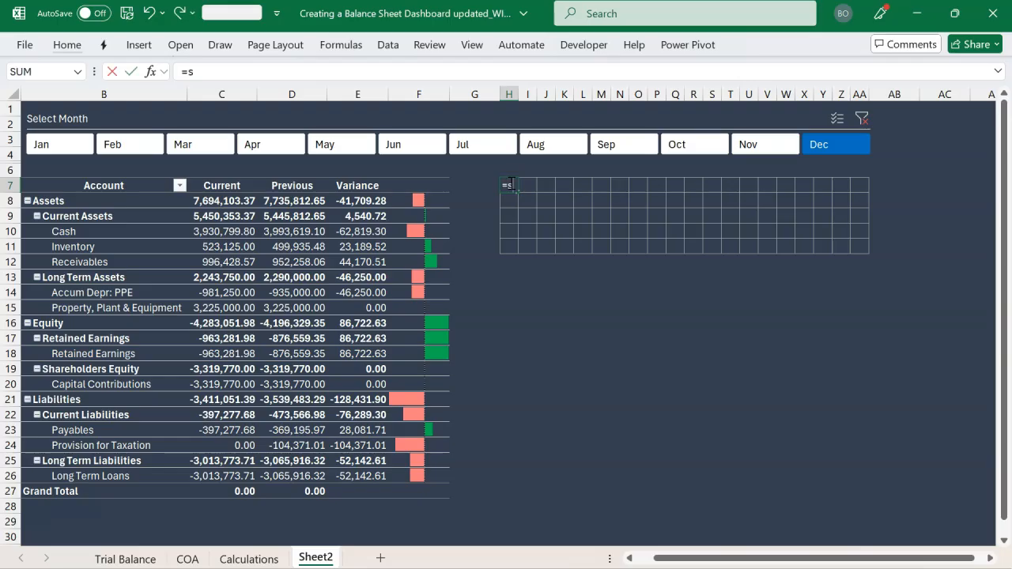
key("Down")
key("Down")
key("Down")
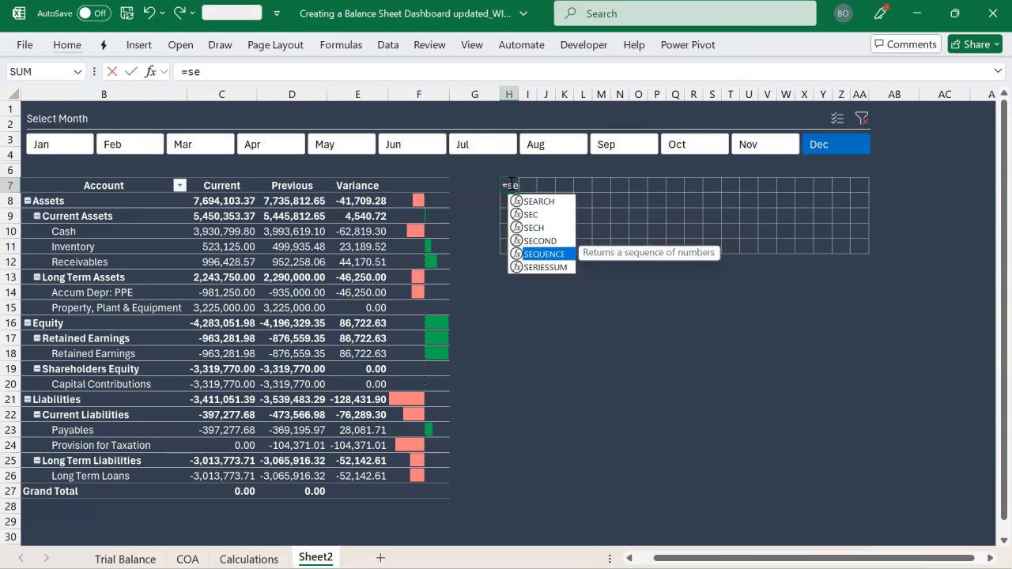
key("Tab")
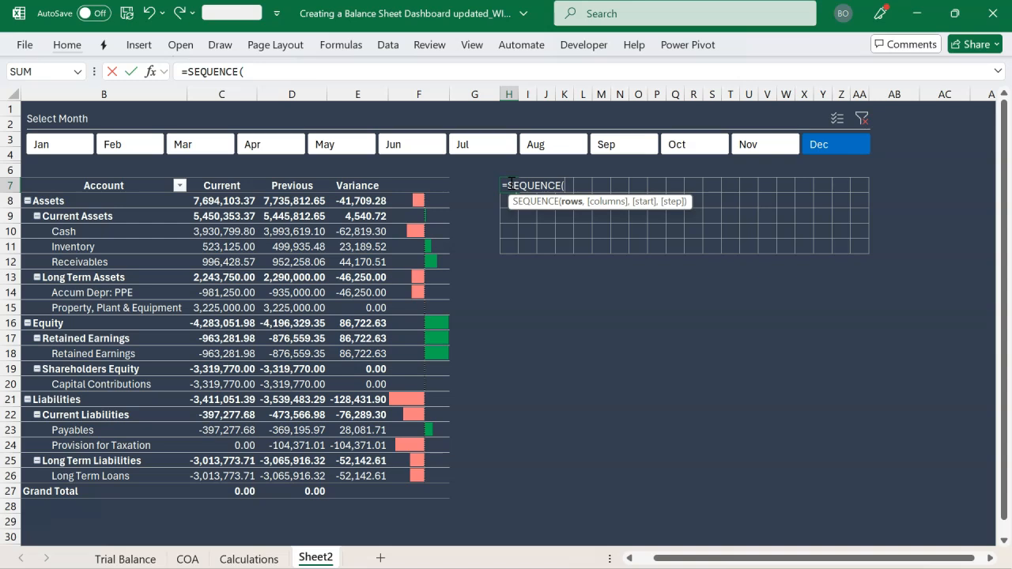
type("5,")
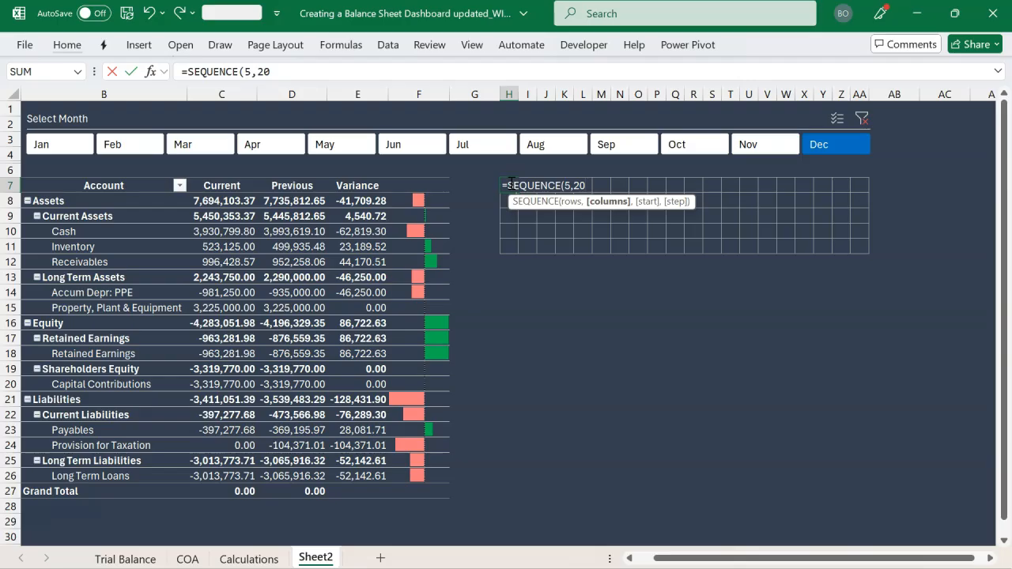
type("20)")
key("Return")
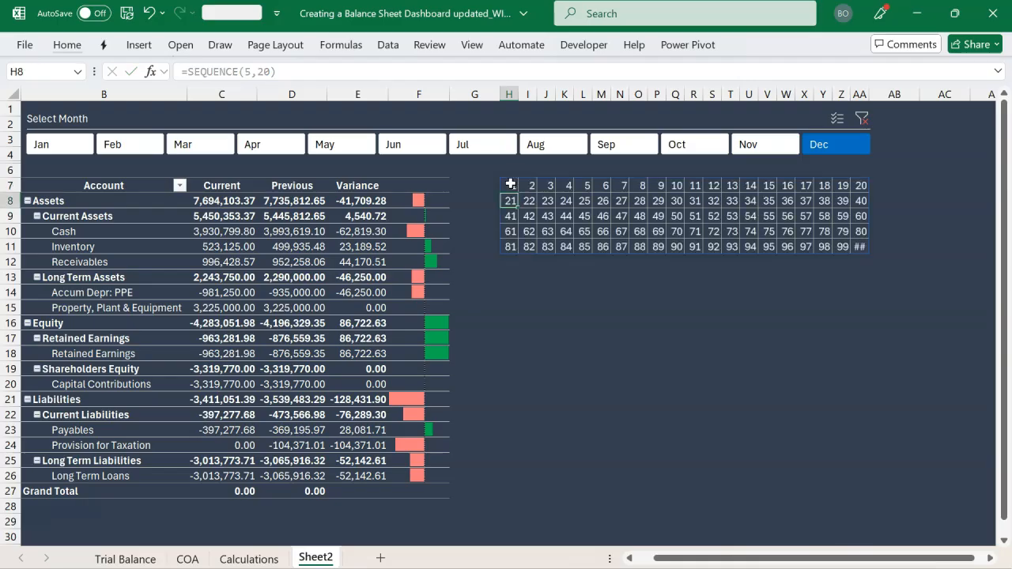
left_click_drag(870, 95, 873, 97)
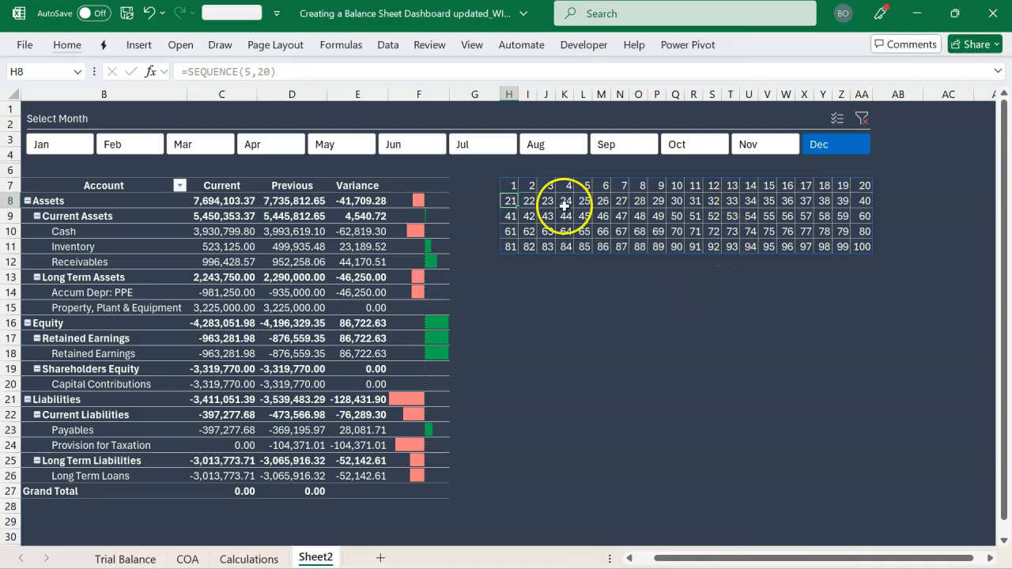
Wrap the formula in H7 in a descending sort, making it =SORT(SEQUENCE(5,20),,-1)
left_click(512, 188)
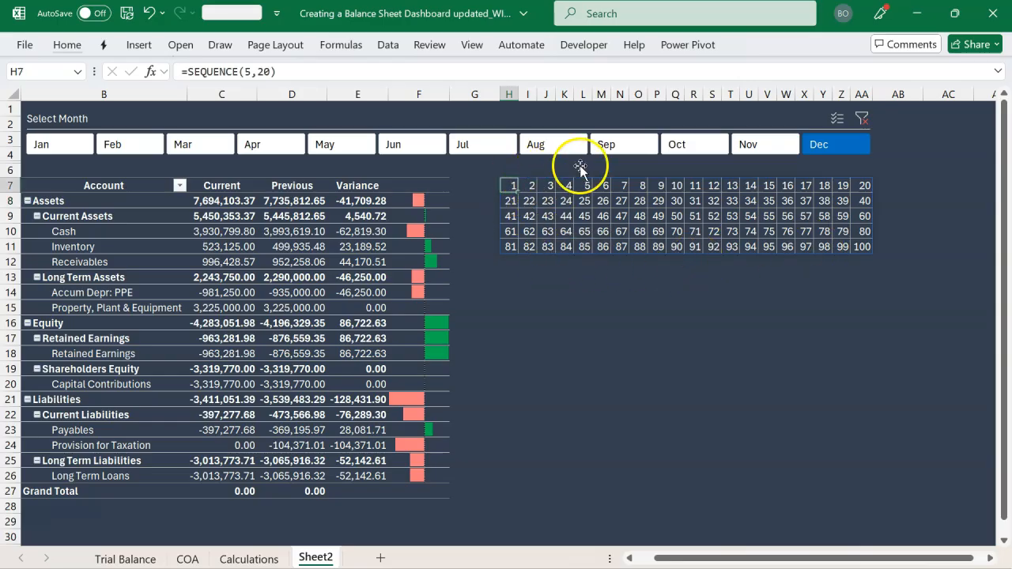
left_click(187, 72)
type("sort")
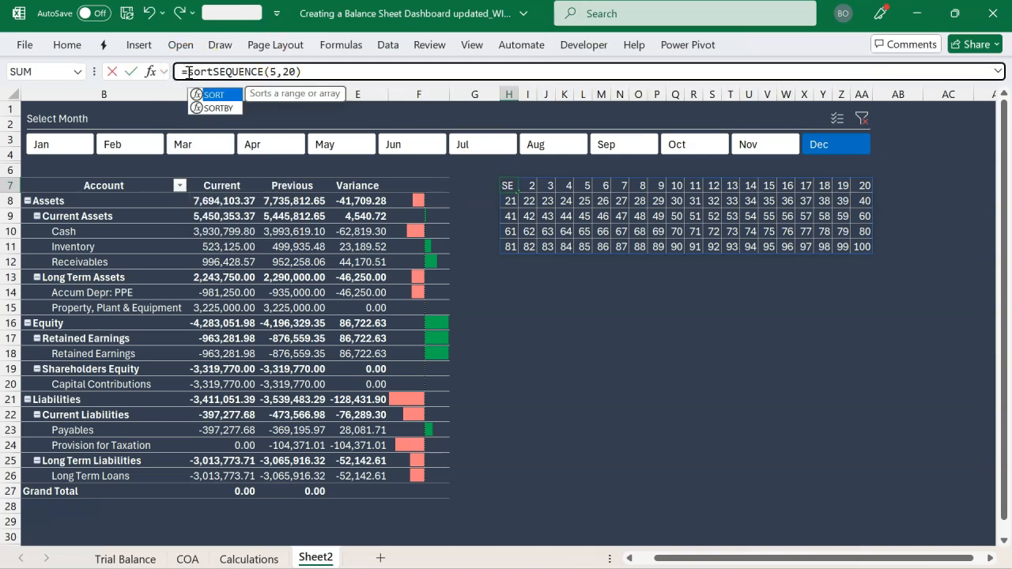
key("Tab")
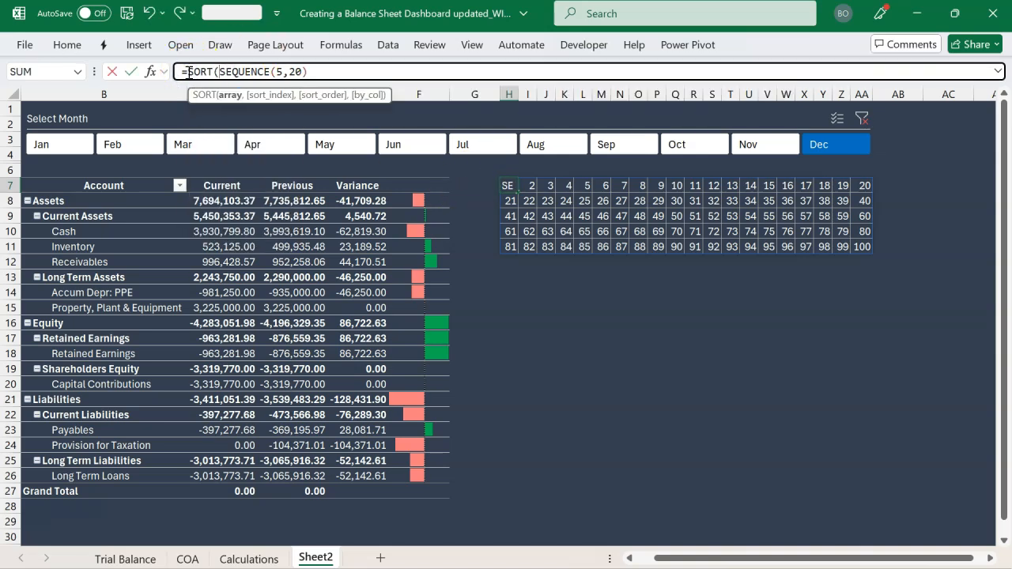
left_click(343, 73)
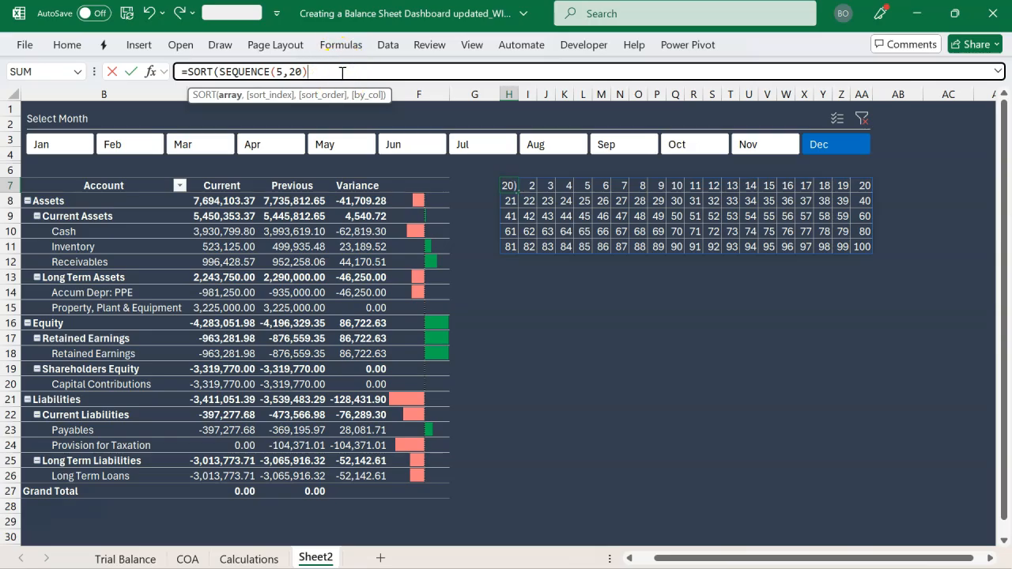
type(",")
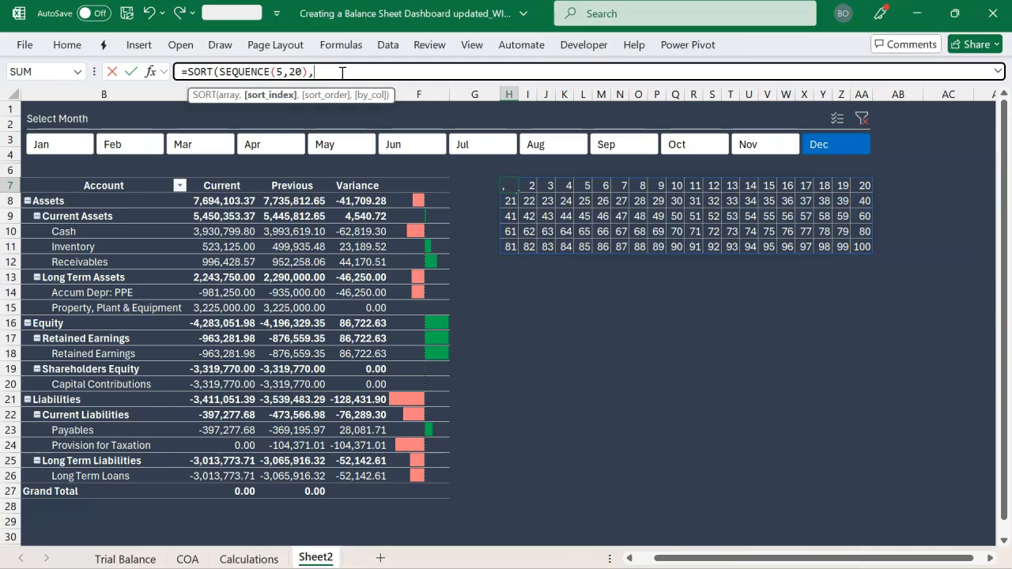
type(",")
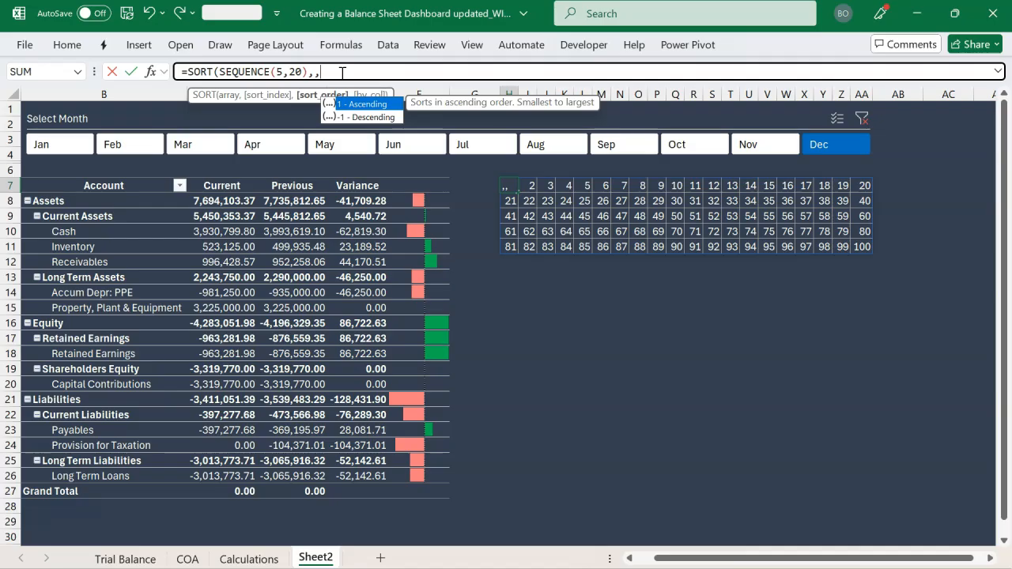
key("Down")
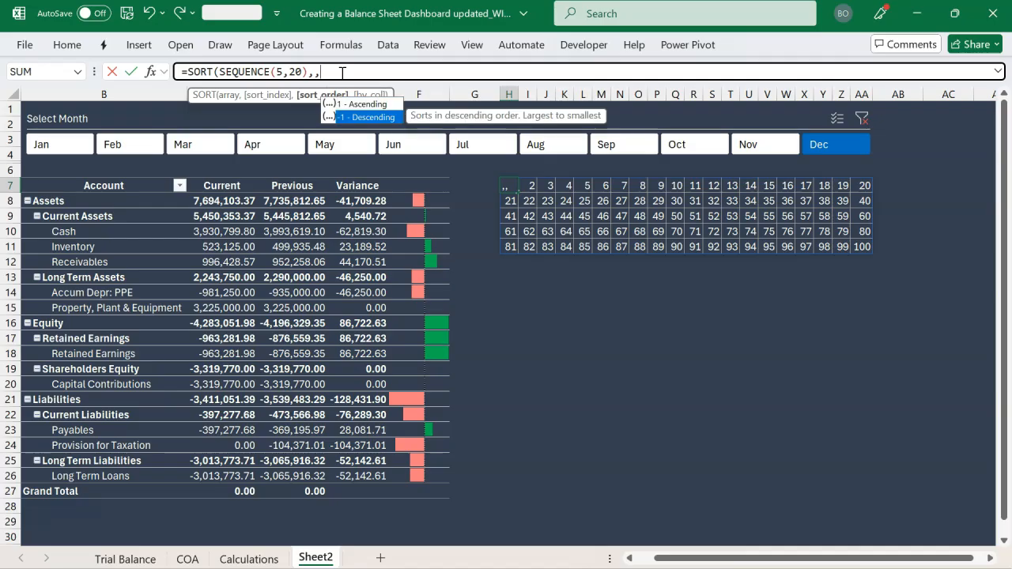
key("Tab")
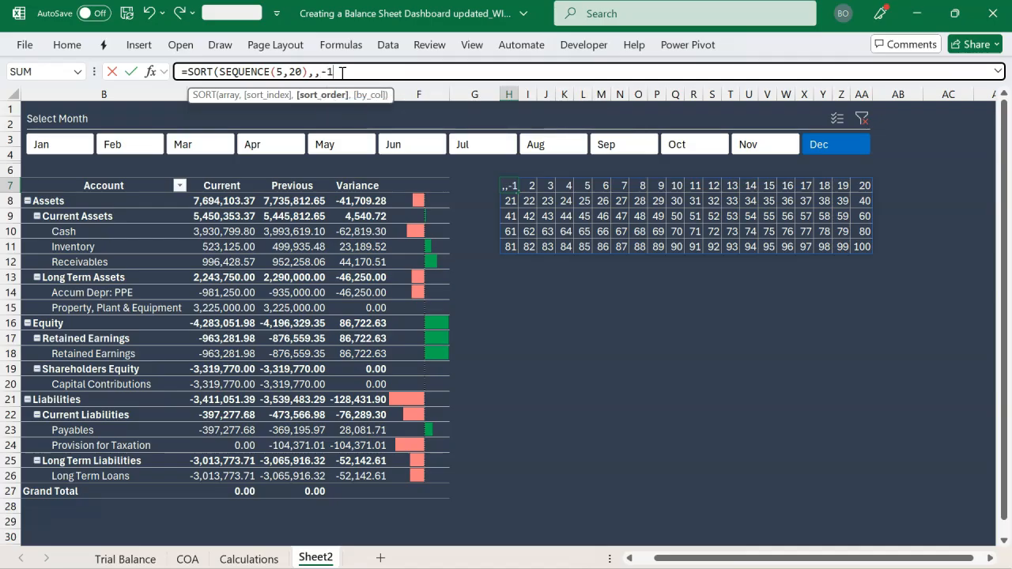
type(")")
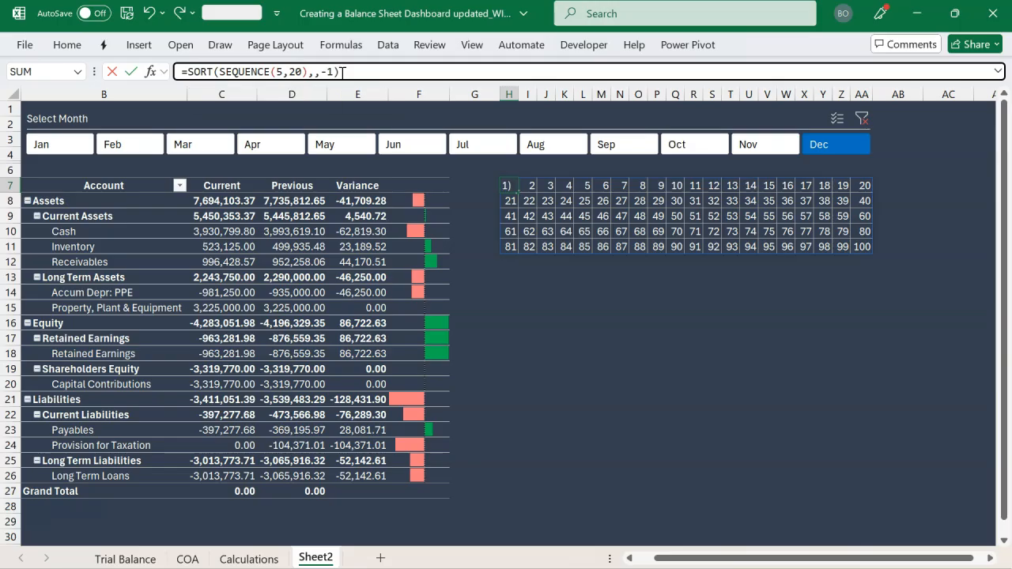
key("Return")
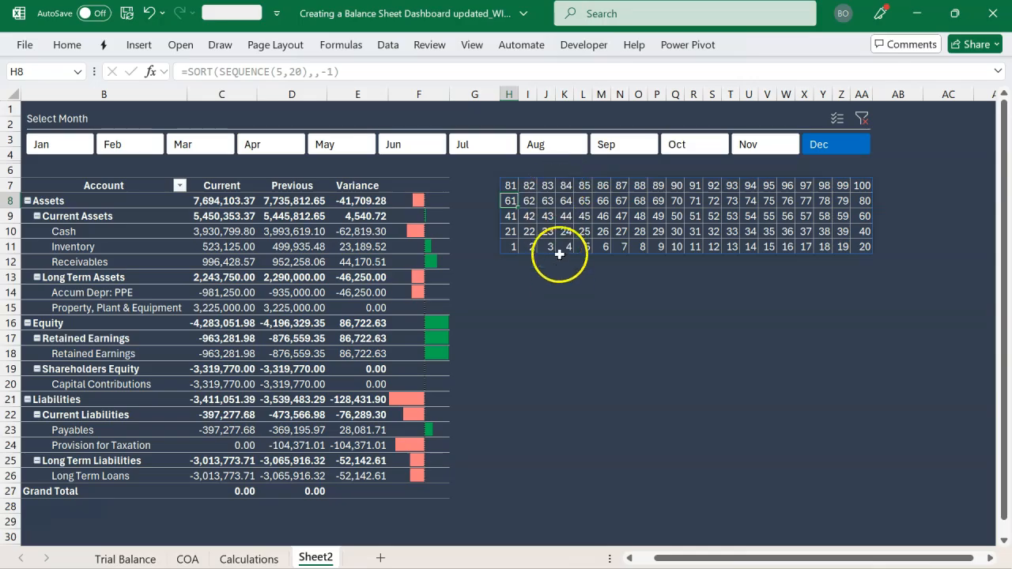
Hide the numbers in the grid H7:AA11 with a custom number format consisting only of semicolons
left_click(511, 188)
left_click_drag(515, 198, 860, 246)
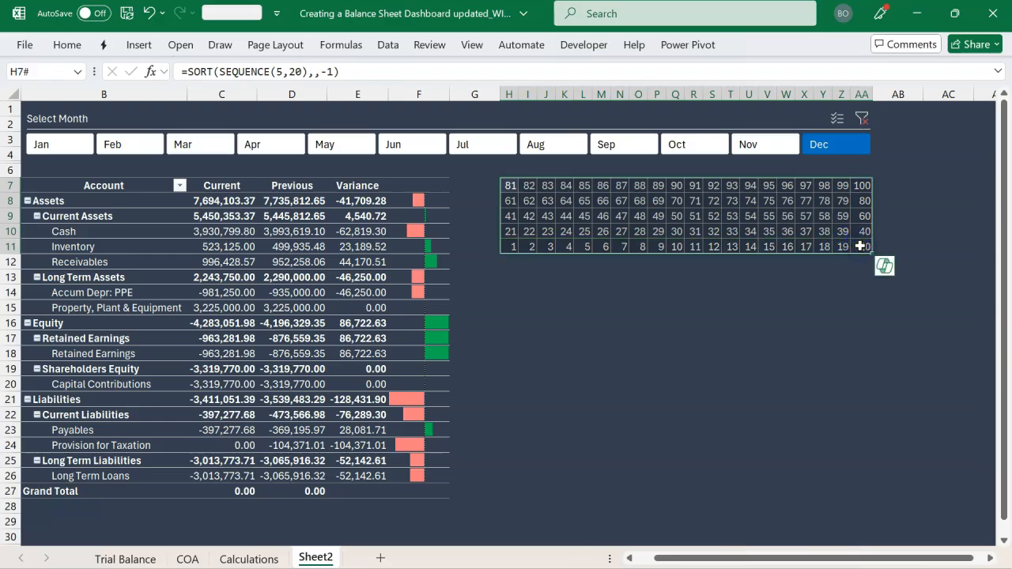
key("ctrl+1")
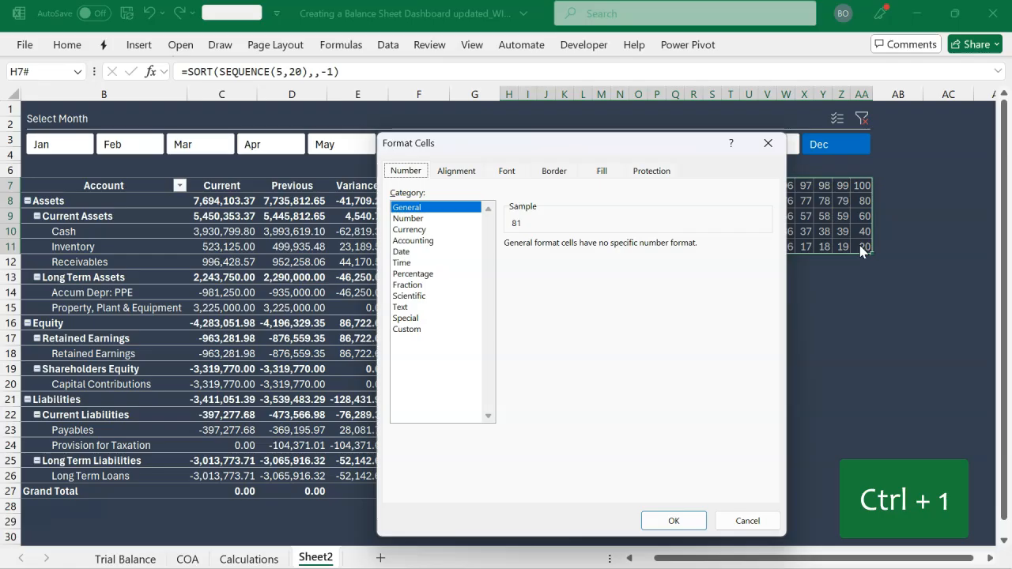
left_click(407, 329)
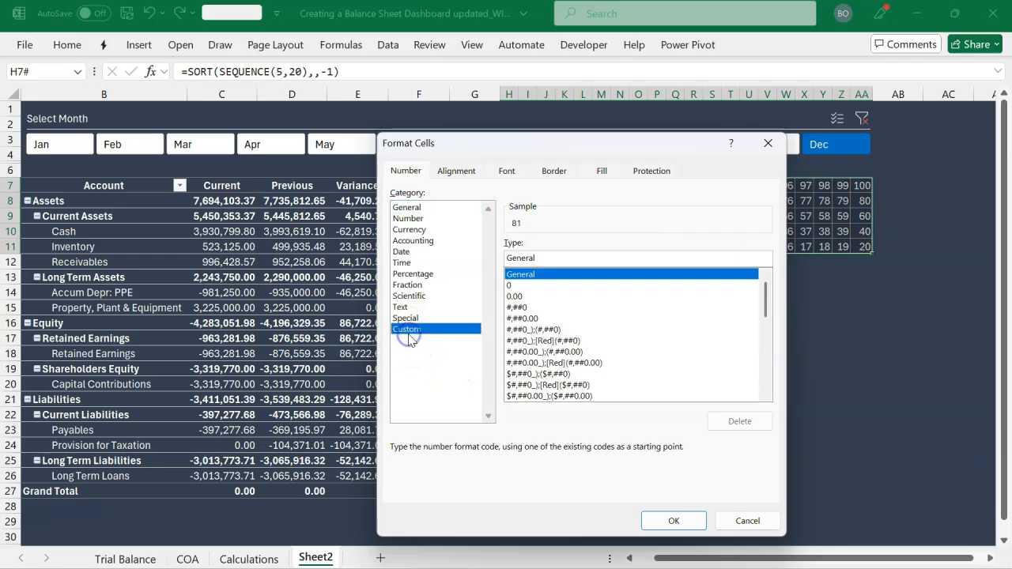
left_click(569, 258)
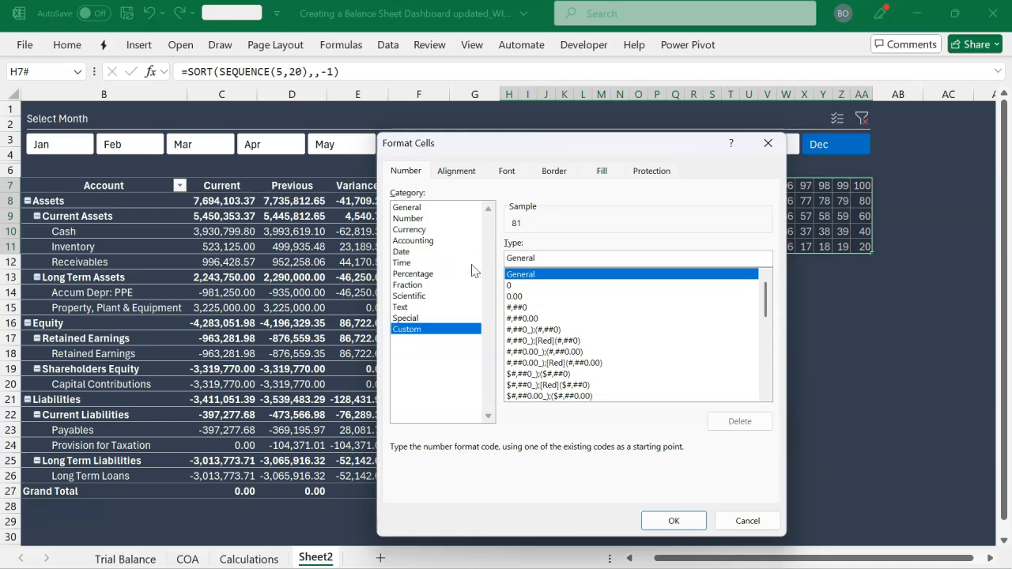
type(";;;")
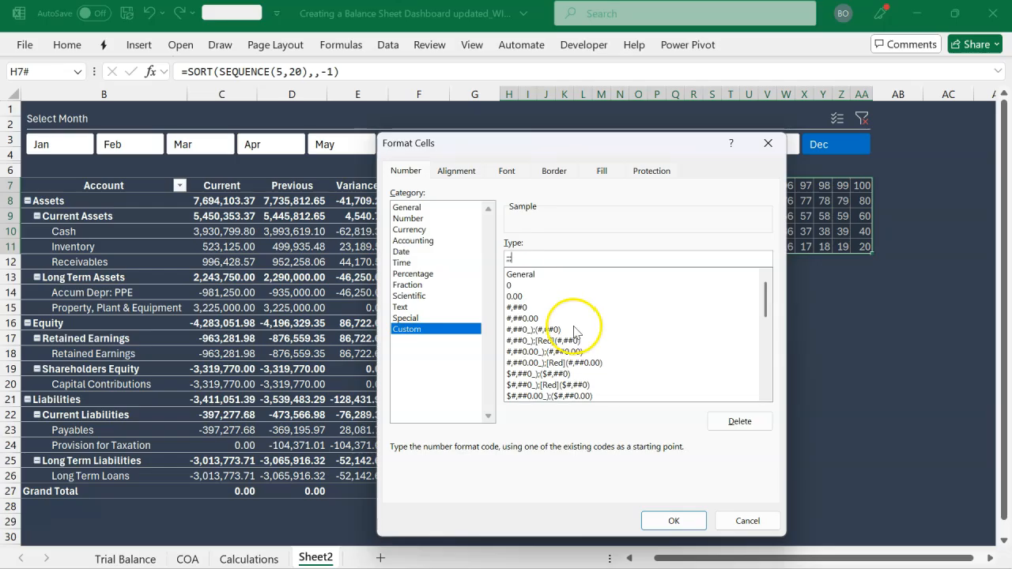
left_click(672, 521)
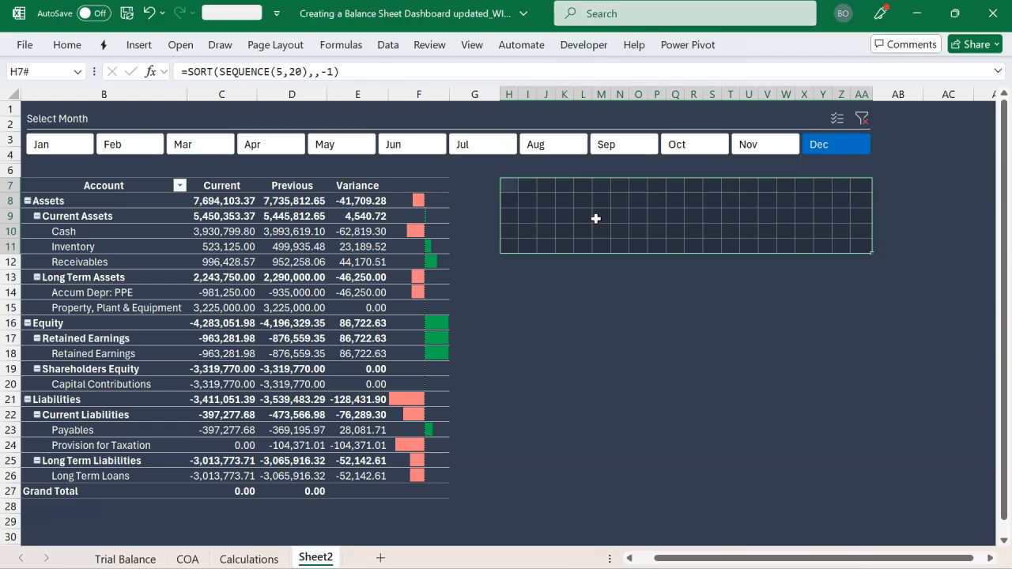
Go to the Calculations sheet and examine the Debt to Equity formula in C42
left_click(268, 556)
scroll(327, 456, "down", 8)
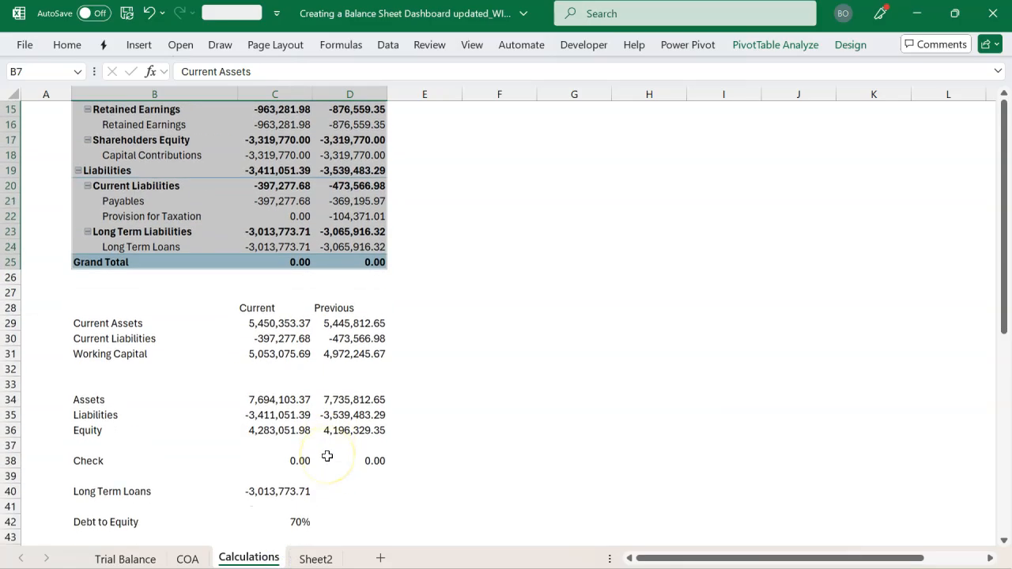
left_click(302, 382)
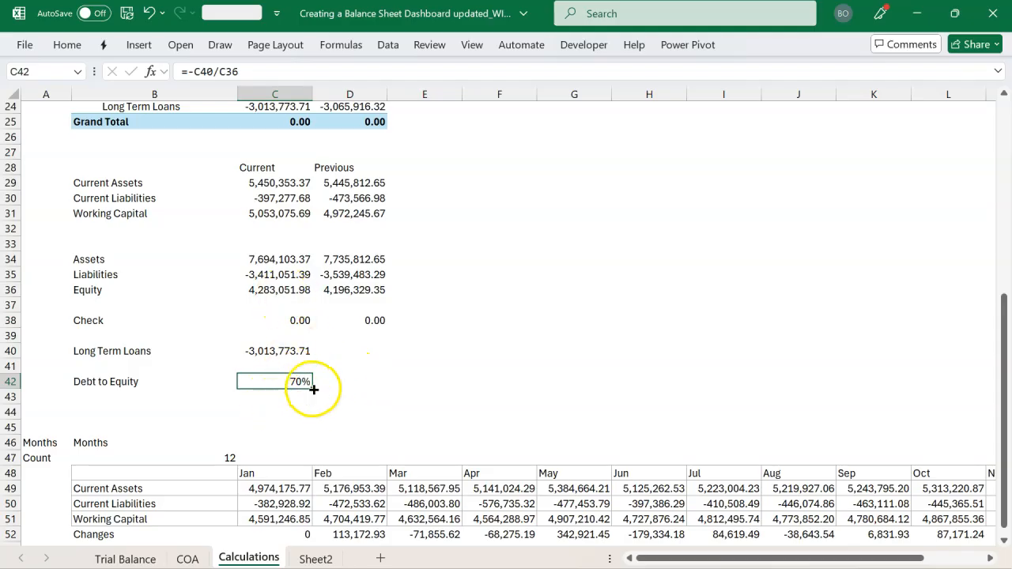
Enter =C42*100 in D42, beside the Debt to Equity percentage on the Calculations sheet
left_click(363, 385)
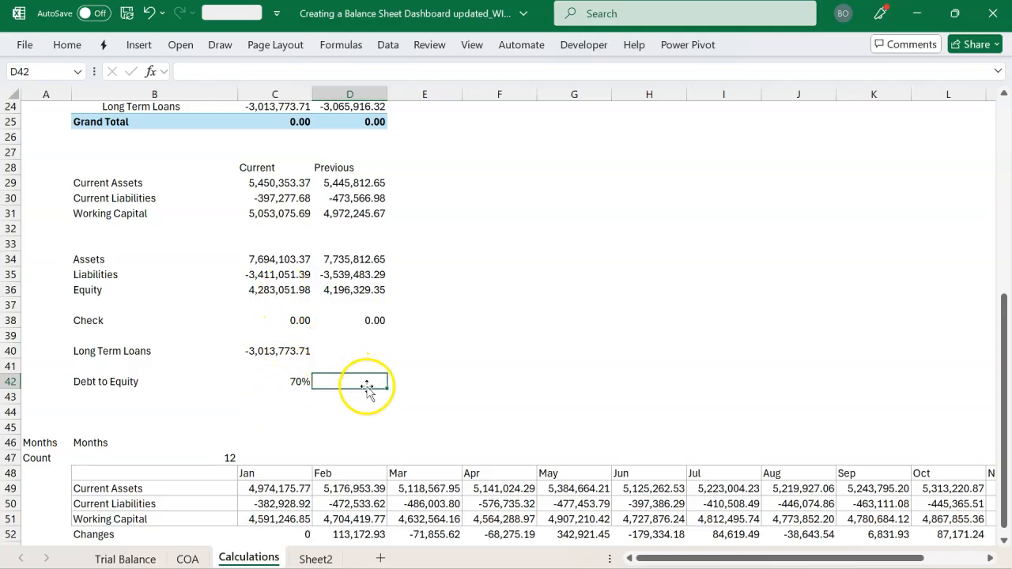
type("=")
key("Left")
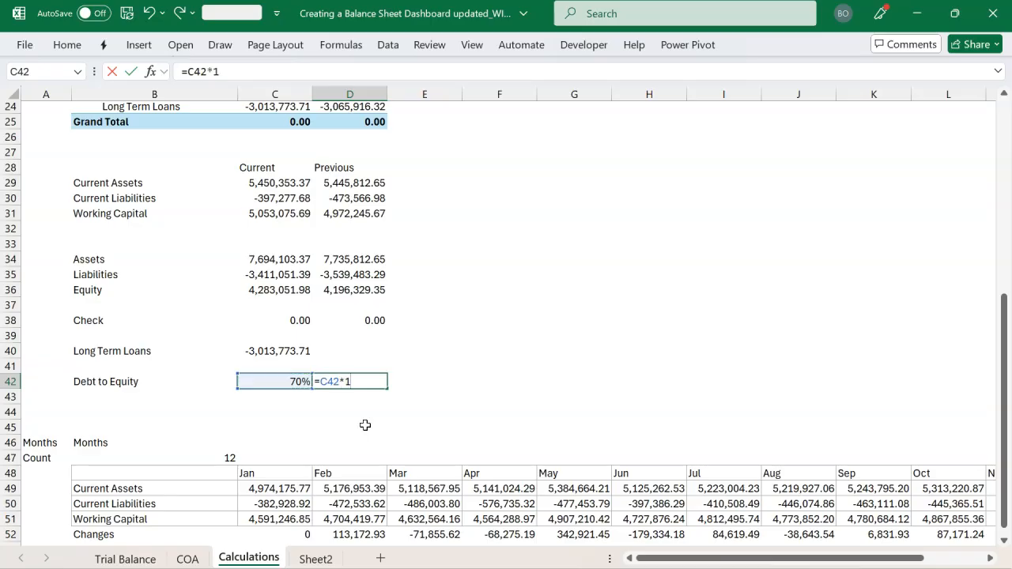
key("Return")
left_click(356, 384)
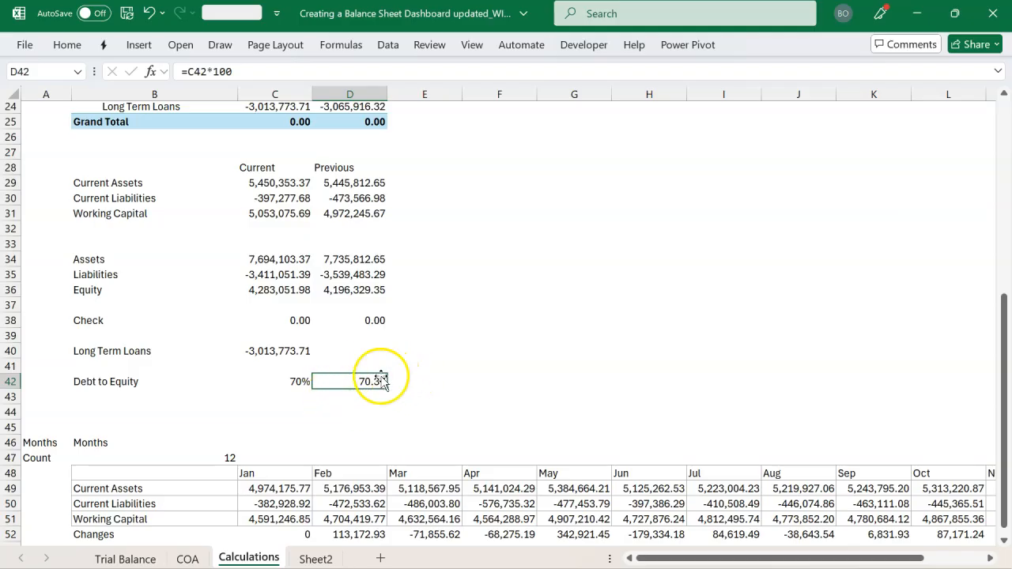
On Sheet2, start a conditional formatting rule for the grid H7:AA11 covering cell values between 0 and =Calculations!$D$42
left_click(316, 559)
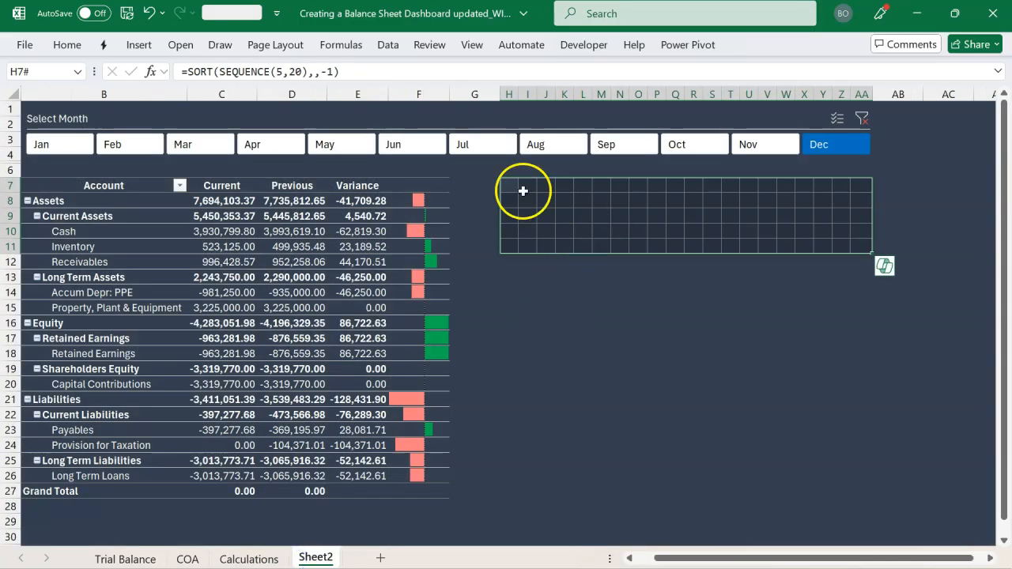
left_click(70, 45)
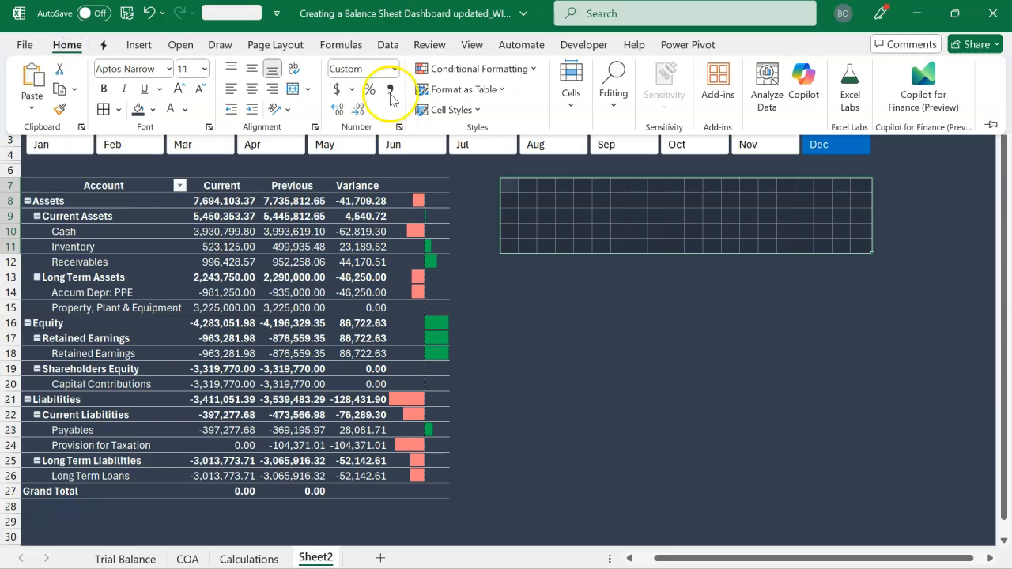
left_click(455, 71)
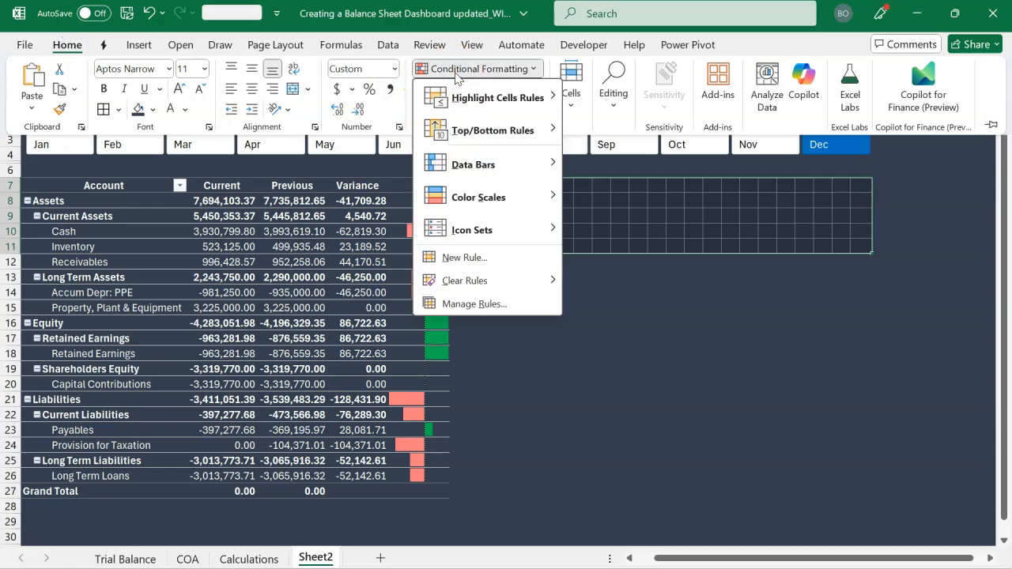
left_click(465, 258)
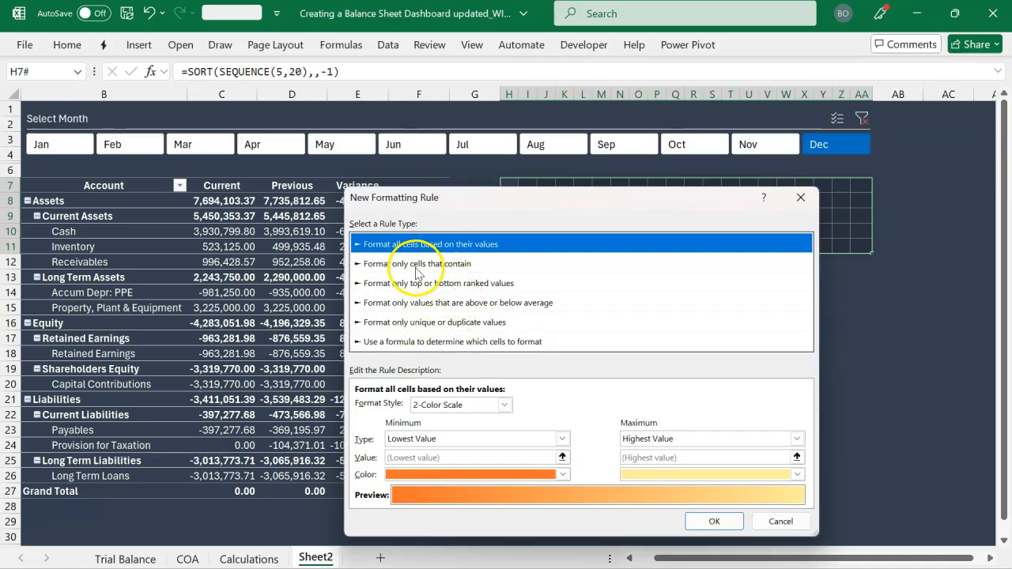
left_click(416, 265)
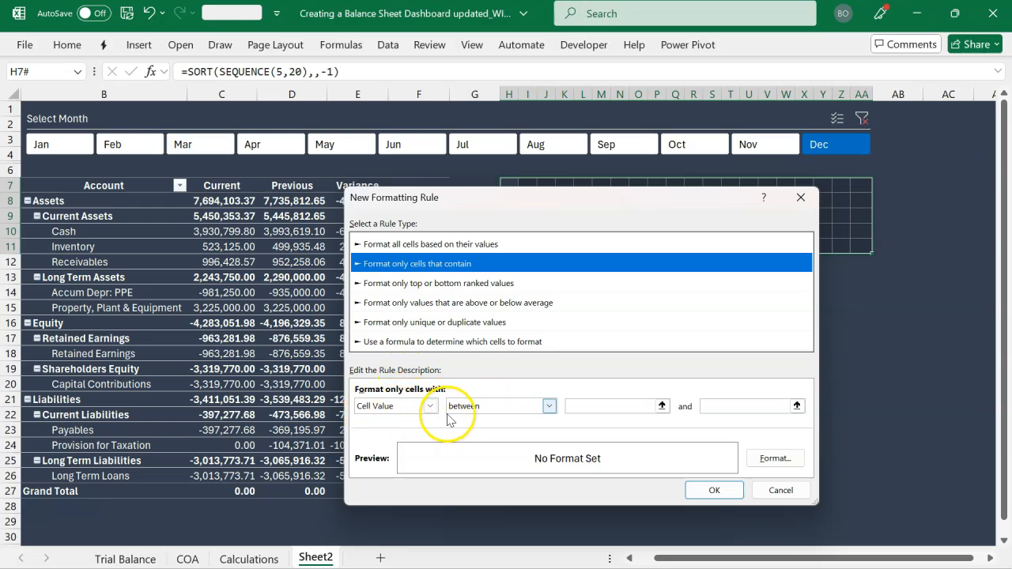
left_click(606, 405)
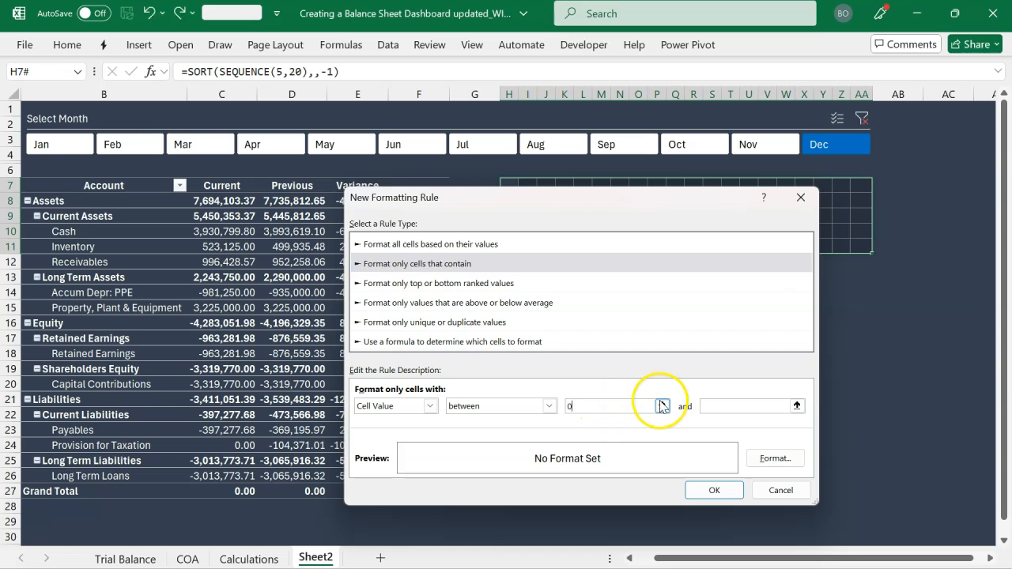
left_click(736, 406)
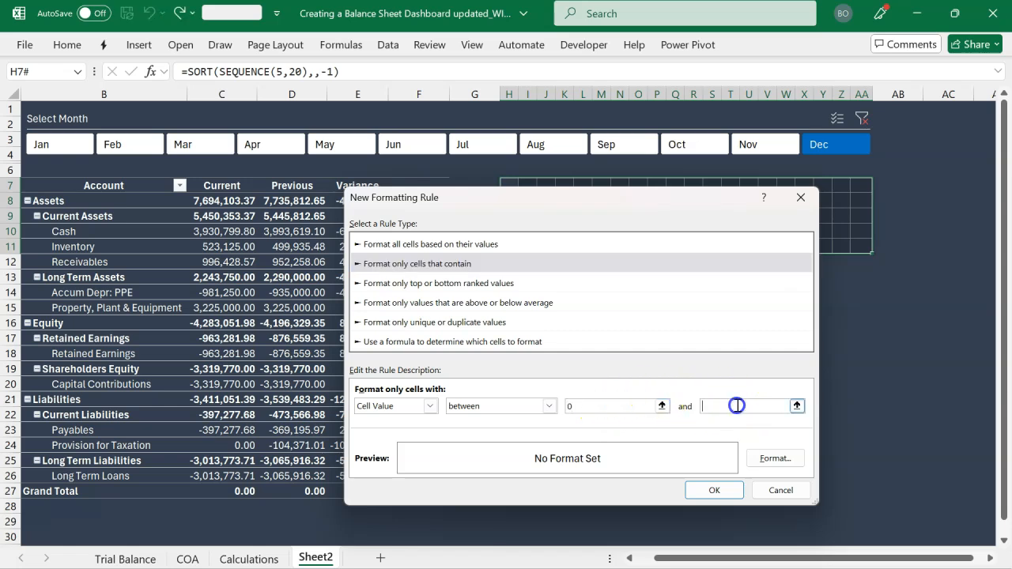
left_click(796, 406)
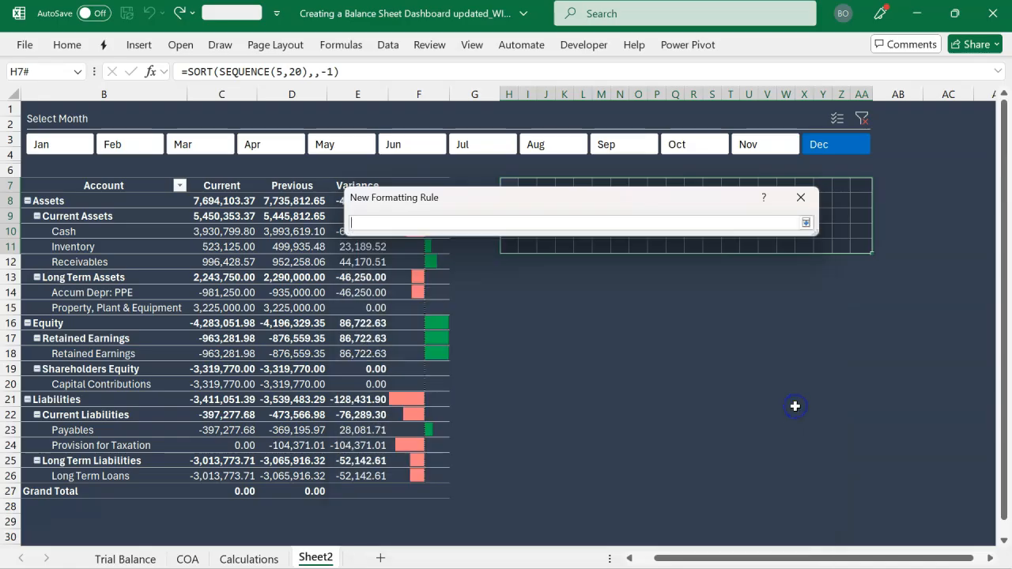
left_click(249, 559)
left_click(357, 385)
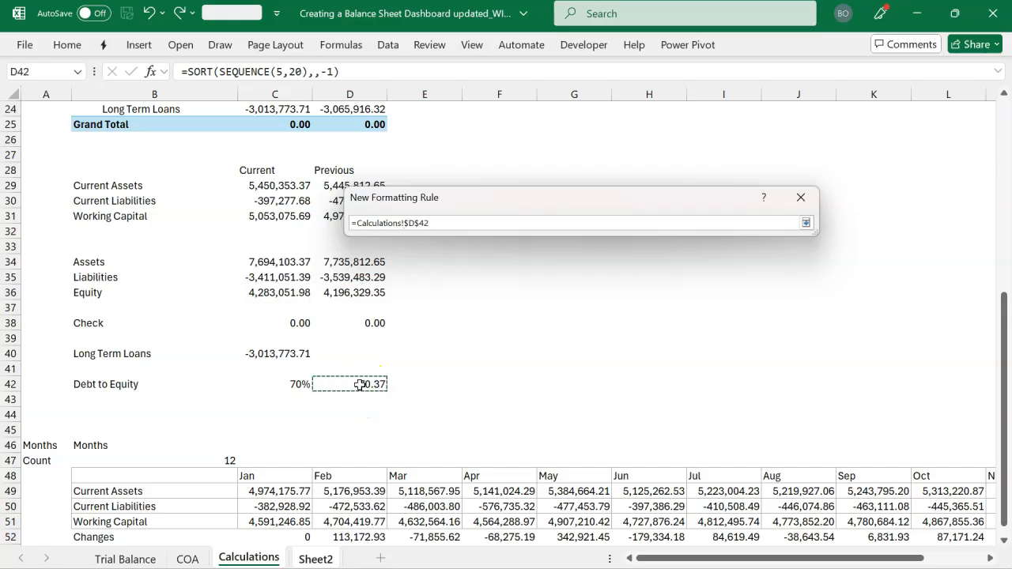
key("Return")
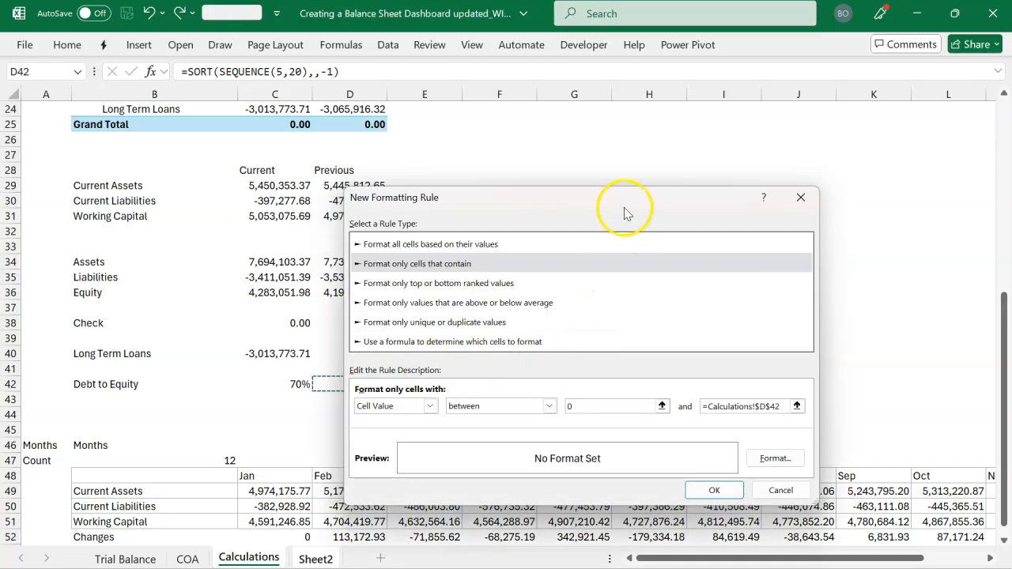
Give the new formatting rule a light gray fill and apply it to the grid
left_click_drag(636, 224, 555, 124)
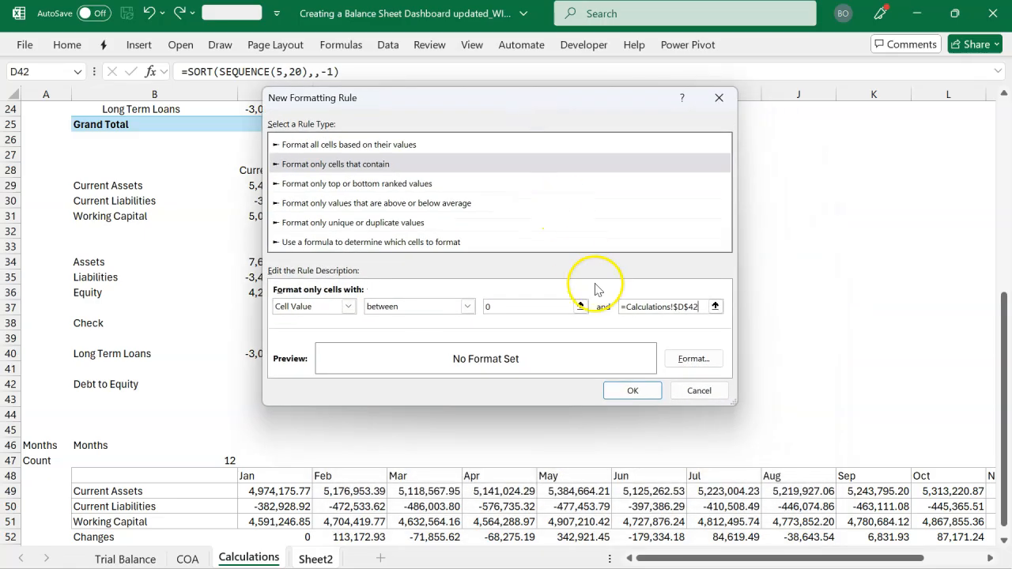
left_click(693, 359)
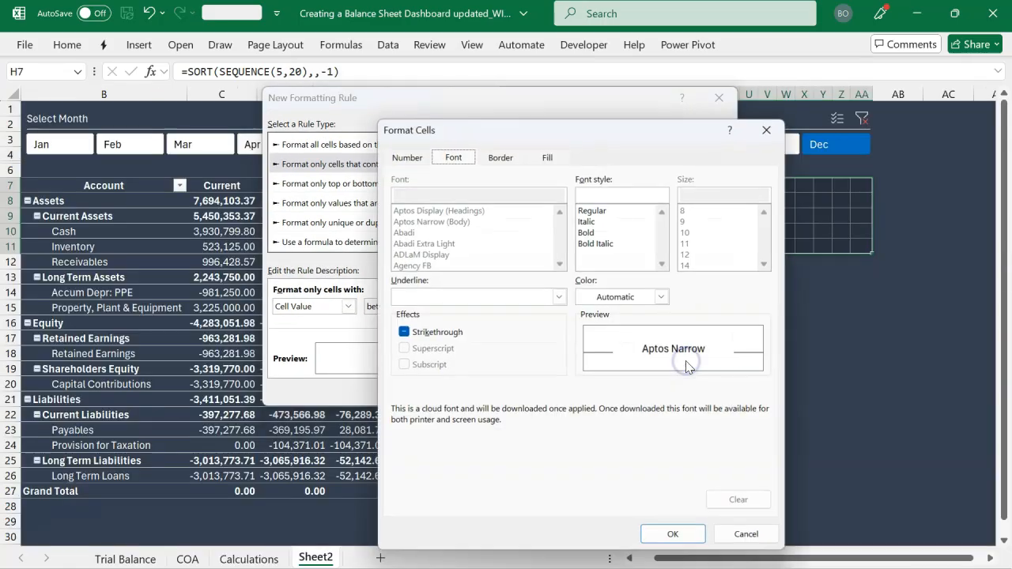
left_click(548, 157)
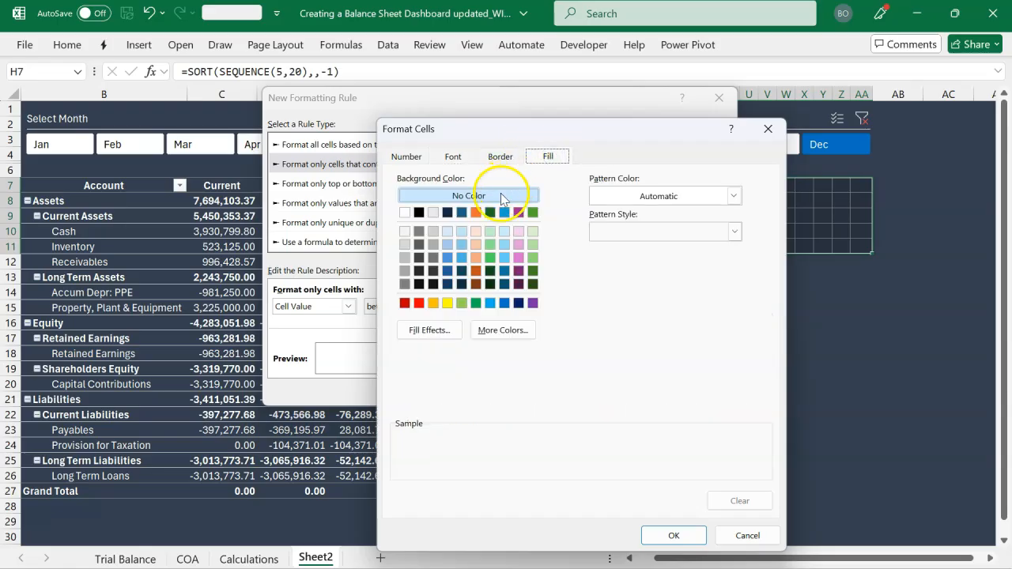
left_click(406, 258)
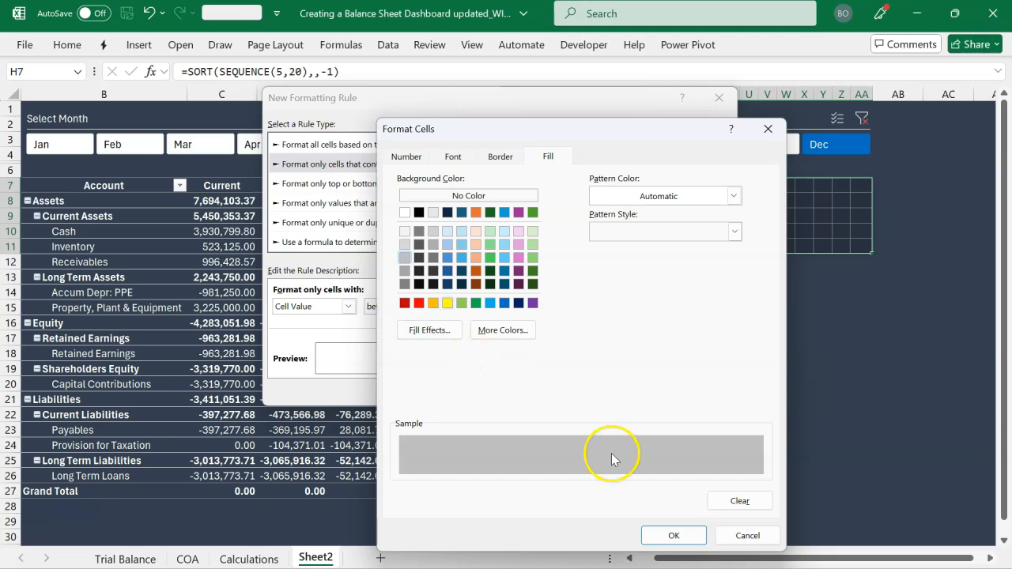
left_click(677, 535)
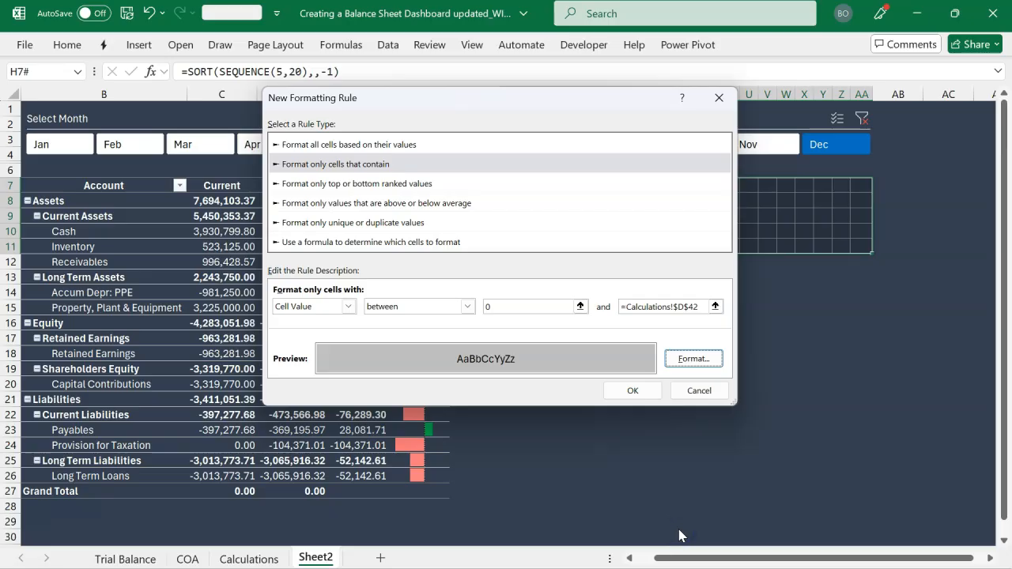
left_click(634, 391)
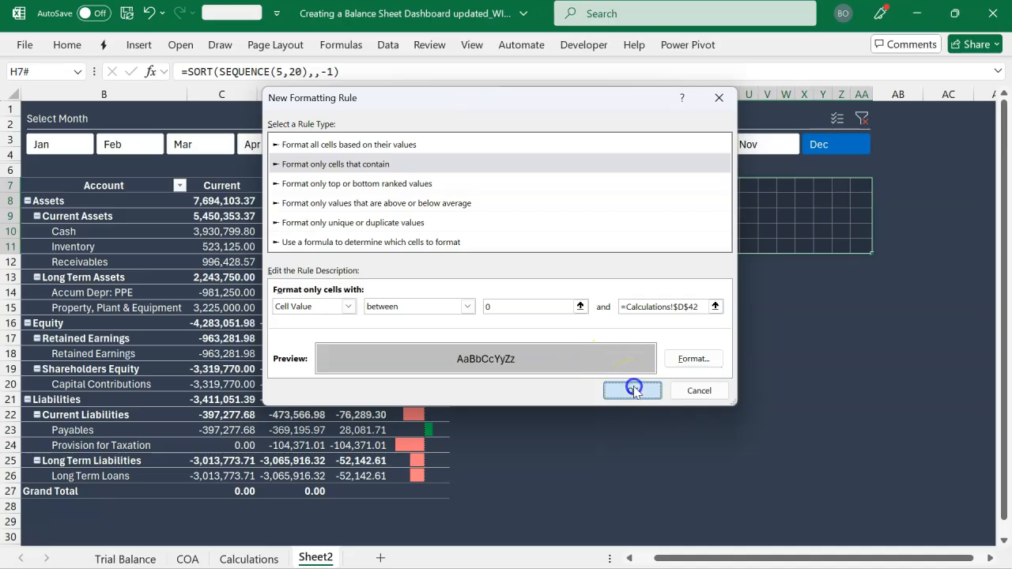
left_click(634, 386)
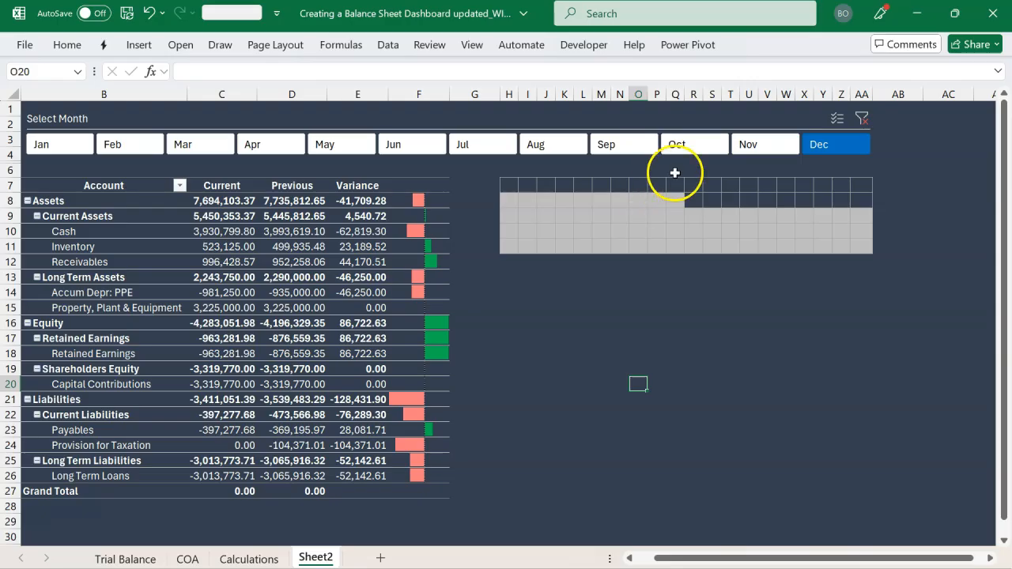
Filter the dashboard to Nov, Oct, Nov, Dec and Apr in turn to check how the grid shading responds
left_click(745, 142)
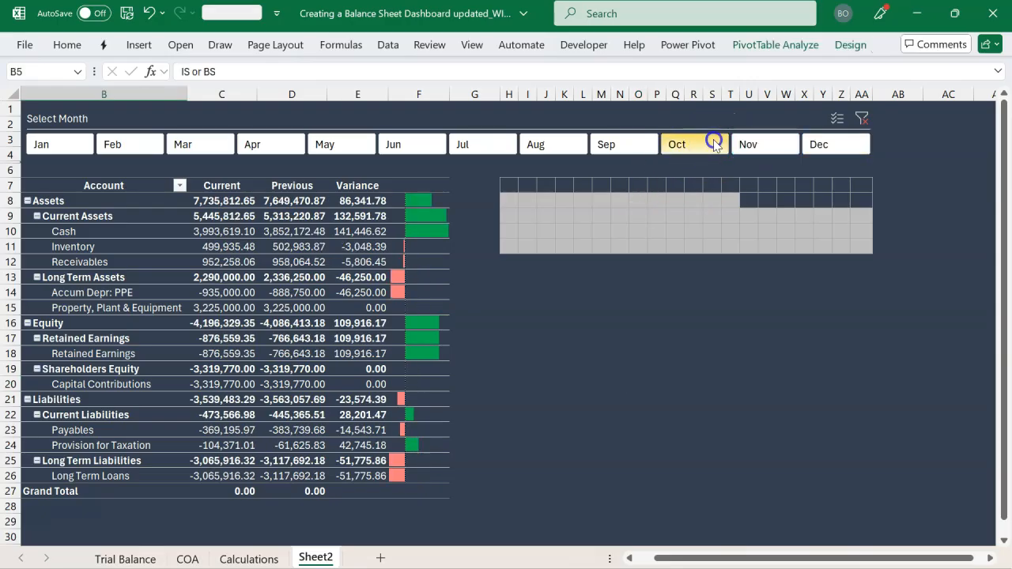
left_click(715, 143)
left_click(752, 142)
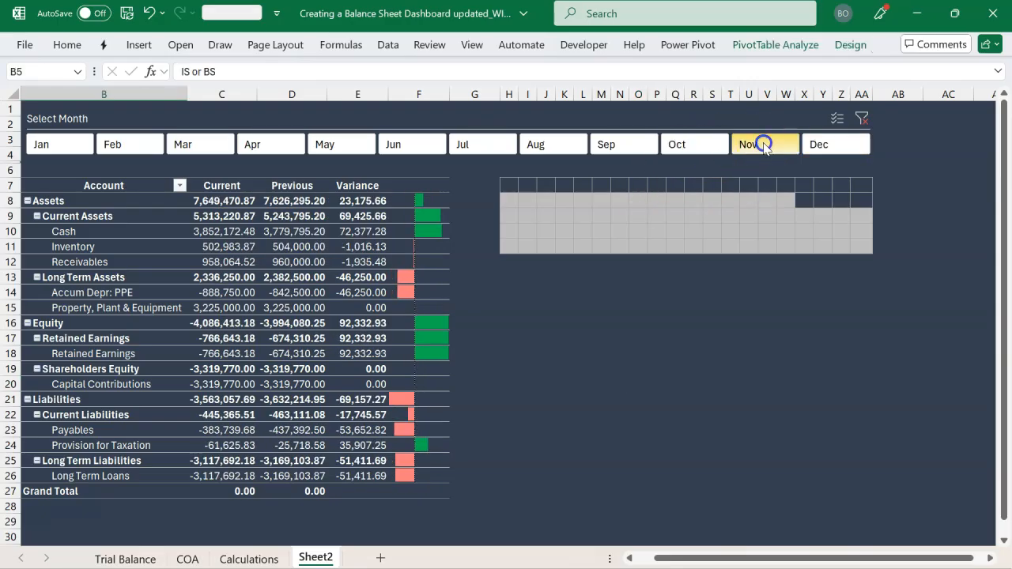
left_click(823, 144)
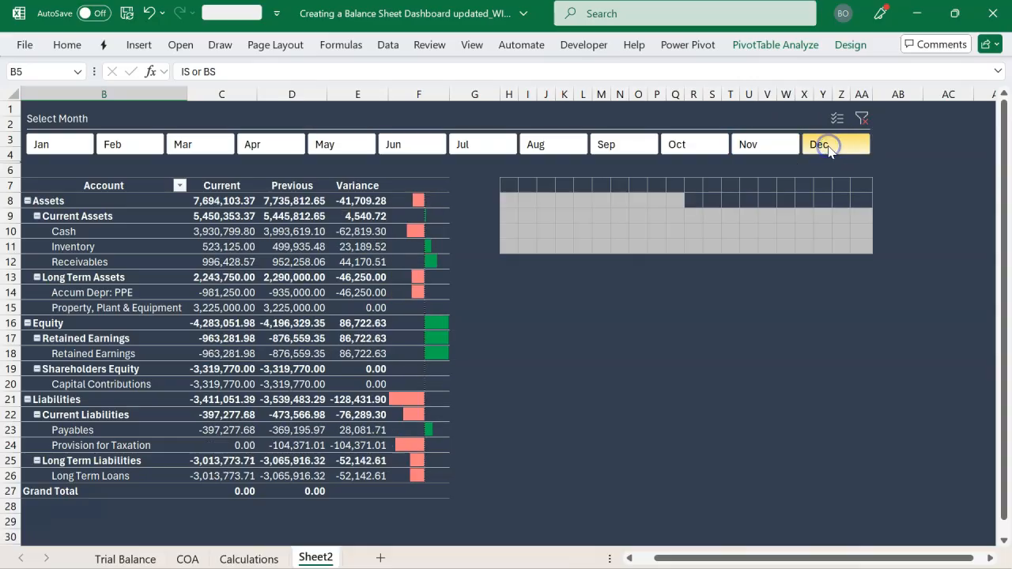
left_click(279, 147)
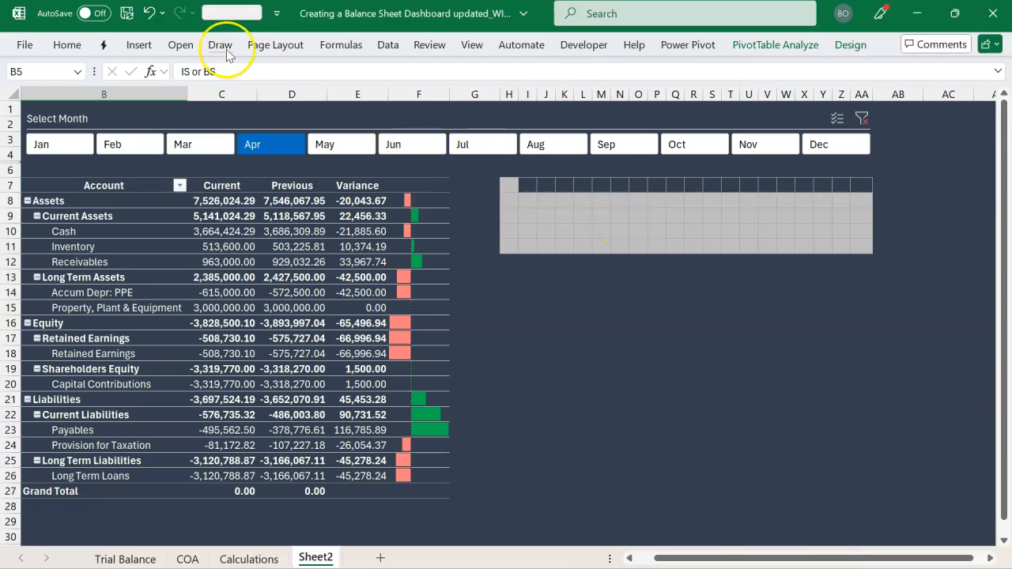
Draw a text box over the middle of the shaded grid, spanning about columns O to S and rows 8 to 11
left_click(139, 44)
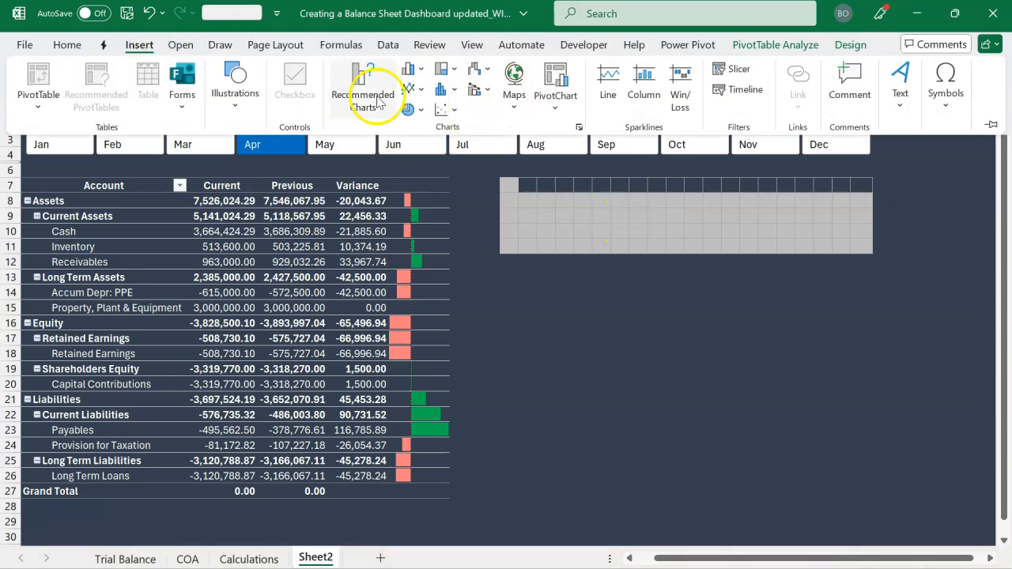
left_click(899, 87)
left_click(839, 164)
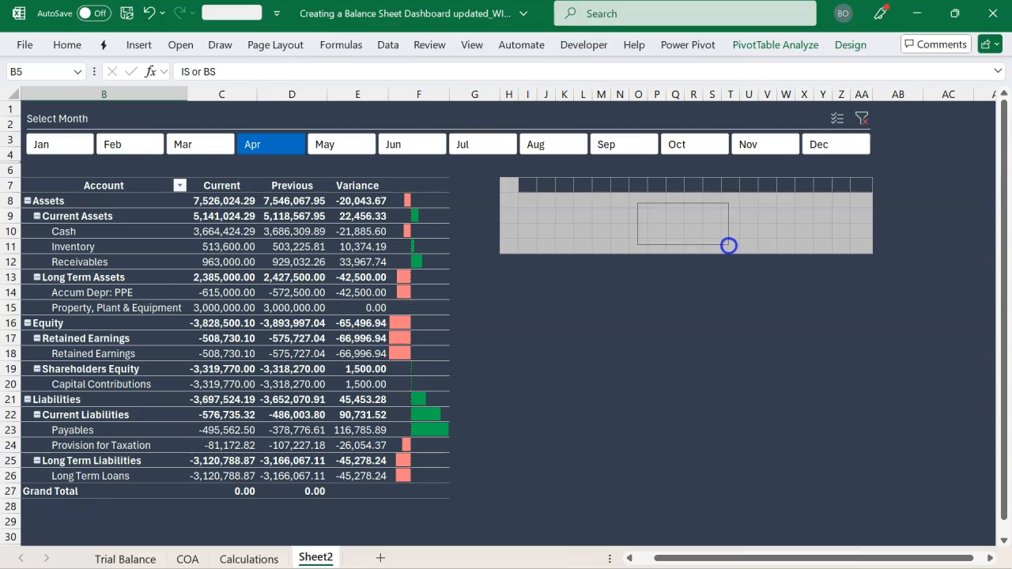
left_click_drag(637, 203, 725, 250)
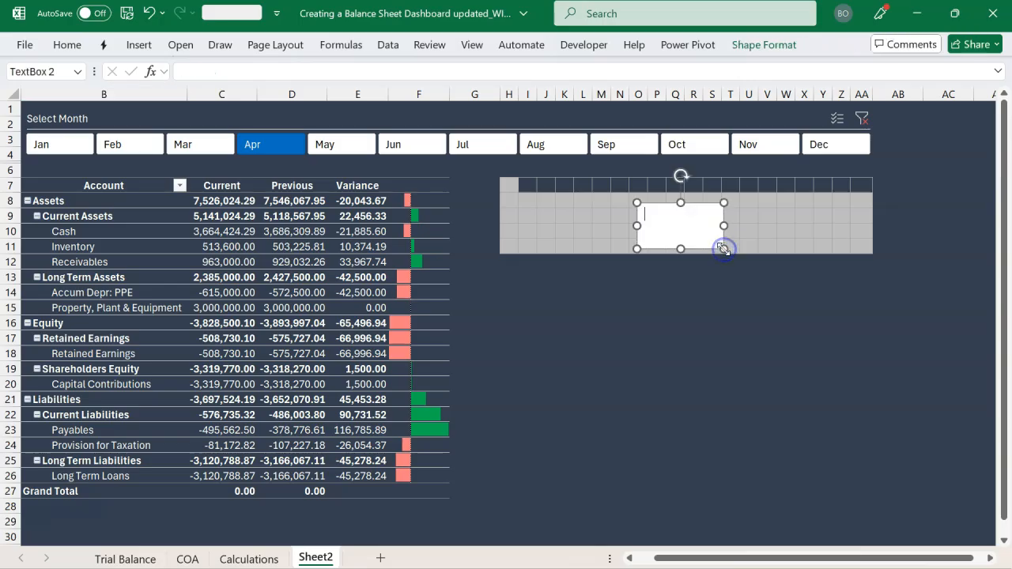
Link the text box to the Debt to Equity percentage with =Calculations!C42
left_click(706, 202)
left_click(345, 75)
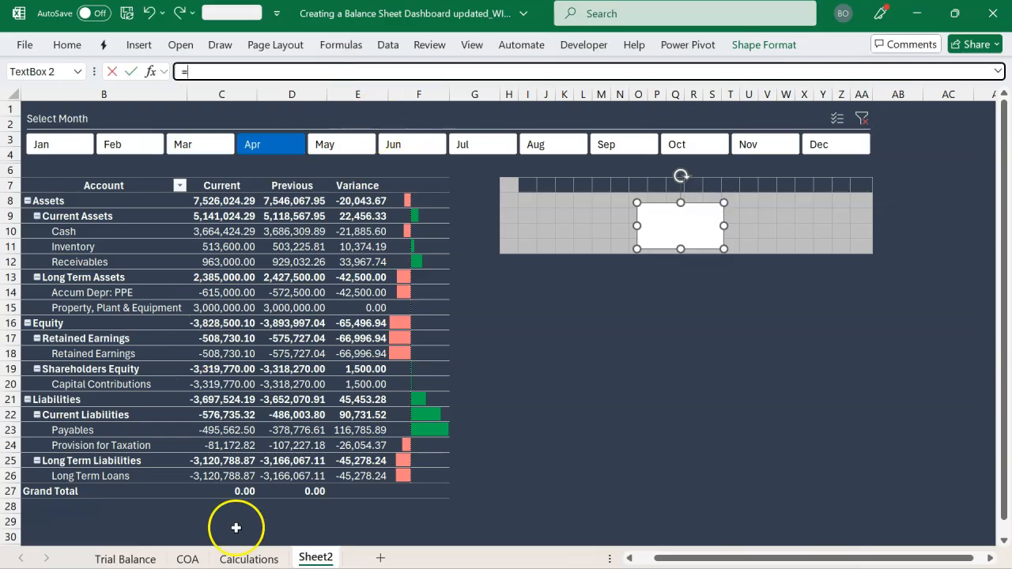
left_click(248, 559)
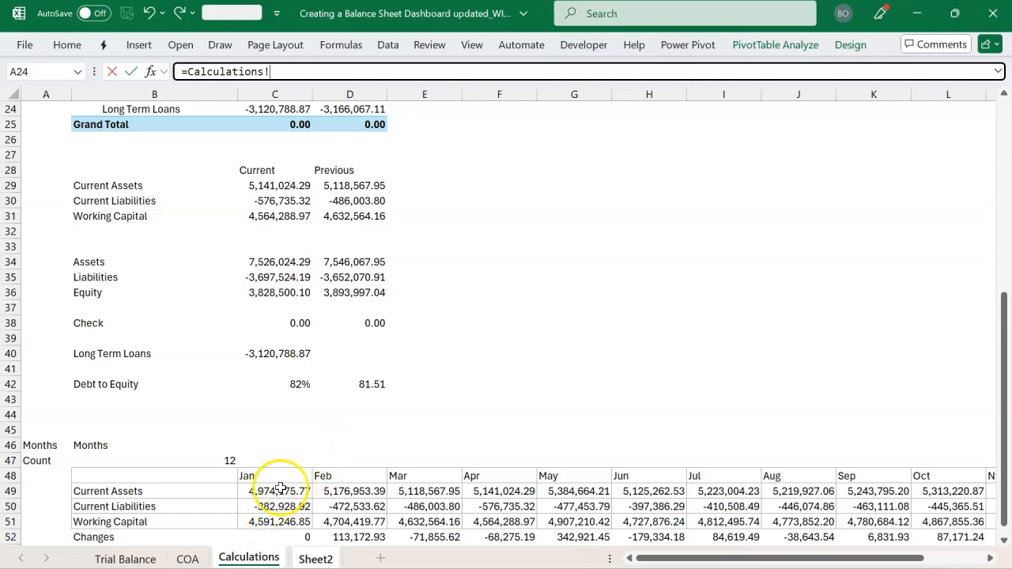
left_click(294, 387)
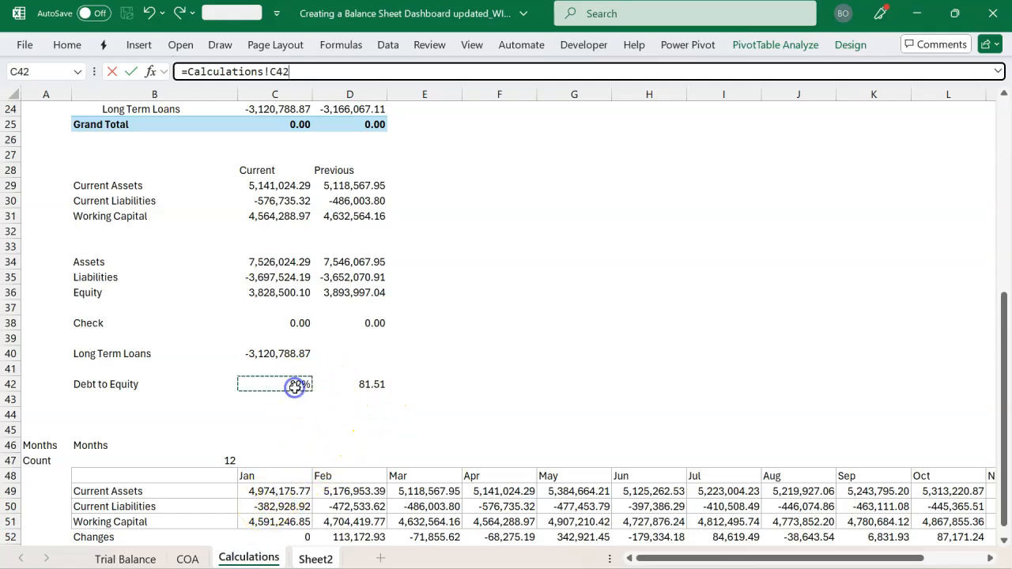
key("Return")
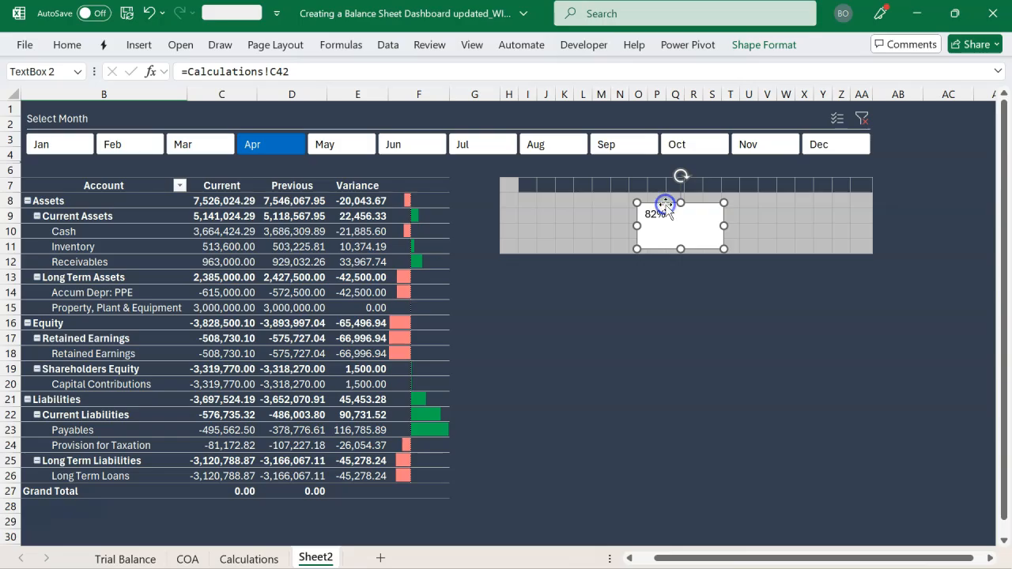
Center the text box's percentage horizontally and vertically, make it bold and enlarge it to size 18
left_click(66, 45)
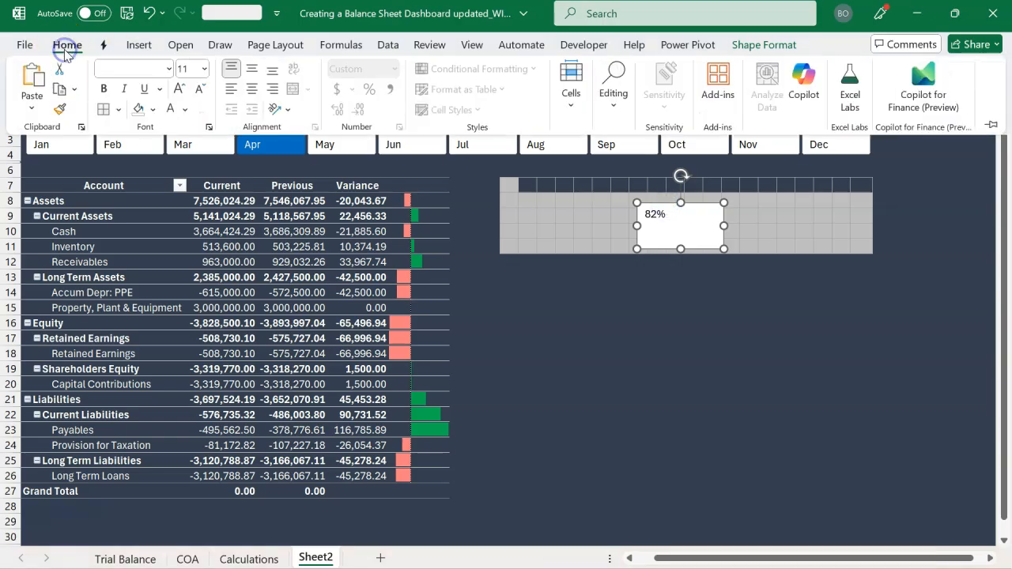
left_click(253, 74)
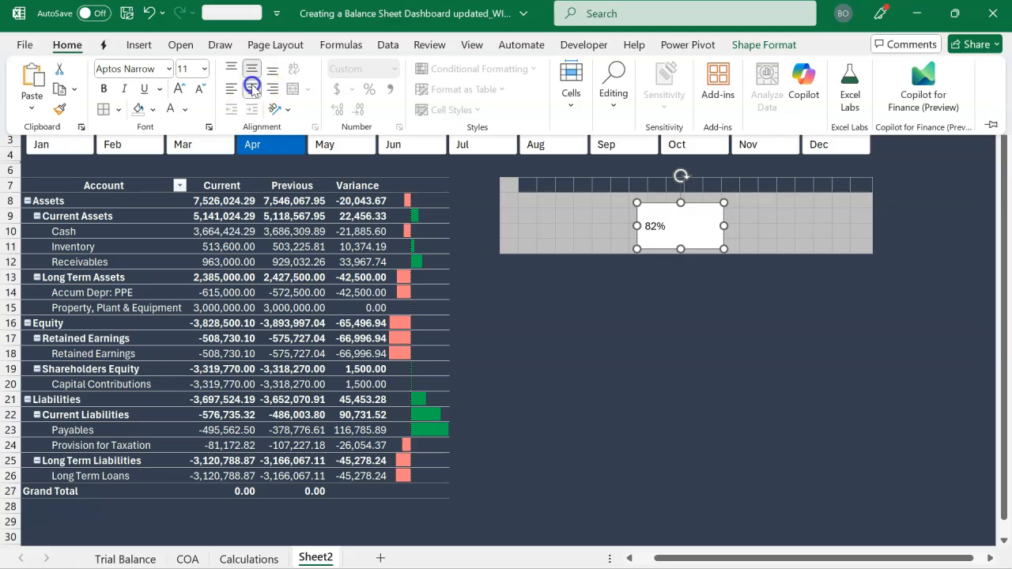
left_click(104, 89)
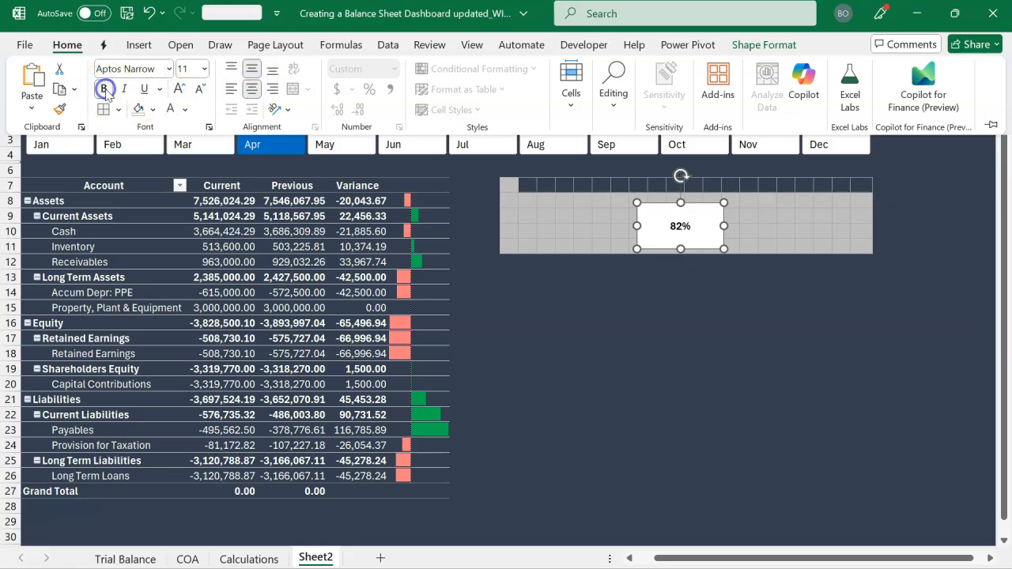
left_click(177, 95)
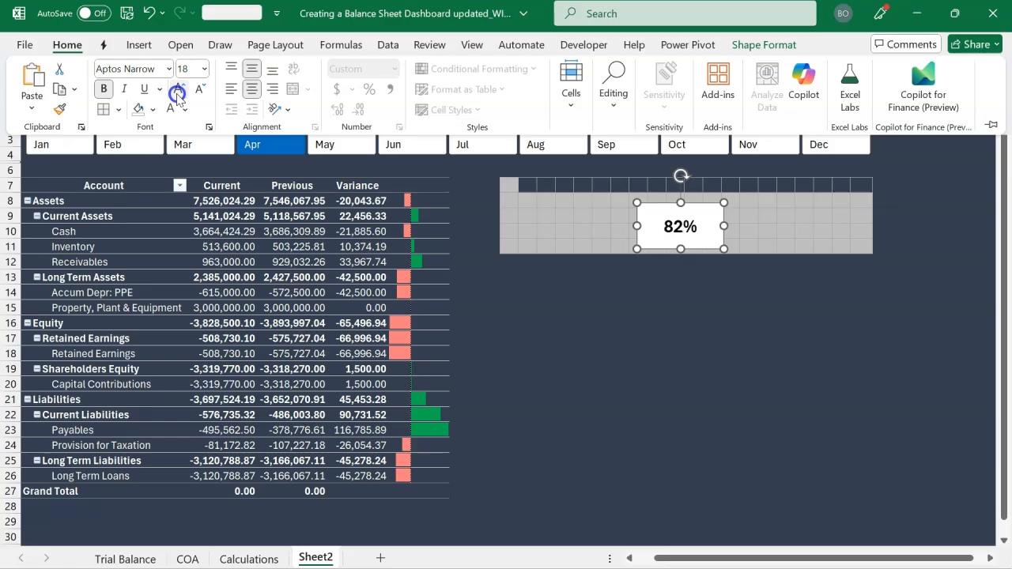
Enlarge the text box's percentage to size 28 and remove the box's fill and outline
left_click(177, 95)
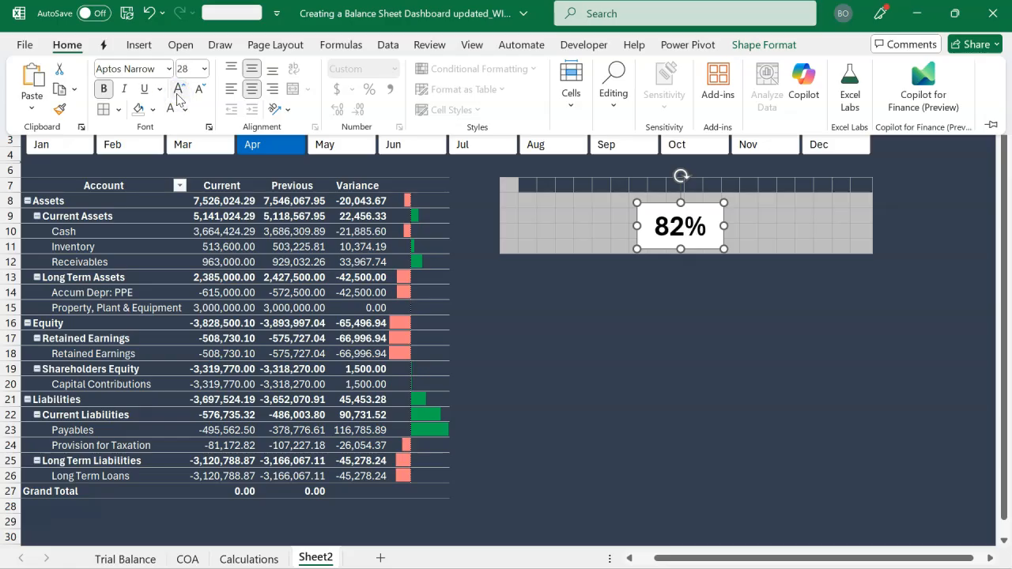
left_click(752, 45)
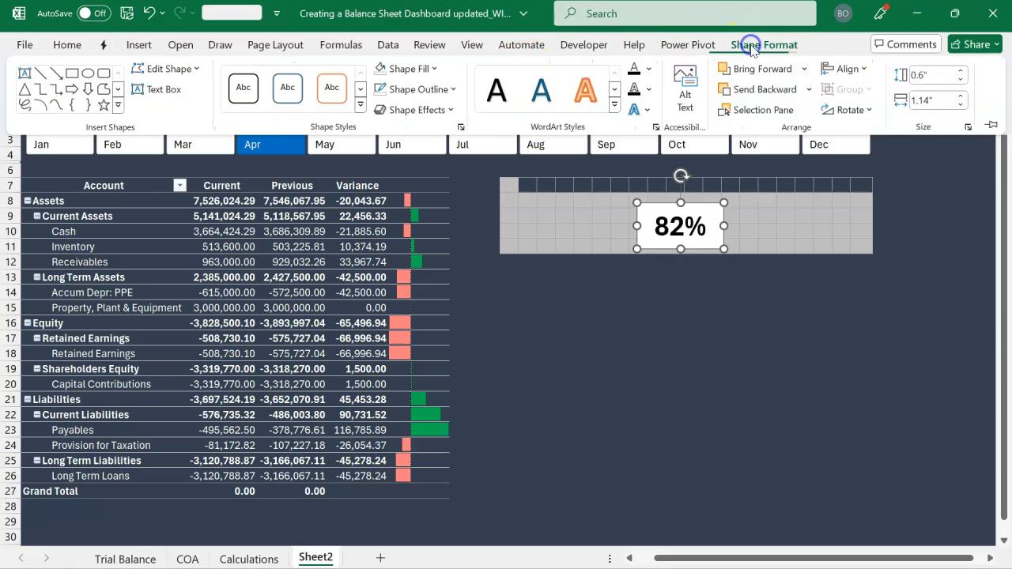
left_click(381, 71)
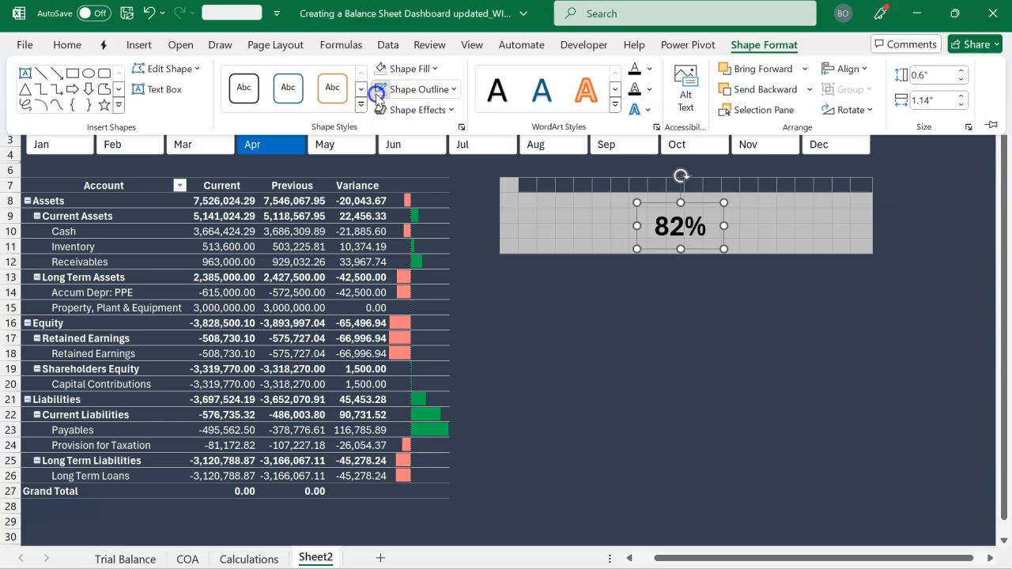
left_click(378, 91)
left_click(587, 283)
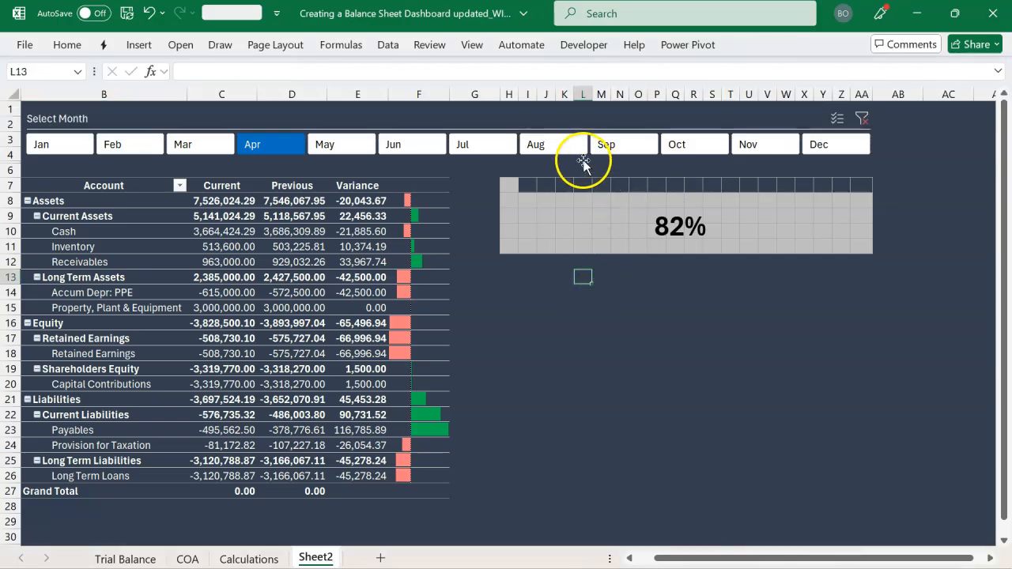
Filter the dashboard to Aug, Sep, Oct, Nov and Dec in turn to check the linked percentage label
left_click(560, 145)
left_click(622, 145)
left_click(684, 148)
left_click(752, 146)
left_click(827, 145)
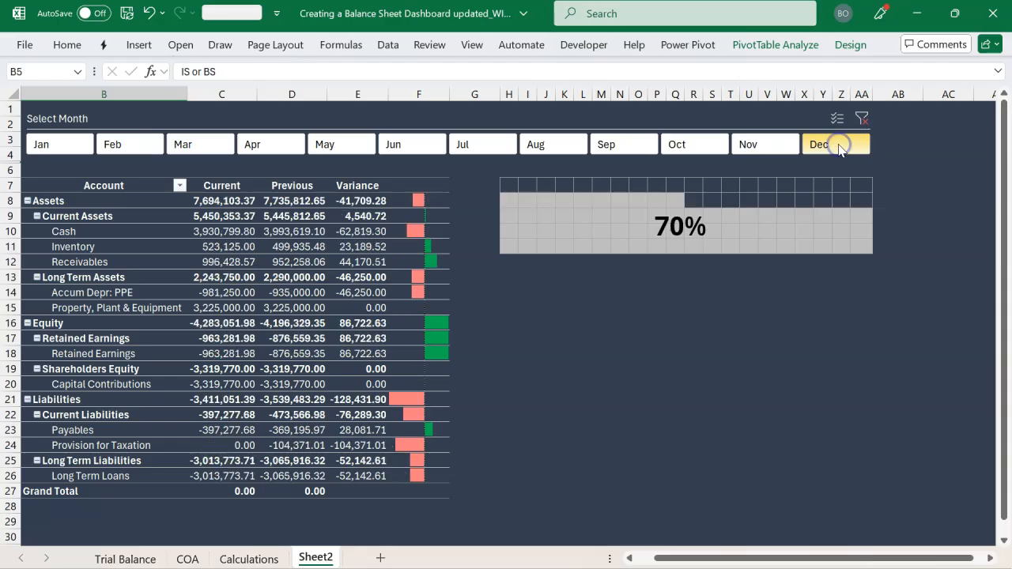
Clear the month filter and filter to Oct, Nov, Sep and Aug in turn to check the grid shading and label
left_click(861, 120)
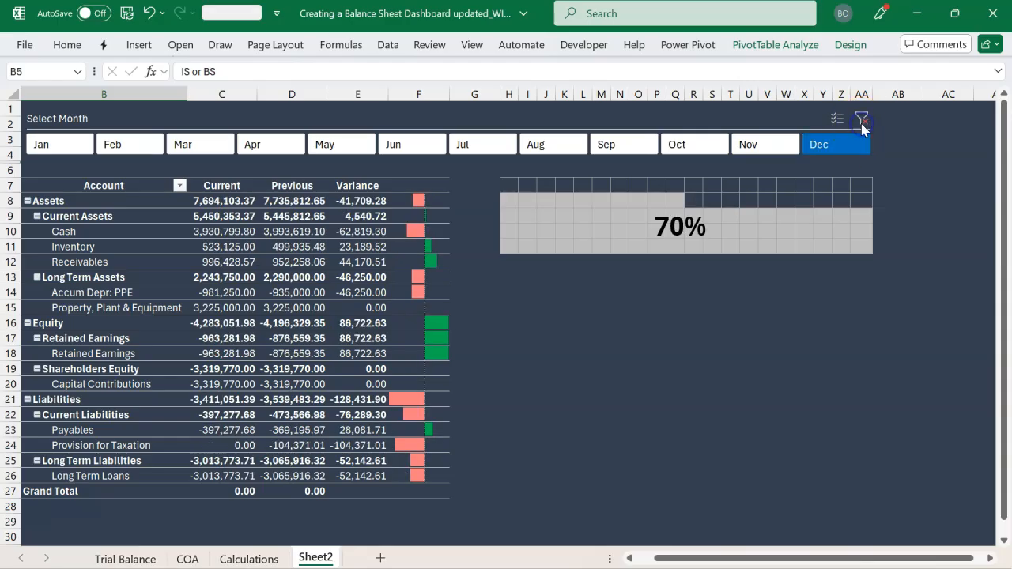
left_click(707, 151)
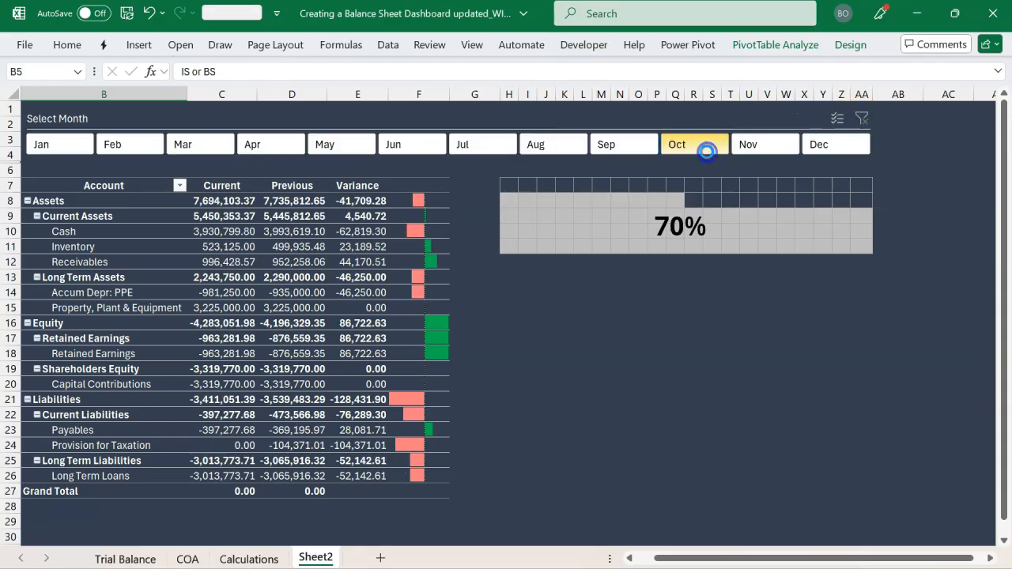
left_click(746, 149)
left_click(615, 150)
left_click(558, 144)
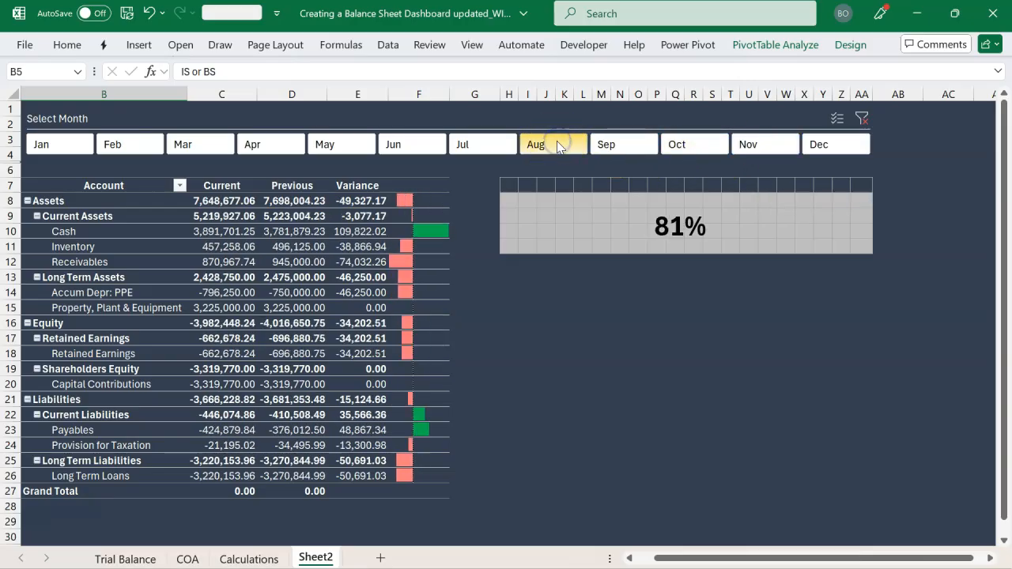
left_click(582, 276)
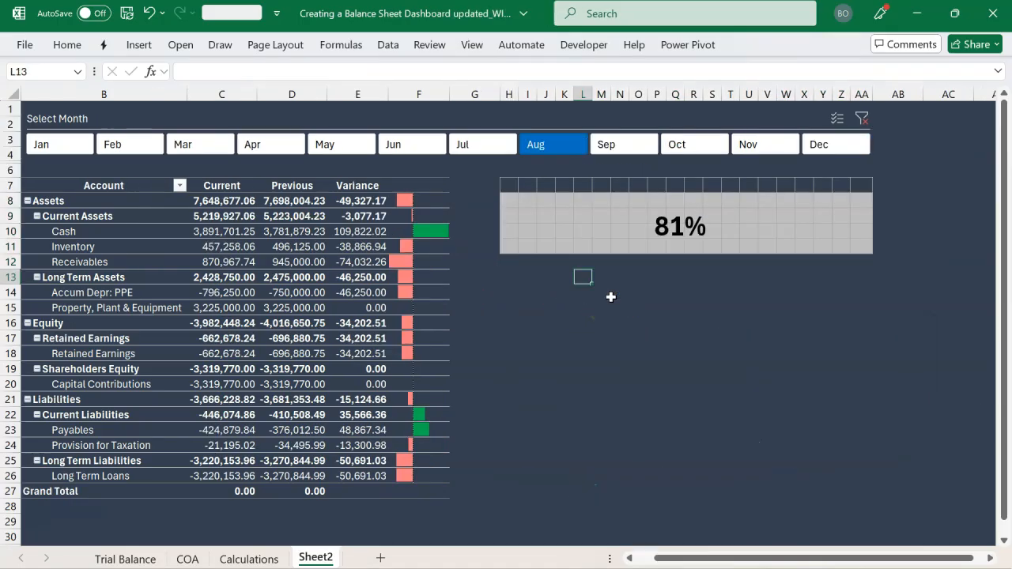
On the Calculations sheet, negate the CUBEVALUE formula for the Current column's Current Liabilities in C30
left_click(523, 317)
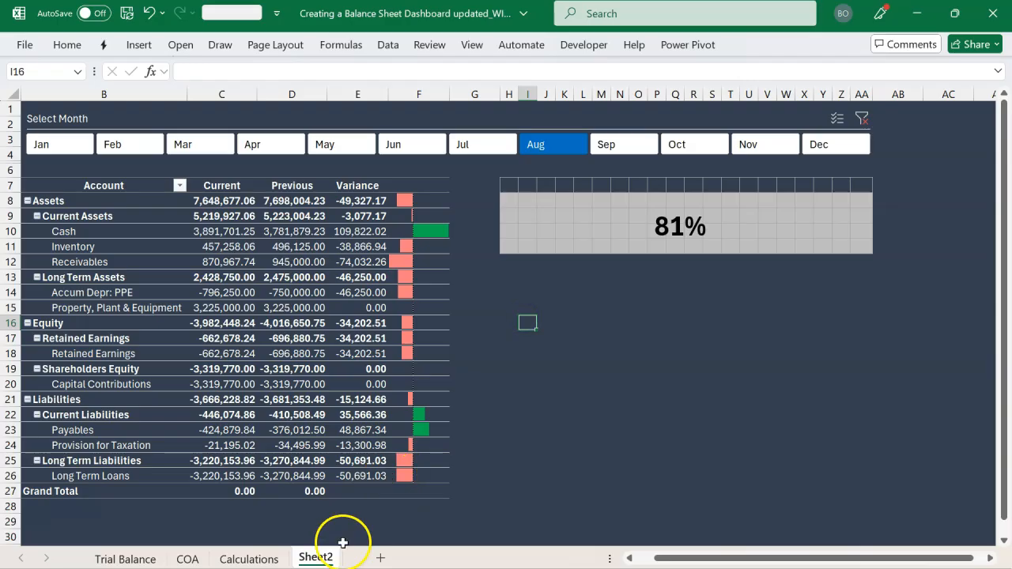
left_click(264, 558)
scroll(297, 267, "up", 2)
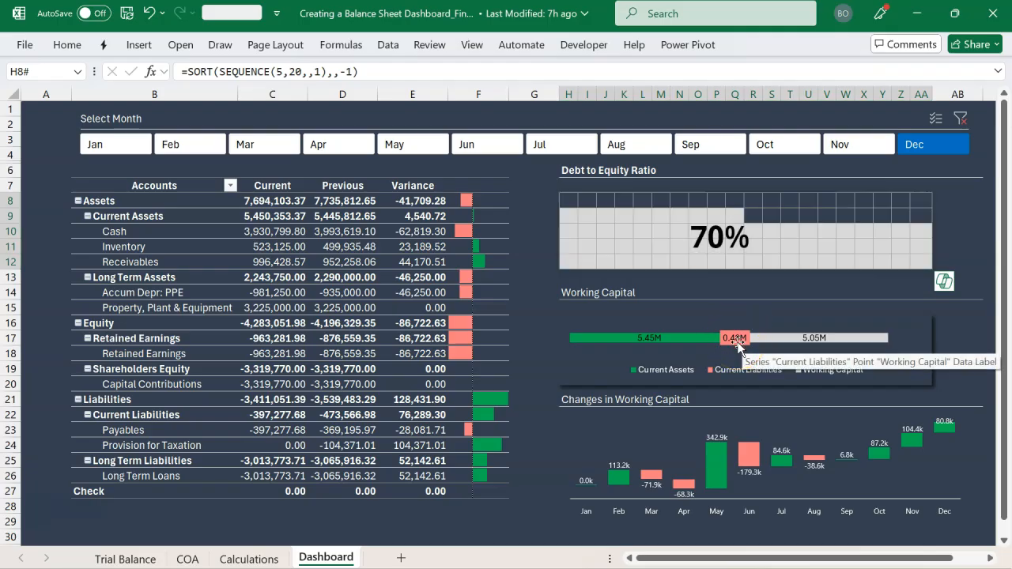
key("alt+Tab")
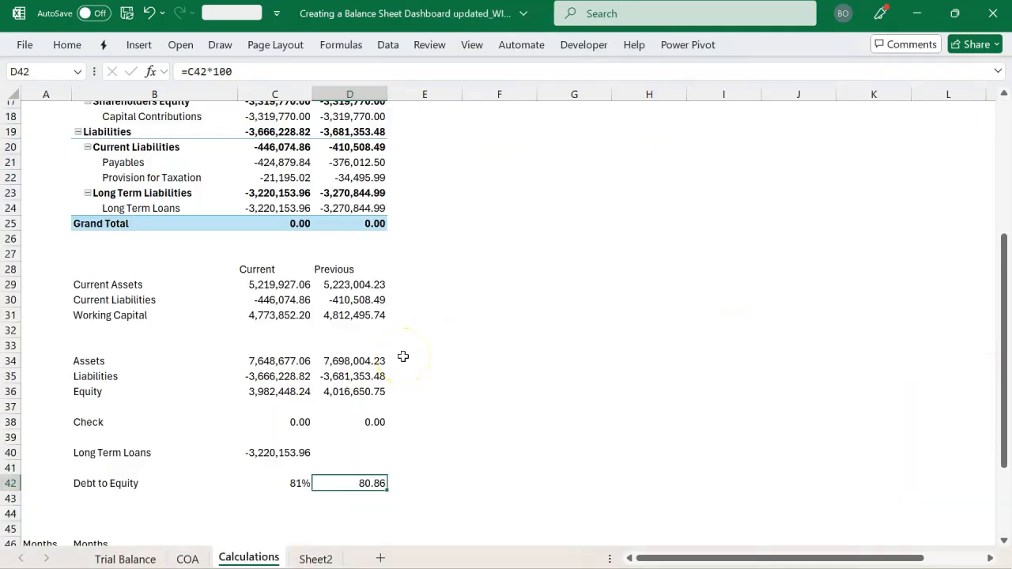
double_click(251, 300)
left_click(244, 300)
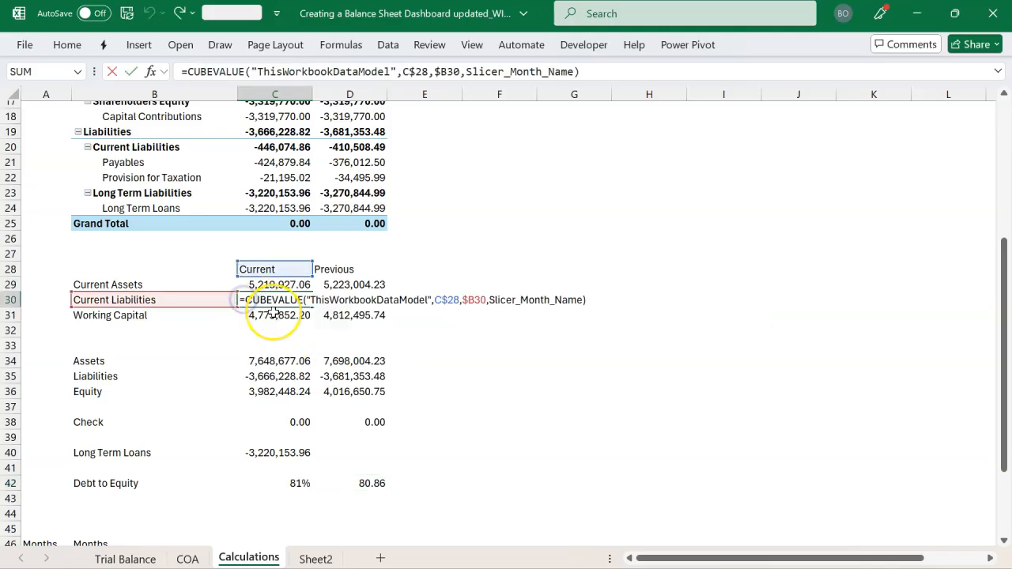
type("-")
key("Return")
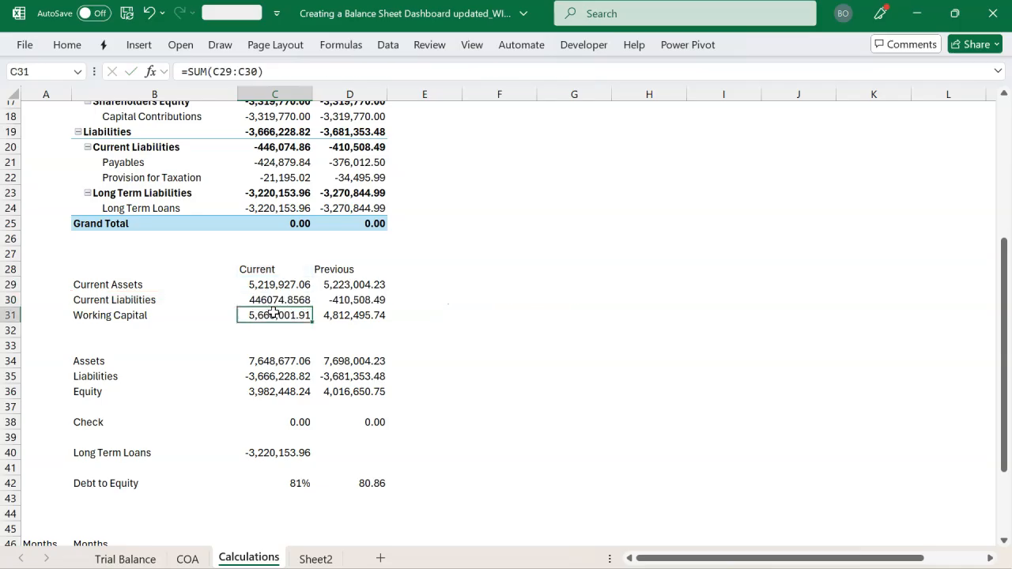
Change the Current column's Working Capital formula in C31 to =SUM(C29,-C30)
double_click(264, 316)
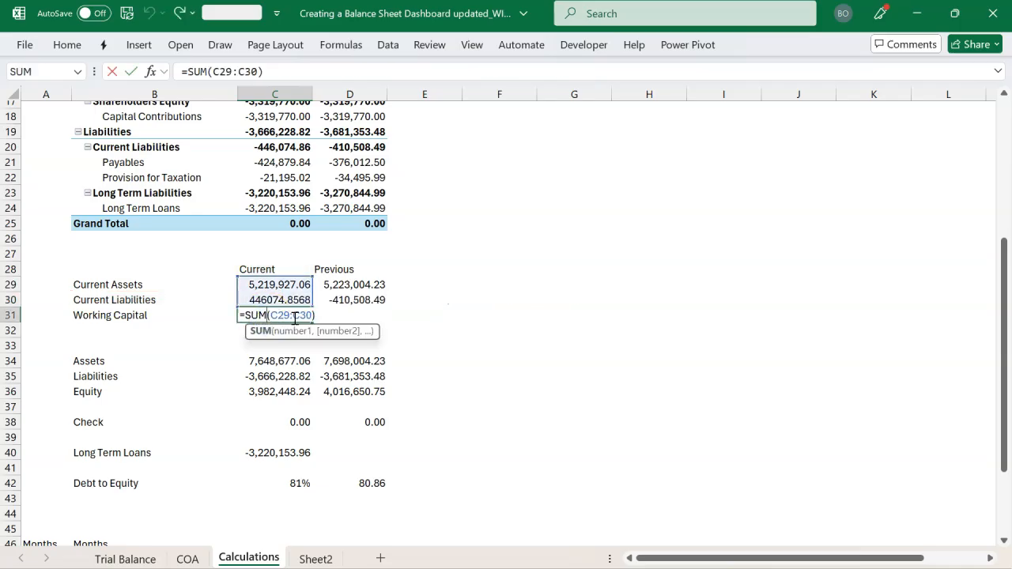
key("BackSpace")
type(",")
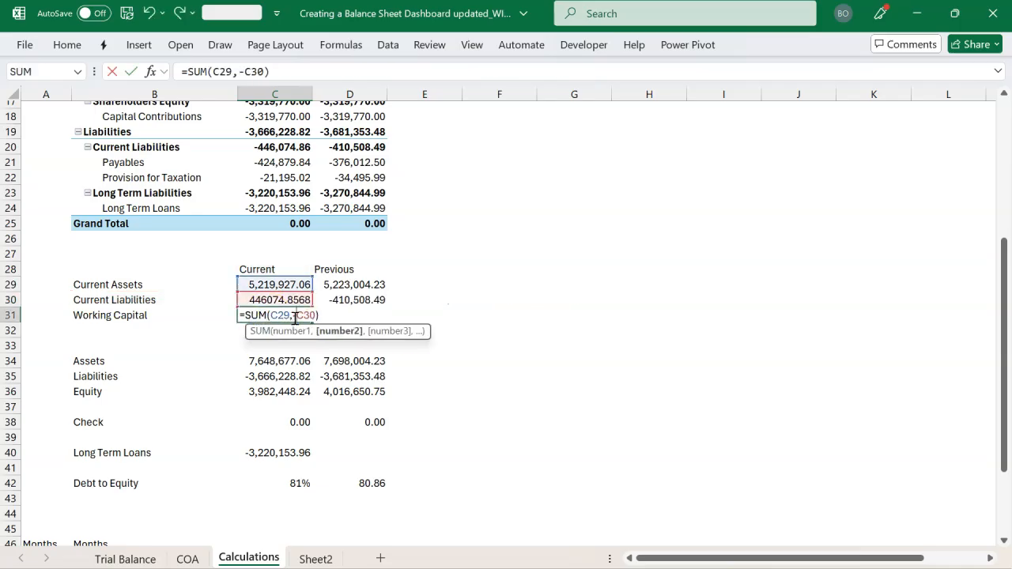
type("-")
key("Return")
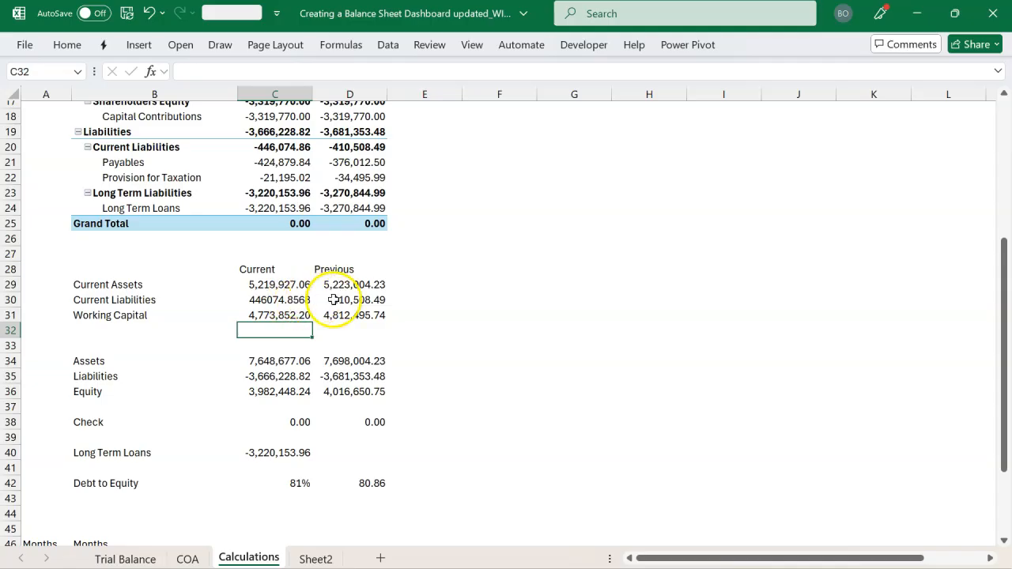
Negate the Previous column's Current Liabilities formula in D30 and copy the Working Capital formula from C31 to D31
double_click(326, 300)
left_click(321, 301)
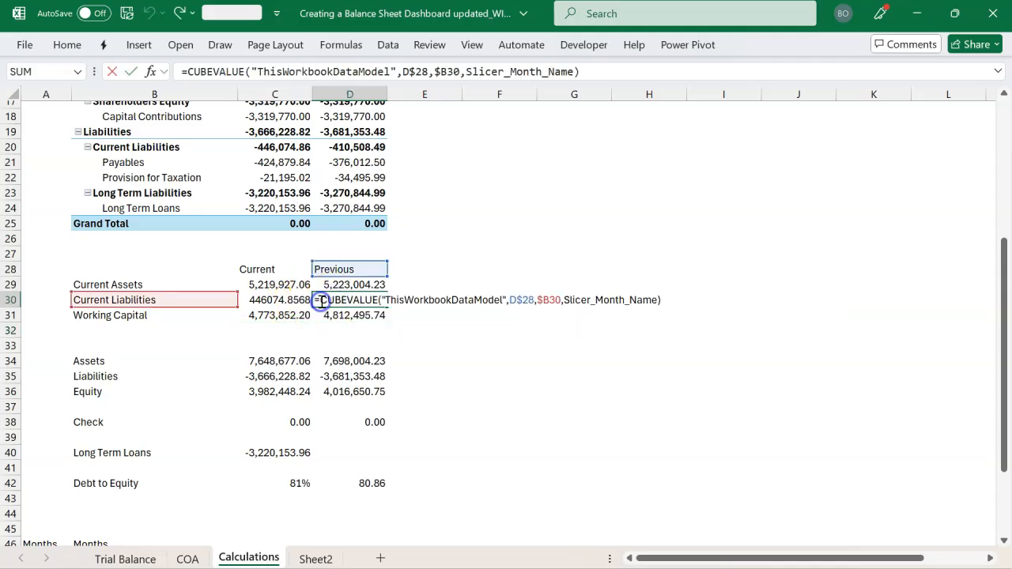
type("-")
key("Return")
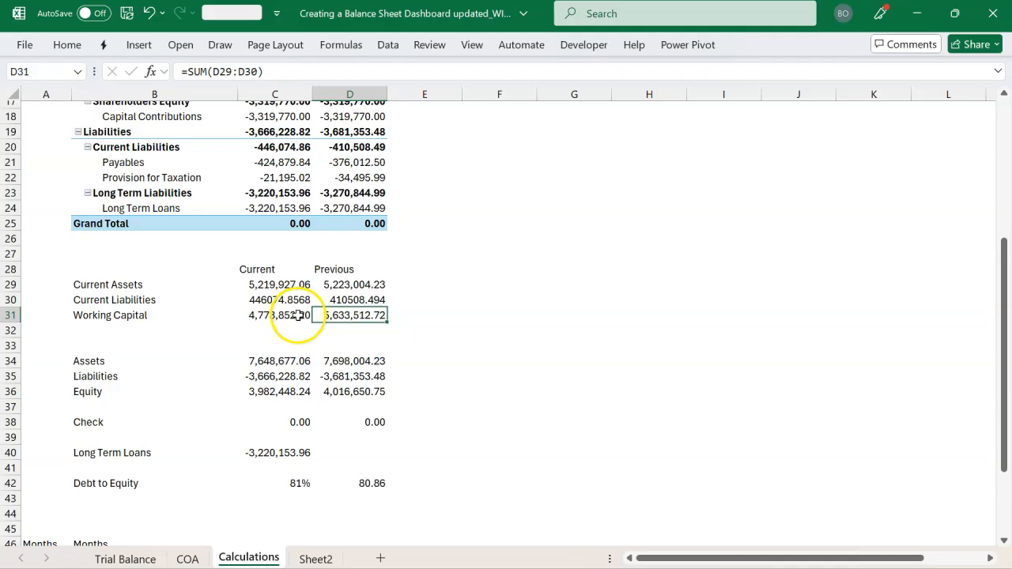
left_click_drag(298, 314, 359, 316)
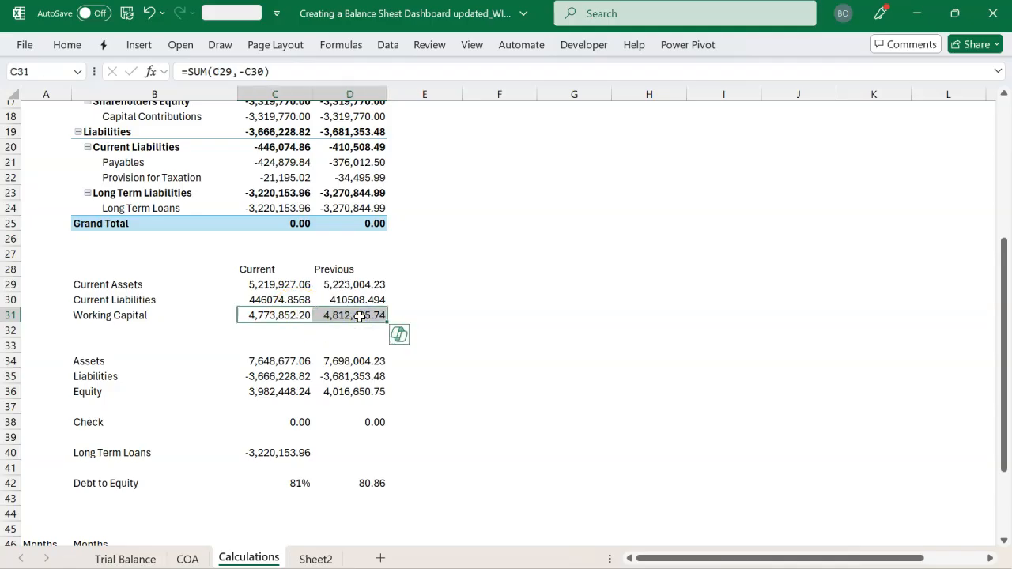
Insert a Stacked Bar chart of B29:C31 as one bar with three series, and place it beside the working capital figures
left_click(130, 285)
left_click_drag(131, 286, 279, 314)
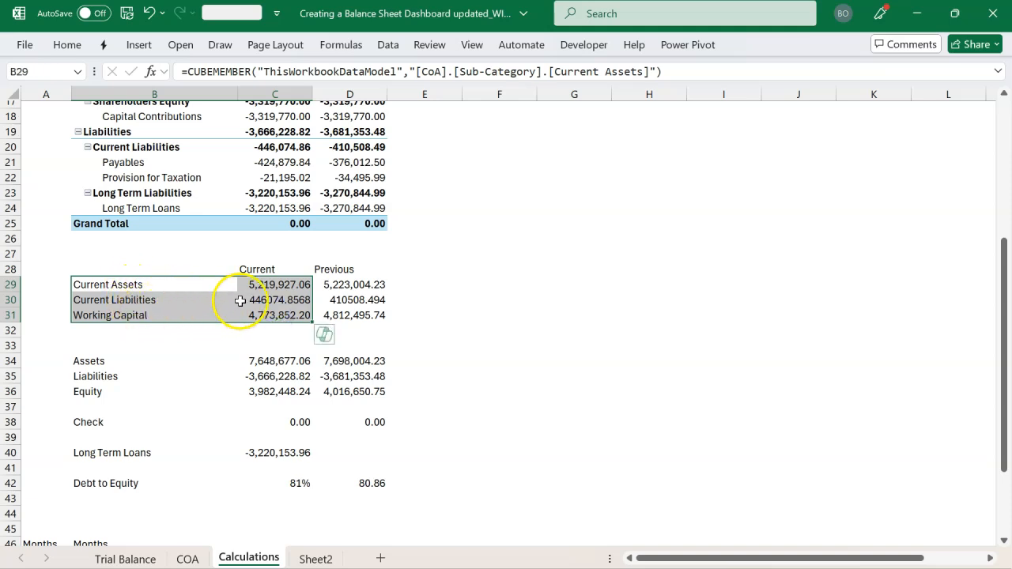
left_click(140, 44)
left_click(374, 103)
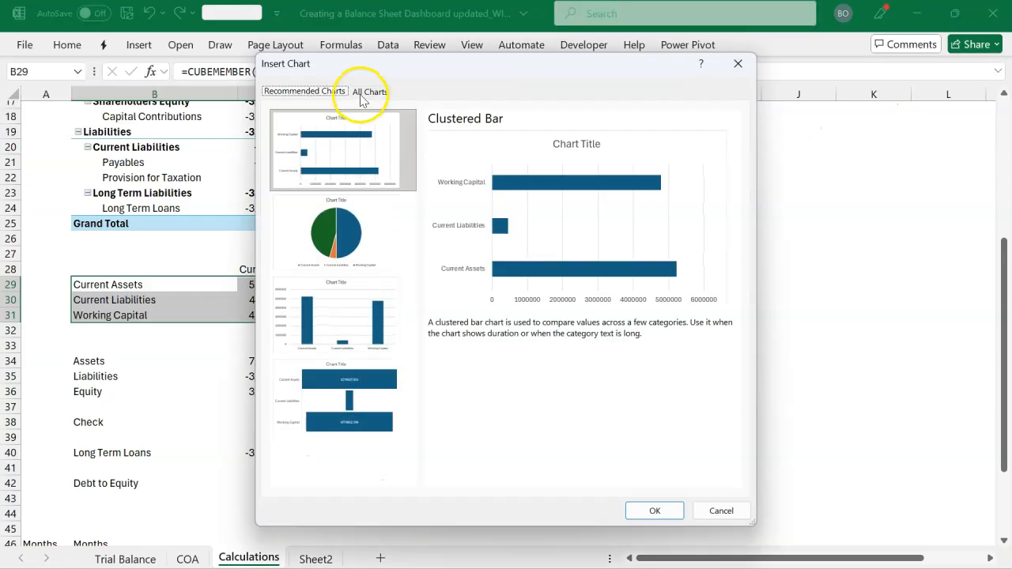
left_click(369, 91)
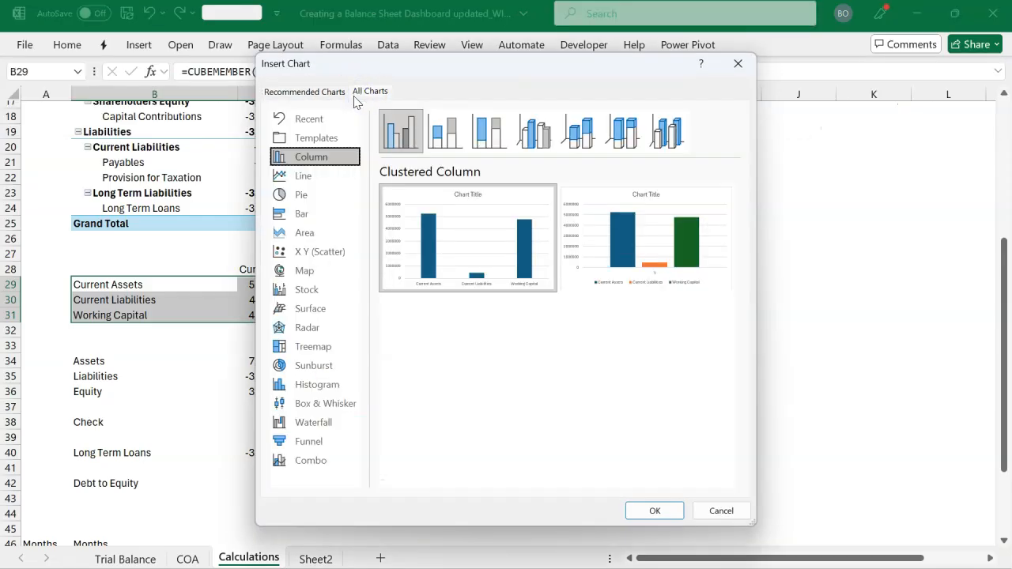
left_click(336, 213)
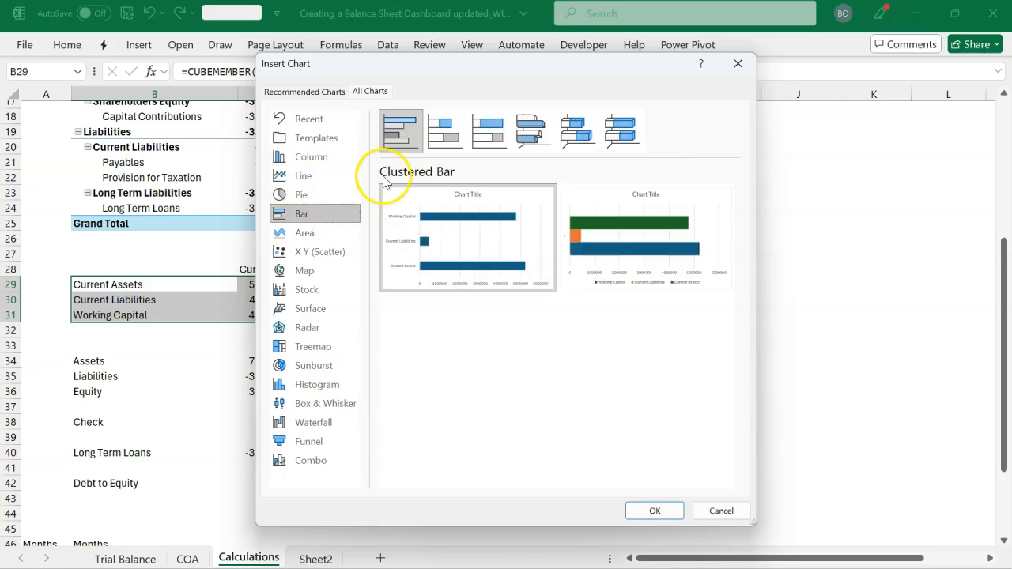
left_click(440, 139)
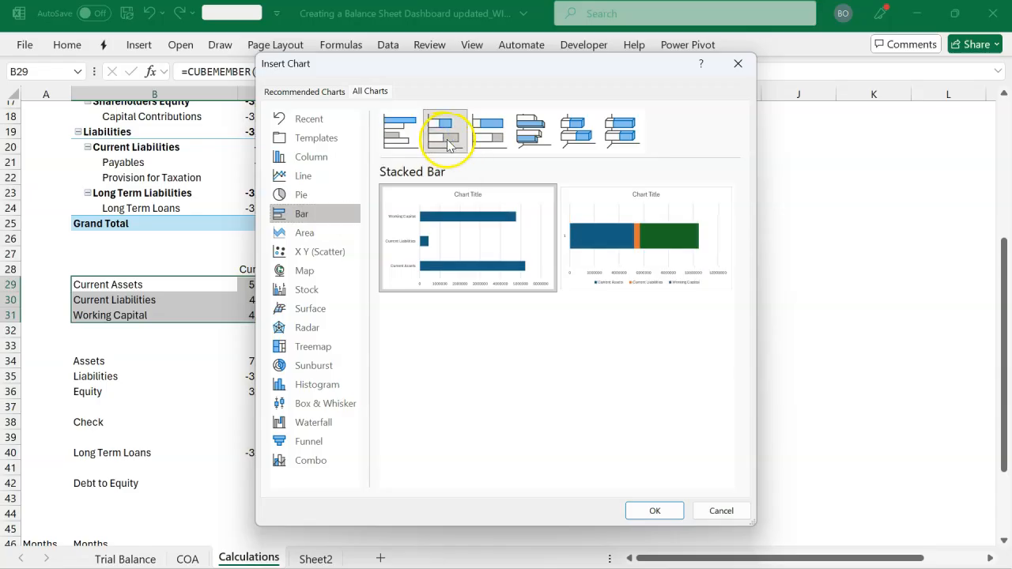
mouse_move(644, 247)
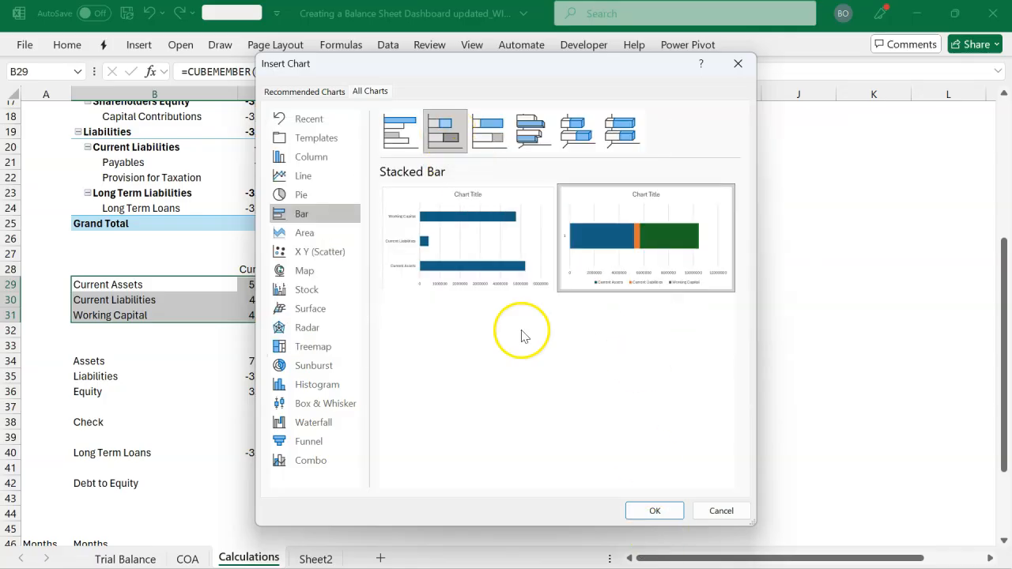
left_click(656, 511)
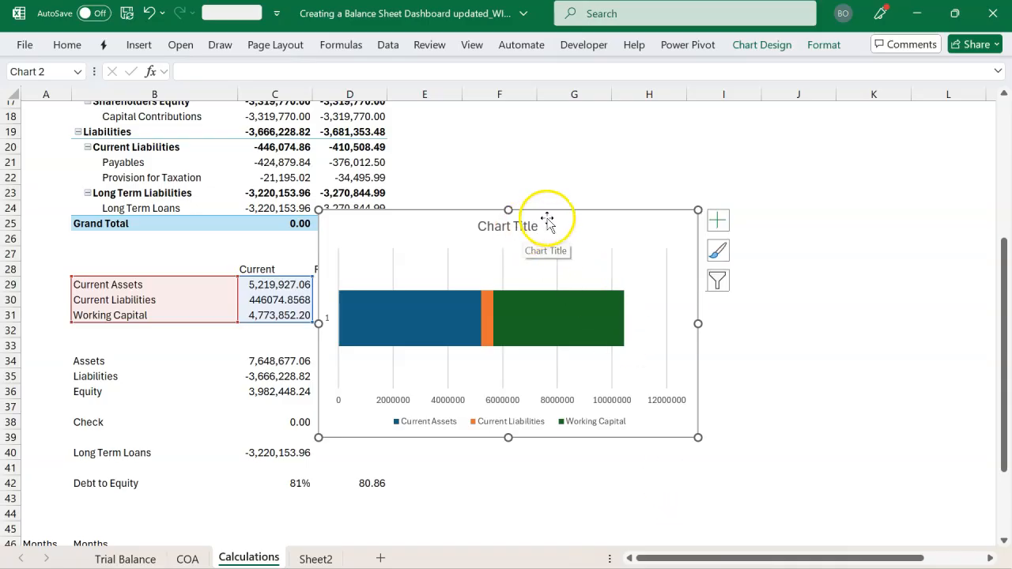
left_click_drag(563, 213, 661, 178)
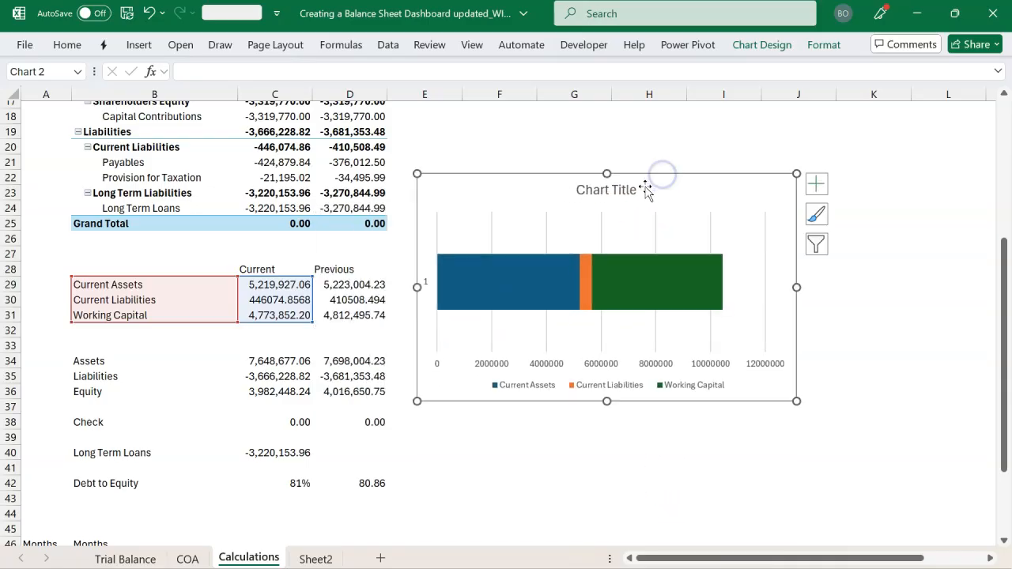
Remove the chart's title, value axis, gridlines and category axis, and shorten the chart to span about rows 27 to 36
left_click(631, 194)
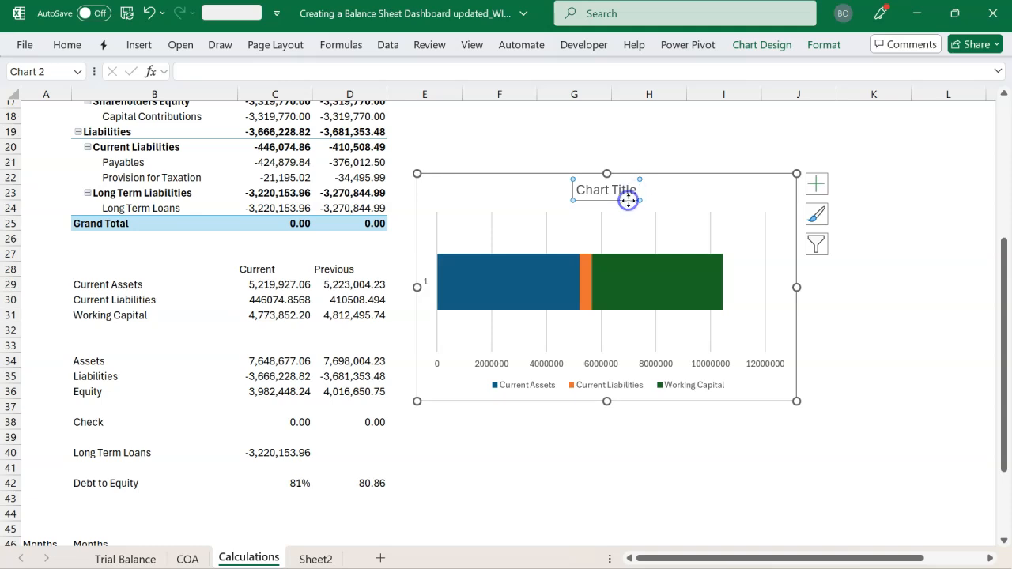
key("Delete")
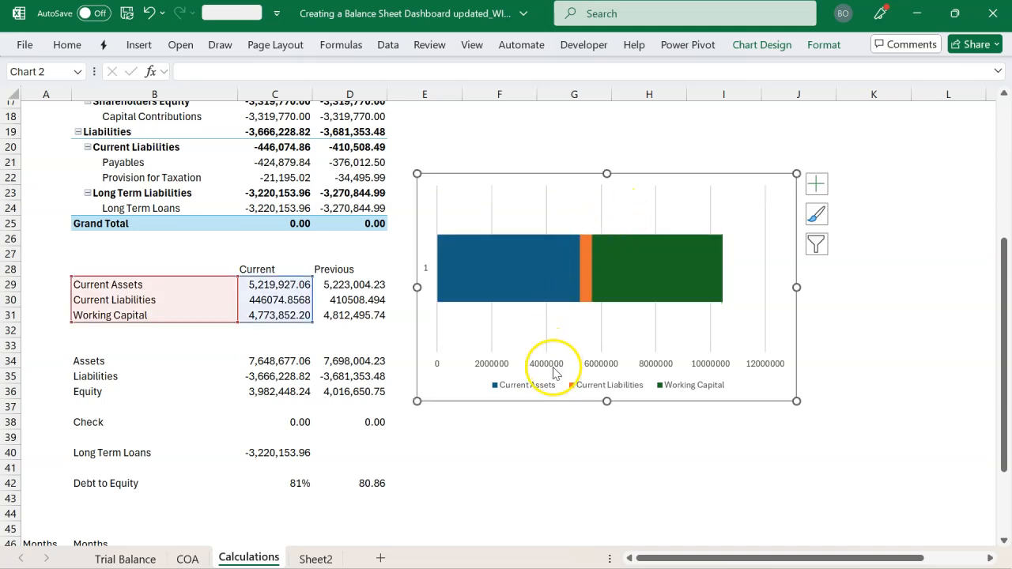
left_click(553, 369)
key("Delete")
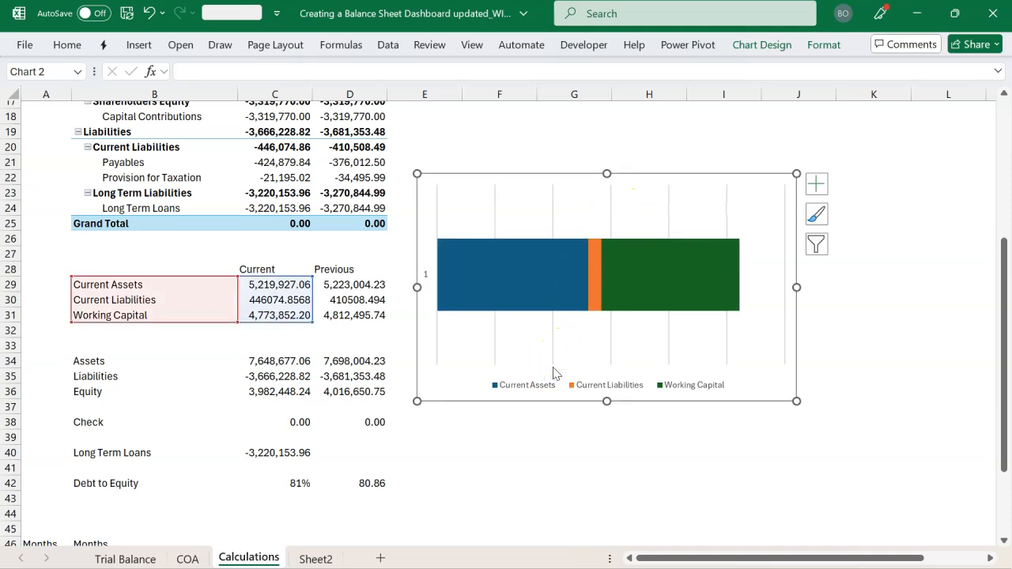
left_click(613, 361)
key("Delete")
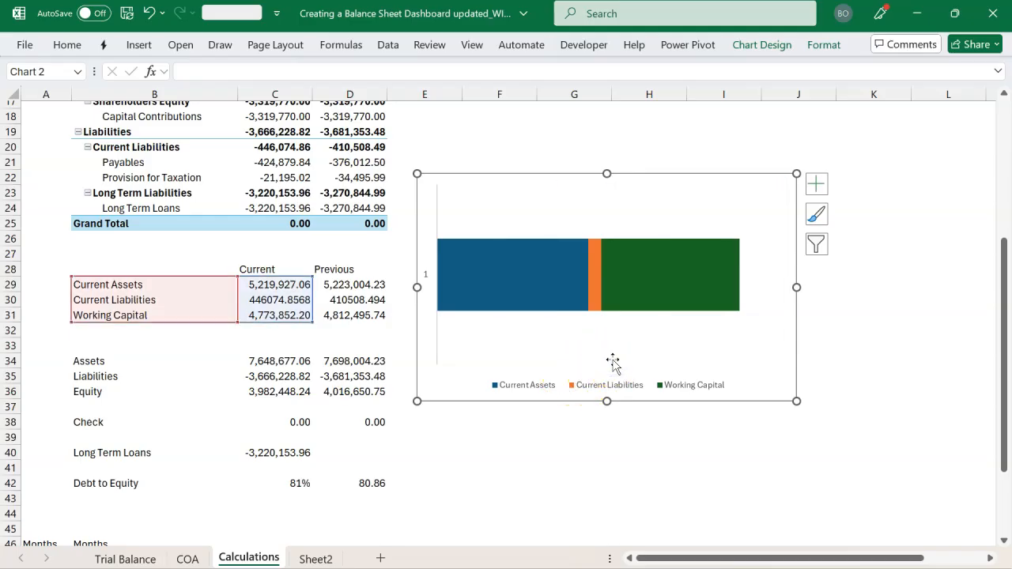
left_click(424, 276)
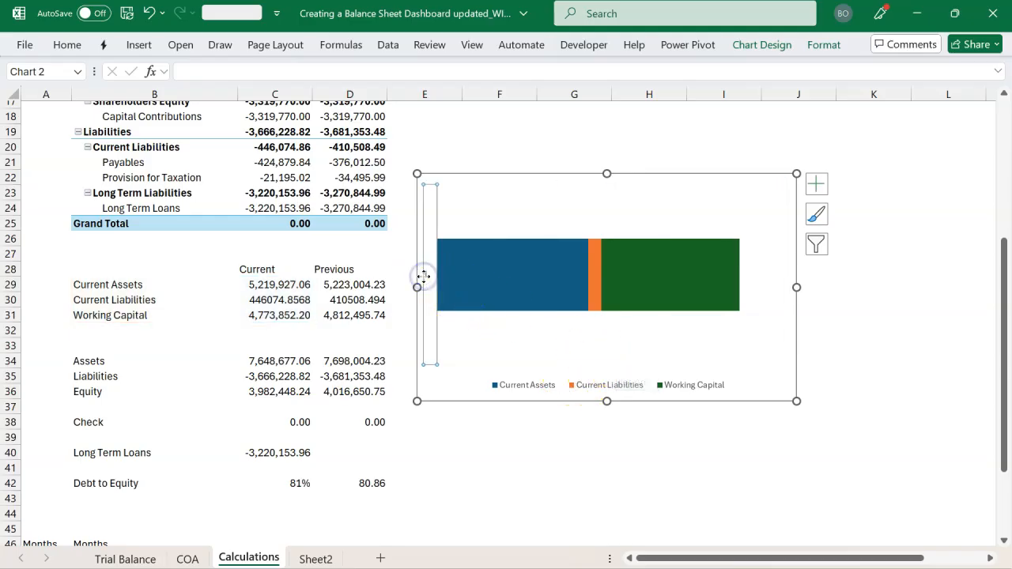
key("Delete")
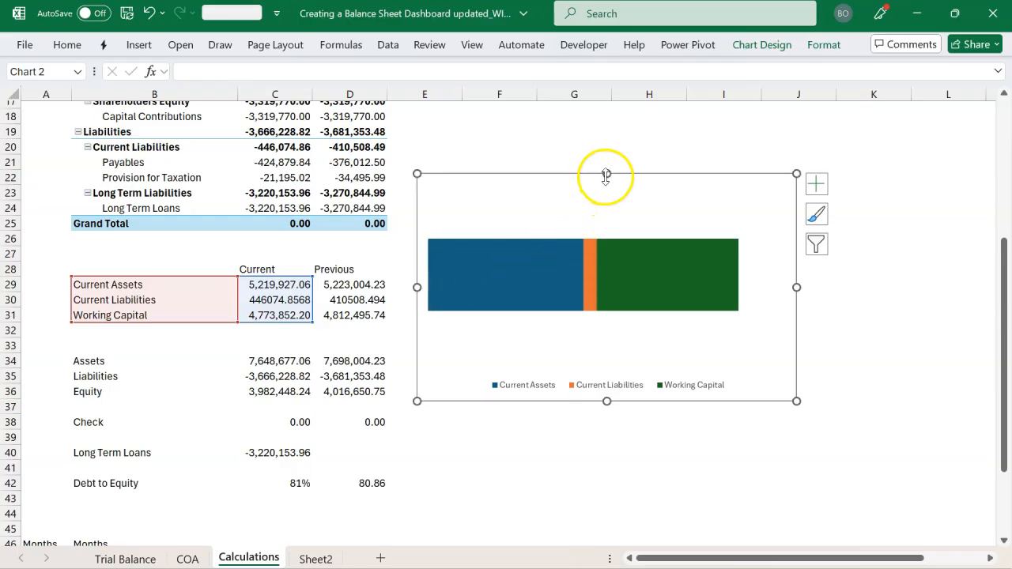
left_click_drag(605, 174, 606, 249)
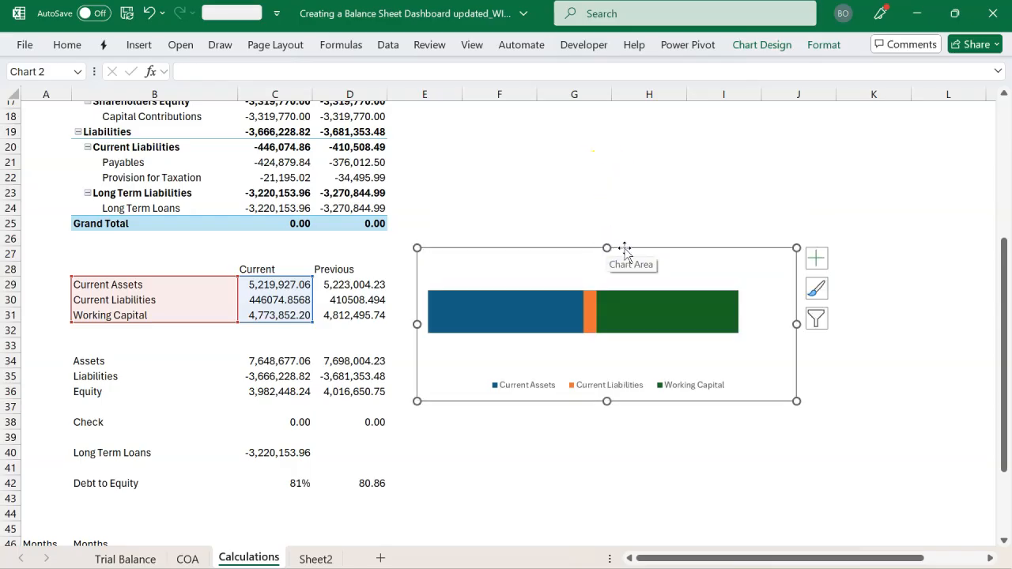
Move the Working Capital chart to Sheet2, align it under the 81% grid around row 15, and shorten it to 1.4" tall
key("ctrl+x")
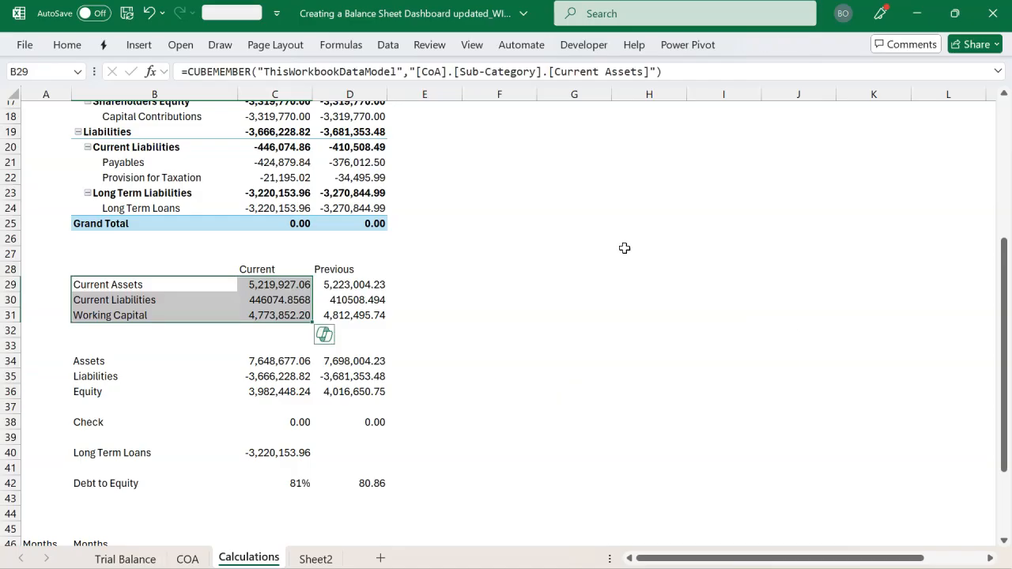
left_click(316, 558)
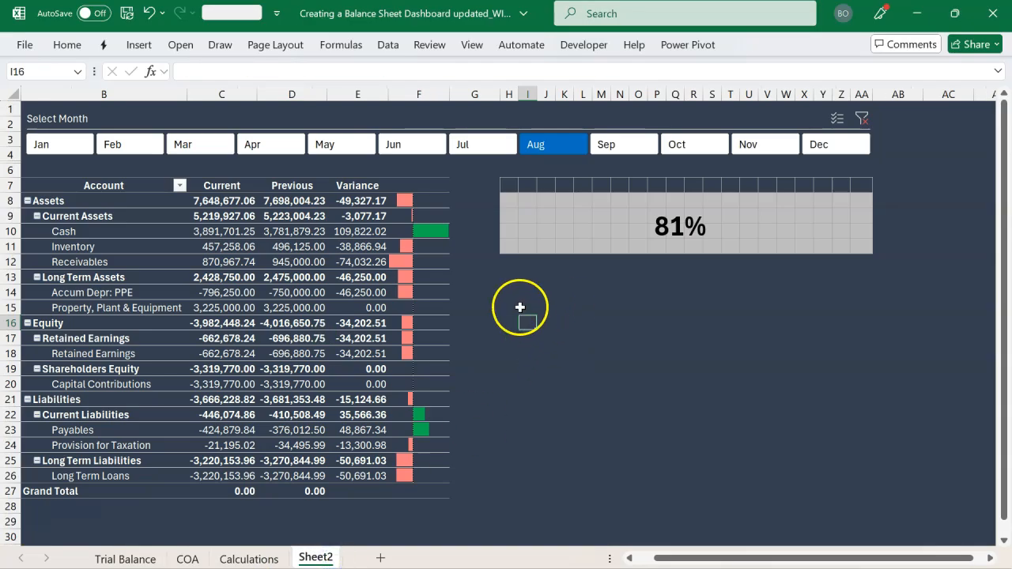
key("ctrl+v")
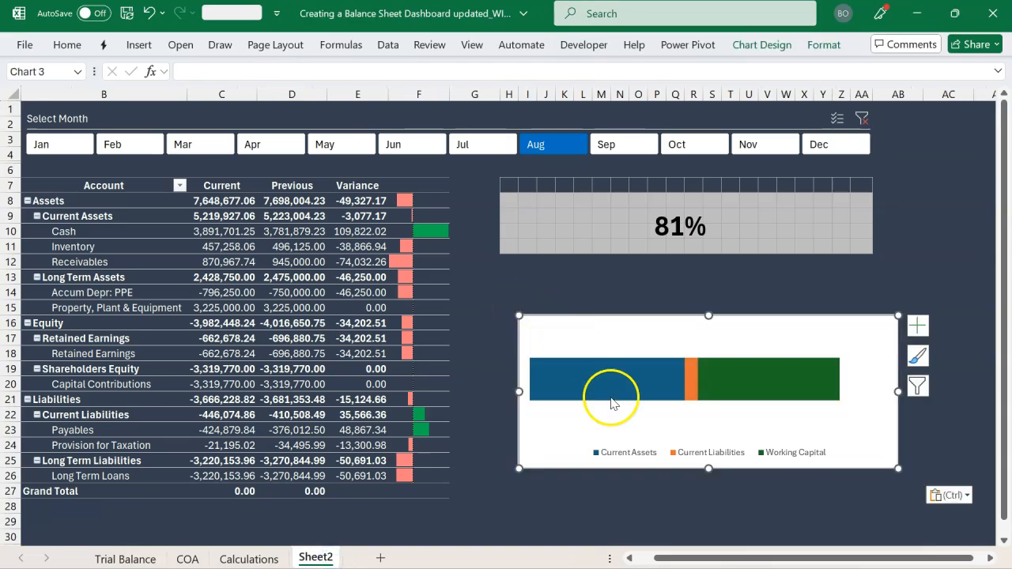
left_click_drag(706, 451, 700, 421)
left_click_drag(520, 358, 500, 351)
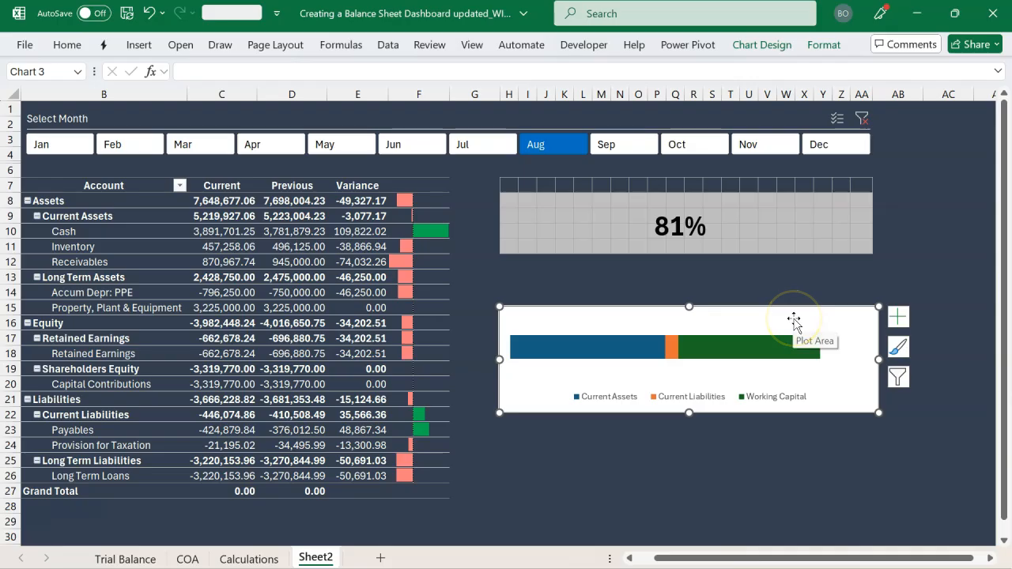
Make the Working Capital chart's background match the dark sheet and set its text colour to white
left_click(866, 65)
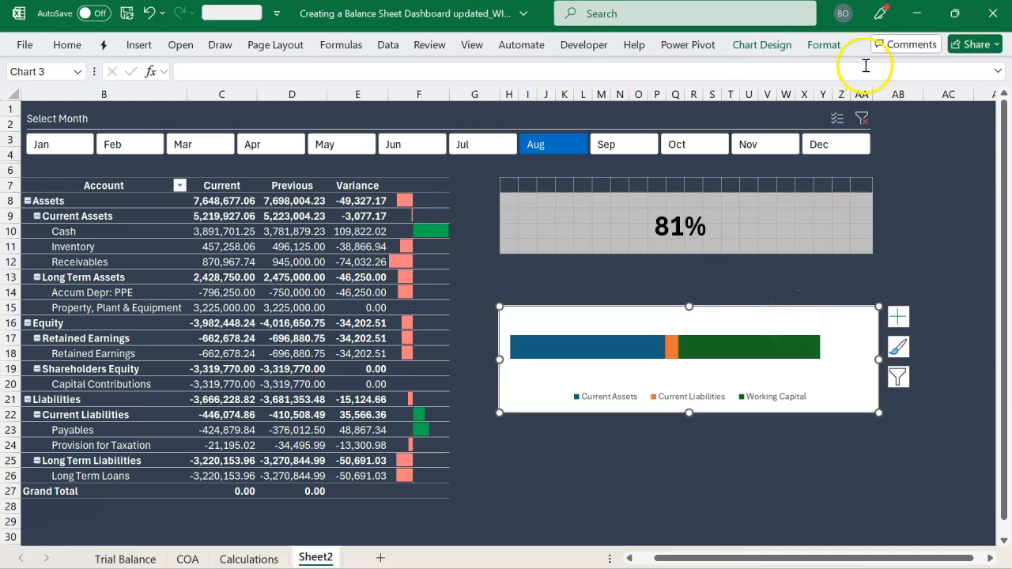
left_click(822, 48)
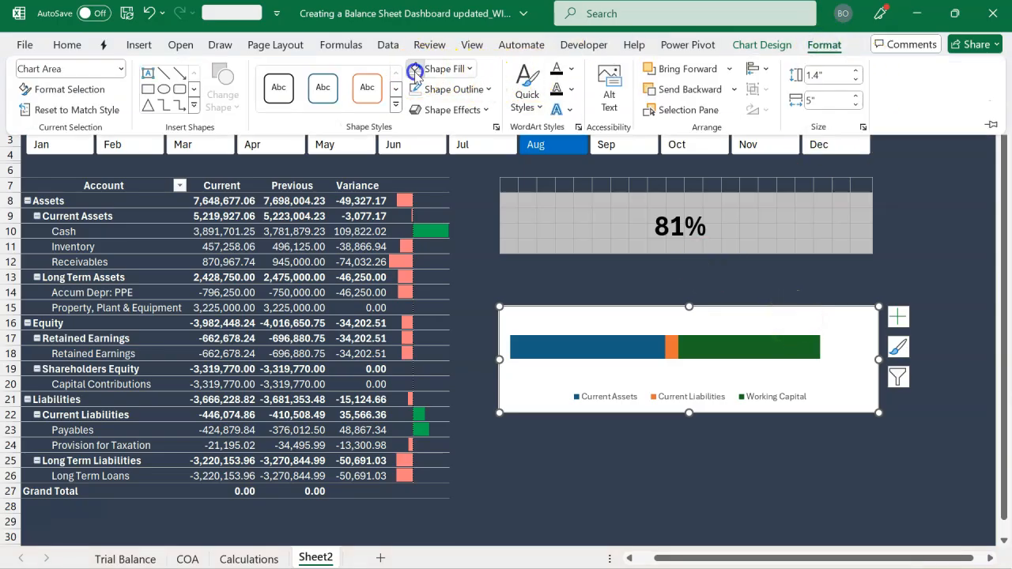
left_click(416, 72)
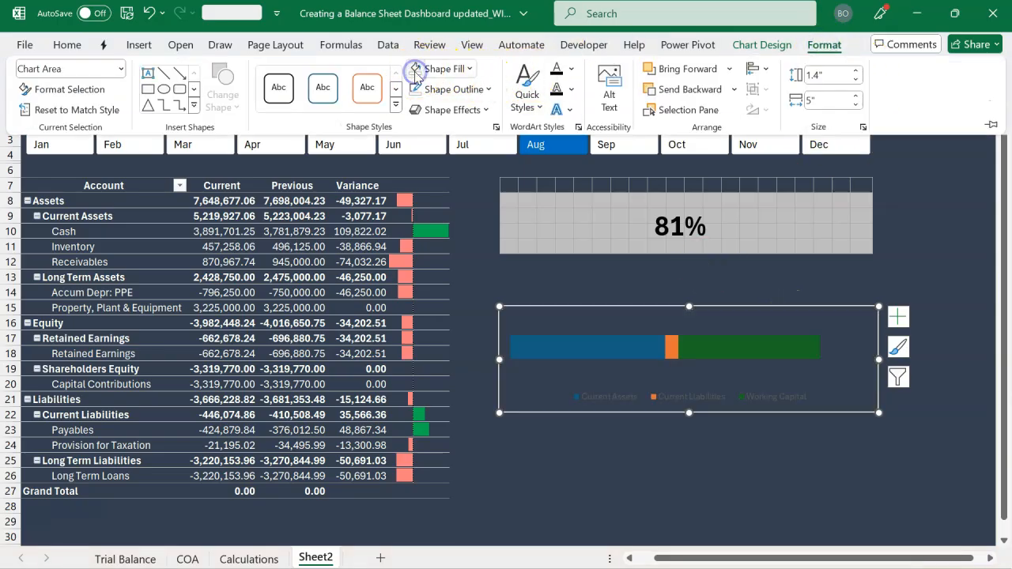
left_click(70, 44)
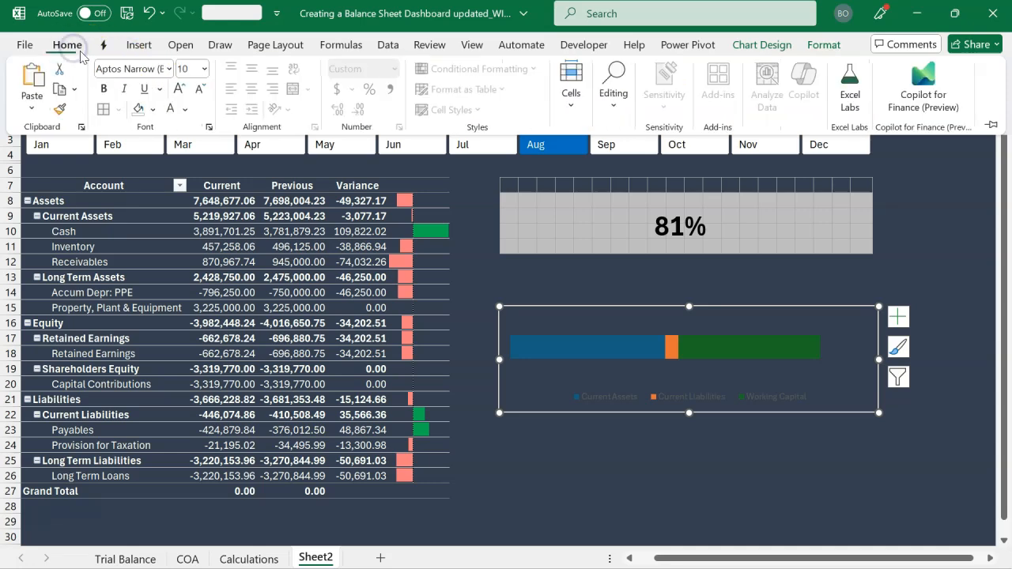
left_click(170, 111)
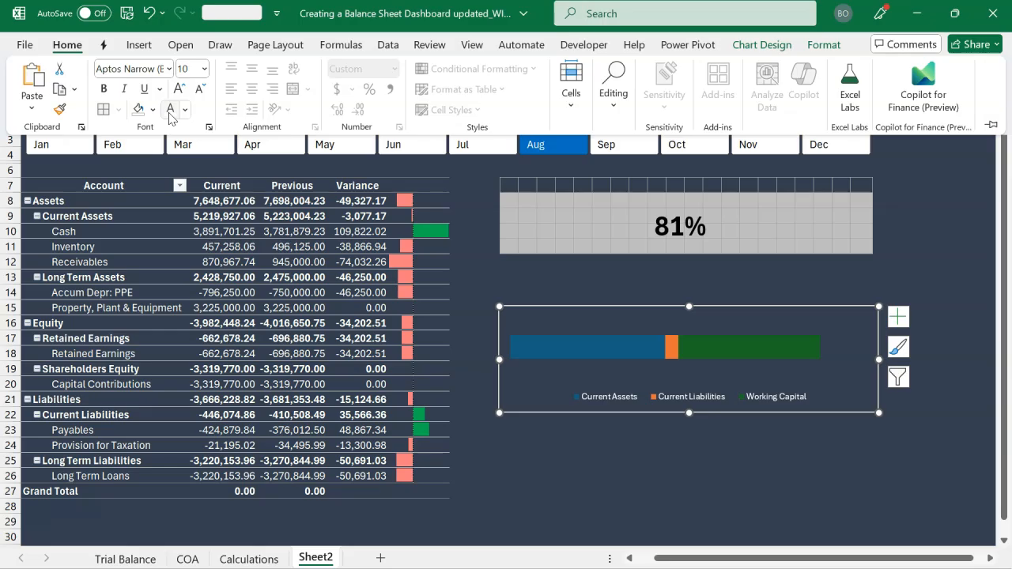
Fill the chart's Current Assets bar with standard green and the Current Liabilities bar with the recent light red
left_click(541, 346)
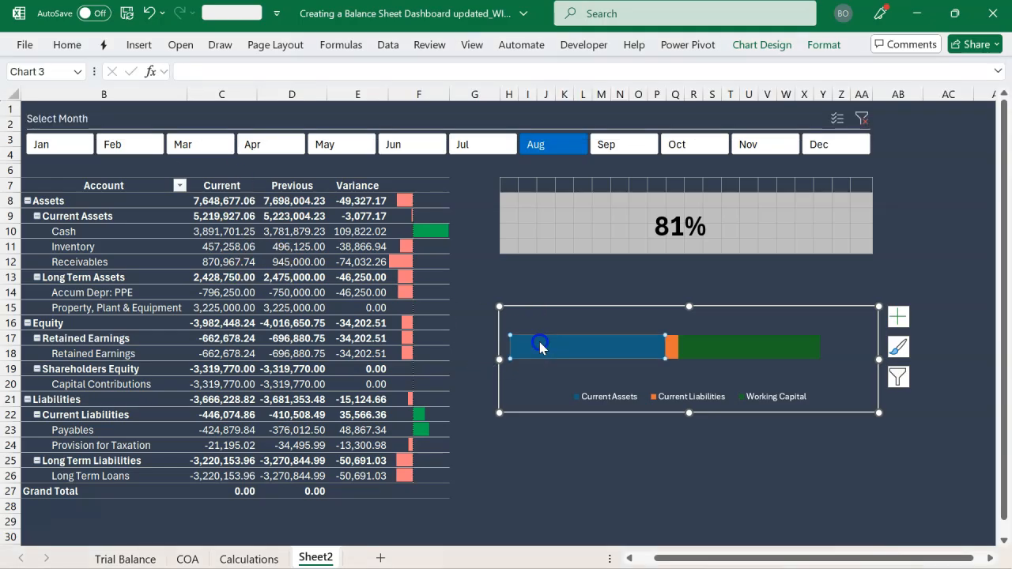
left_click(68, 45)
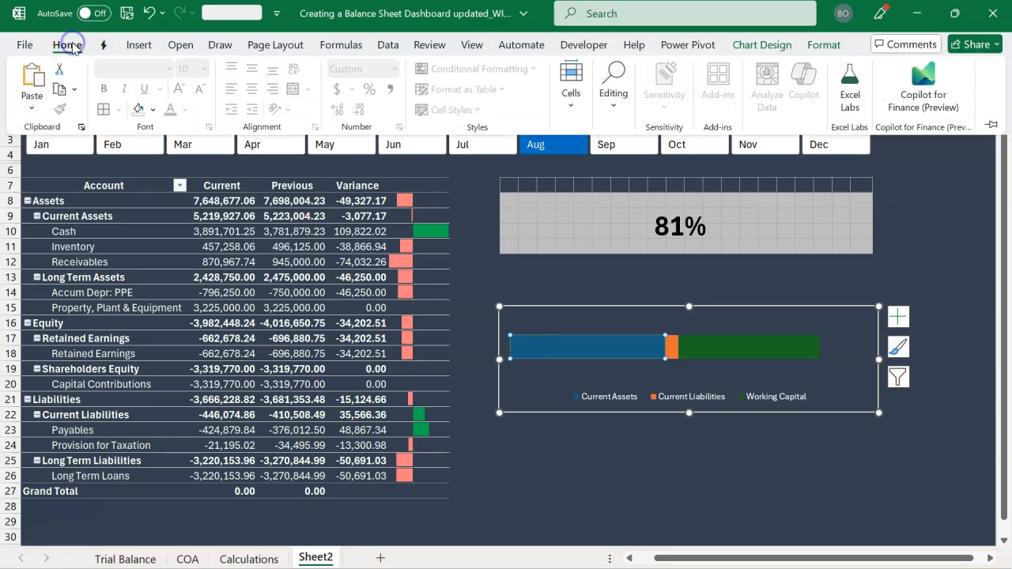
left_click(158, 110)
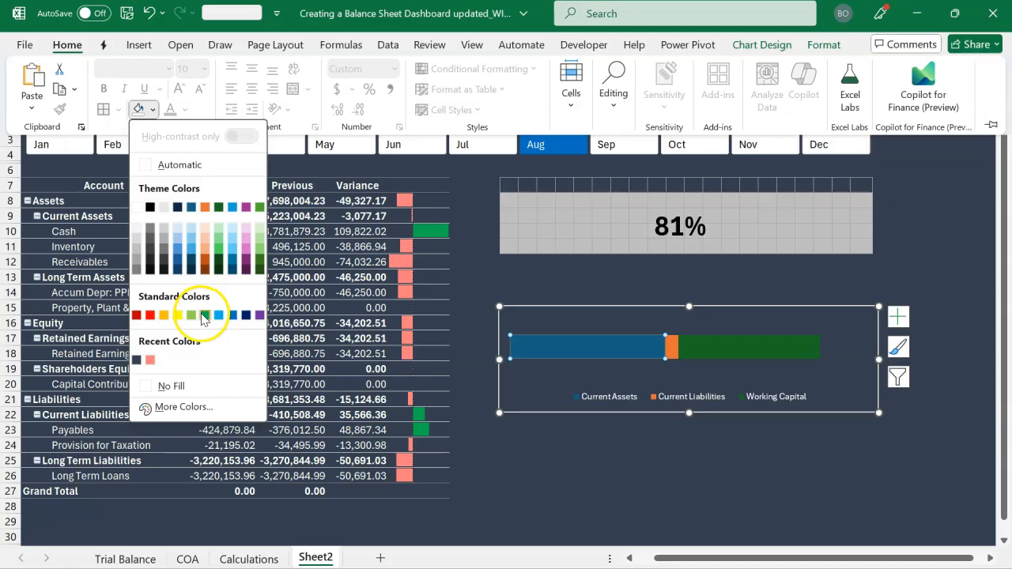
left_click(203, 315)
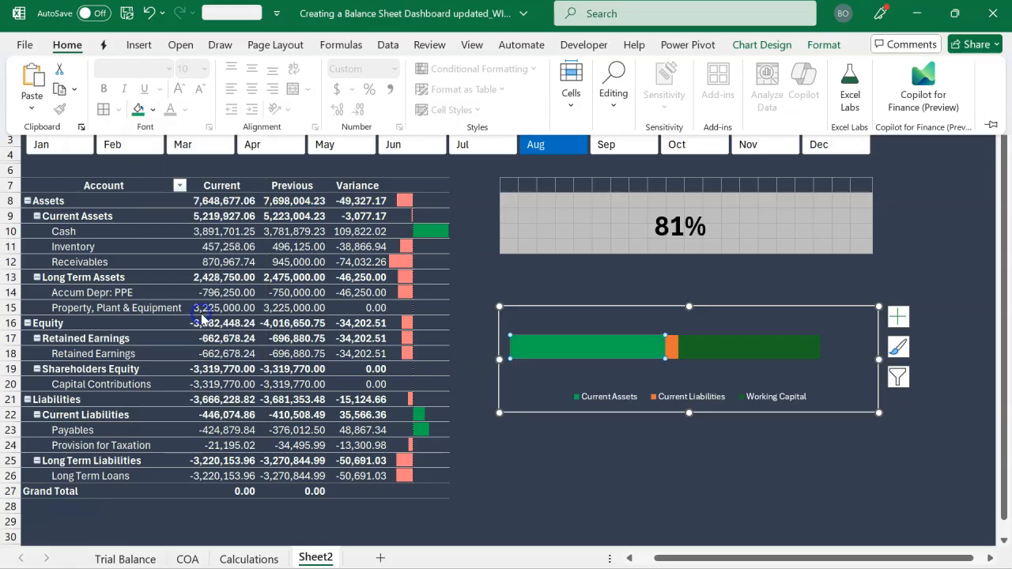
left_click(673, 348)
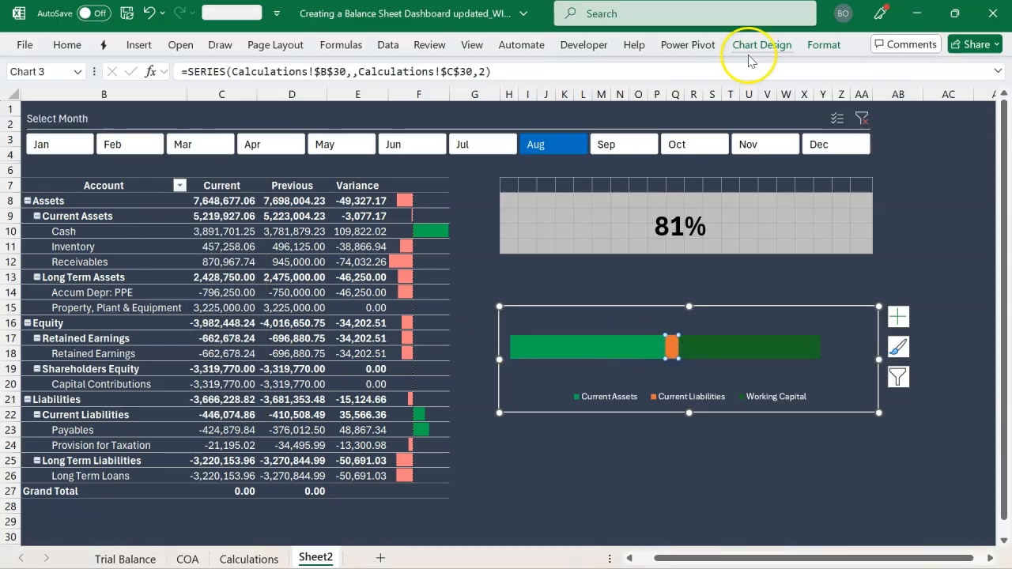
left_click(68, 45)
left_click(153, 112)
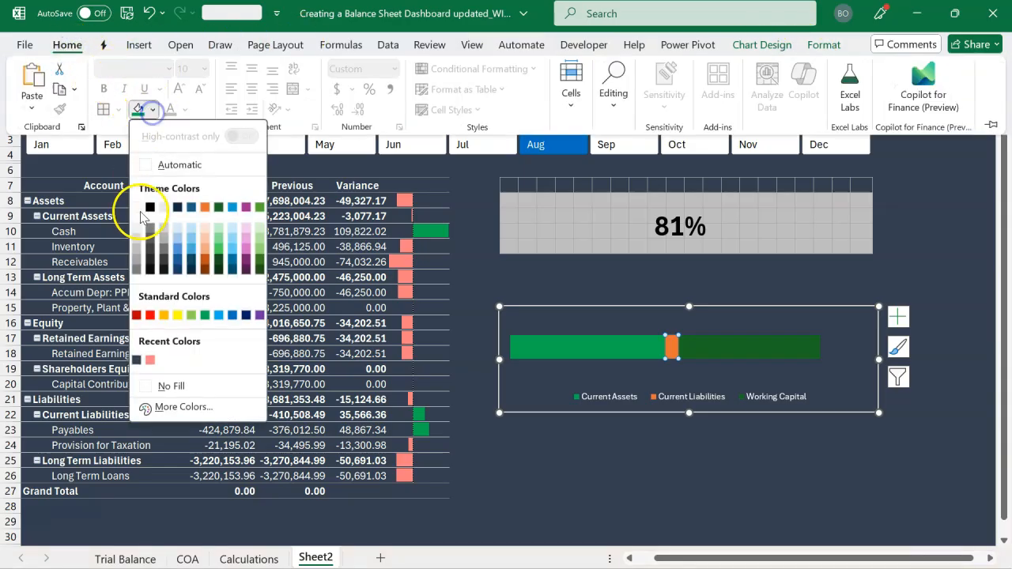
left_click(154, 361)
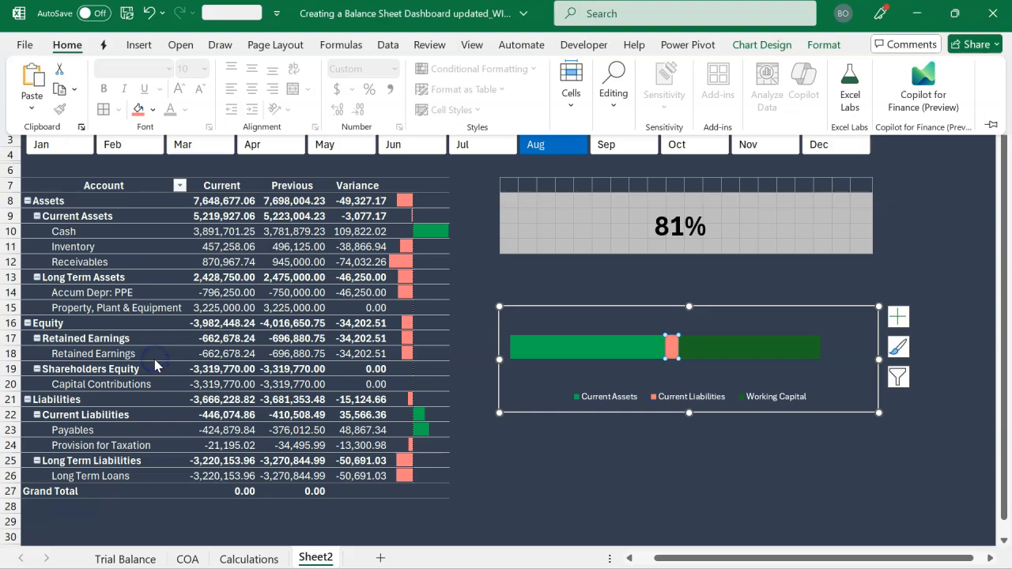
Fill the chart's Working Capital bar with white
left_click(713, 345)
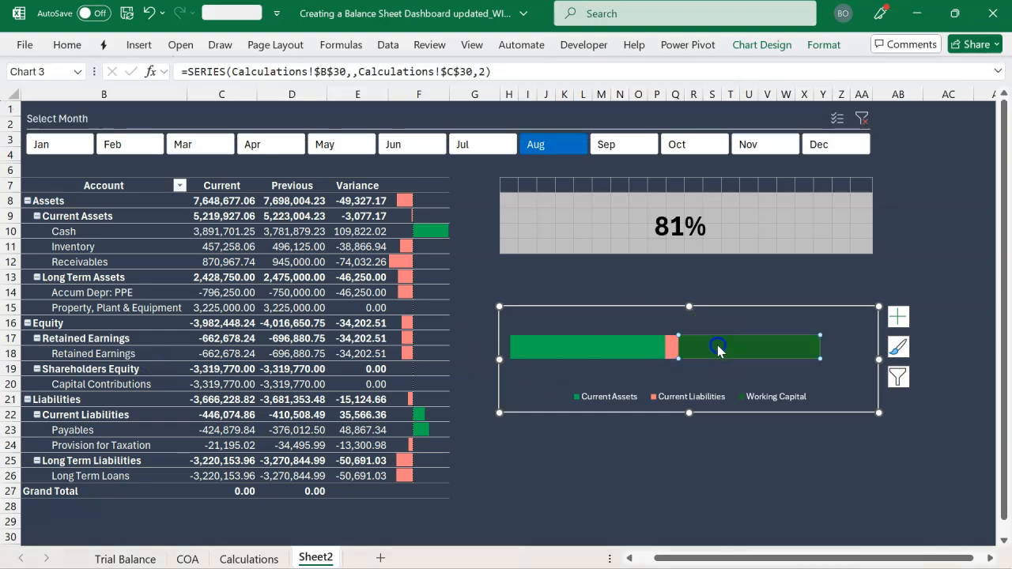
left_click(68, 46)
left_click(153, 113)
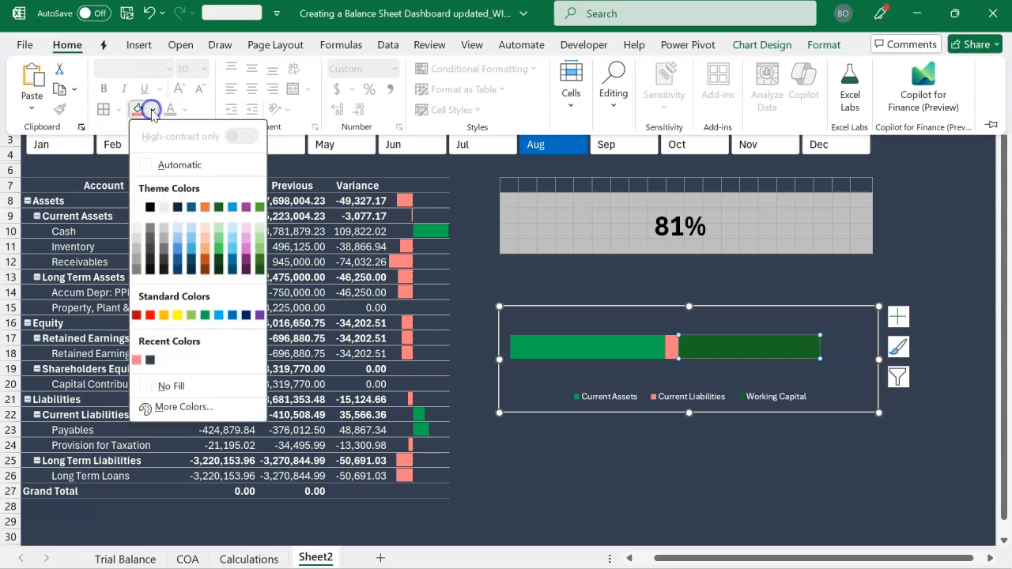
left_click(137, 208)
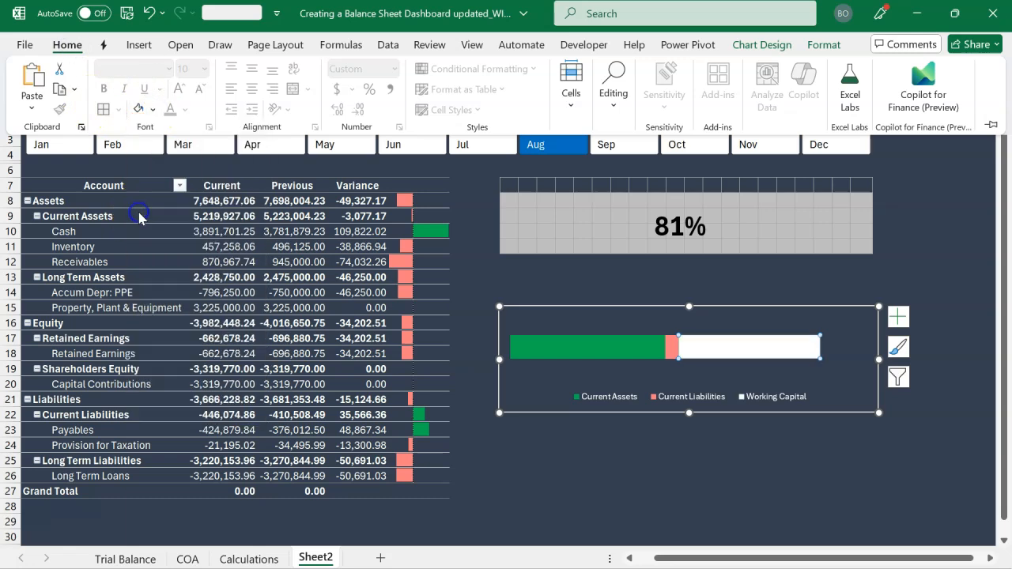
Remove the outline around the Working Capital chart area
left_click(735, 310)
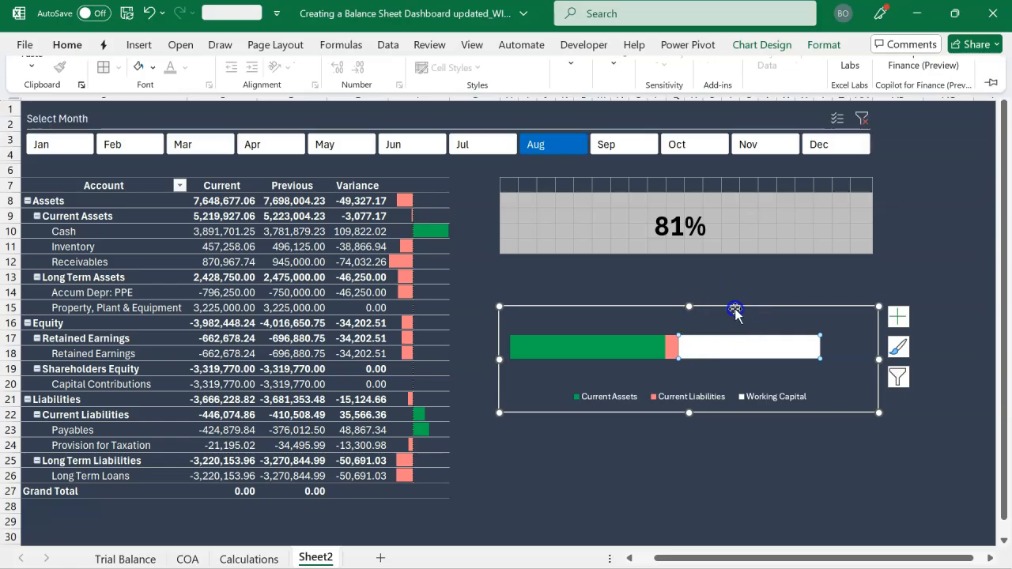
left_click(827, 45)
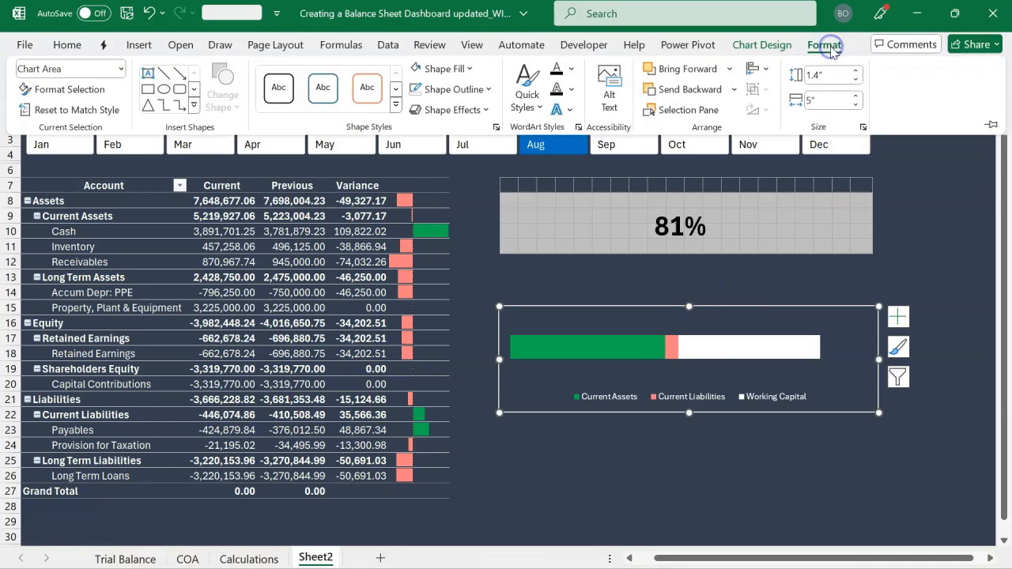
left_click(419, 93)
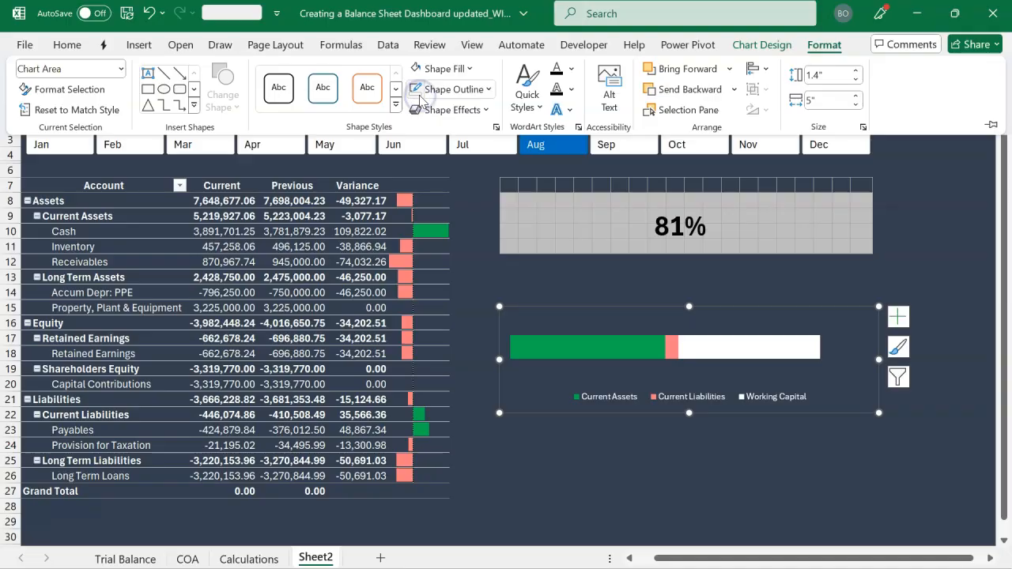
left_click(542, 279)
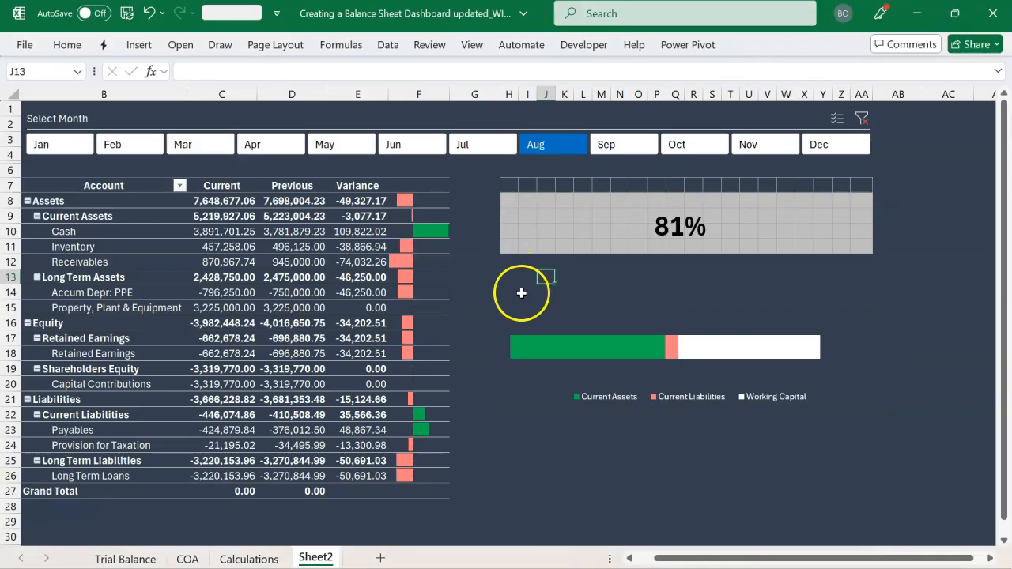
Add data labels to the bars of the Working Capital chart
left_click(557, 325)
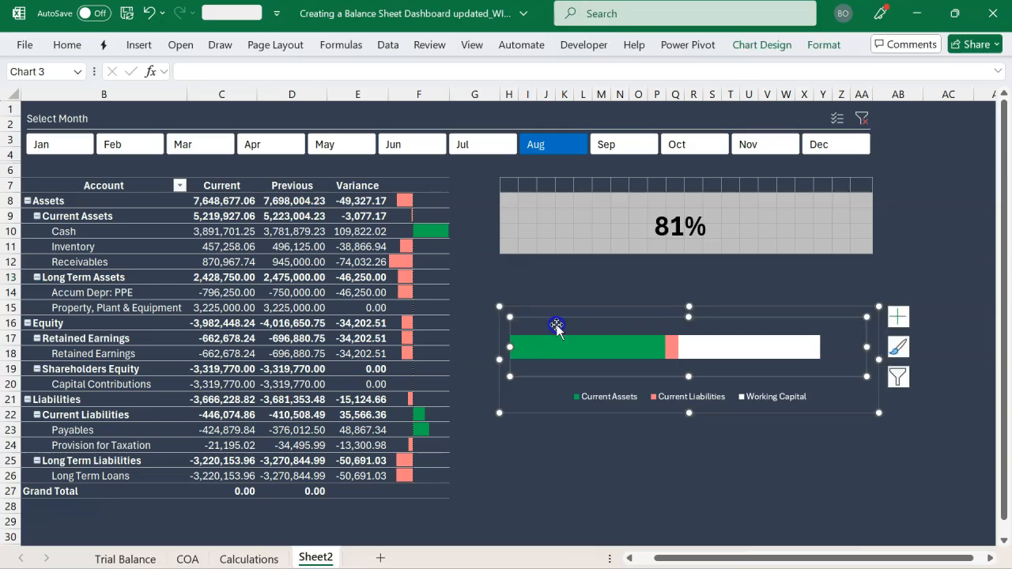
left_click(595, 310)
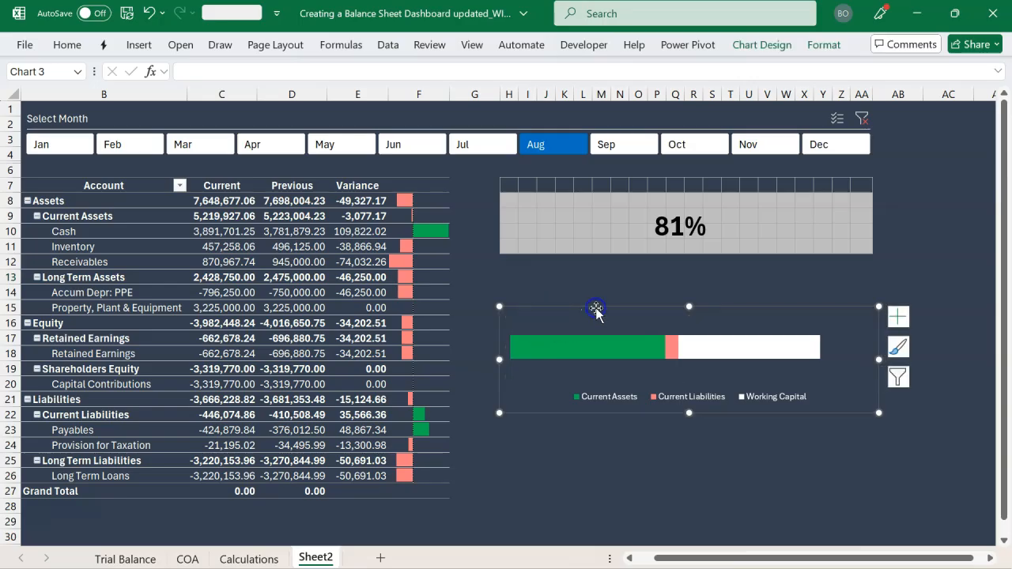
left_click(898, 317)
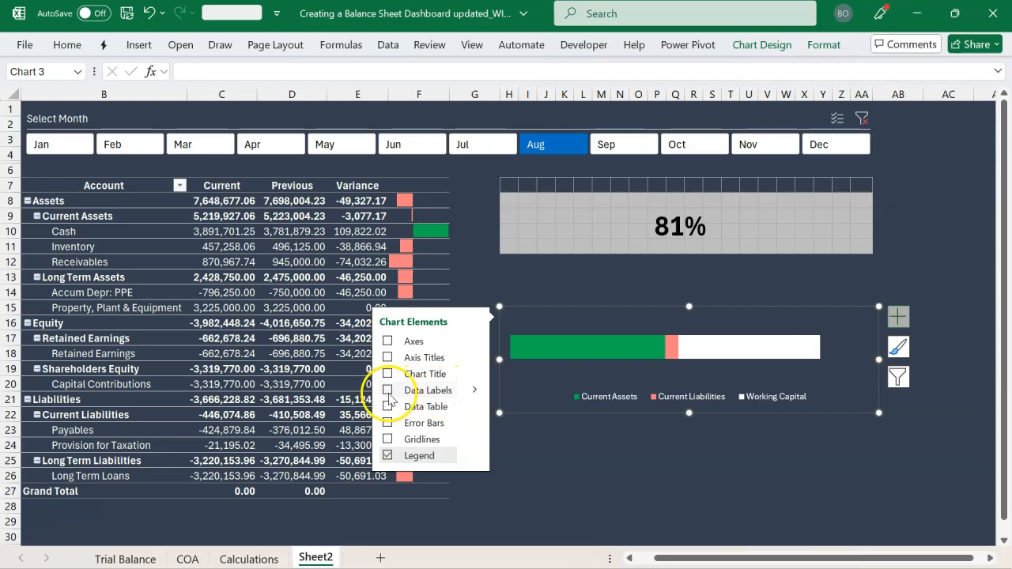
left_click(593, 349)
left_click(601, 278)
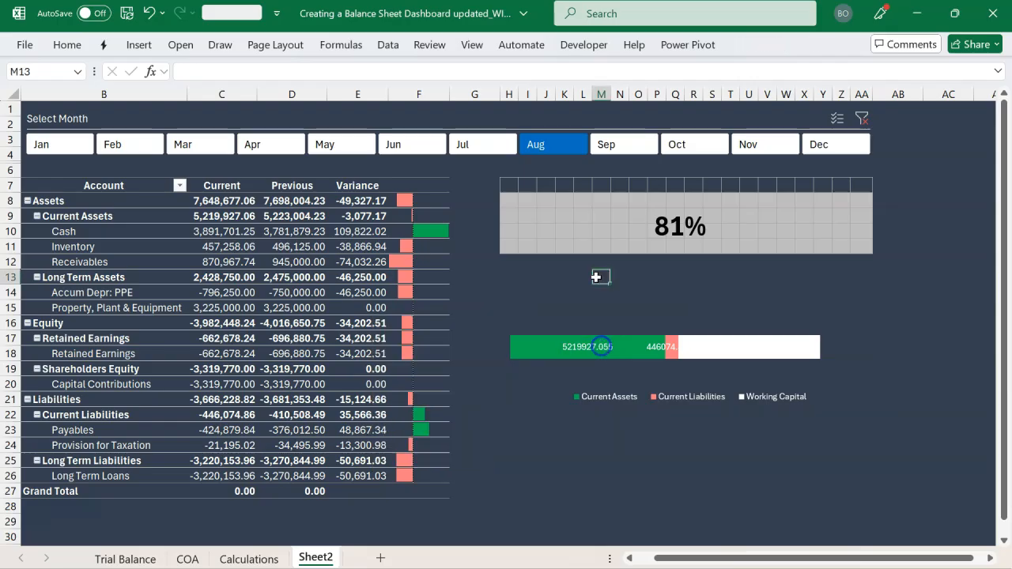
Open the number format settings of the Current Assets data label and choose a different format category
left_click(574, 350)
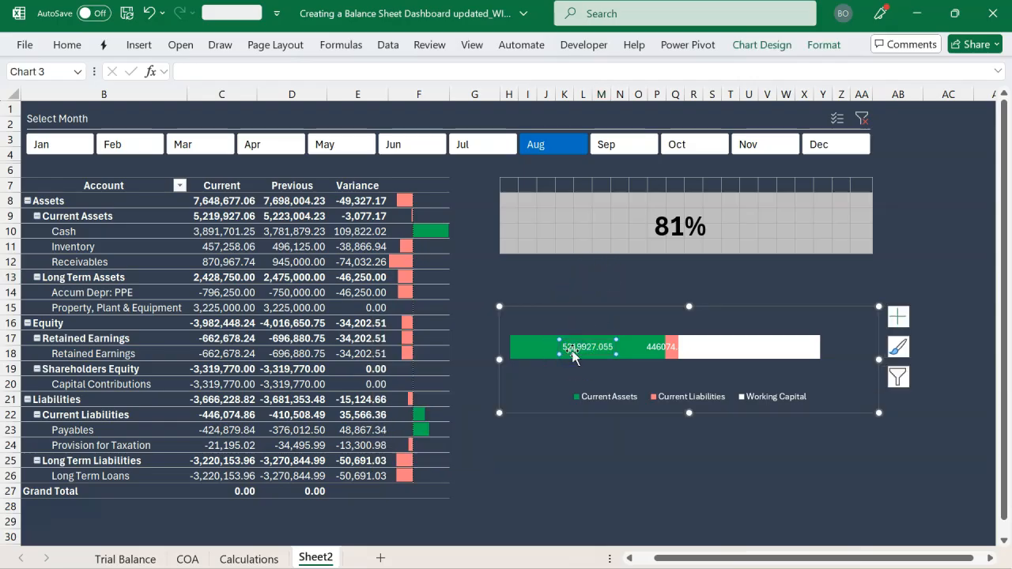
double_click(573, 354)
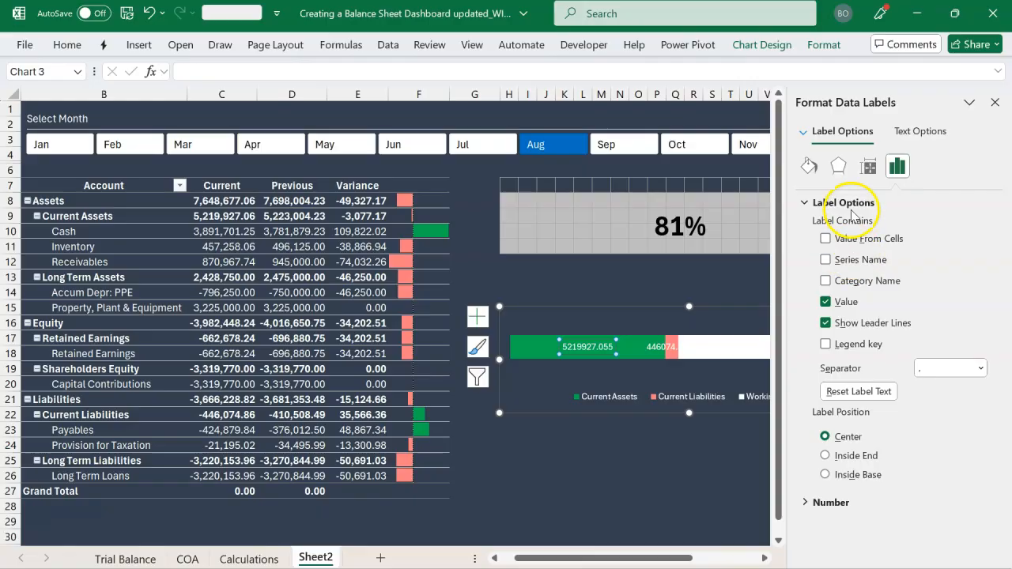
left_click(812, 168)
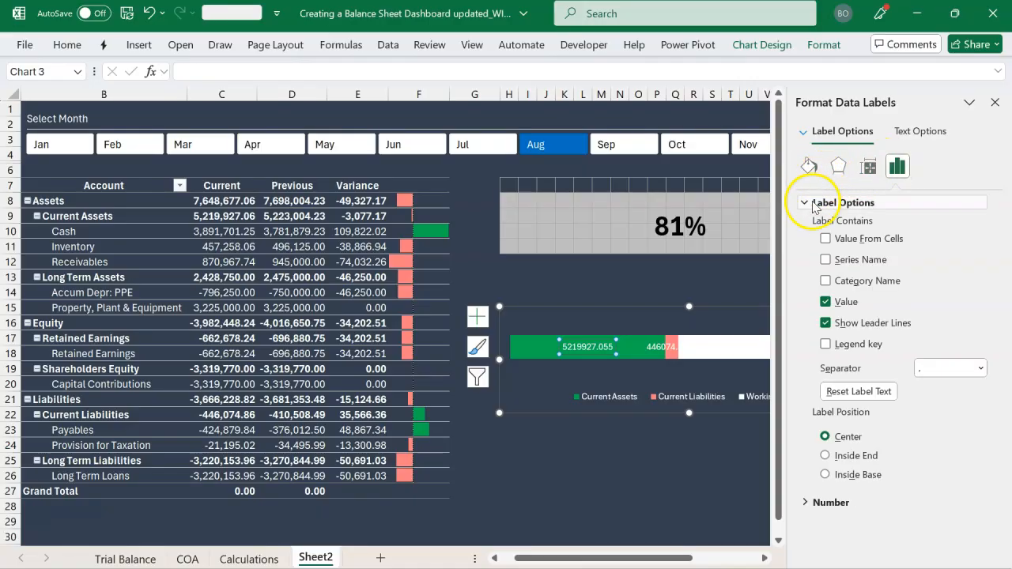
left_click(807, 204)
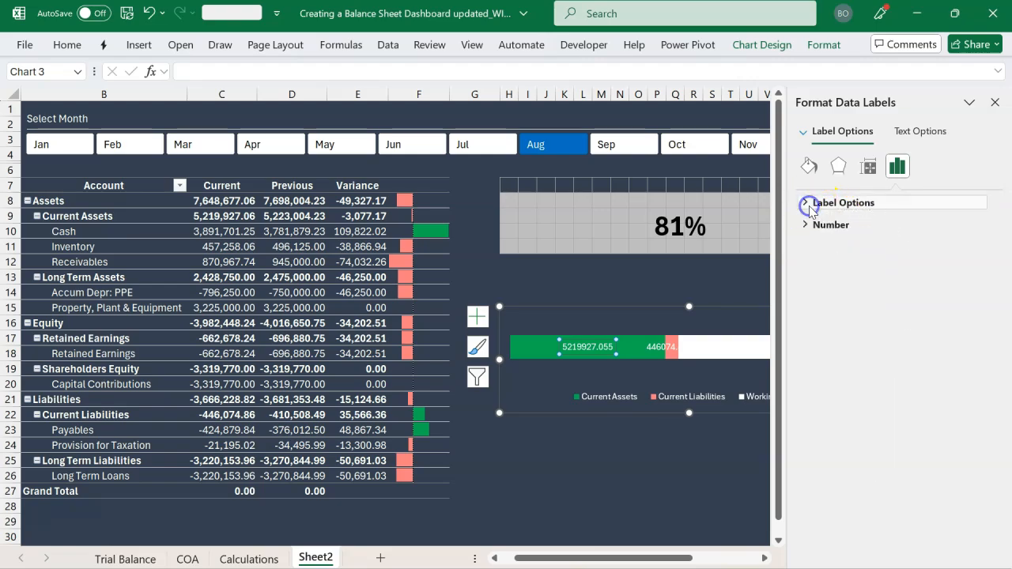
left_click(806, 225)
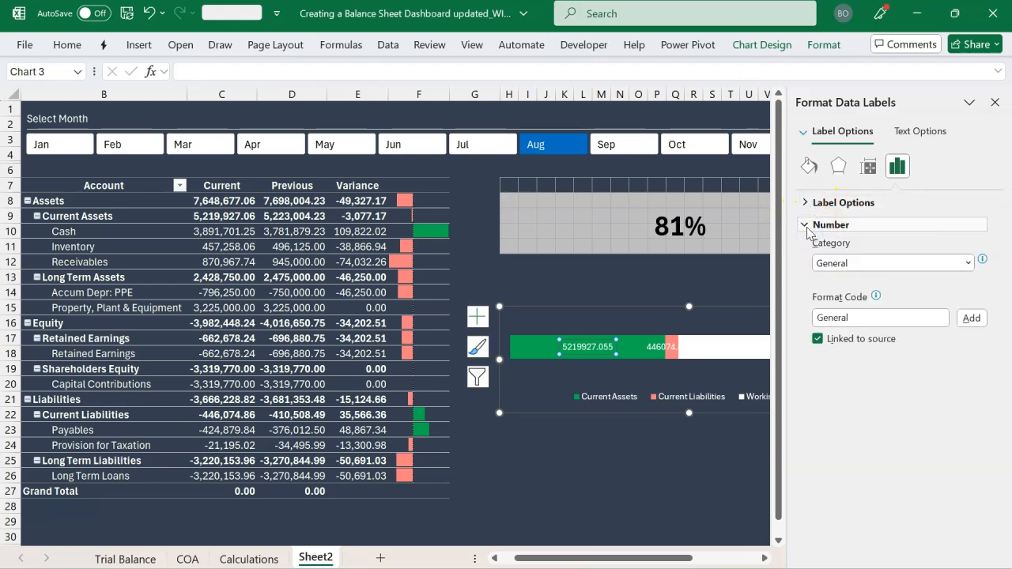
left_click(807, 277)
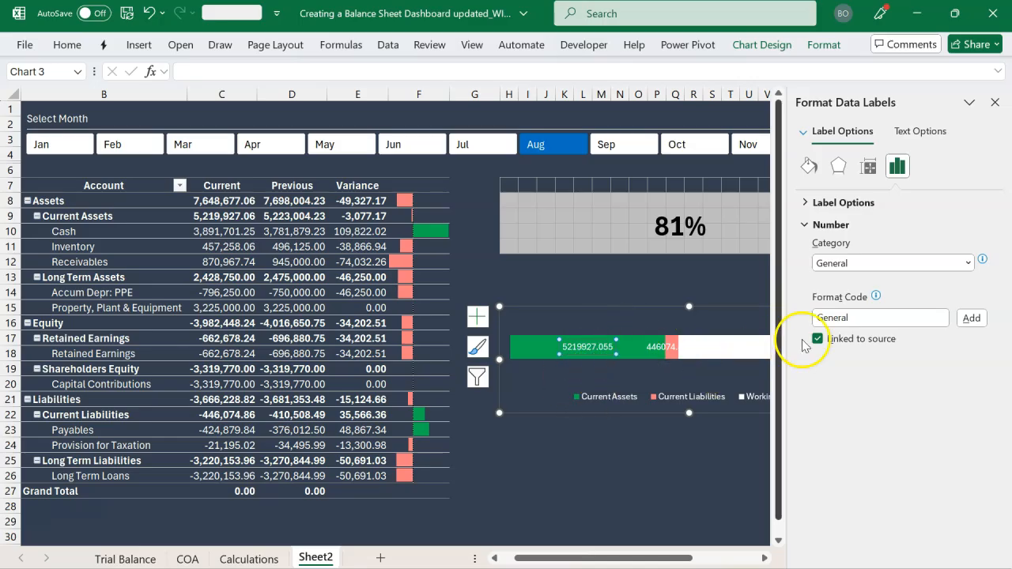
left_click(967, 263)
left_click(849, 465)
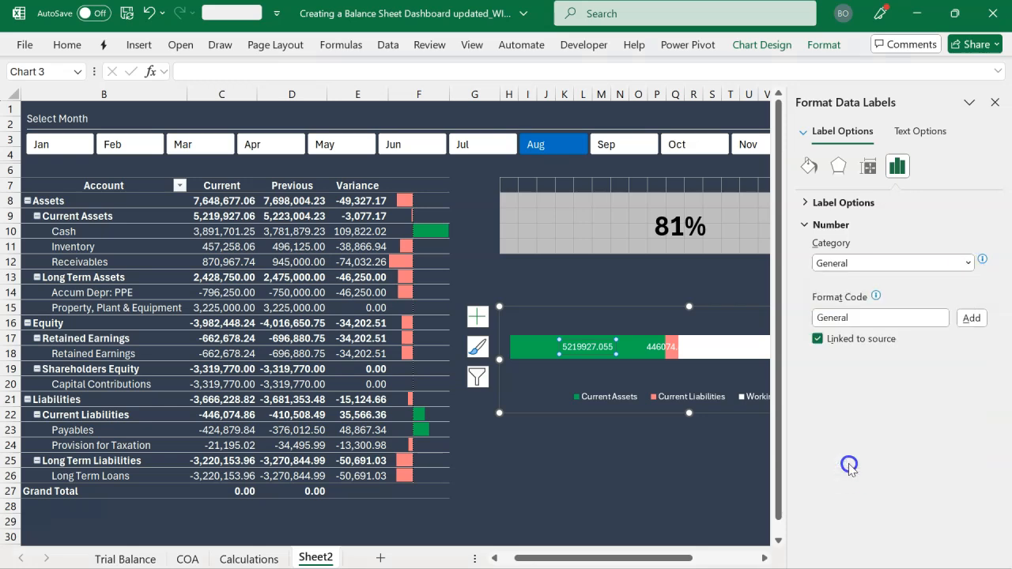
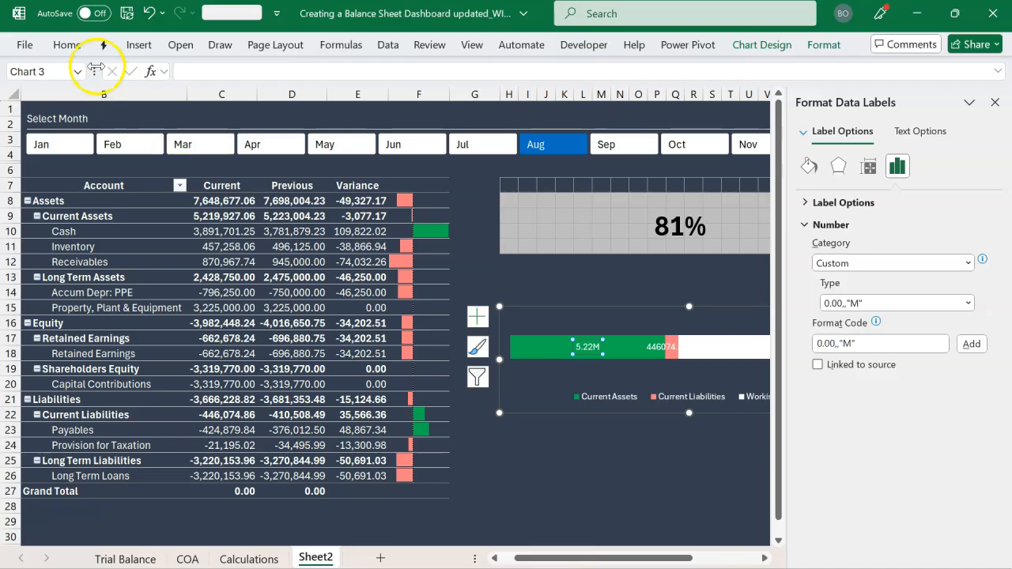
Make the Current Assets data label of the Working Capital chart bold, black and 10.5 pt
left_click(72, 49)
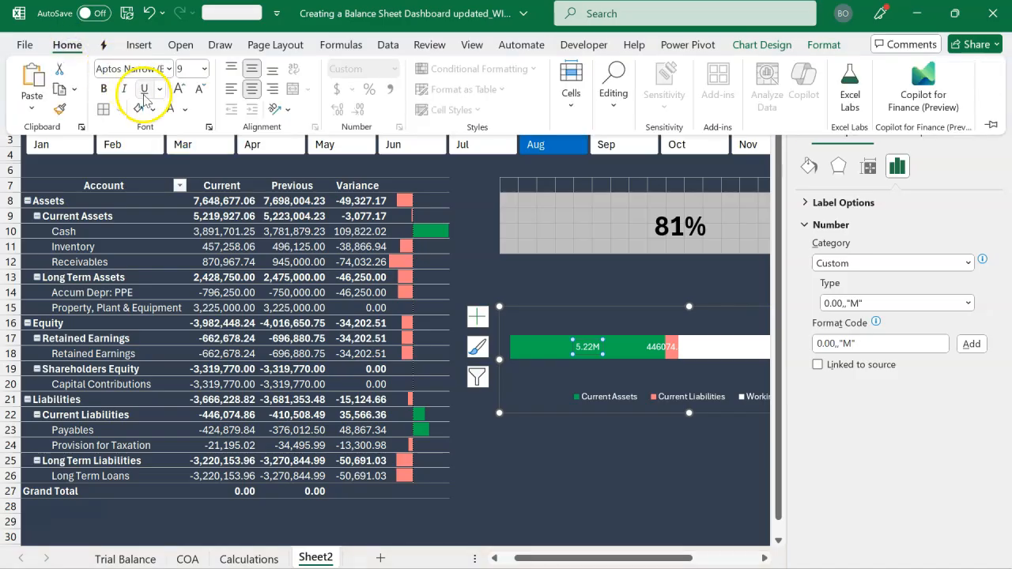
left_click(185, 111)
left_click(191, 165)
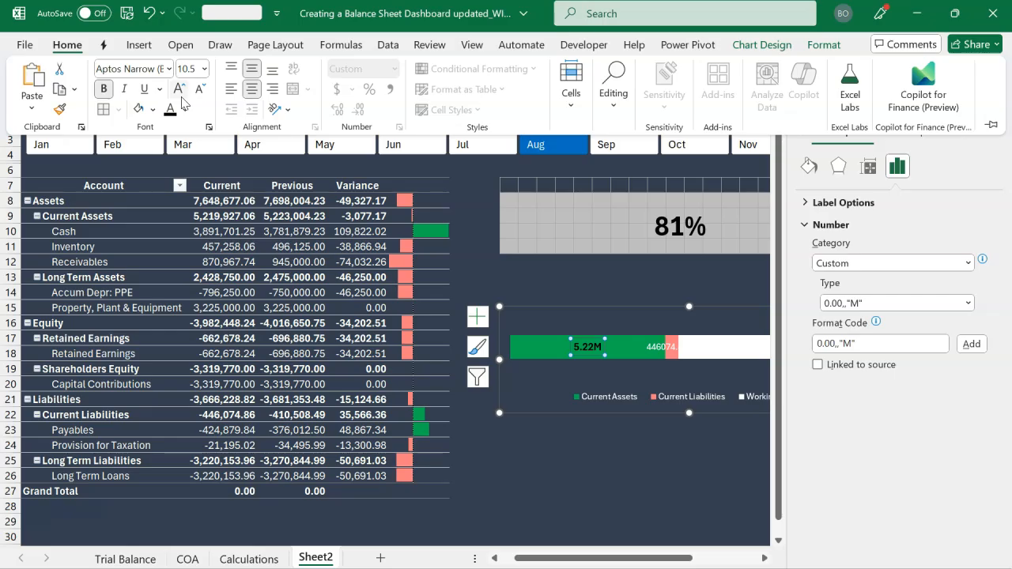
left_click(734, 286)
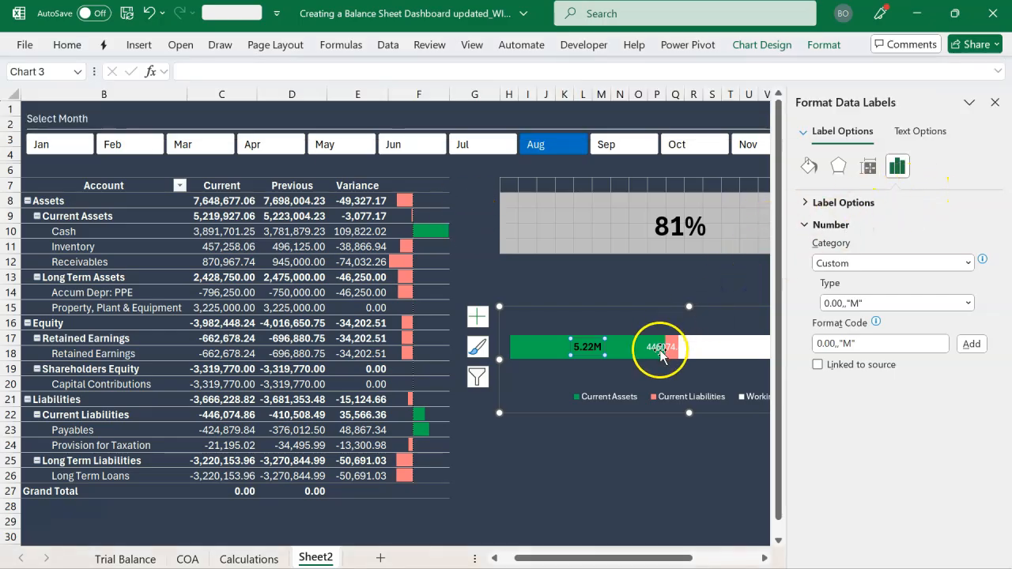
Format the Current Liabilities data label with the custom number format 0.00,,"M" and bold black 10.5 pt text
left_click(968, 264)
left_click(865, 463)
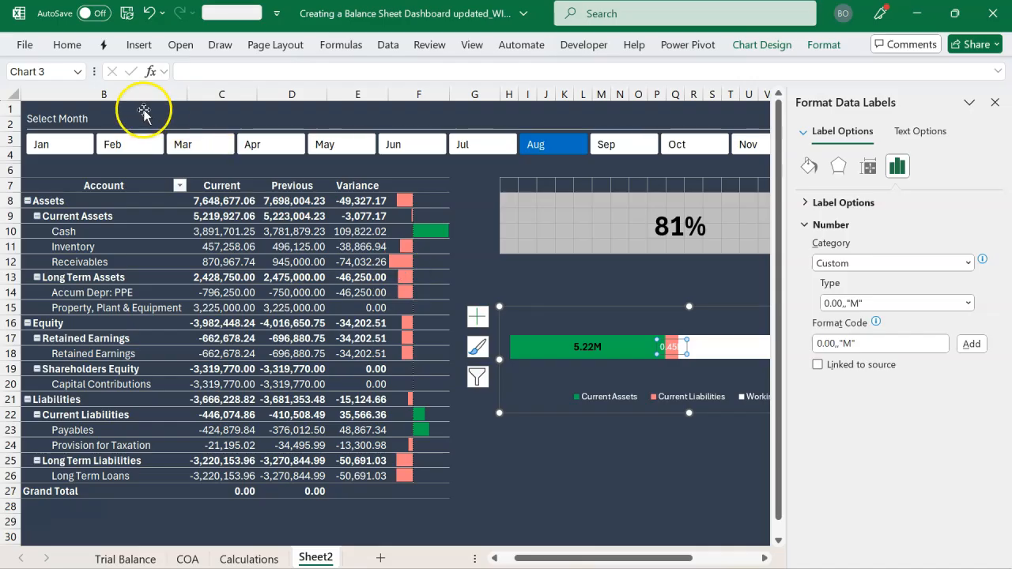
left_click(68, 44)
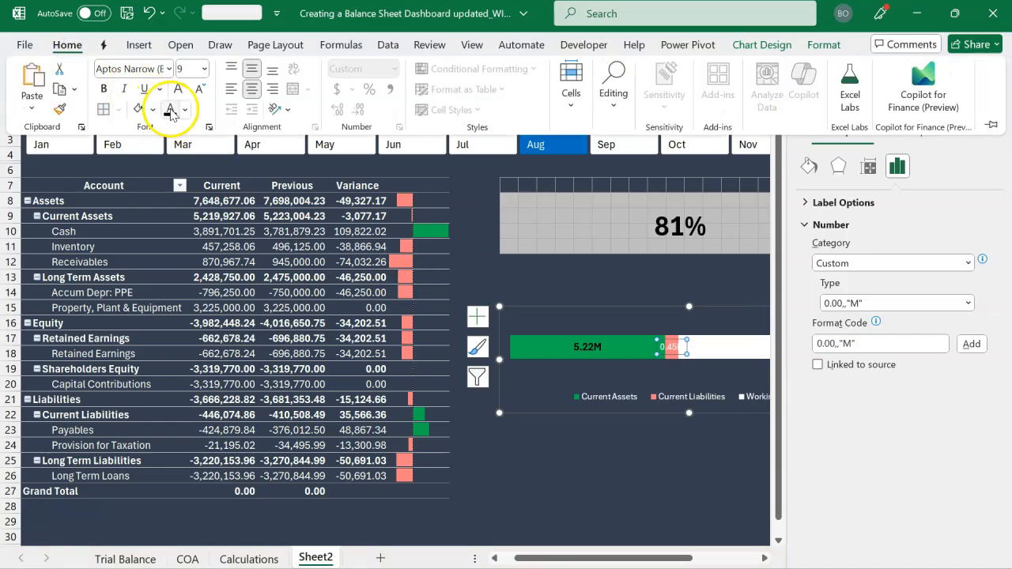
left_click(104, 88)
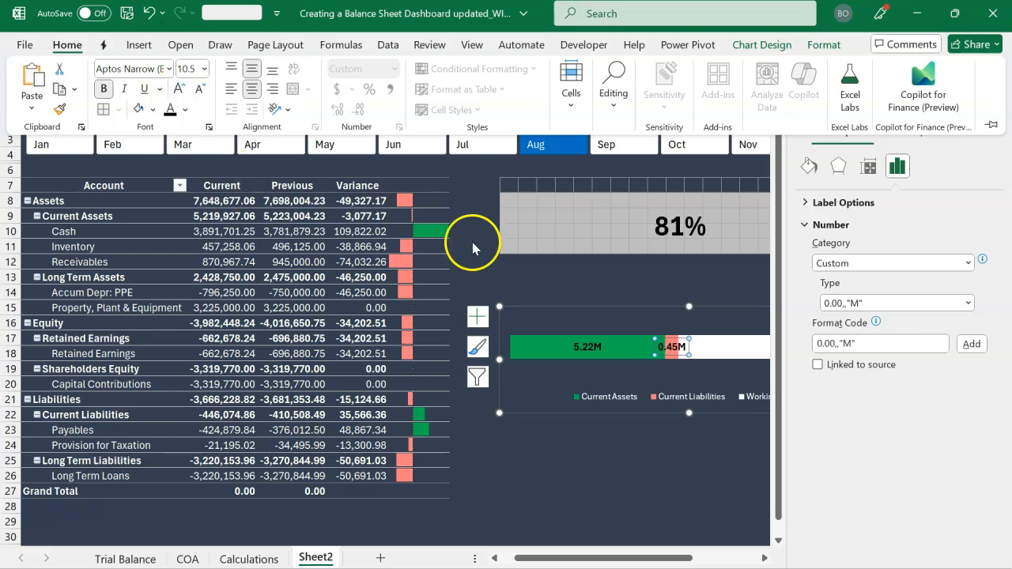
key("ctrl+F1")
left_click(728, 278)
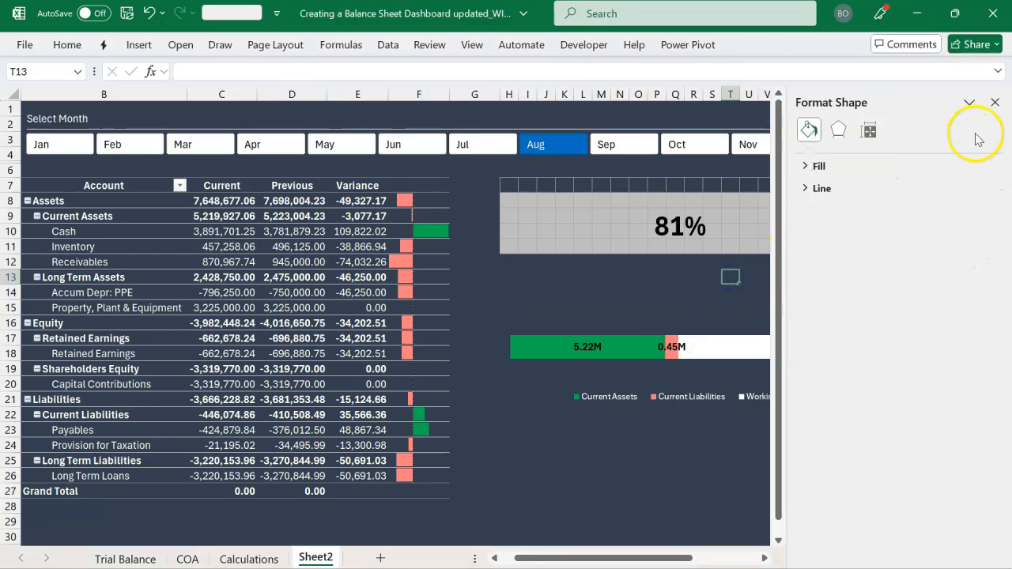
left_click(995, 102)
Apply the custom number format 0.00,,"M" to the data label on the white Working Capital bar
left_click(767, 340)
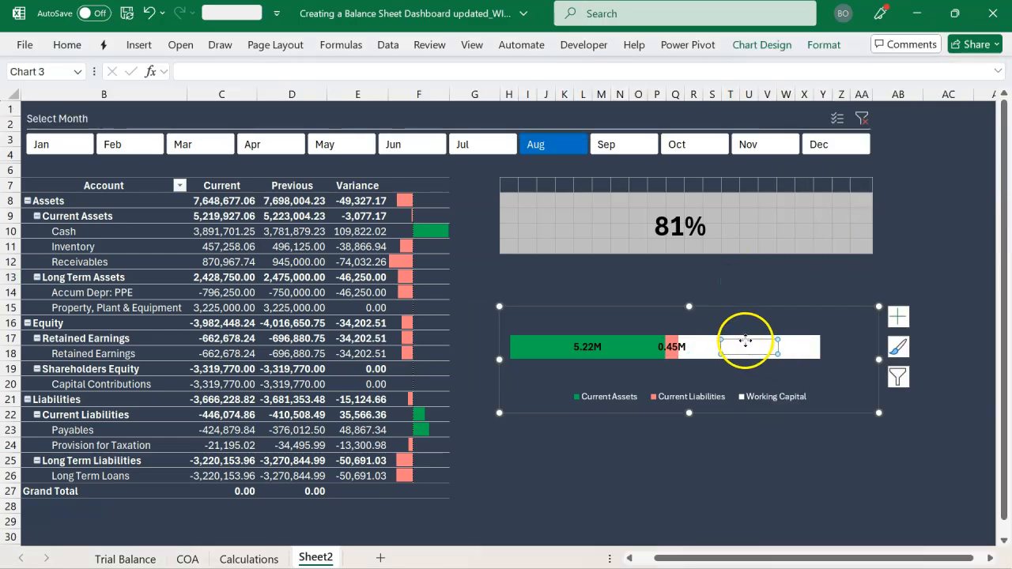
key("ctrl+1")
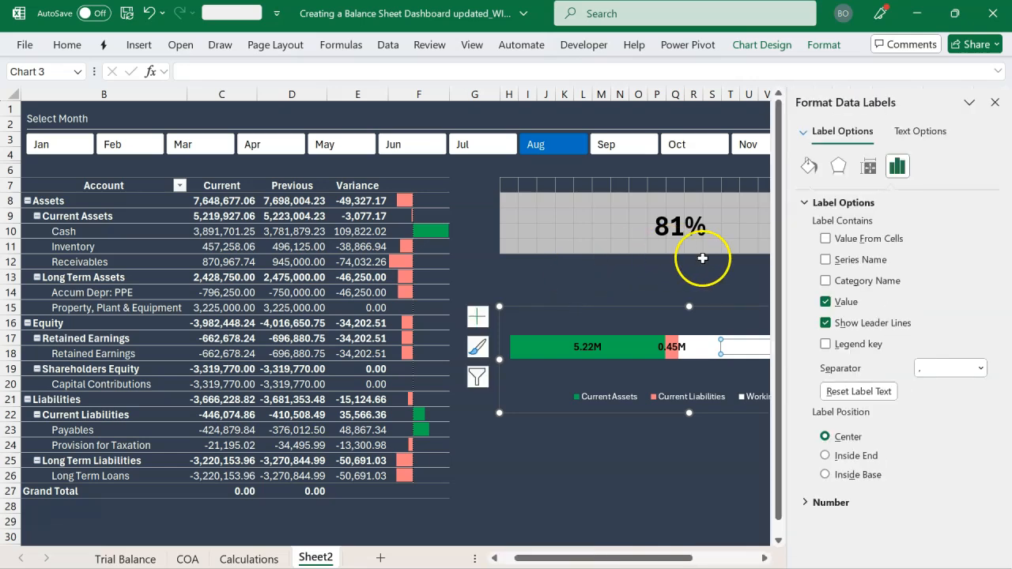
left_click(805, 202)
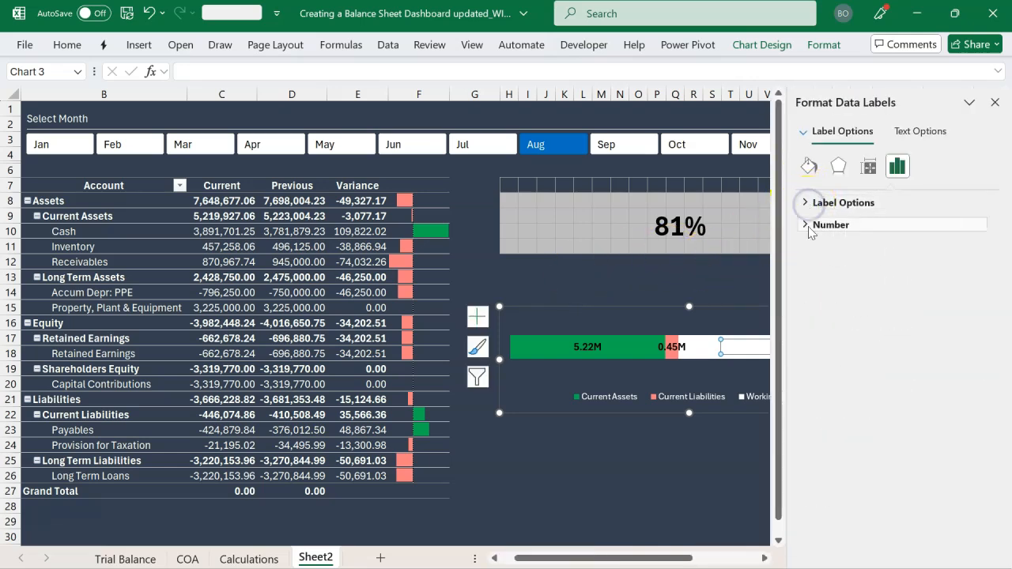
left_click(808, 228)
left_click(968, 264)
left_click(854, 460)
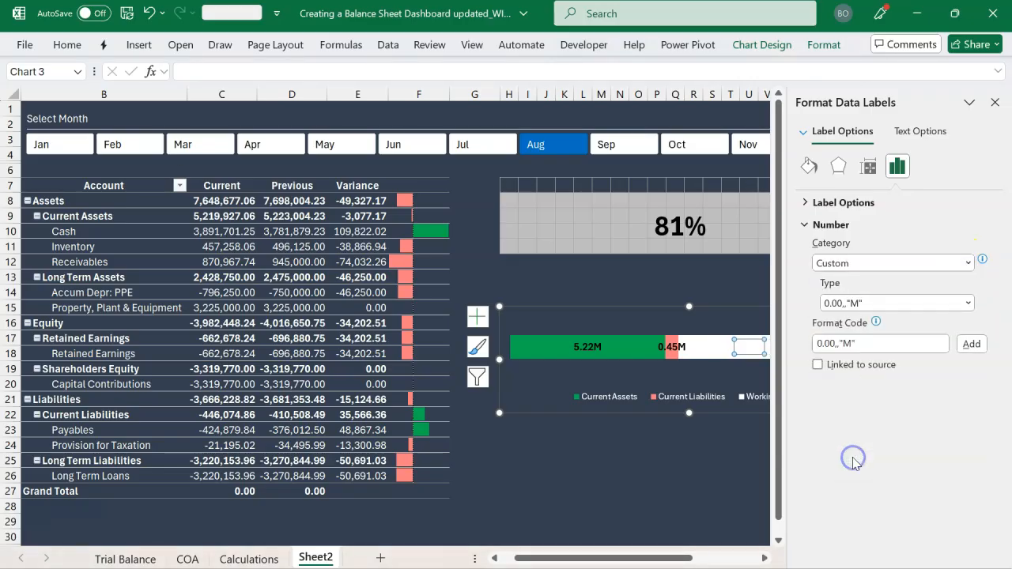
Make the Working Capital data label bold, black and 10.5 pt, and close the formatting options
left_click(766, 560)
left_click(766, 560)
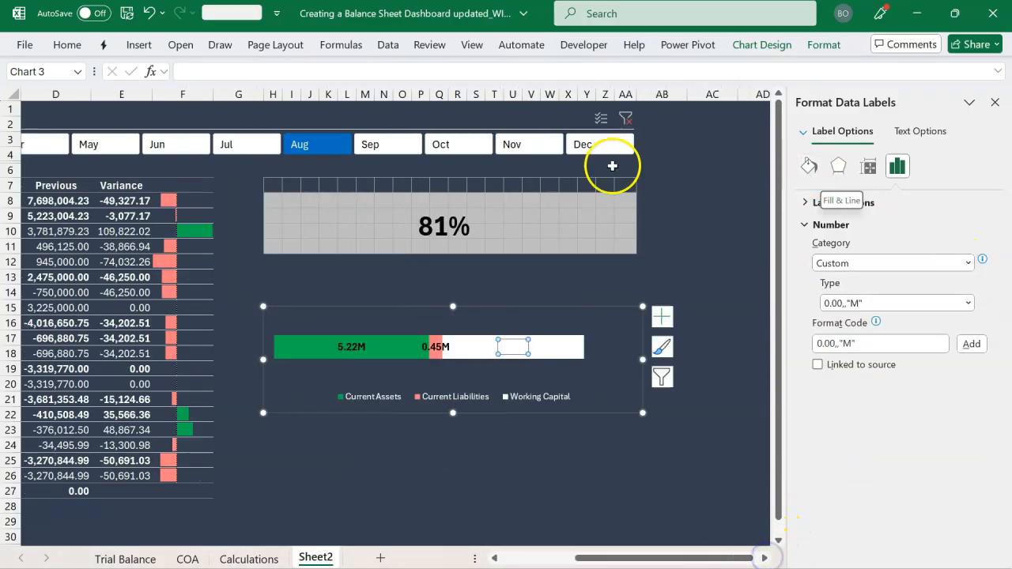
left_click(69, 44)
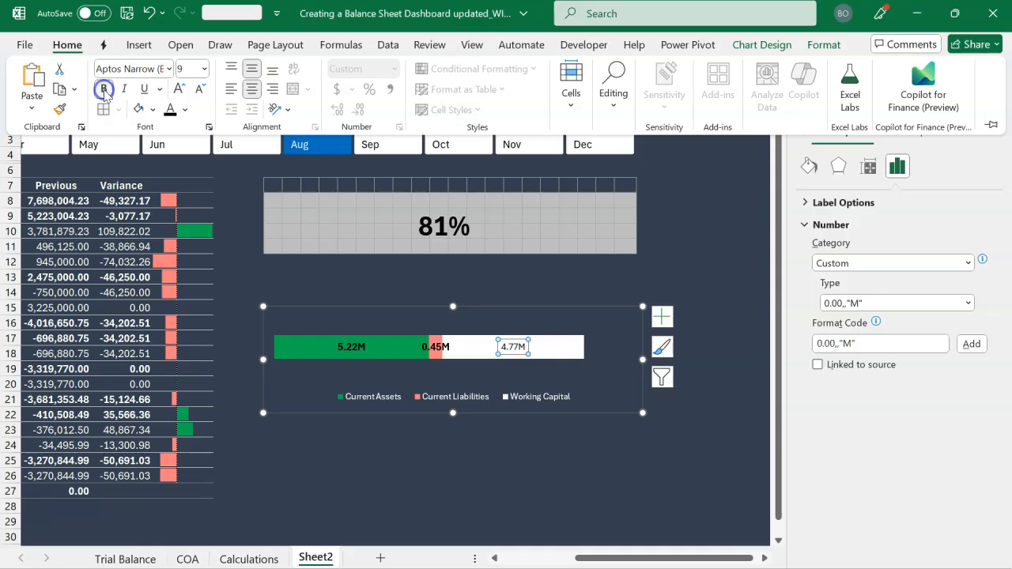
left_click(179, 89)
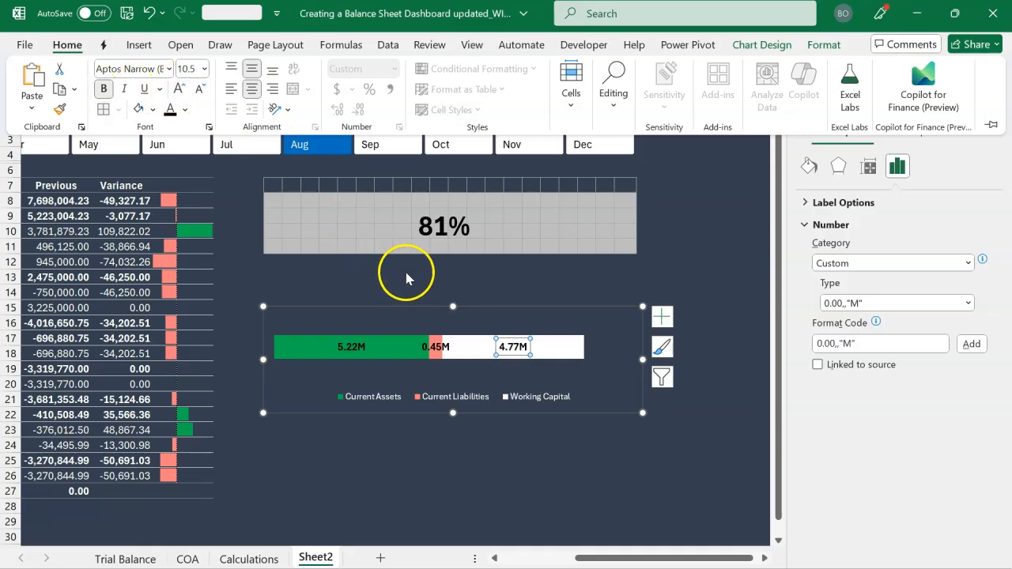
left_click(419, 290)
left_click(419, 290)
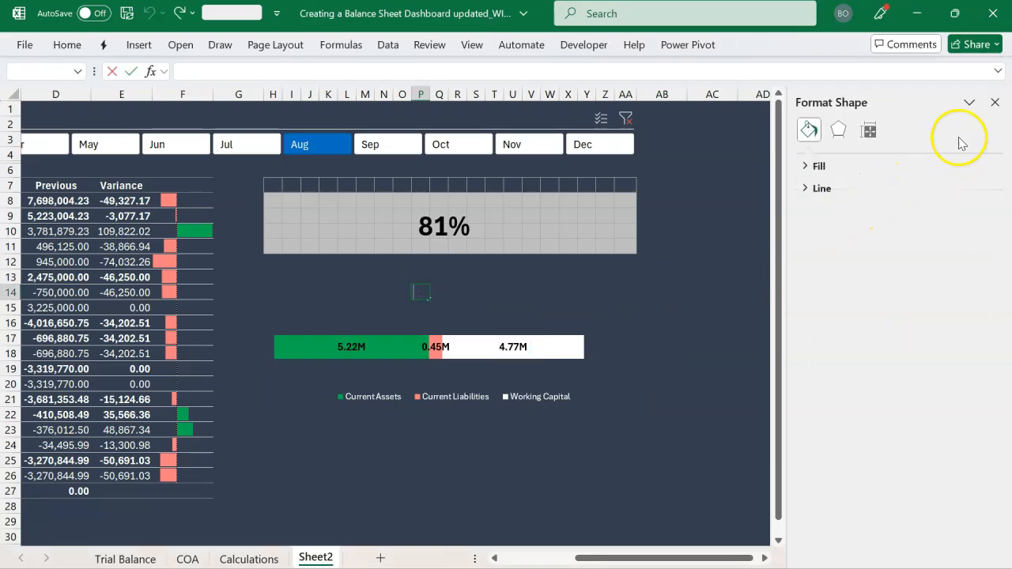
left_click(996, 109)
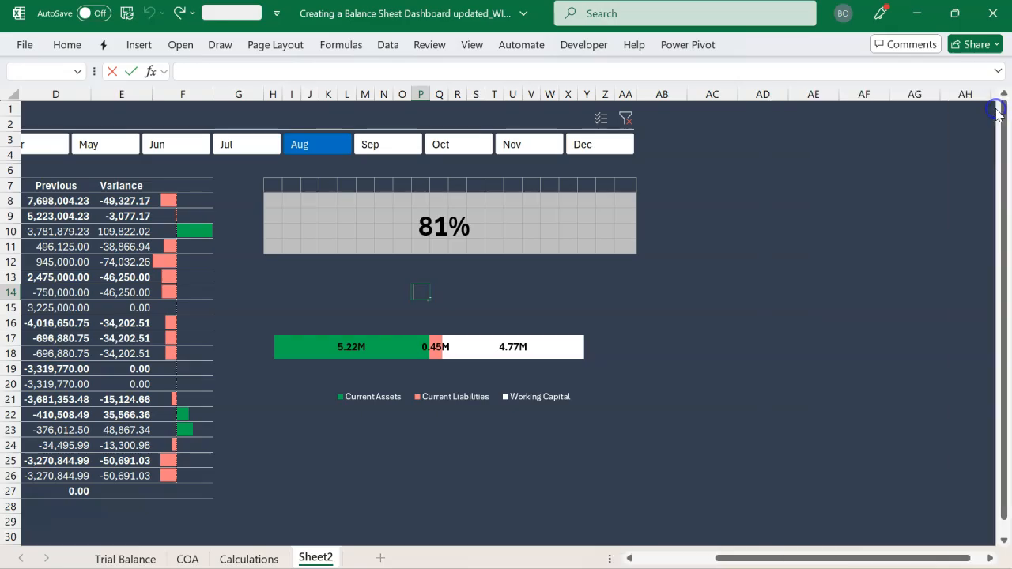
Widen the Working Capital chart slightly by extending its right edge, and deselect it
left_click(570, 318)
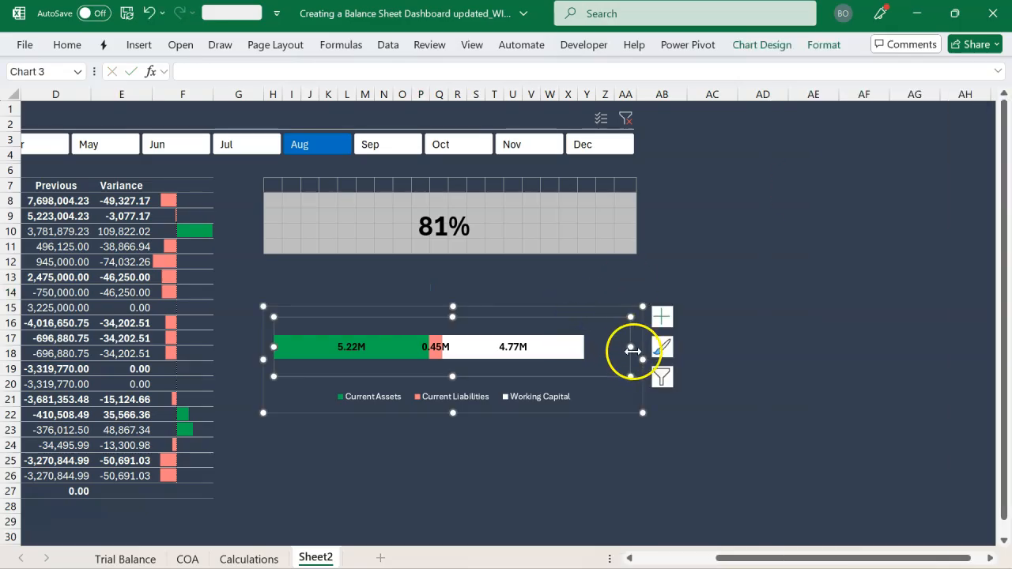
mouse_move(643, 360)
left_mouse_down()
mouse_move(662, 362)
mouse_move(646, 361)
left_mouse_up()
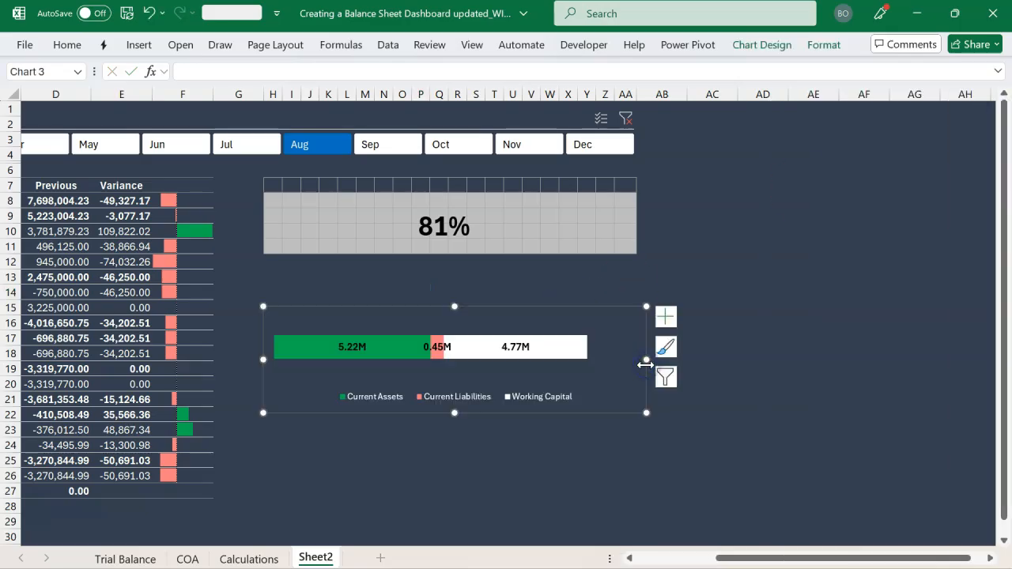
left_click(311, 300)
scroll(248, 298, "left", 3)
scroll(248, 300, "left", 1)
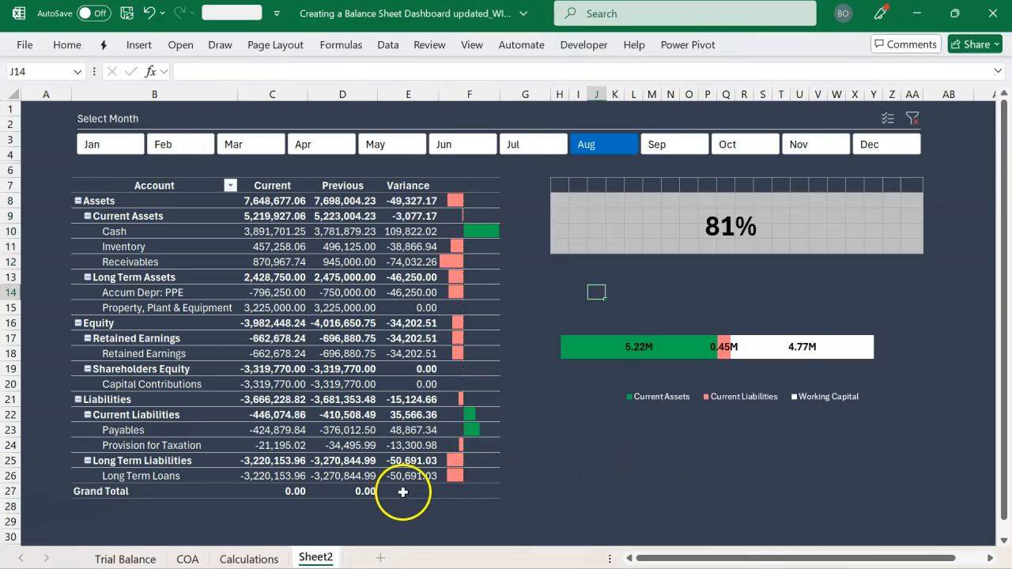
On the Calculations sheet, select the month headers from Jan to Dec in row 48
left_click(273, 557)
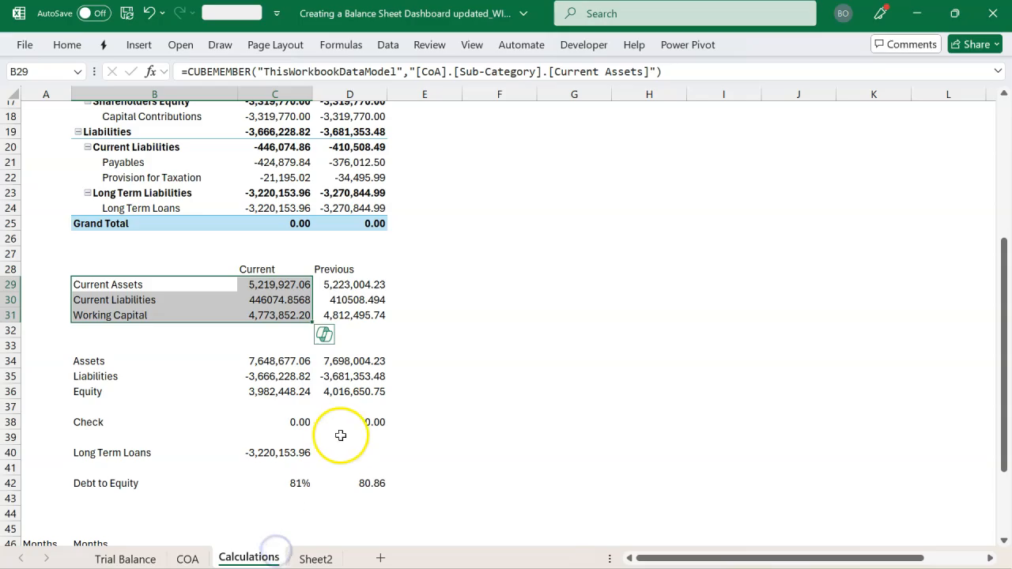
scroll(336, 439, "down", 4)
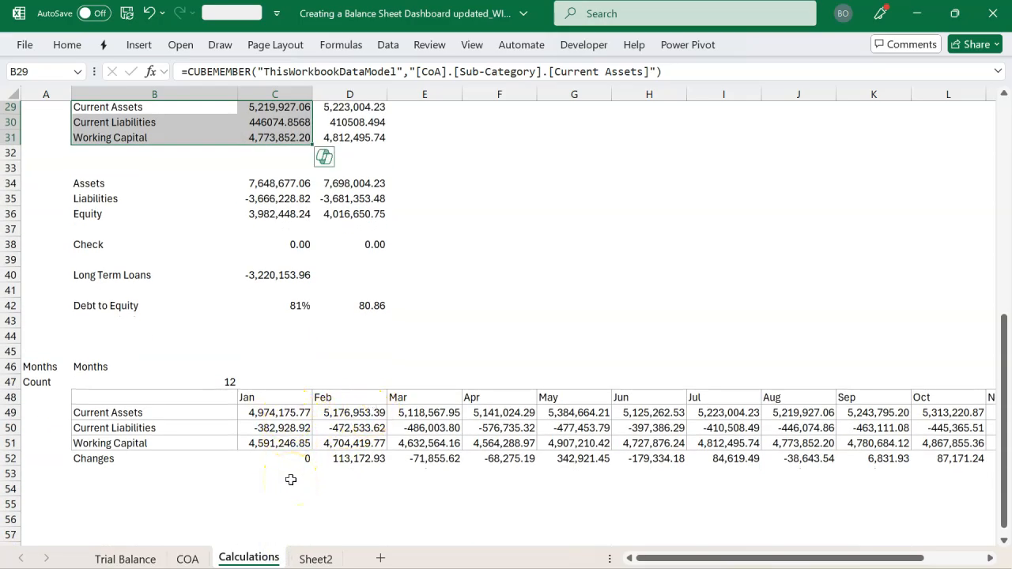
scroll(245, 420, "right", 1)
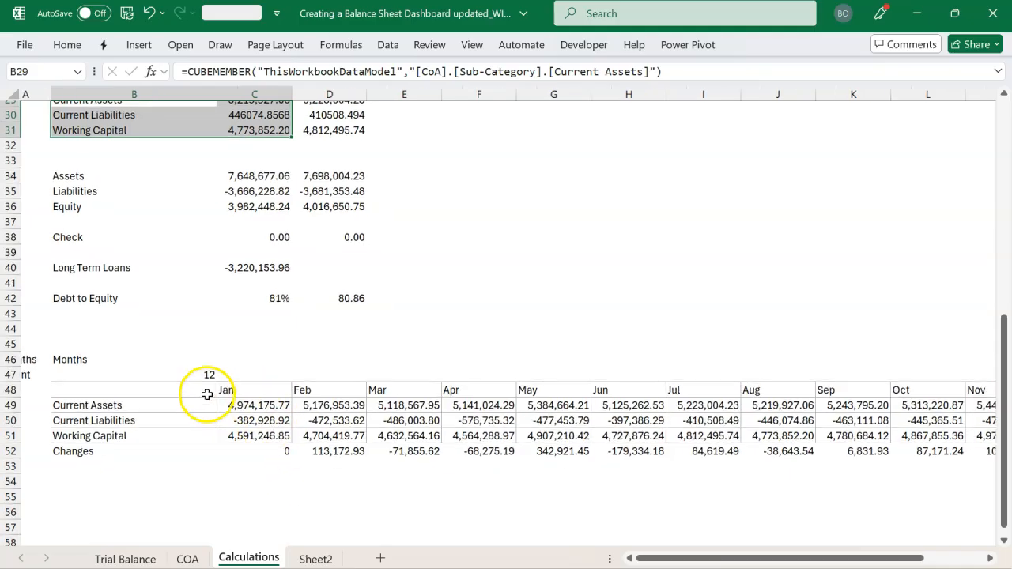
key("ctrl+q")
scroll(290, 373, "left", 1)
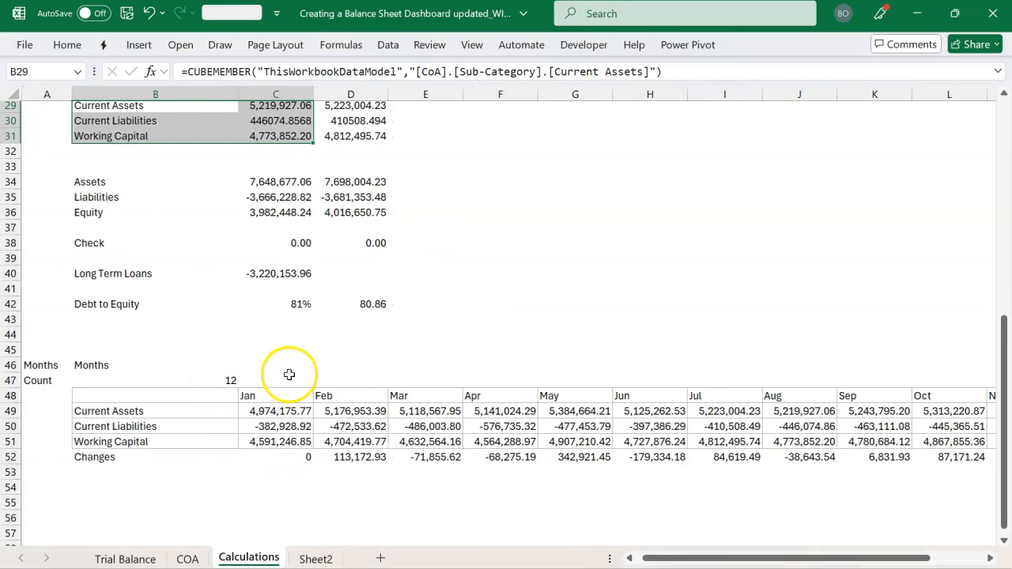
left_click(270, 396)
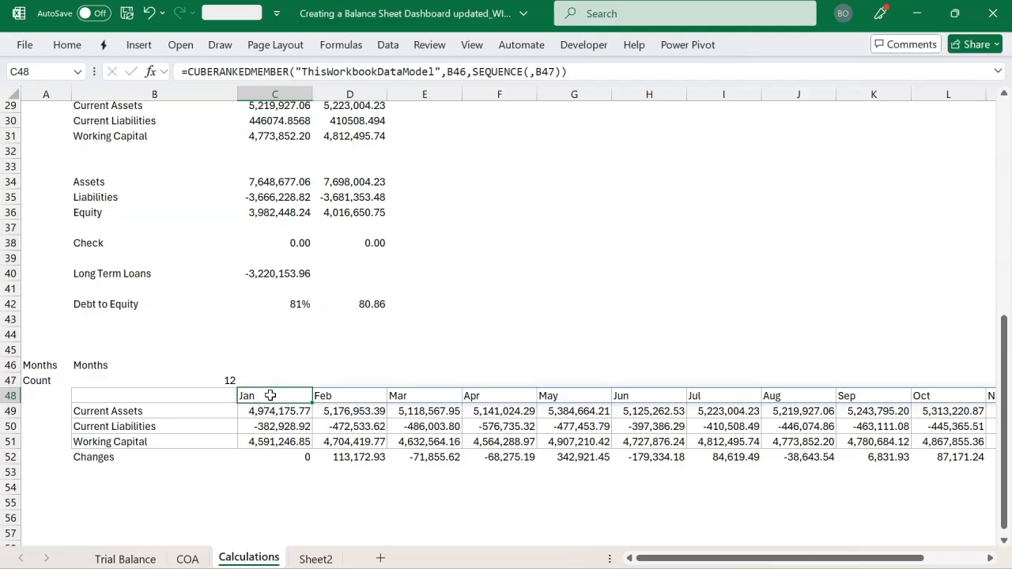
key("shift+Right")
key("shift+Right")
key("shift+Right")
key("shift+Right")
key("shift+Right")
key("shift+Right")
key("shift+Right")
key("shift+Right")
key("shift+Right")
key("shift+Right")
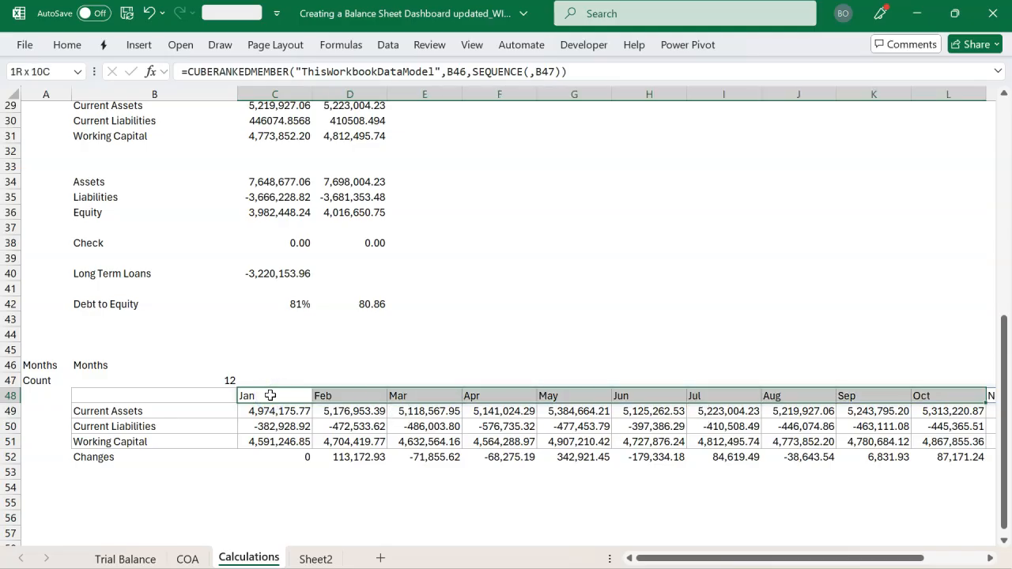
key("shift+Right")
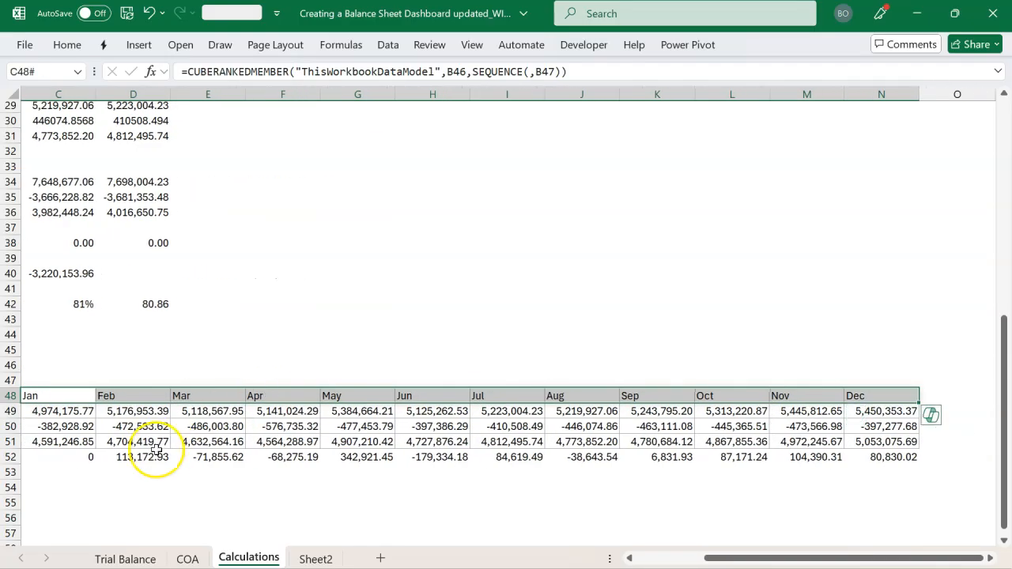
scroll(158, 450, "left", 3)
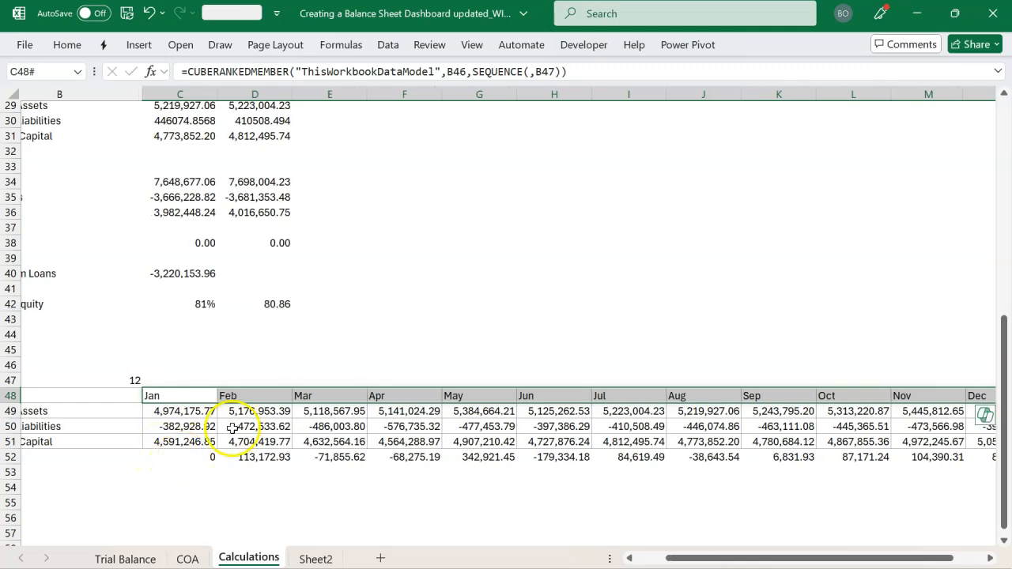
scroll(291, 464, "left", 2)
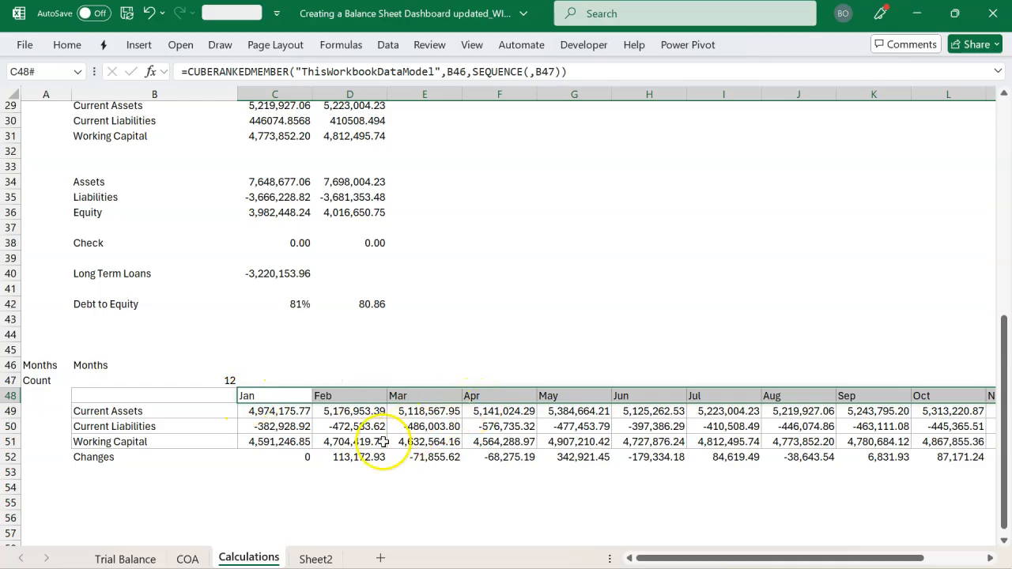
Add the Changes values in C52:N52 to the selected month headers and insert a recommended Waterfall chart from them
left_click(287, 460)
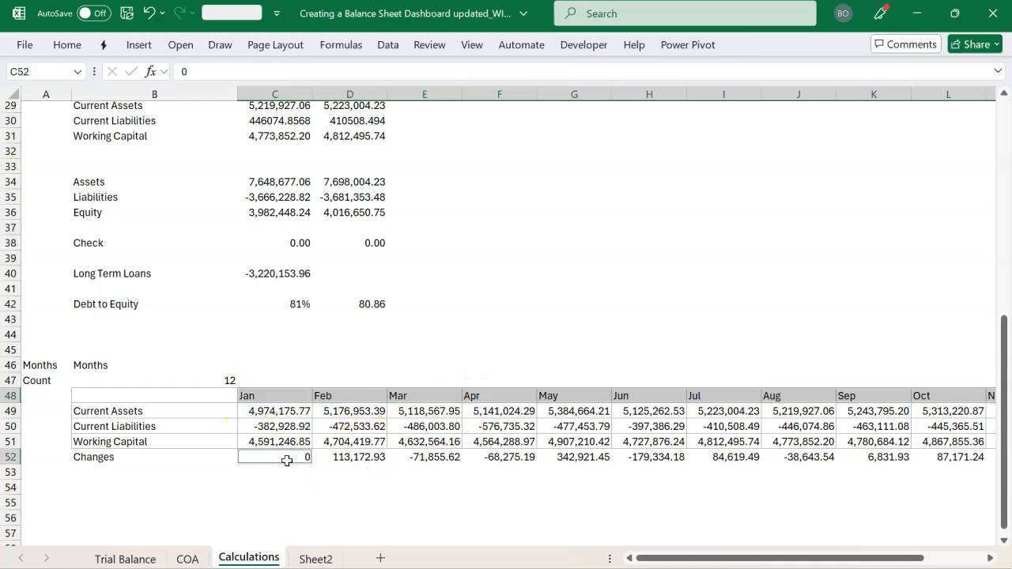
left_click_drag(286, 461, 941, 459)
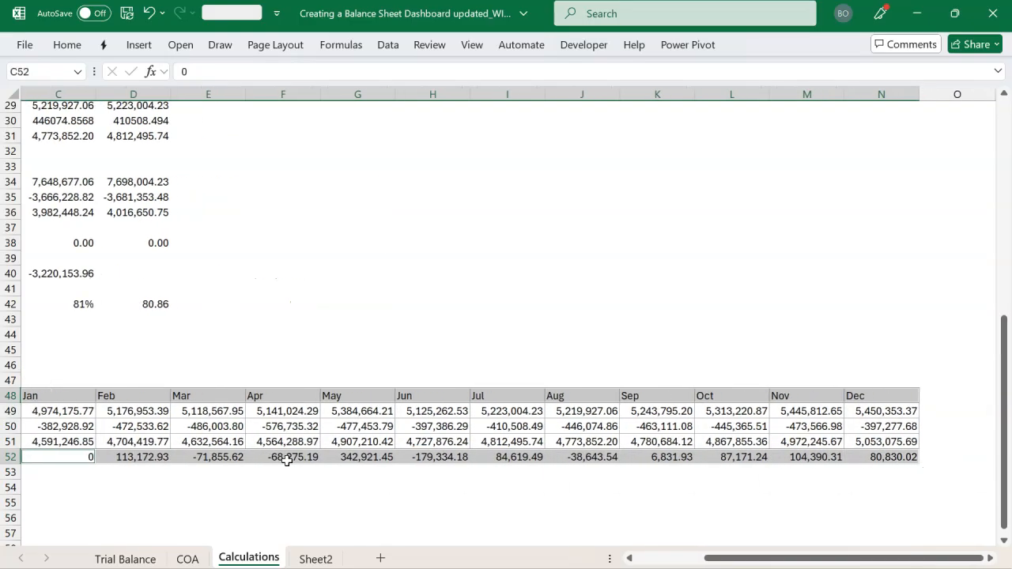
scroll(287, 460, "left", 3)
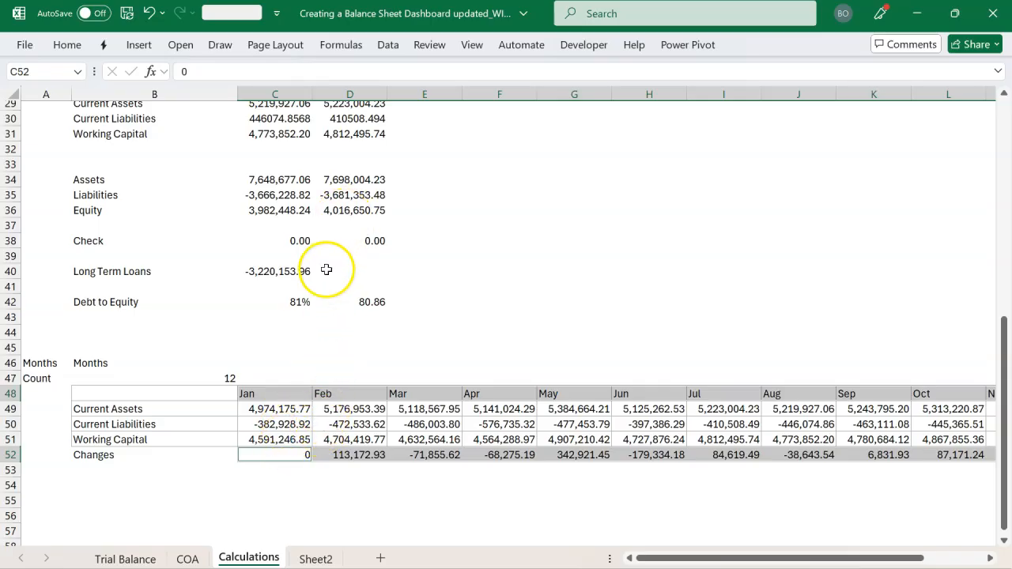
left_click(144, 49)
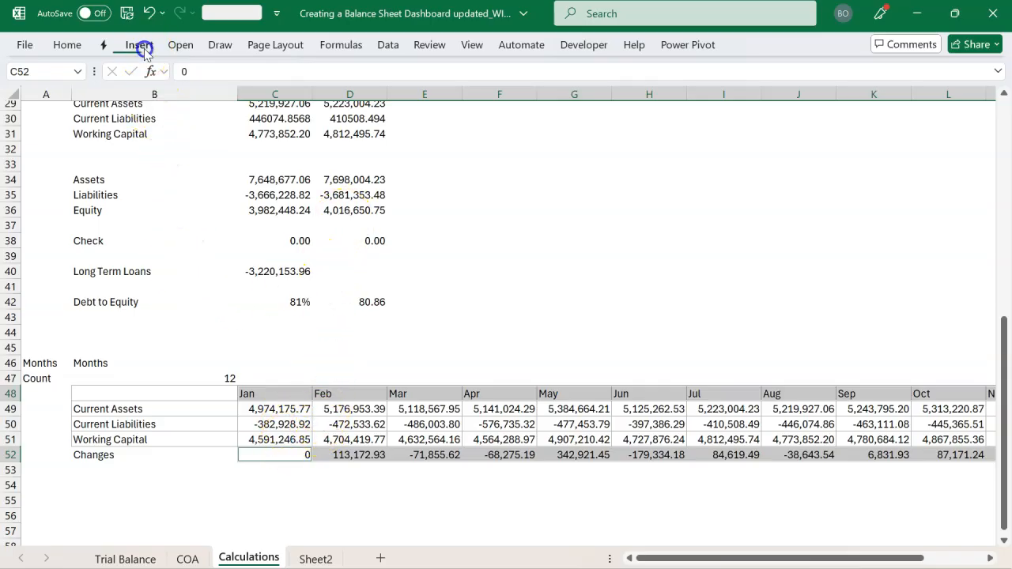
left_click(340, 94)
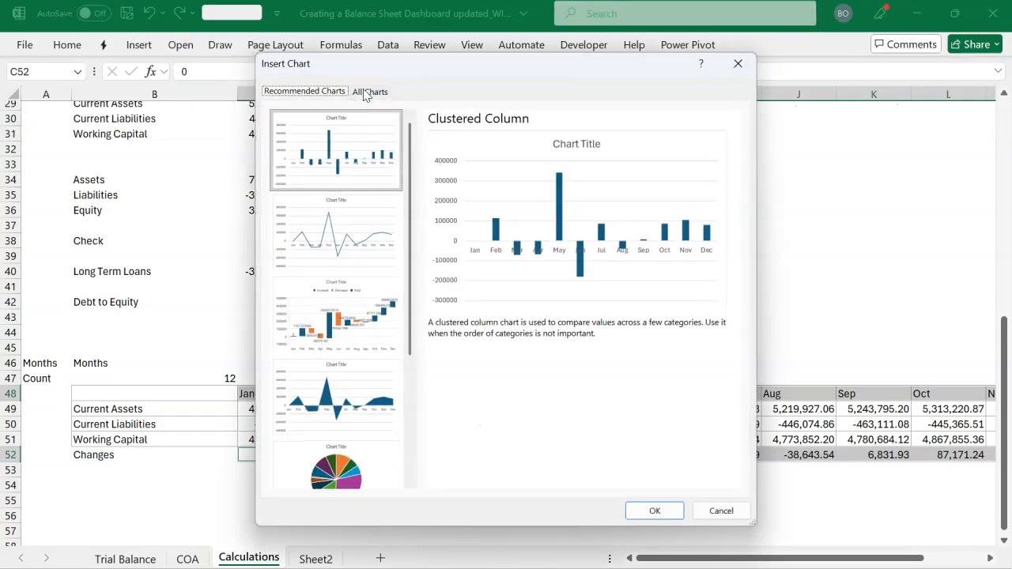
left_click(324, 340)
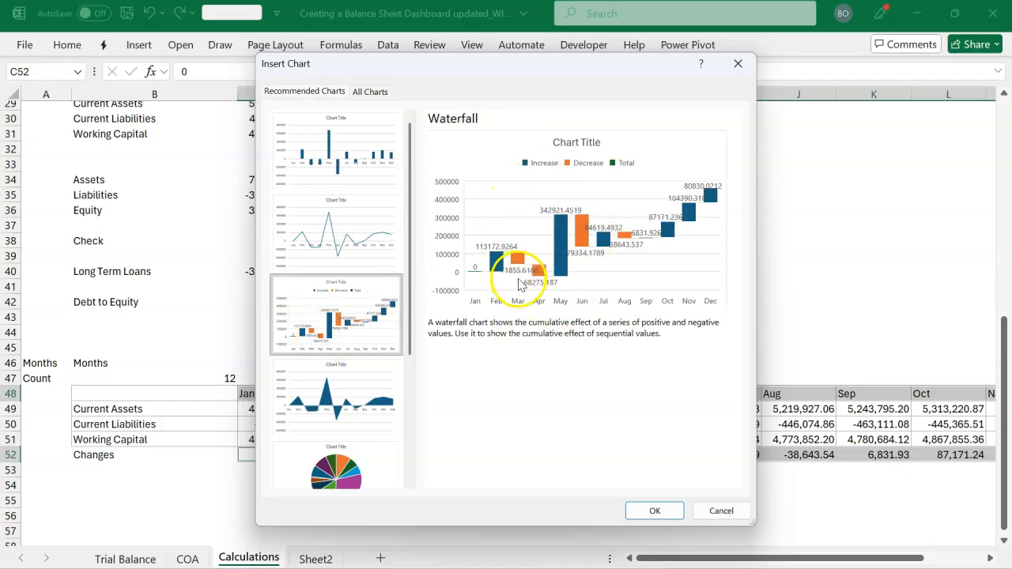
left_click(653, 511)
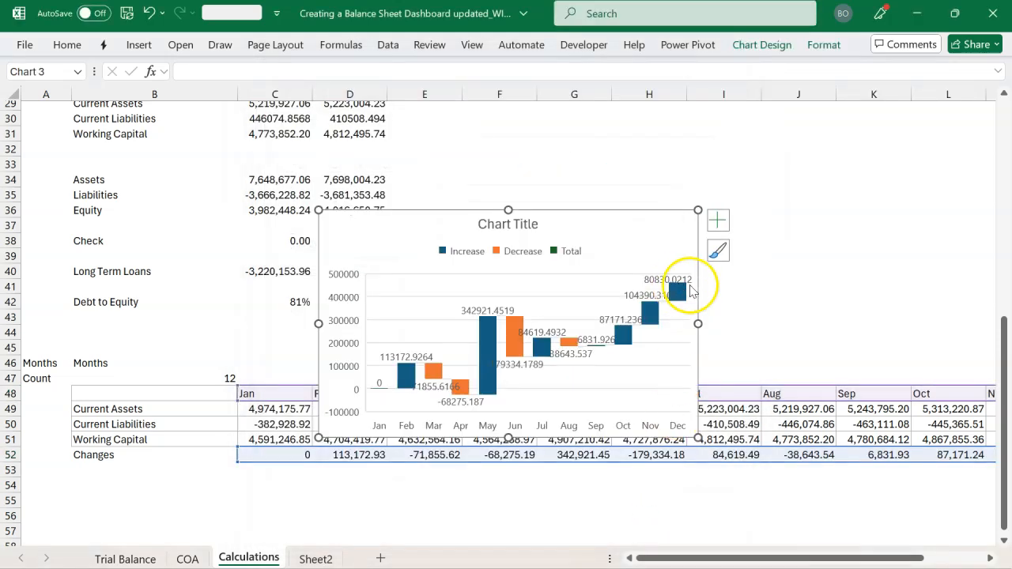
Widen the waterfall chart and move it up so it sits above the monthly table
left_click_drag(698, 324, 838, 323)
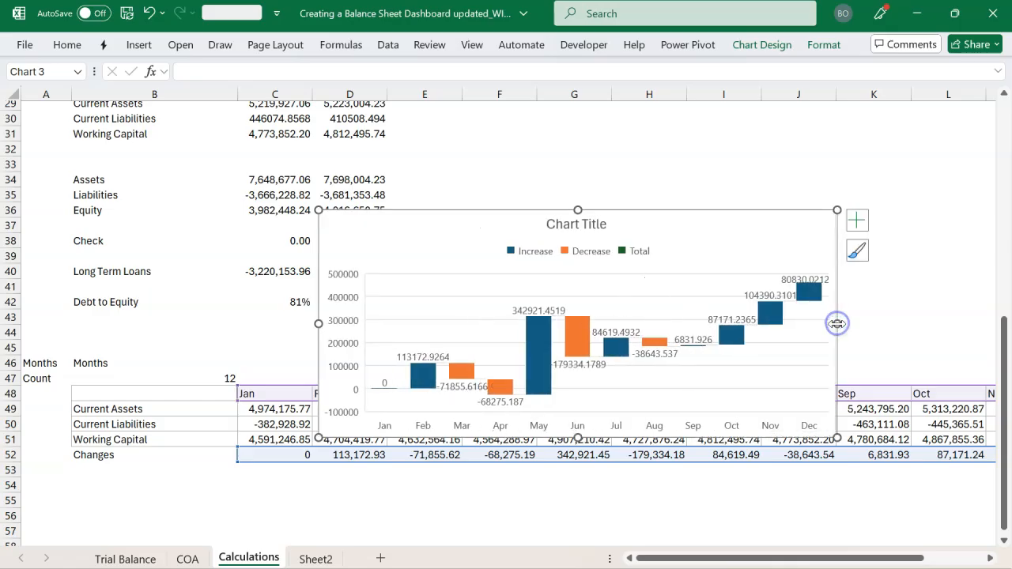
left_click_drag(692, 215, 760, 148)
Delete the waterfall chart's title, legend and vertical axis
left_click(665, 159)
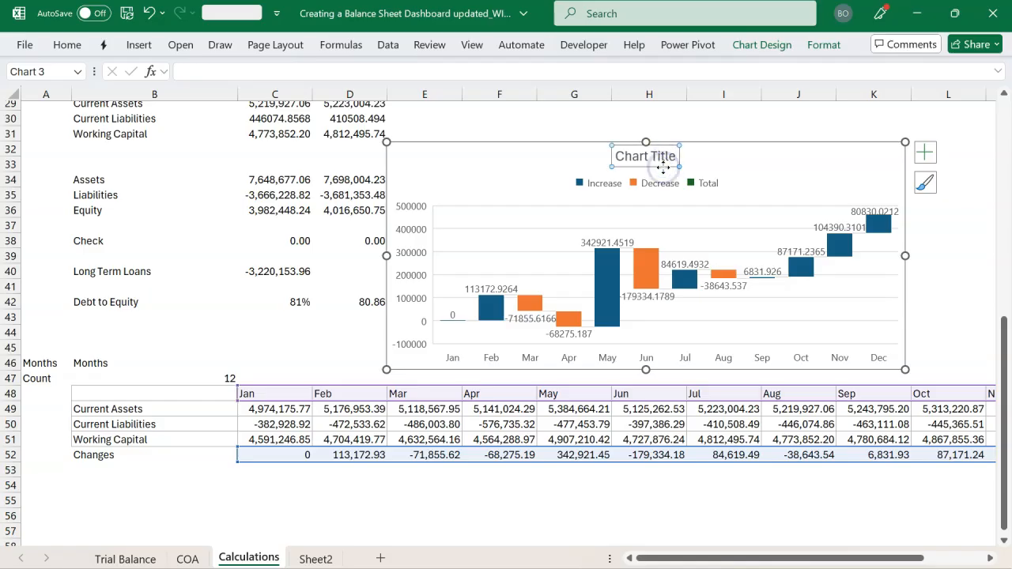
key("Delete")
left_click(648, 170)
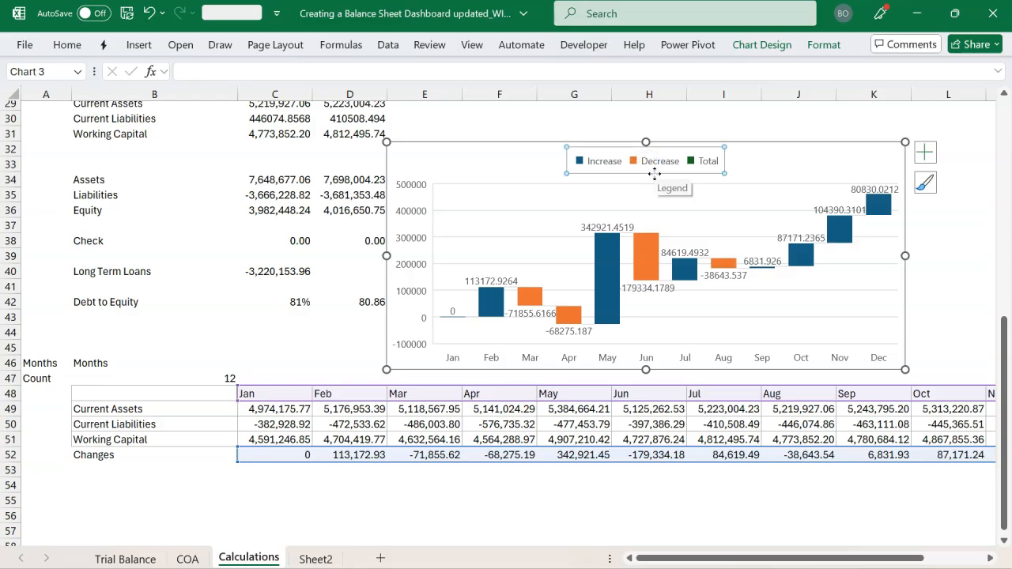
key("Delete")
left_click(418, 219)
key("Delete")
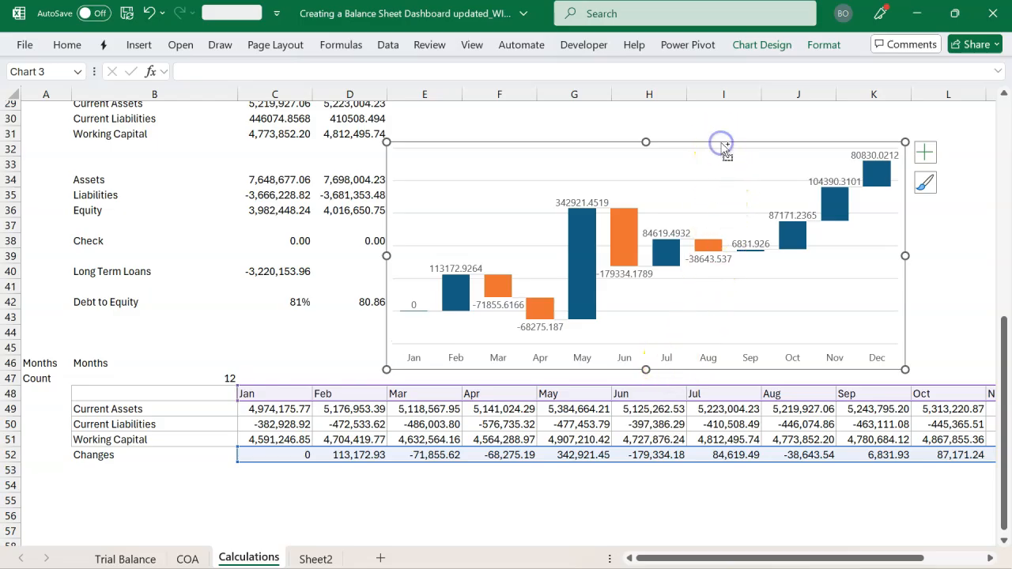
Cut the waterfall chart from the Calculations sheet and paste it on Sheet2 below the Working Capital chart
key("Delete")
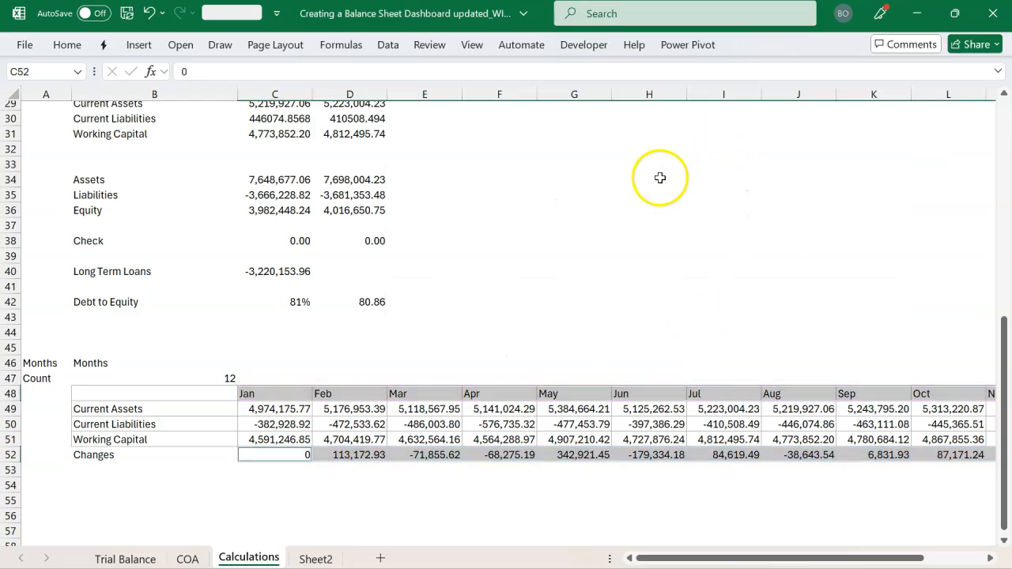
left_click(308, 559)
left_click(548, 433)
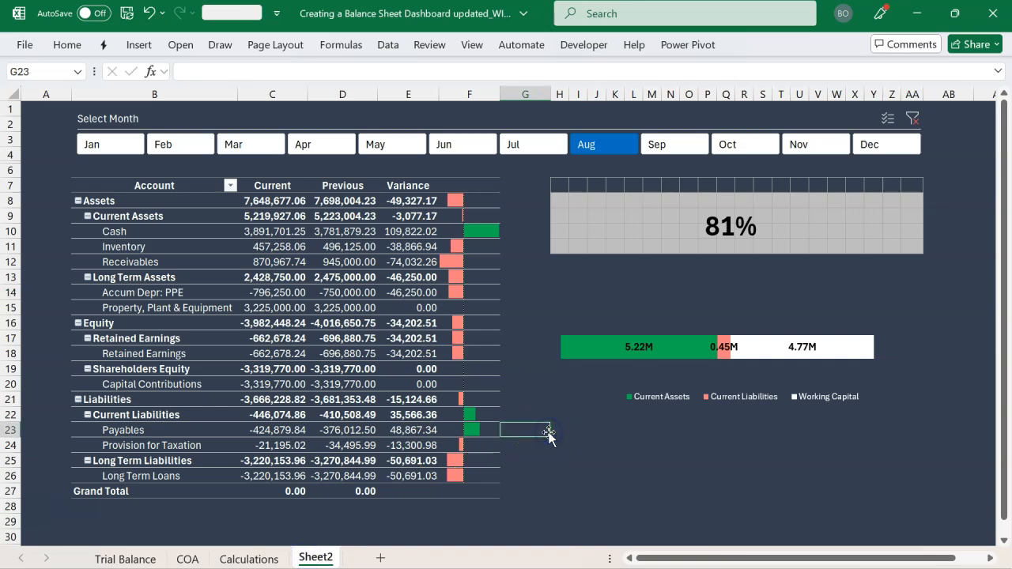
left_click(551, 433)
key("ctrl+v")
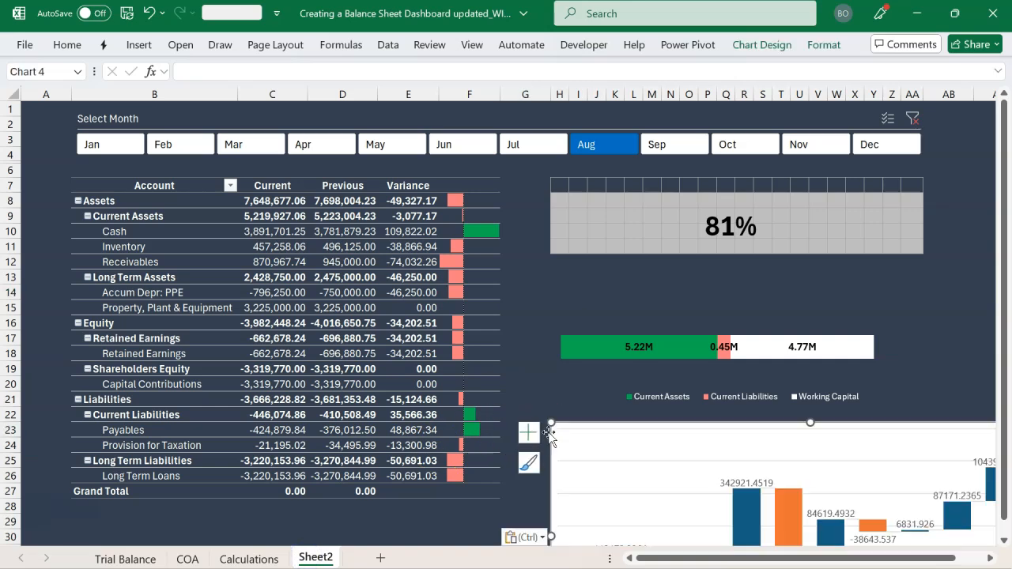
Position the waterfall chart just under the Working Capital legend and resize it to about 1.39" high by 5.22" wide
mouse_move(553, 425)
left_mouse_down()
mouse_move(658, 467)
mouse_move(683, 487)
mouse_move(620, 434)
mouse_move(548, 413)
left_mouse_up()
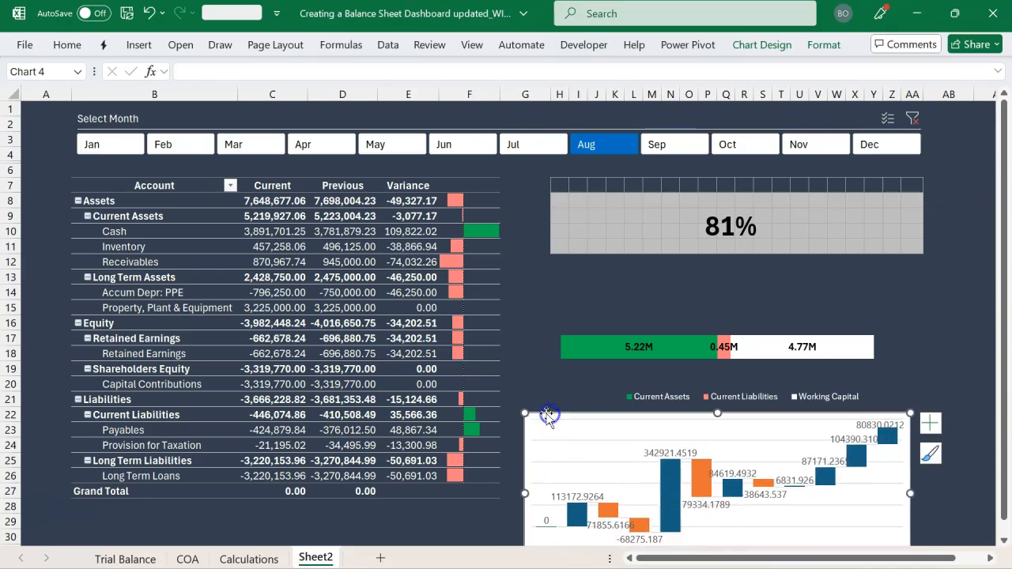
scroll(708, 488, "down", 2)
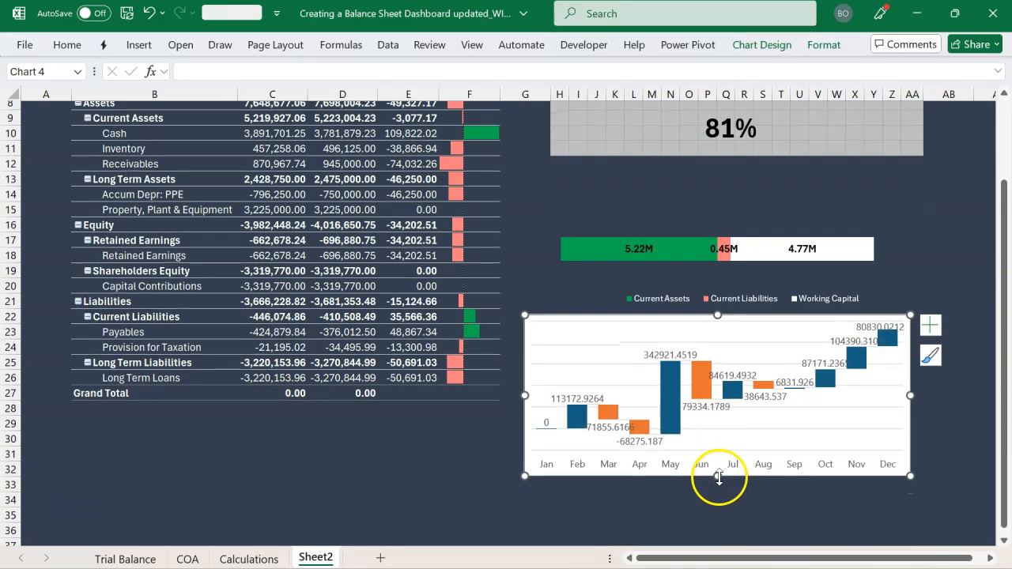
left_click_drag(718, 477, 718, 420)
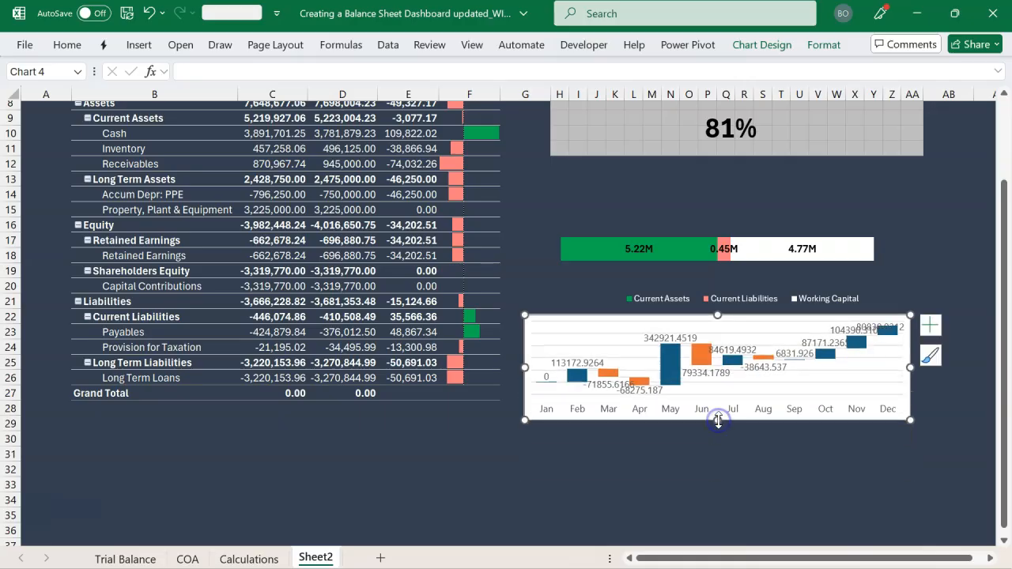
left_click_drag(912, 366, 943, 364)
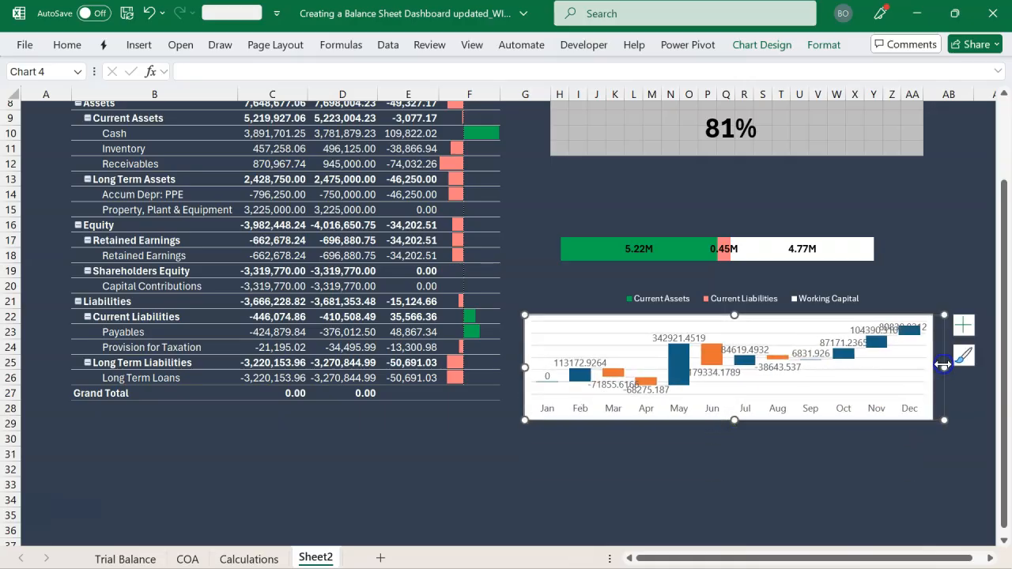
scroll(522, 301, "up", 3)
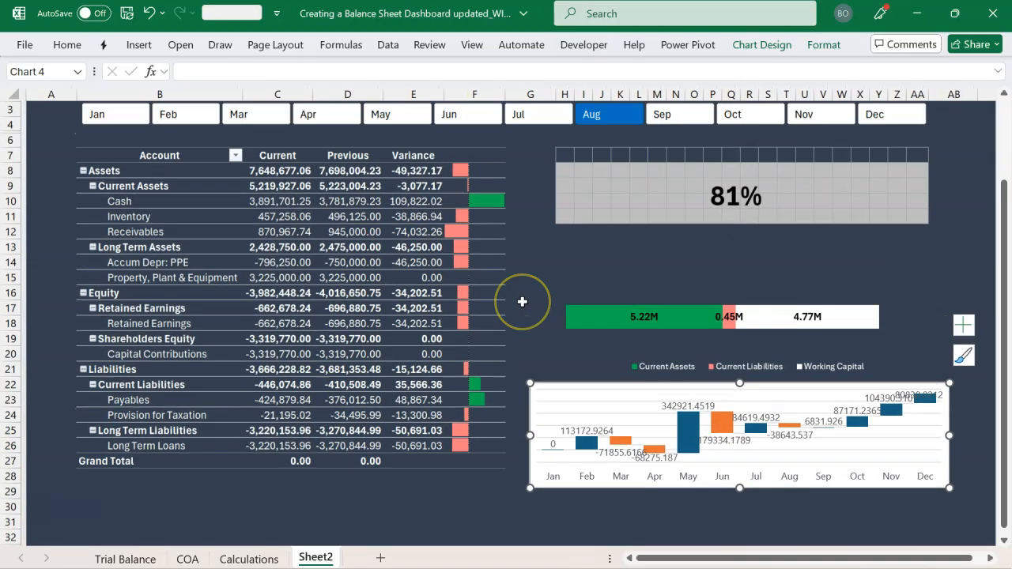
left_click_drag(525, 470, 548, 470)
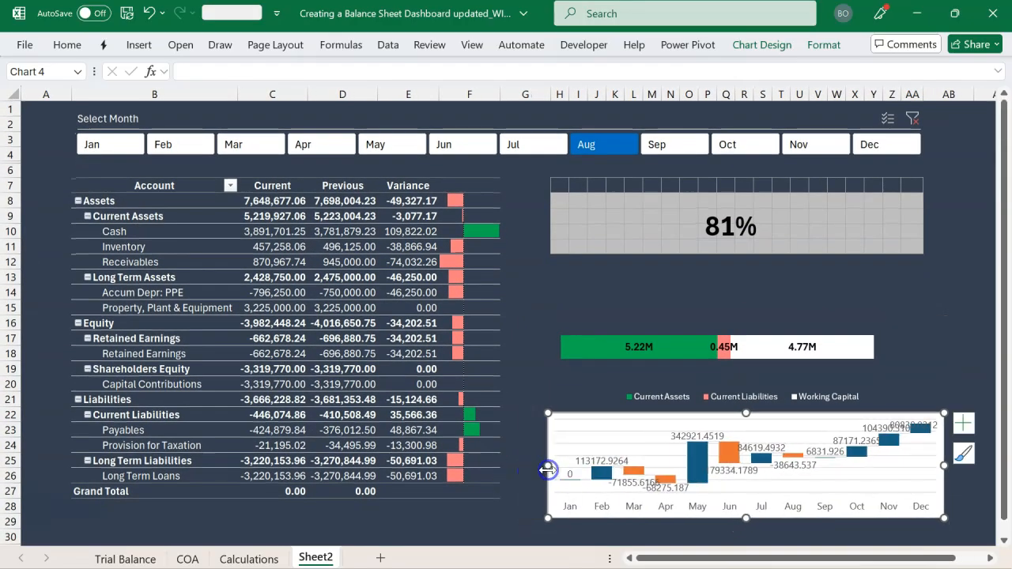
Set the waterfall chart area's fill to No Fill
left_click(825, 45)
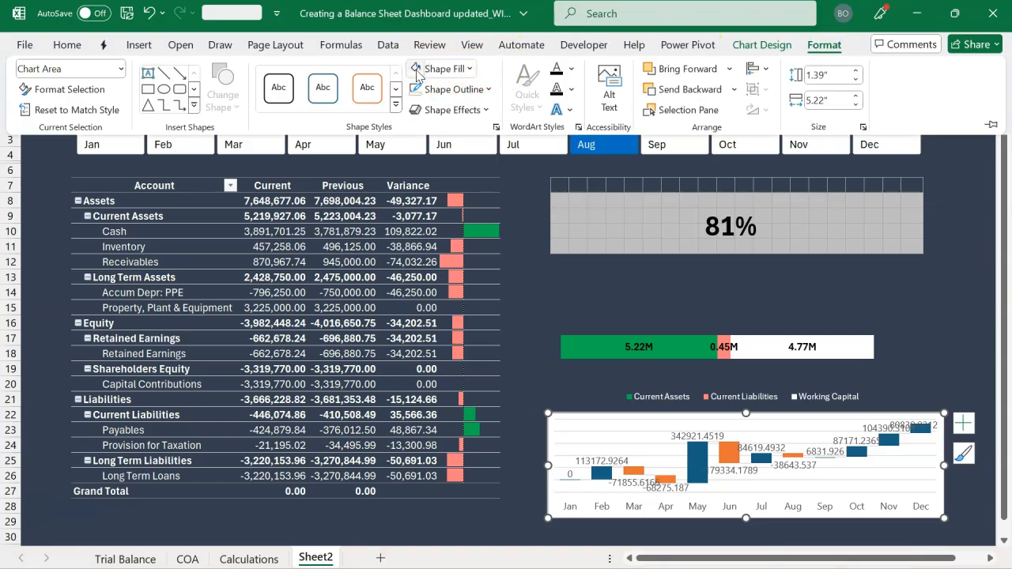
left_click(450, 69)
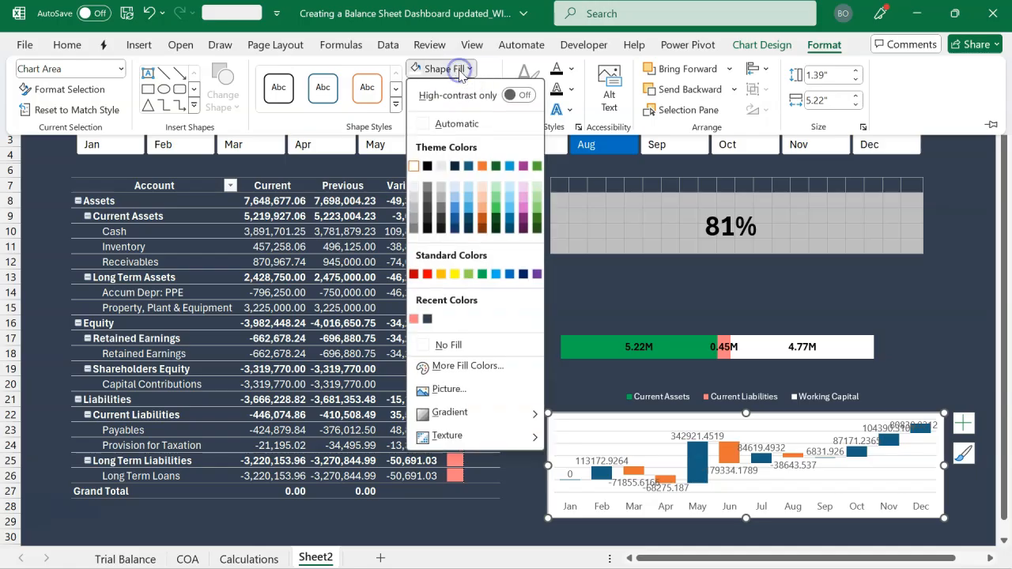
left_click(449, 345)
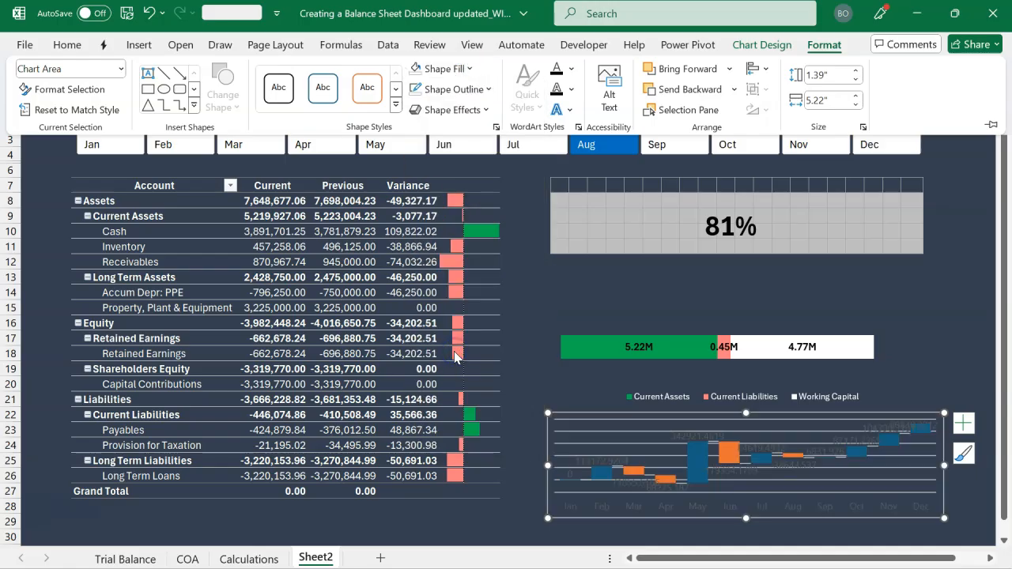
Make all text in the waterfall chart white and delete its horizontal gridlines
left_click(67, 45)
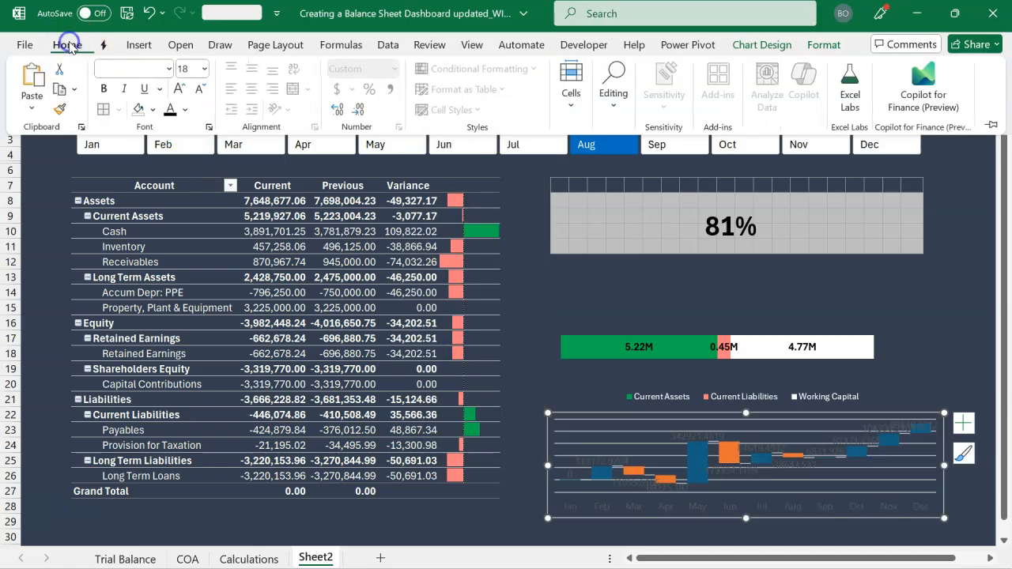
left_click(185, 110)
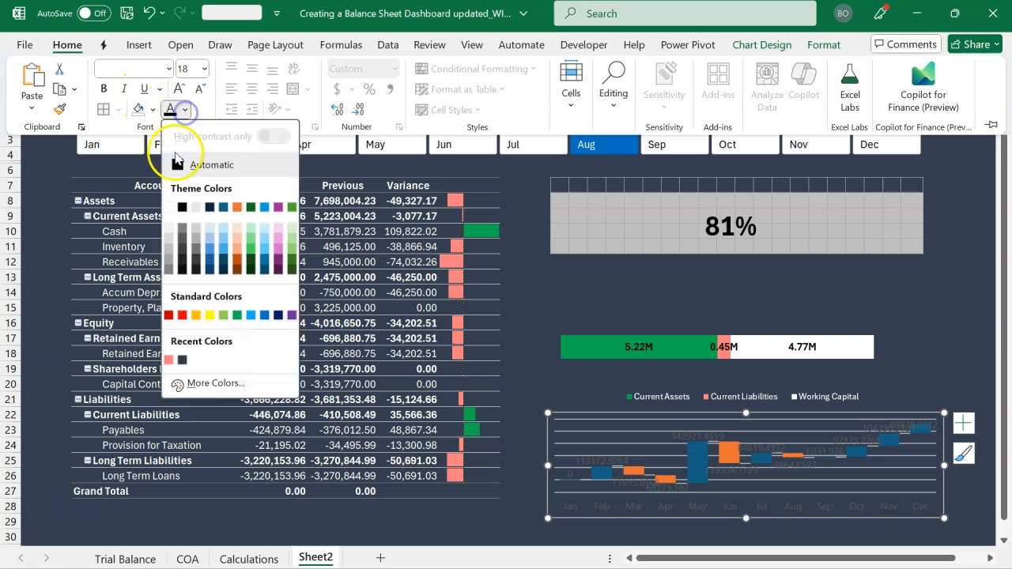
left_click(168, 208)
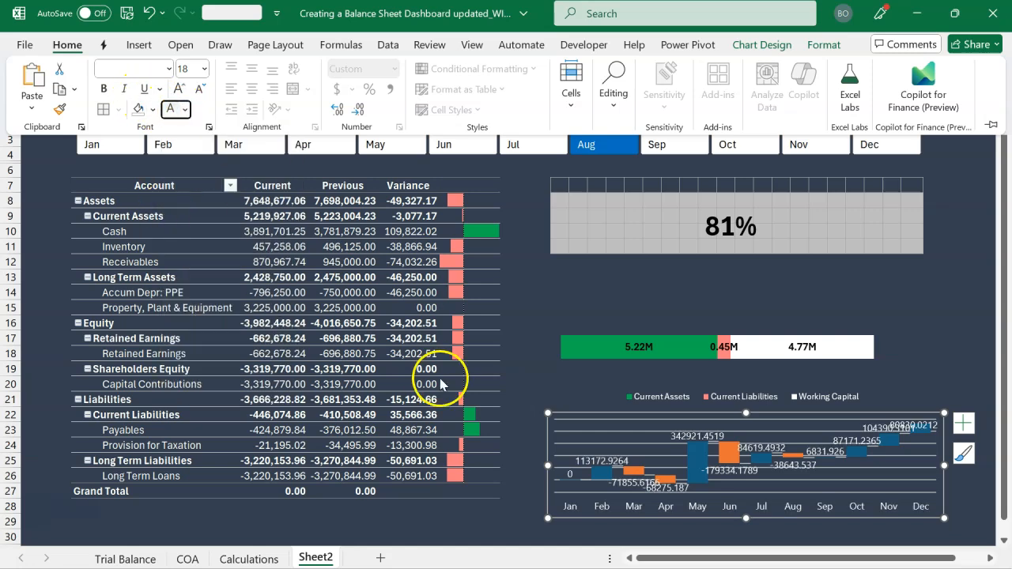
left_click(580, 436)
key("Delete")
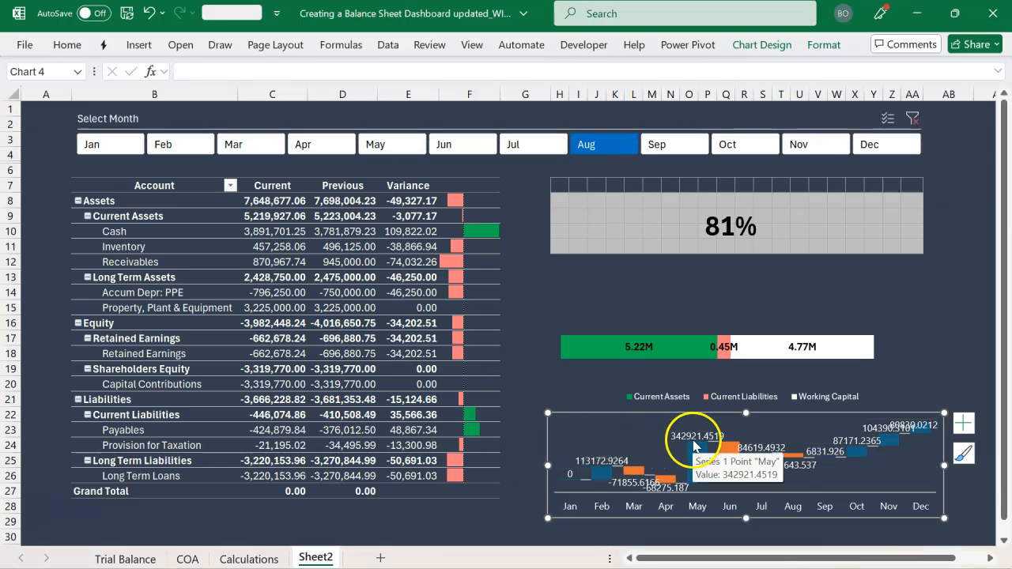
Switch the number format category of the waterfall chart's data labels to Custom
left_click(598, 467)
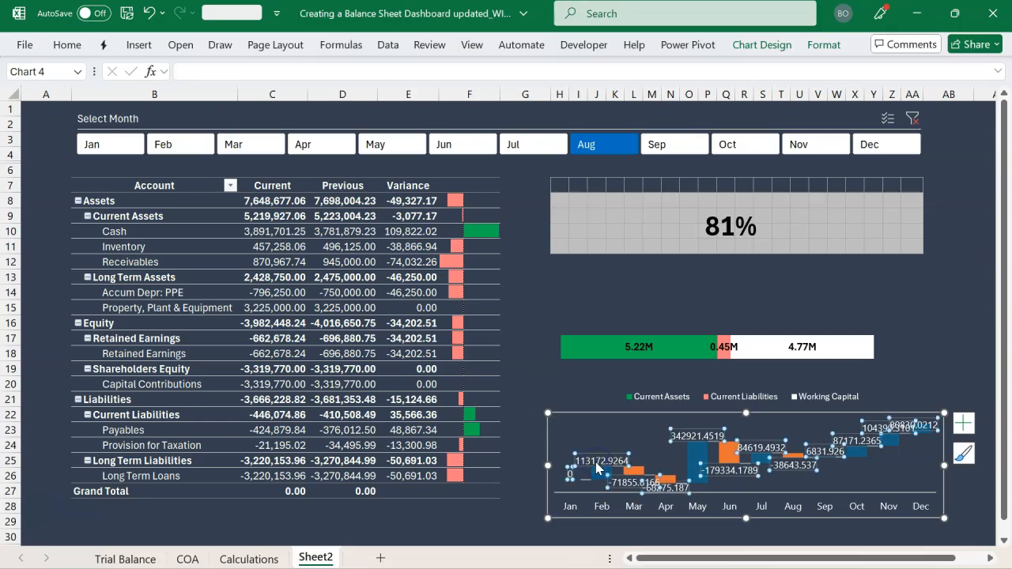
double_click(597, 467)
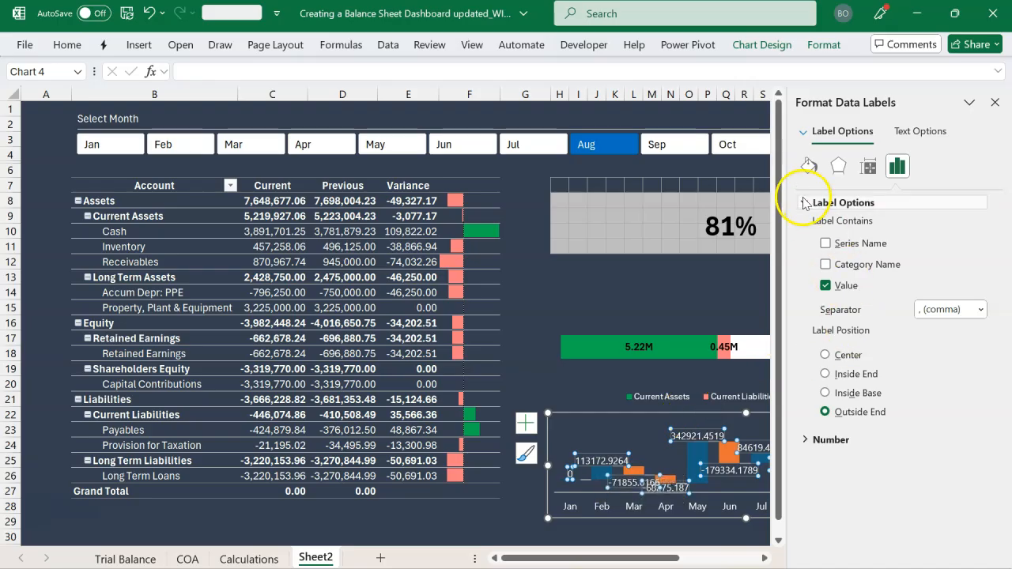
left_click(803, 203)
left_click(804, 226)
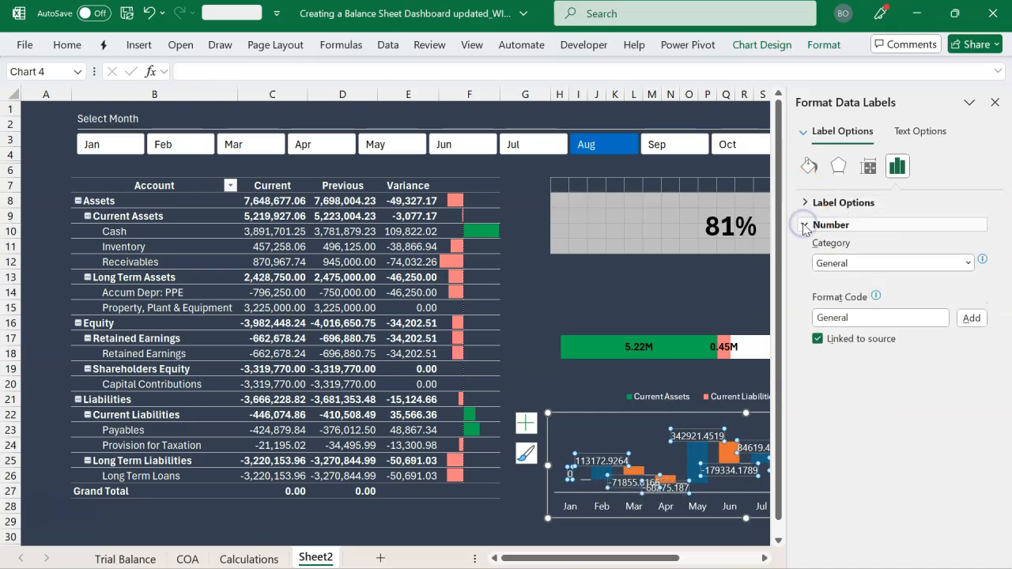
left_click(968, 264)
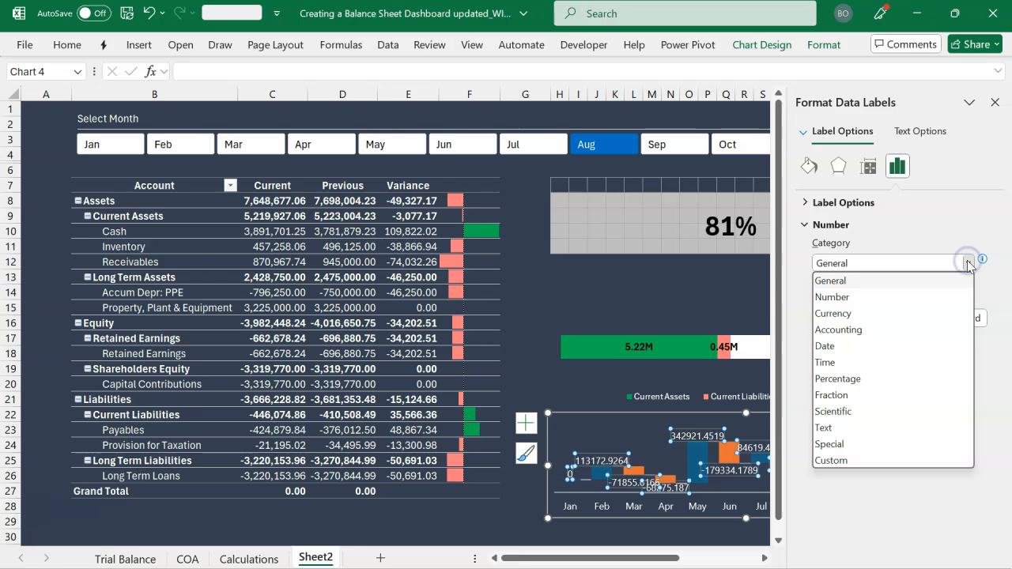
left_click(849, 460)
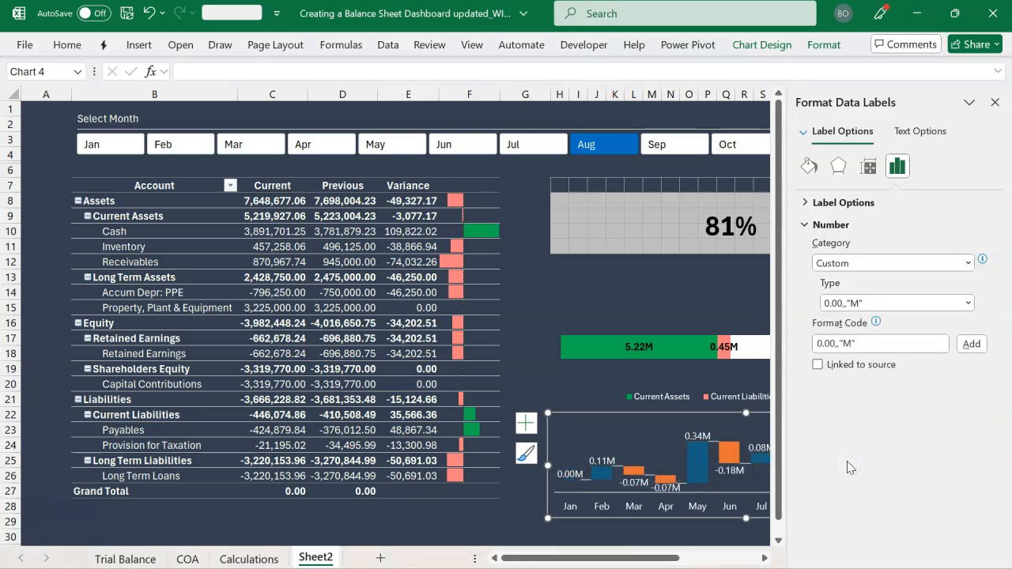
Add the custom format code 0.00,"k" for the waterfall data labels and close the formatting options
left_click(972, 304)
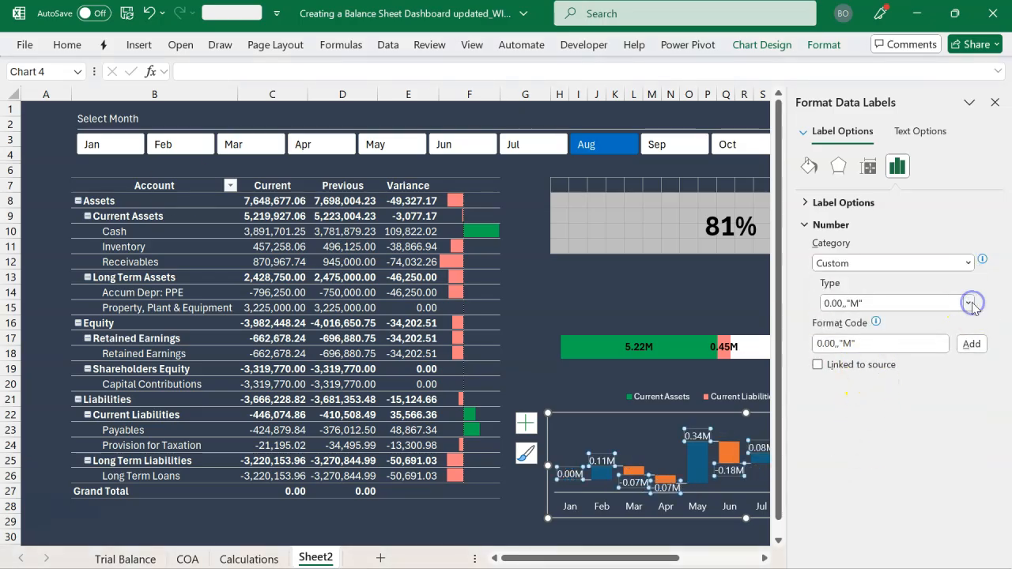
left_click(841, 344)
key("BackSpace")
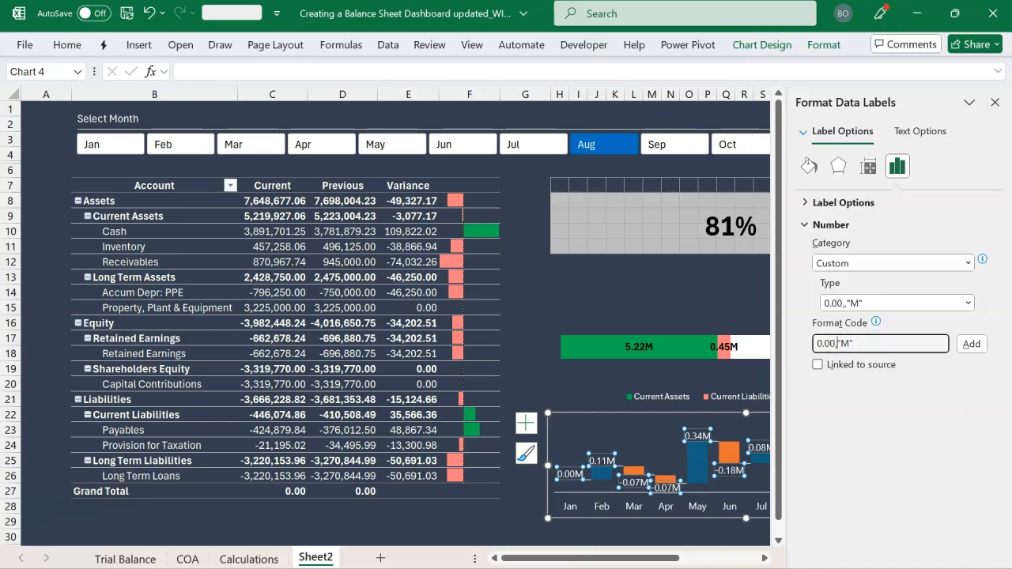
left_click(850, 343)
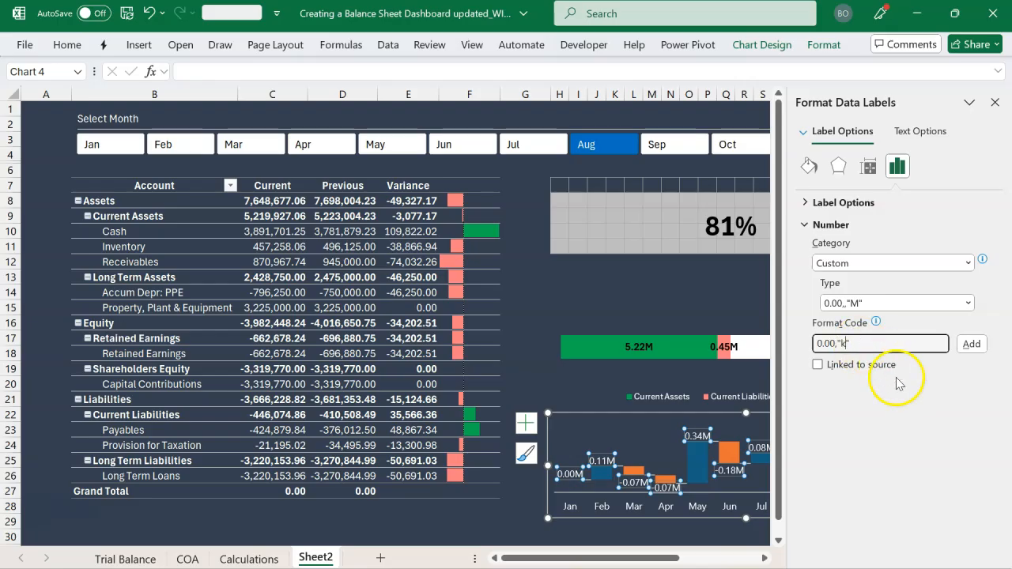
left_click(971, 345)
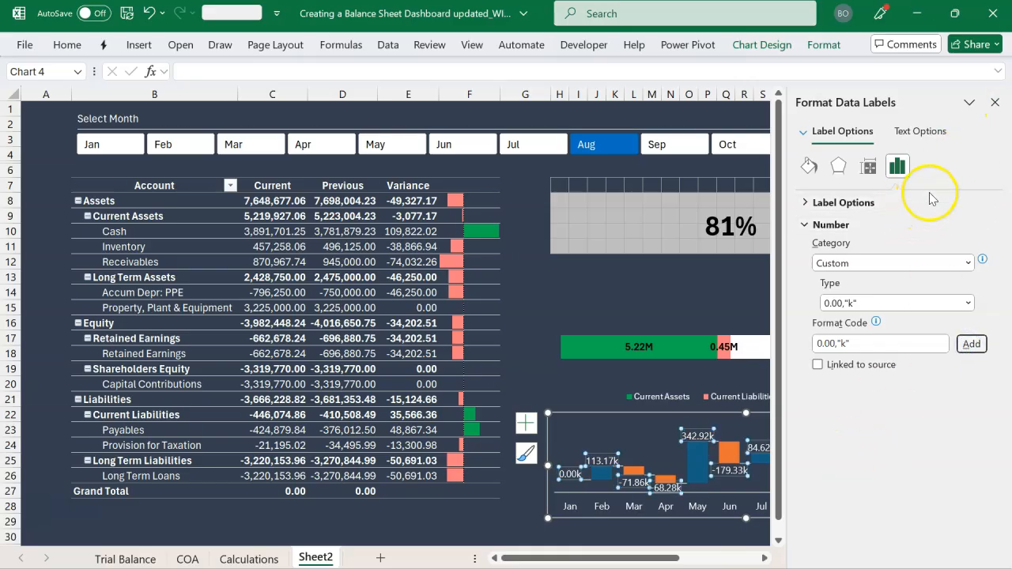
left_click(995, 103)
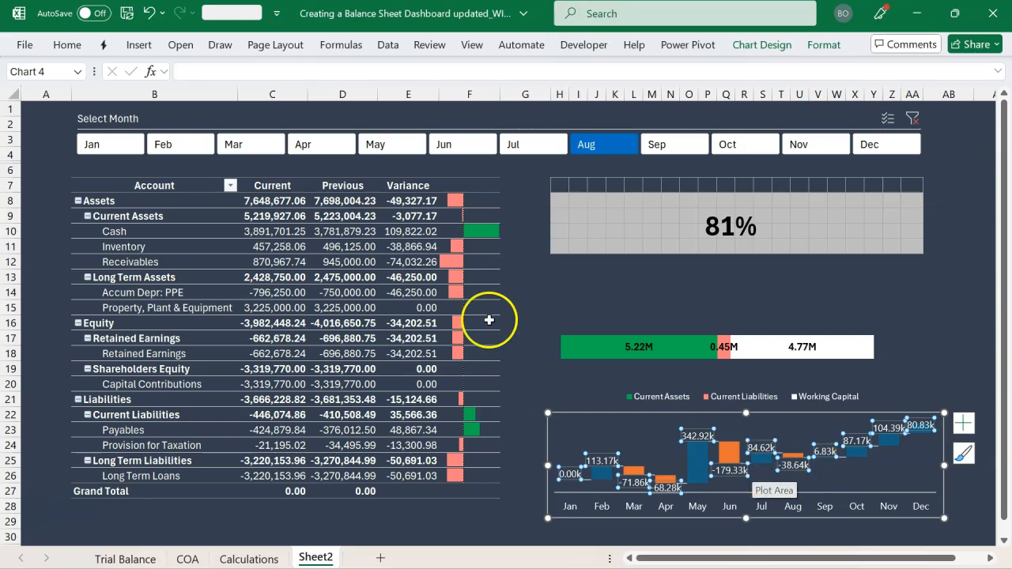
Reduce the font size of the waterfall chart's data labels to 8 pt
left_click(79, 49)
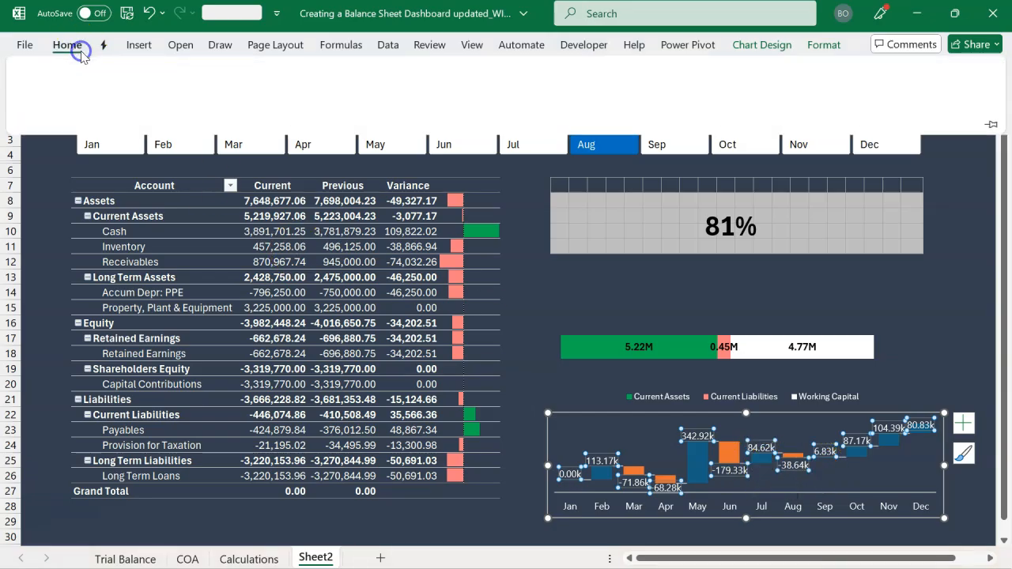
left_click(197, 92)
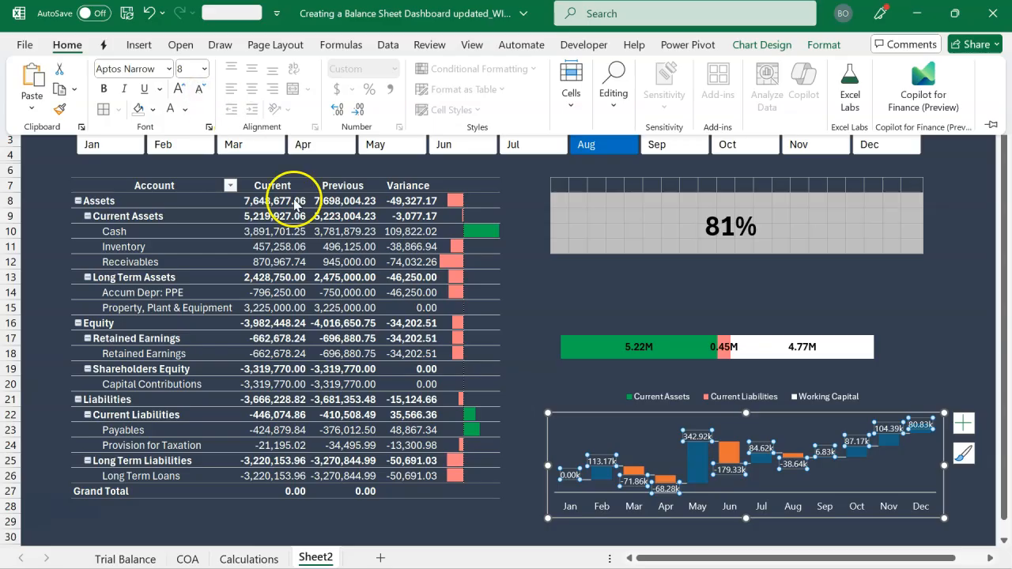
left_click(616, 357)
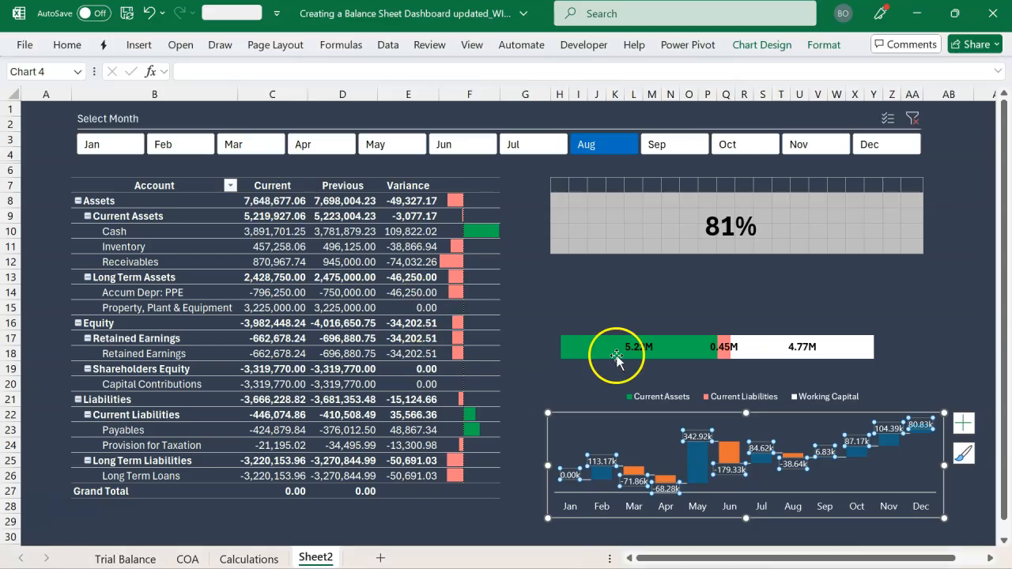
left_click(823, 47)
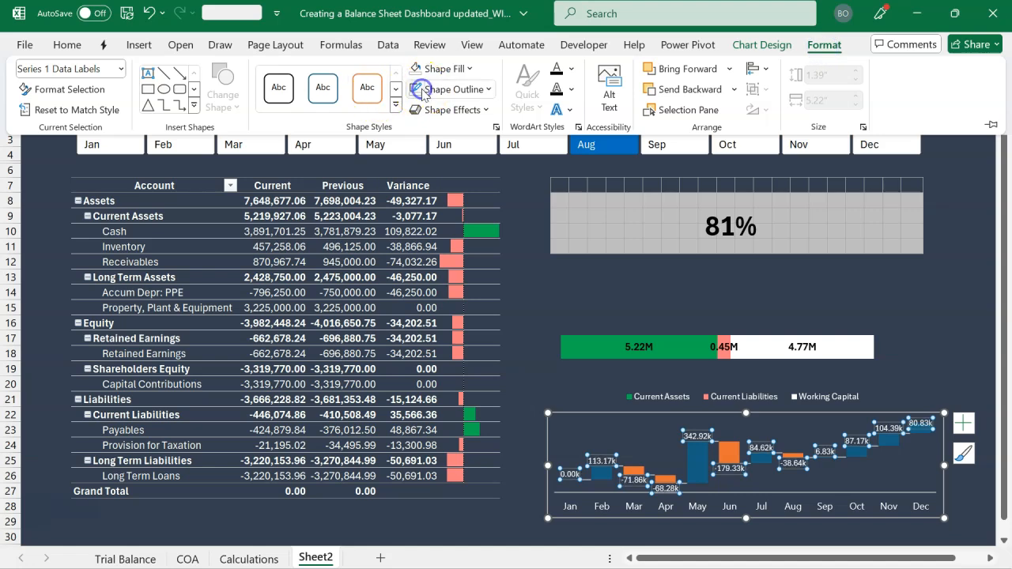
left_click(573, 384)
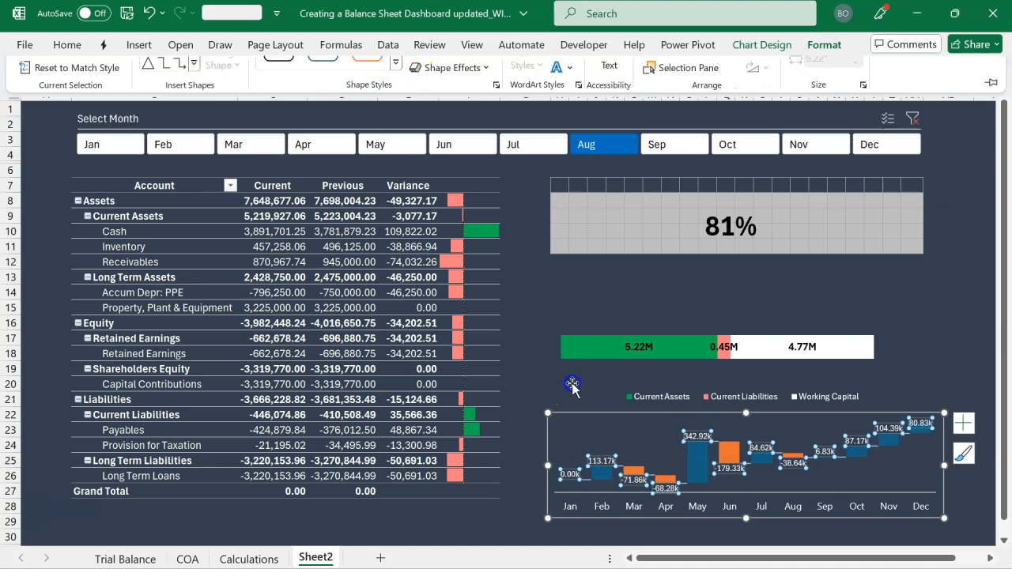
Remove the outline around the waterfall chart
left_click(572, 385)
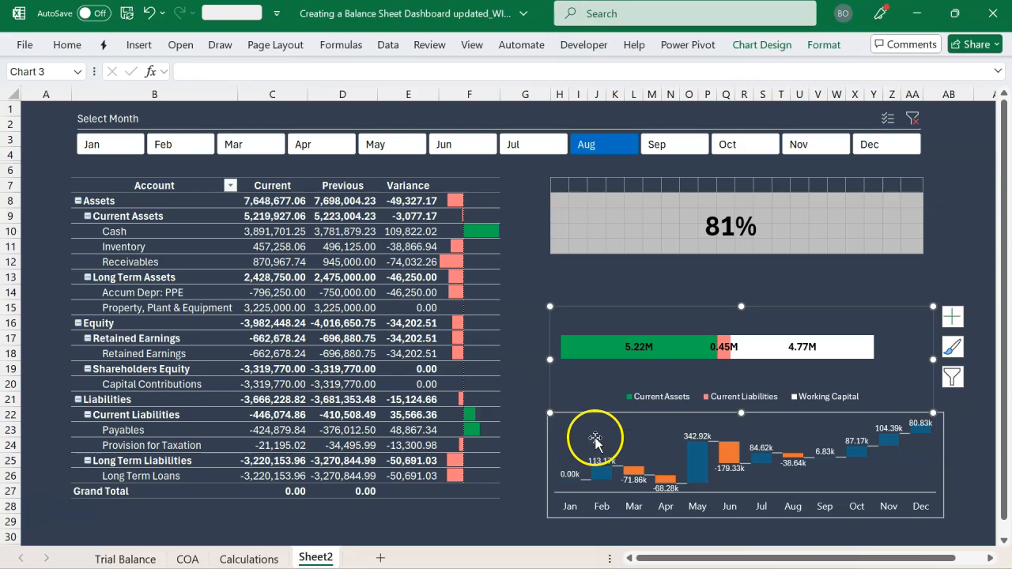
left_click(878, 421)
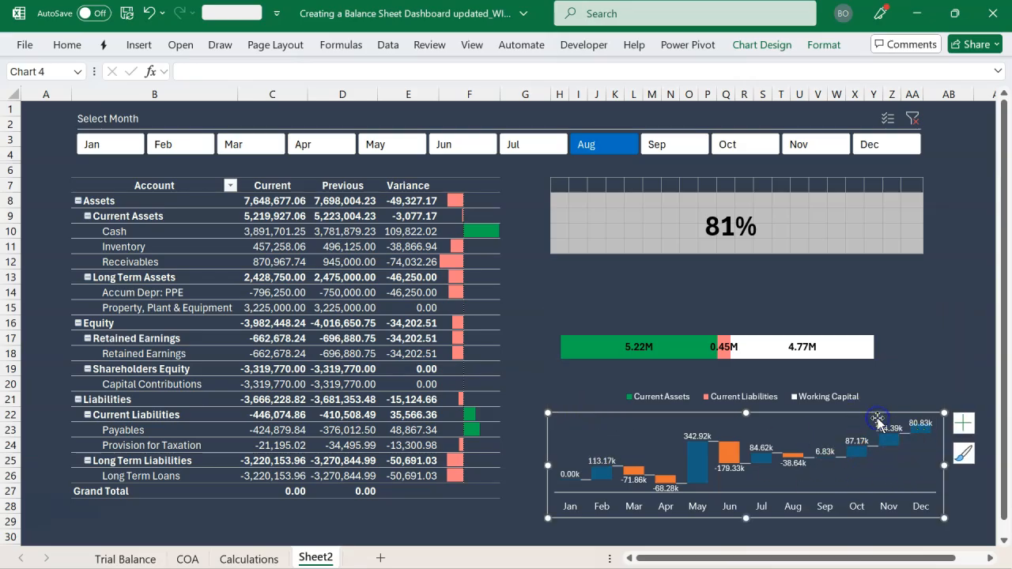
left_click(813, 47)
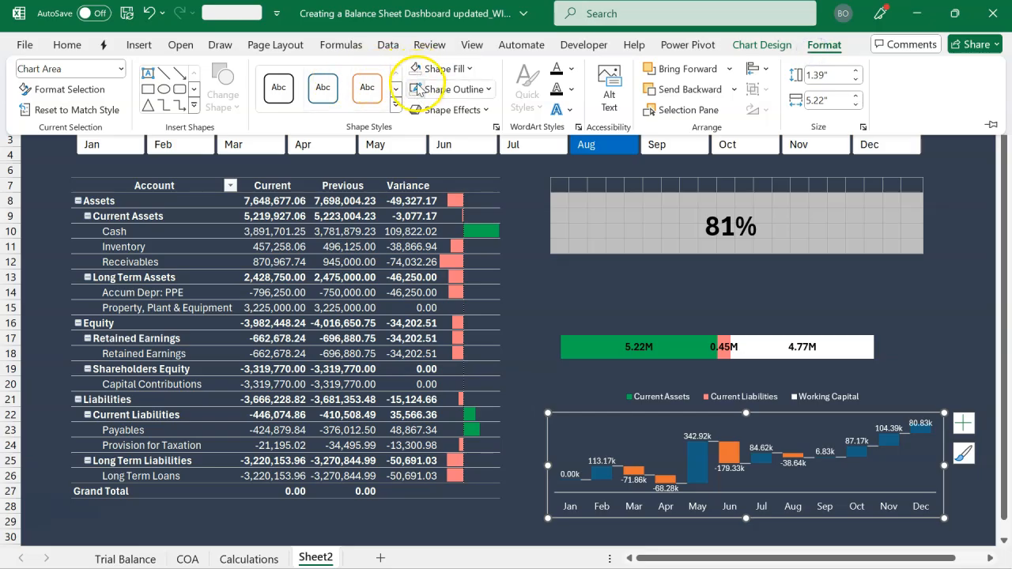
left_click(537, 314)
left_click(534, 311)
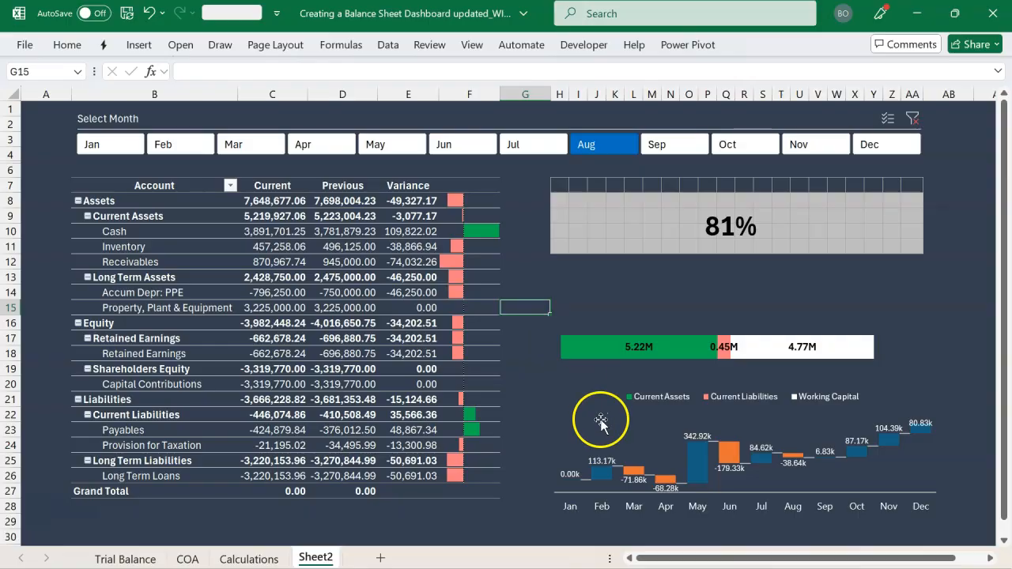
Add a legend to the waterfall chart
left_click(606, 470)
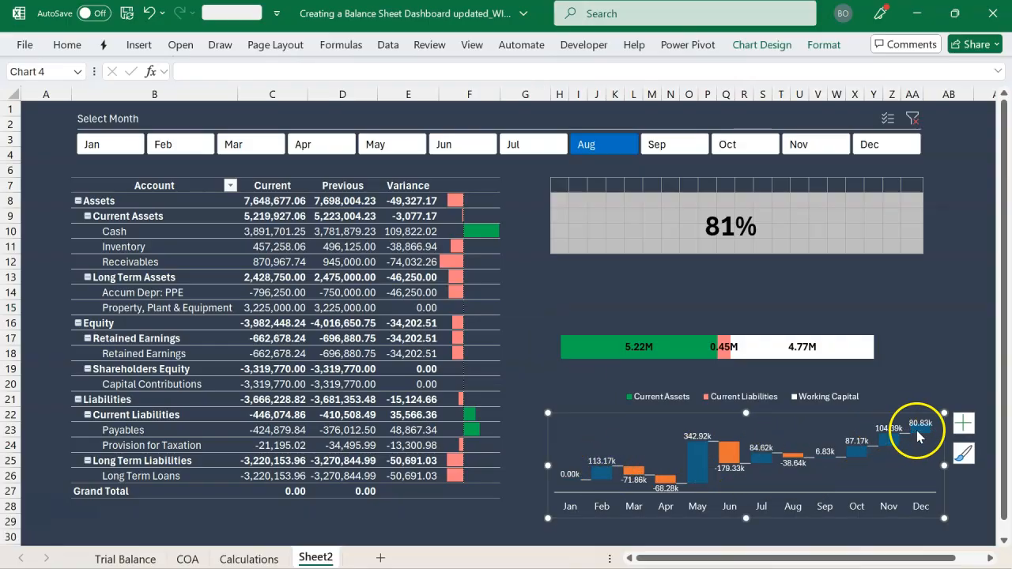
left_click(962, 426)
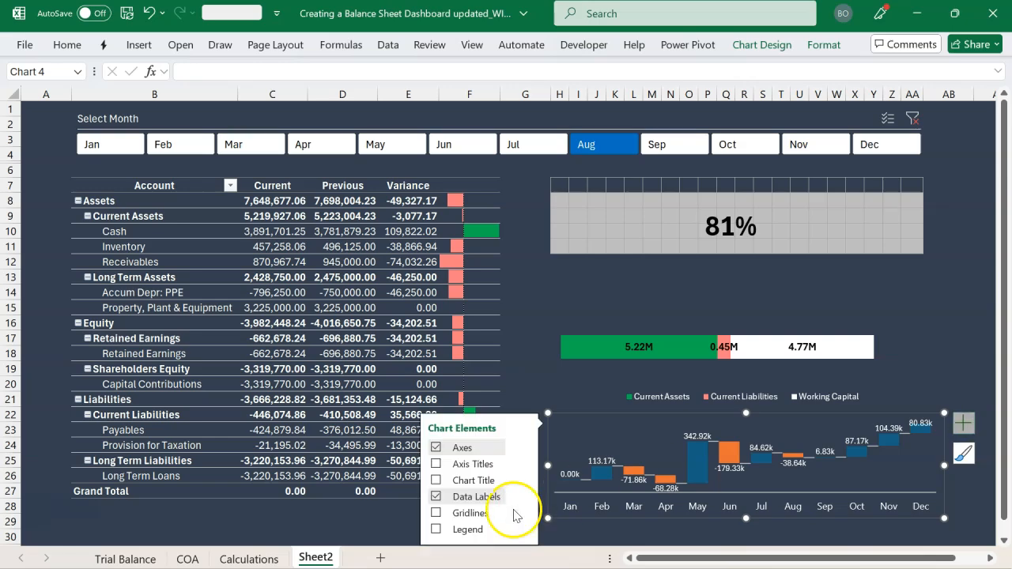
left_click(435, 530)
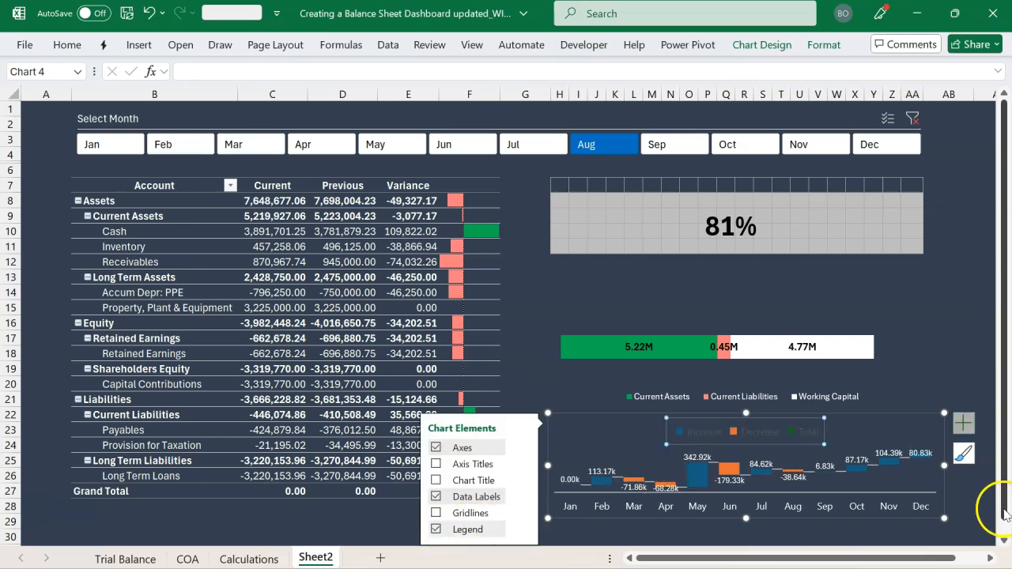
Fill the waterfall chart's Increase columns with standard green by way of their legend entry
left_click(1004, 541)
left_click(1005, 545)
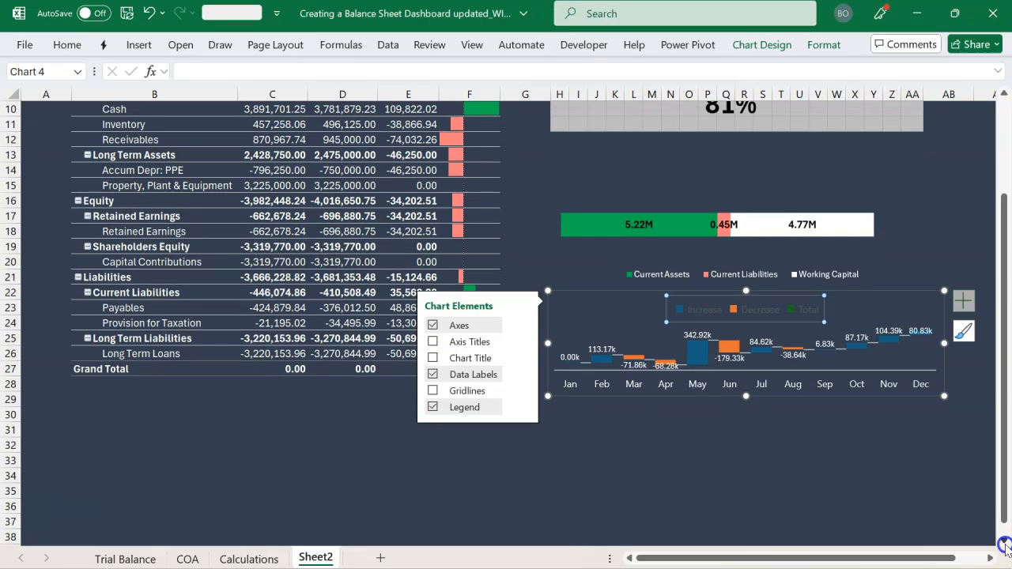
left_click(795, 428)
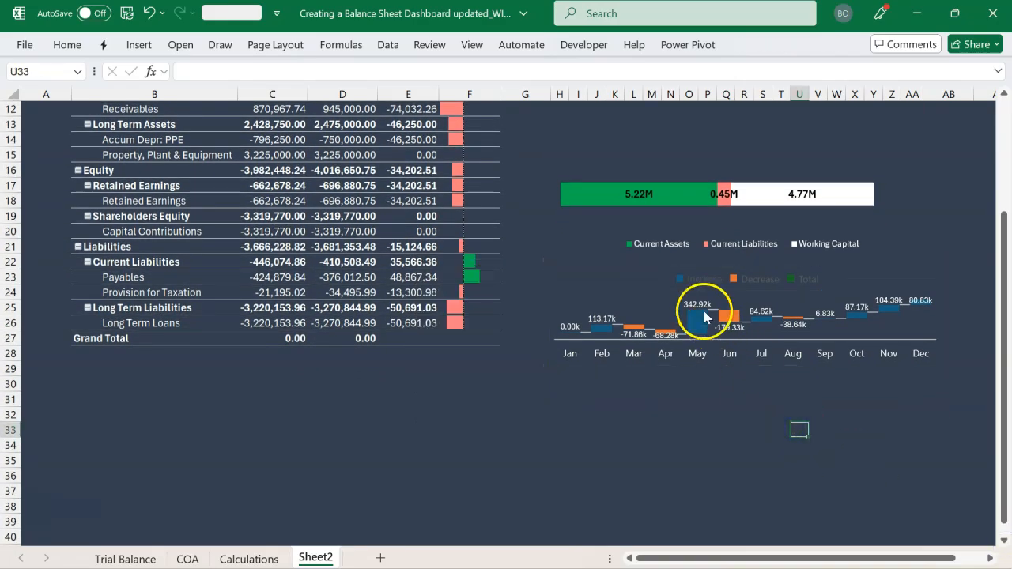
left_click(684, 279)
double_click(685, 283)
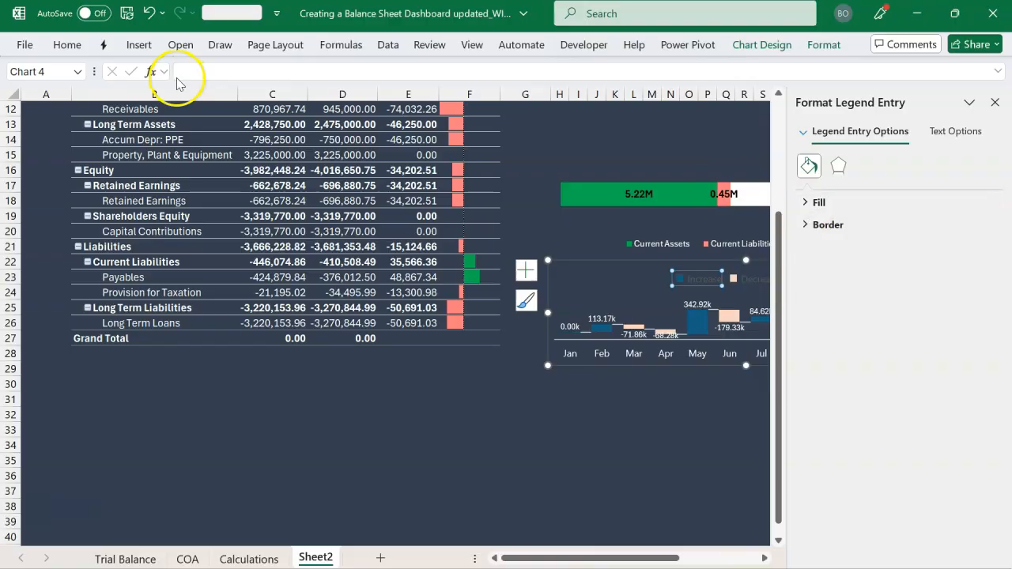
left_click(79, 47)
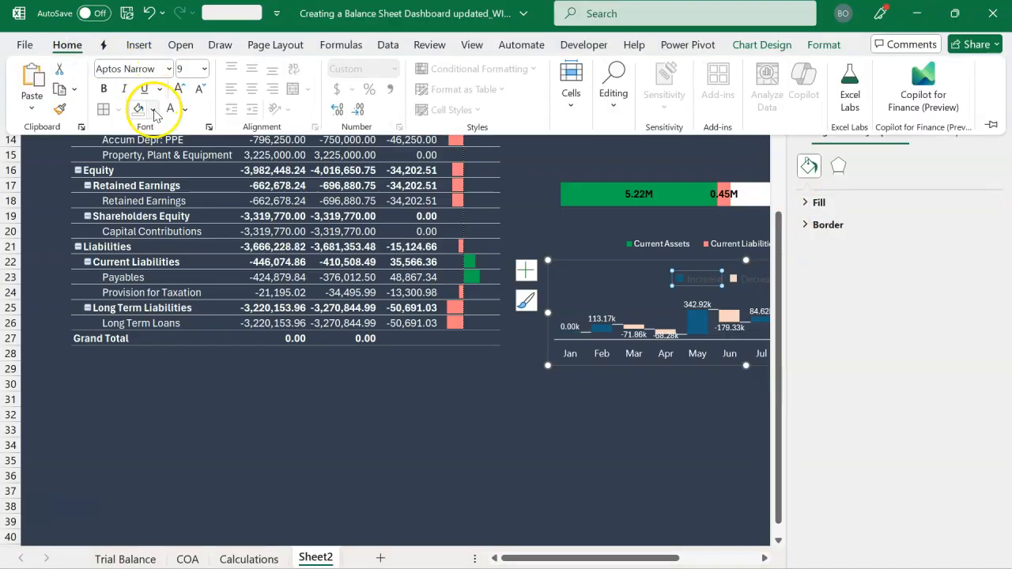
left_click(153, 110)
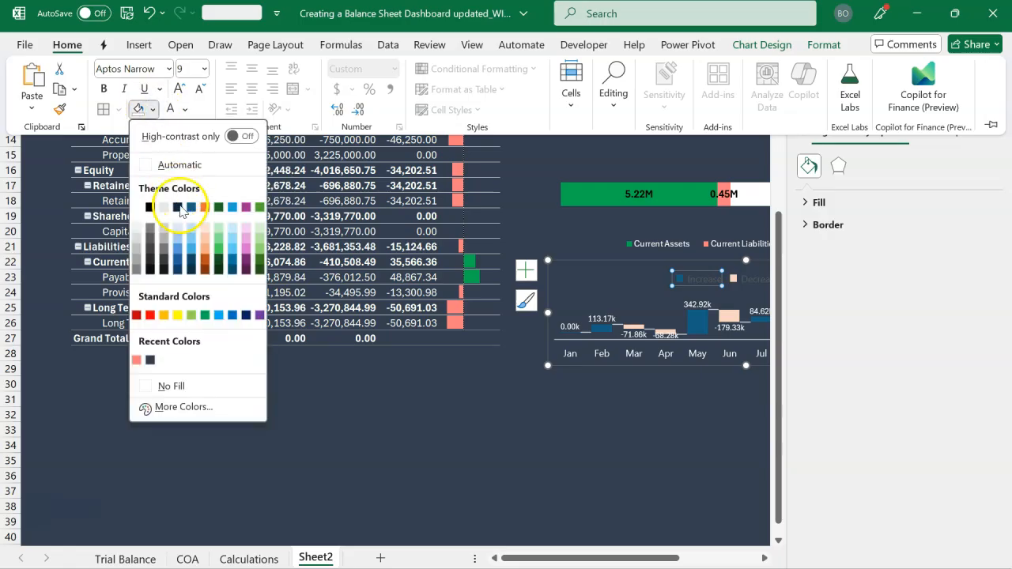
left_click(204, 316)
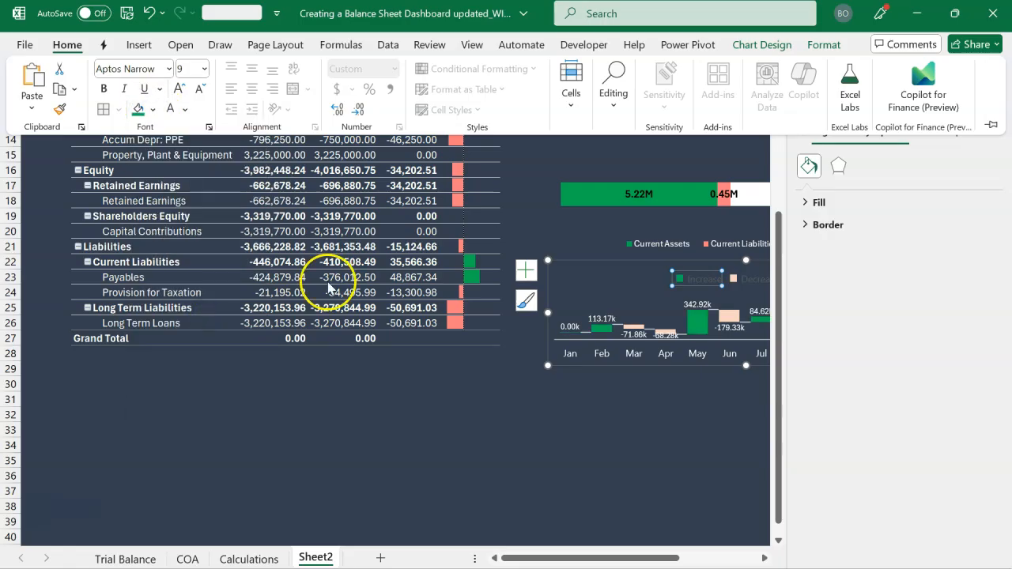
Fill the waterfall chart's Decrease columns with the recently used light red by way of their legend entry
left_click(764, 558)
left_click(764, 558)
left_click(525, 280)
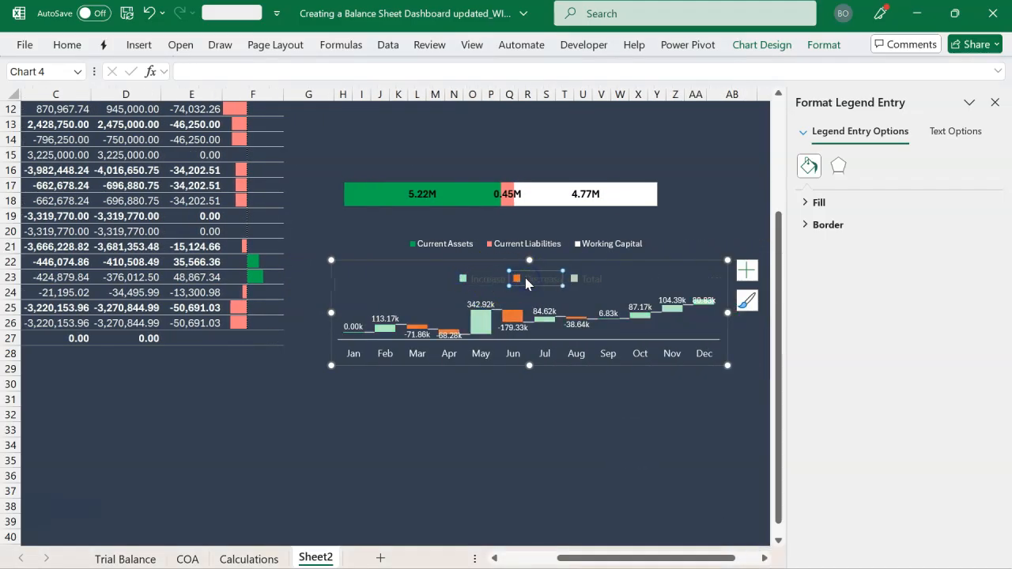
left_click(68, 47)
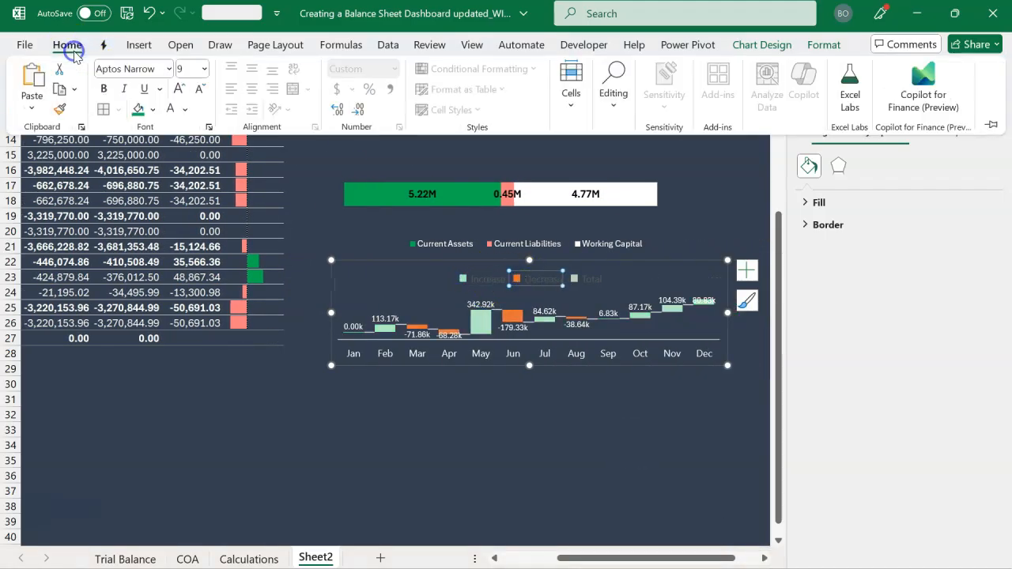
left_click(150, 109)
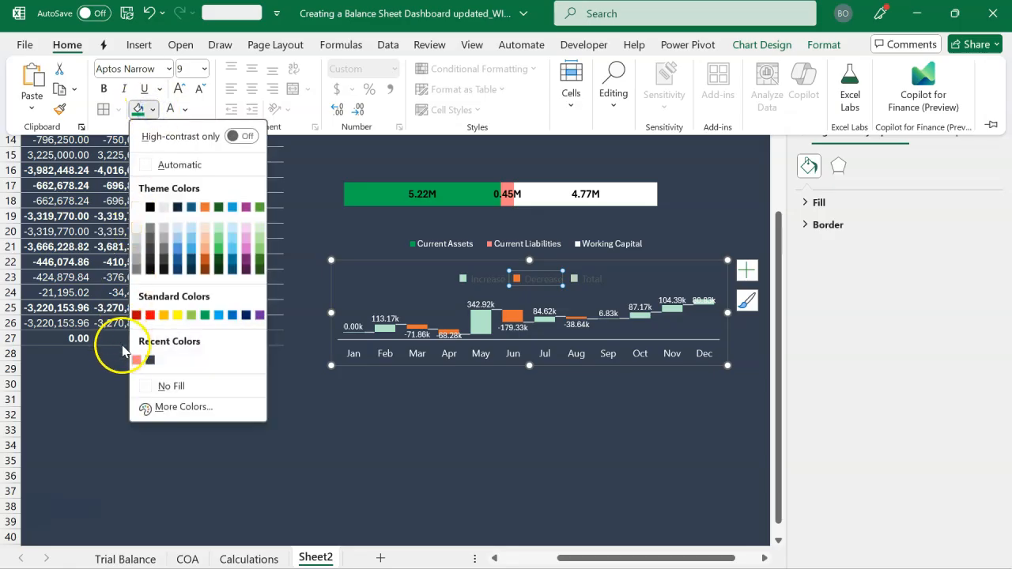
left_click(137, 360)
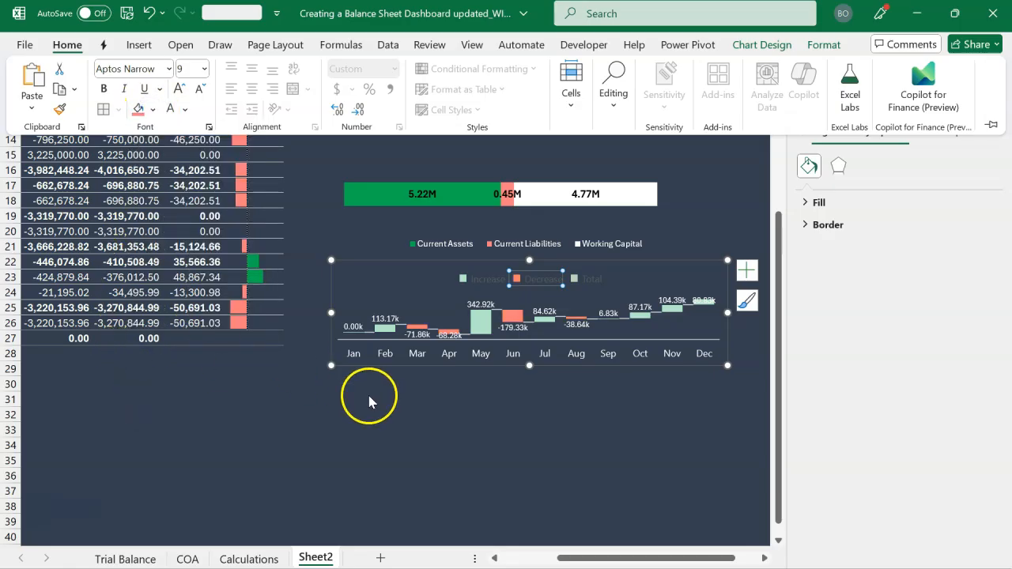
left_click(425, 391)
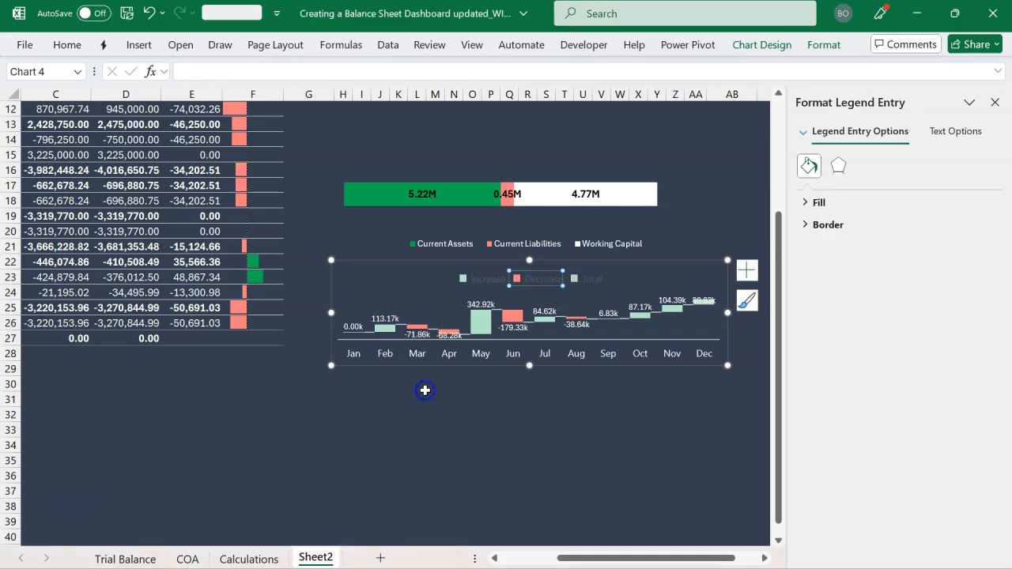
Delete the waterfall chart's legend and close the formatting options
left_click(545, 285)
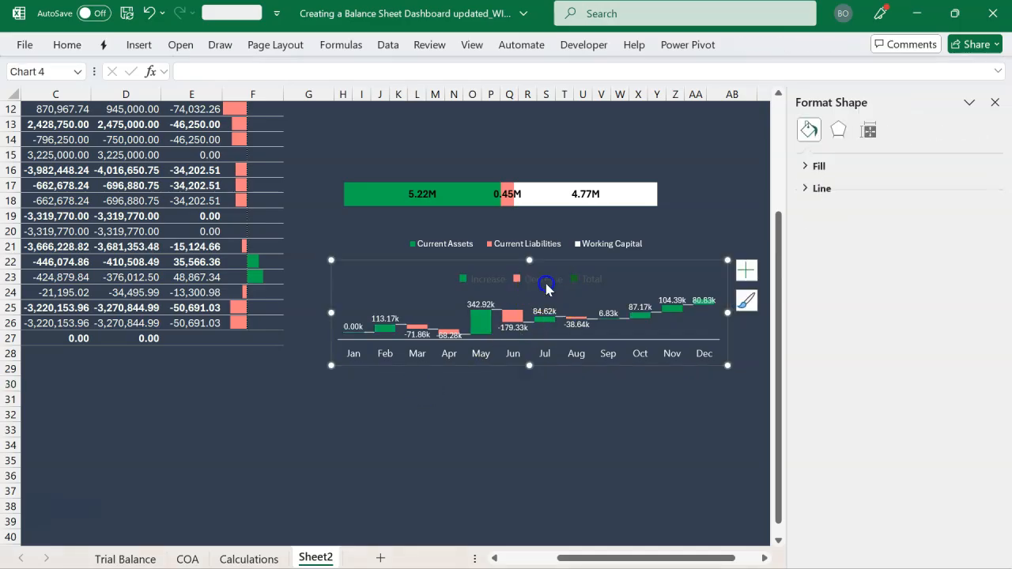
left_click(546, 284)
key("Delete")
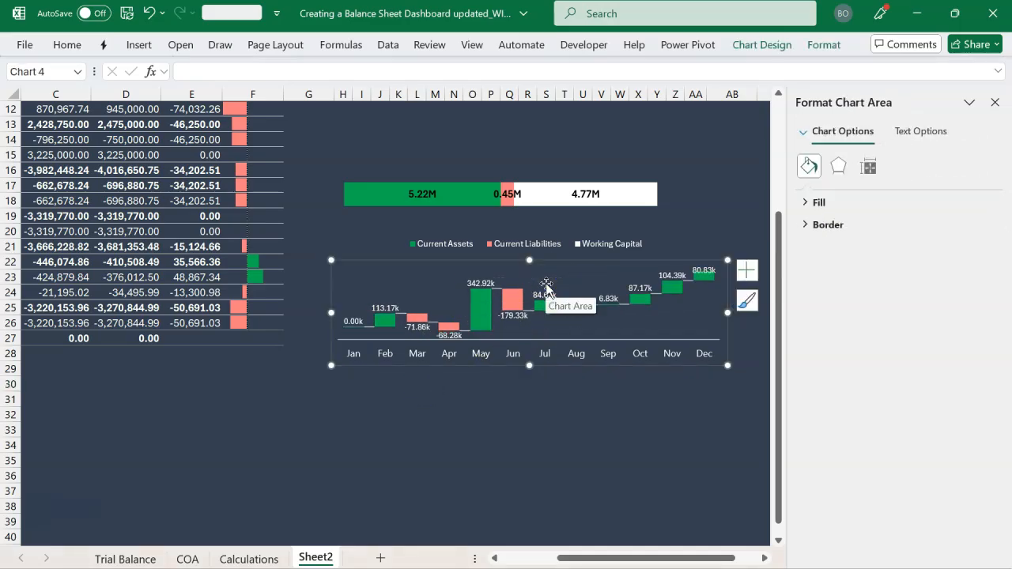
left_click(996, 102)
left_click(765, 386)
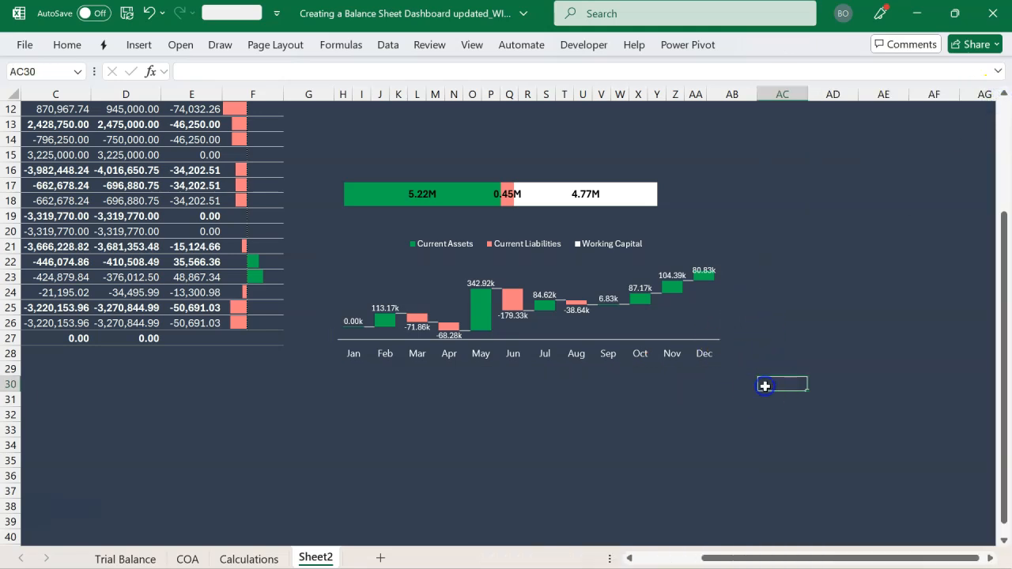
Make row 6 slightly taller and nudge the Select Month slicer up a little
scroll(465, 452, "up", 3)
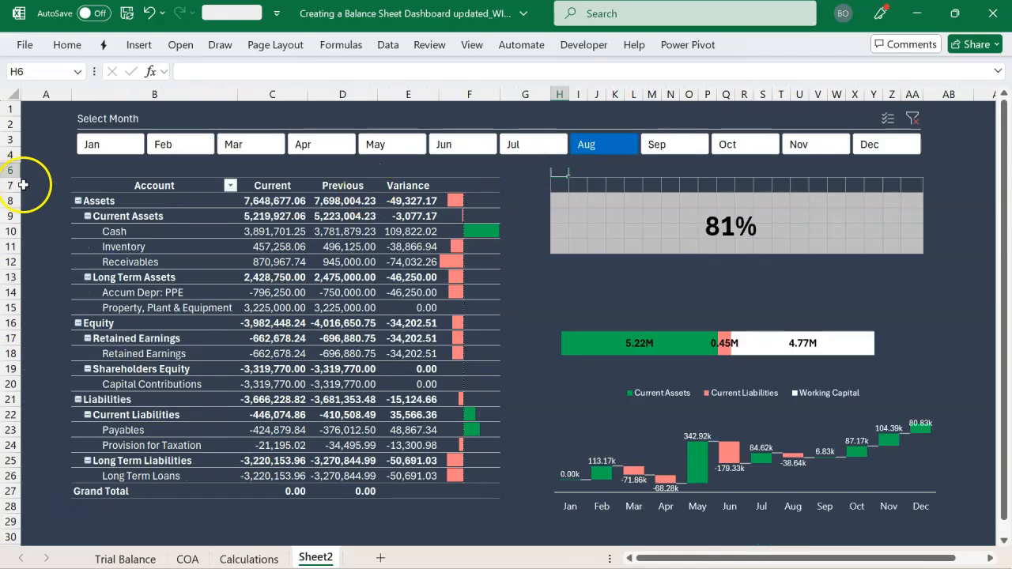
left_click_drag(19, 177, 19, 183)
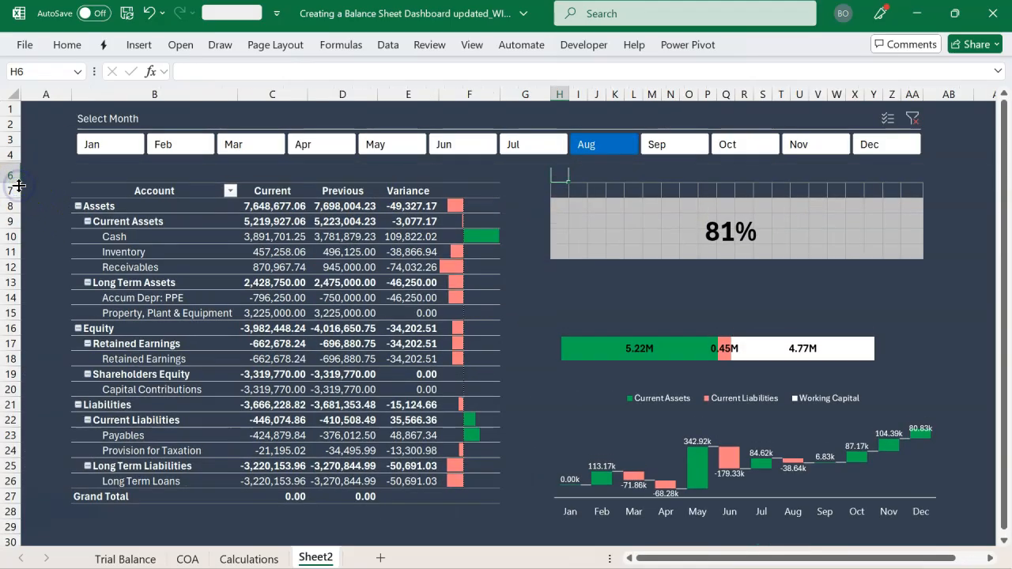
left_click(214, 112)
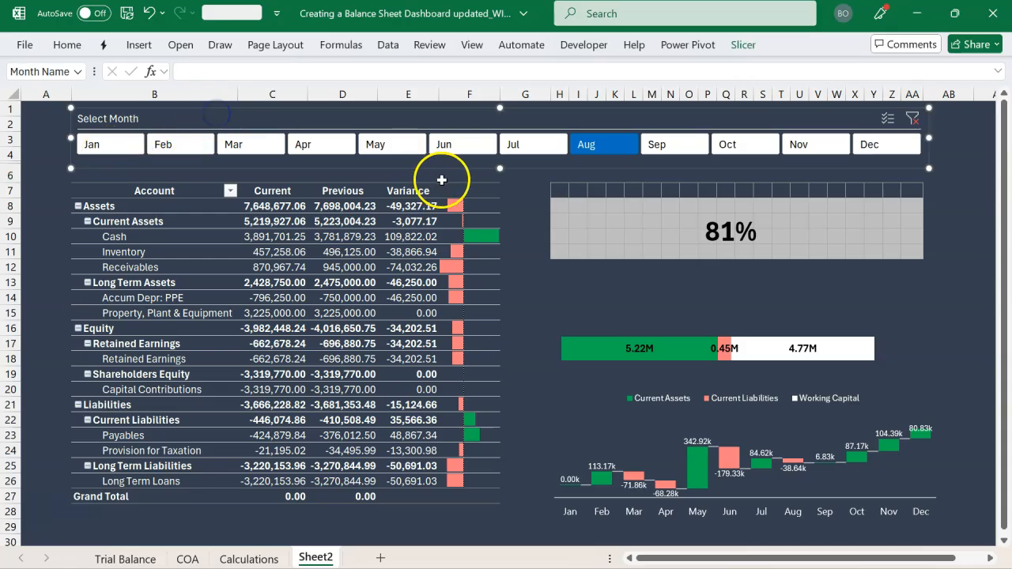
left_click_drag(466, 136, 466, 132)
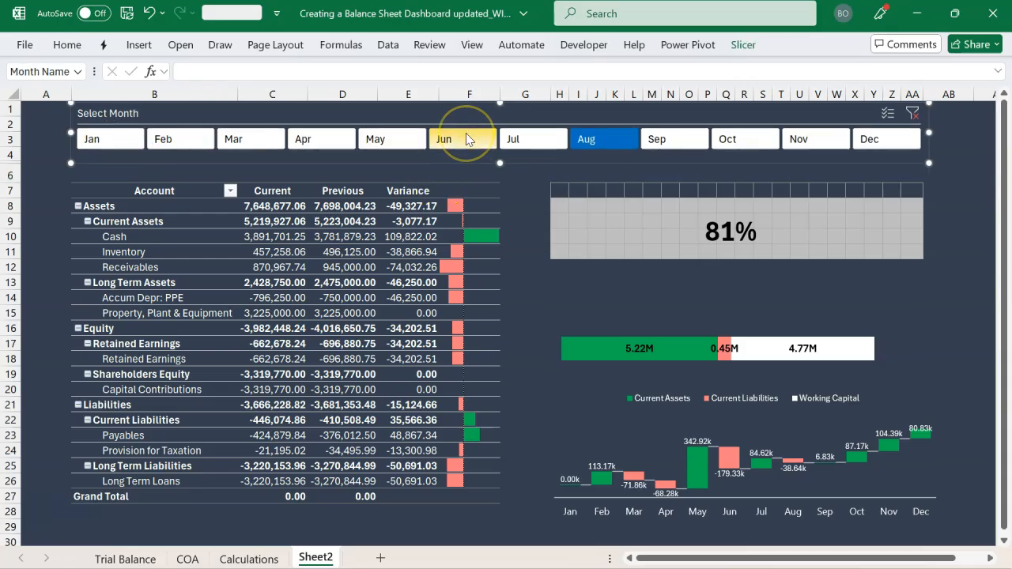
Move the Debt to Equity grid down one row to start in H8 and recentre the percentage text over it
left_click(910, 244)
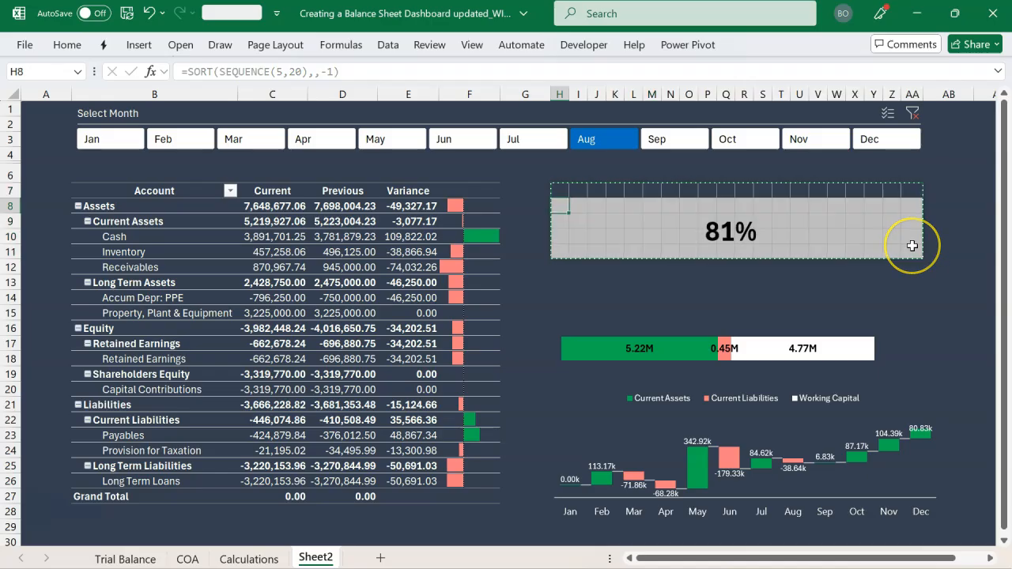
left_click(912, 246)
left_click(781, 264)
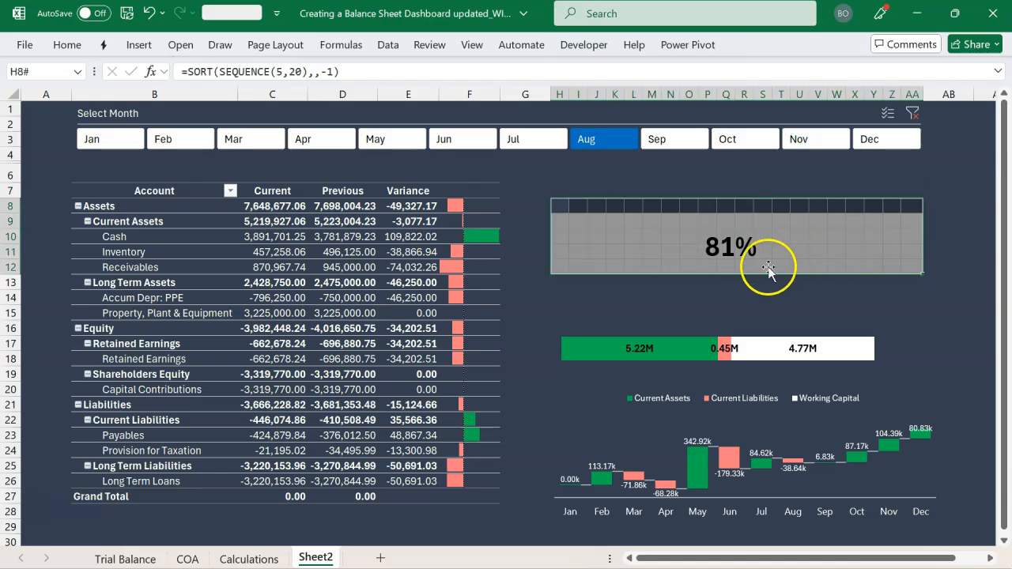
left_click(739, 235)
left_click_drag(749, 224, 748, 219)
Enter the heading "Debt to Equity Ratio" in cell H6 above the grid chart
left_click(622, 178)
type("Deb")
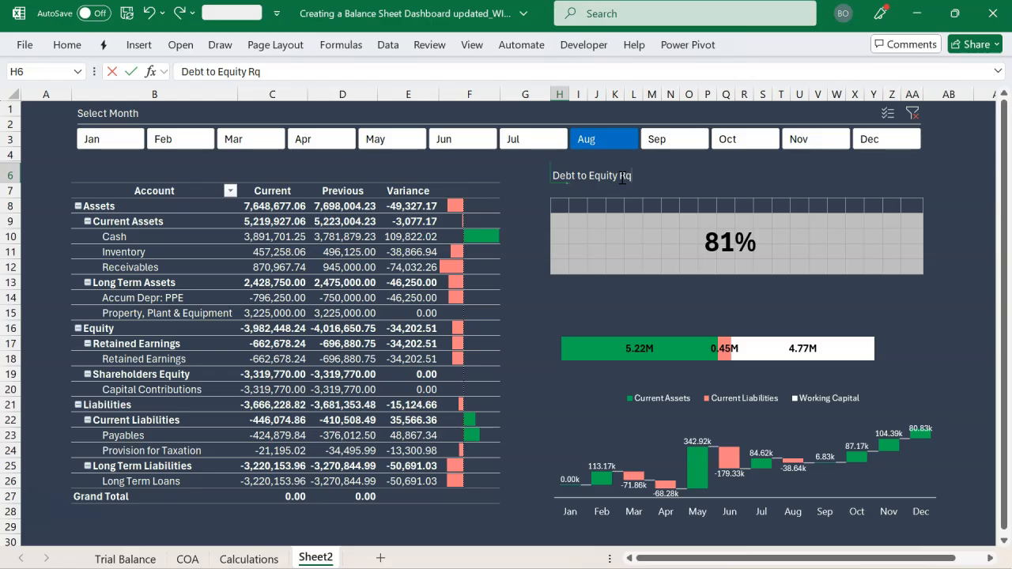
type("t to Equity Ratio")
key("Return")
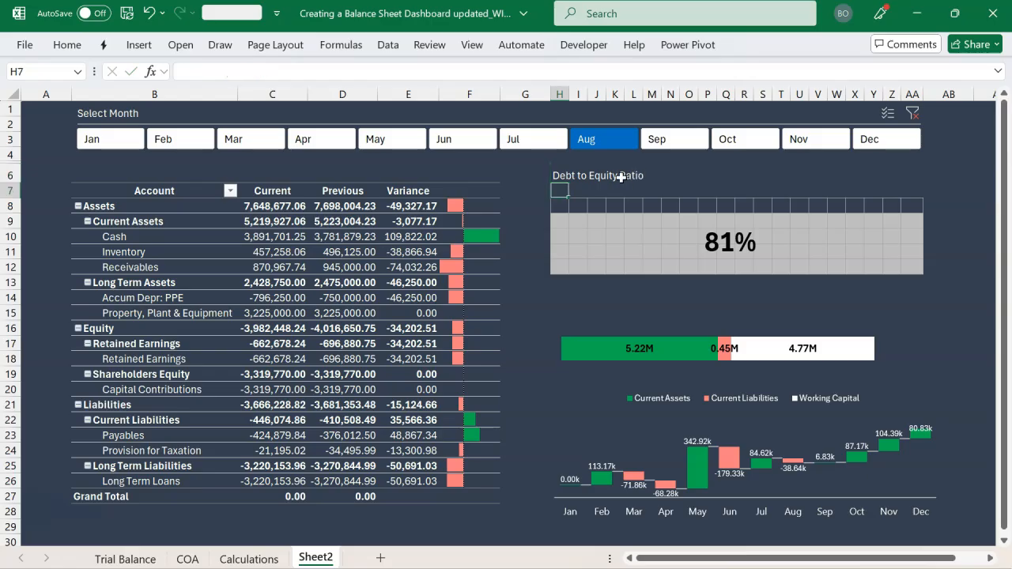
Enter the headings "Working Capital" in cell H14 and "Changes in Working Capital" in cell H20
left_click(563, 317)
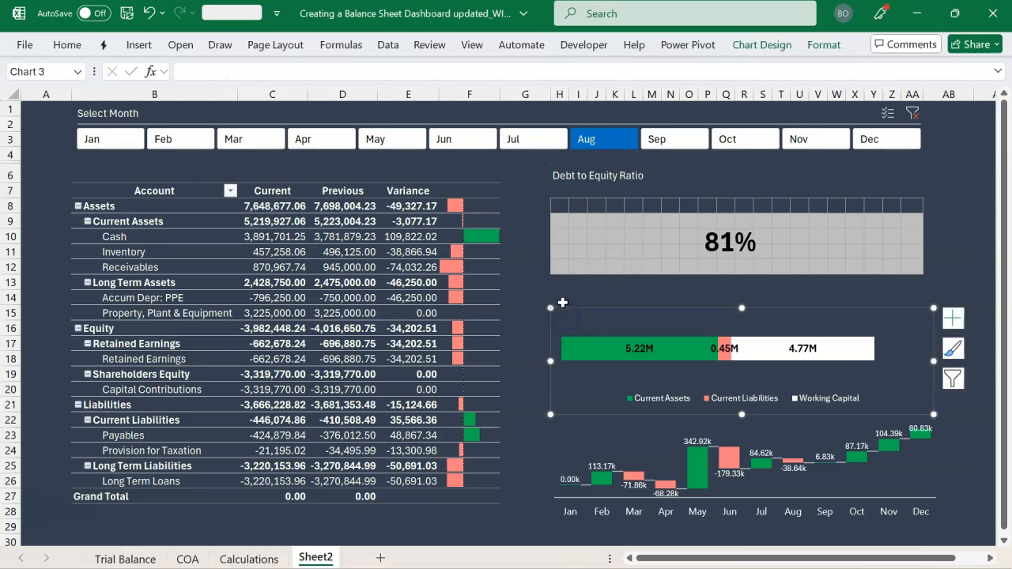
left_click(561, 301)
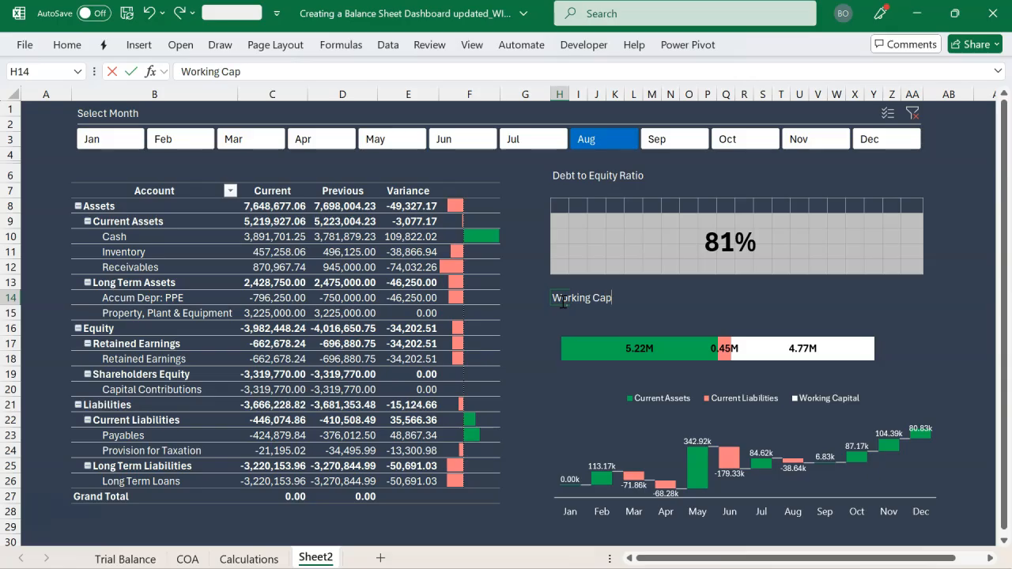
key("Down")
key("Down")
key("Down")
key("Down")
key("Down")
key("Down")
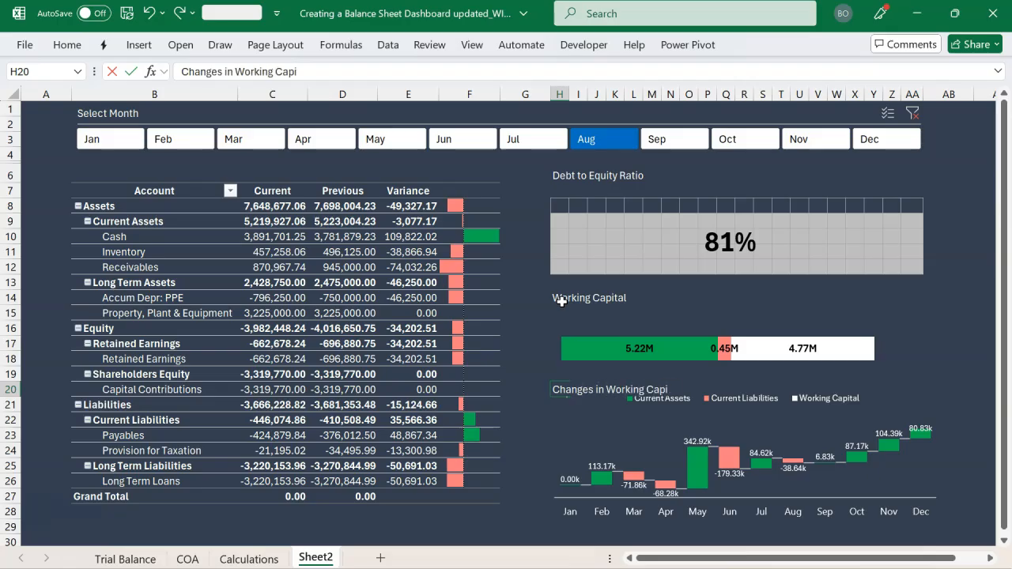
key("Down")
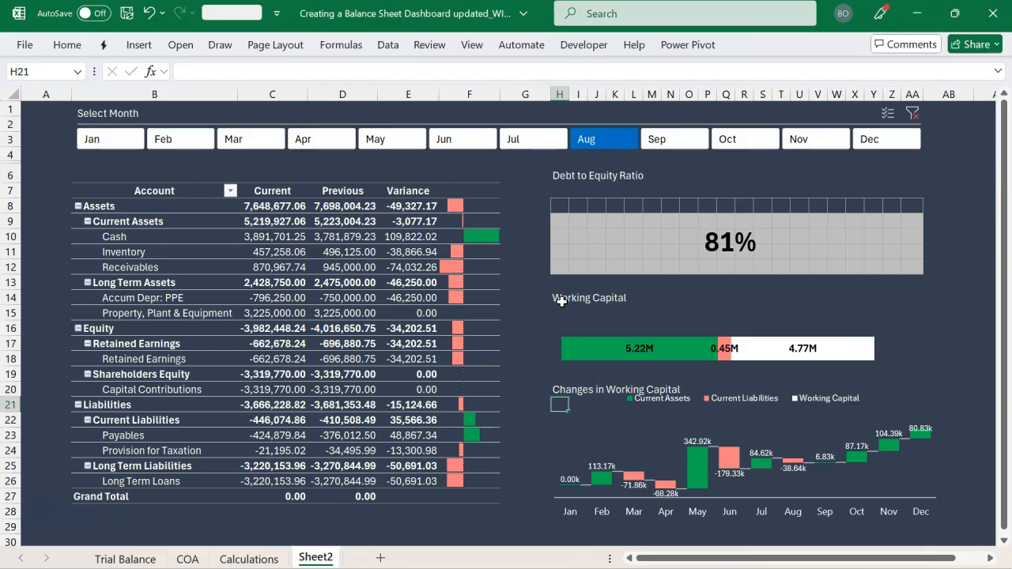
Reduce the height of the Working Capital stacked bar chart so it ends just above the Changes in Working Capital heading
left_click(611, 410)
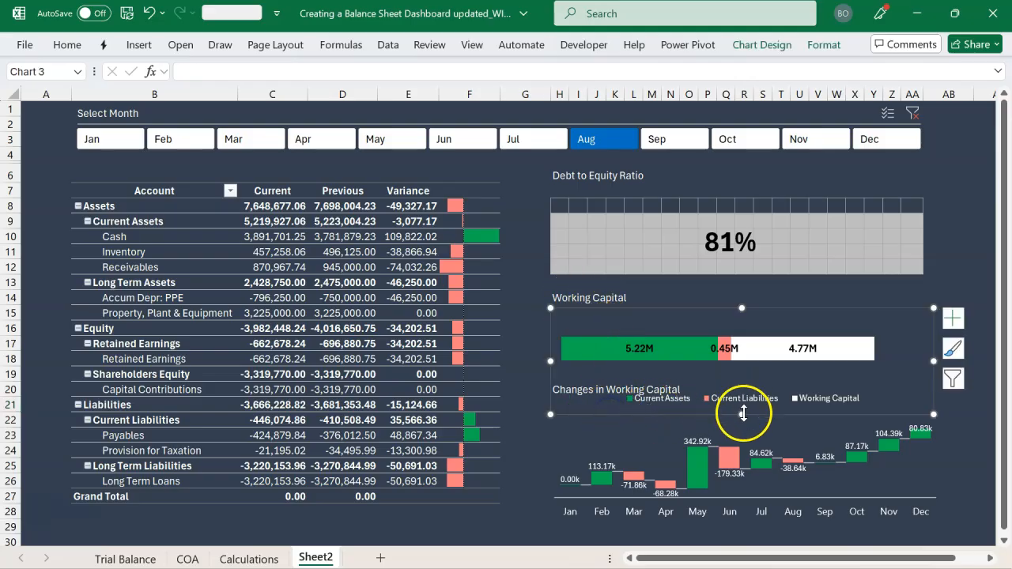
left_click_drag(744, 414, 748, 385)
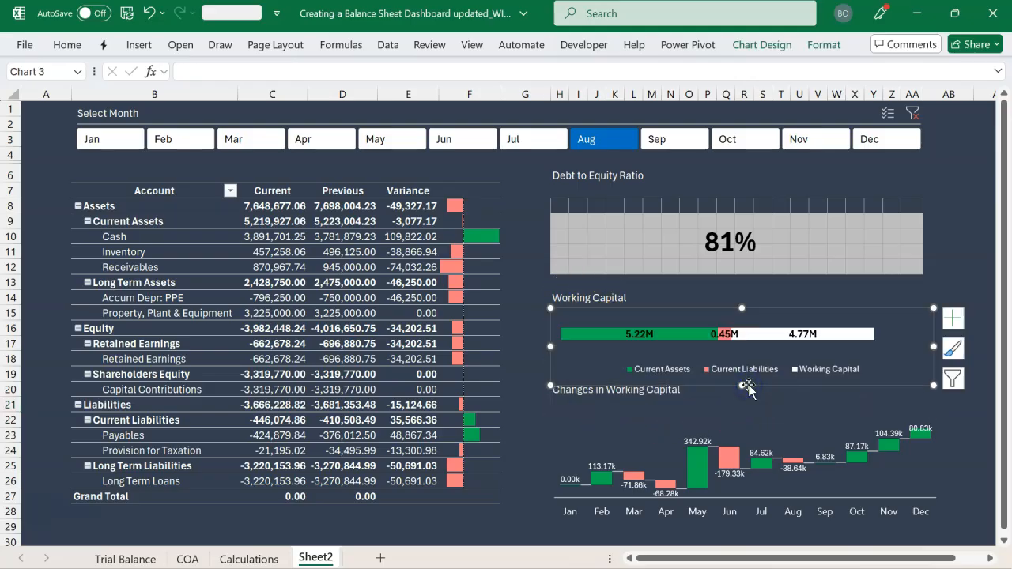
Move the monthly changes waterfall chart up to sit directly beneath the Changes in Working Capital heading
left_click(669, 409)
left_click(652, 426)
left_click_drag(674, 423, 674, 410)
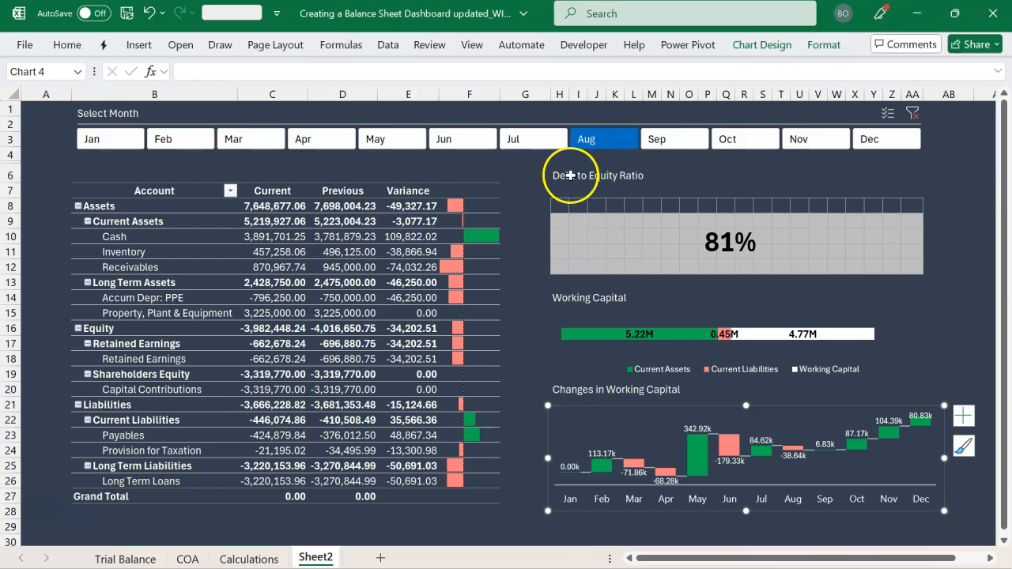
Add a bottom border across H6:AA6 under the Debt to Equity Ratio heading
left_click_drag(574, 175, 620, 175)
left_click_drag(558, 176, 905, 169)
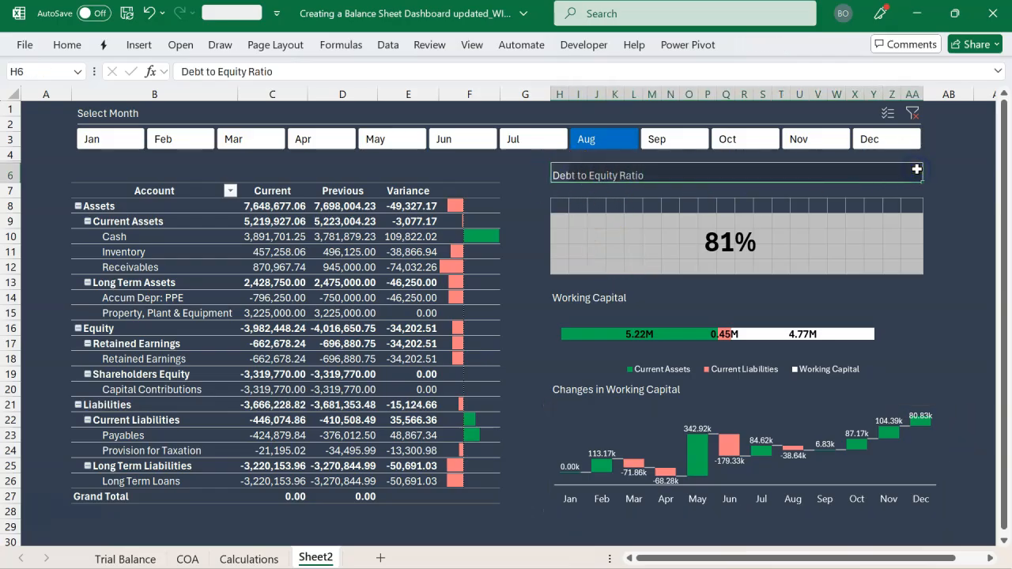
left_click(68, 45)
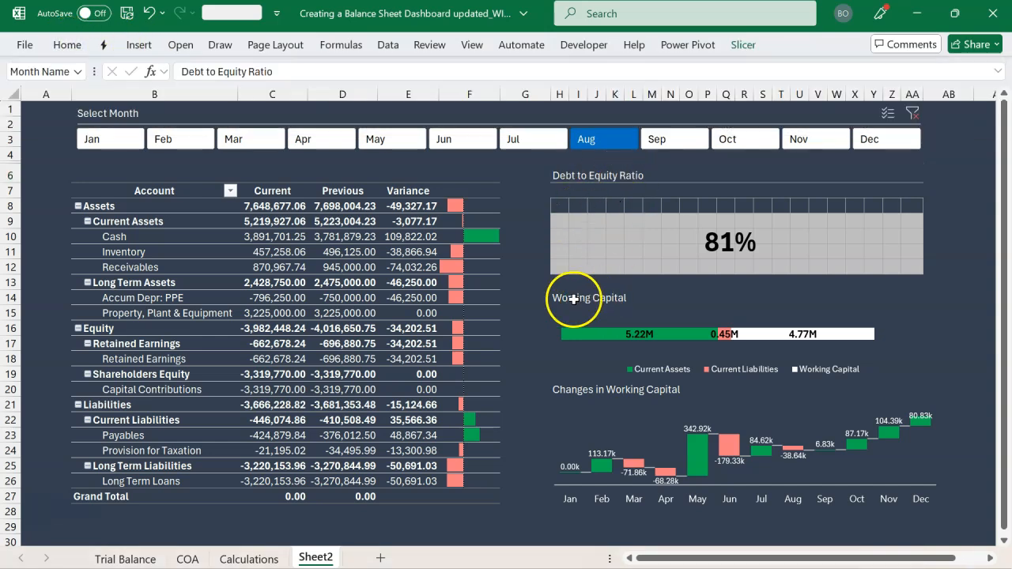
Add bottom borders across H14:AA14 and H20:AA20 under the Working Capital and Changes in Working Capital headings
left_click(574, 299)
left_click_drag(561, 298, 922, 301)
key("alt")
key("h")
key("b")
key("o")
left_click_drag(558, 389, 919, 389)
key("alt")
key("h")
key("b")
key("o")
left_click(957, 356)
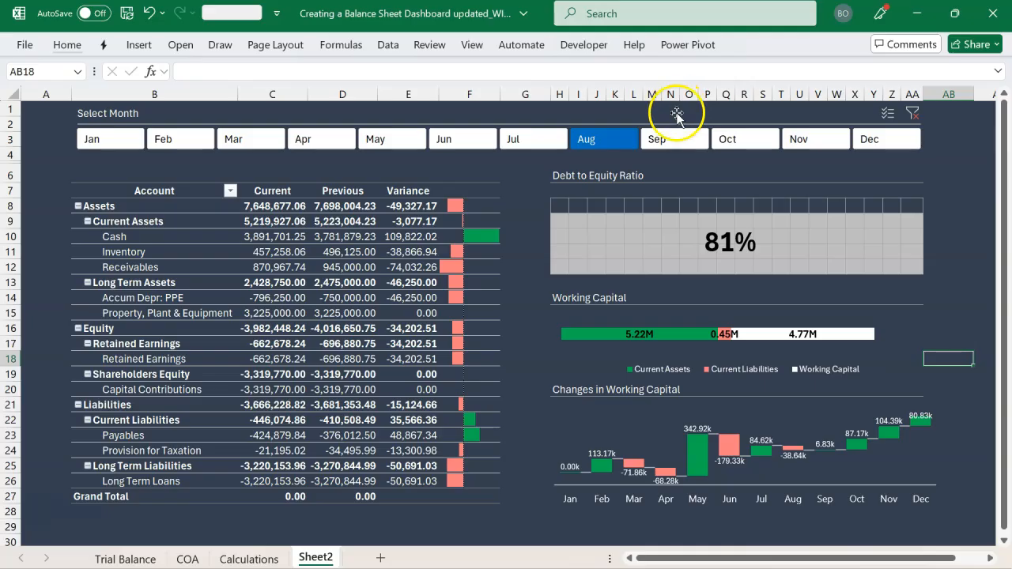
Test the month slicer with Sep, Oct, Nov and Dec in turn, and clear its filter
left_click(672, 139)
left_click(726, 139)
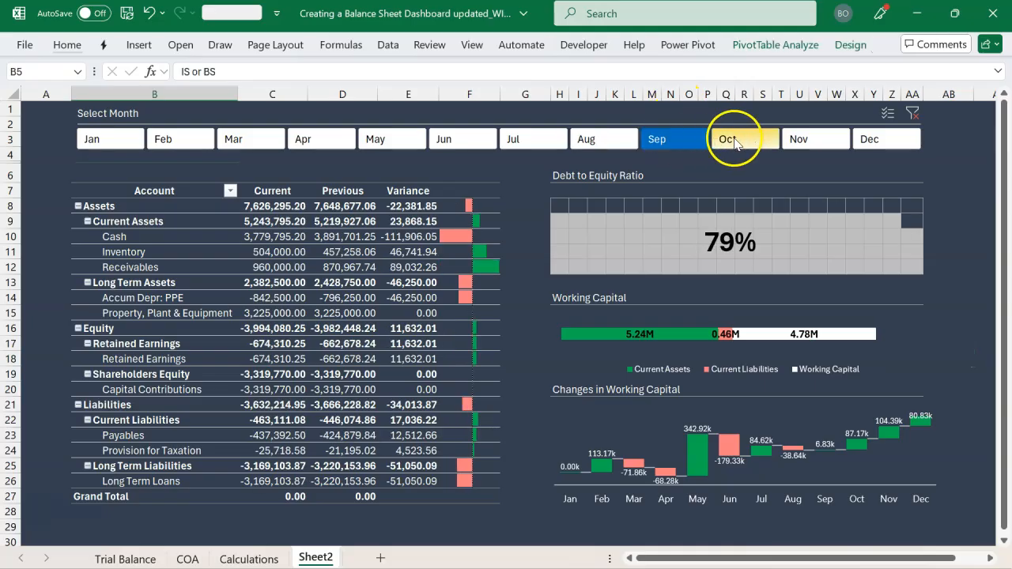
left_click(798, 139)
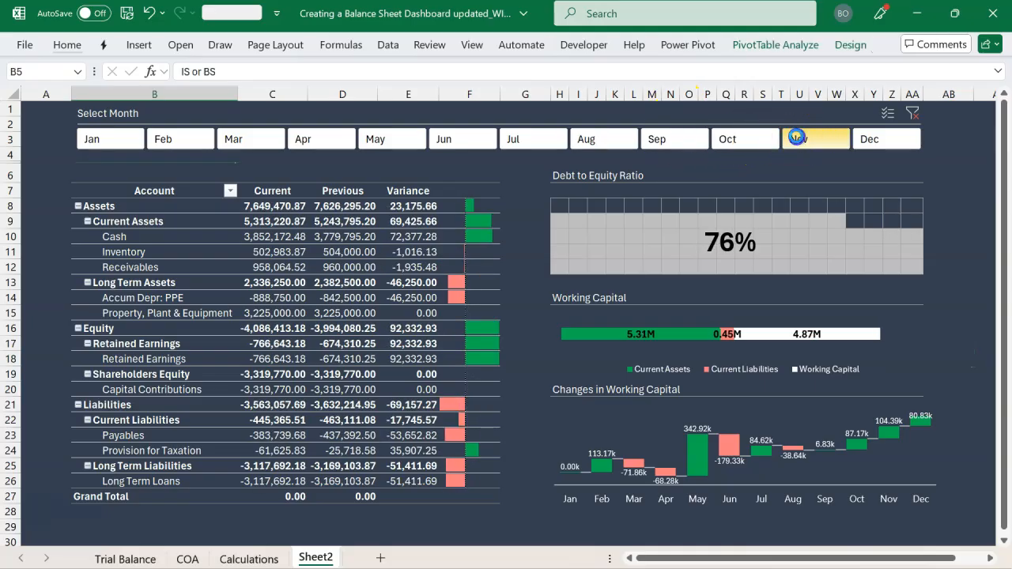
left_click(881, 140)
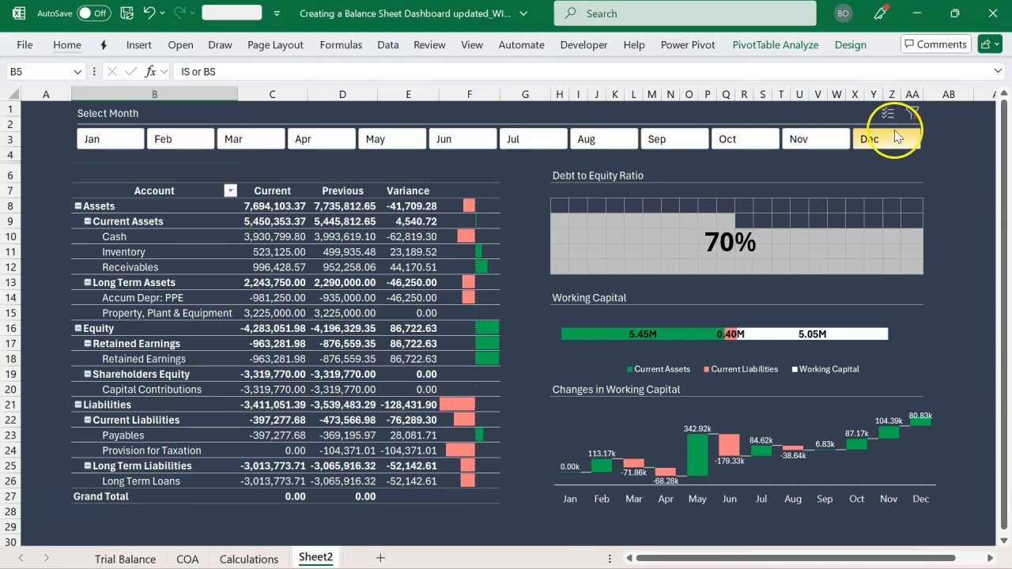
left_click(912, 115)
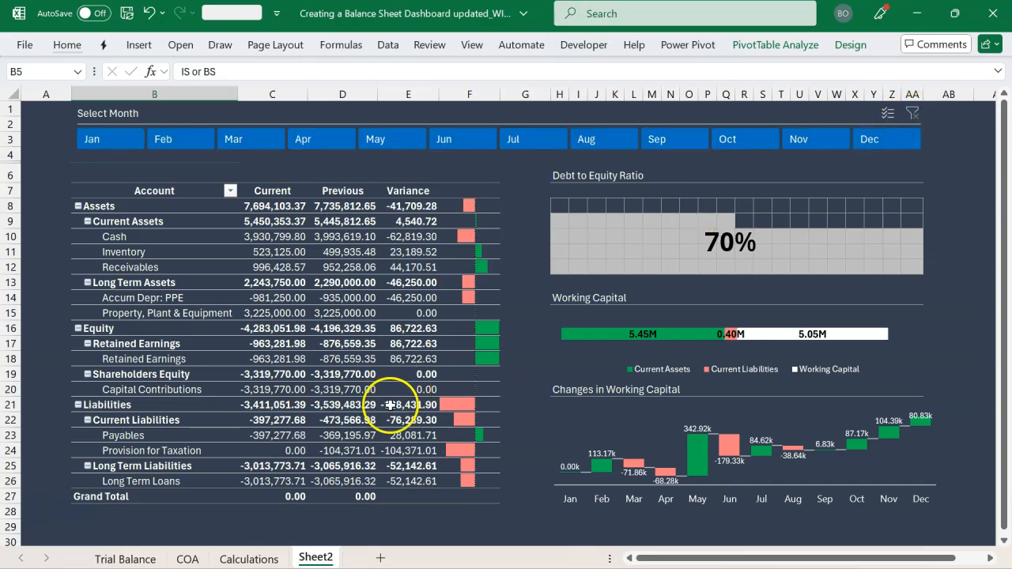
Rename the Sheet2 worksheet as Dashboard
type("horDas")
type("hboard")
left_click(342, 526)
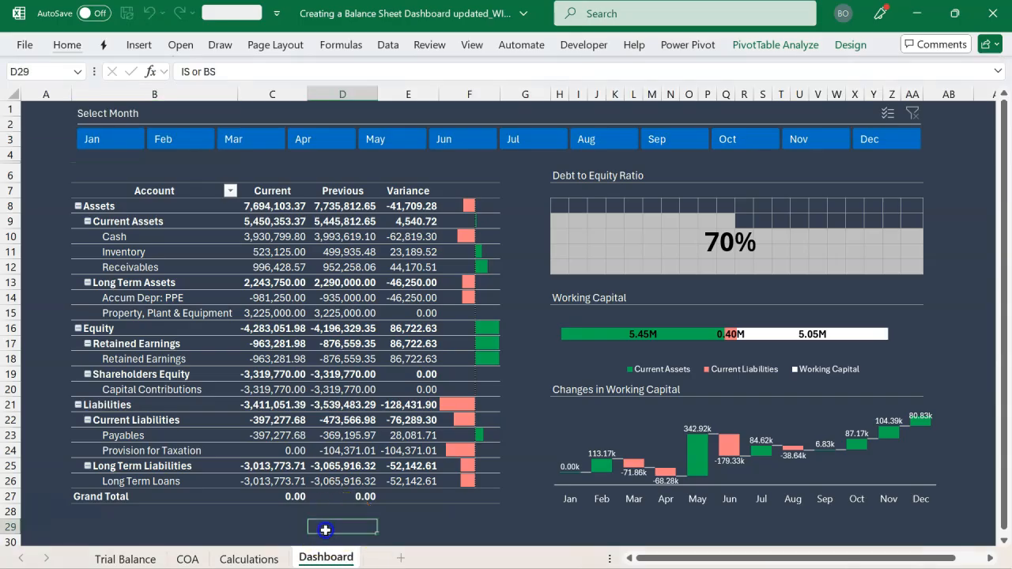
Review the Trial Balance, COA and Calculations sheets and return to the Dashboard sheet
left_click(127, 559)
left_click(188, 559)
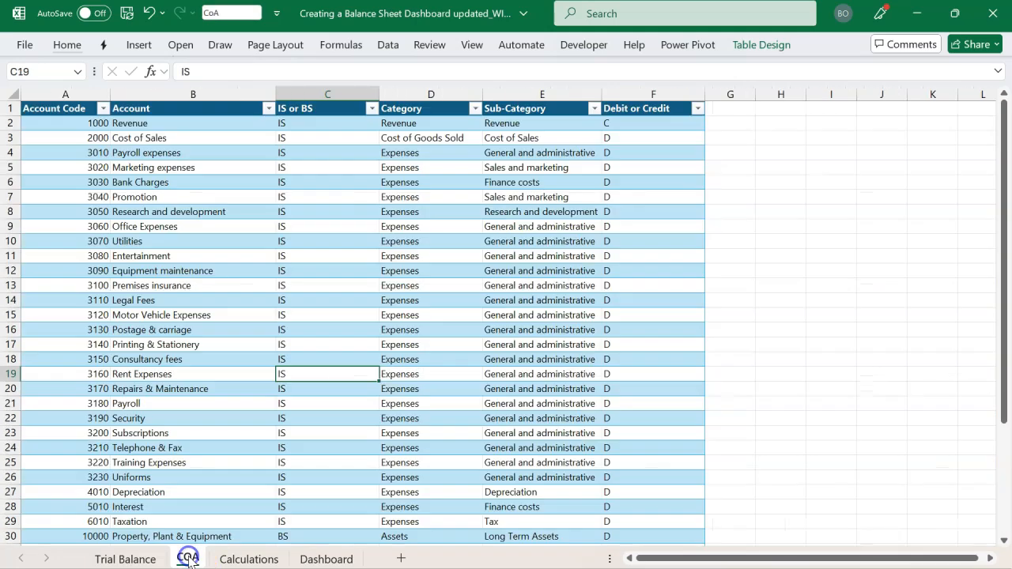
left_click(233, 560)
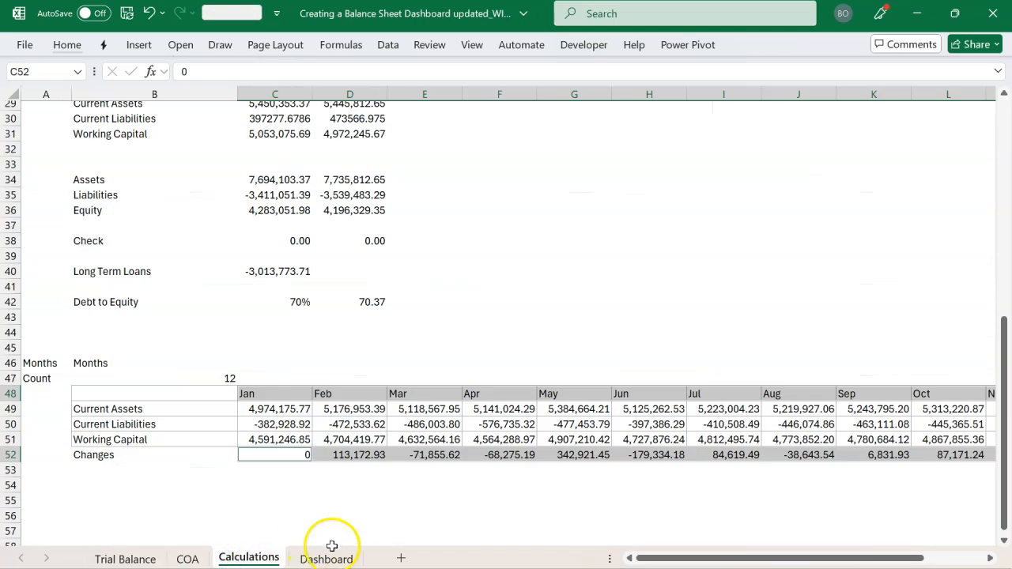
left_click(327, 556)
left_click(404, 311)
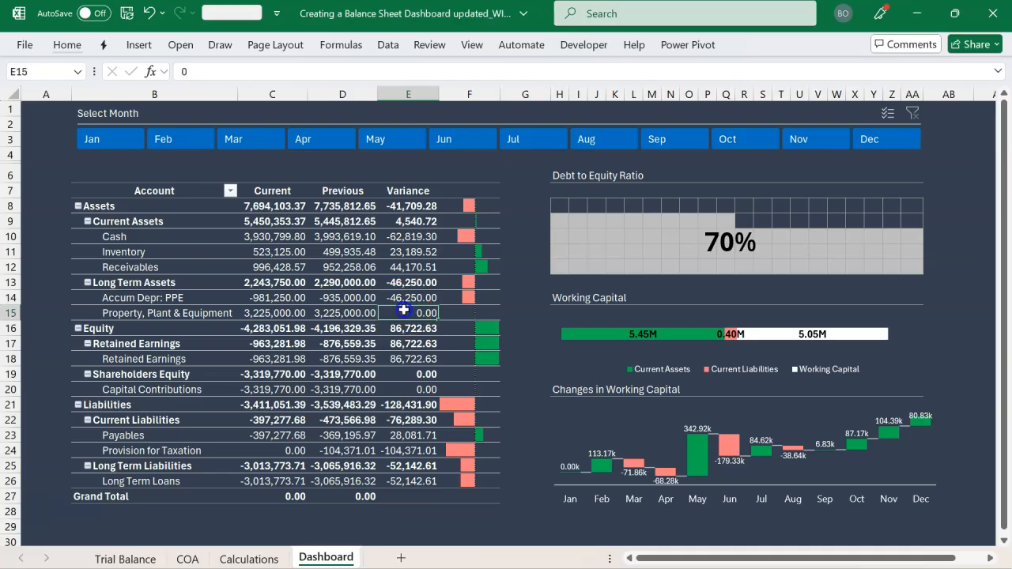
Filter the dashboard by Jul, Aug and Sep in turn, leaving the month slicer set to Oct
left_click(516, 141)
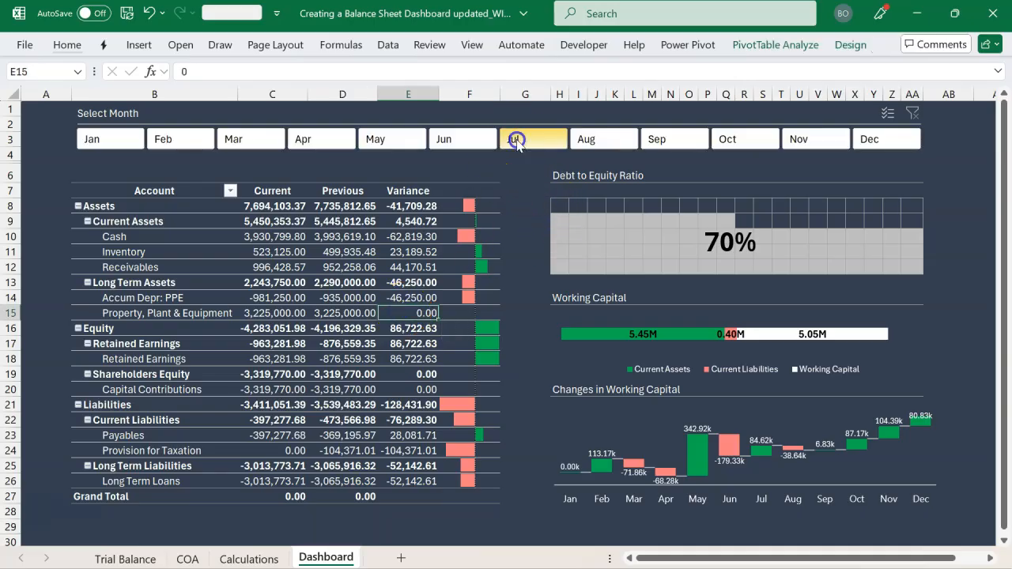
left_click(581, 139)
left_click(645, 141)
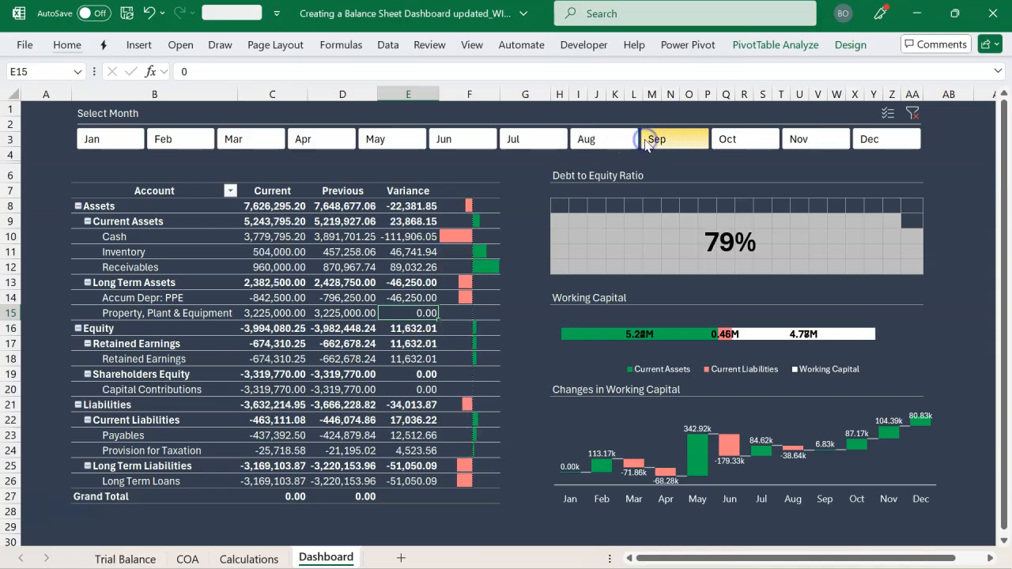
left_click(727, 140)
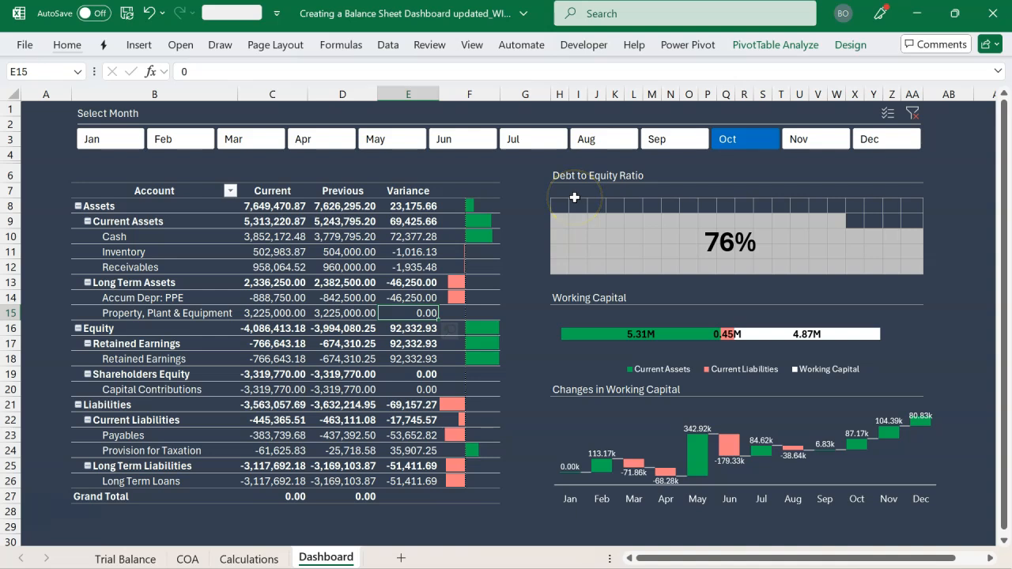
left_click(566, 301)
left_click(573, 381)
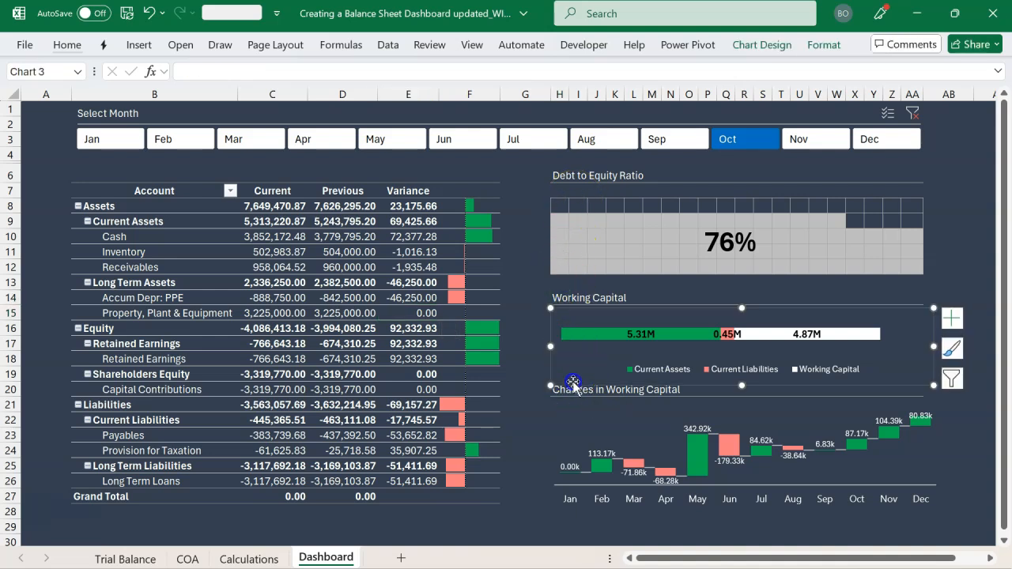